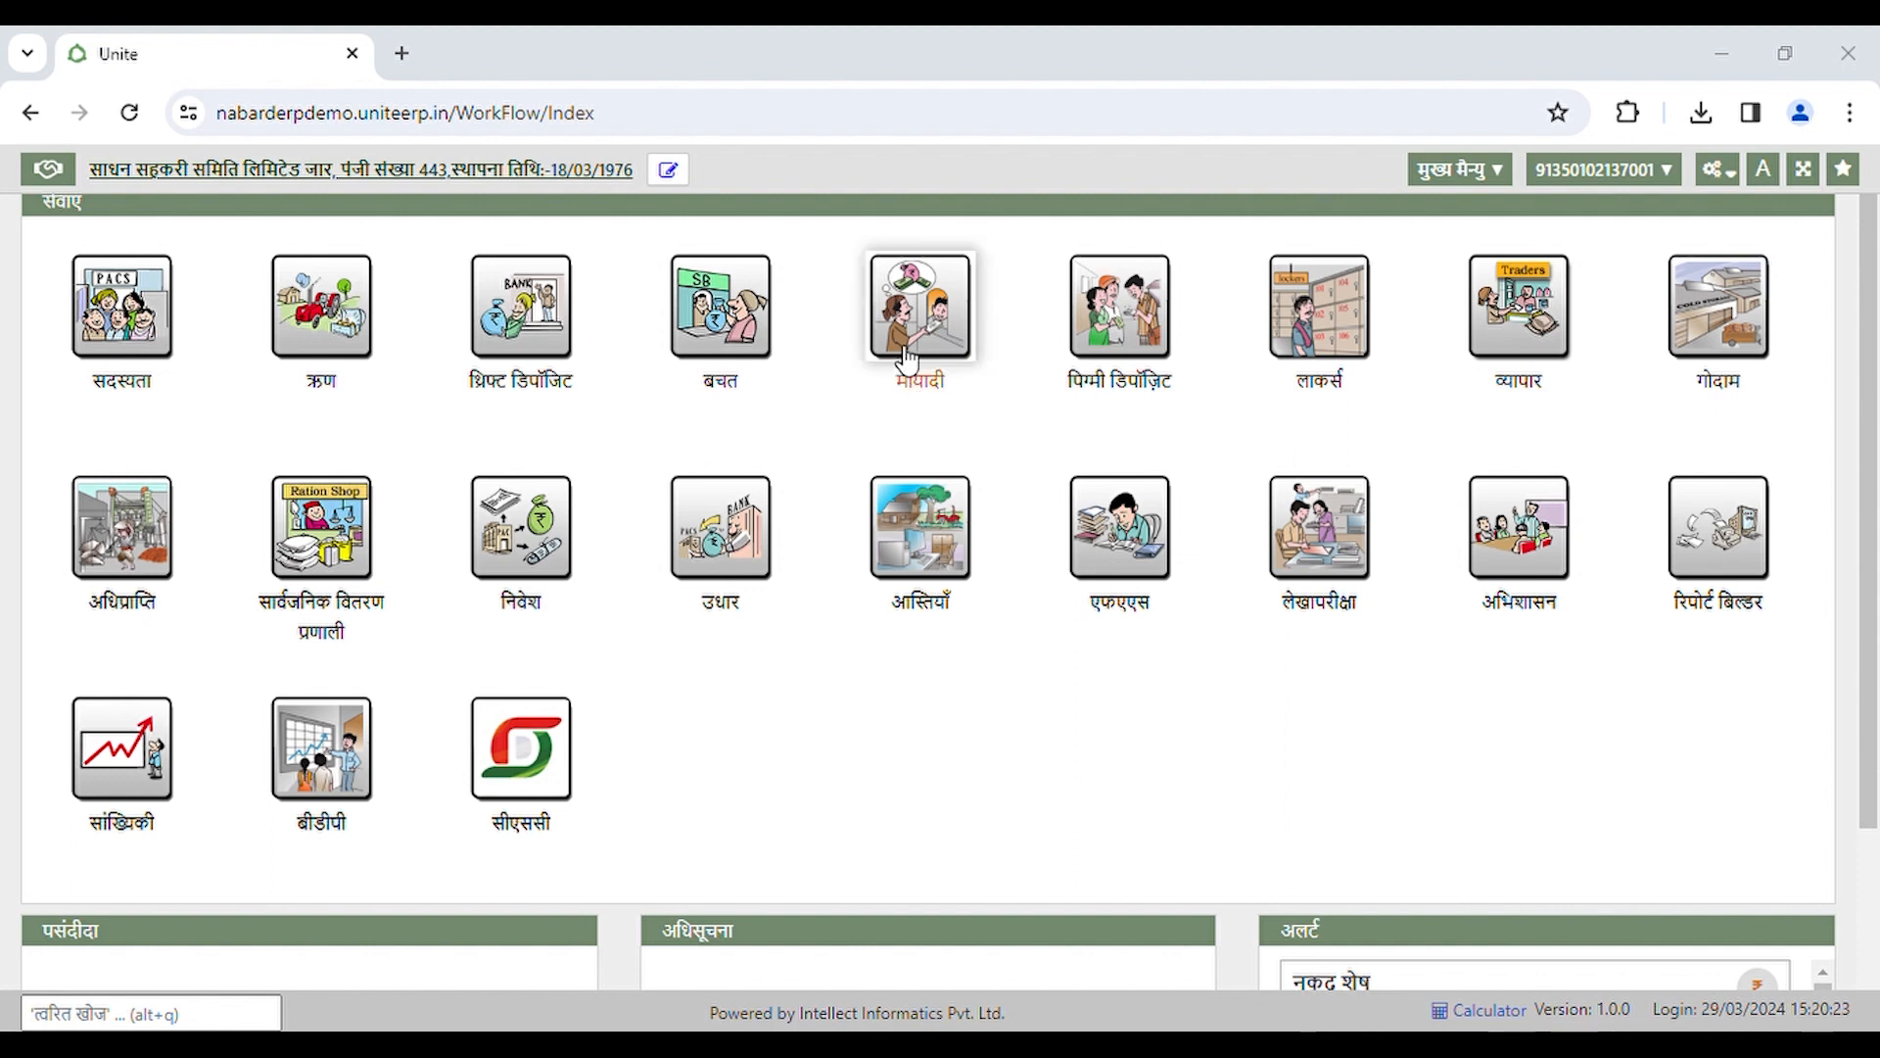
# - Open a new term deposit application (मीयादी आवेदन) and load the member by searching for names with "a"
pyautogui.click(953, 338)
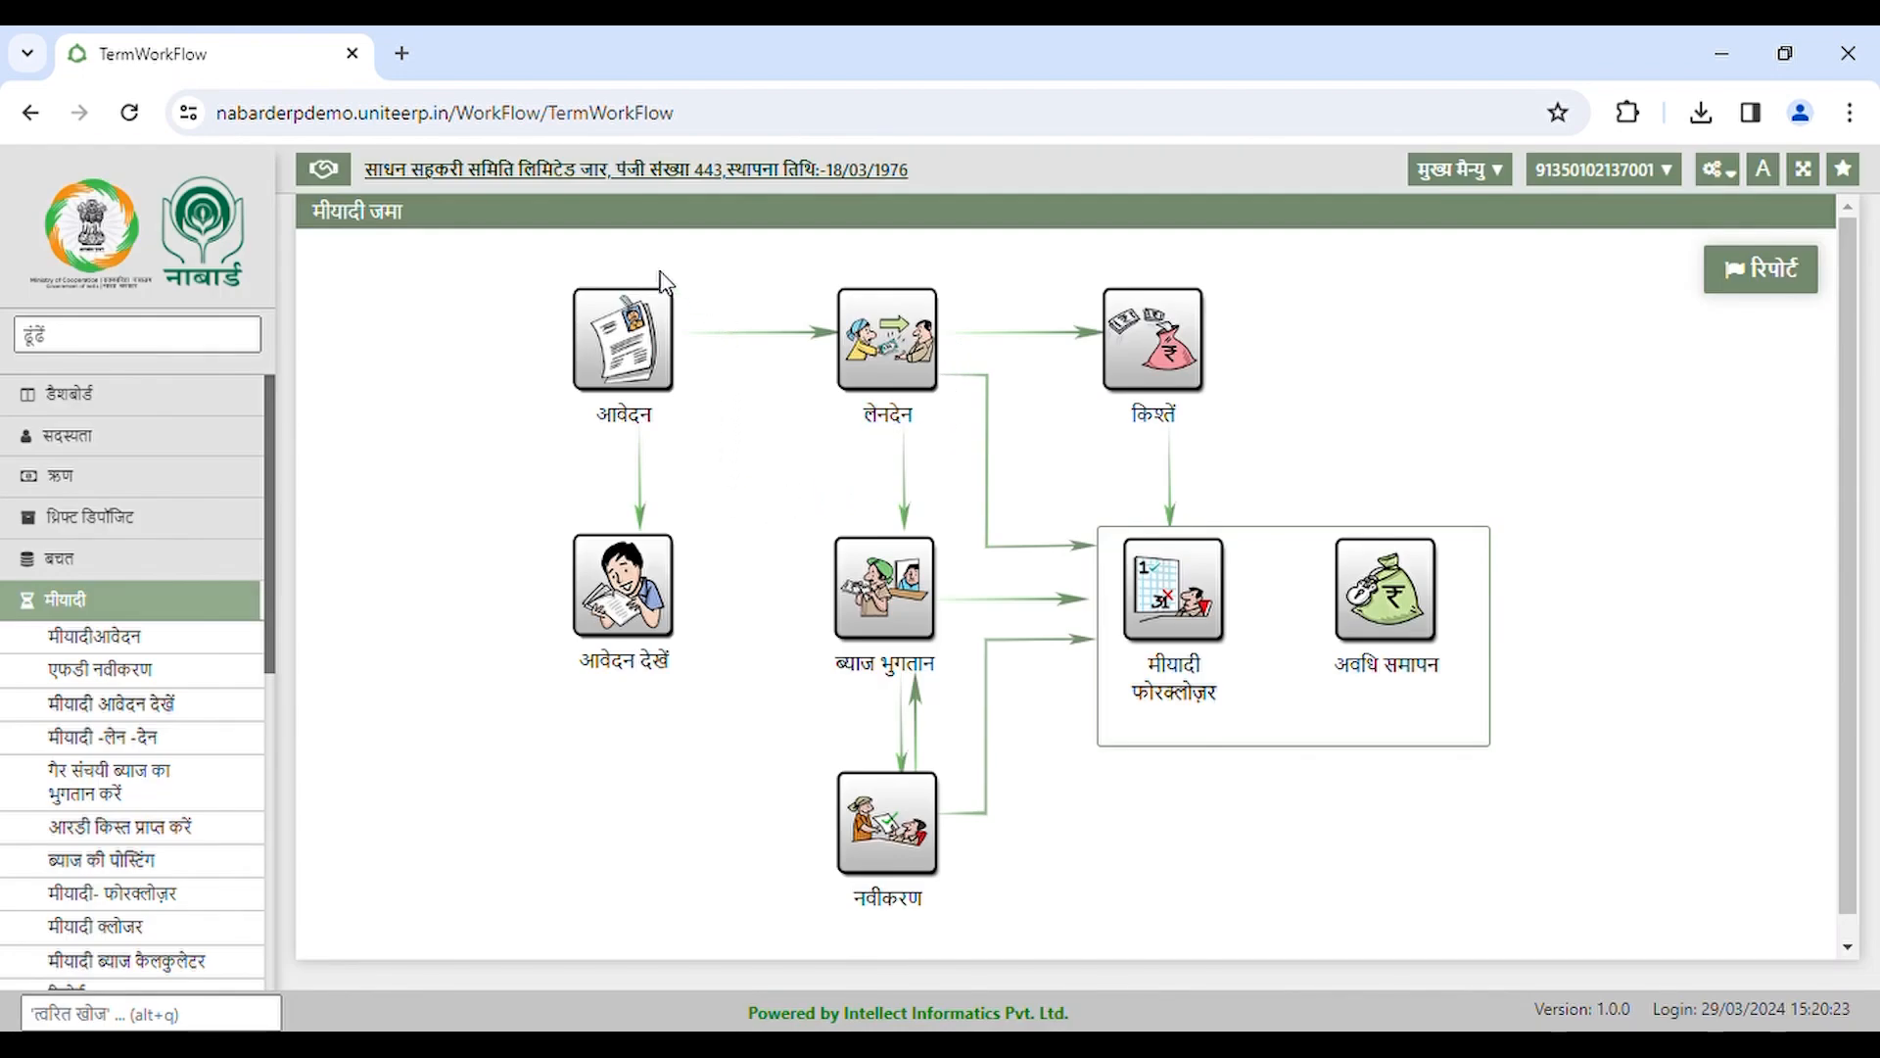
pyautogui.click(637, 355)
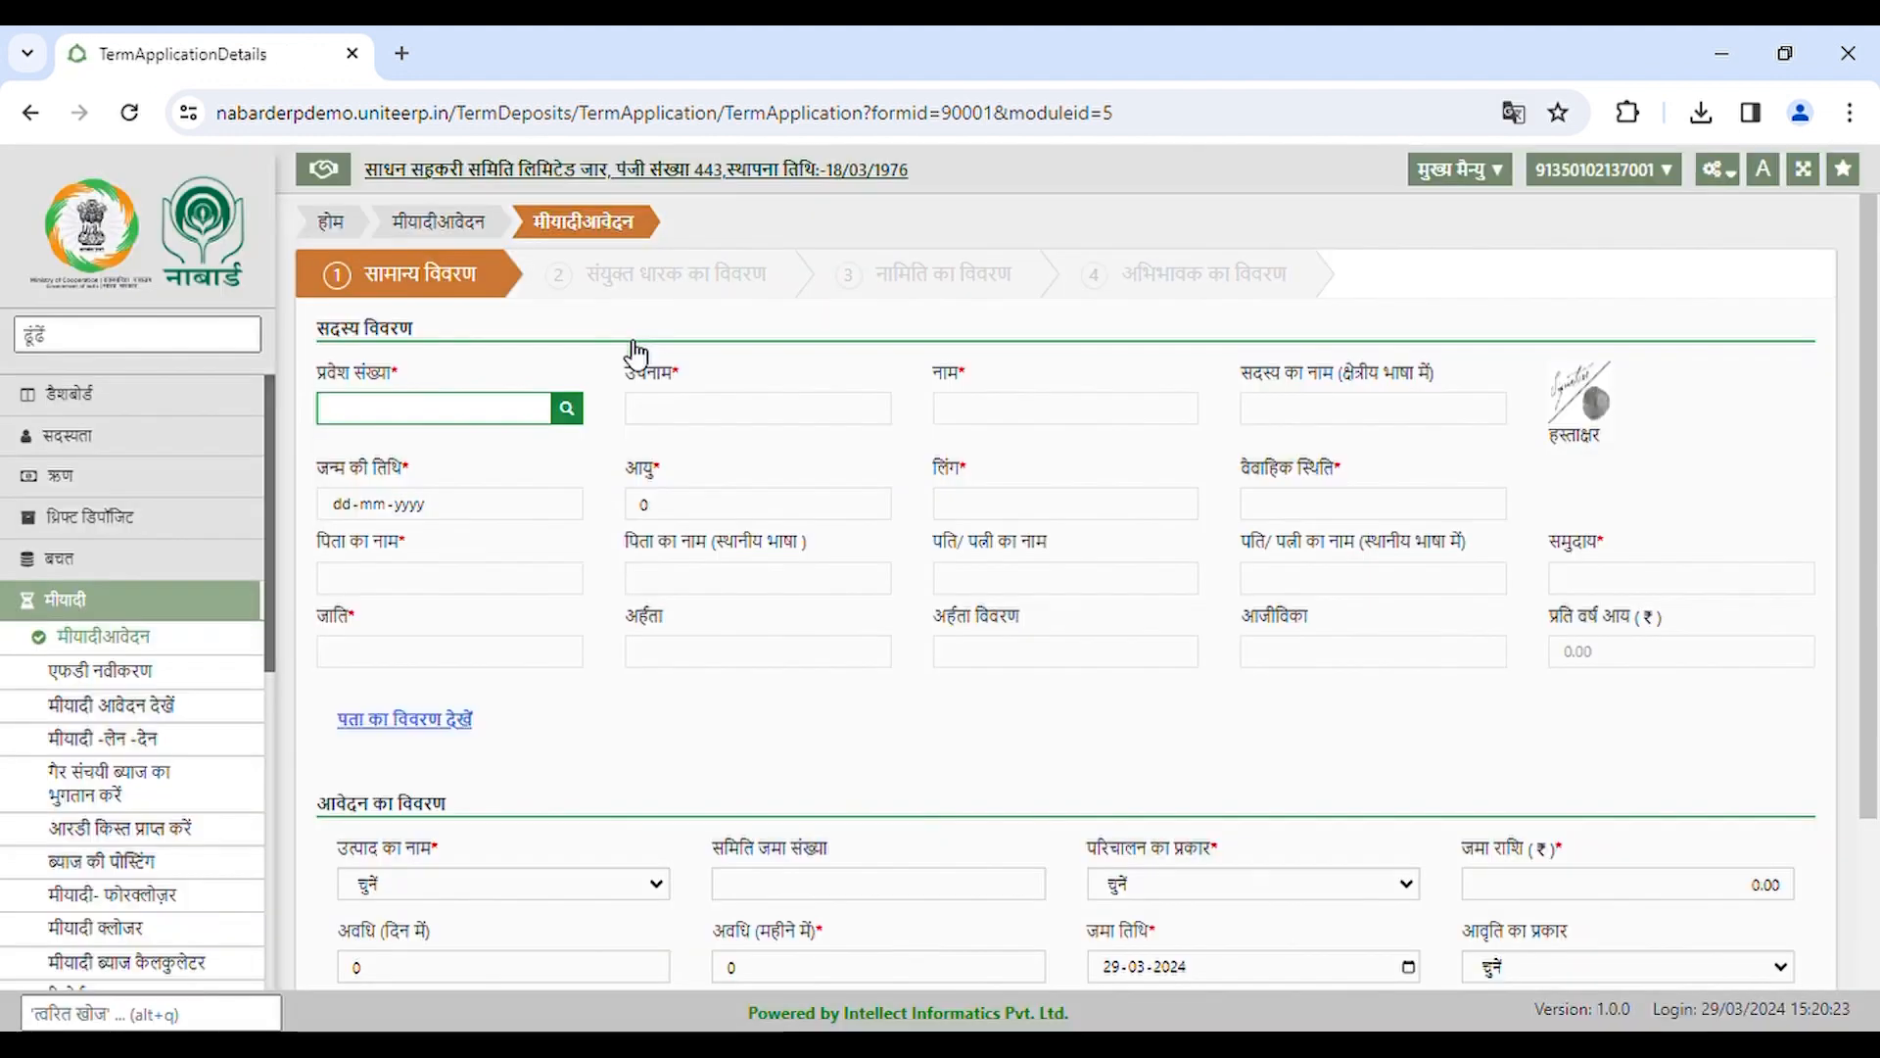
pyautogui.click(570, 415)
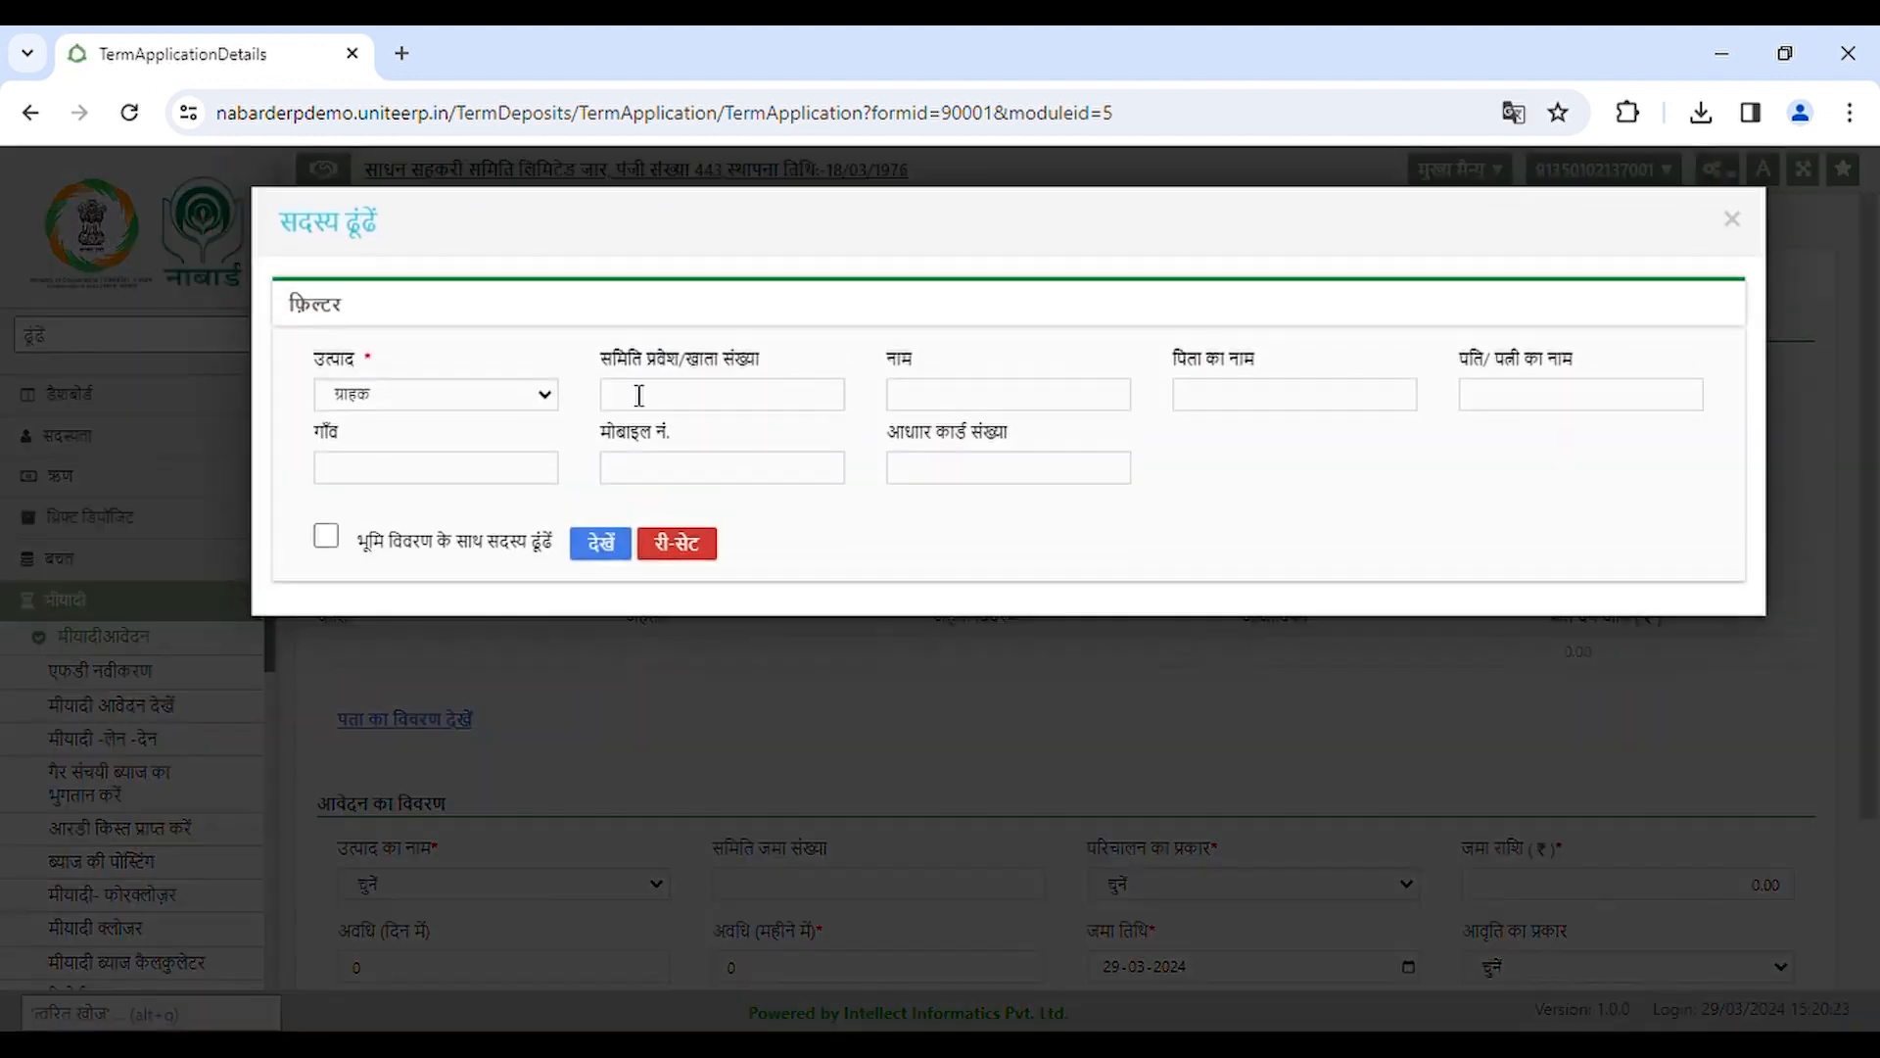
pyautogui.click(928, 411)
pyautogui.write('a')
pyautogui.click(602, 544)
# - Choose टर्म डिपॉजिट कमुमा as the product in the application details
pyautogui.scroll(-1, 693, 726)
pyautogui.scroll(-1, 694, 726)
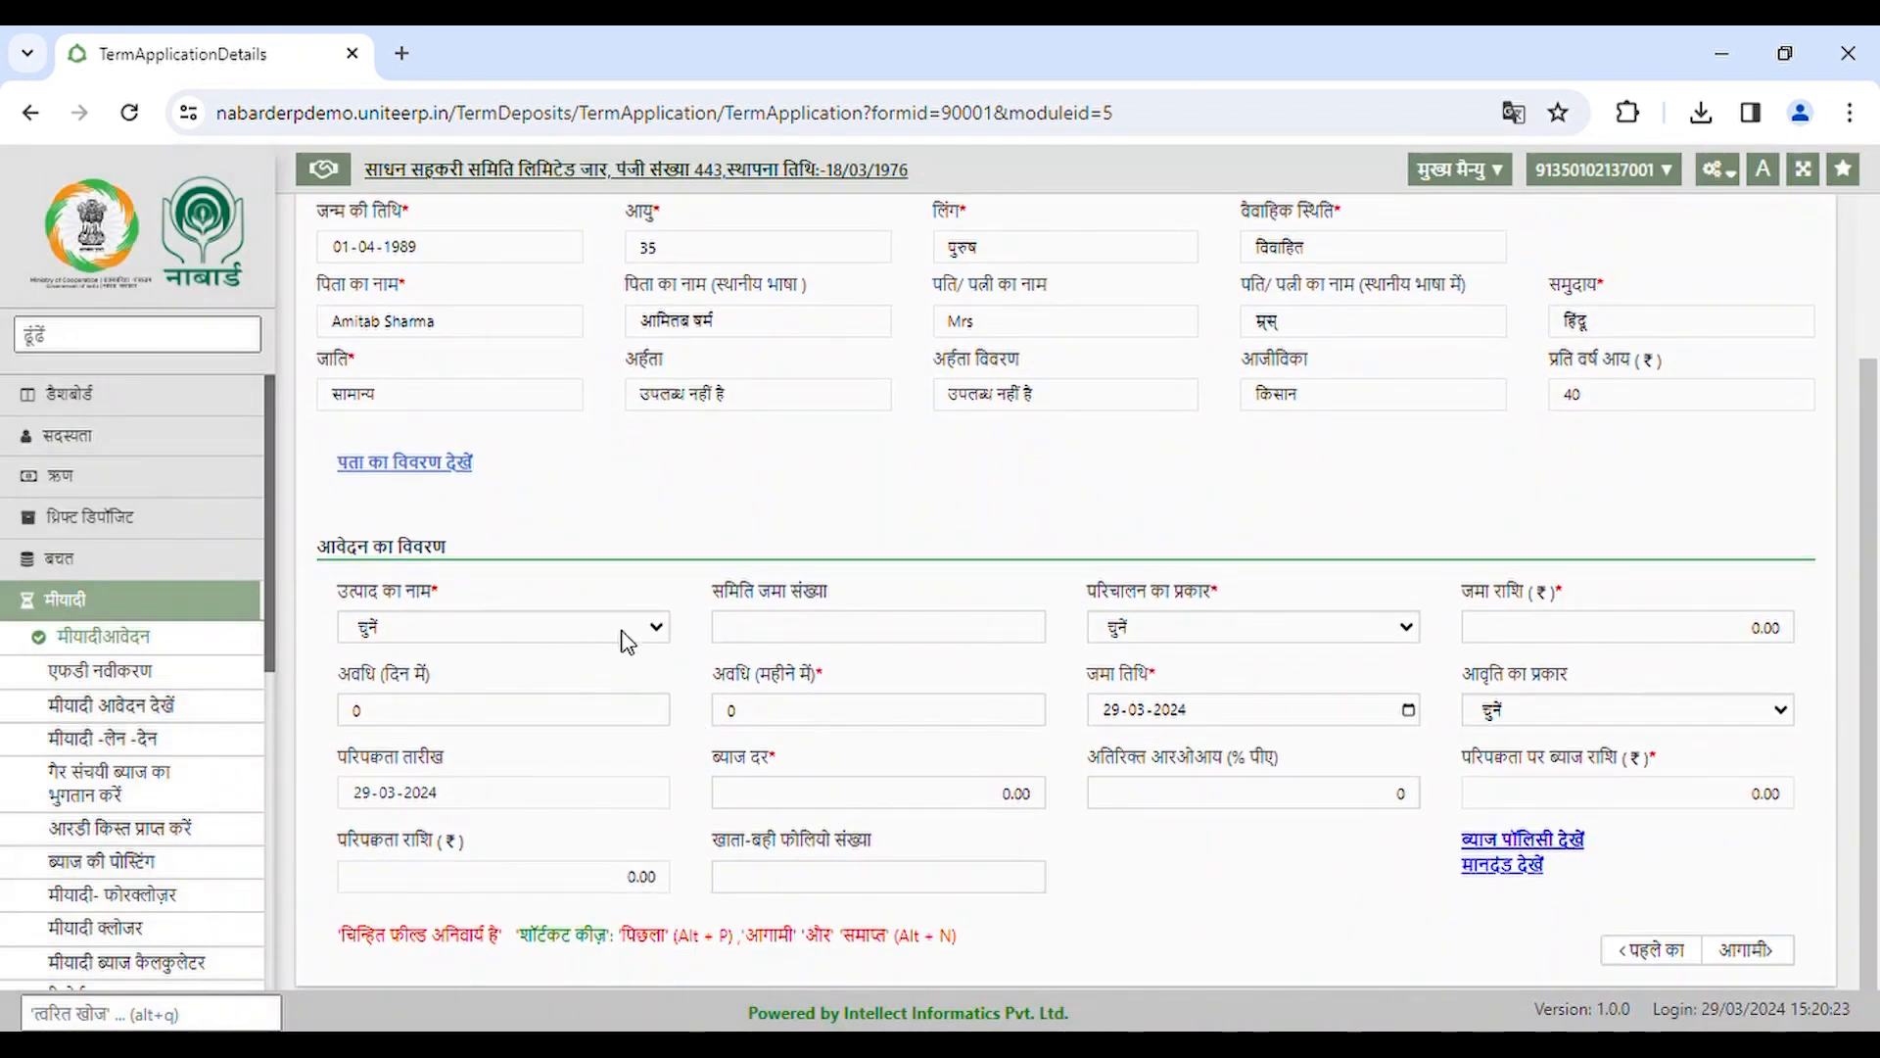
pyautogui.click(627, 641)
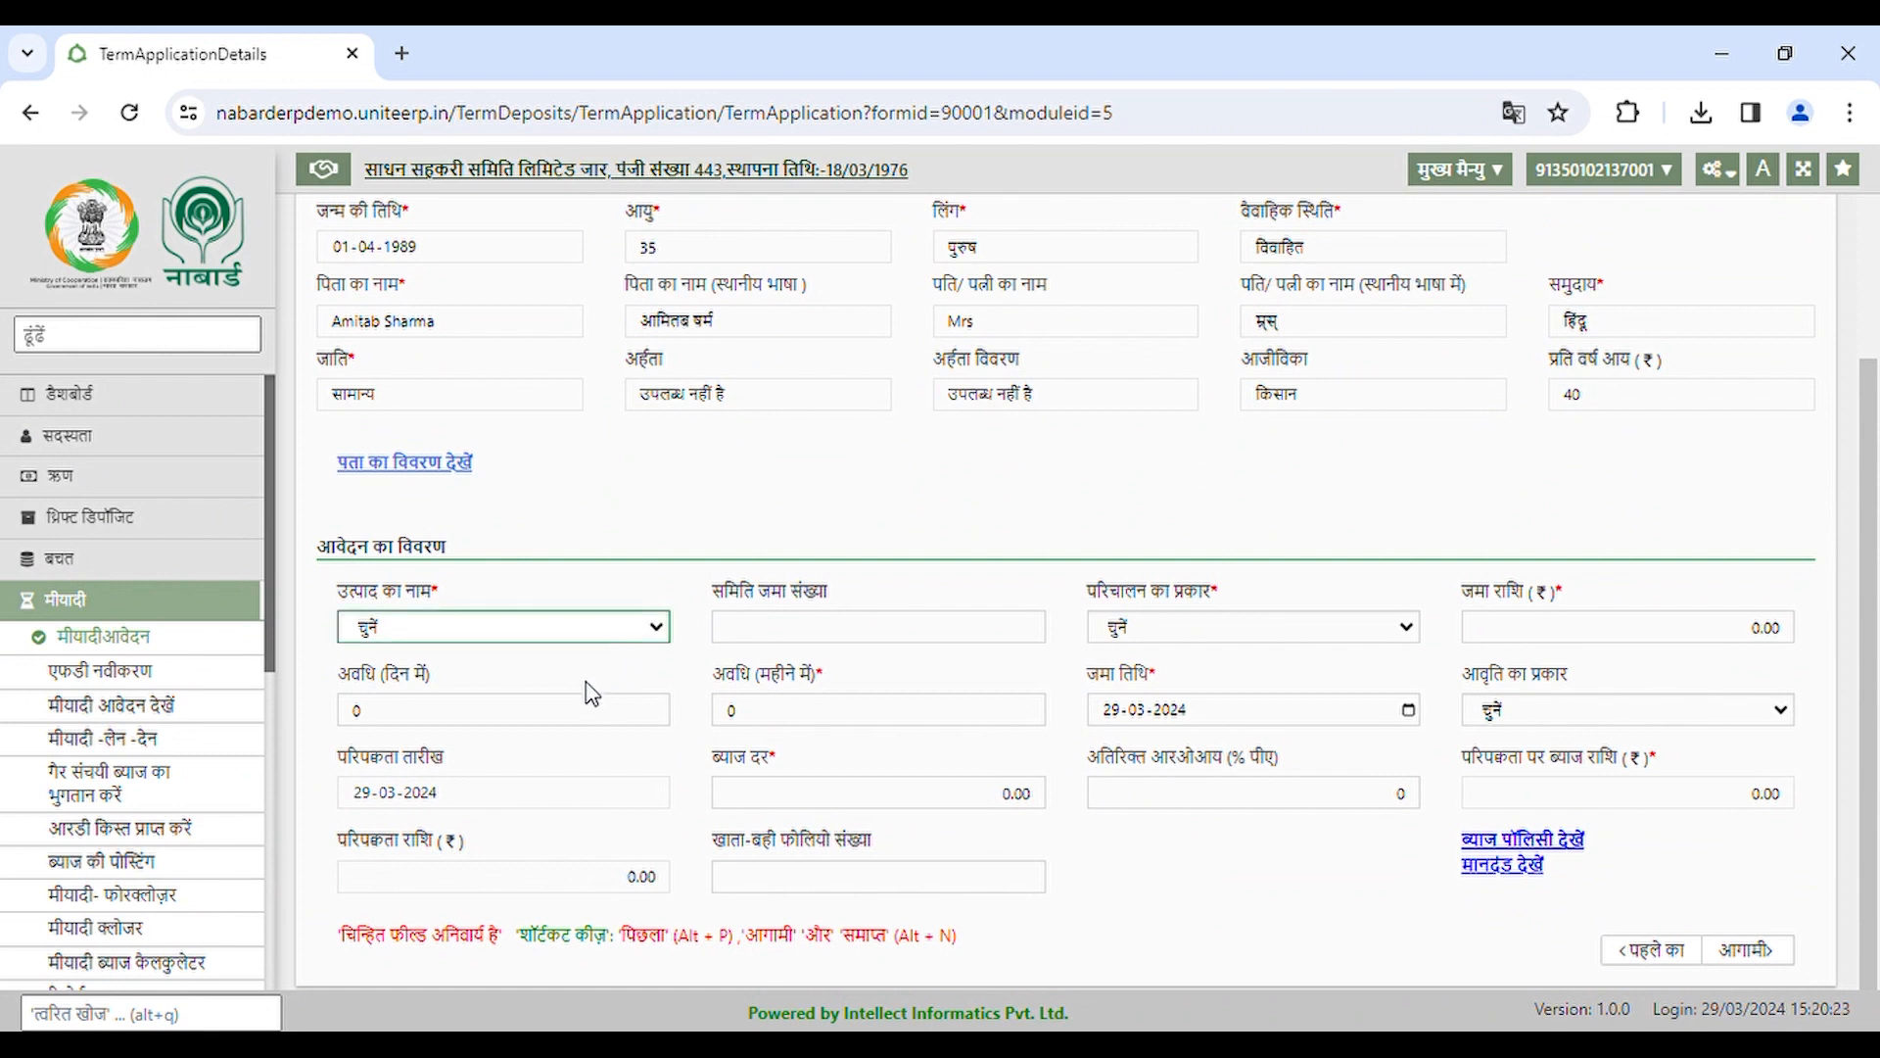
pyautogui.press('Down')
pyautogui.scroll(2, 881, 668)
pyautogui.scroll(-2, 881, 668)
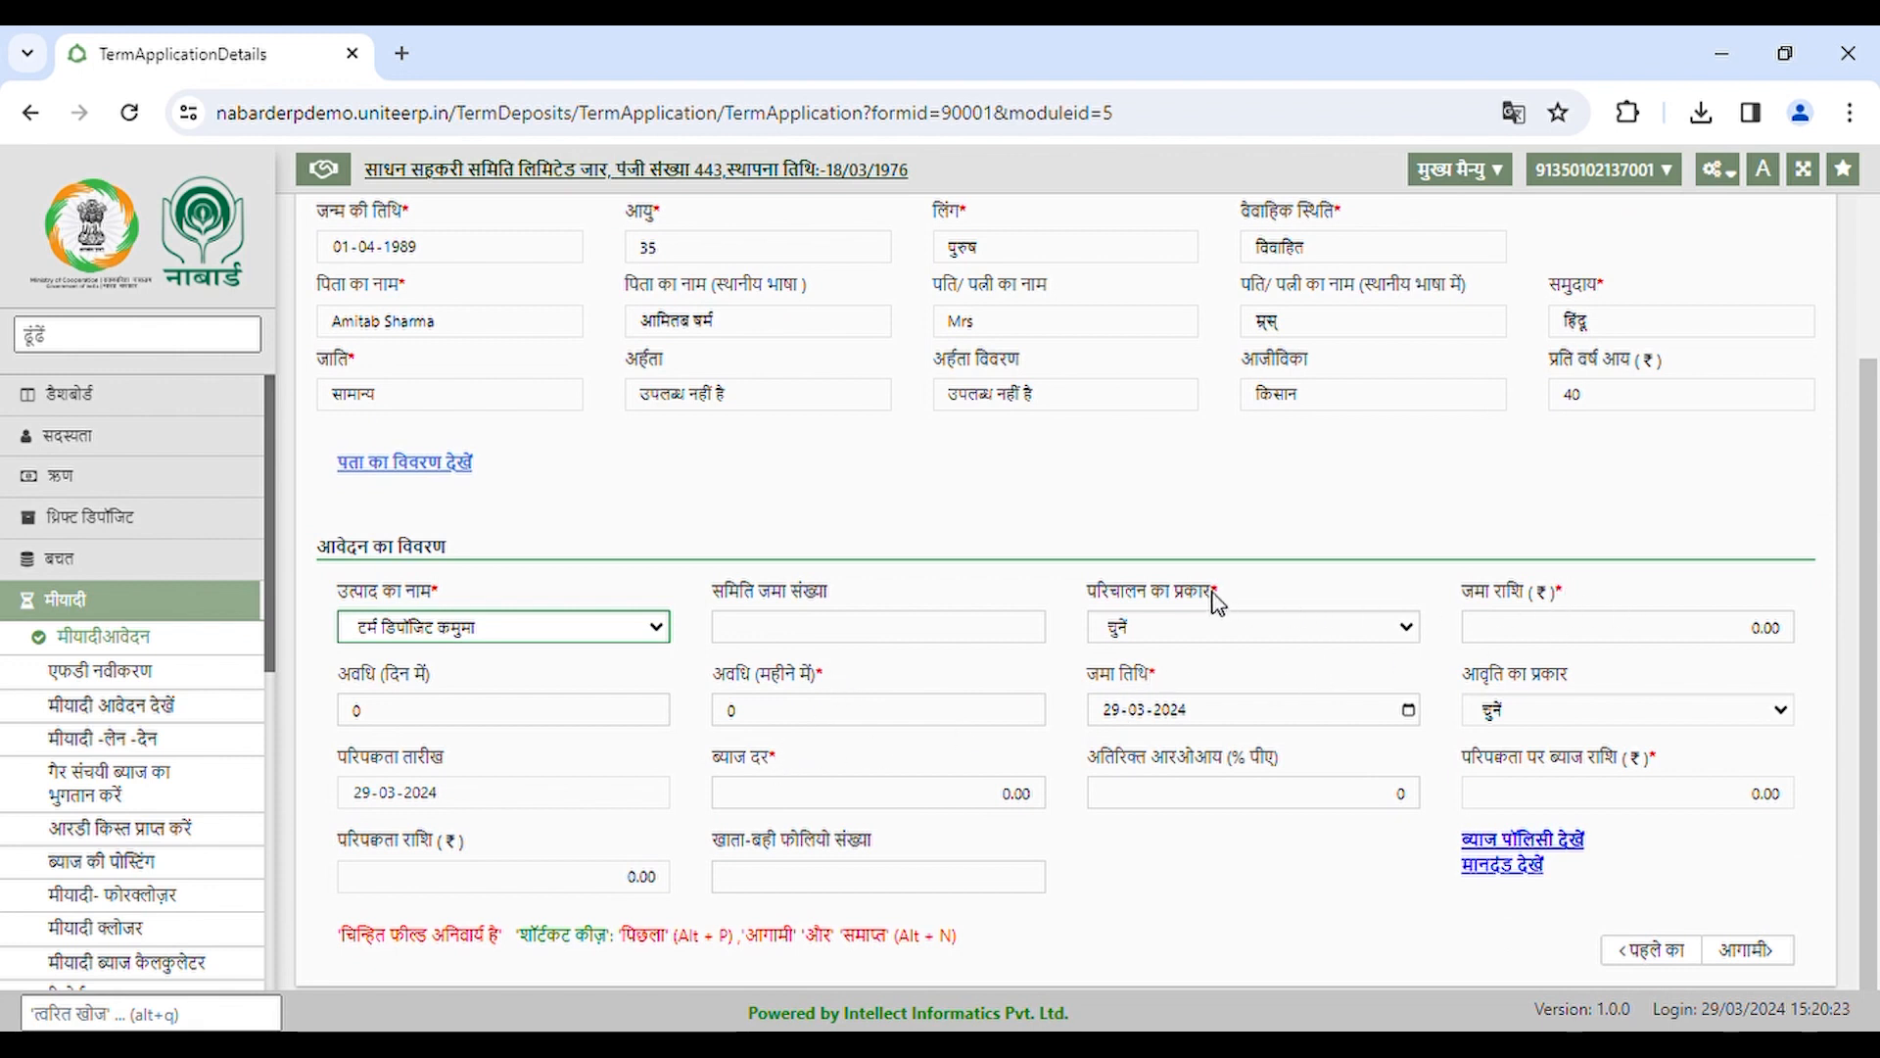
# - Enter the society deposit number, set the operation type to अकेला and the deposit amount to 10000
pyautogui.click(820, 642)
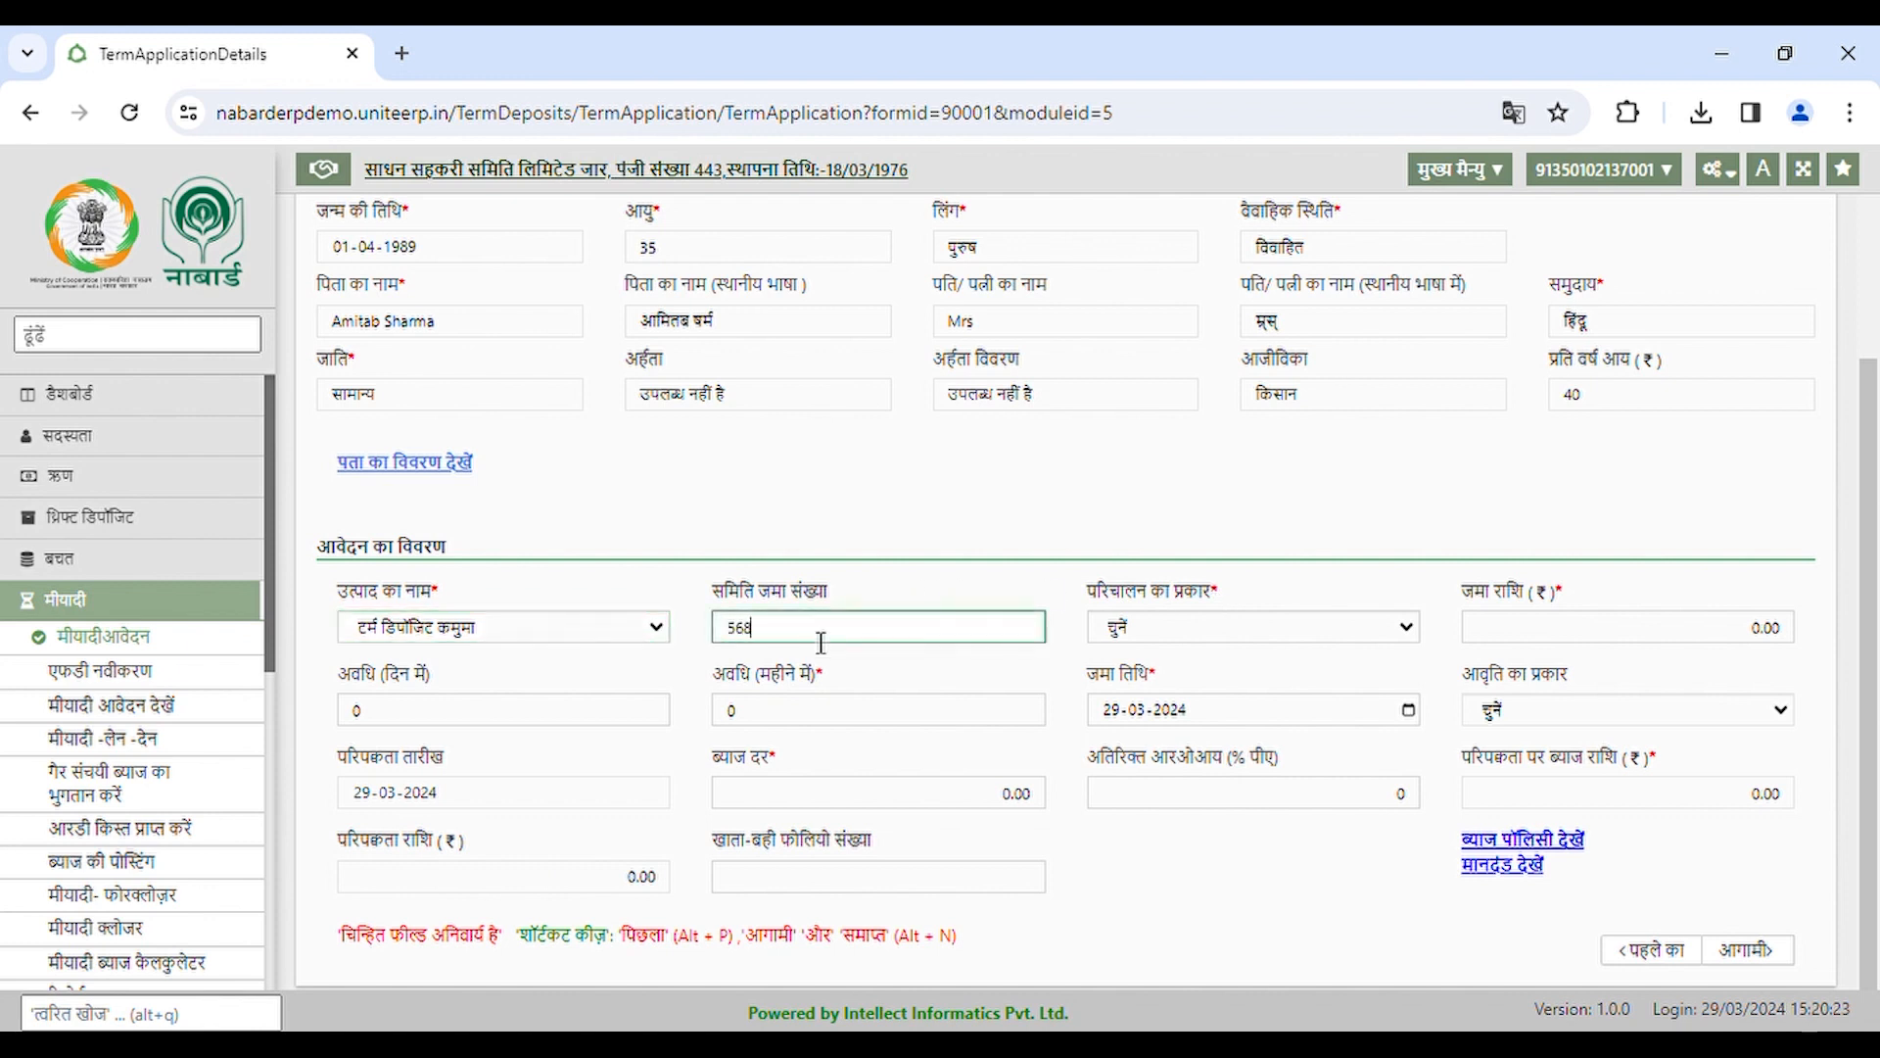
pyautogui.press('Tab')
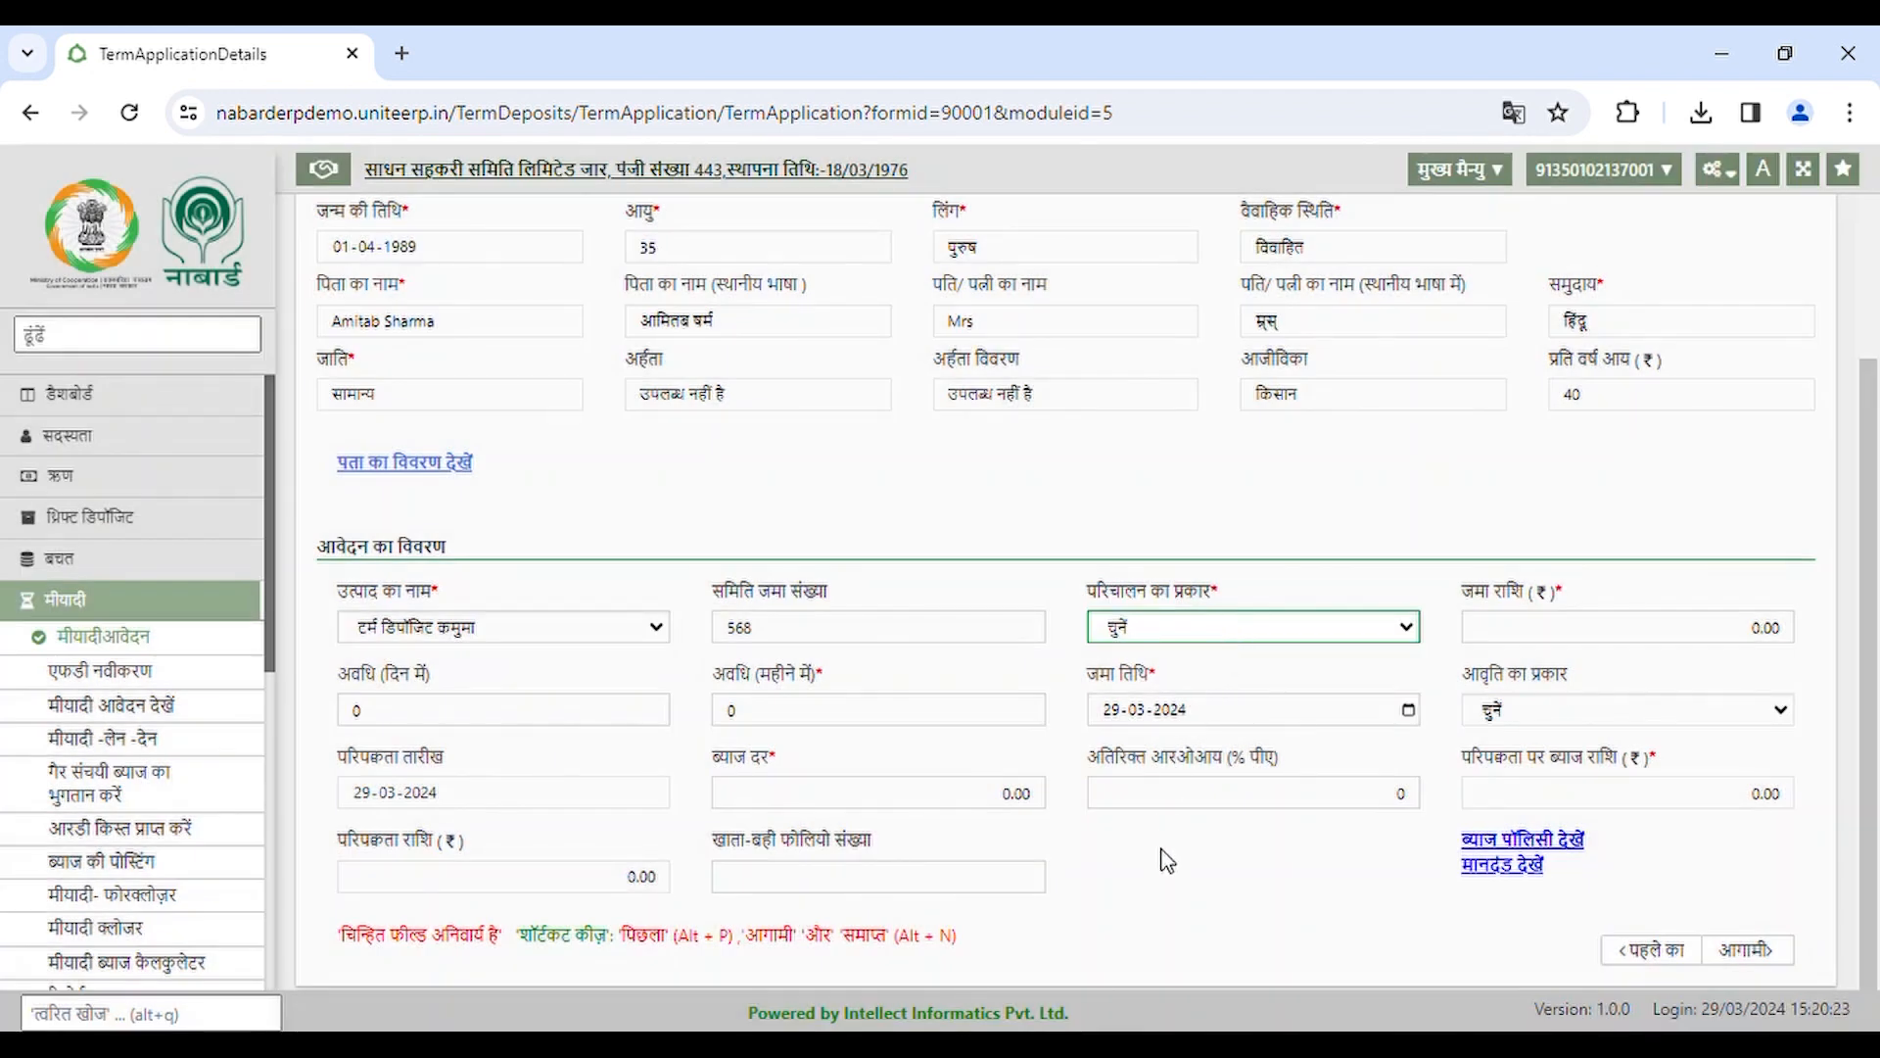
pyautogui.press('Down')
pyautogui.click(1581, 637)
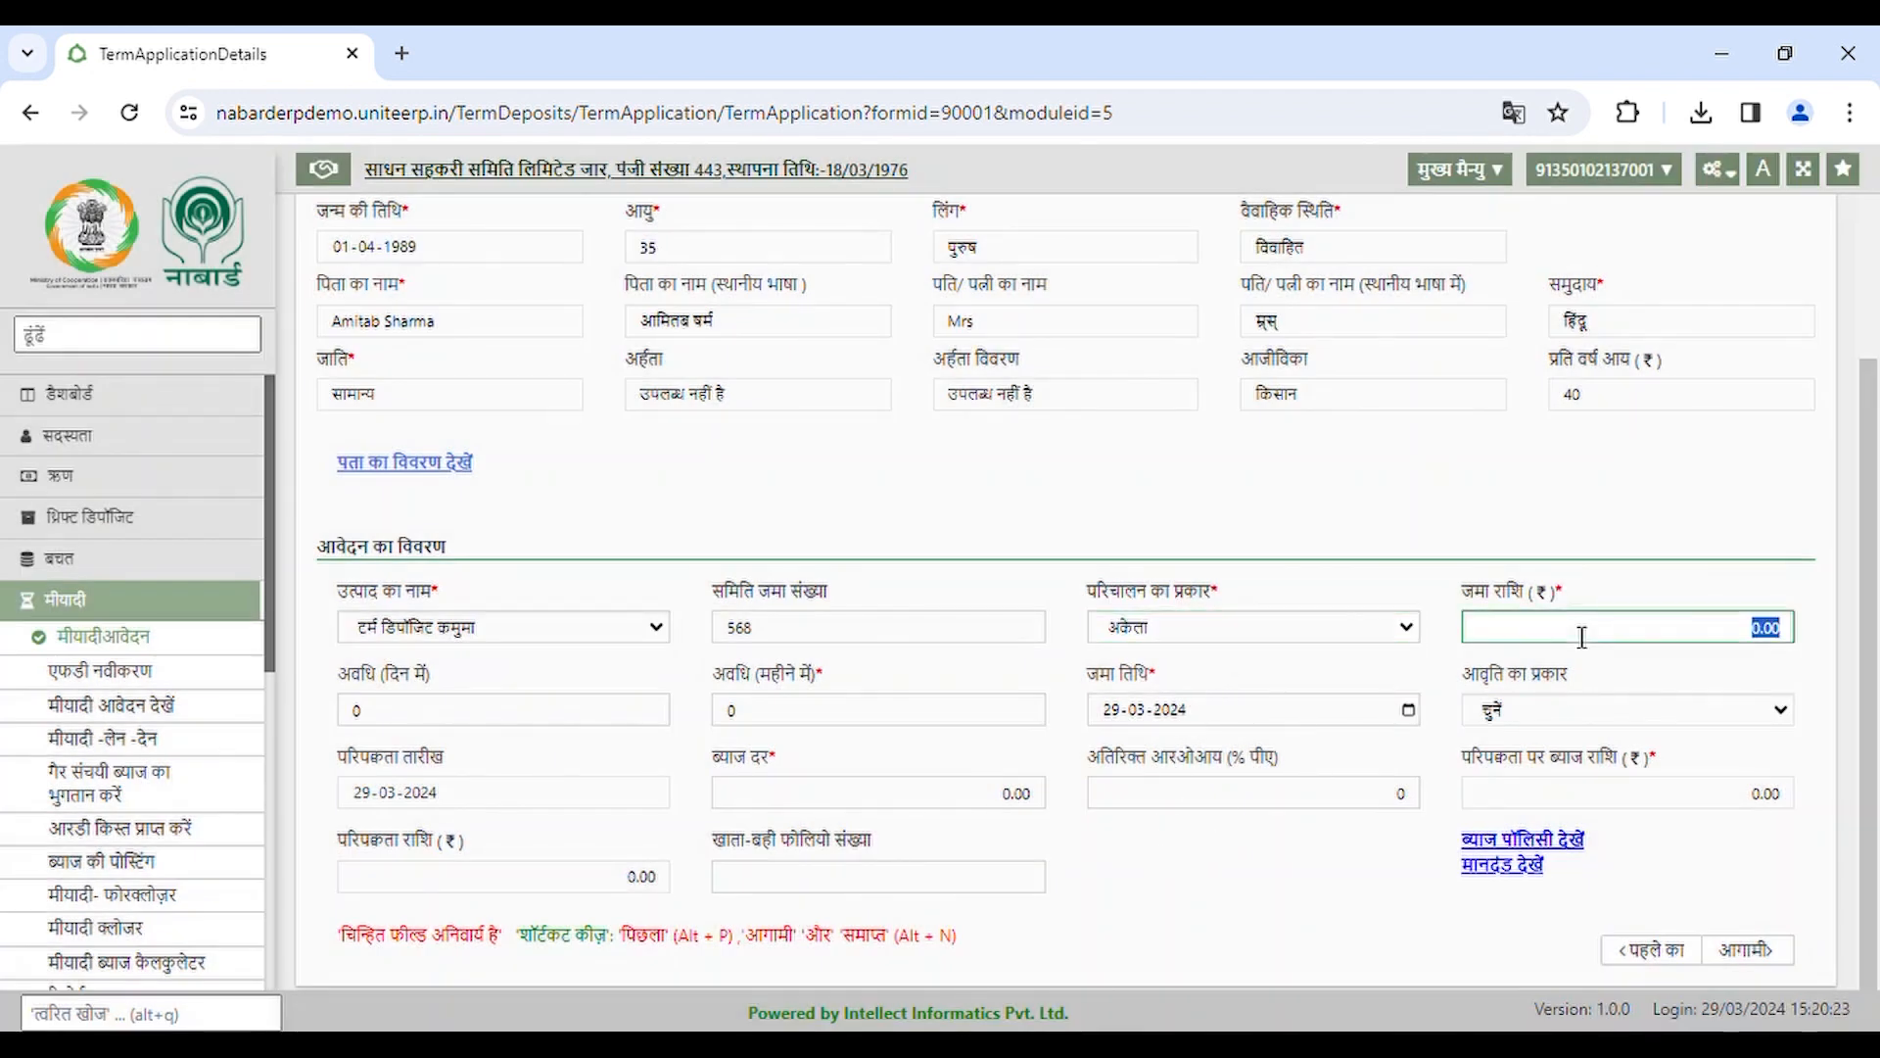
pyautogui.write('10000')
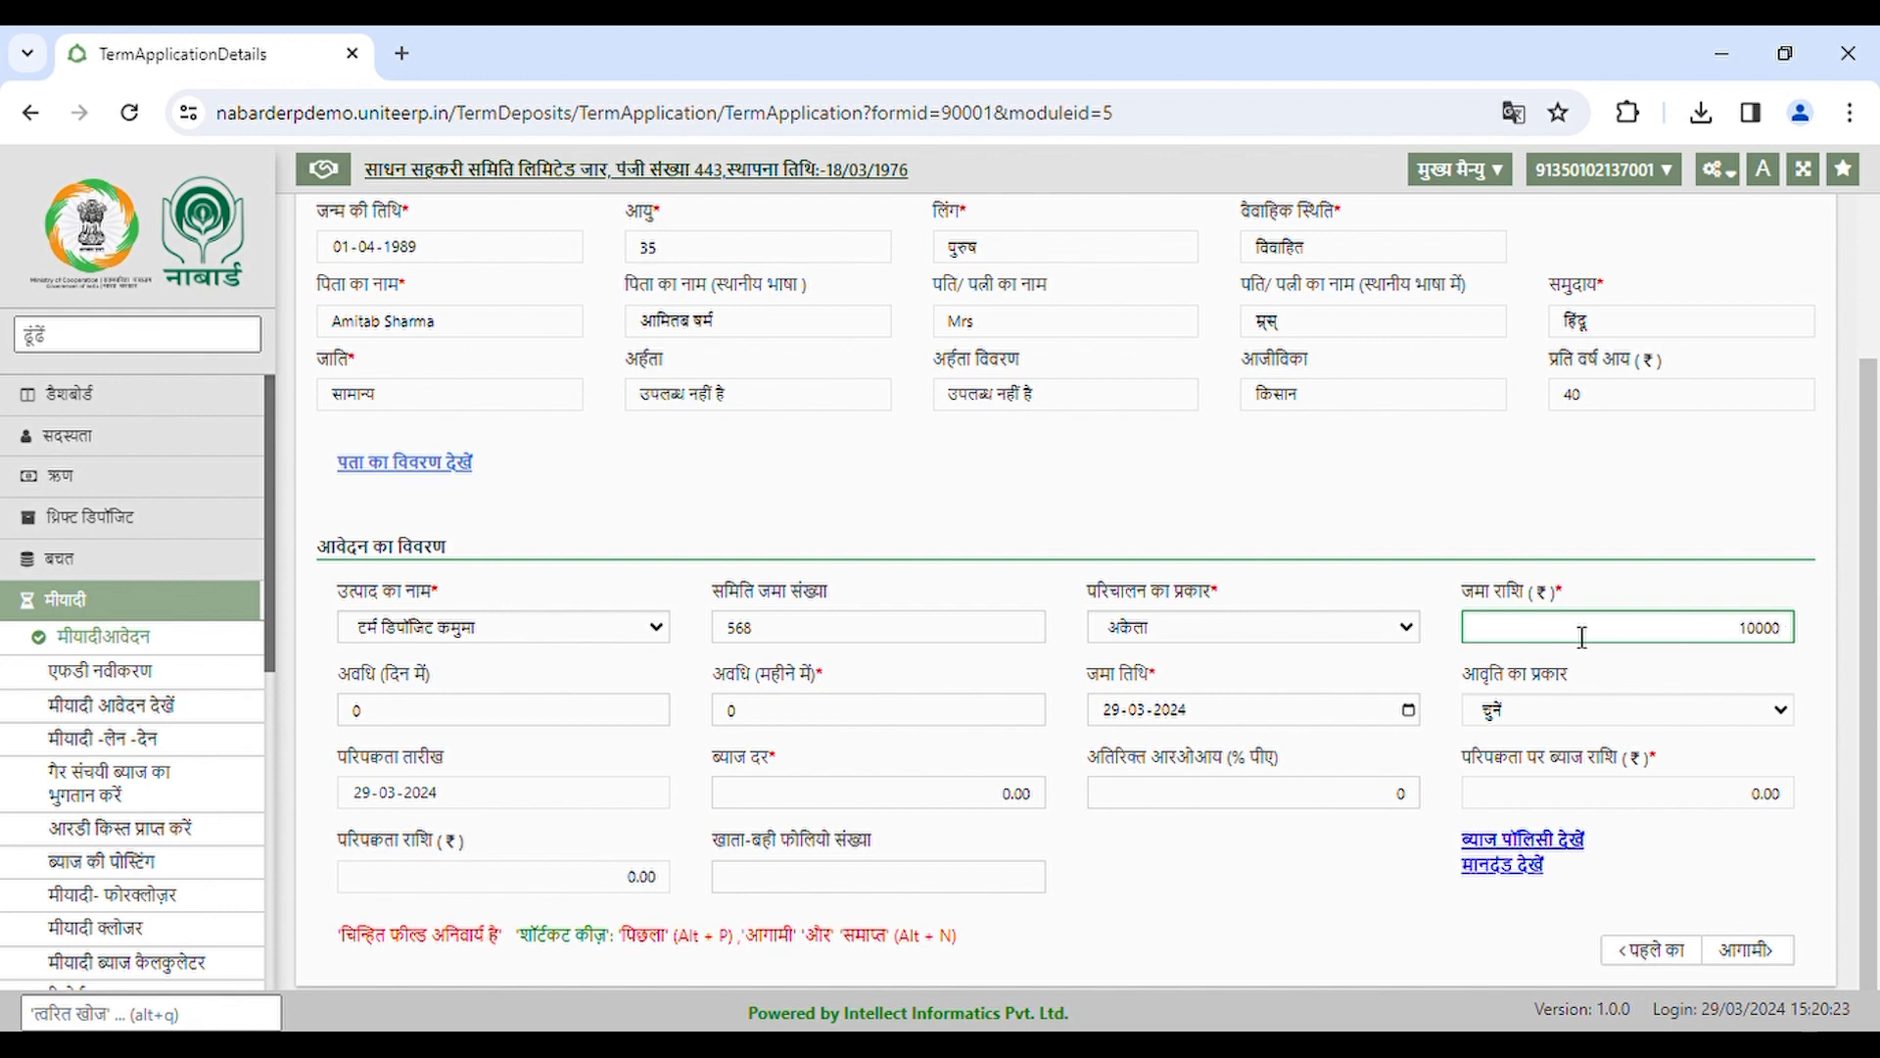
pyautogui.press('Tab')
pyautogui.press('Tab')
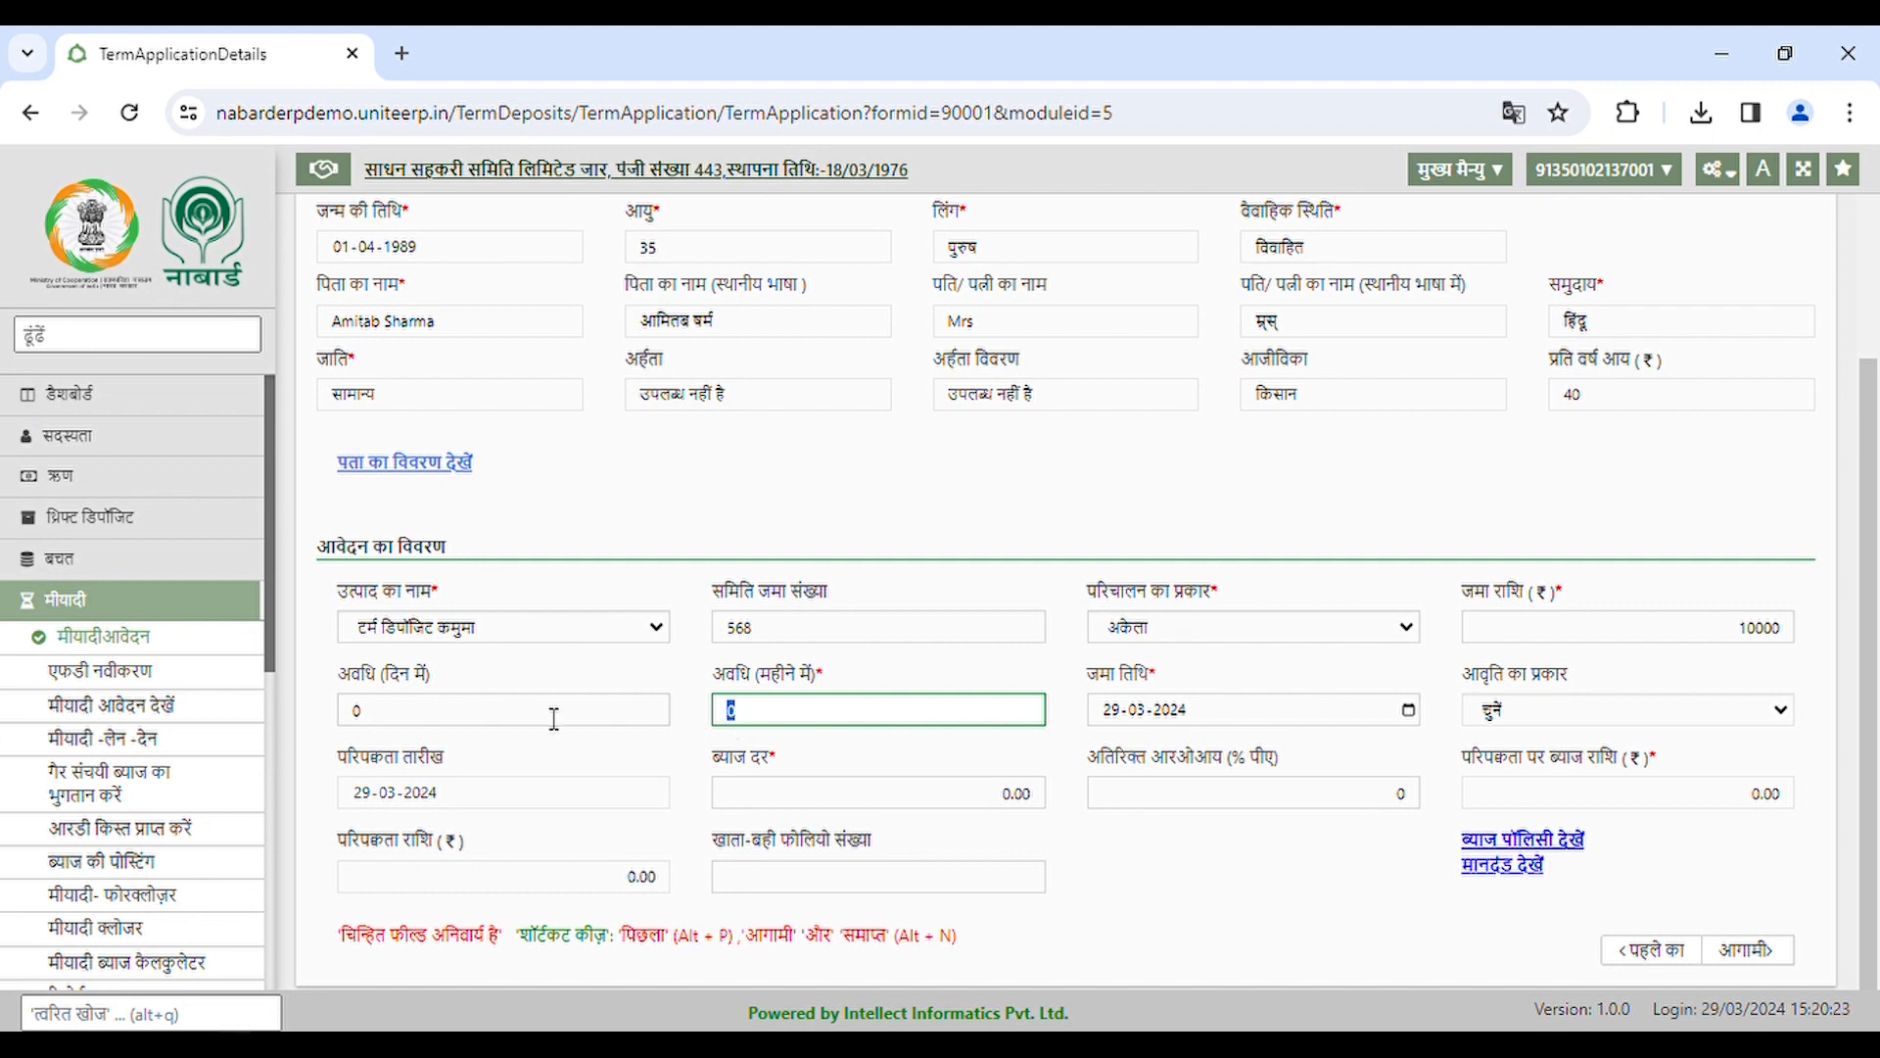
# - Set the deposit period to 12 months and continue past the joint-holder details to the nominee details
pyautogui.click(475, 722)
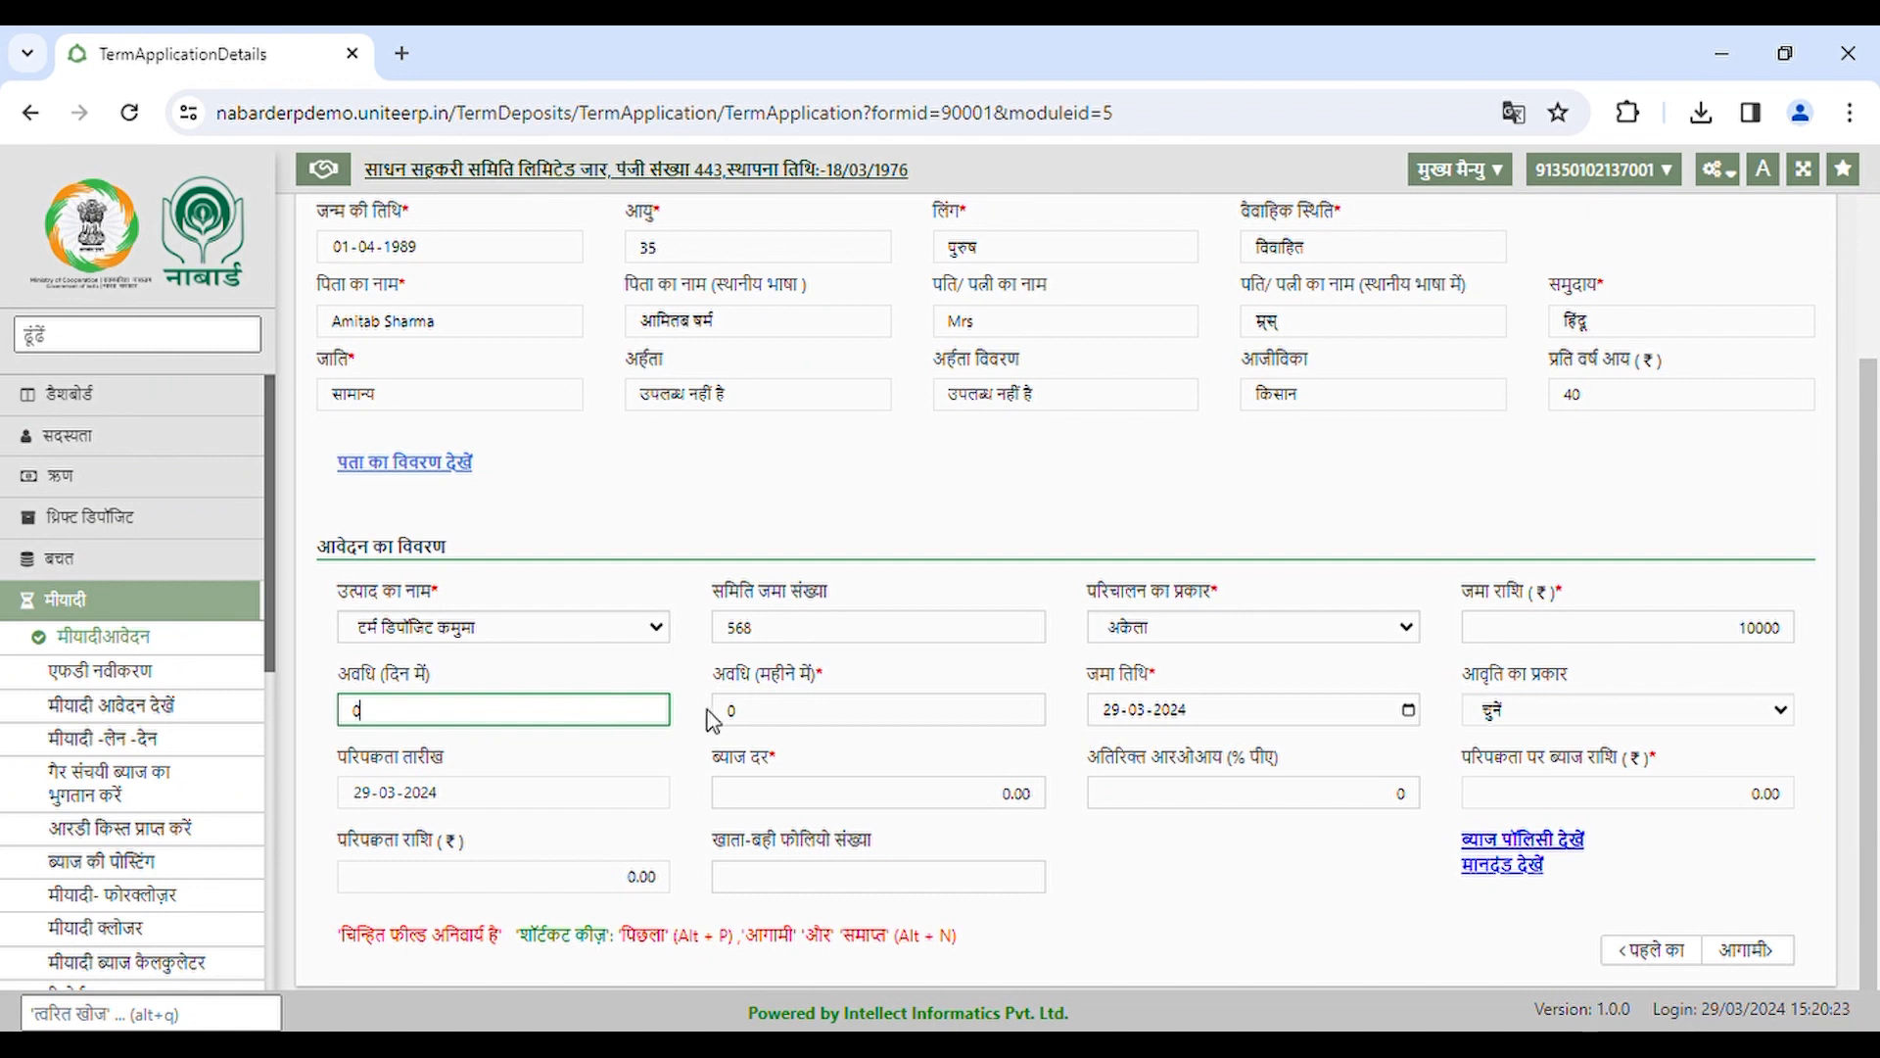
pyautogui.click(769, 717)
pyautogui.press('BackSpace')
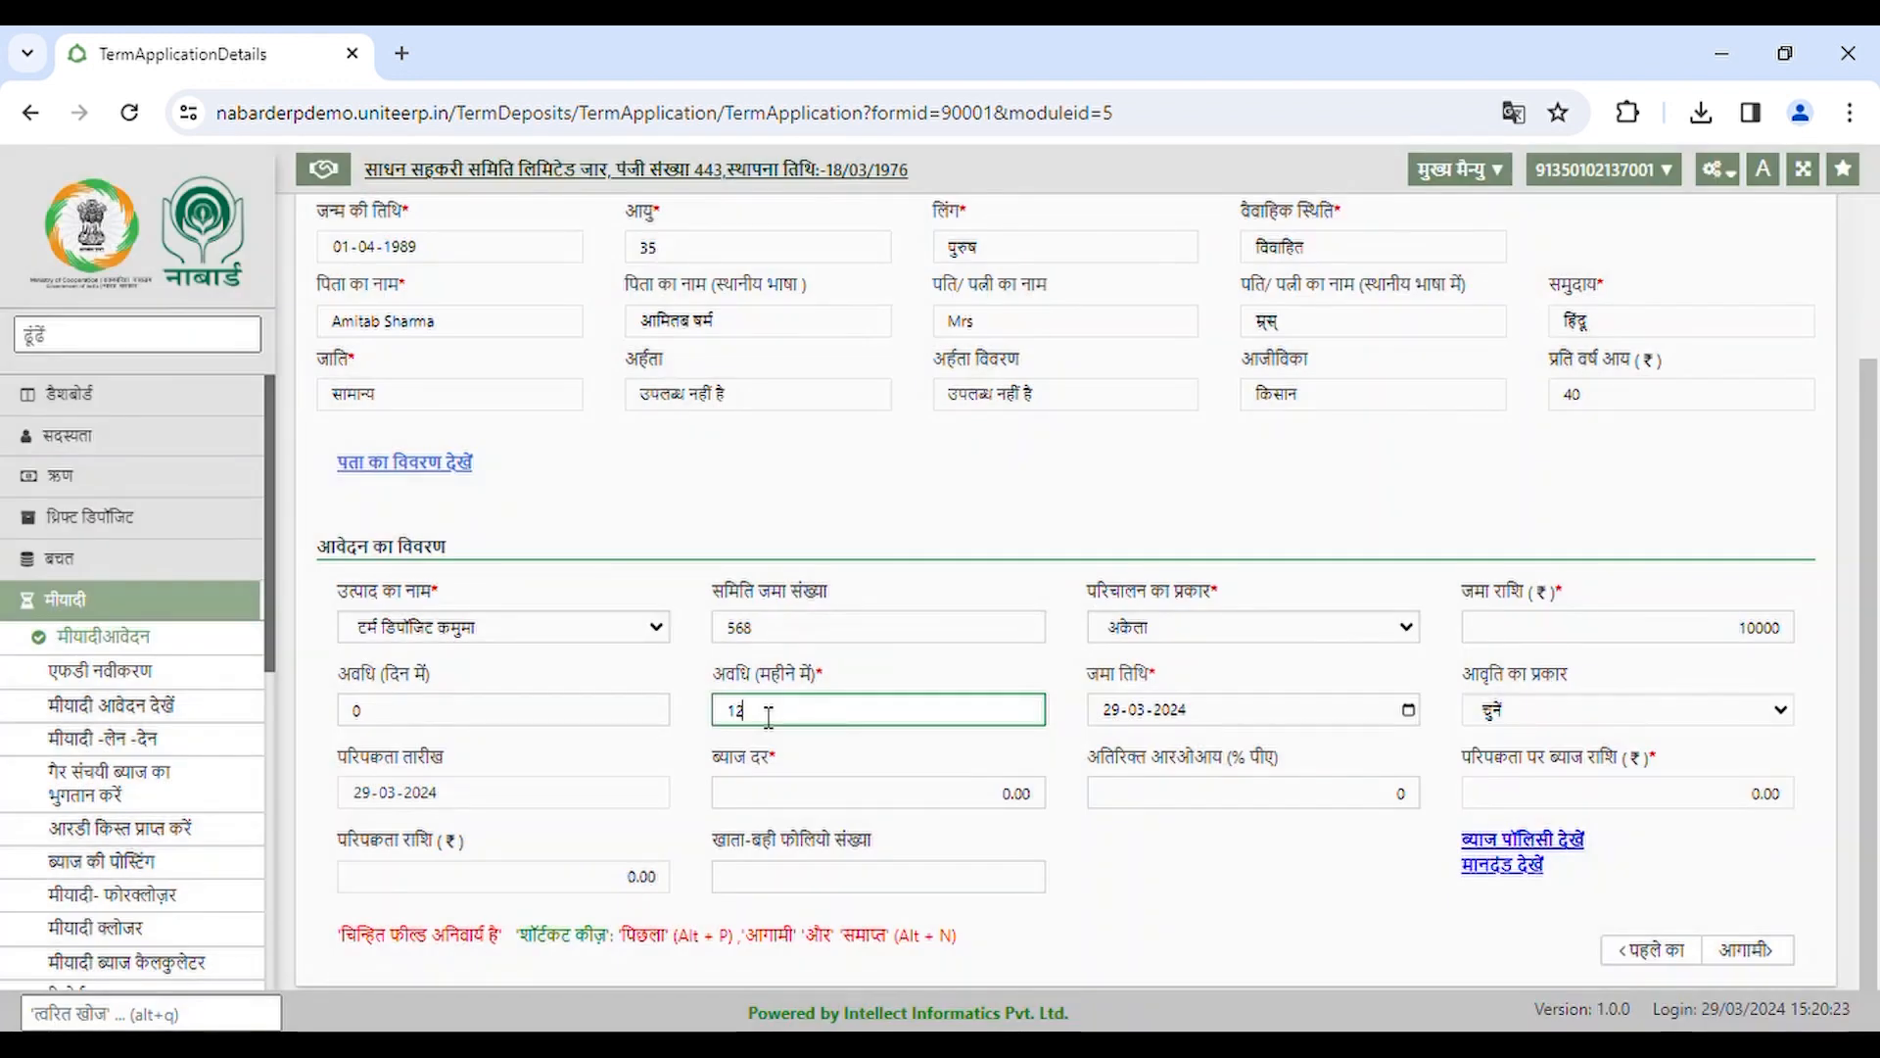
pyautogui.press('Tab')
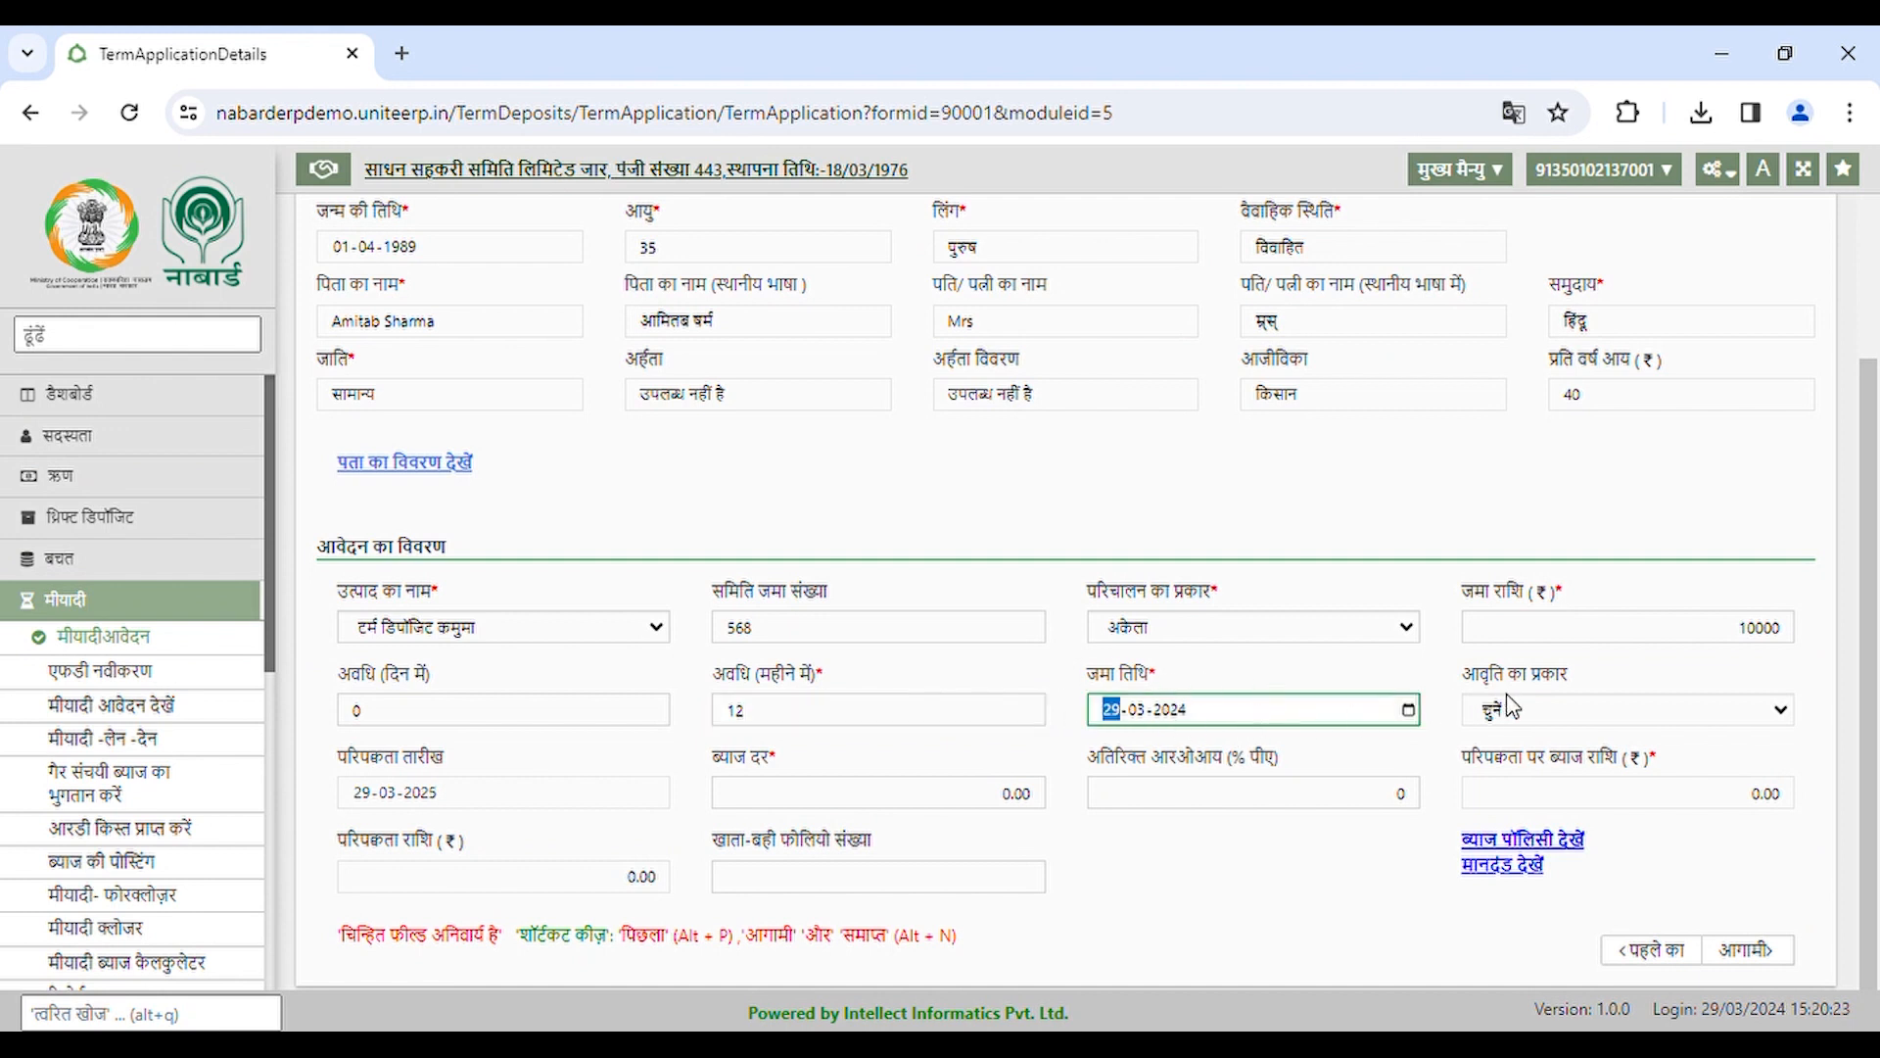
pyautogui.press('Tab')
pyautogui.press('Tab')
pyautogui.press('Tab')
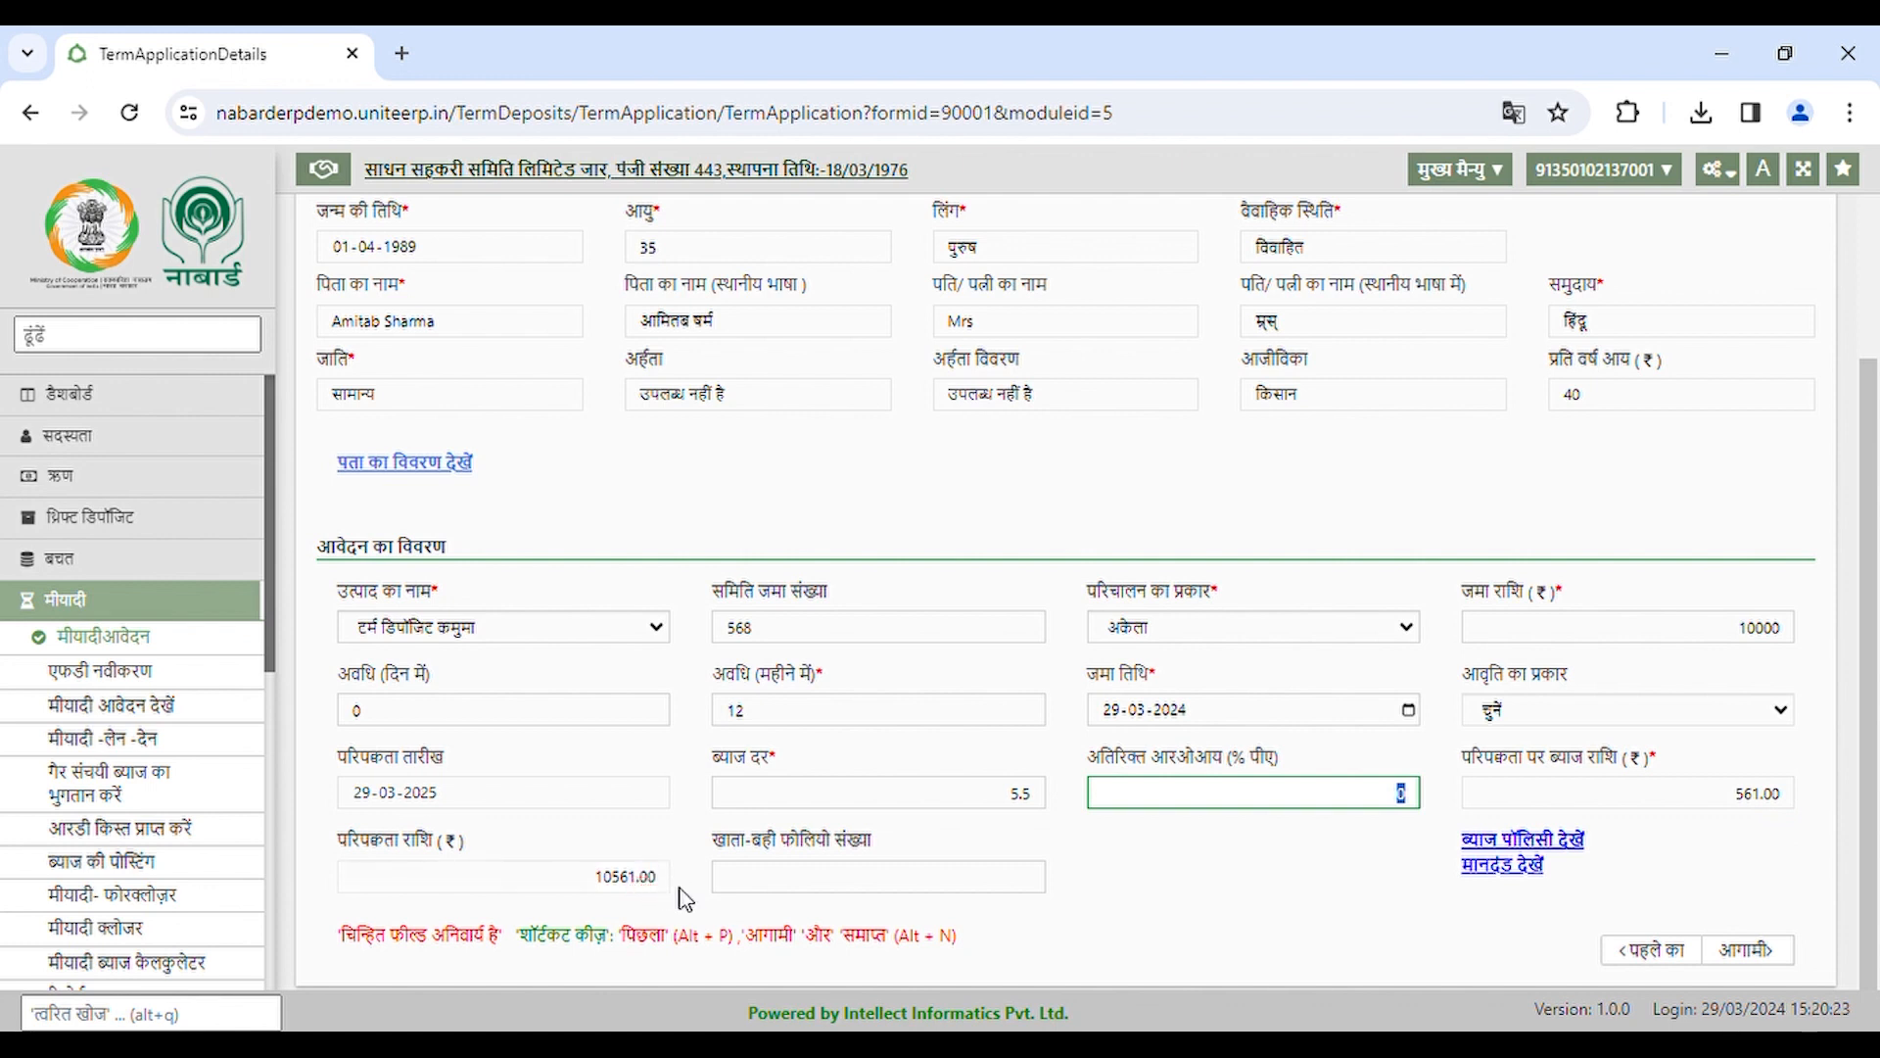
pyautogui.press('Tab')
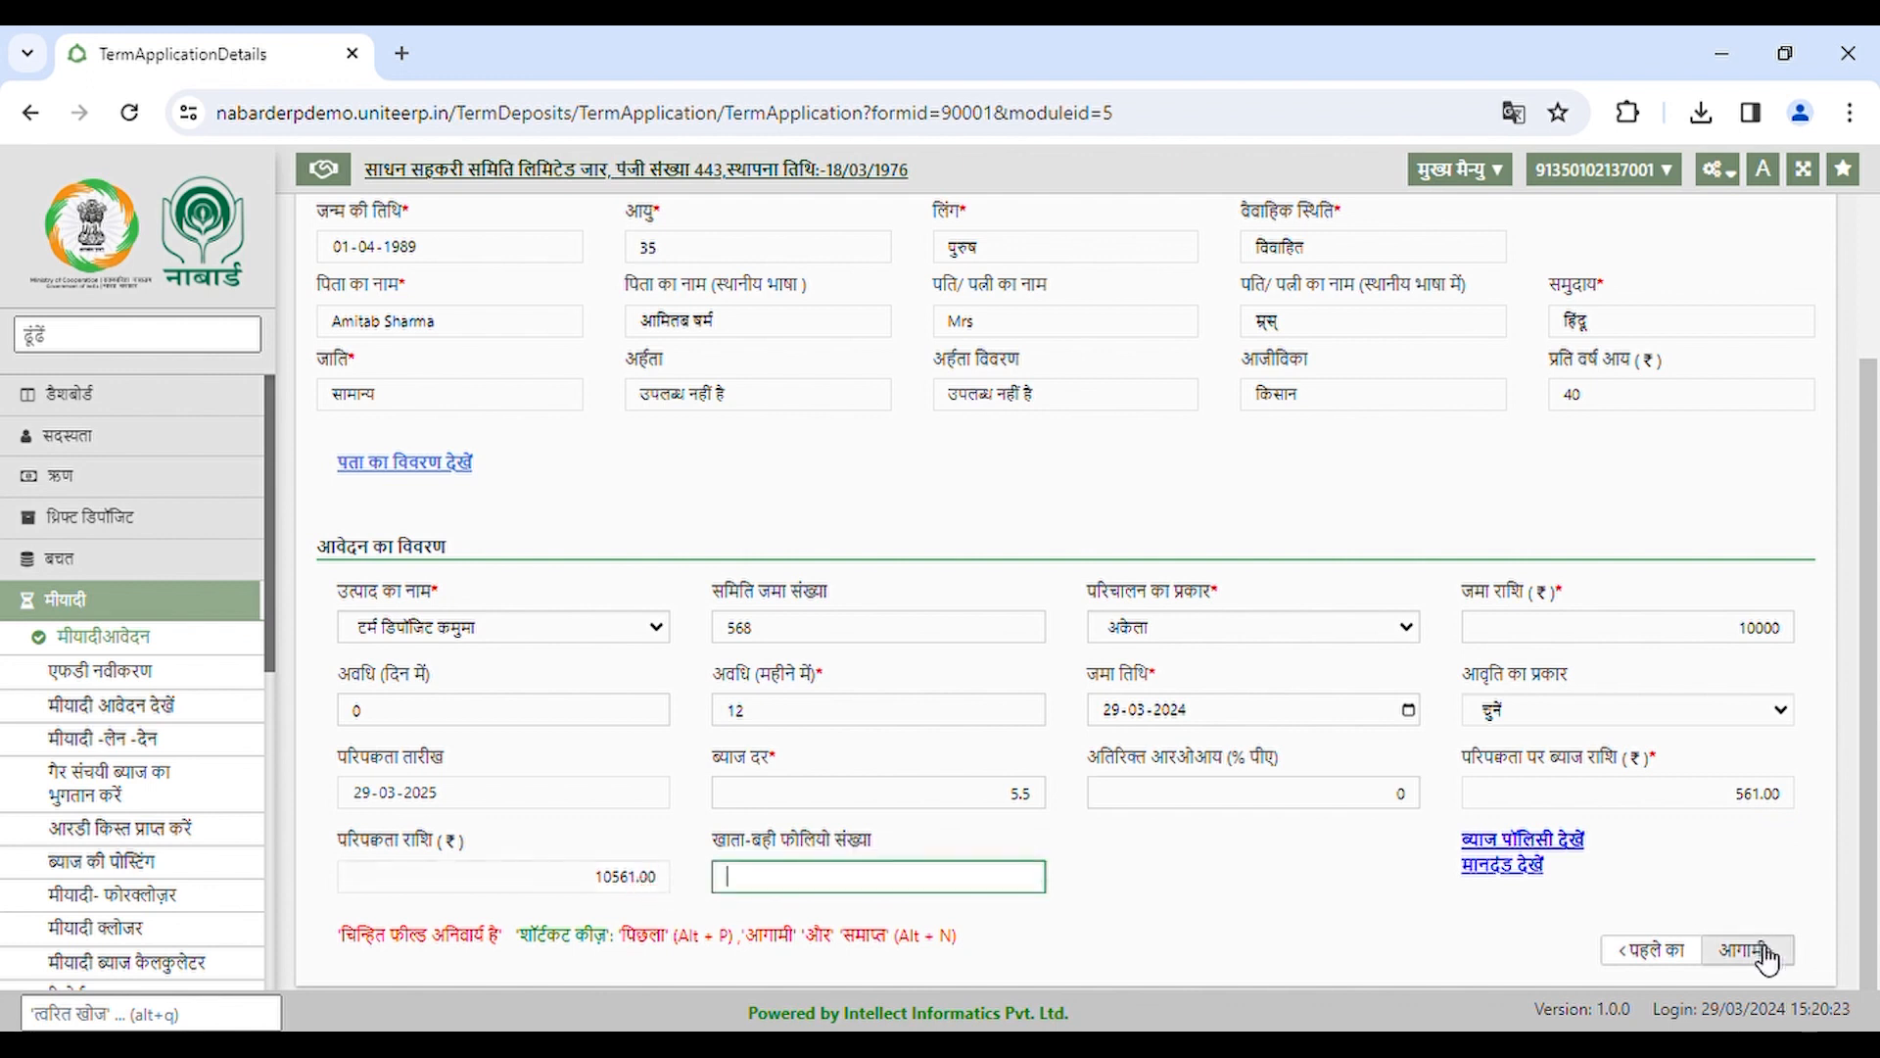
pyautogui.click(1753, 950)
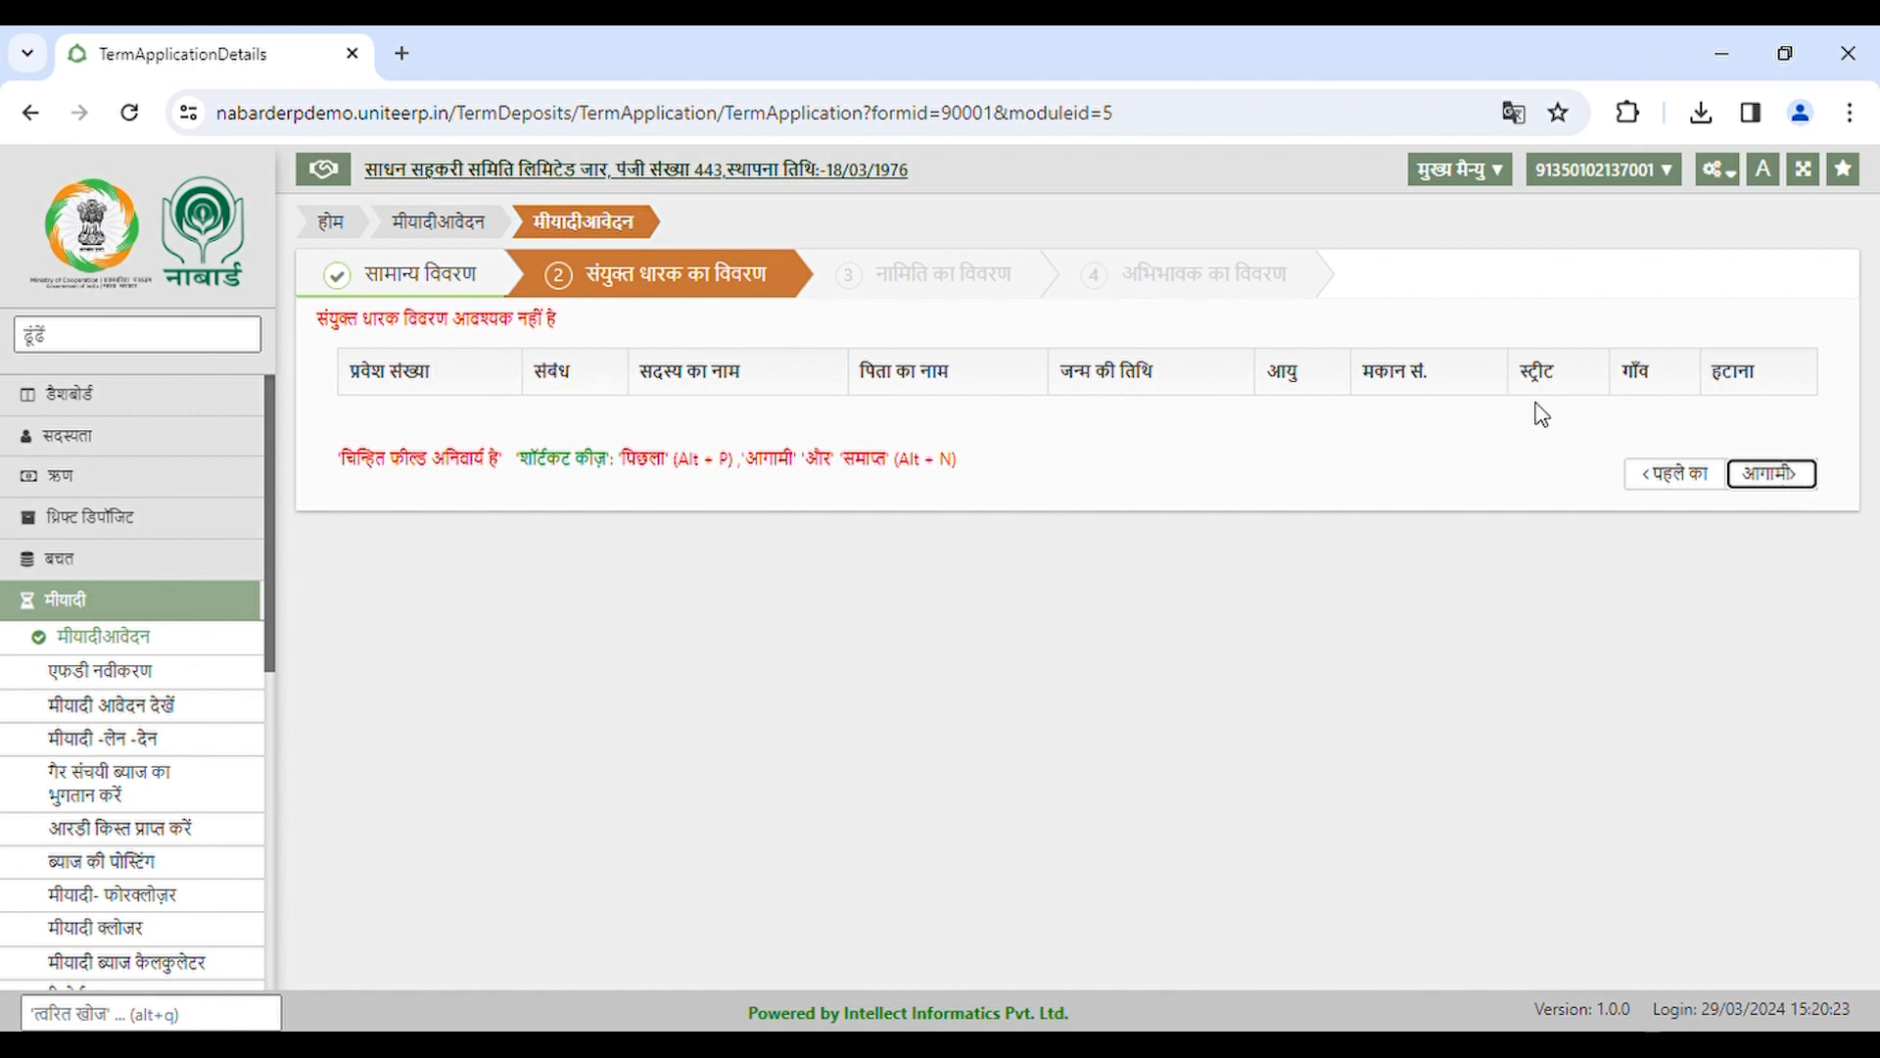
pyautogui.click(1799, 480)
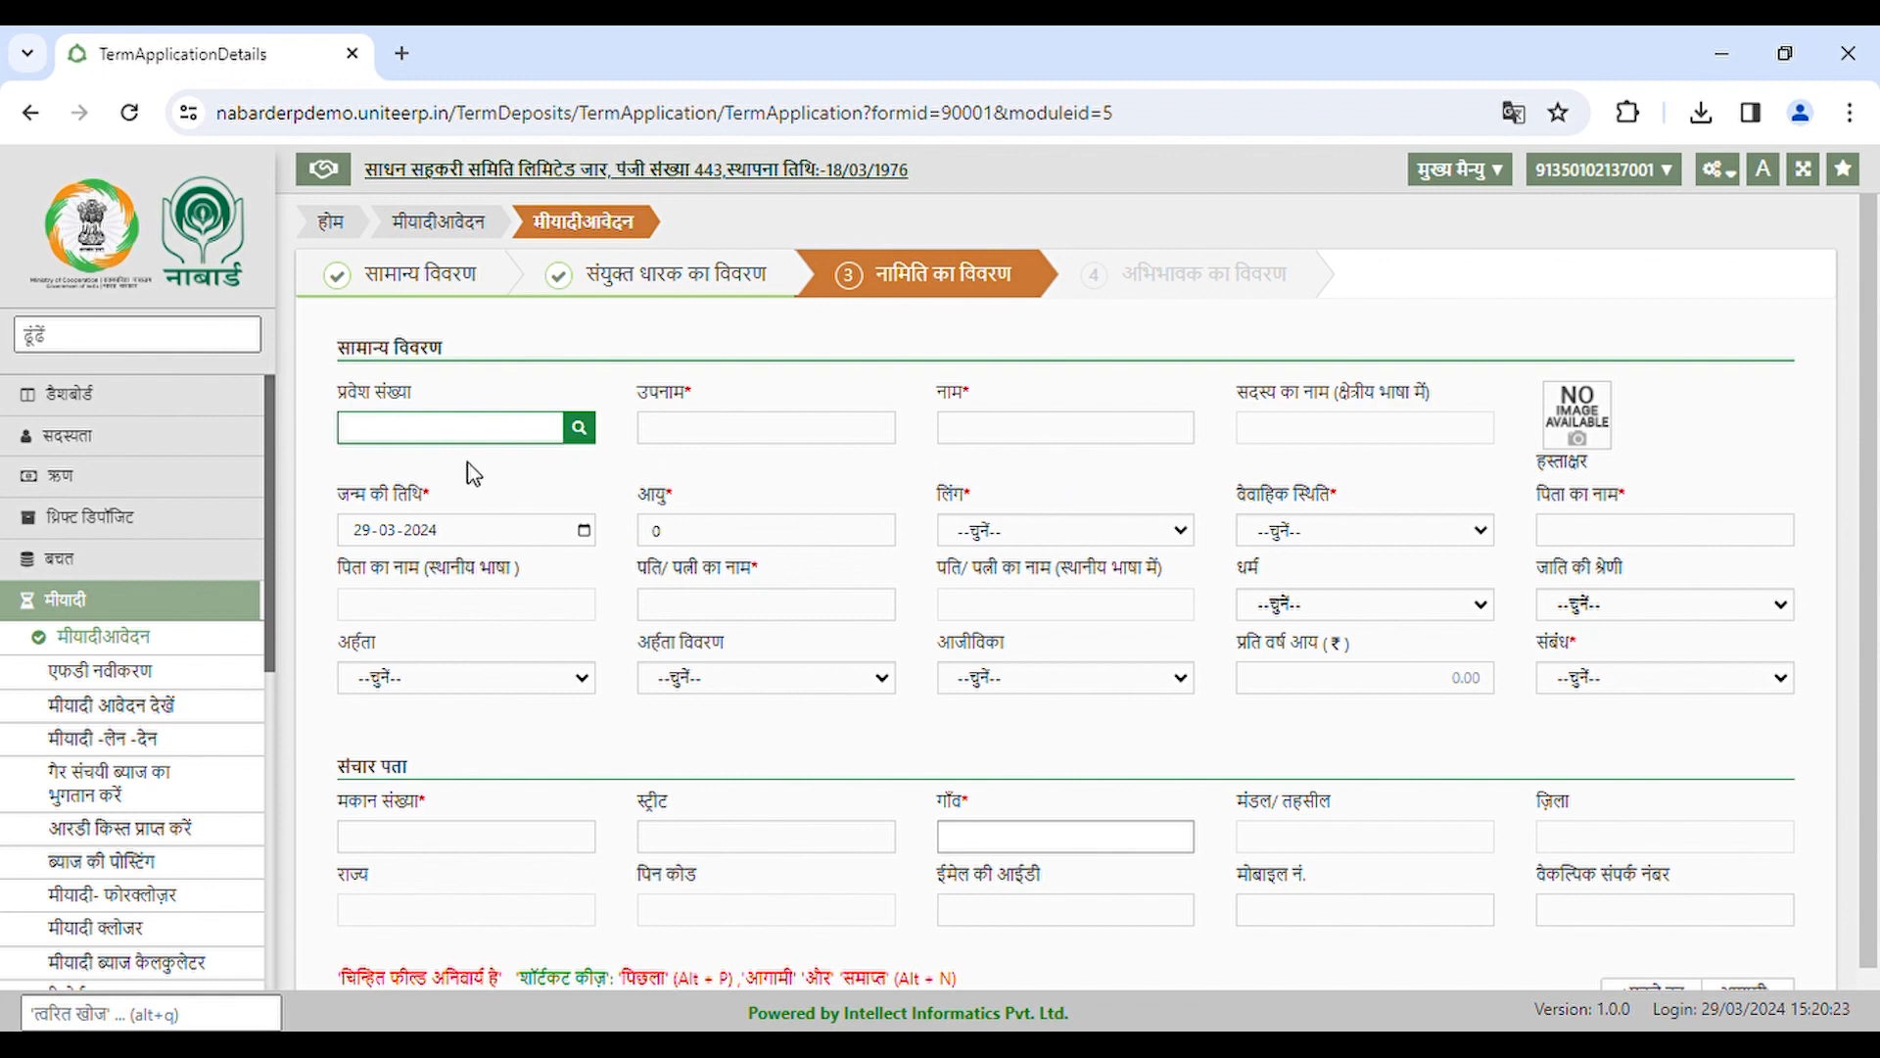
pyautogui.click(580, 428)
pyautogui.click(946, 404)
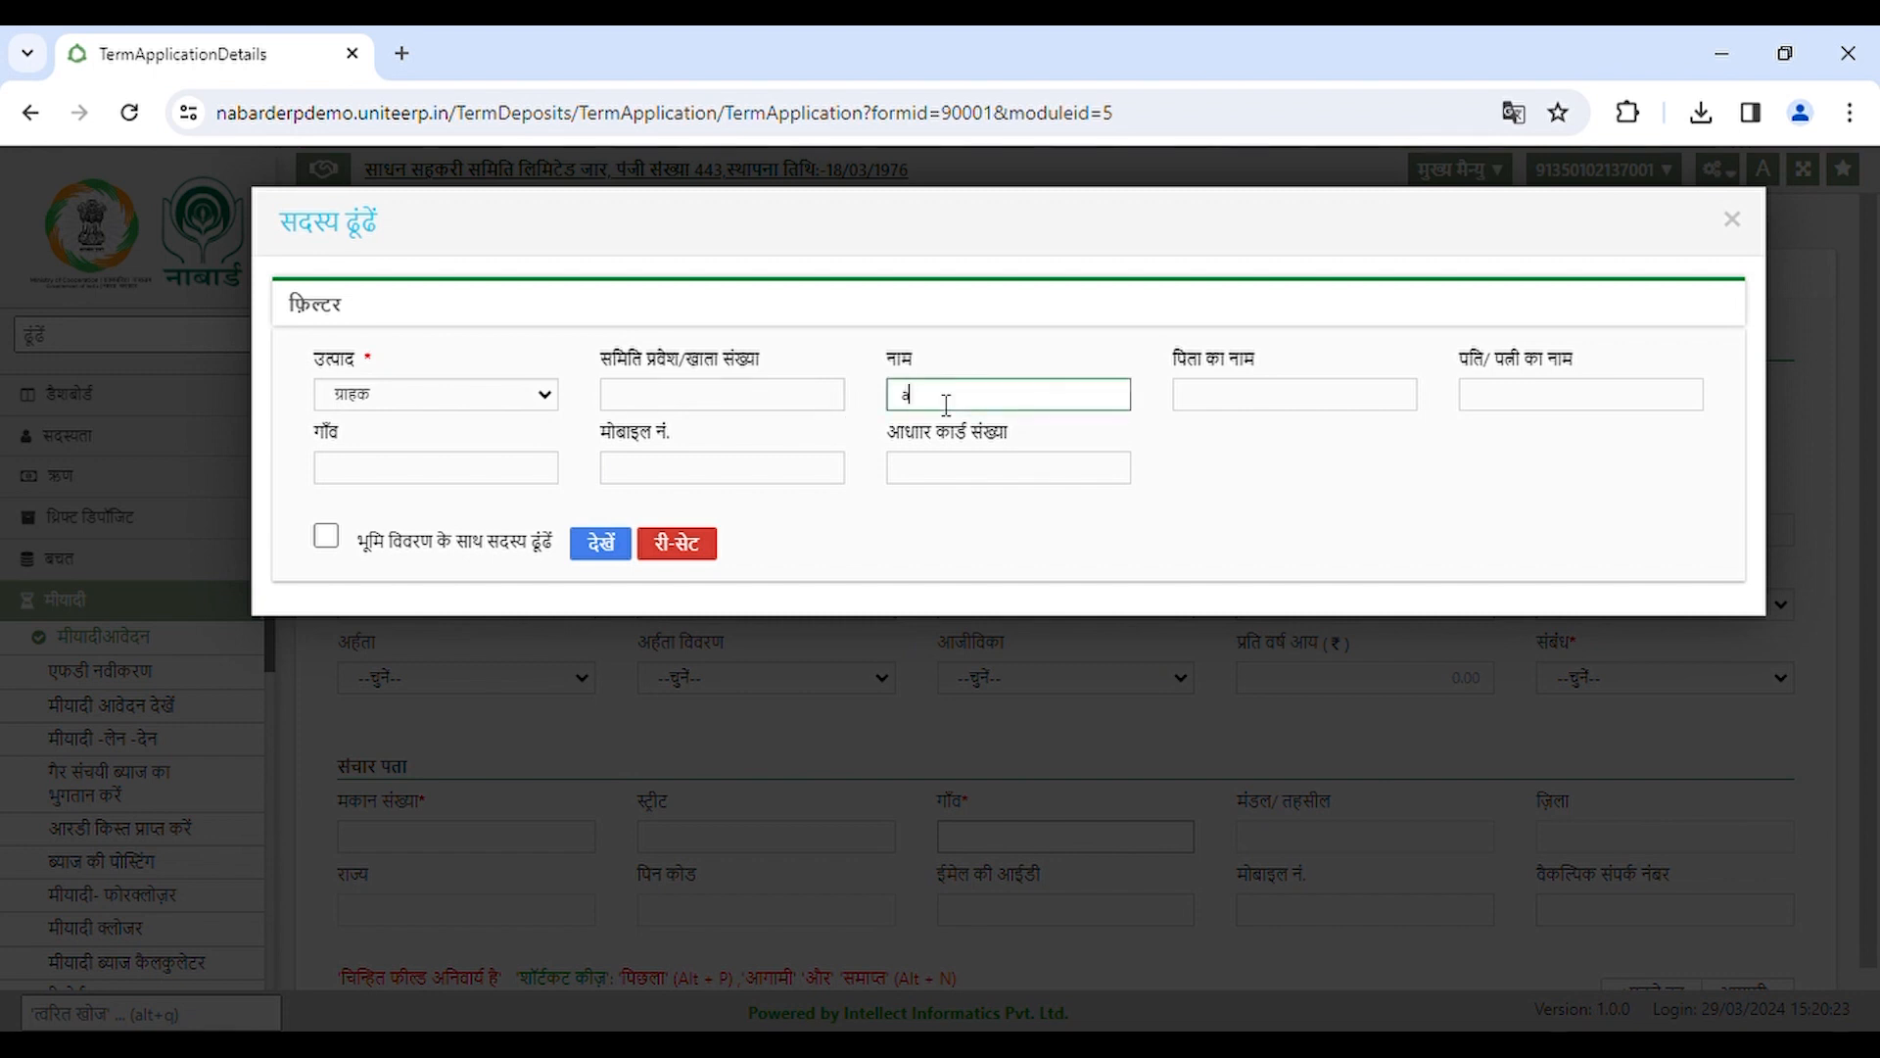
pyautogui.click(1745, 222)
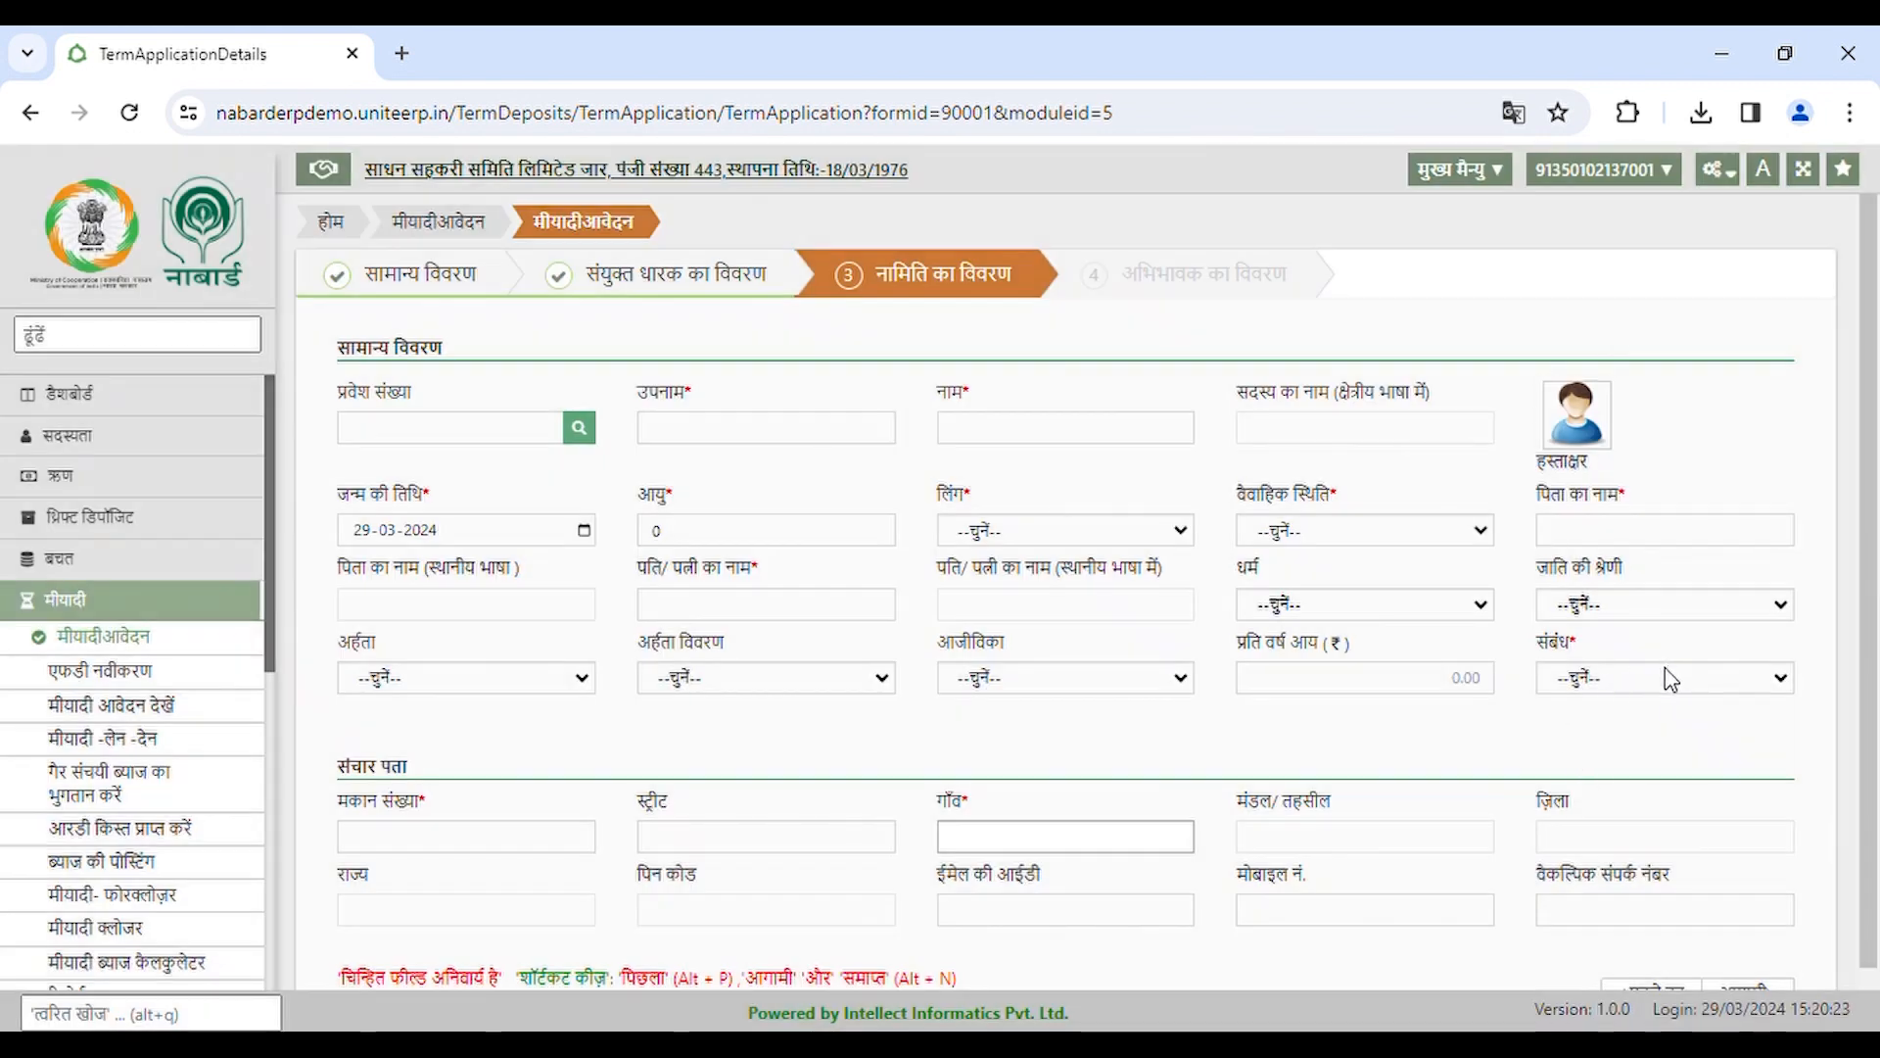
pyautogui.click(1675, 685)
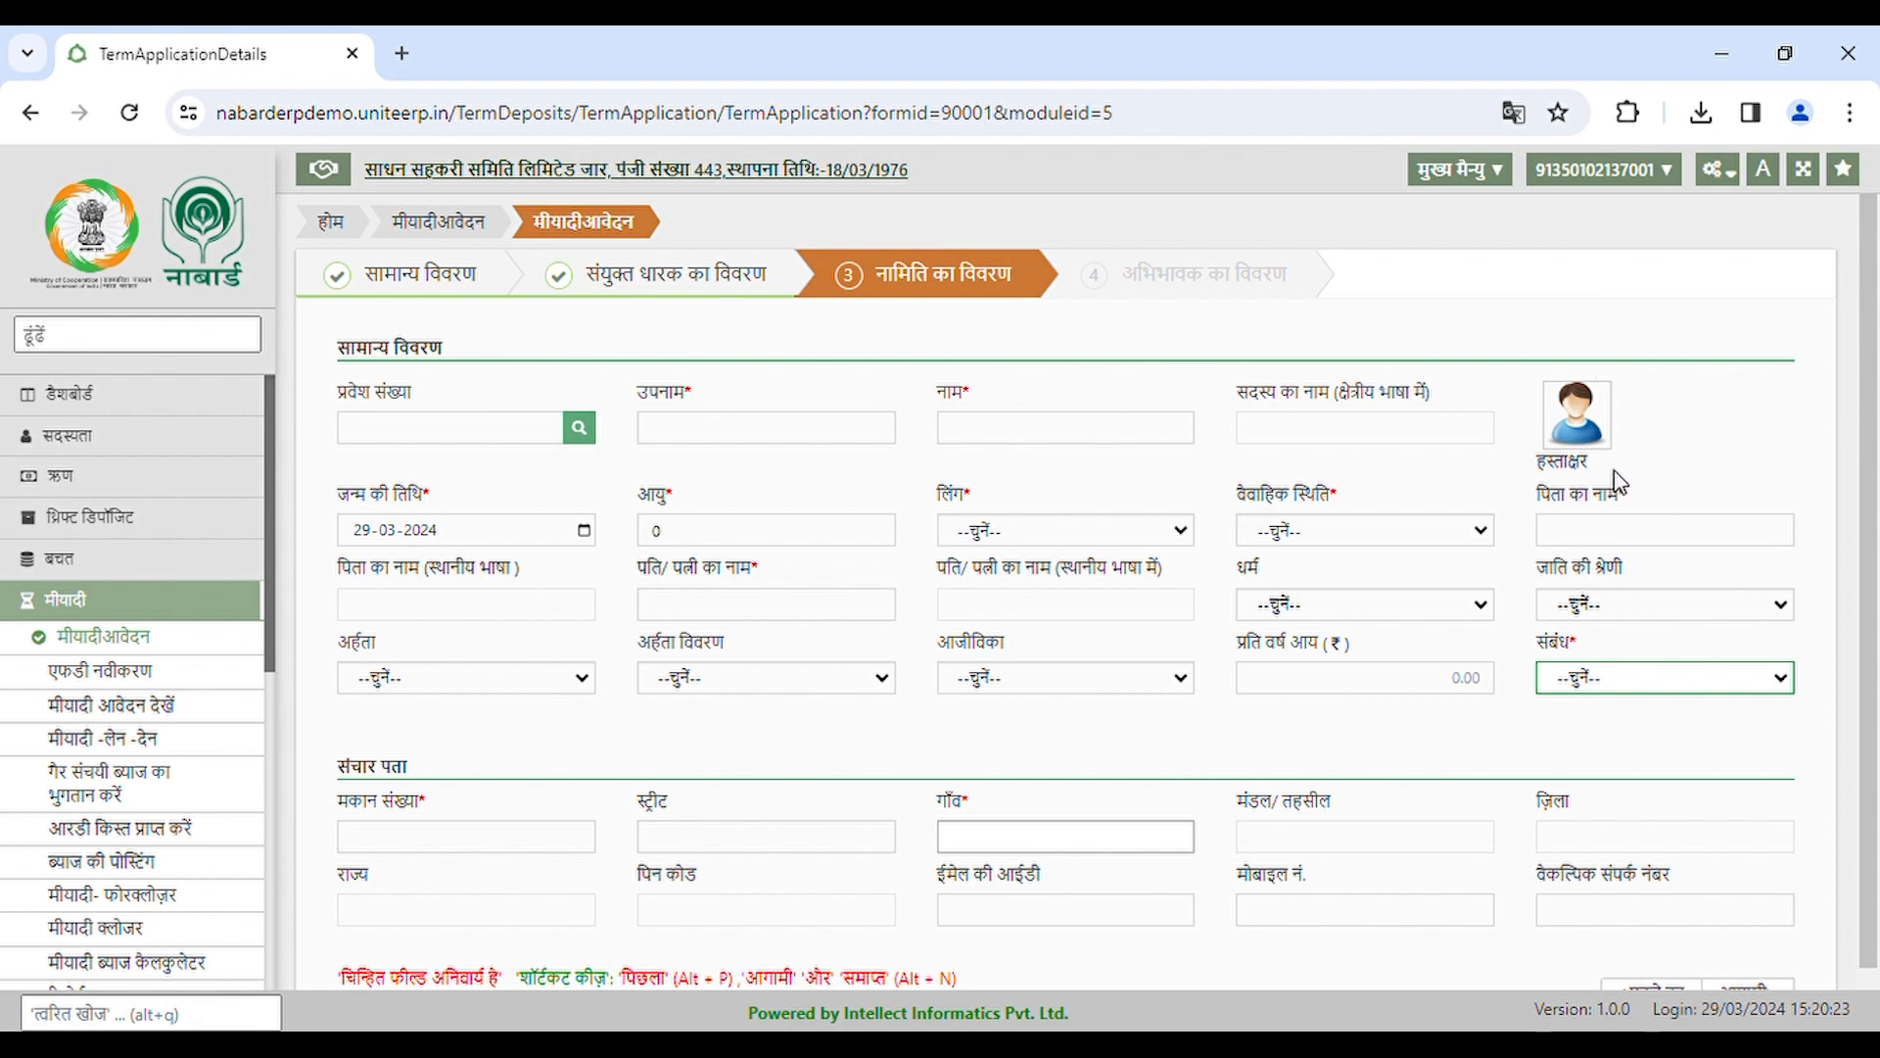
pyautogui.click(1380, 740)
pyautogui.scroll(-1, 1524, 768)
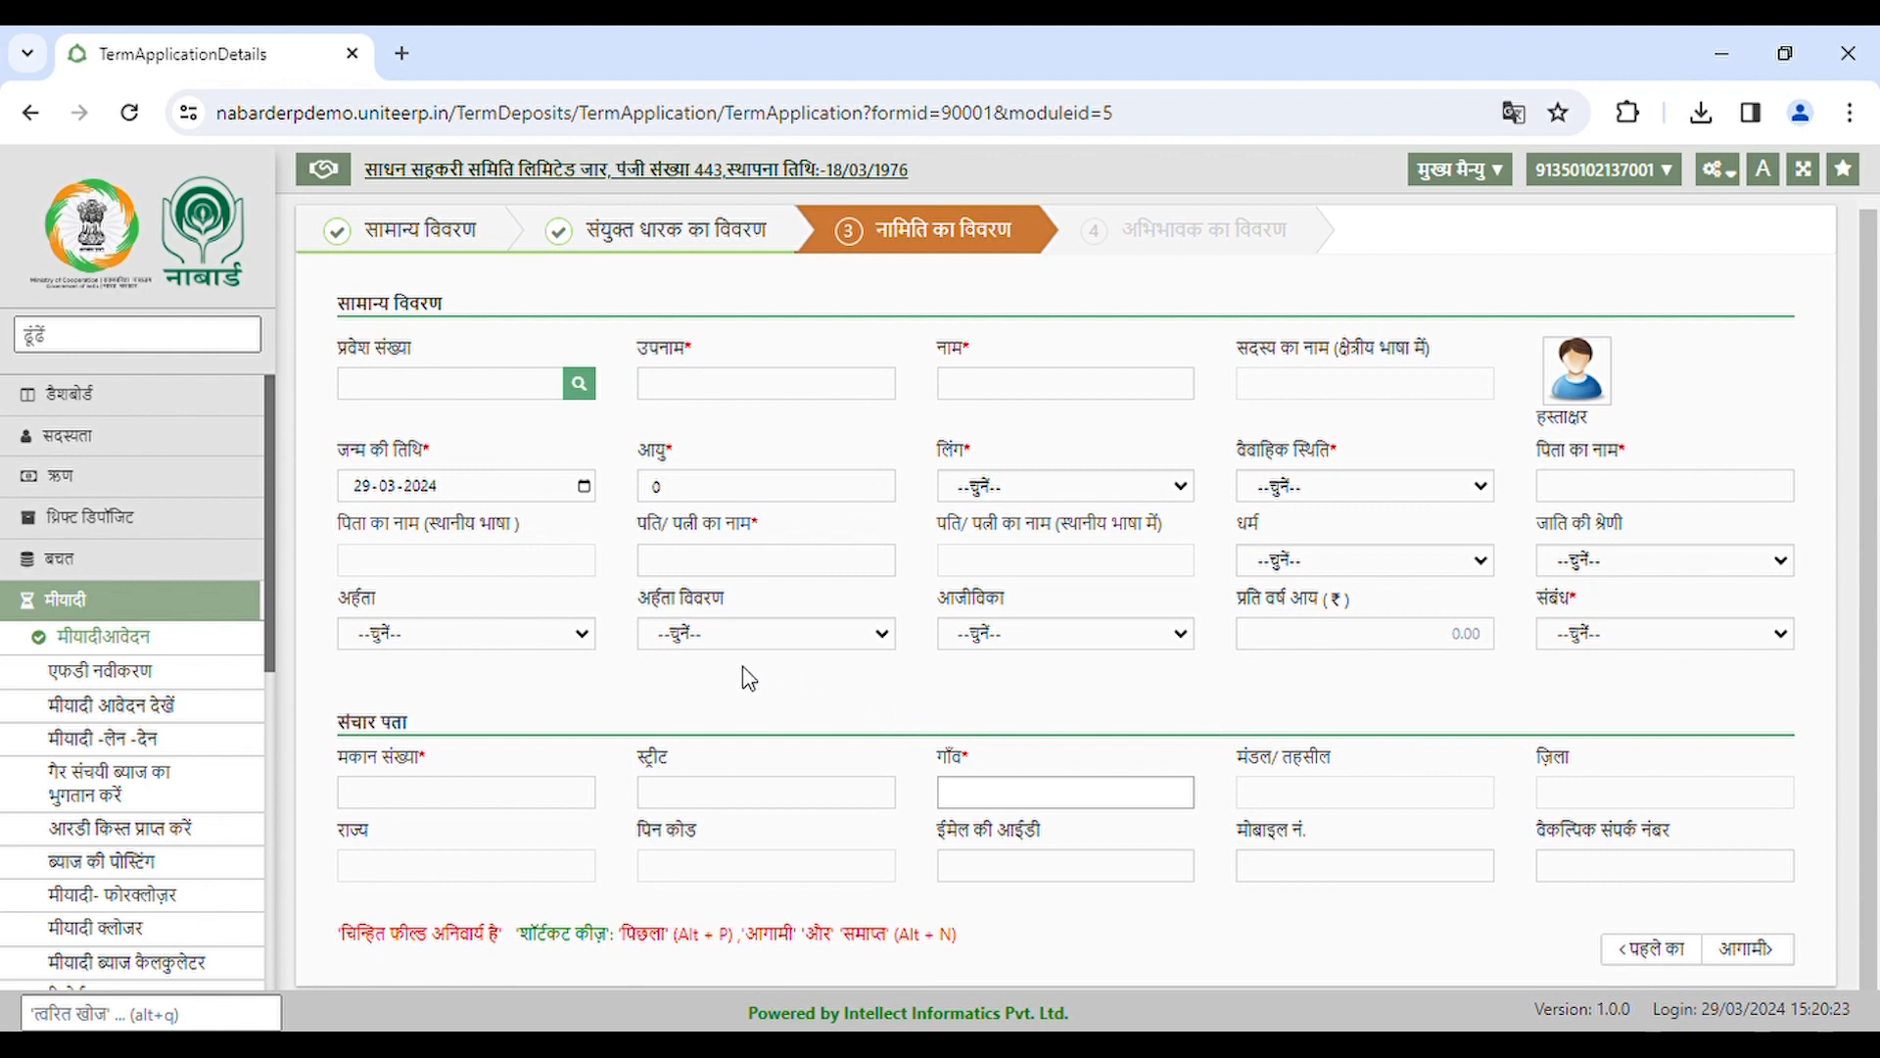
pyautogui.click(711, 397)
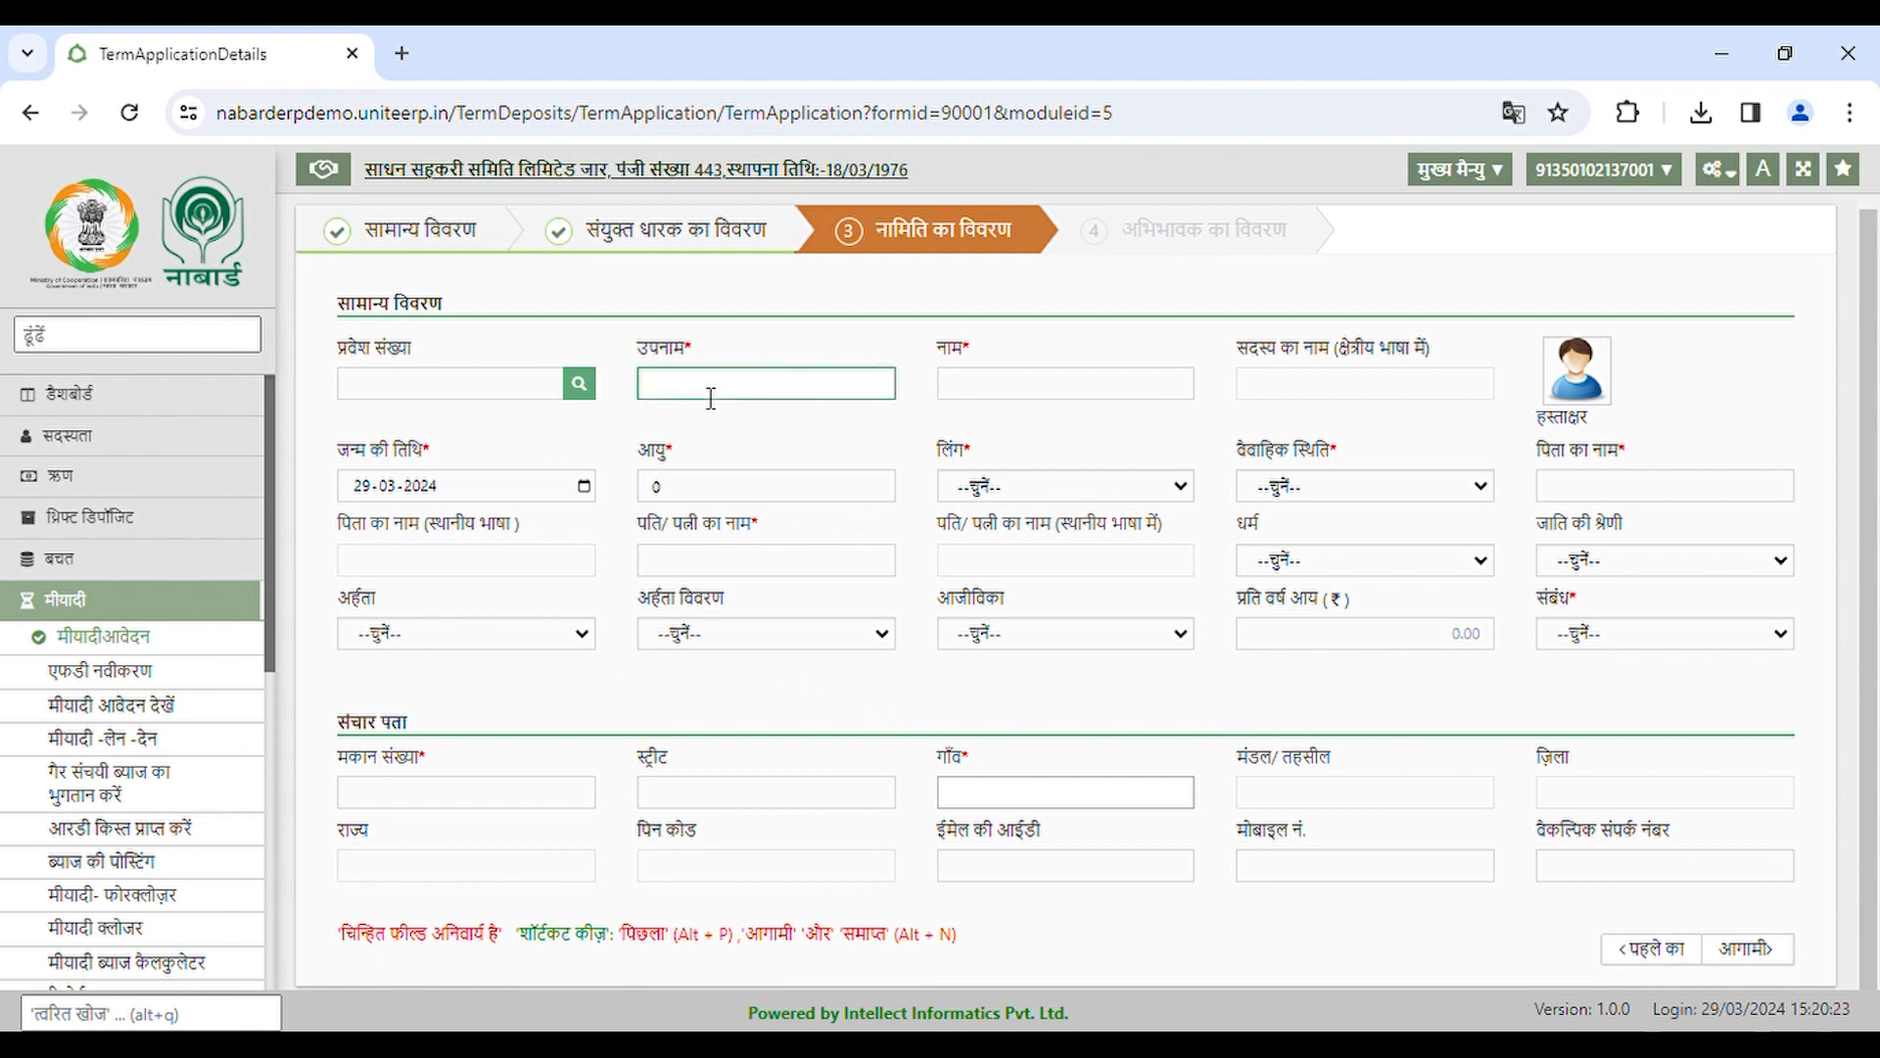
pyautogui.click(985, 389)
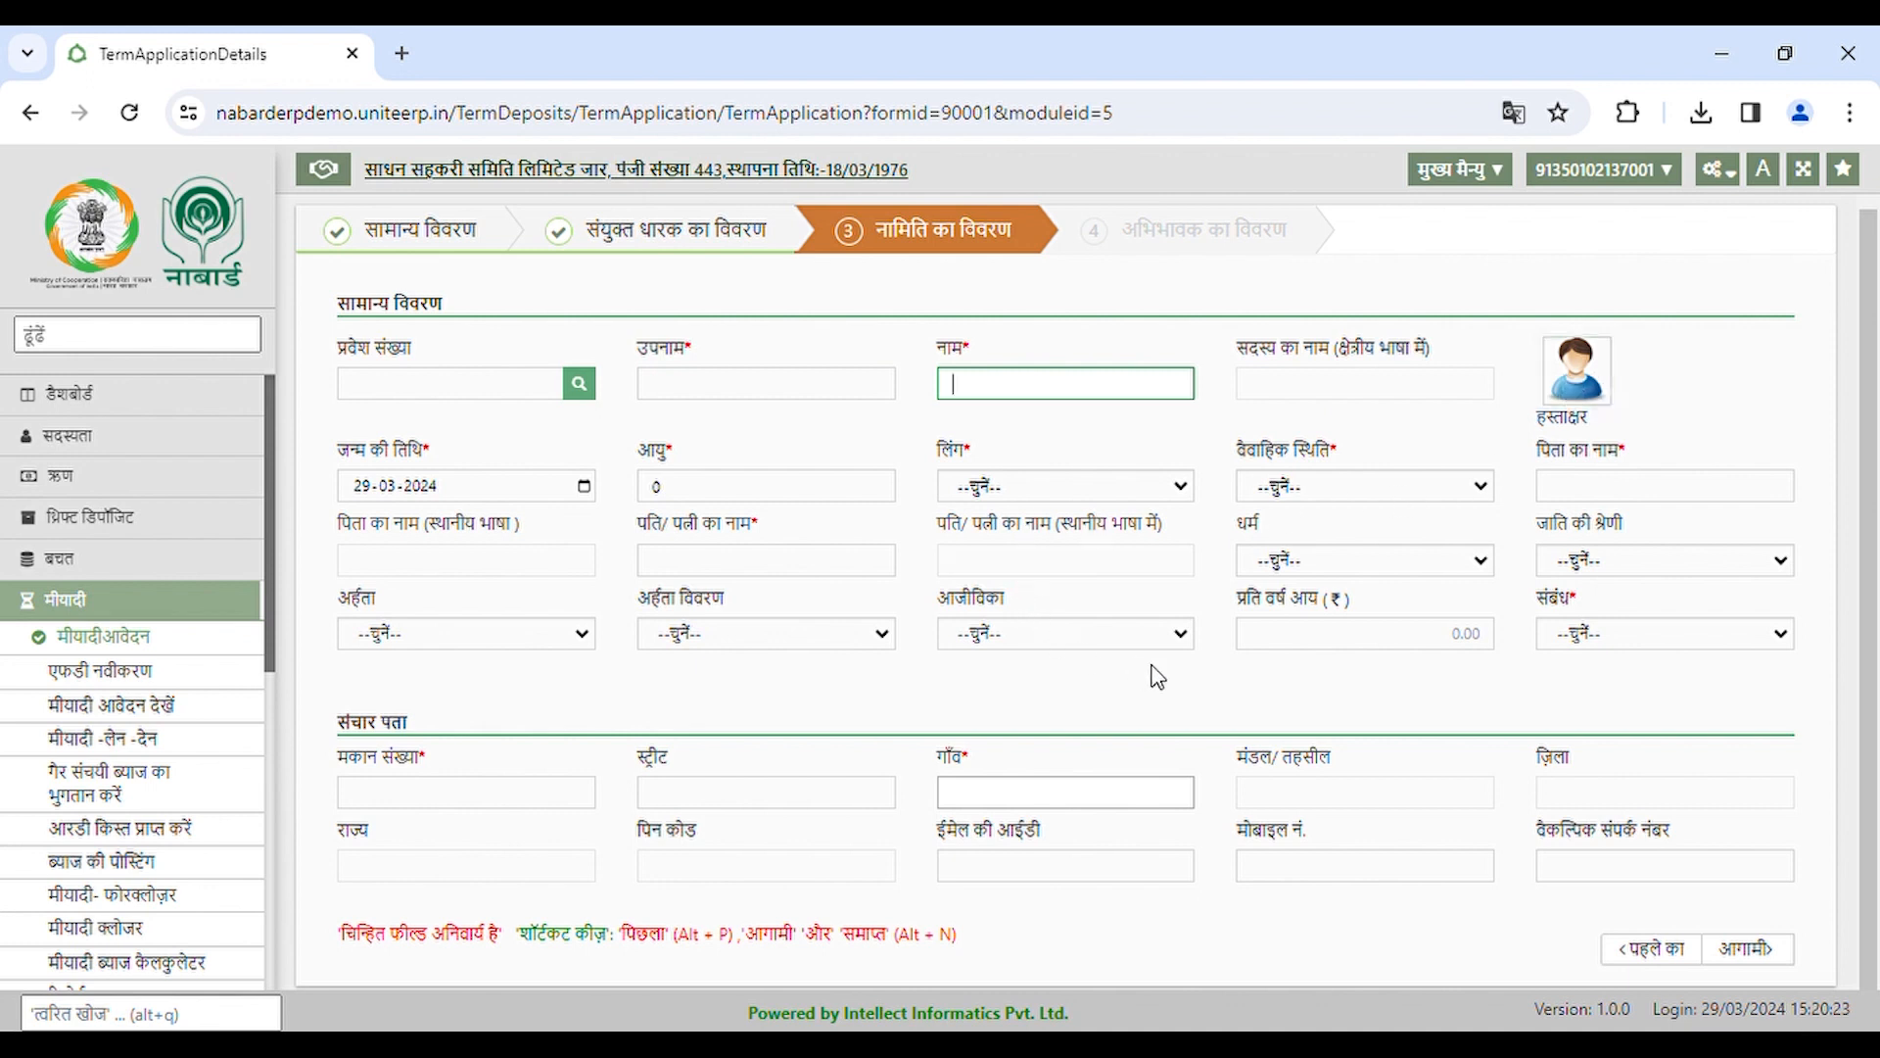
# - Leave the nominee and guardian details blank and submit the term deposit application
pyautogui.click(1763, 952)
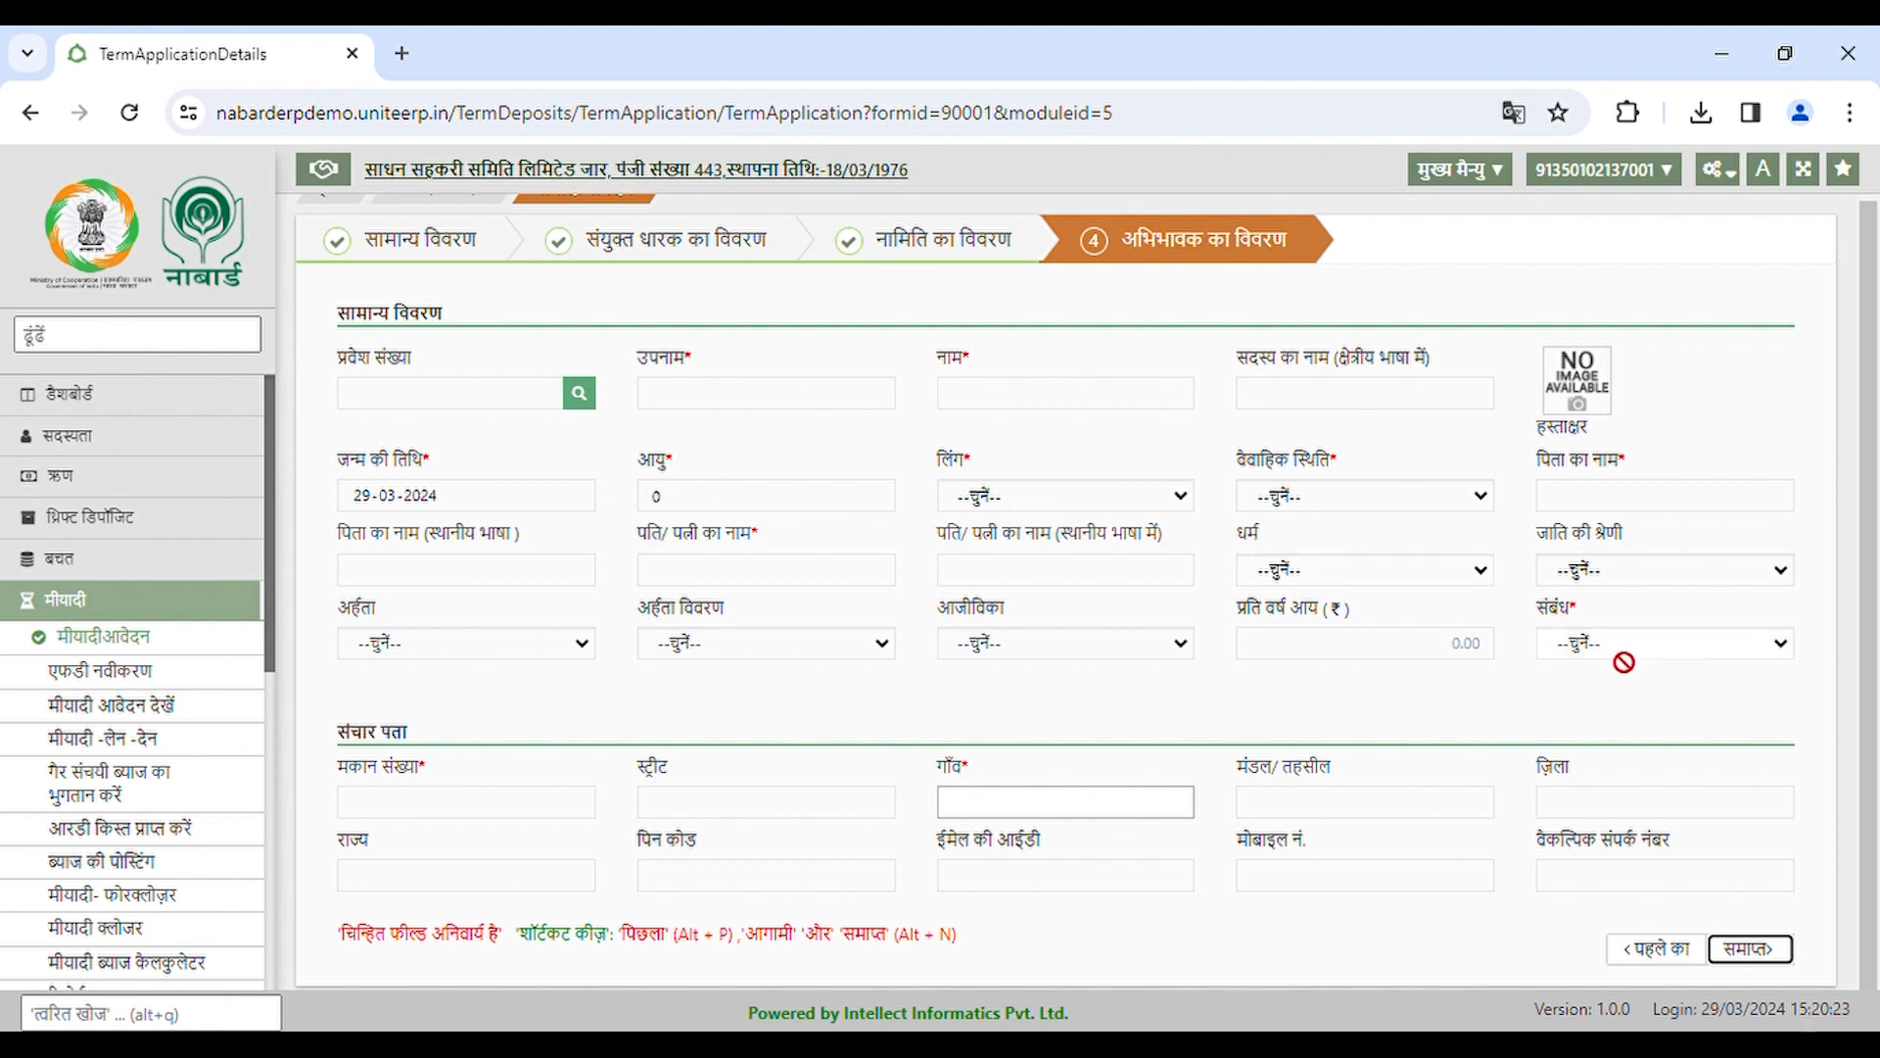
pyautogui.click(580, 394)
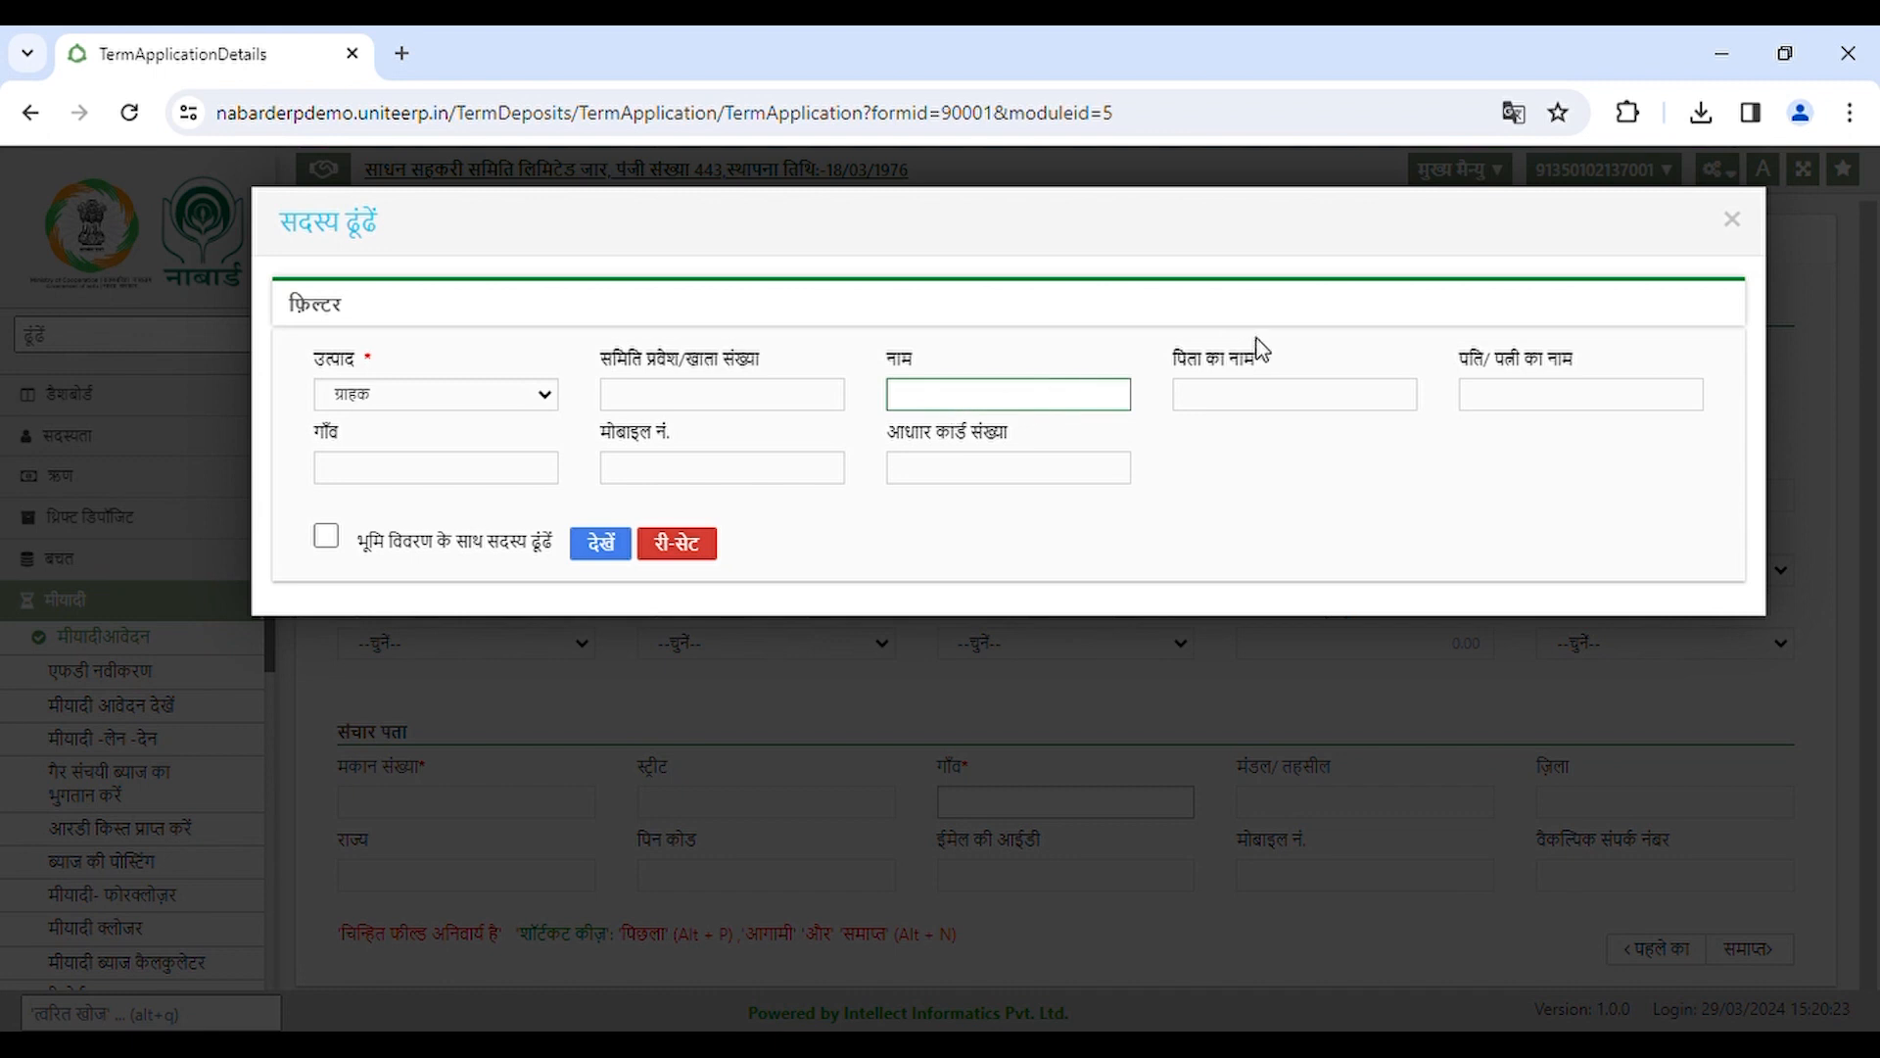
pyautogui.click(1740, 225)
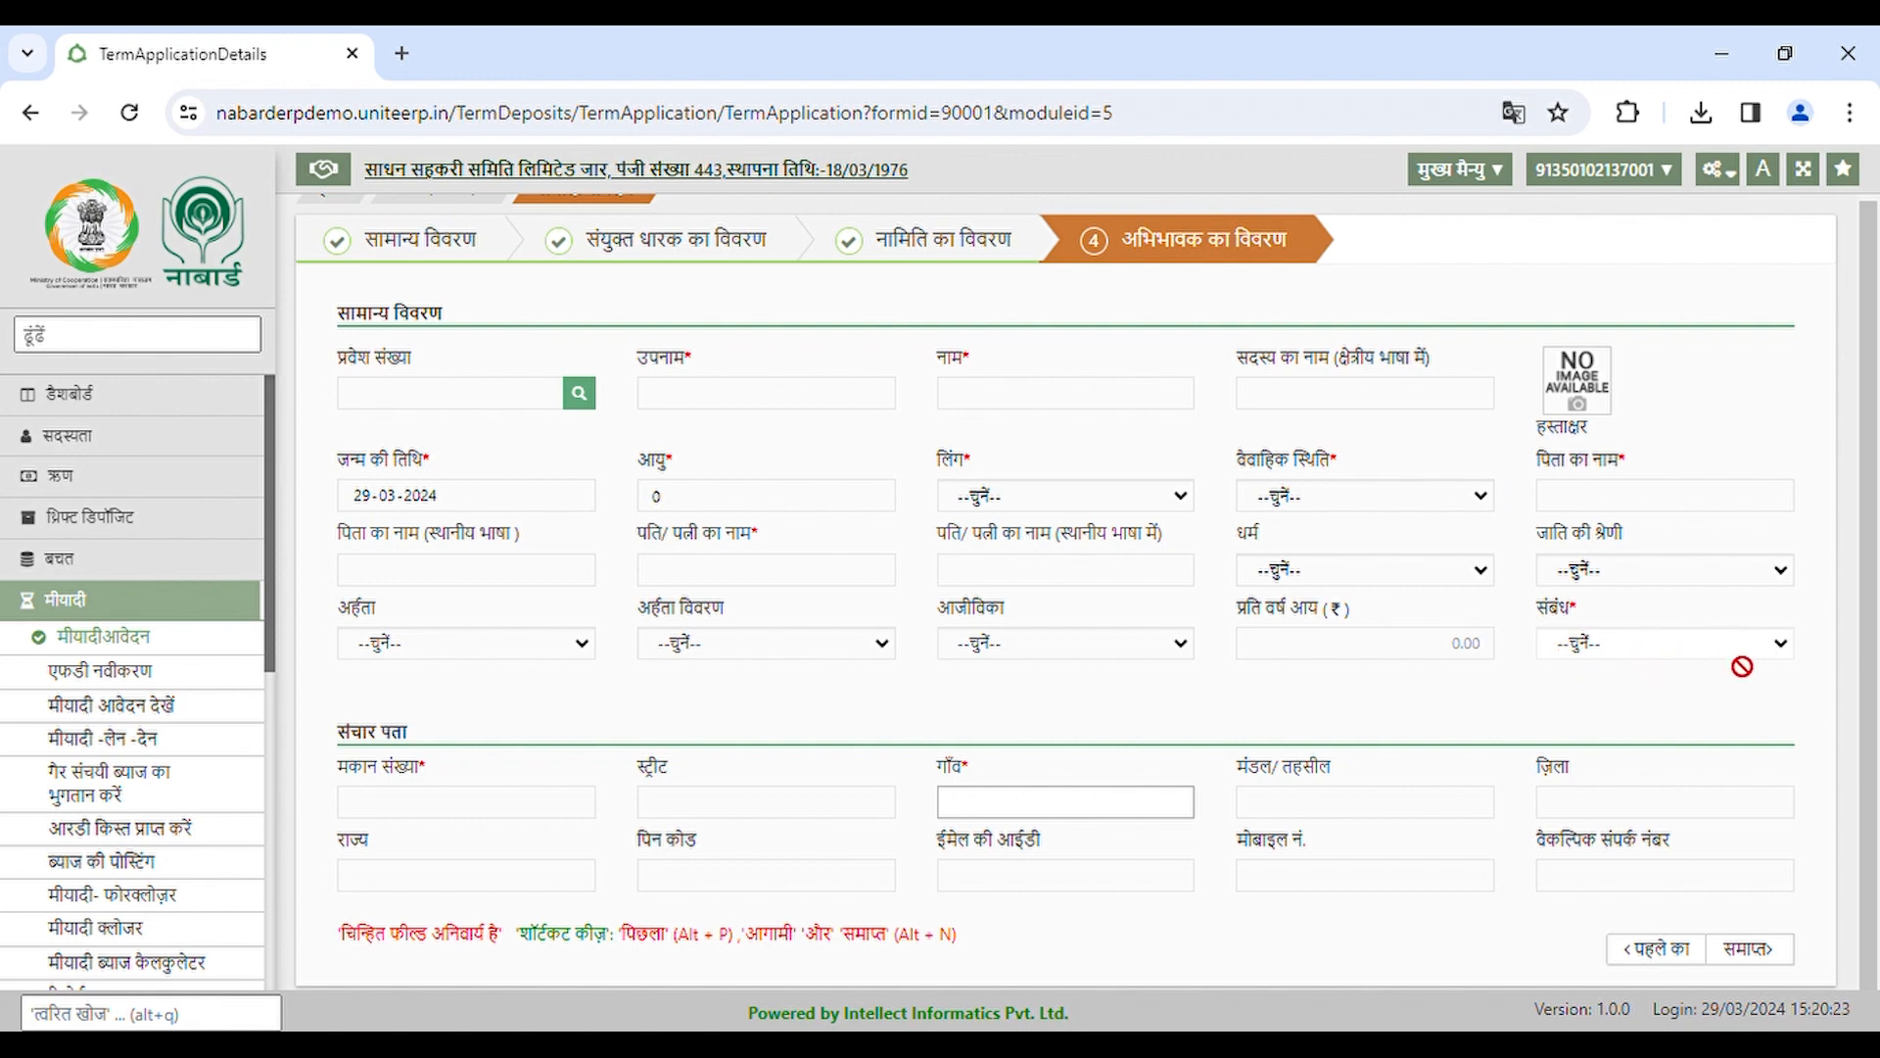
pyautogui.click(1762, 950)
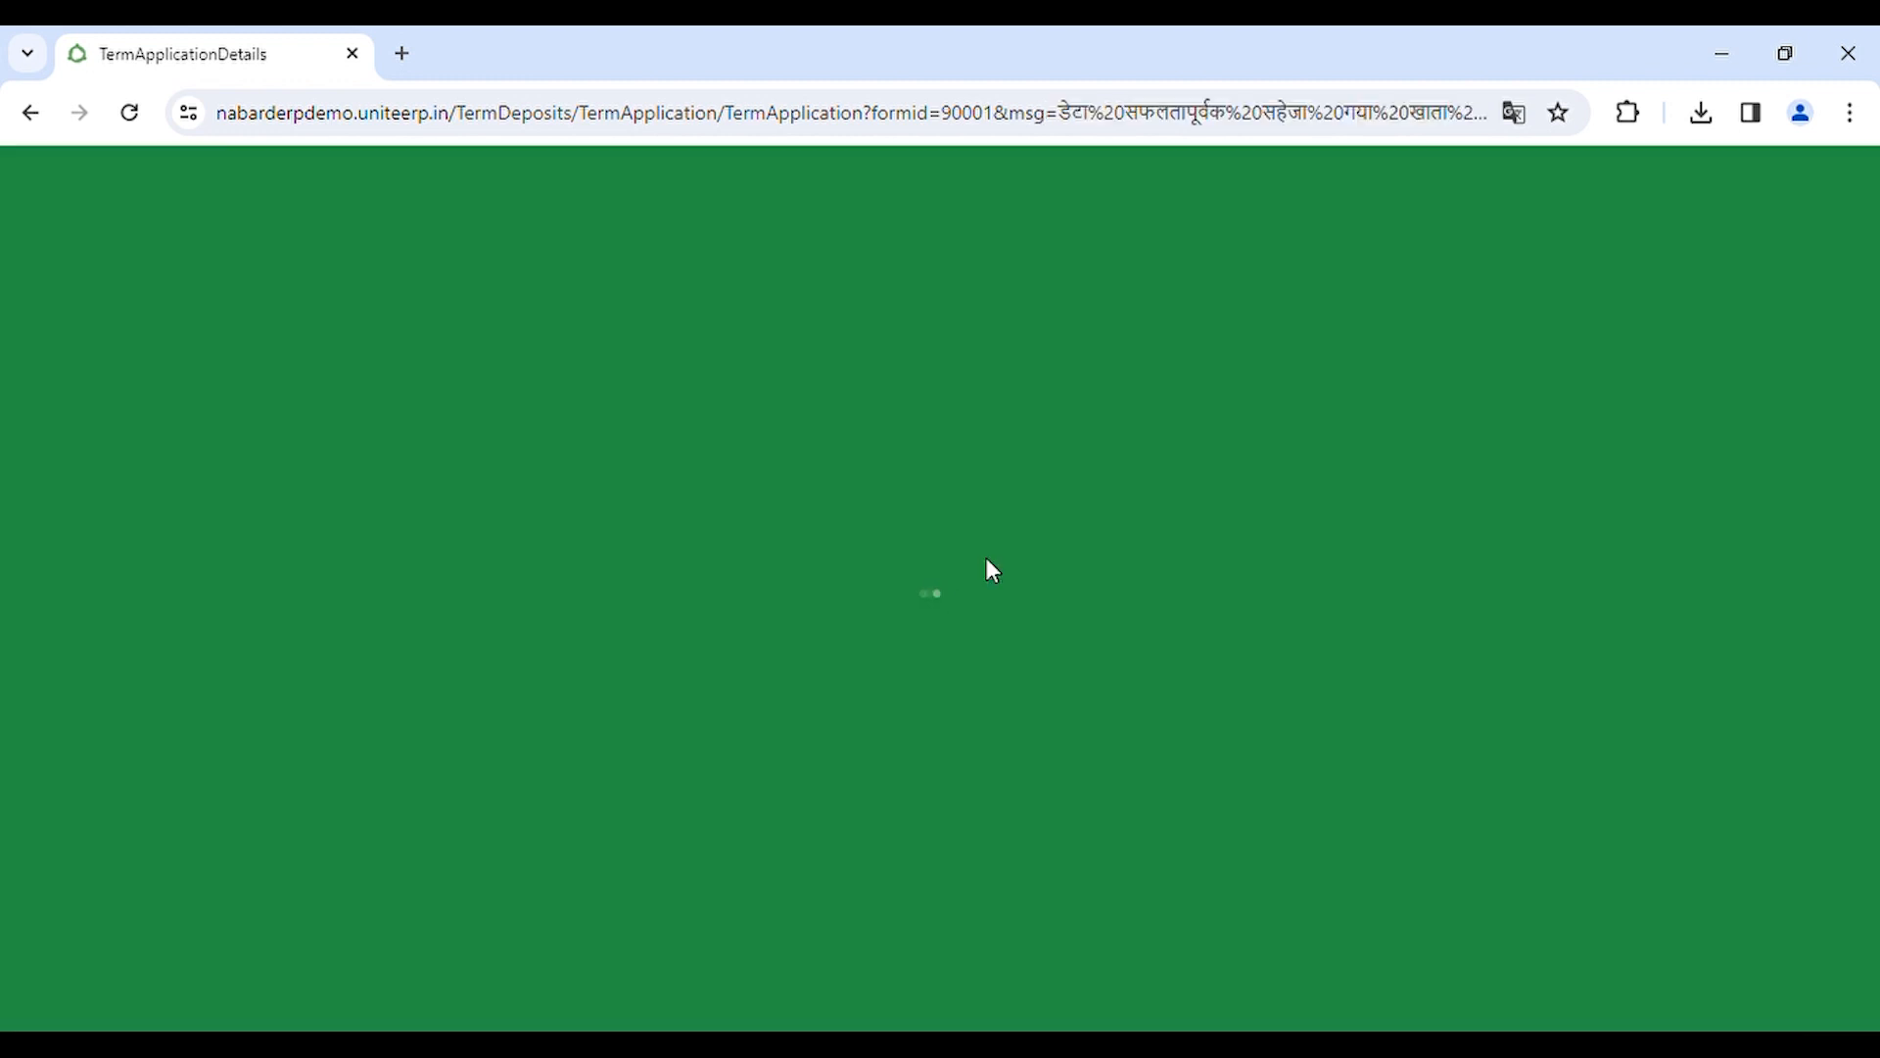
# - Acknowledge the saved application and continue to the term deposit transaction form (मीयादी -लेन -देन)
pyautogui.moveTo(1029, 506); pyautogui.dragTo(865, 519)
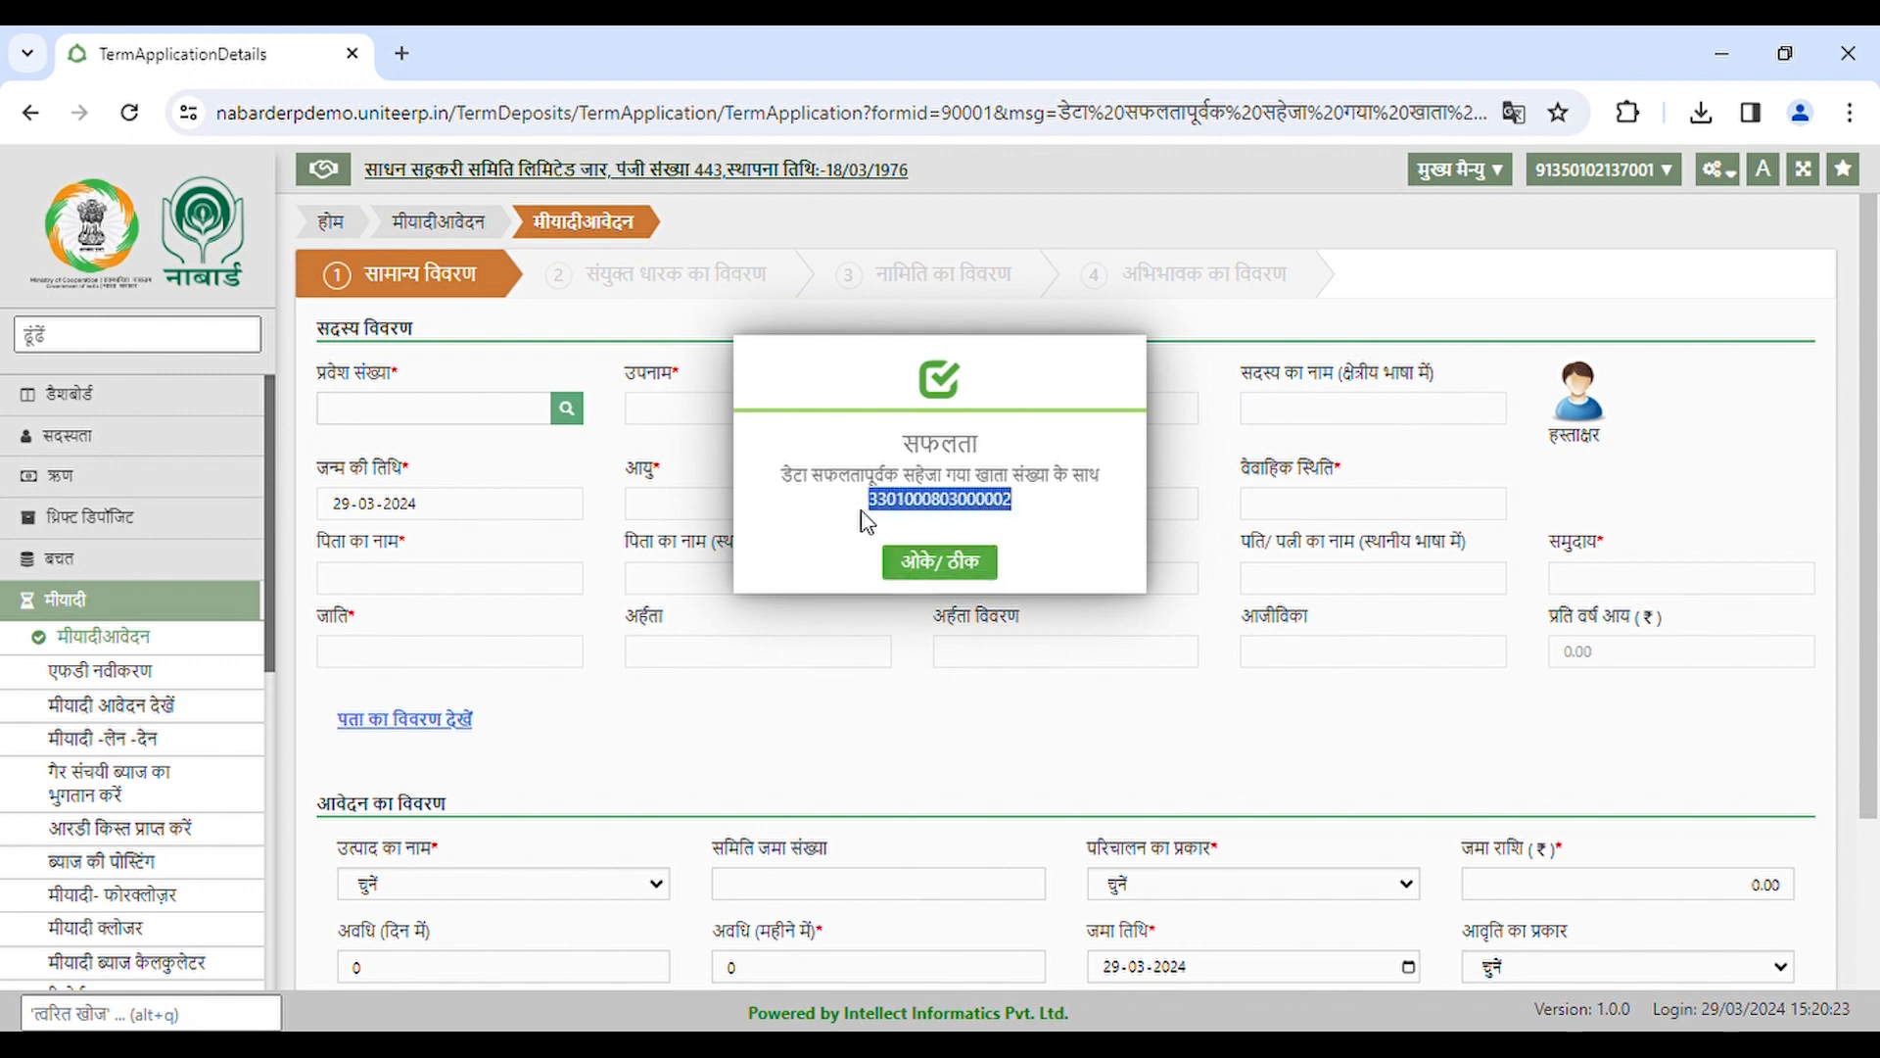
pyautogui.click(1087, 530)
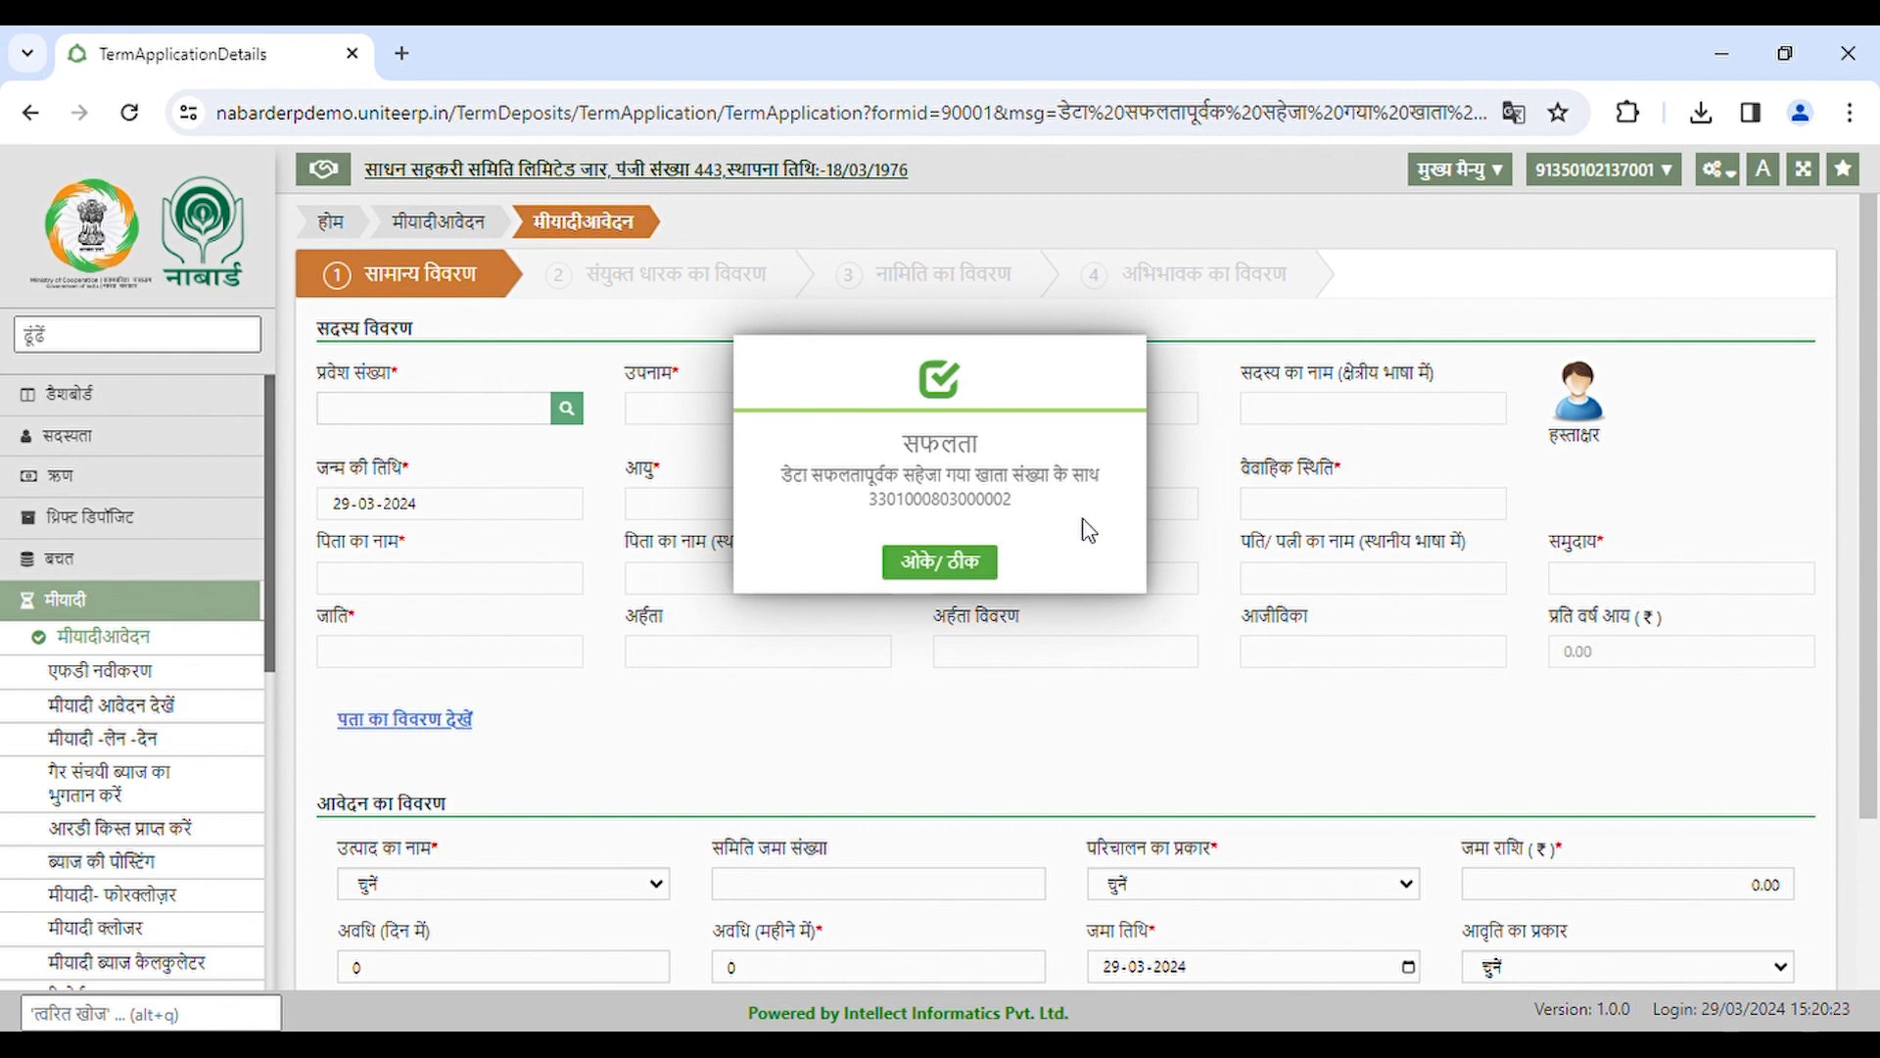
pyautogui.click(962, 571)
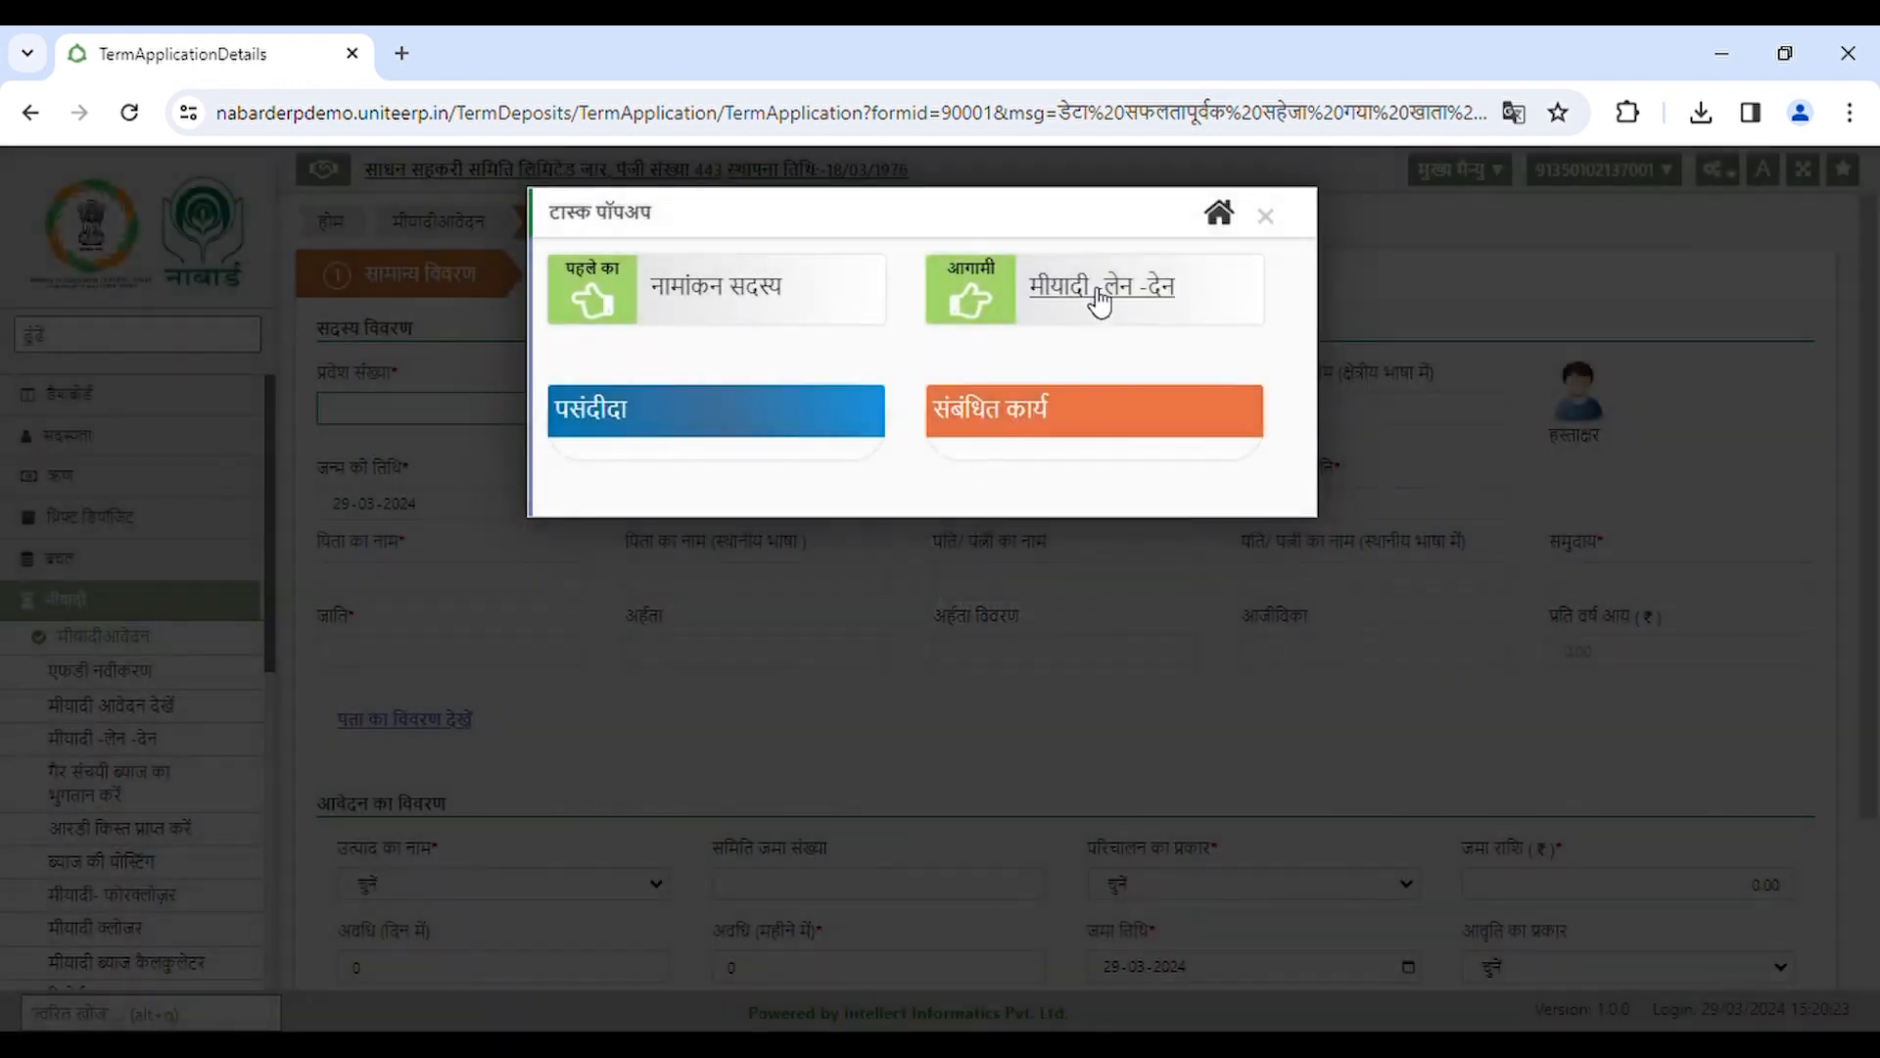
pyautogui.click(1106, 294)
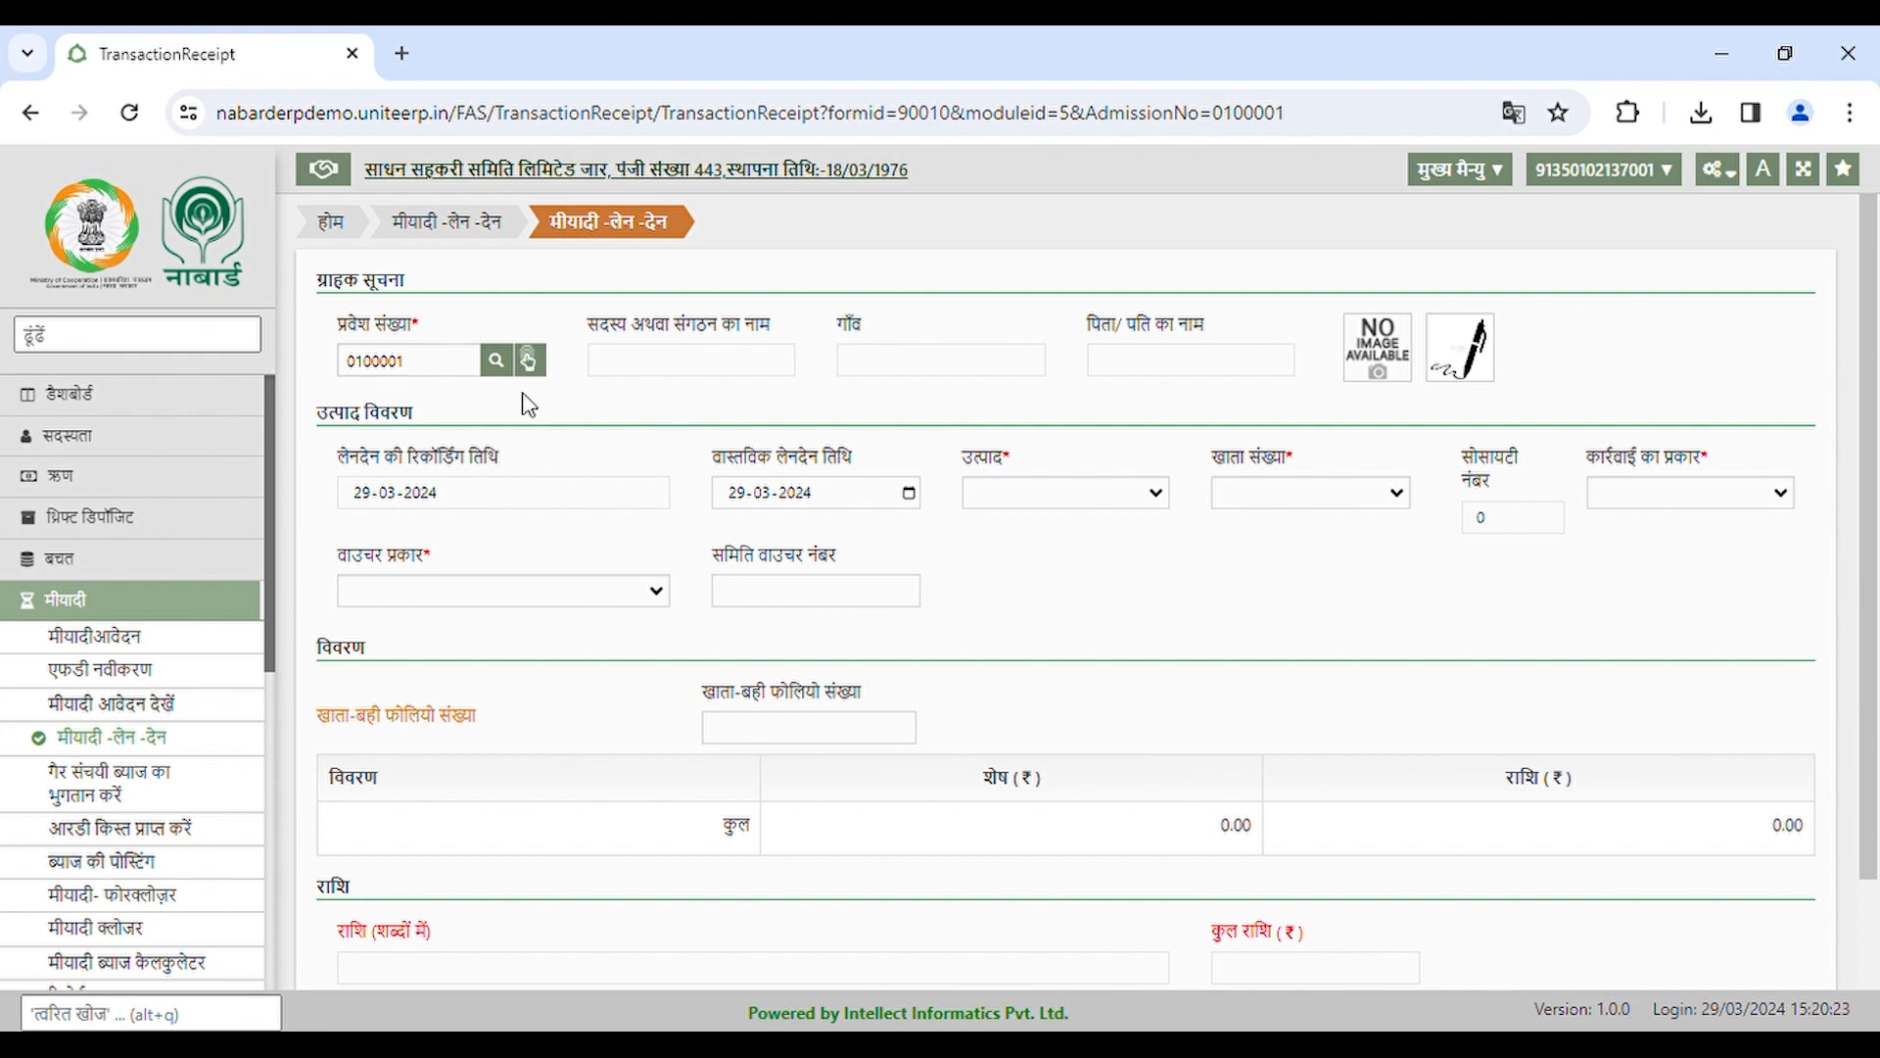
# - Load the member's details for the transaction and choose टर्म डिपॉजिट कमुमा as the product
pyautogui.click(496, 360)
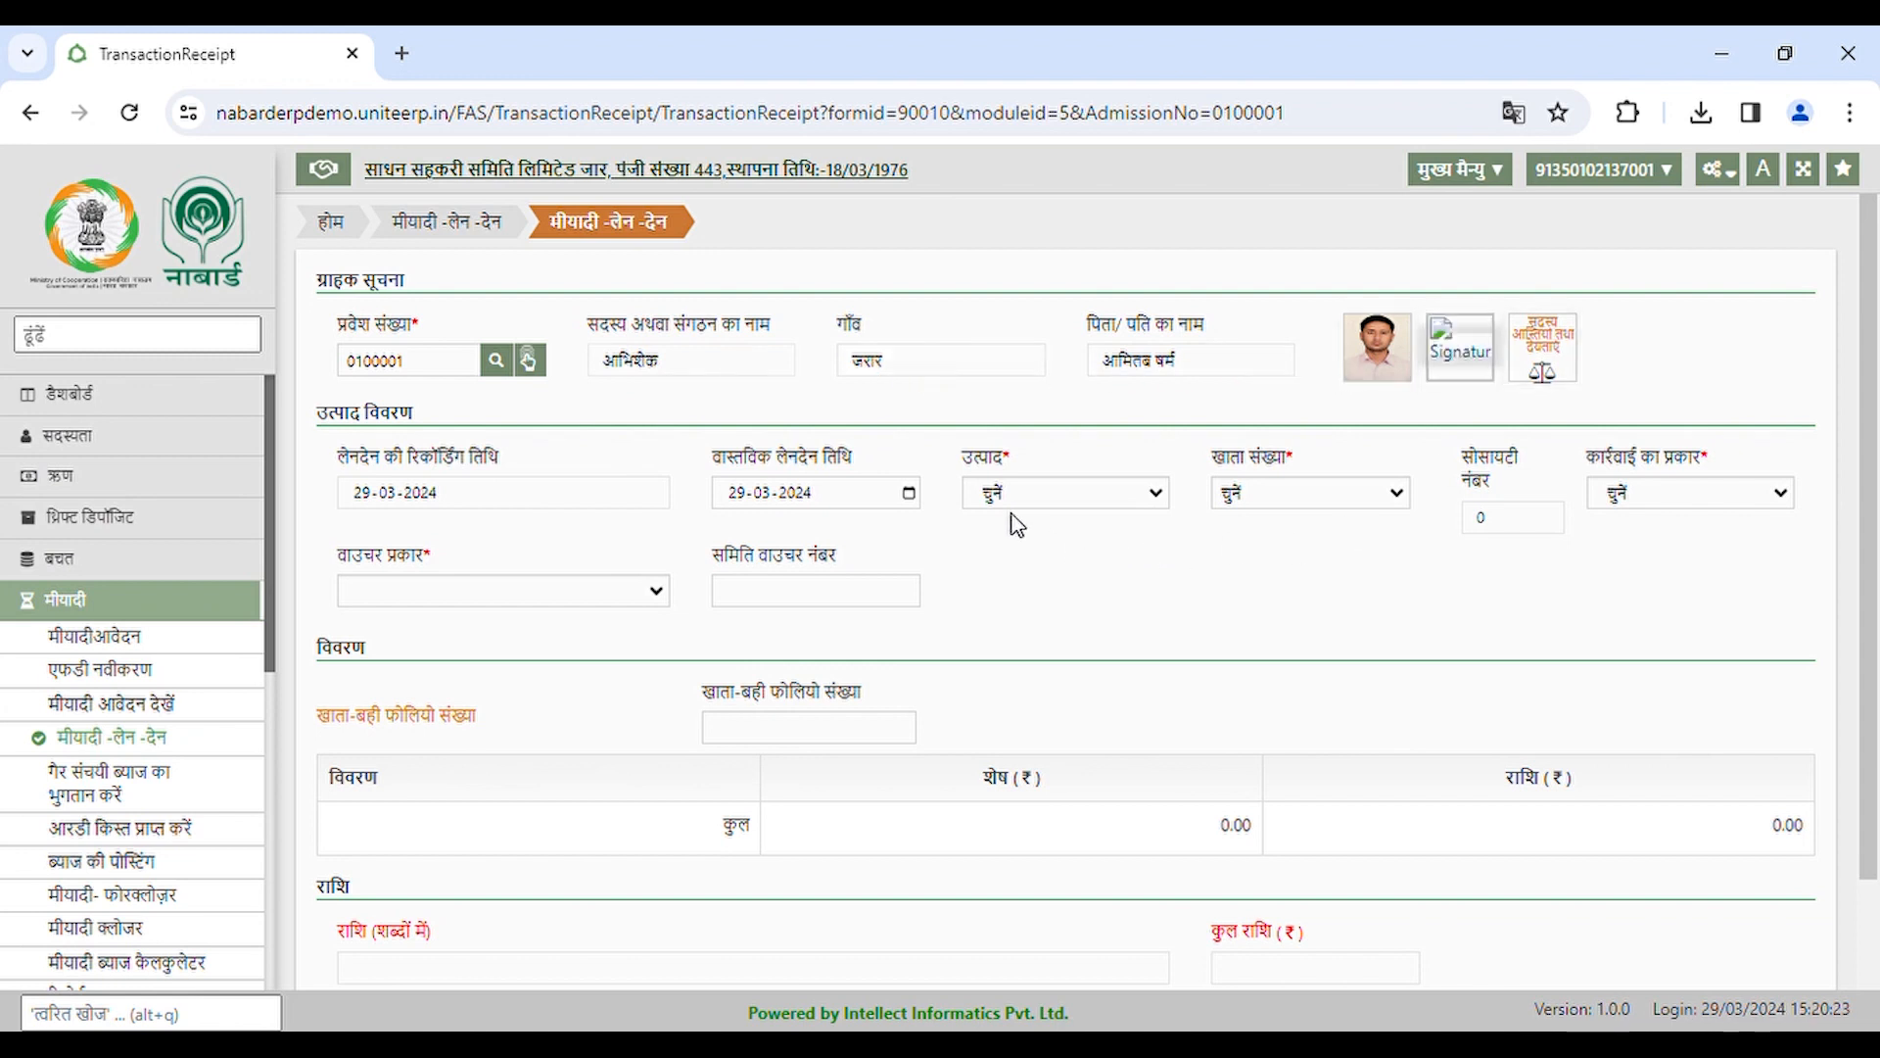
pyautogui.click(1070, 505)
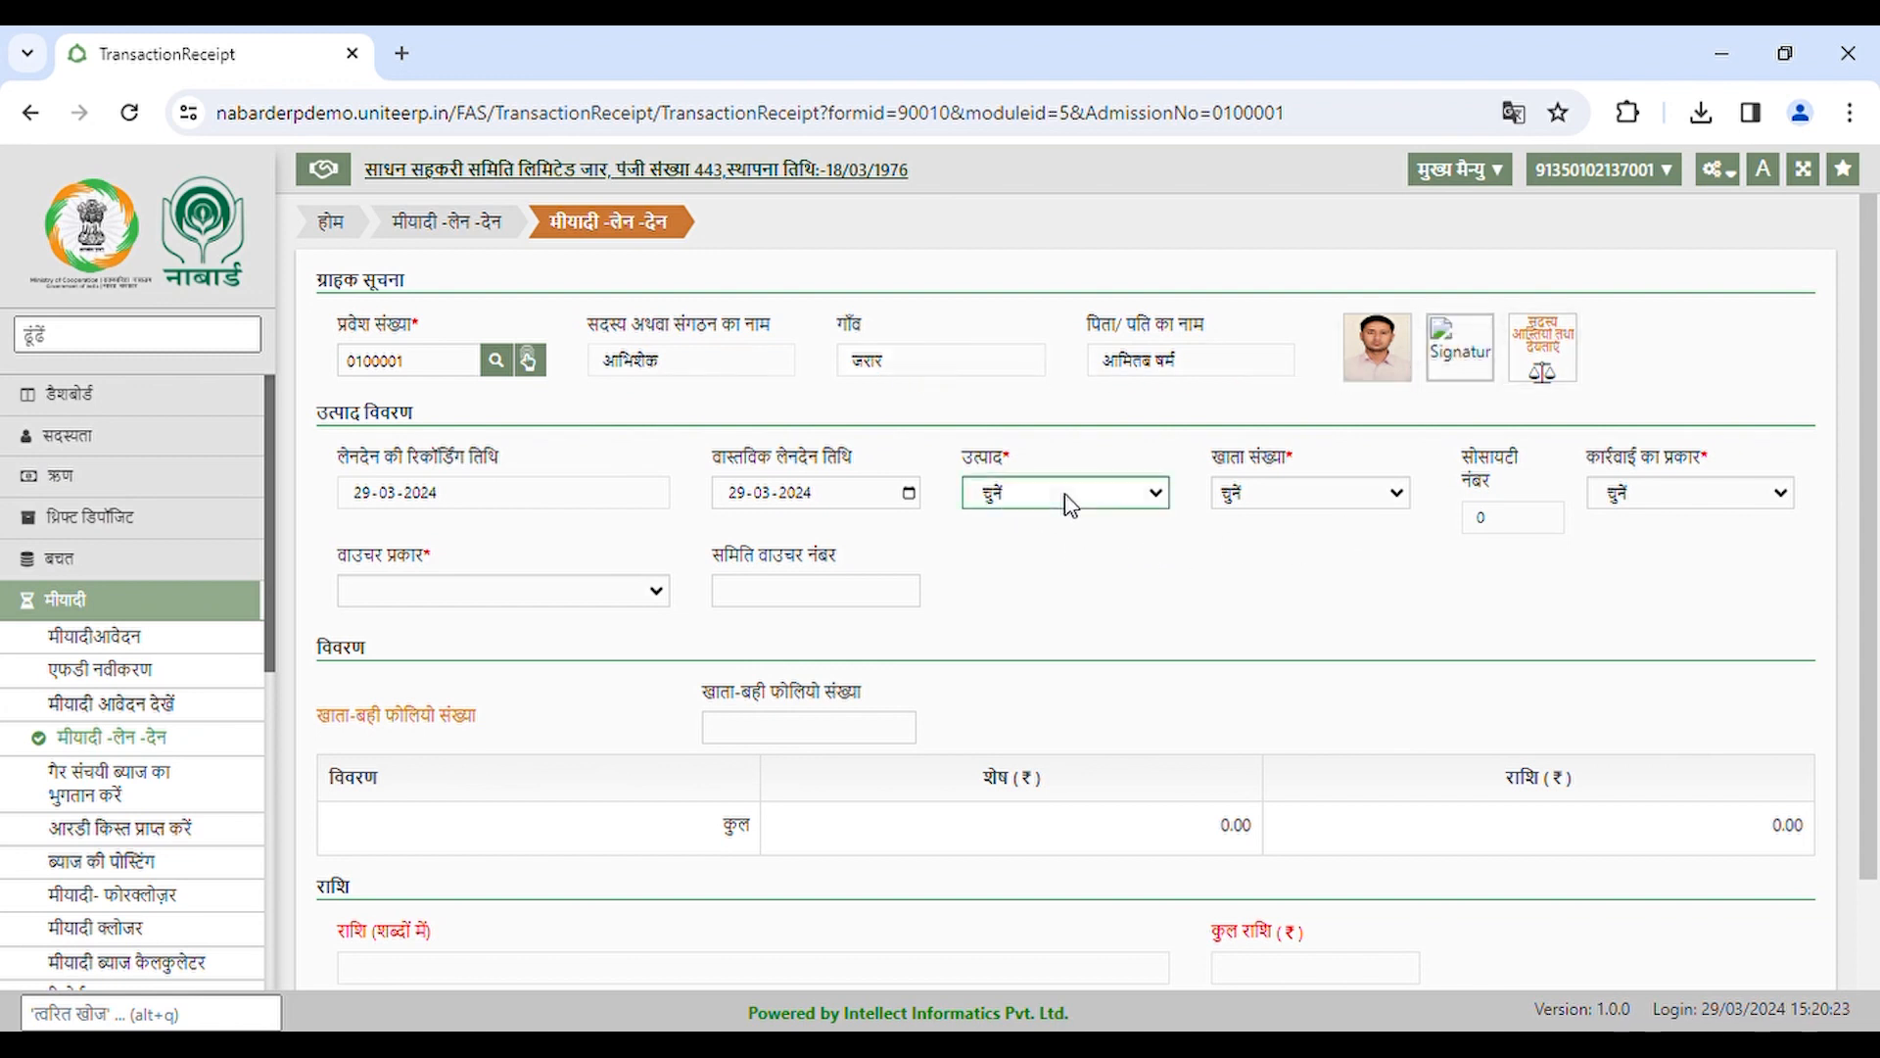
pyautogui.click(1123, 546)
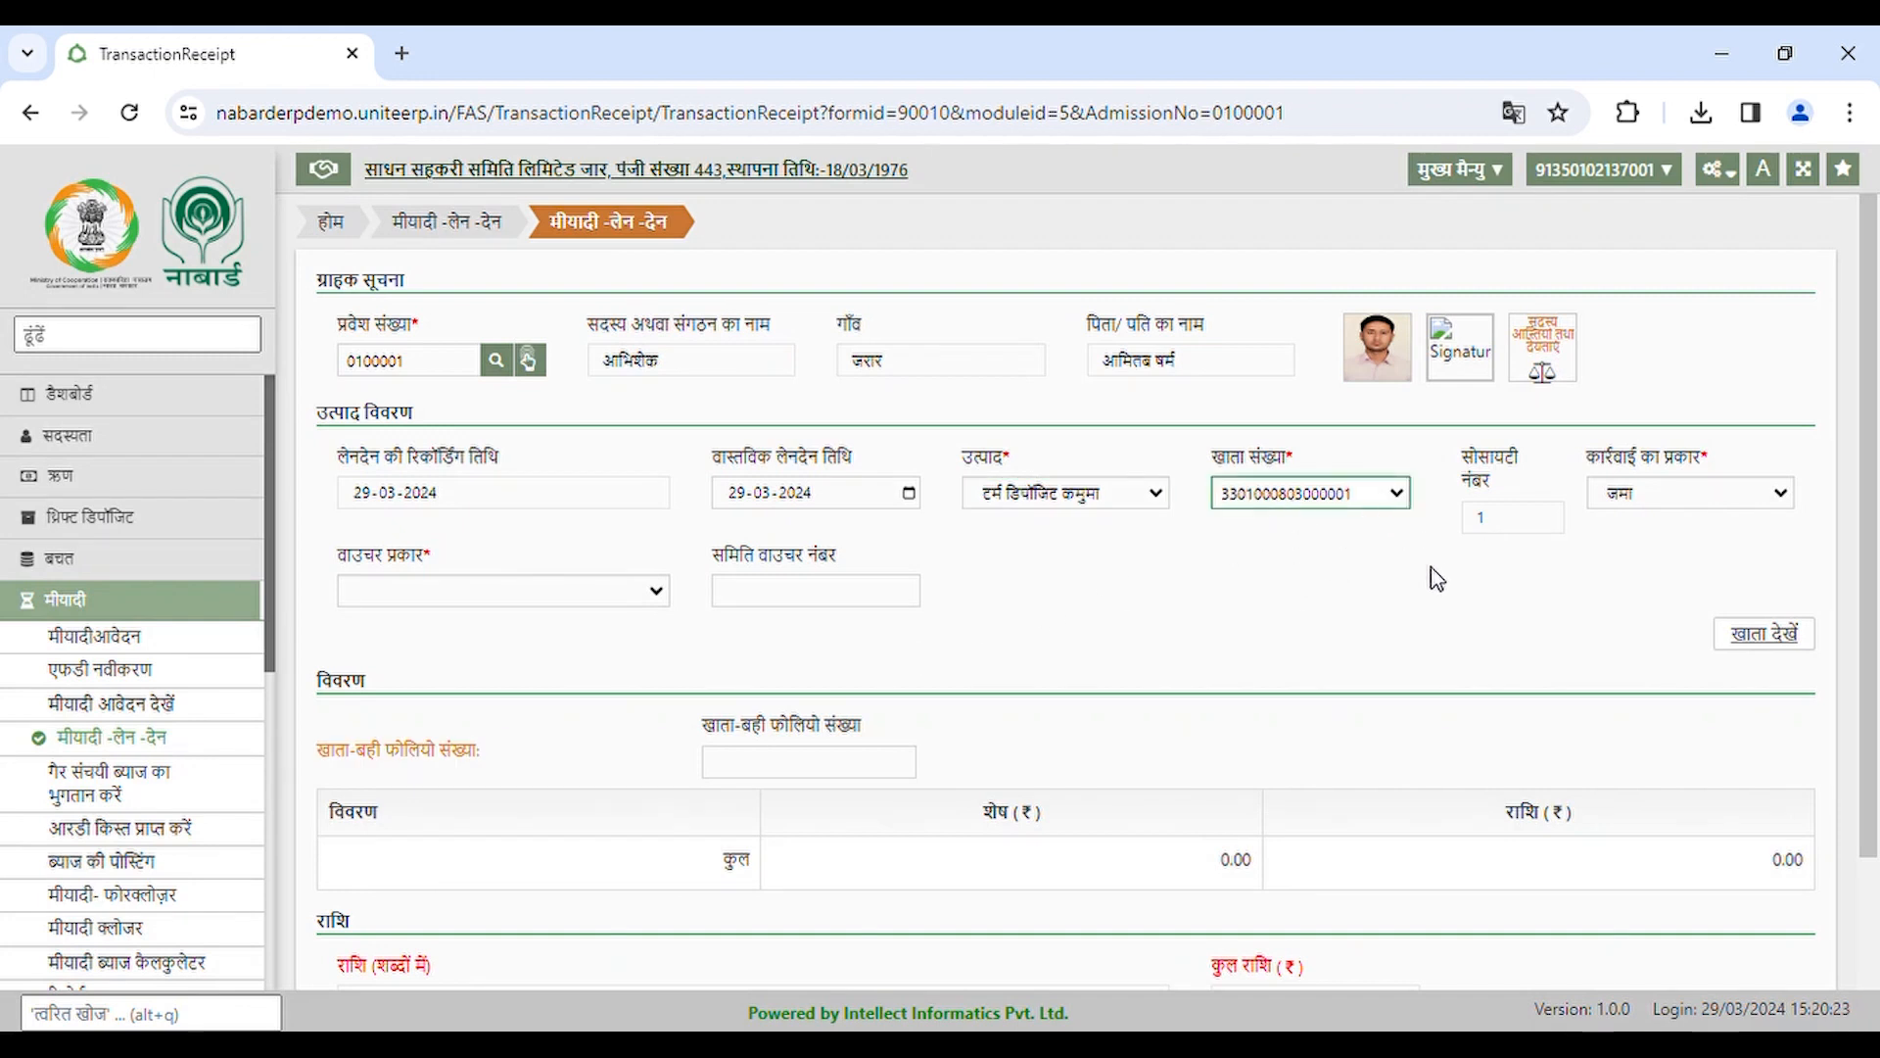
# - Select the member's new term deposit account and set up a ट्रान्सफर voucher with a new batch and society voucher number 456
pyautogui.click(1395, 495)
pyautogui.click(1402, 517)
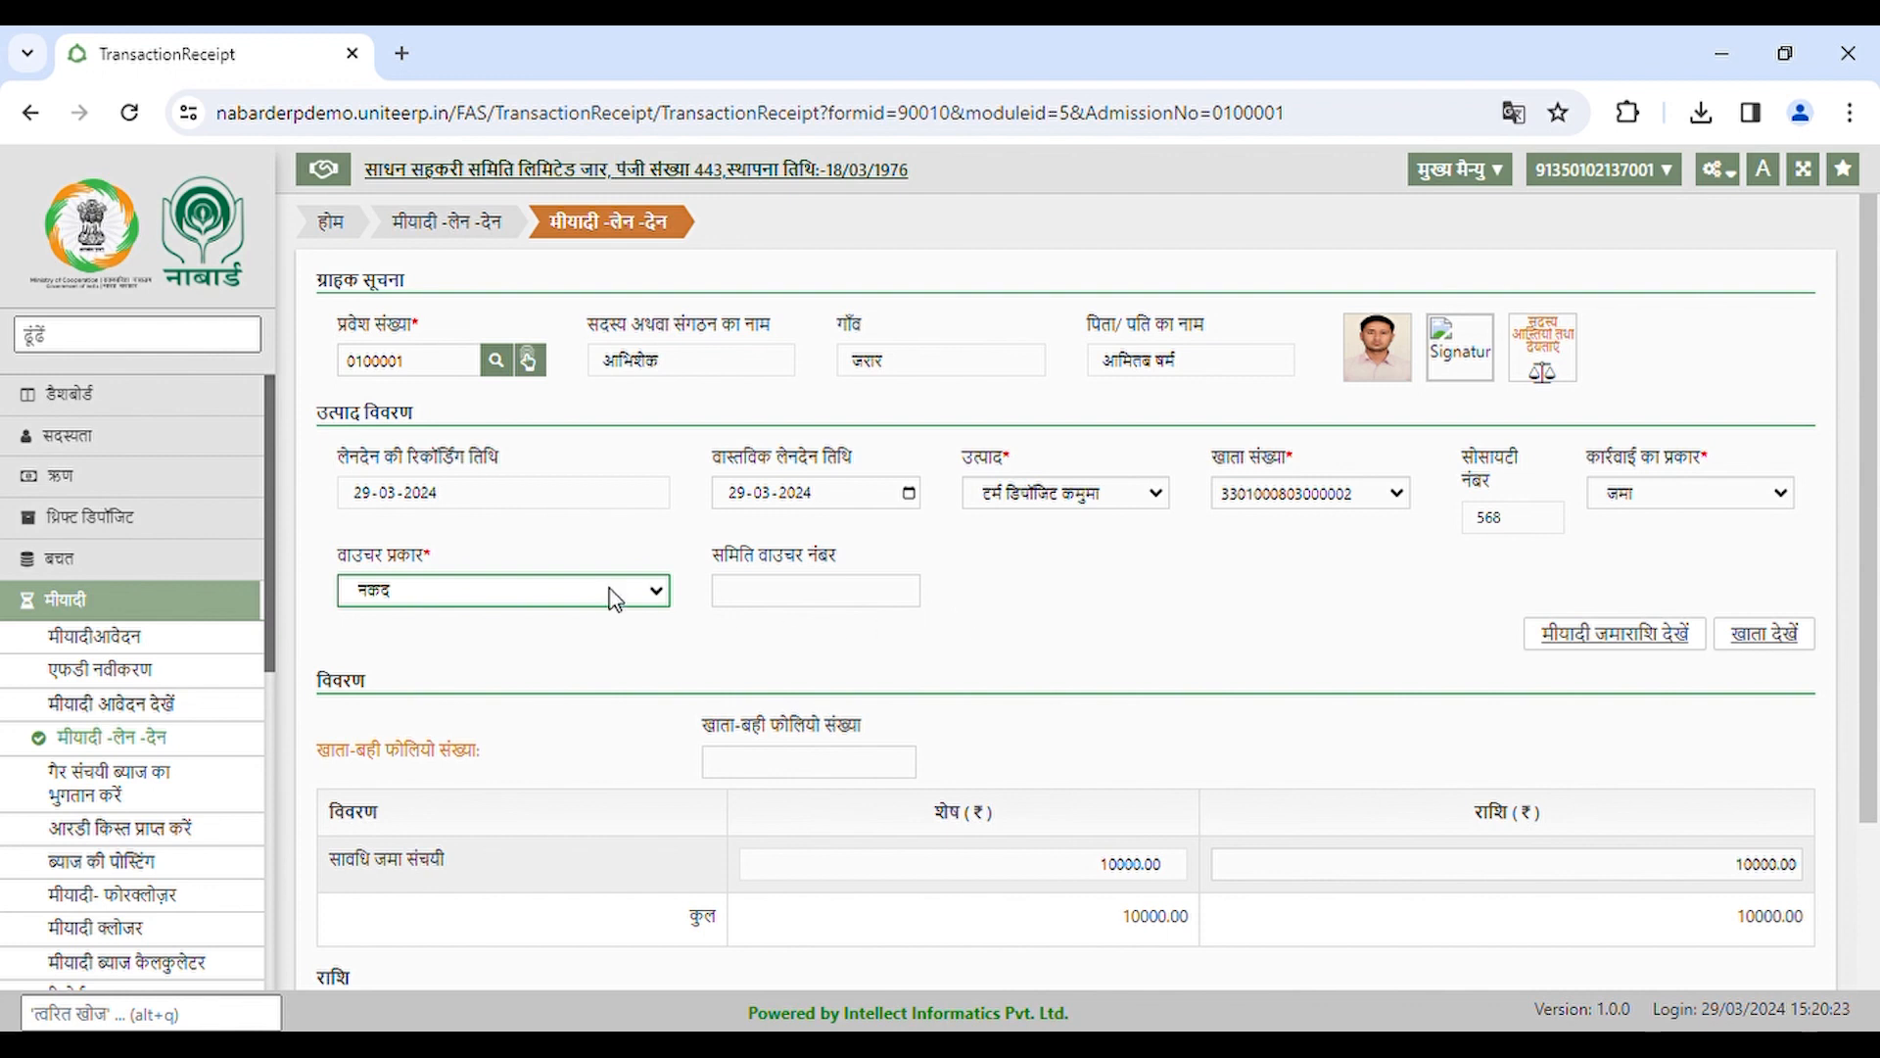
pyautogui.click(551, 669)
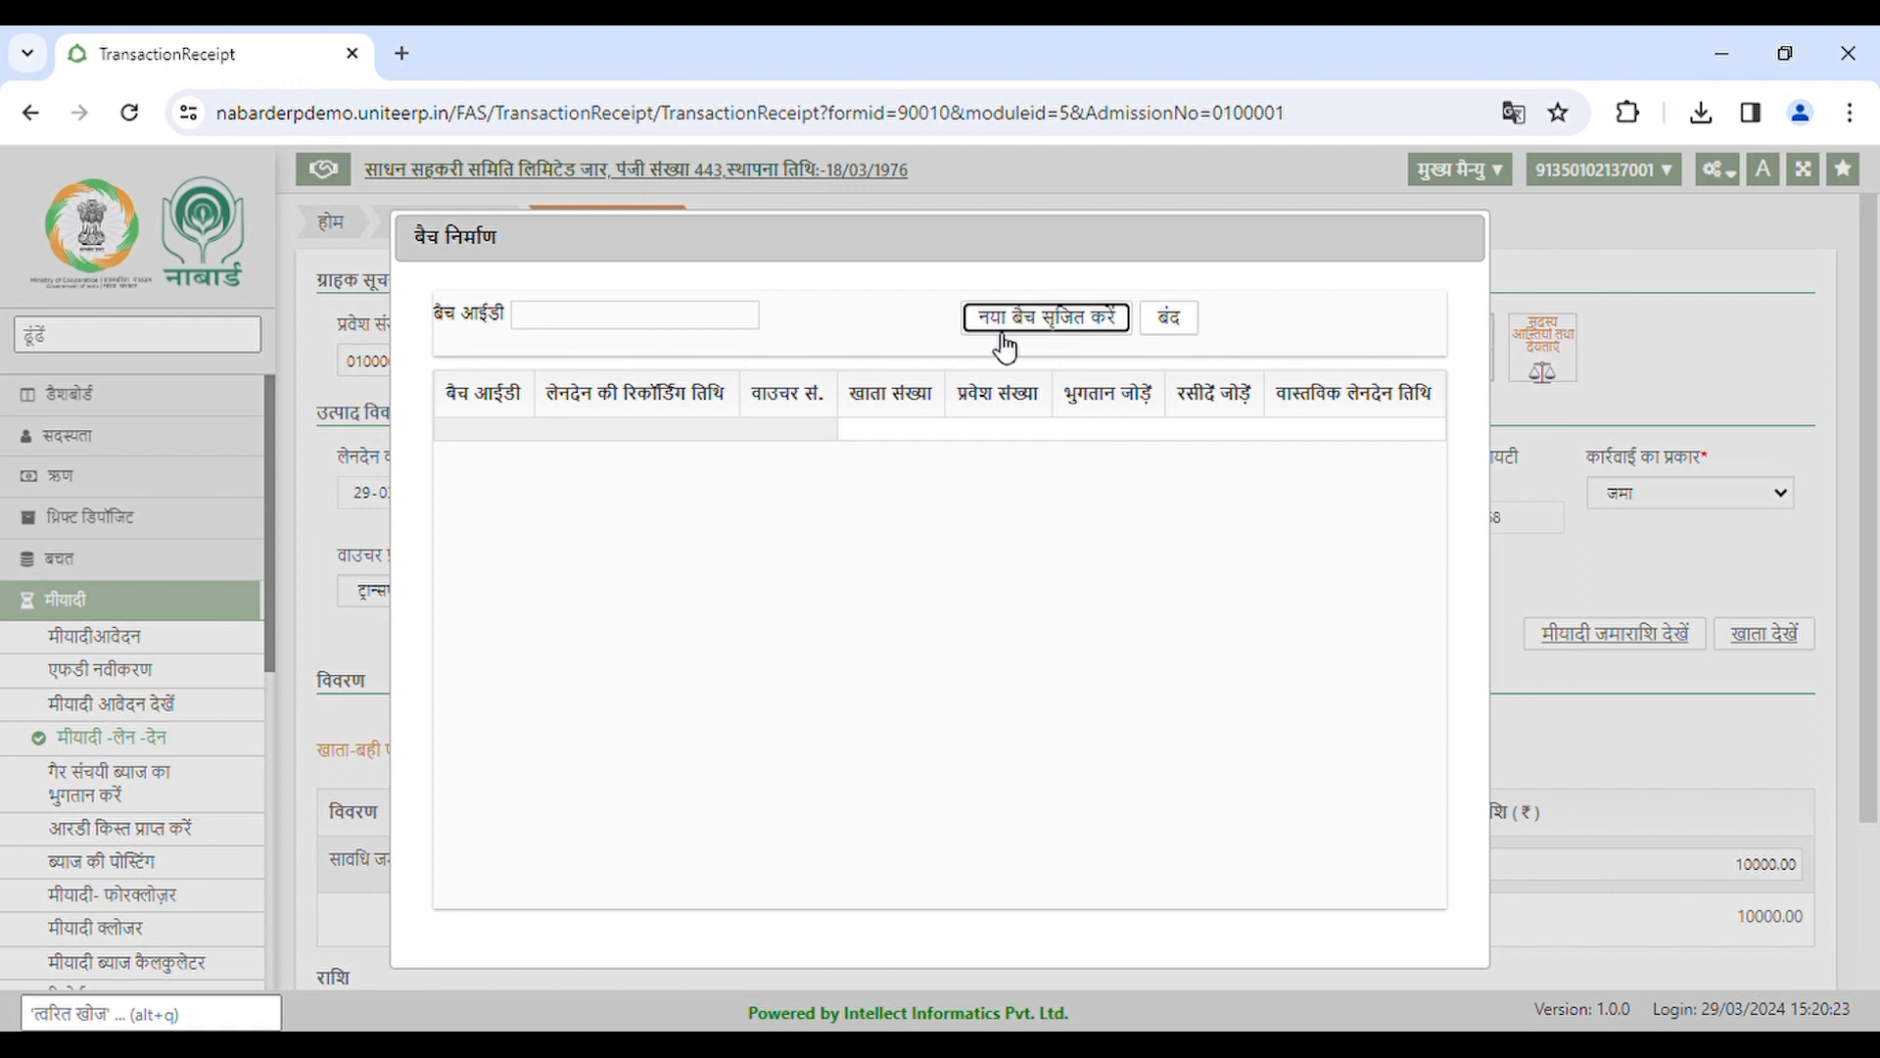
pyautogui.click(1057, 321)
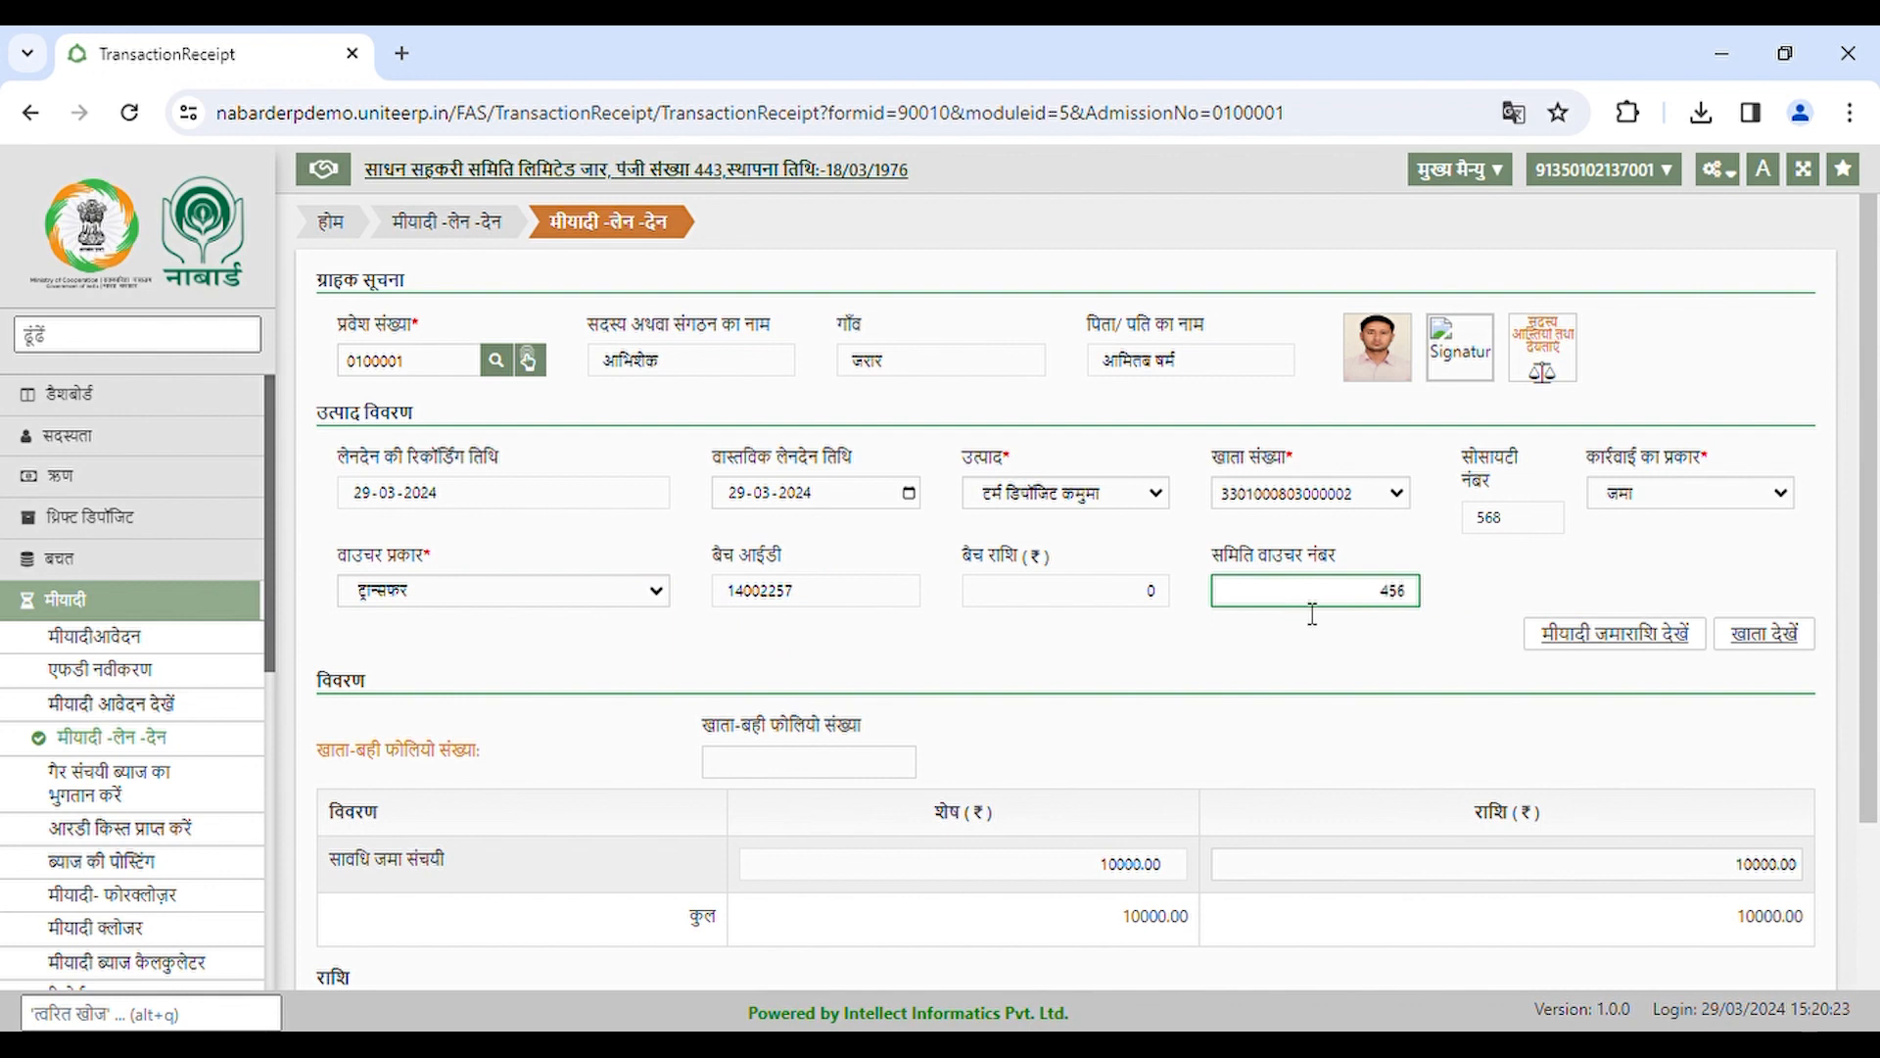
# - Save the 10000 term deposit transaction, confirm it and acknowledge the created voucher
pyautogui.scroll(-3, 1419, 744)
pyautogui.click(1281, 881)
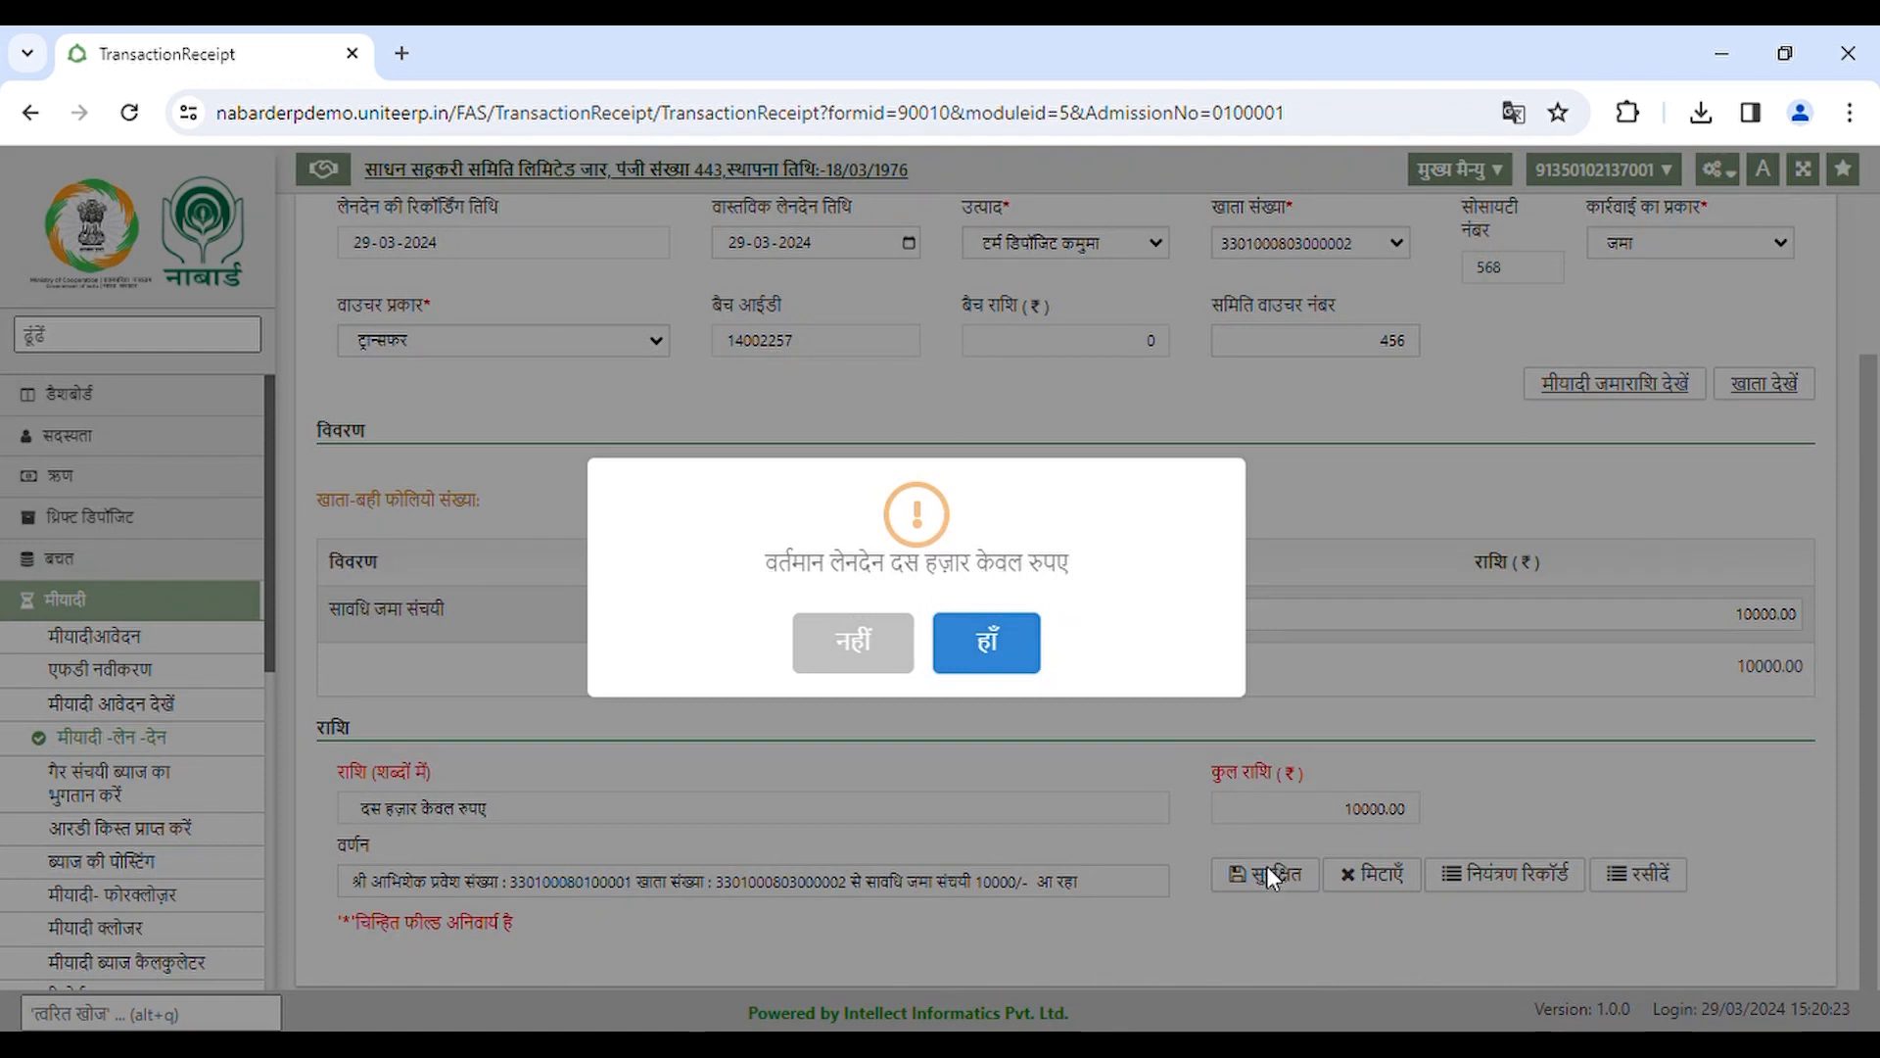
pyautogui.click(1003, 660)
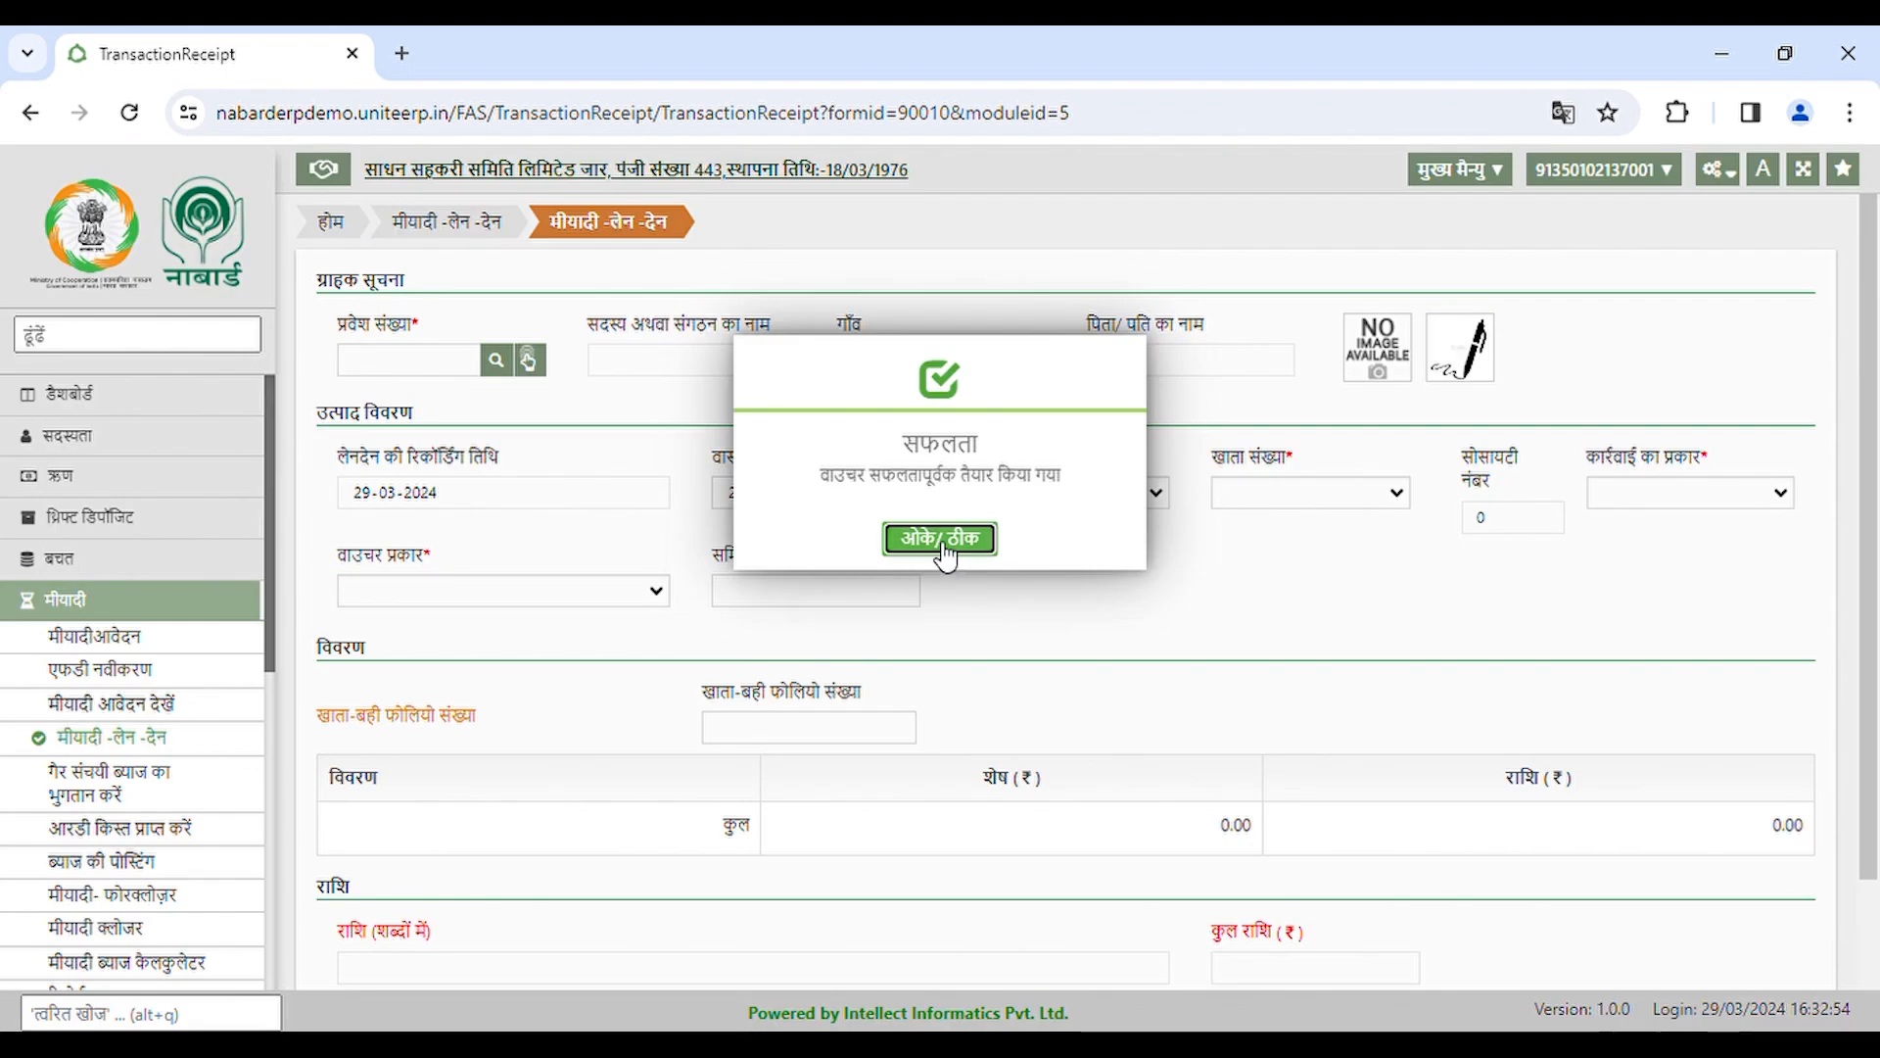
pyautogui.click(940, 539)
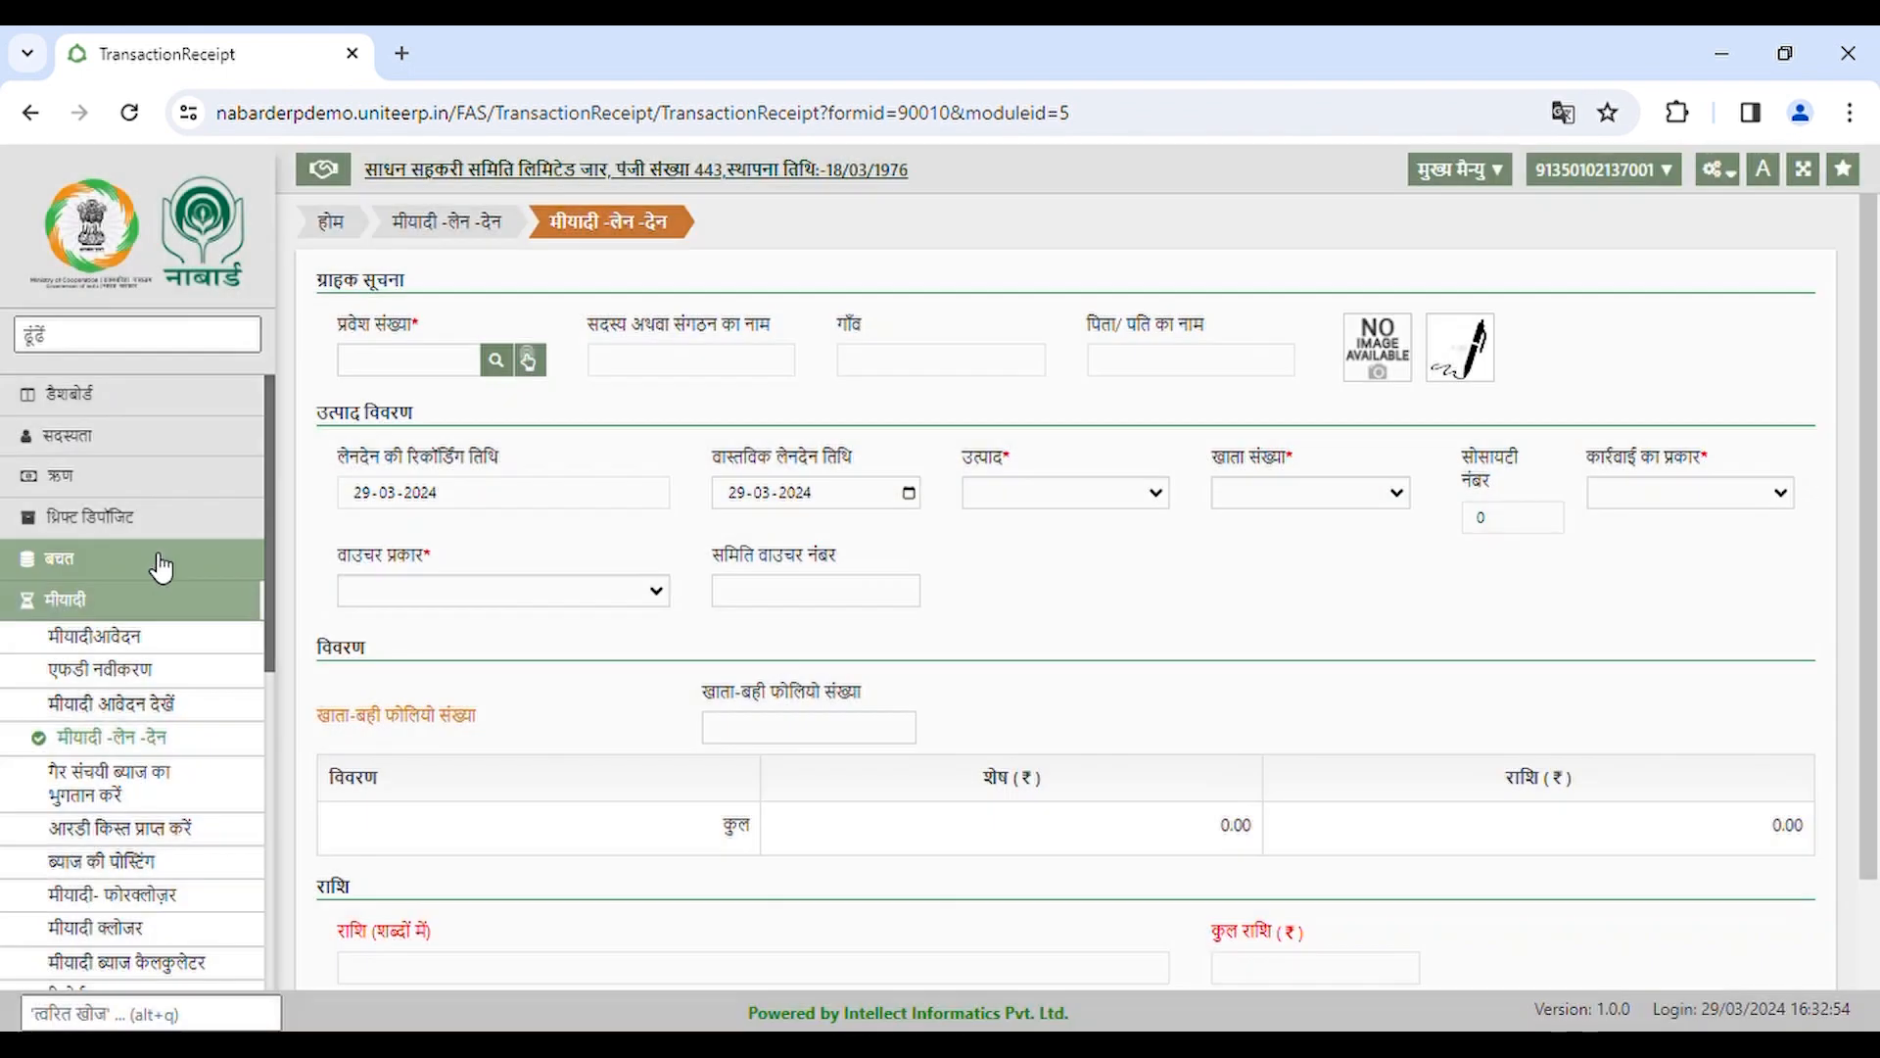
# - Go to the savings withdrawal form (निकासी) and load the paying member by admission number
pyautogui.click(154, 565)
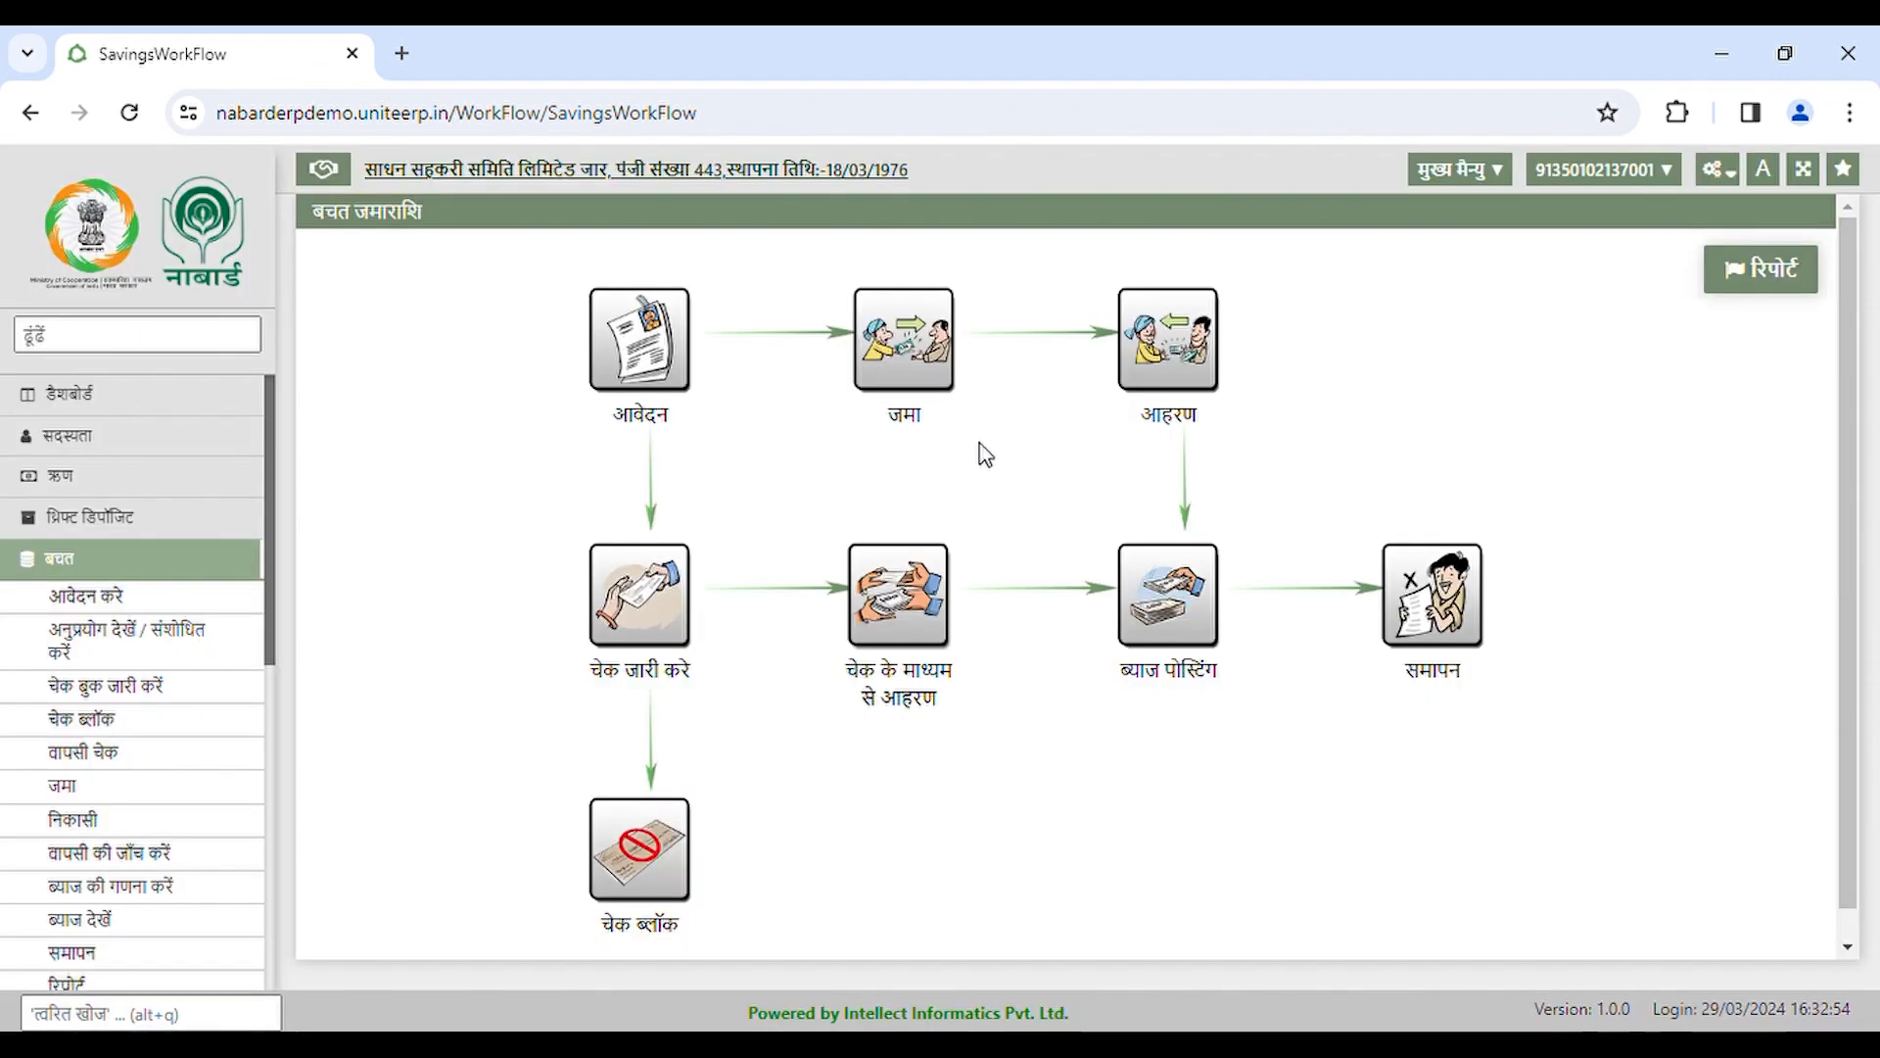
pyautogui.click(1183, 361)
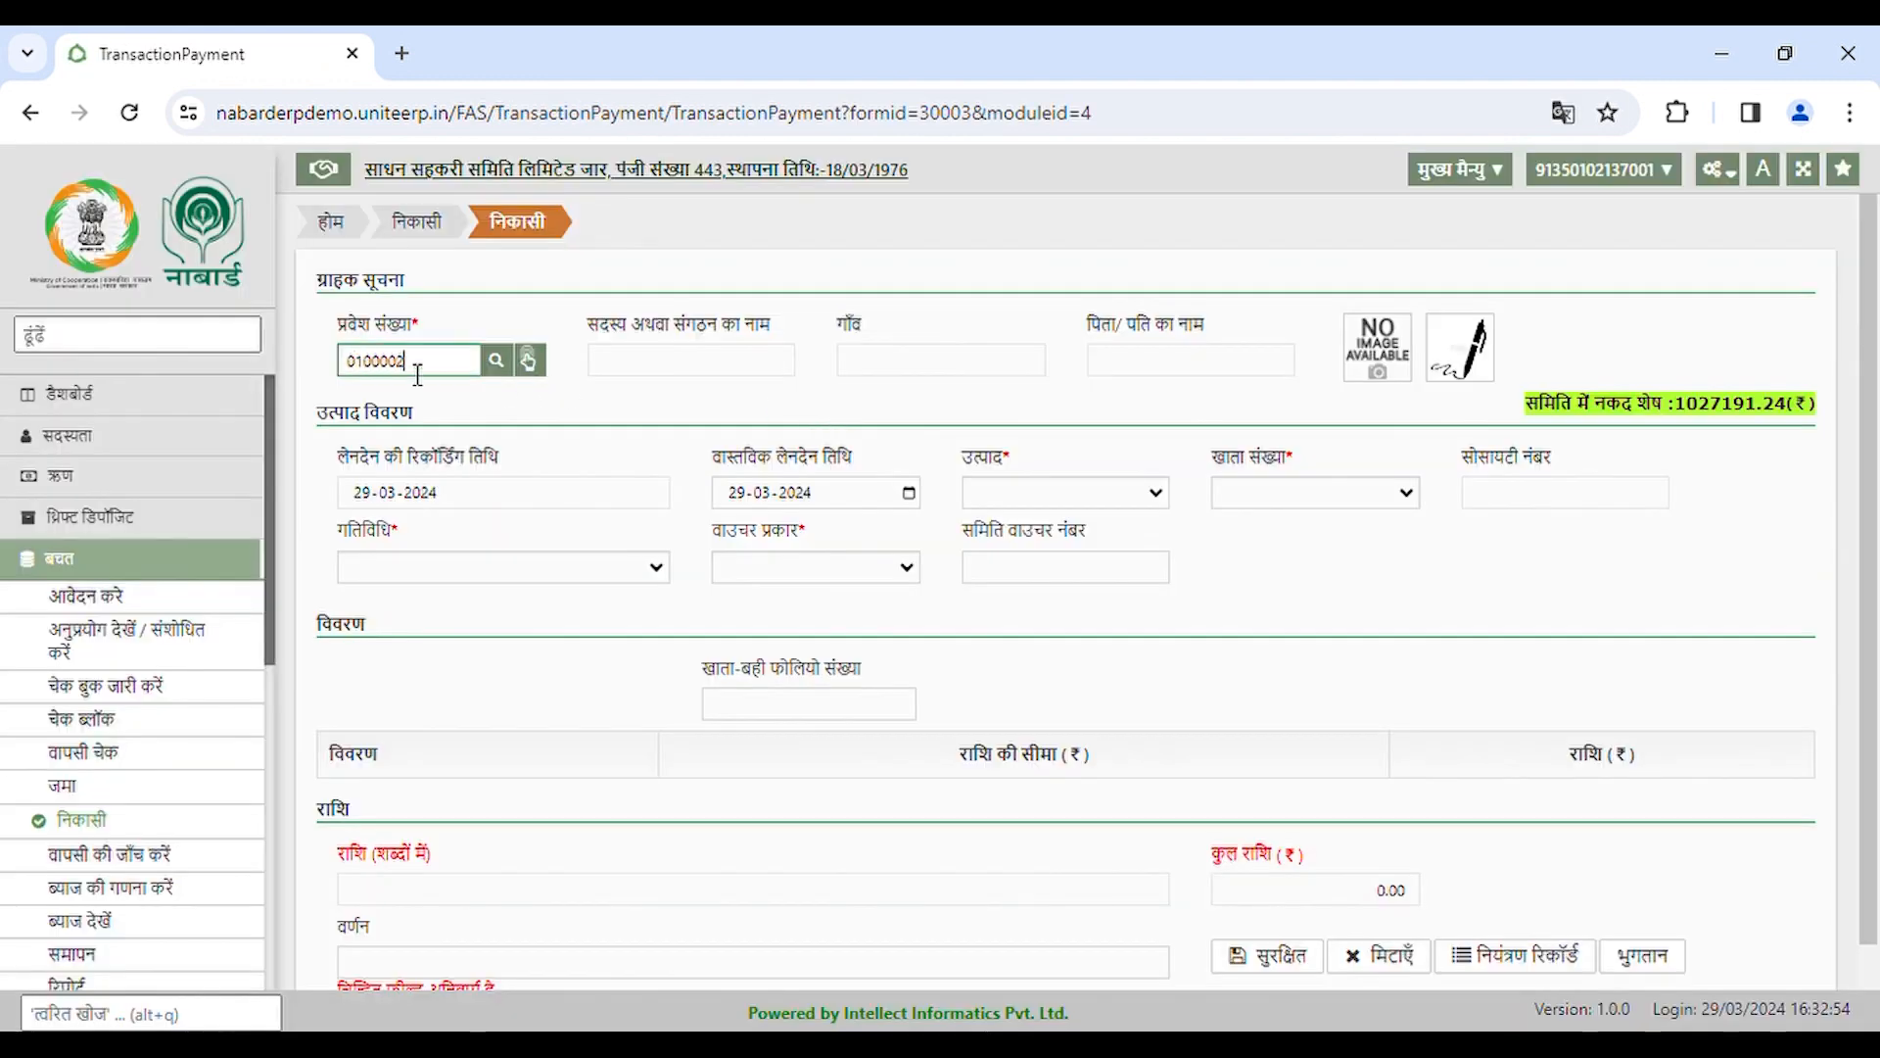
pyautogui.write('0100002')
pyautogui.press('Return')
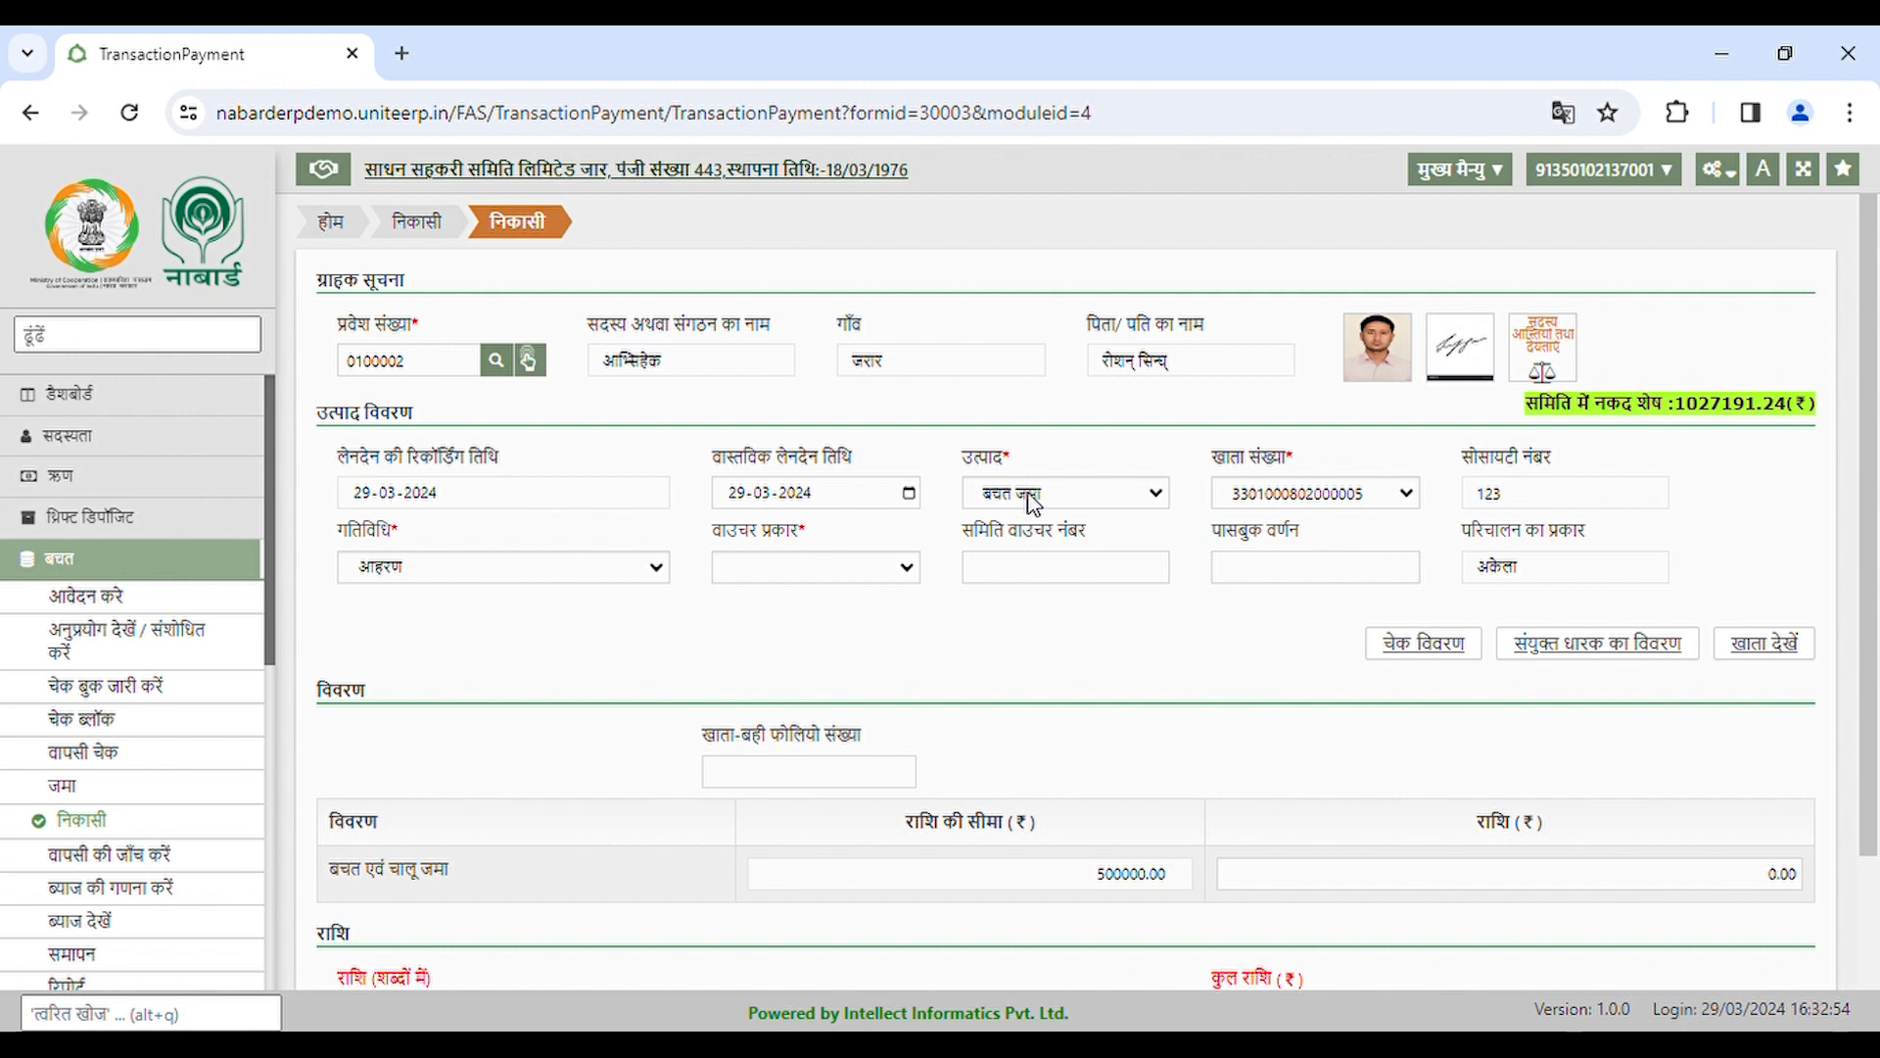
# - Set the withdrawal's voucher type to ट्रान्सफर and pick the pending batch that holds the 10000.00 receipt
pyautogui.click(865, 573)
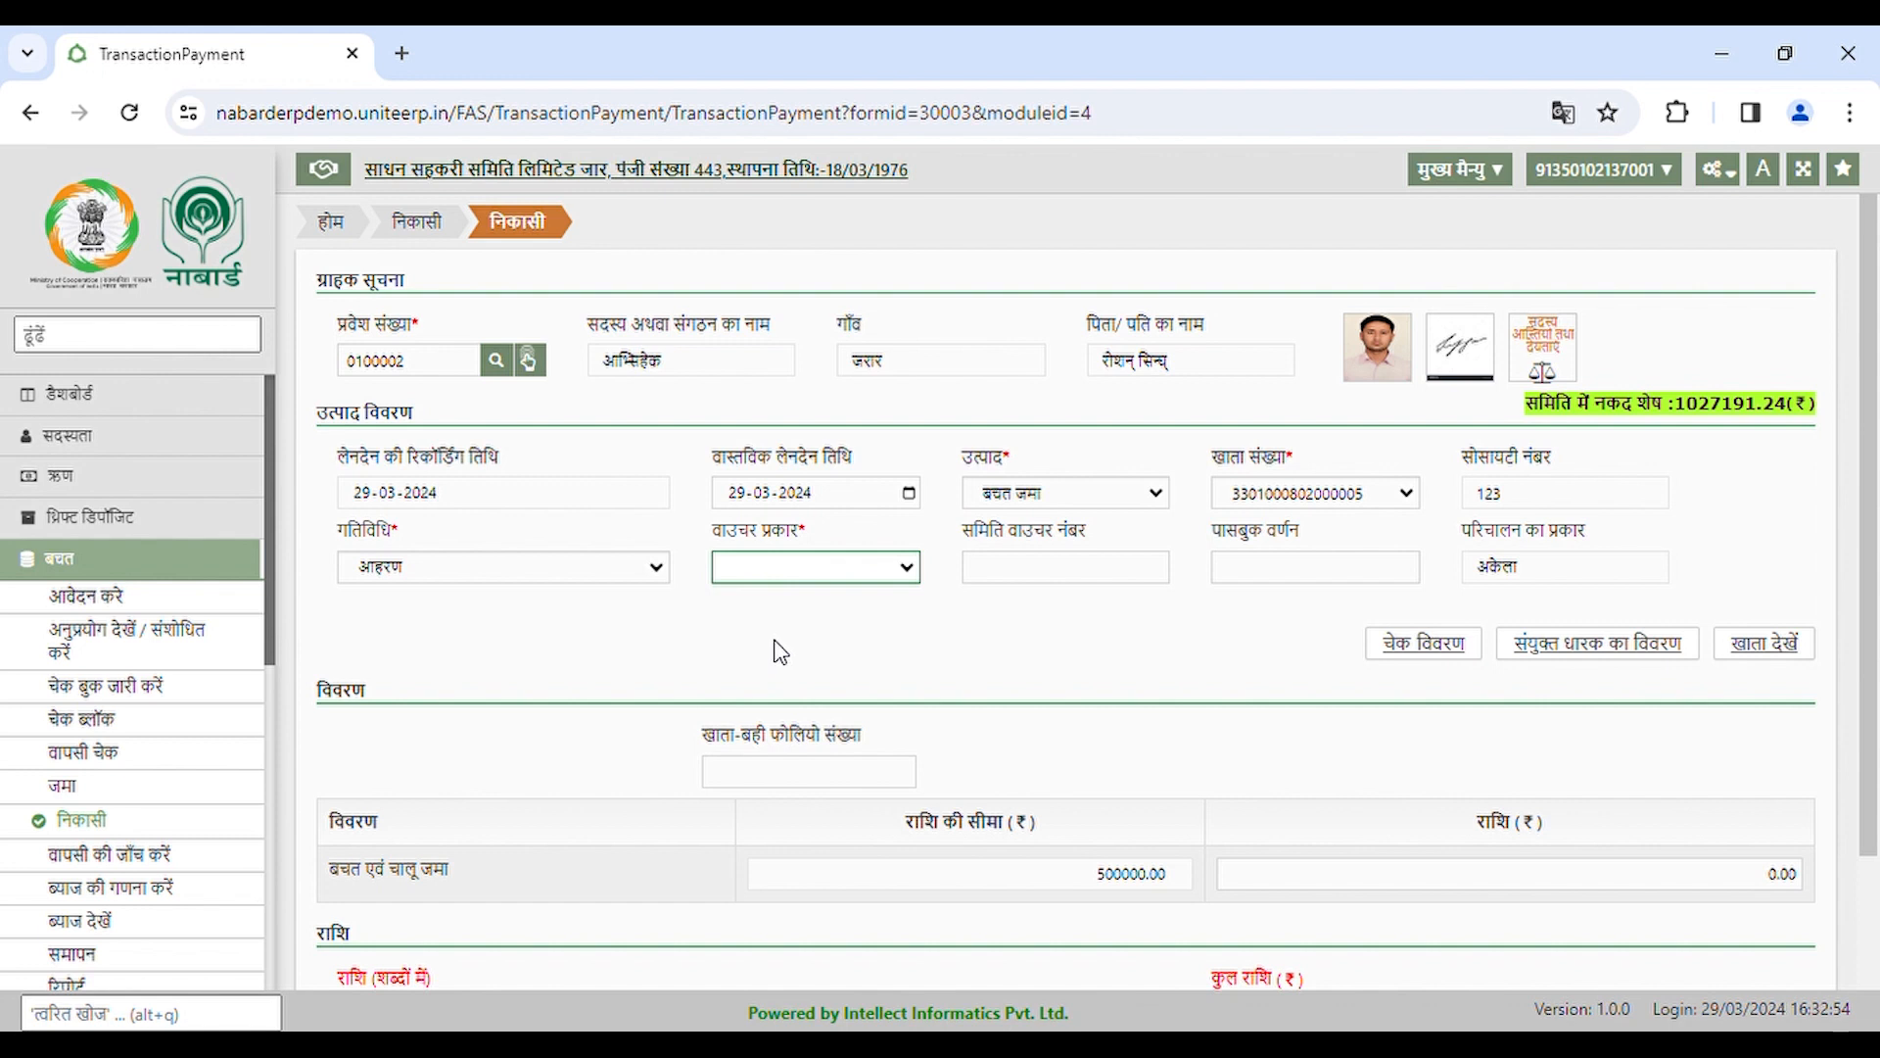
pyautogui.click(775, 642)
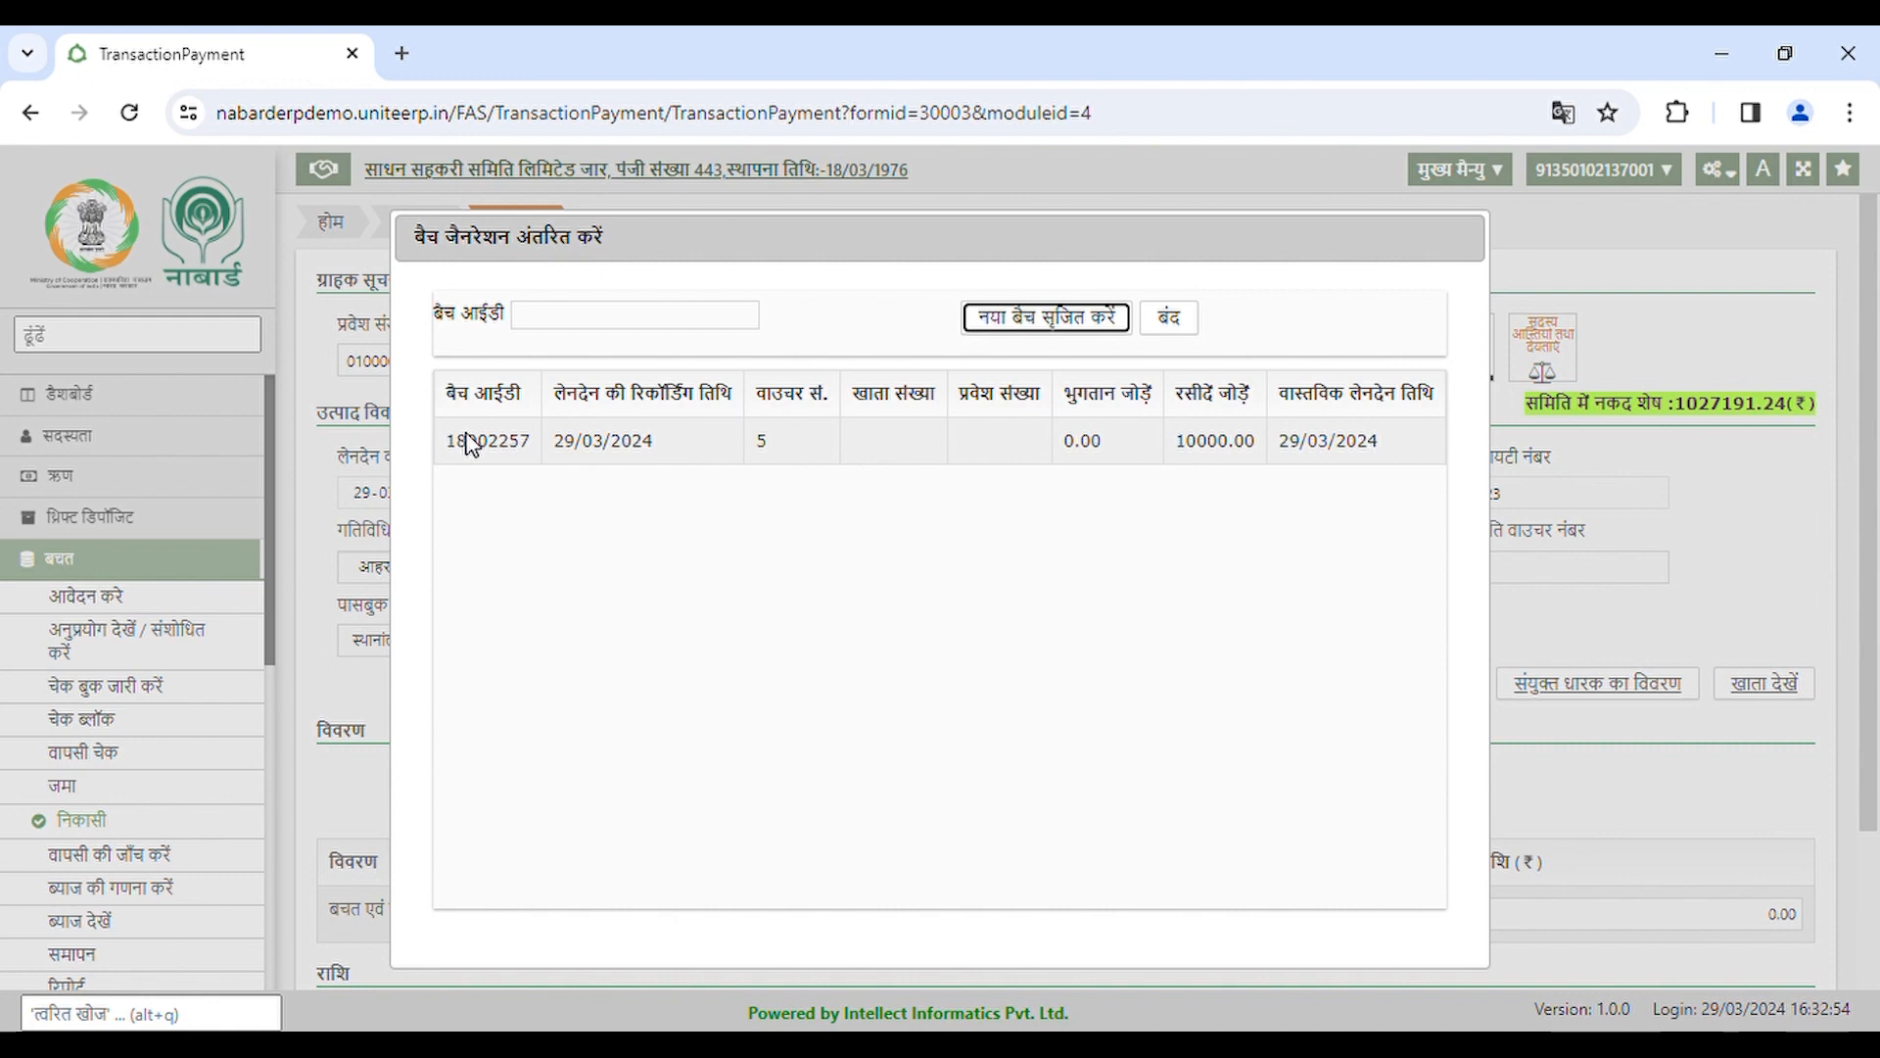
pyautogui.click(1192, 440)
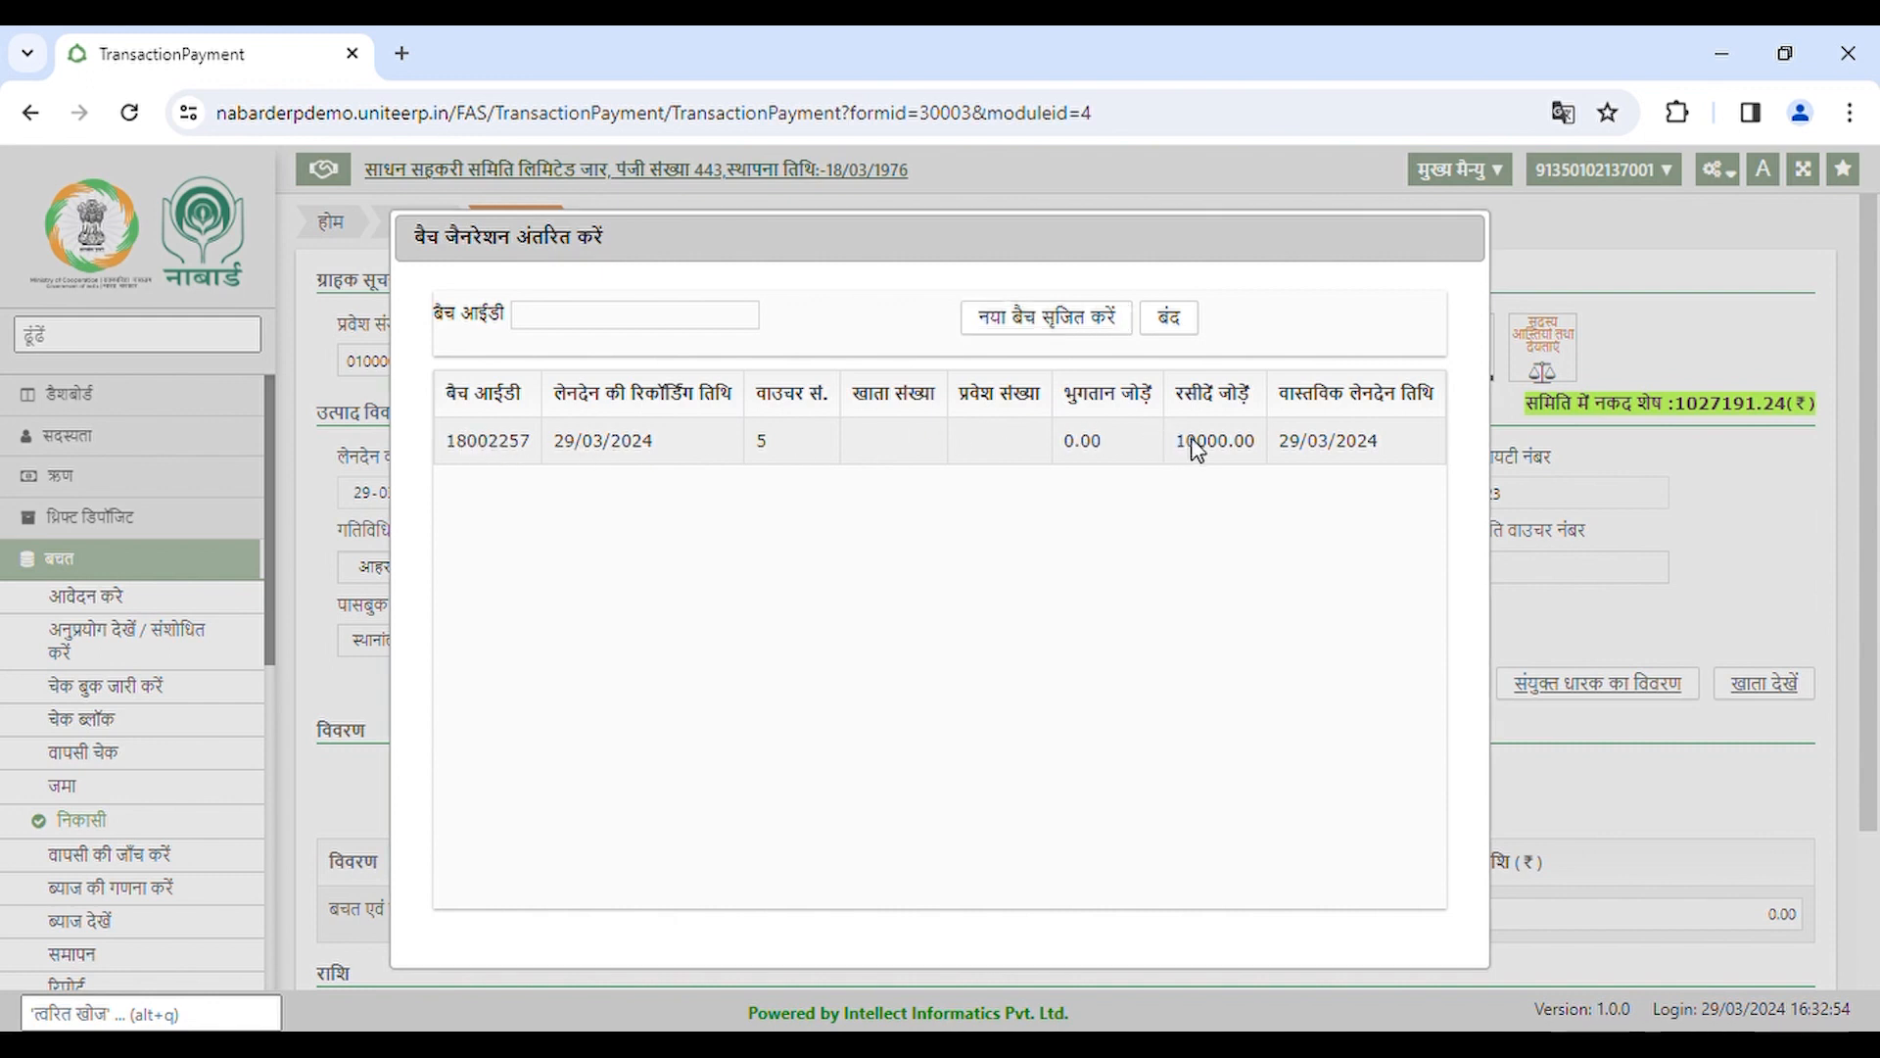
pyautogui.doubleClick(1194, 446)
pyautogui.scroll(-1, 1194, 449)
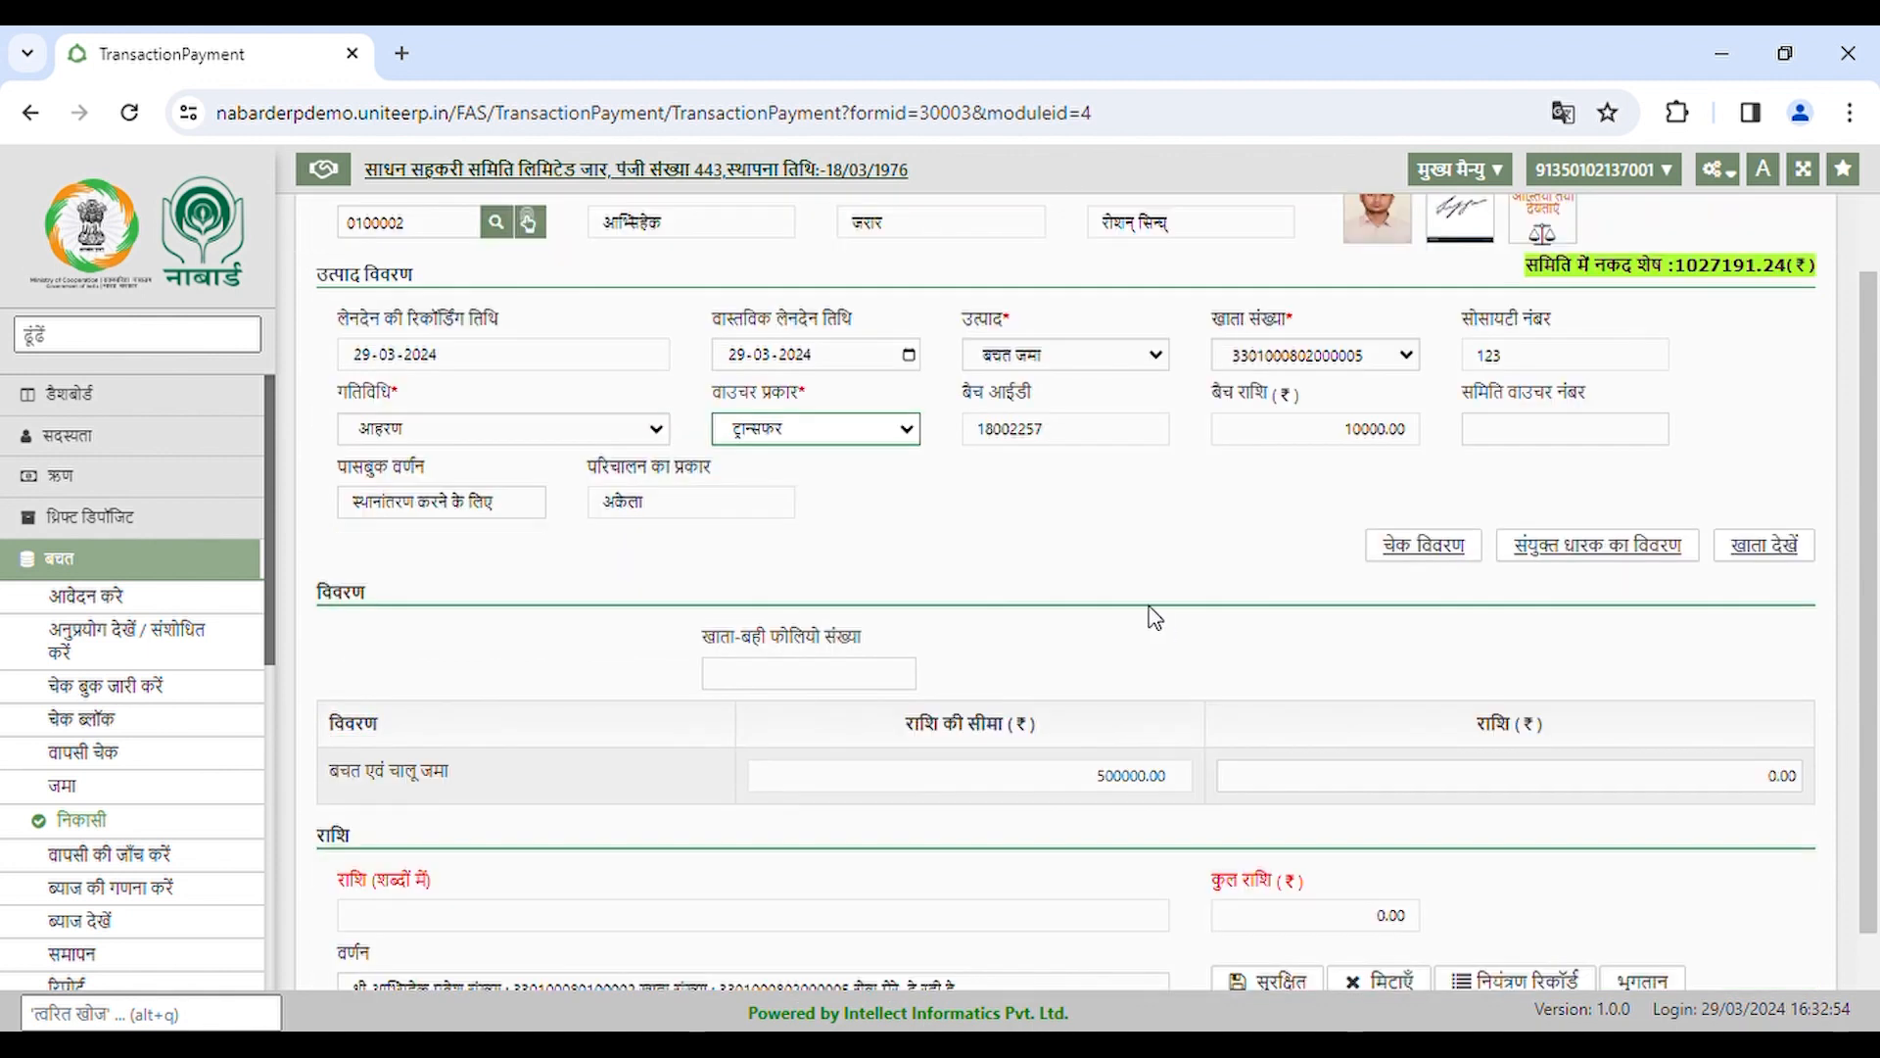
# - Enter society voucher number 999 and an amount of 10000, then save and confirm the savings withdrawal
pyautogui.click(1543, 442)
pyautogui.click(1663, 789)
pyautogui.scroll(-1, 1662, 791)
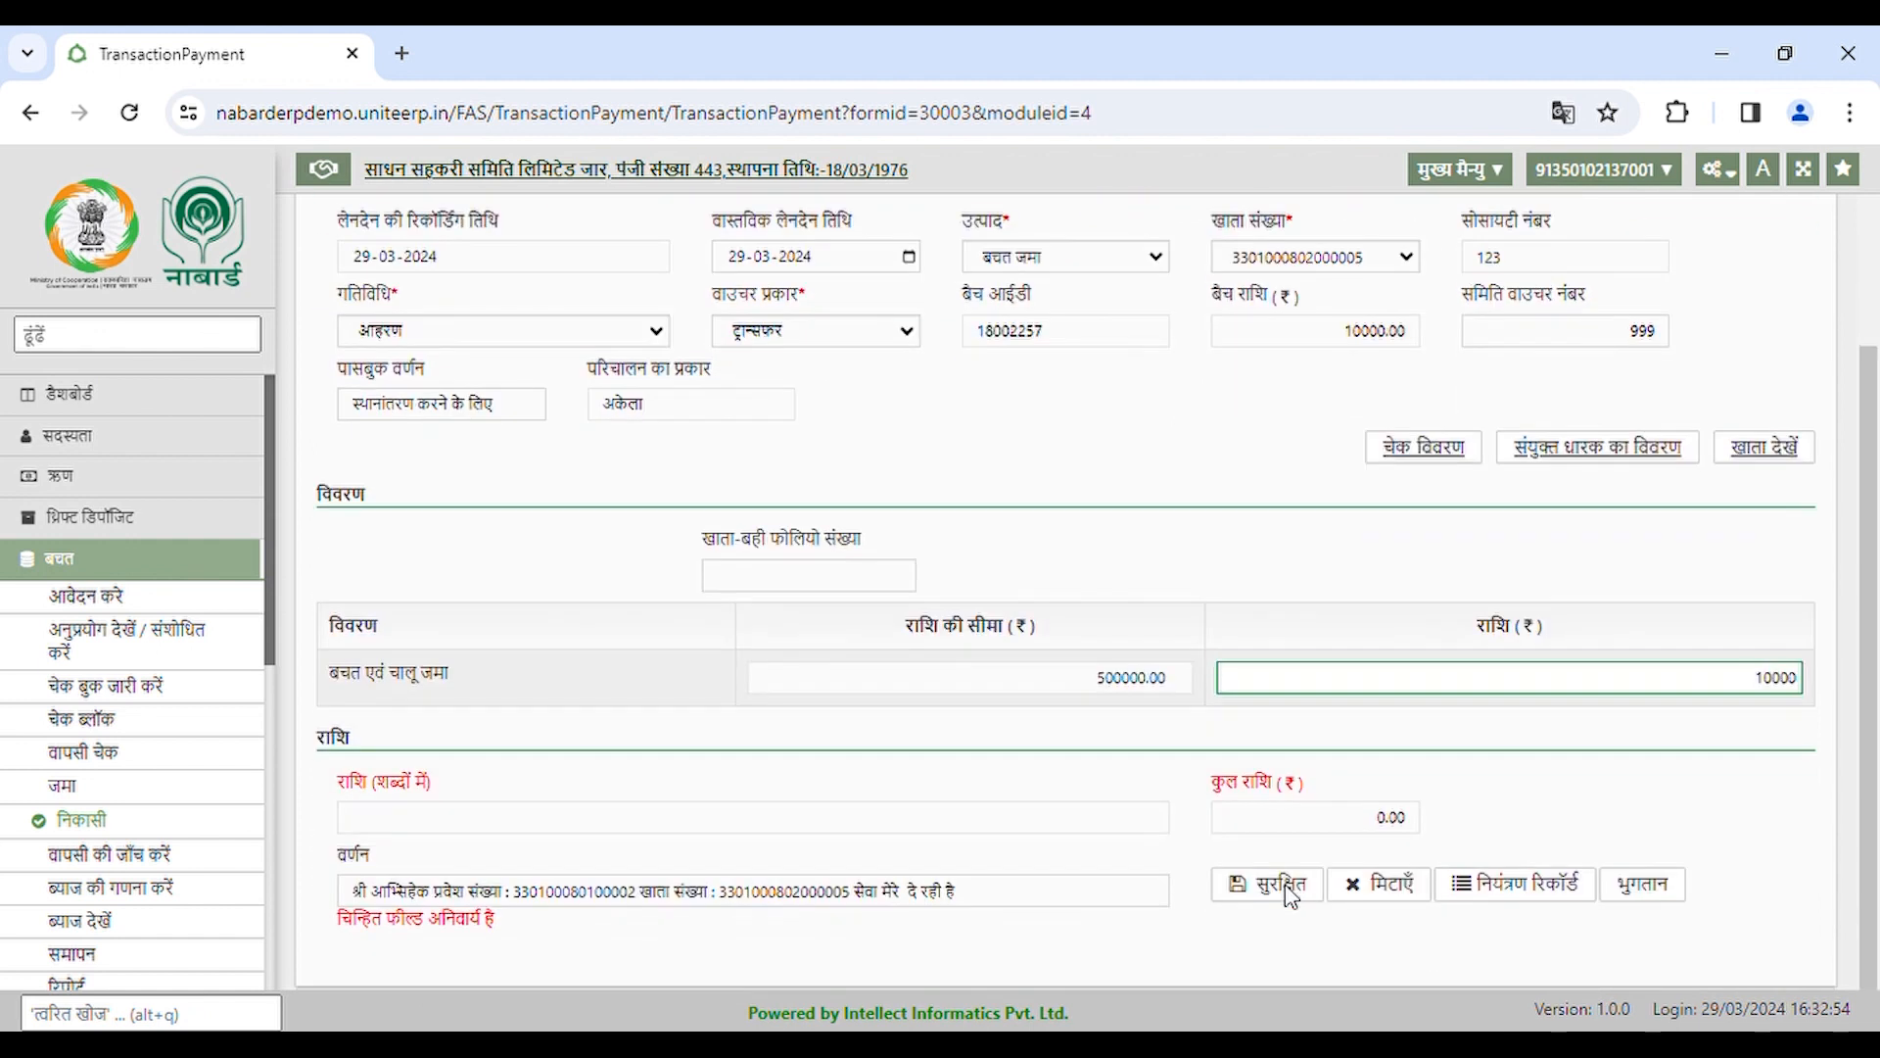
pyautogui.click(1285, 887)
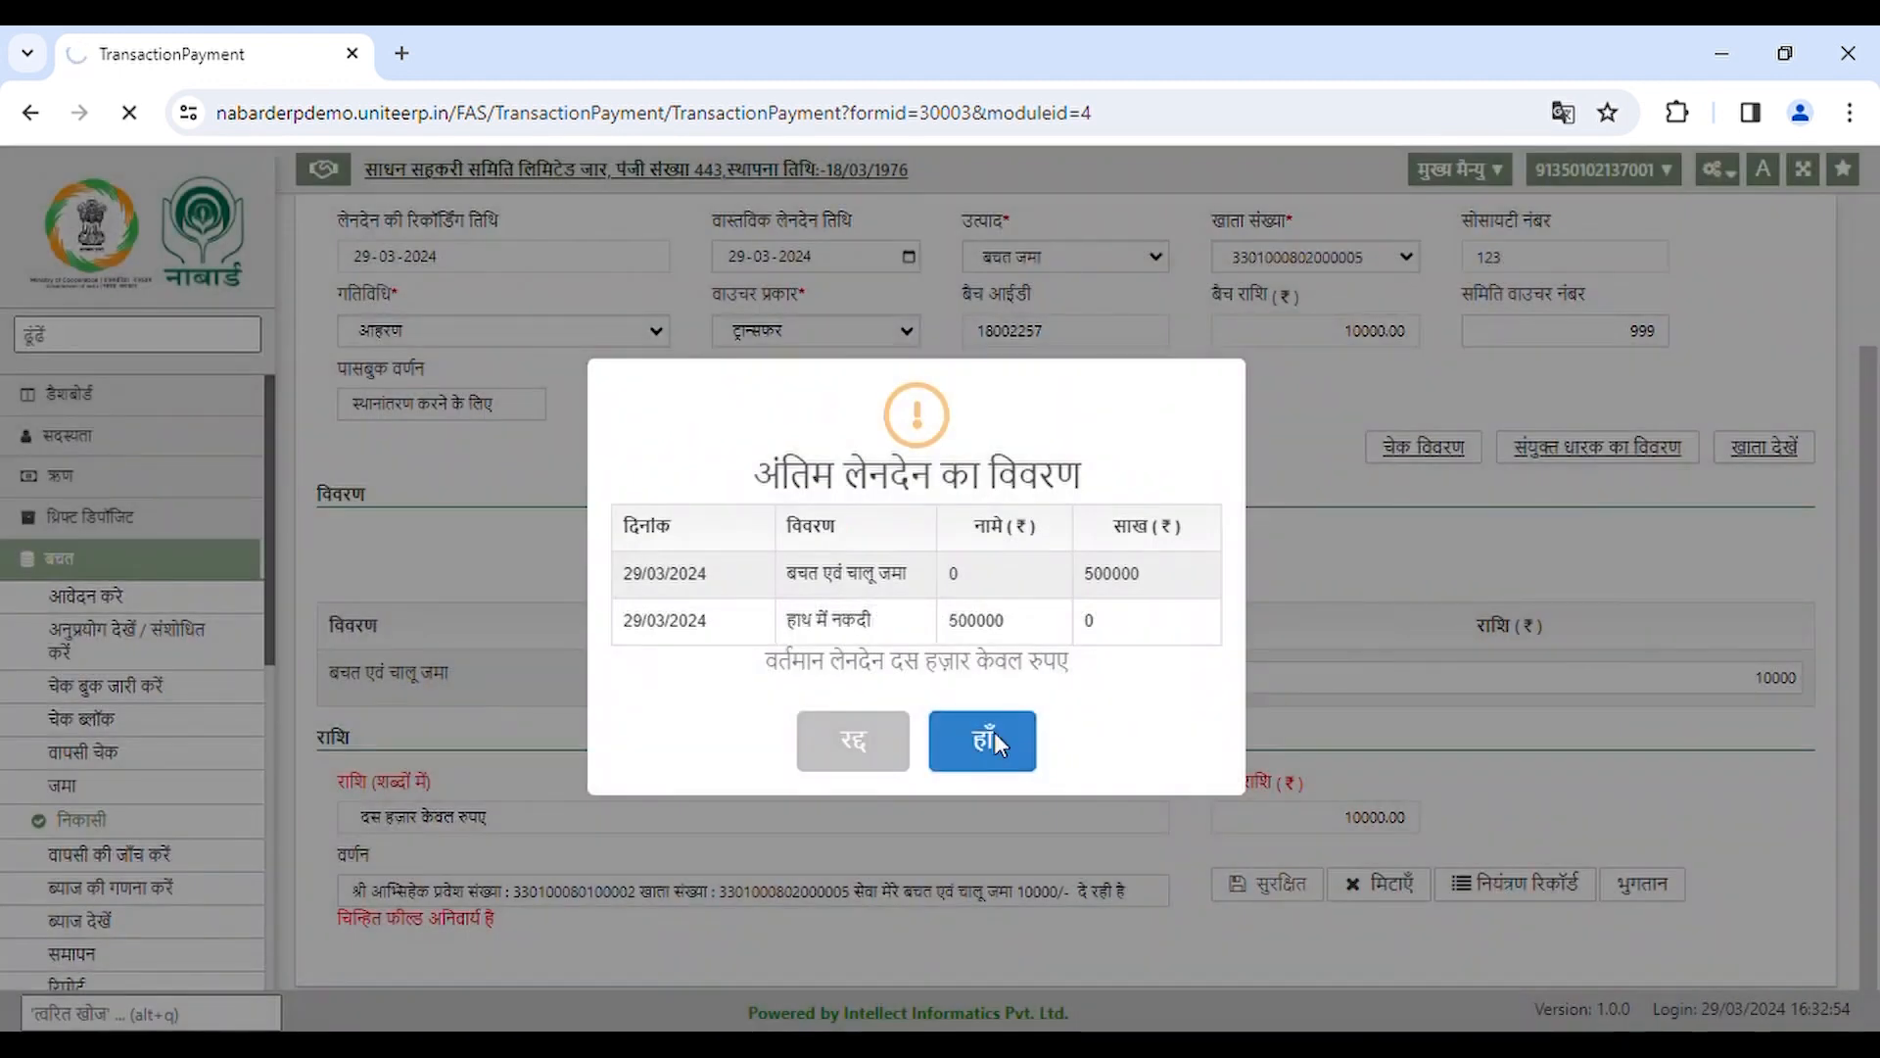
pyautogui.click(984, 741)
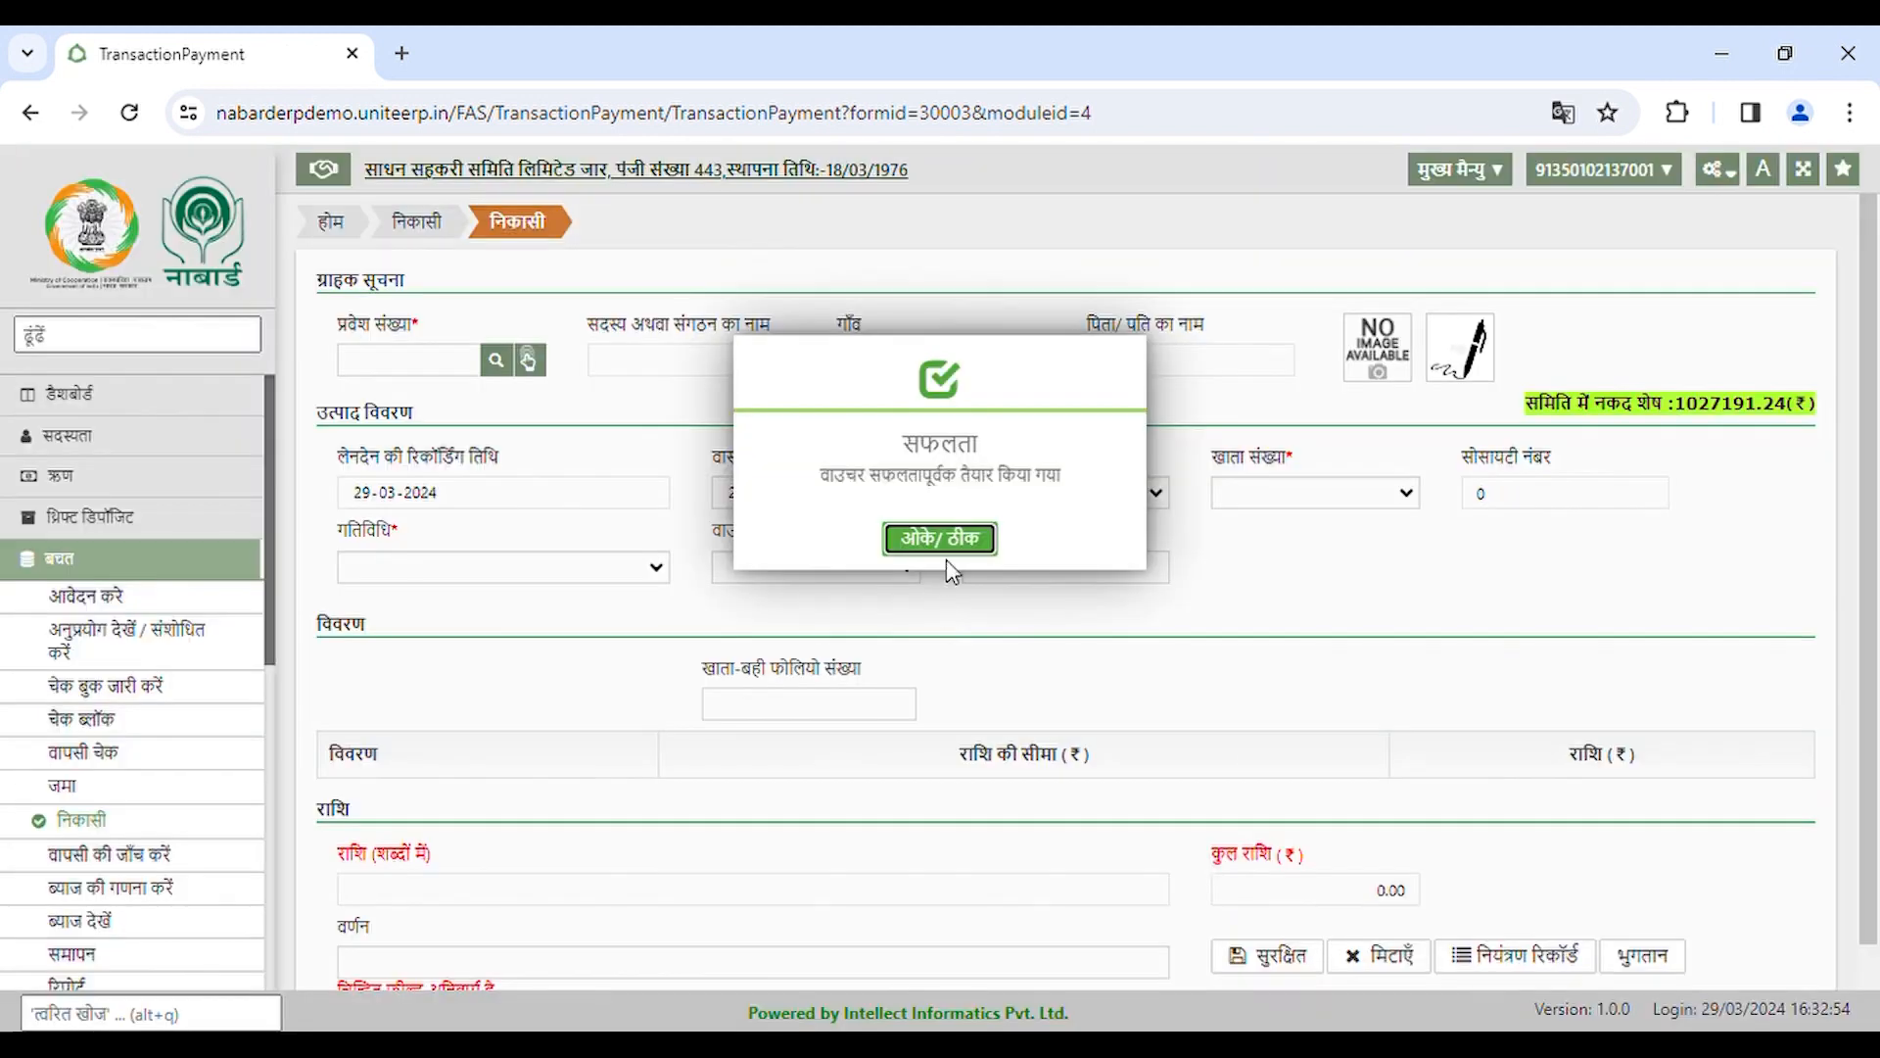
pyautogui.click(946, 541)
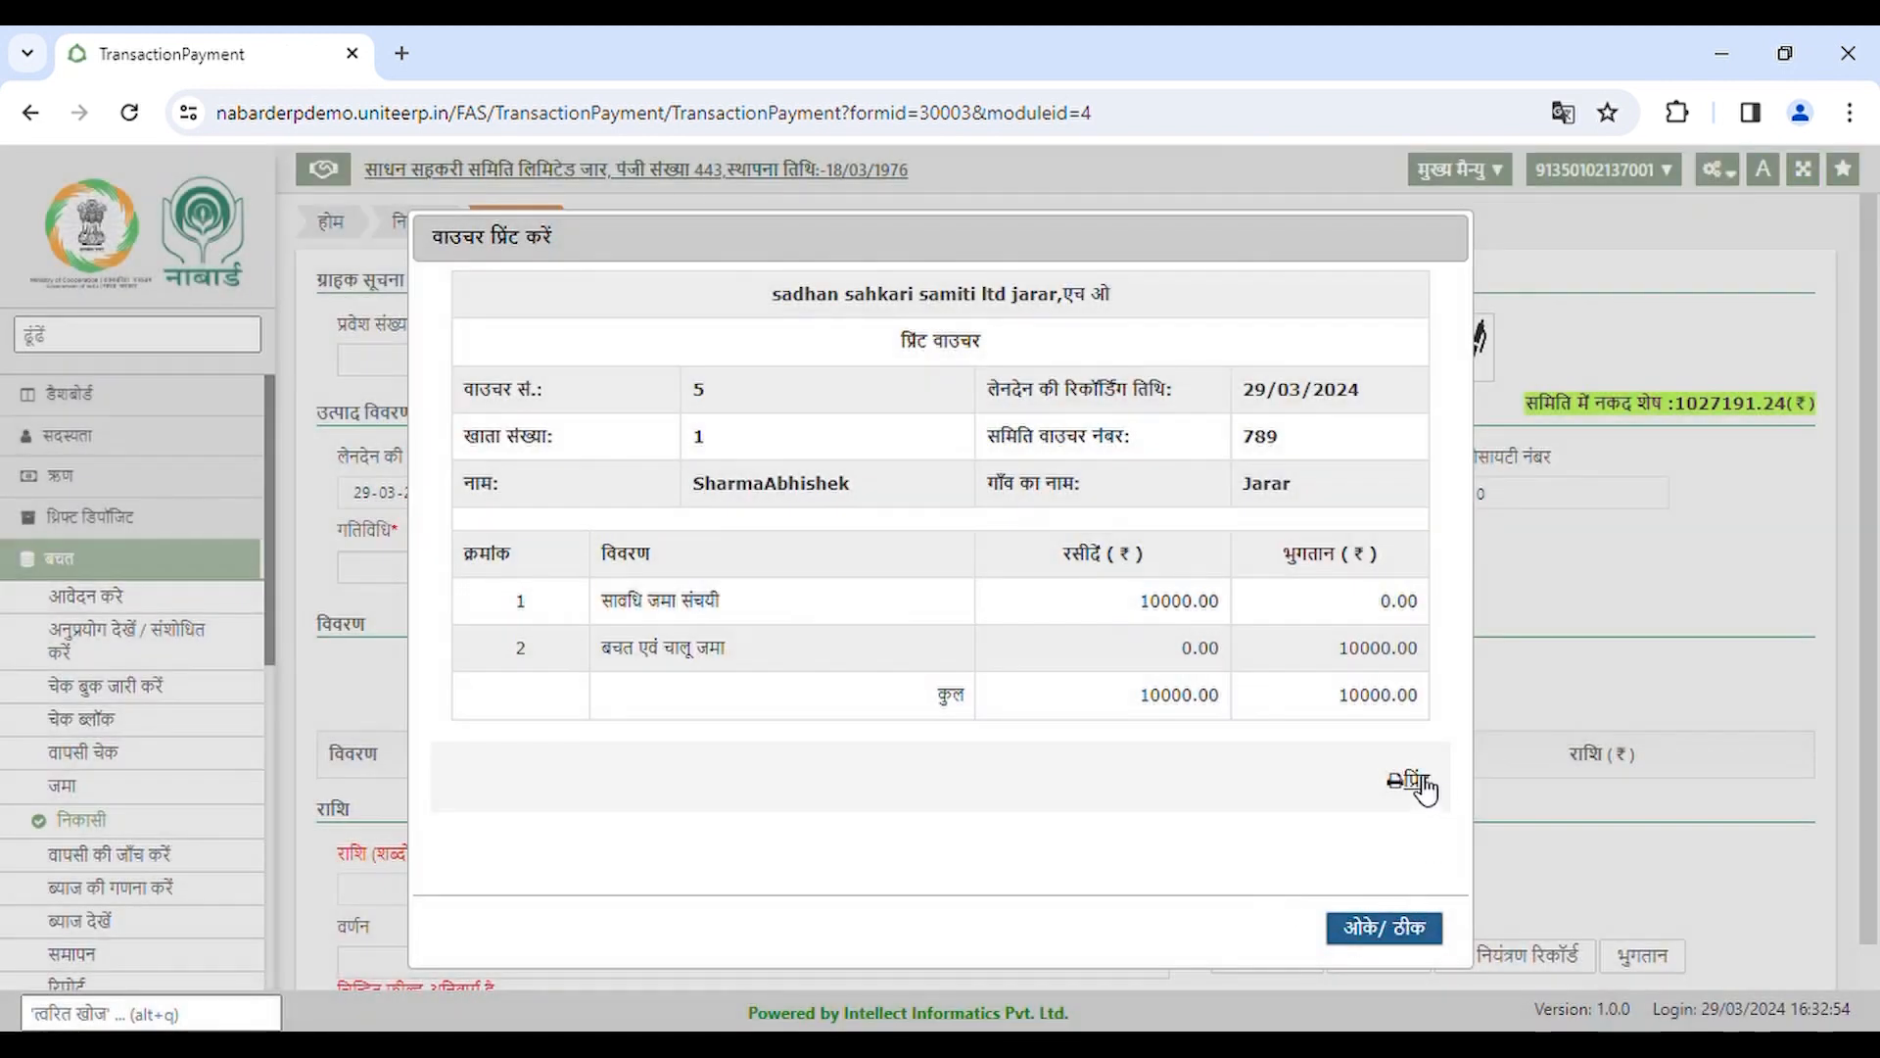
# - Open the printable transfer voucher, then close it and dismiss the voucher print dialog
pyautogui.click(1420, 783)
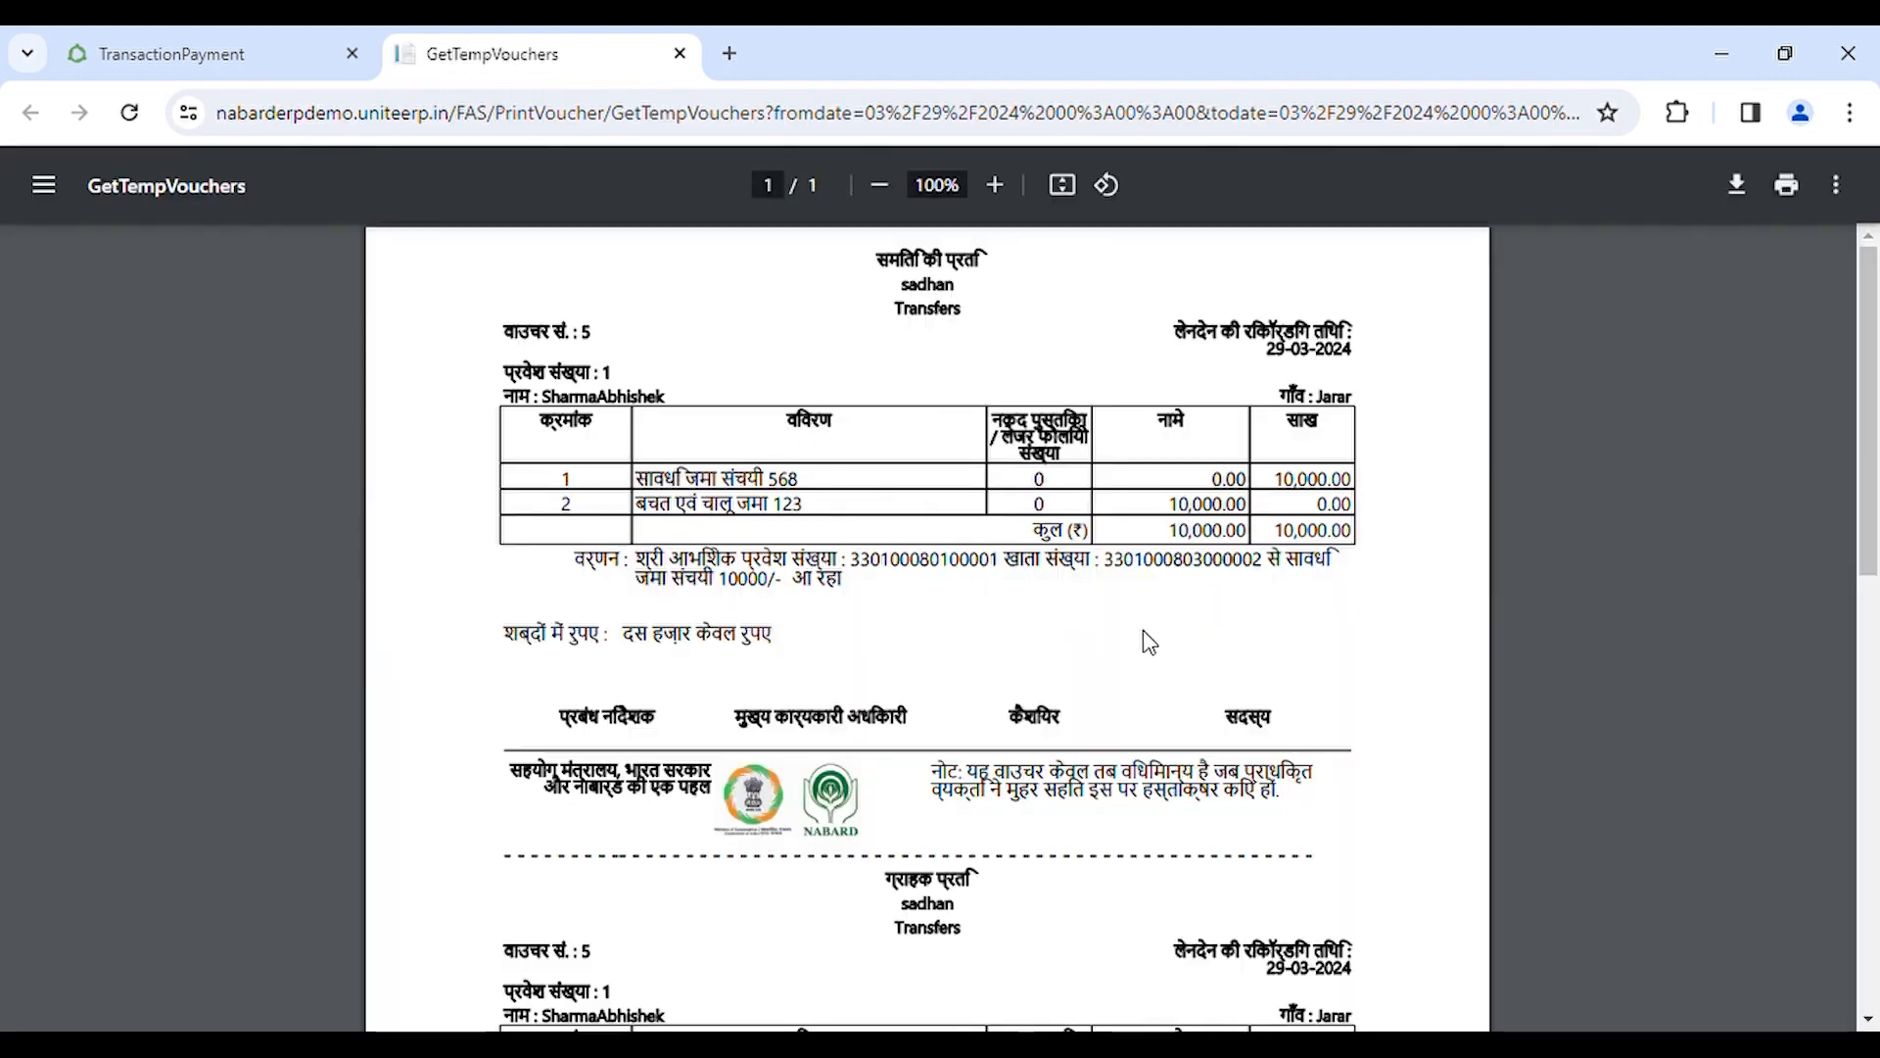
pyautogui.click(680, 54)
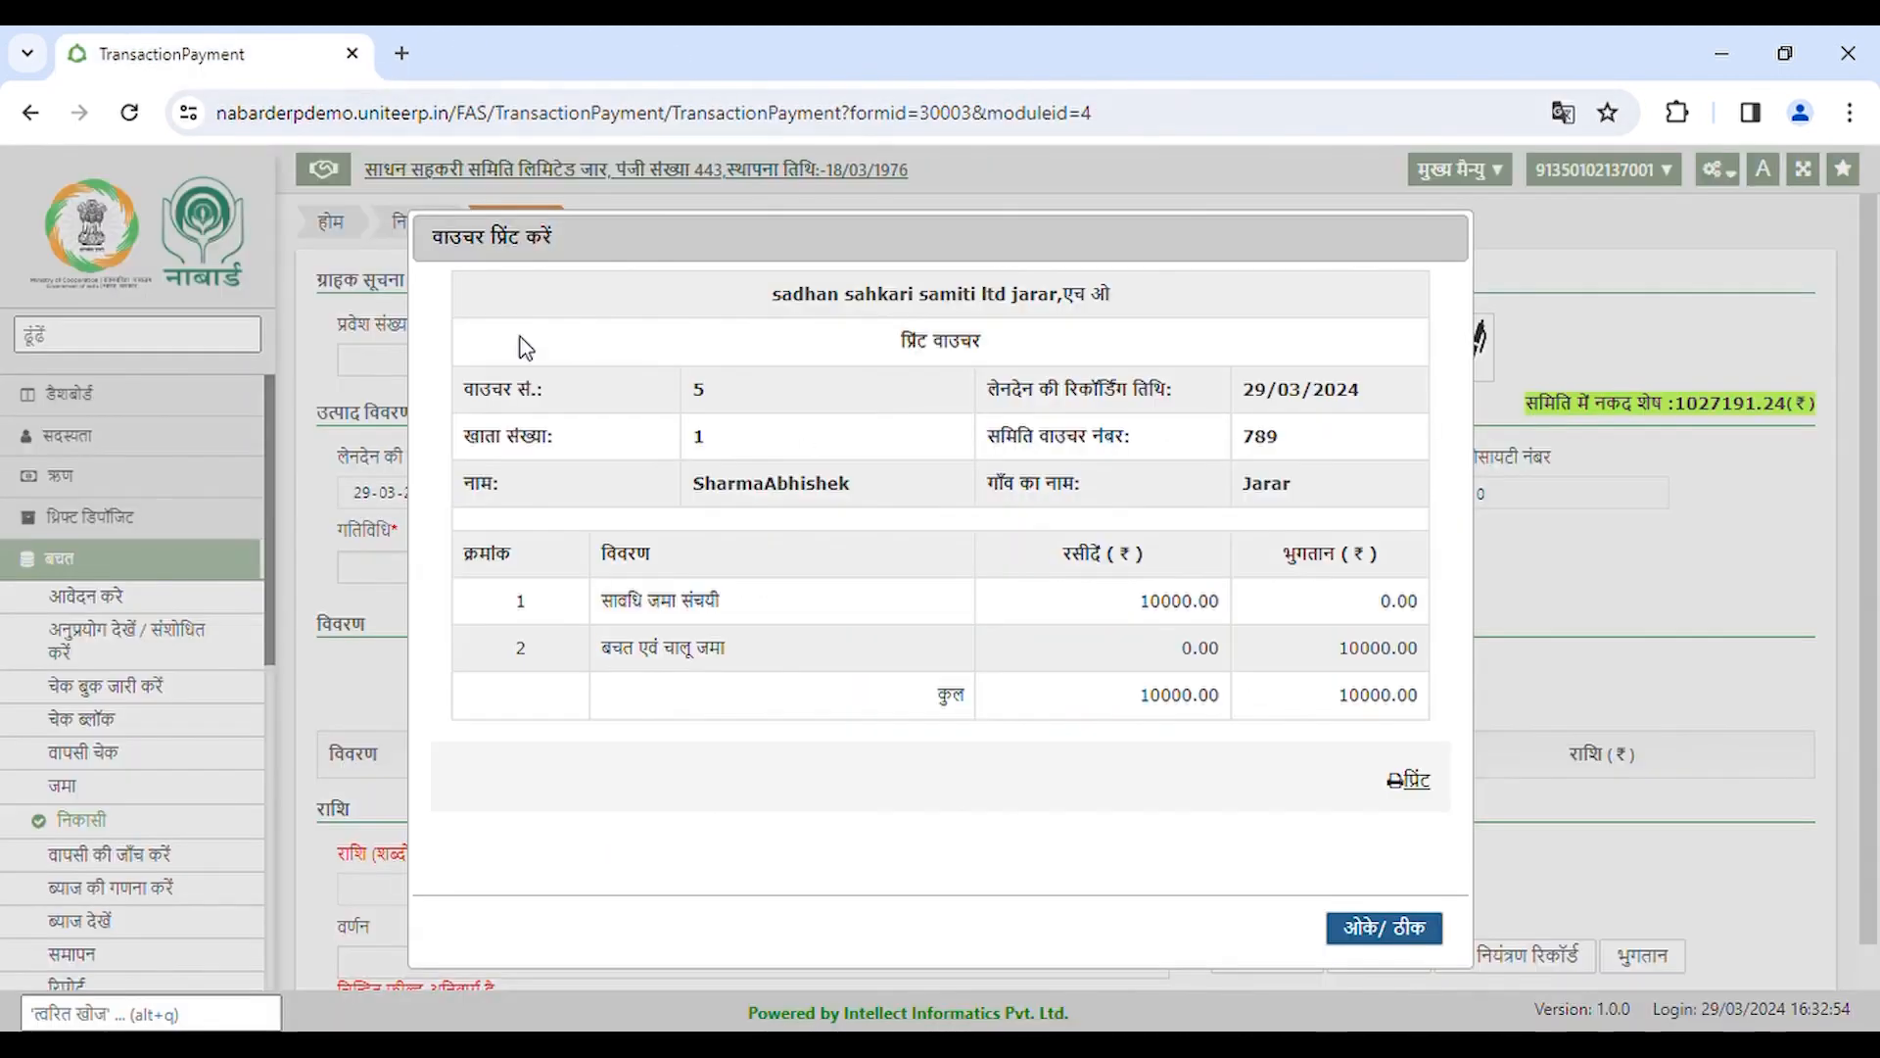
pyautogui.click(1383, 927)
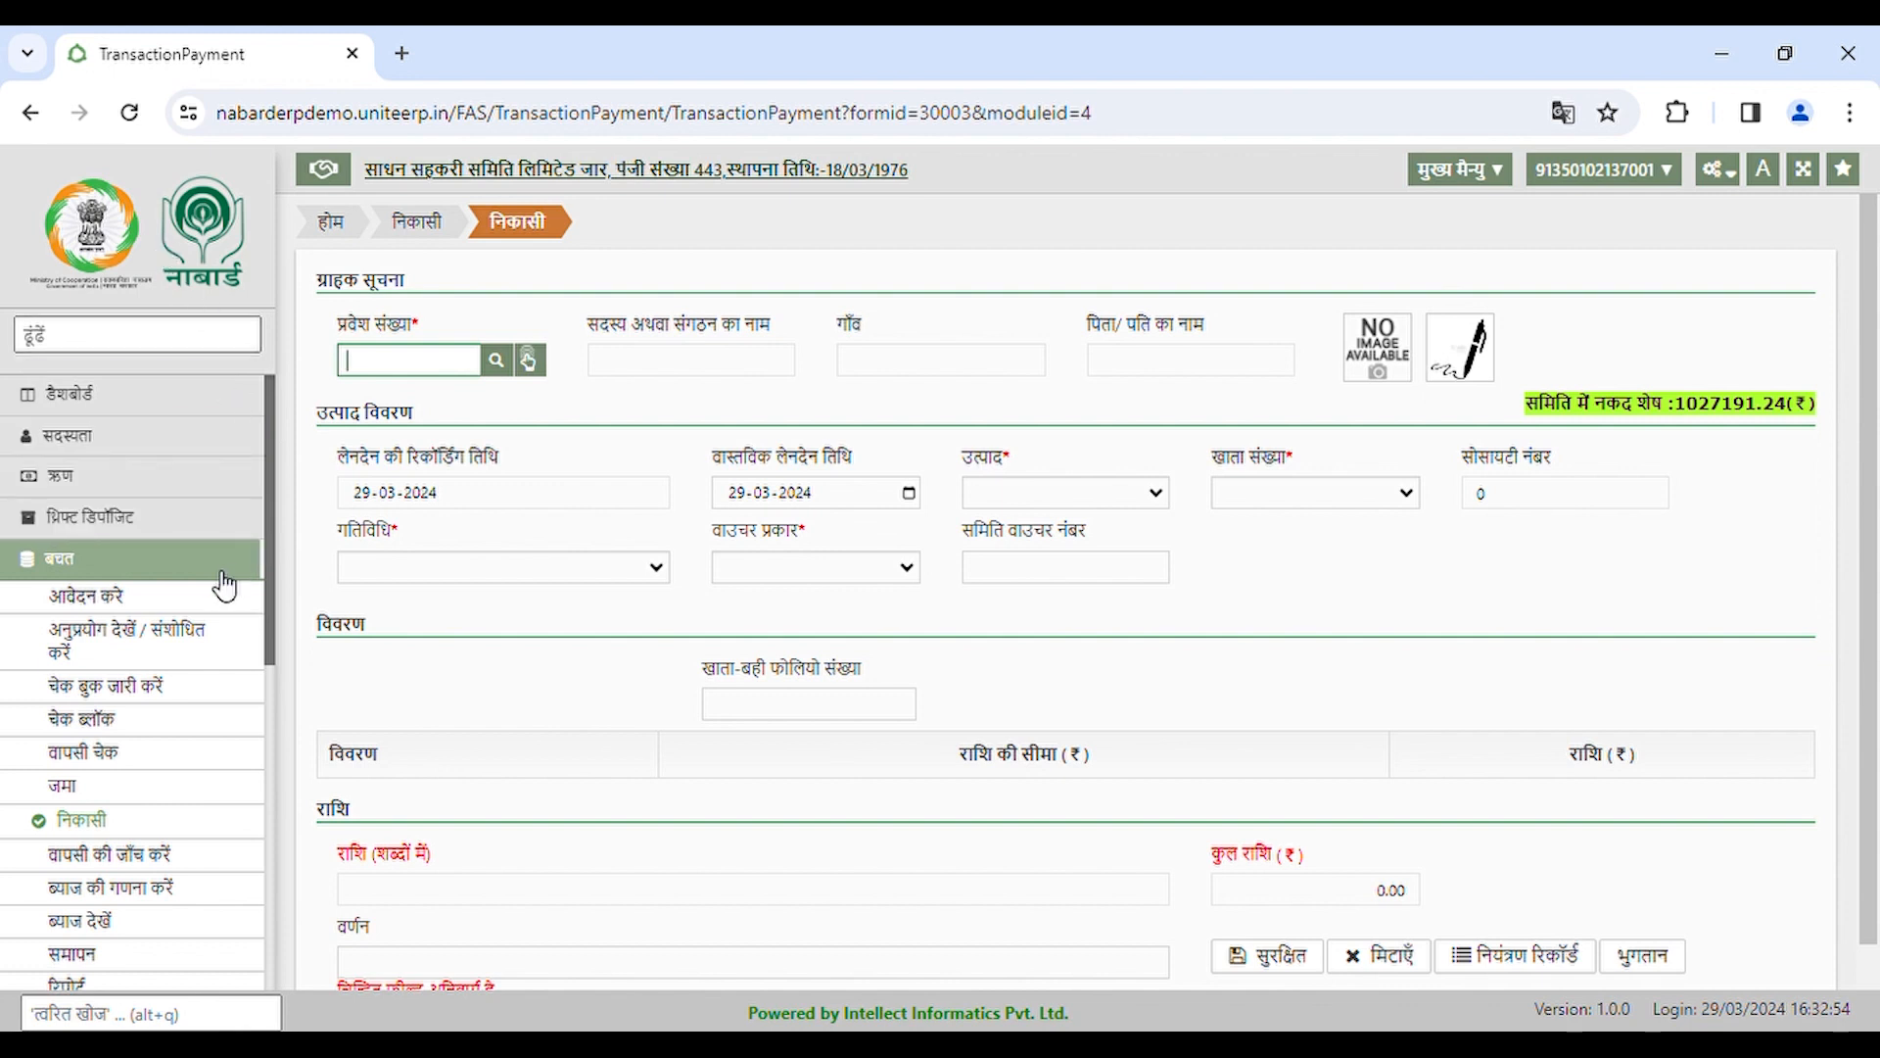
# - Start a new term deposit application for the member and choose टर्म डिपॉजिट नॉन कमुमेंट as the product
pyautogui.scroll(-4, 224, 585)
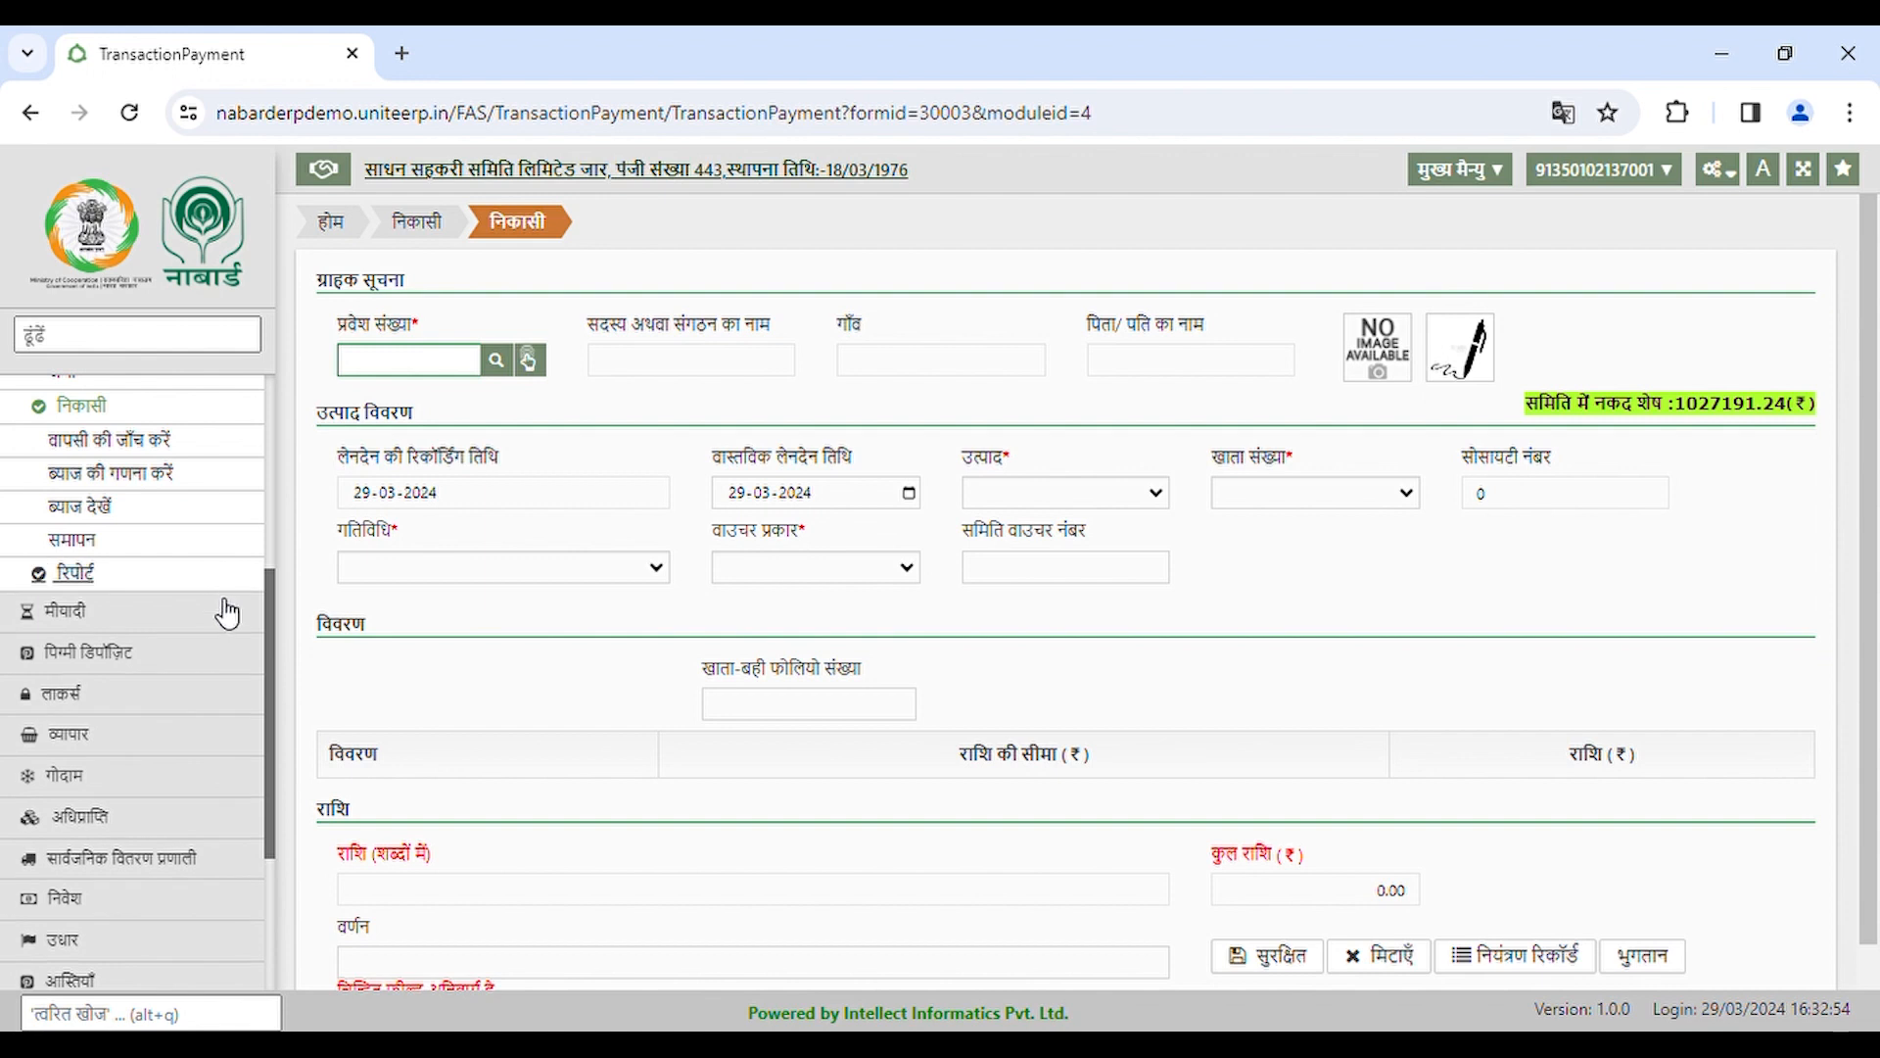
pyautogui.click(93, 626)
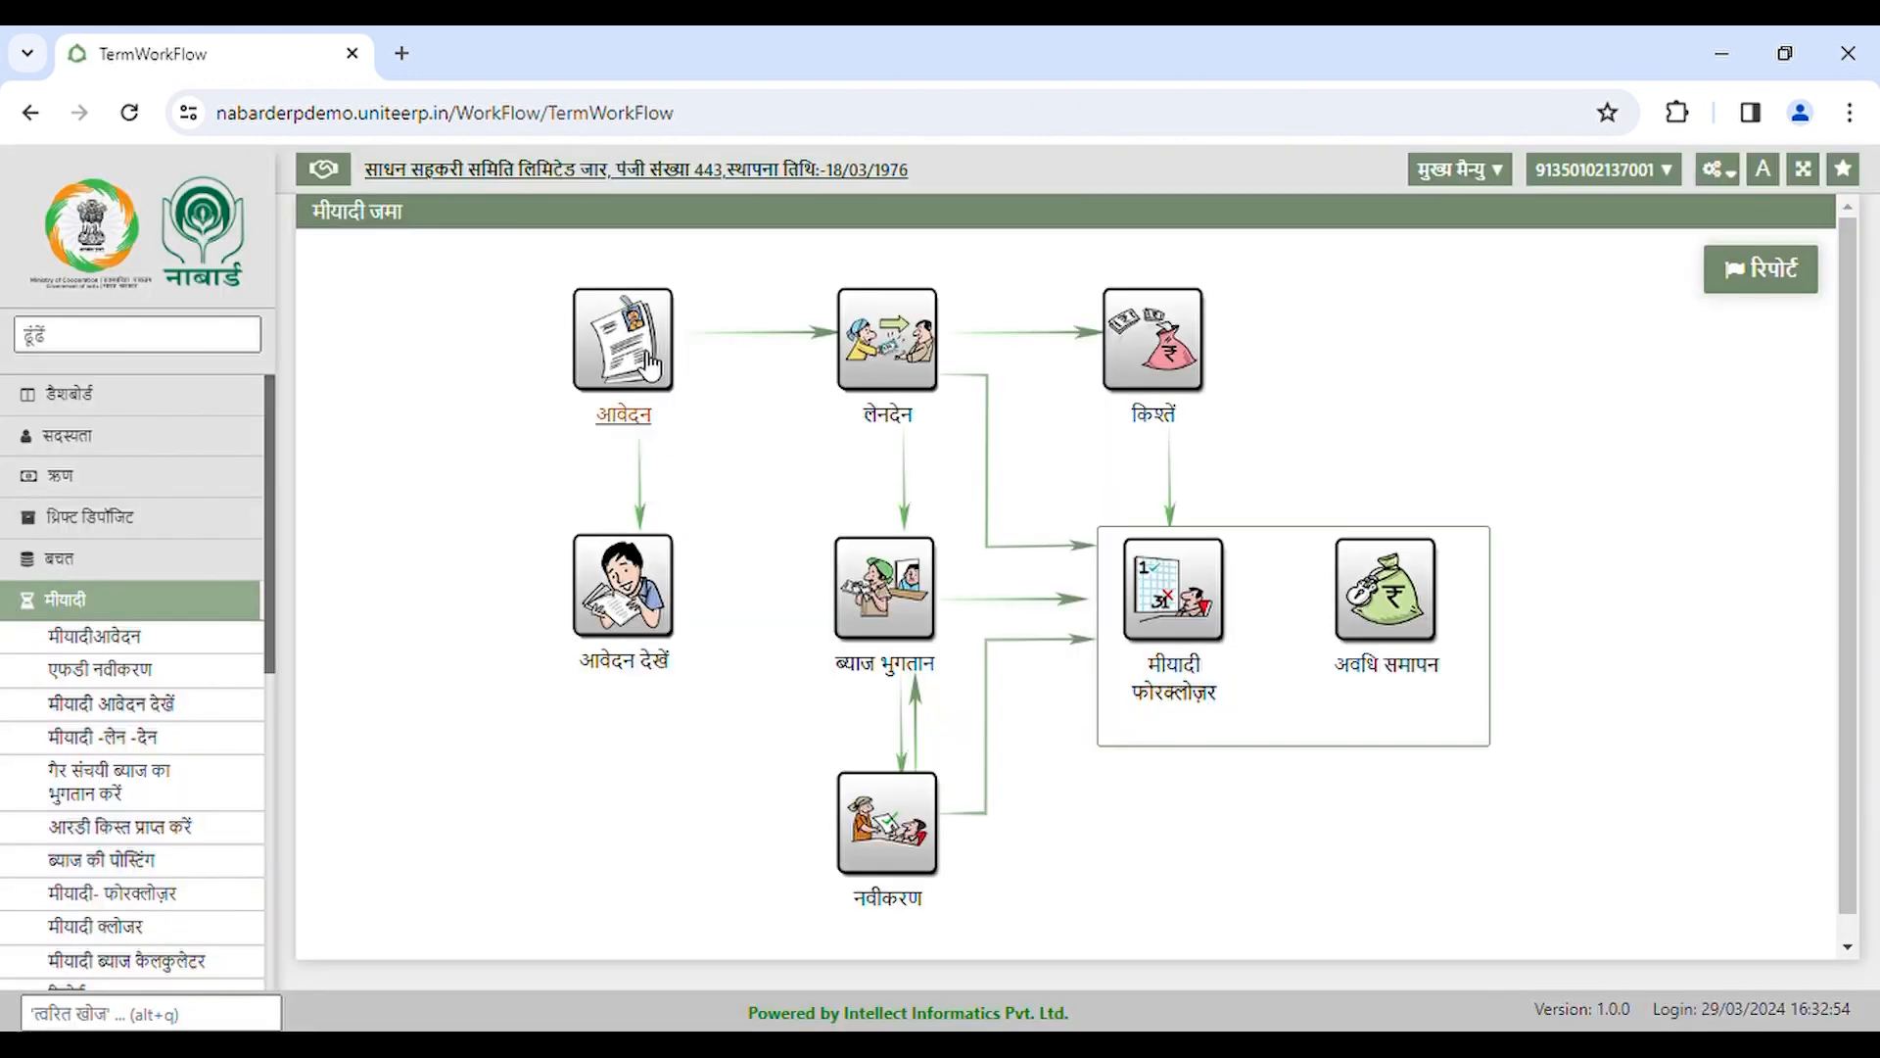
pyautogui.click(650, 366)
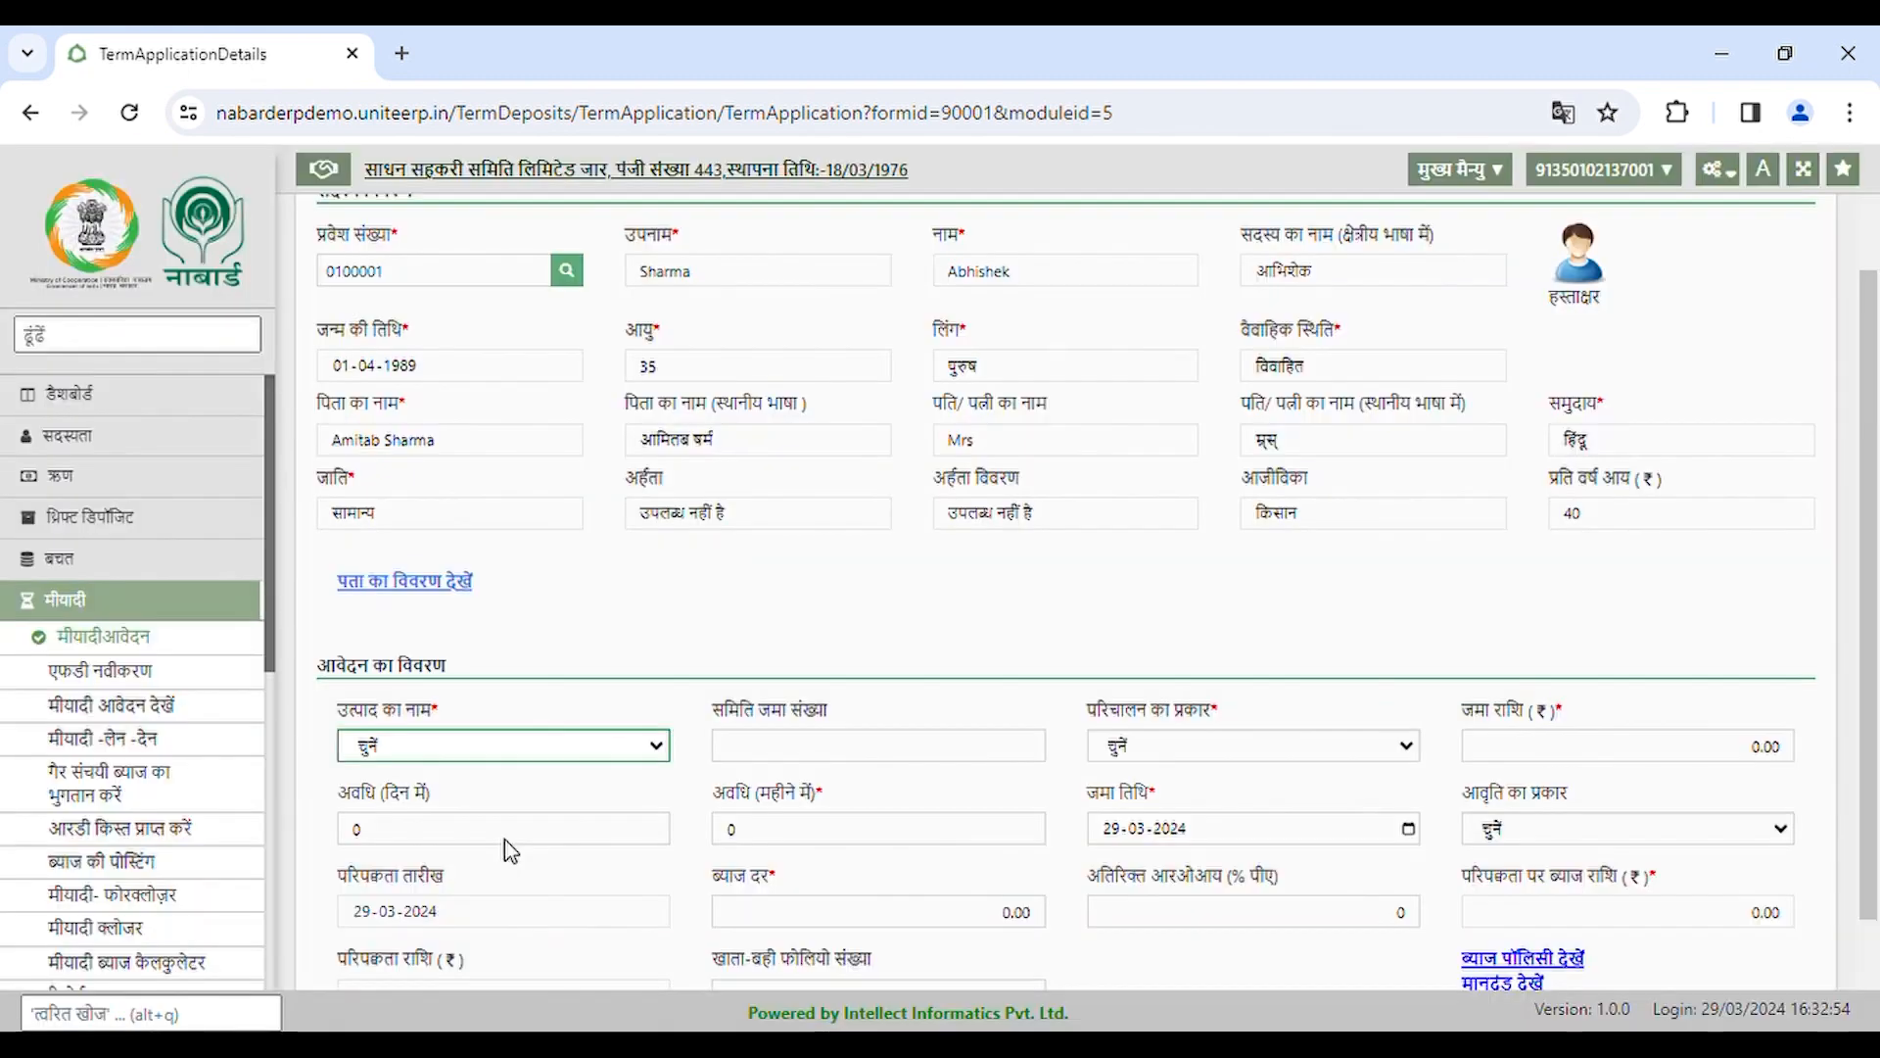
pyautogui.press('Down')
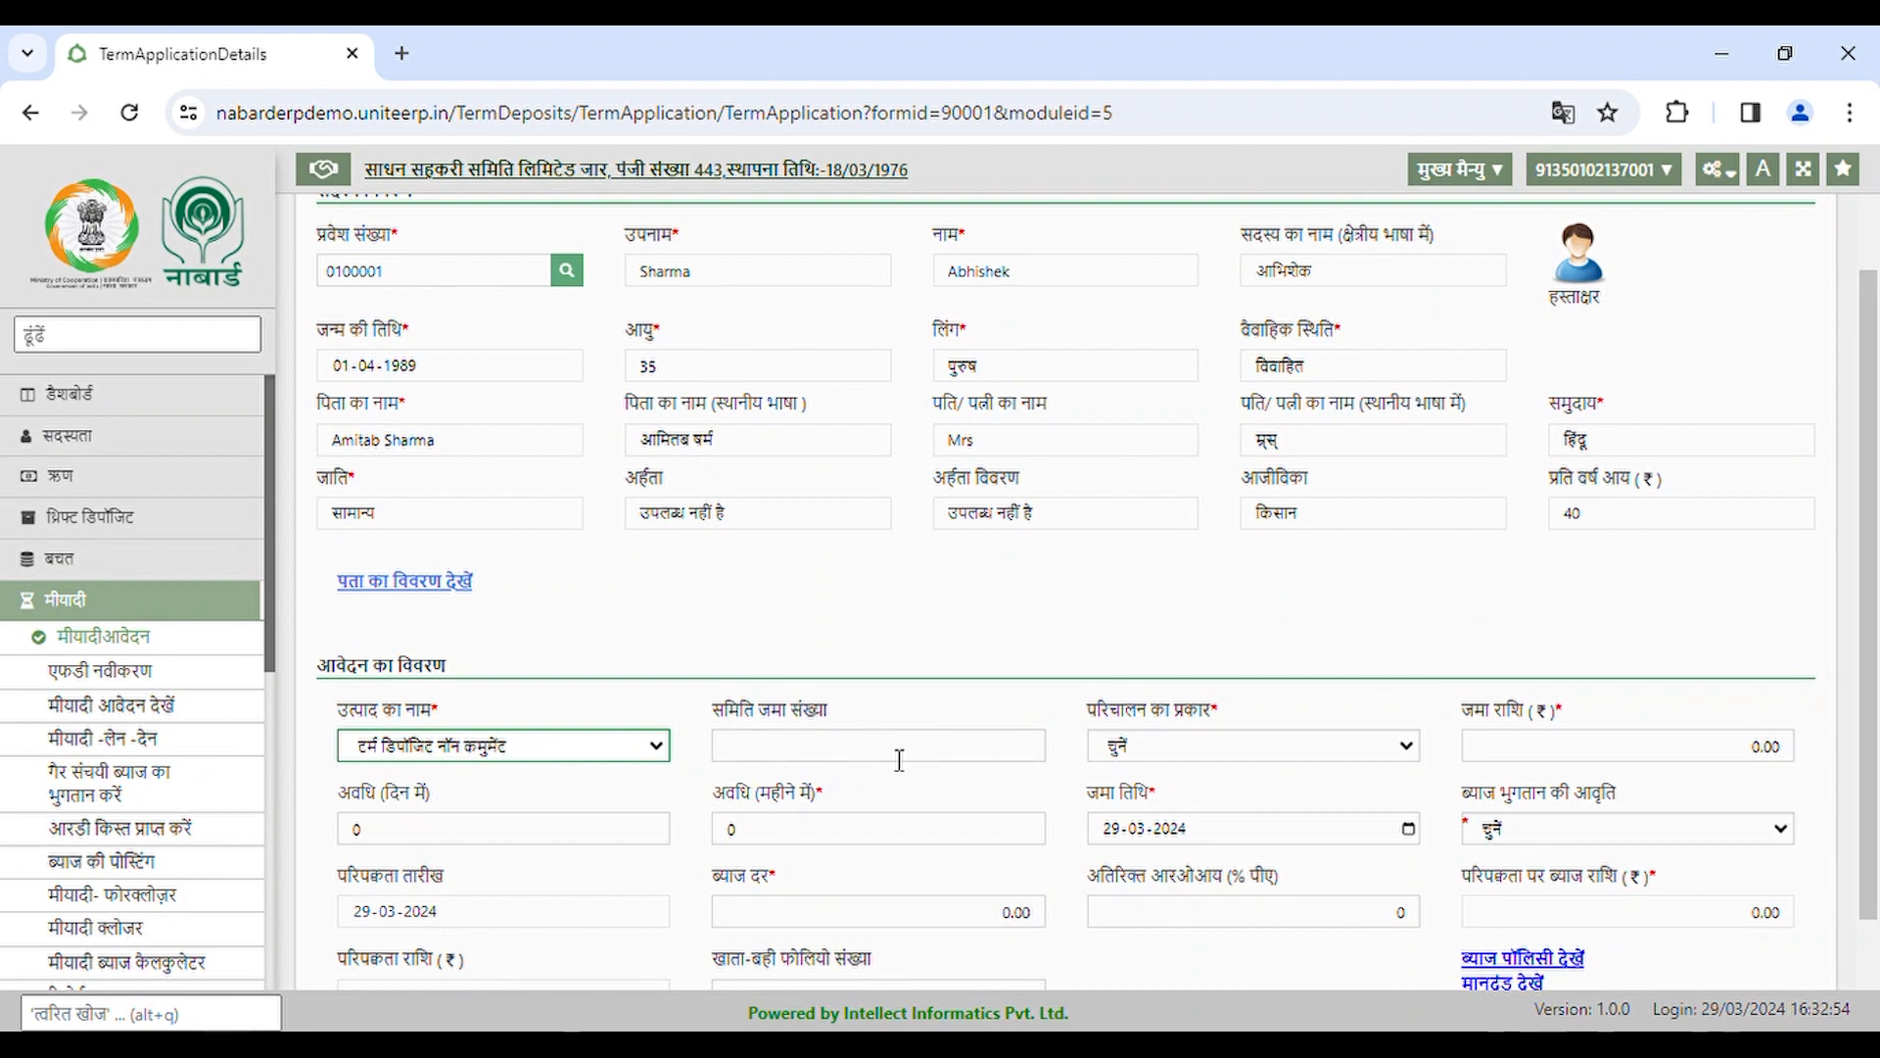
# - Enter the society deposit number, set the operation type to अकेला and the deposit amount to 10000
pyautogui.click(895, 759)
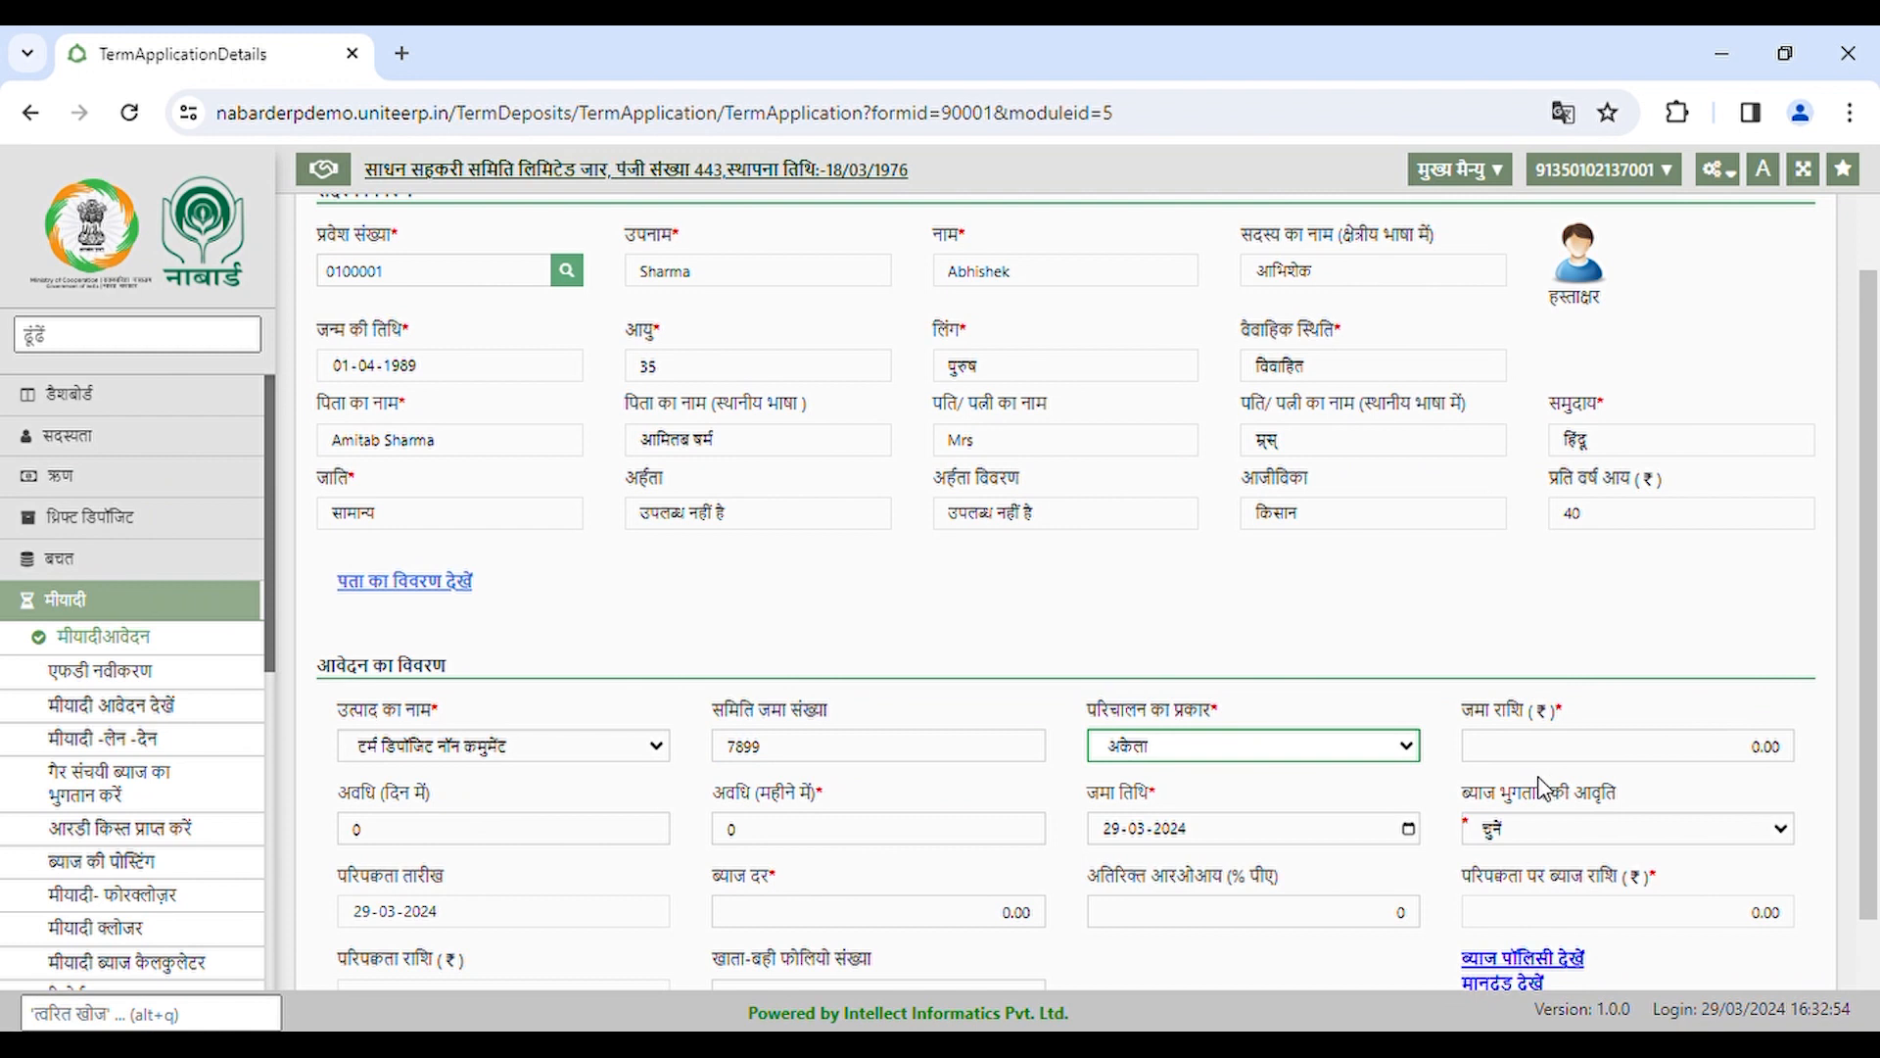
pyautogui.click(1631, 751)
pyautogui.write('10000')
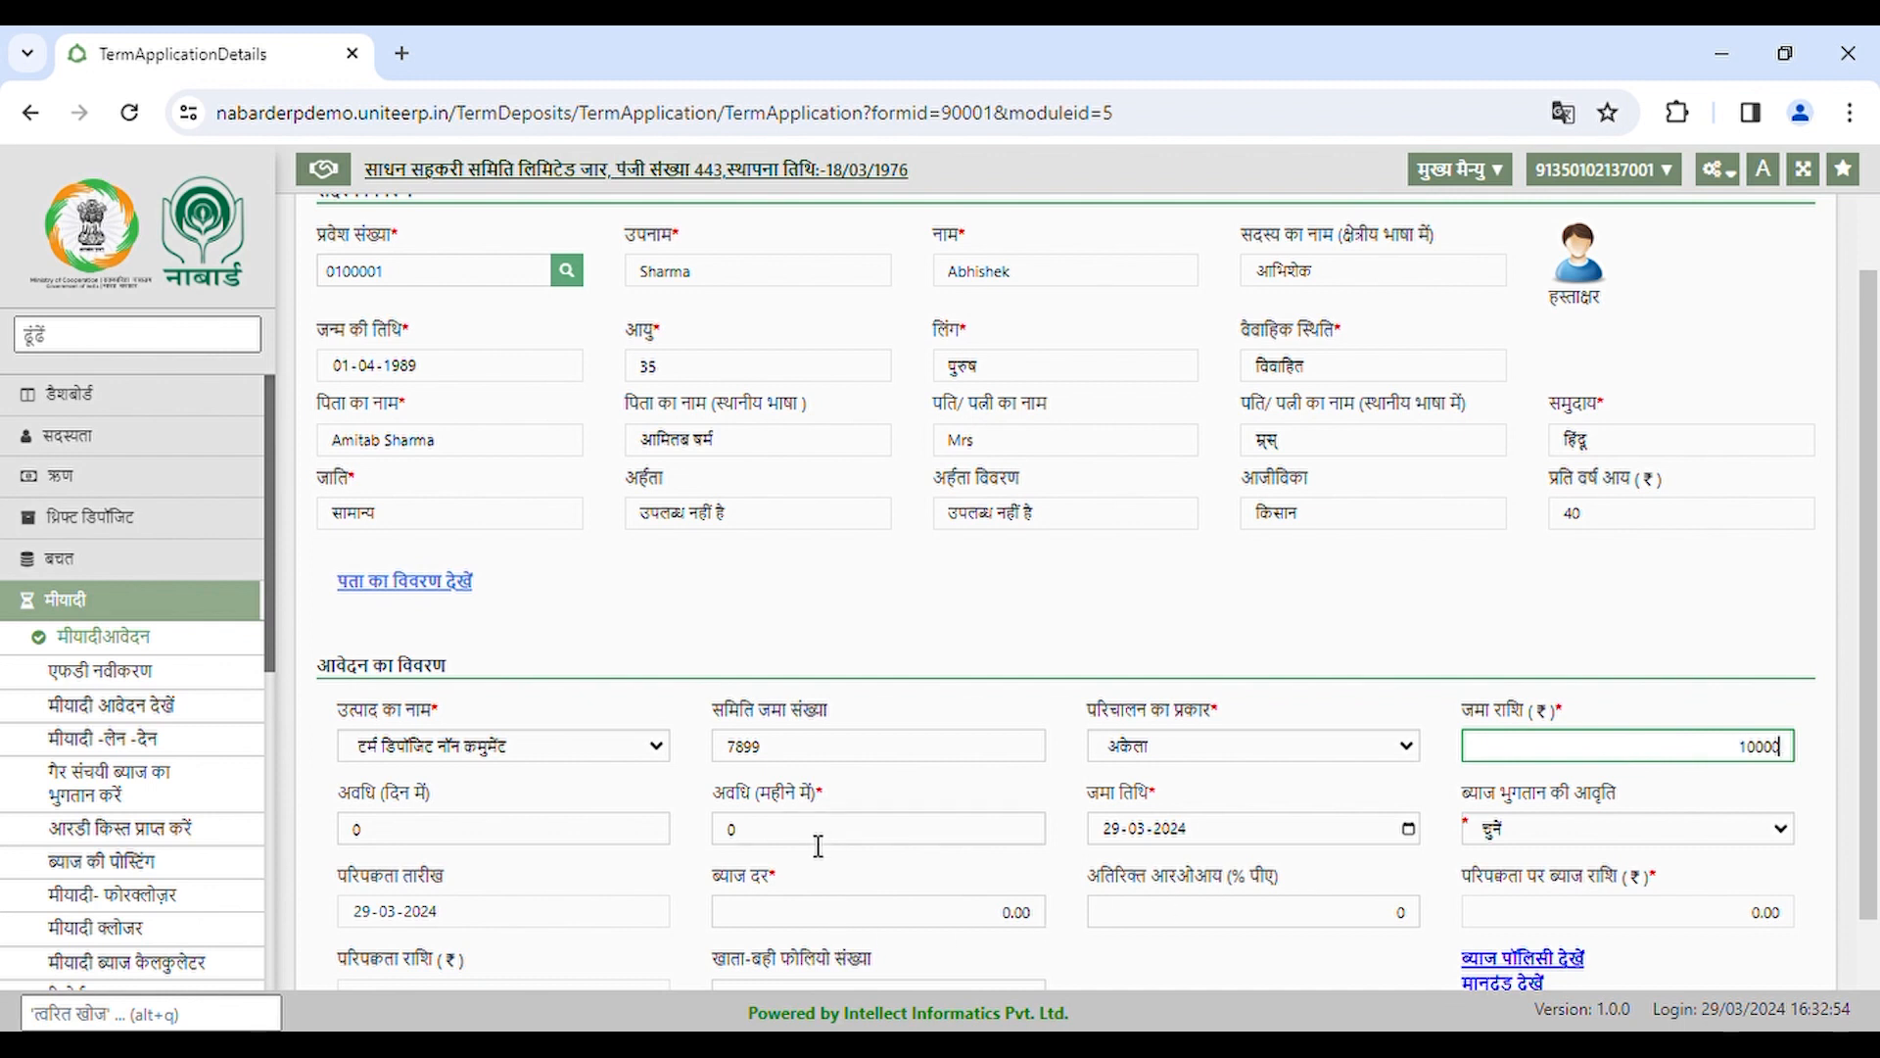
# - Set the deposit period to 12 months, leaving the period in days at 0
pyautogui.click(546, 827)
pyautogui.click(769, 842)
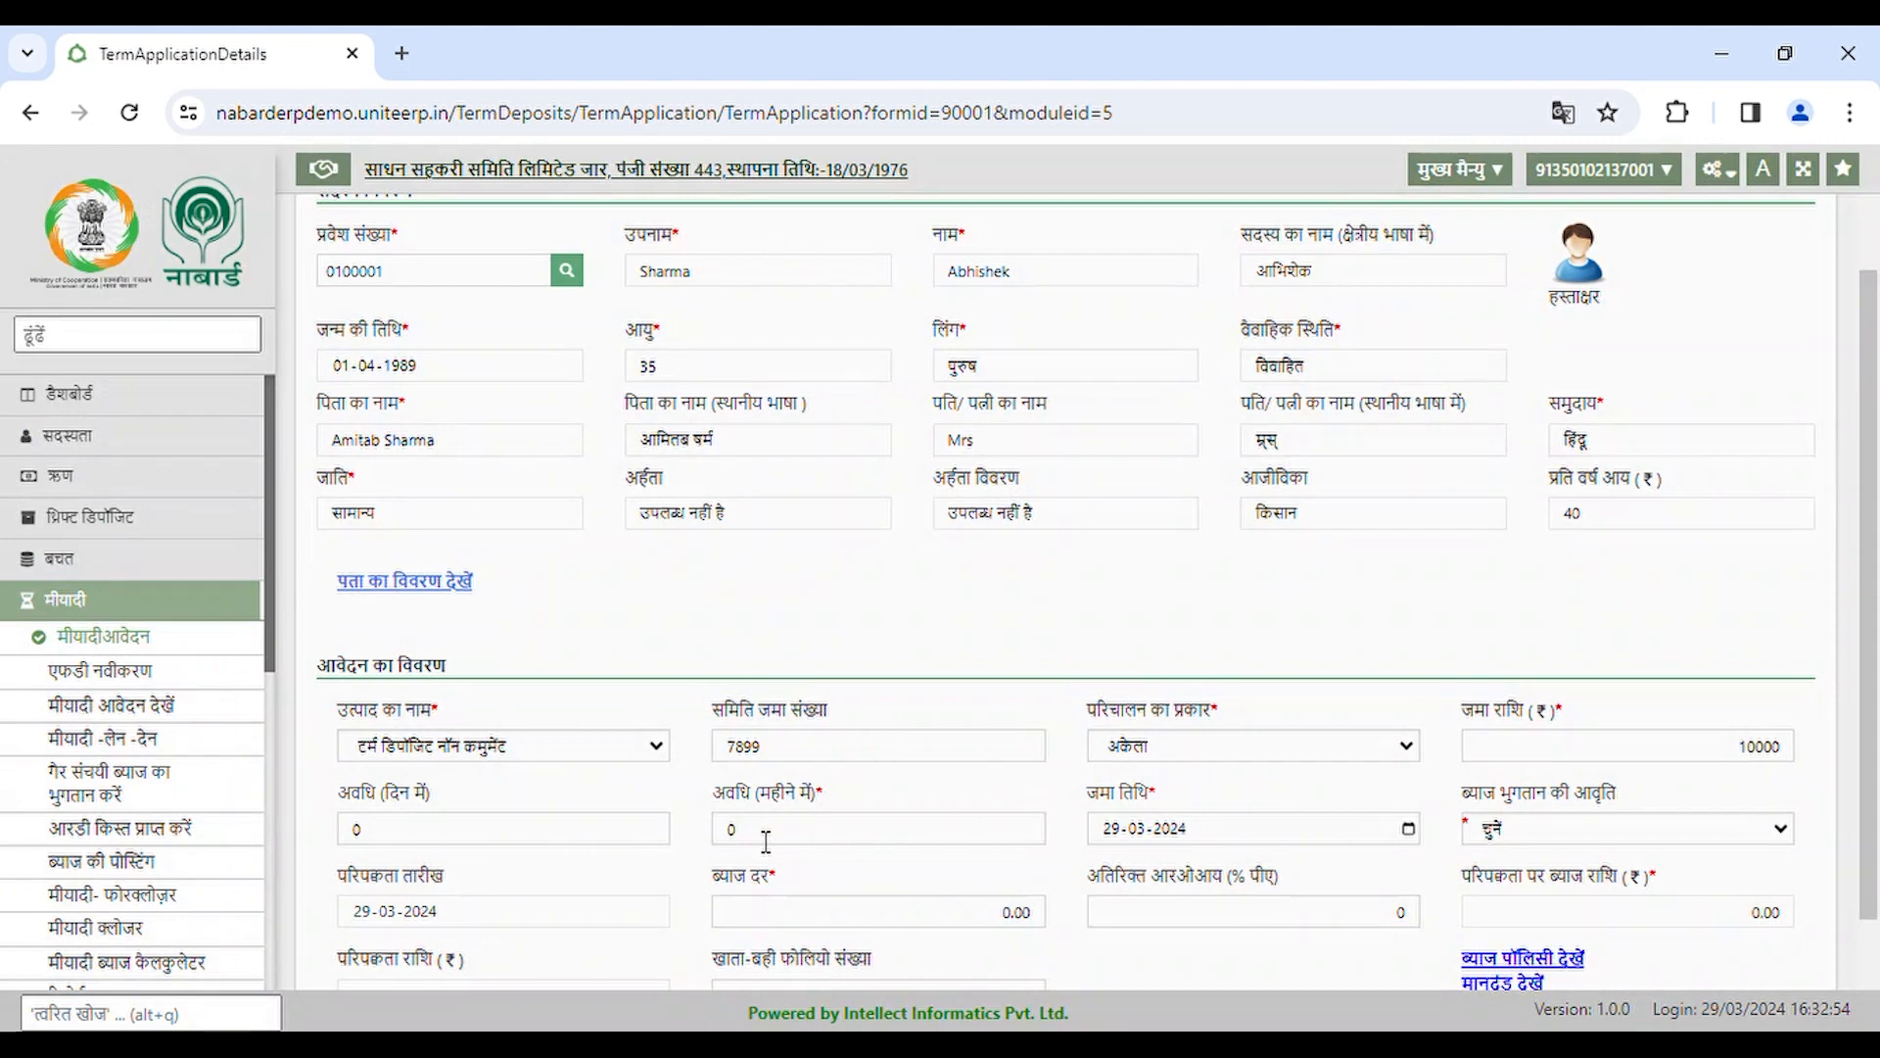
pyautogui.click(762, 837)
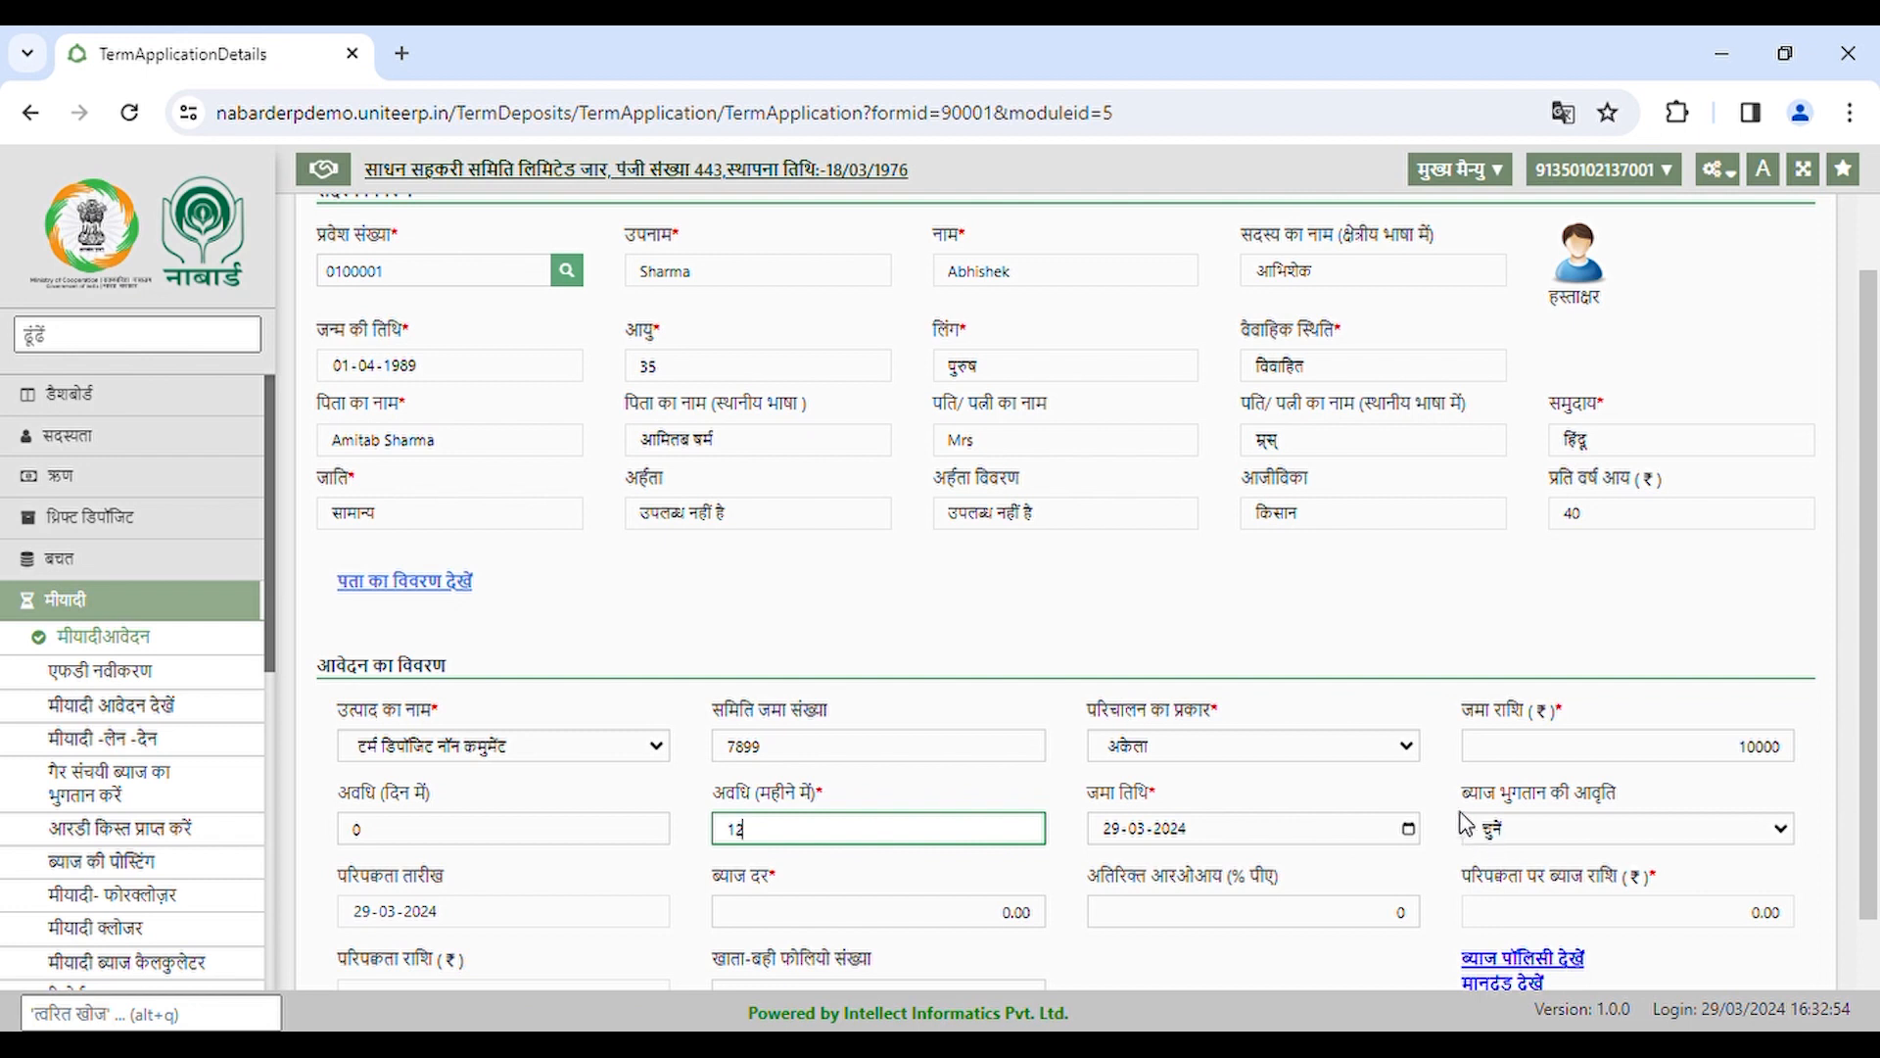
pyautogui.click(1410, 794)
pyautogui.scroll(-2, 1410, 773)
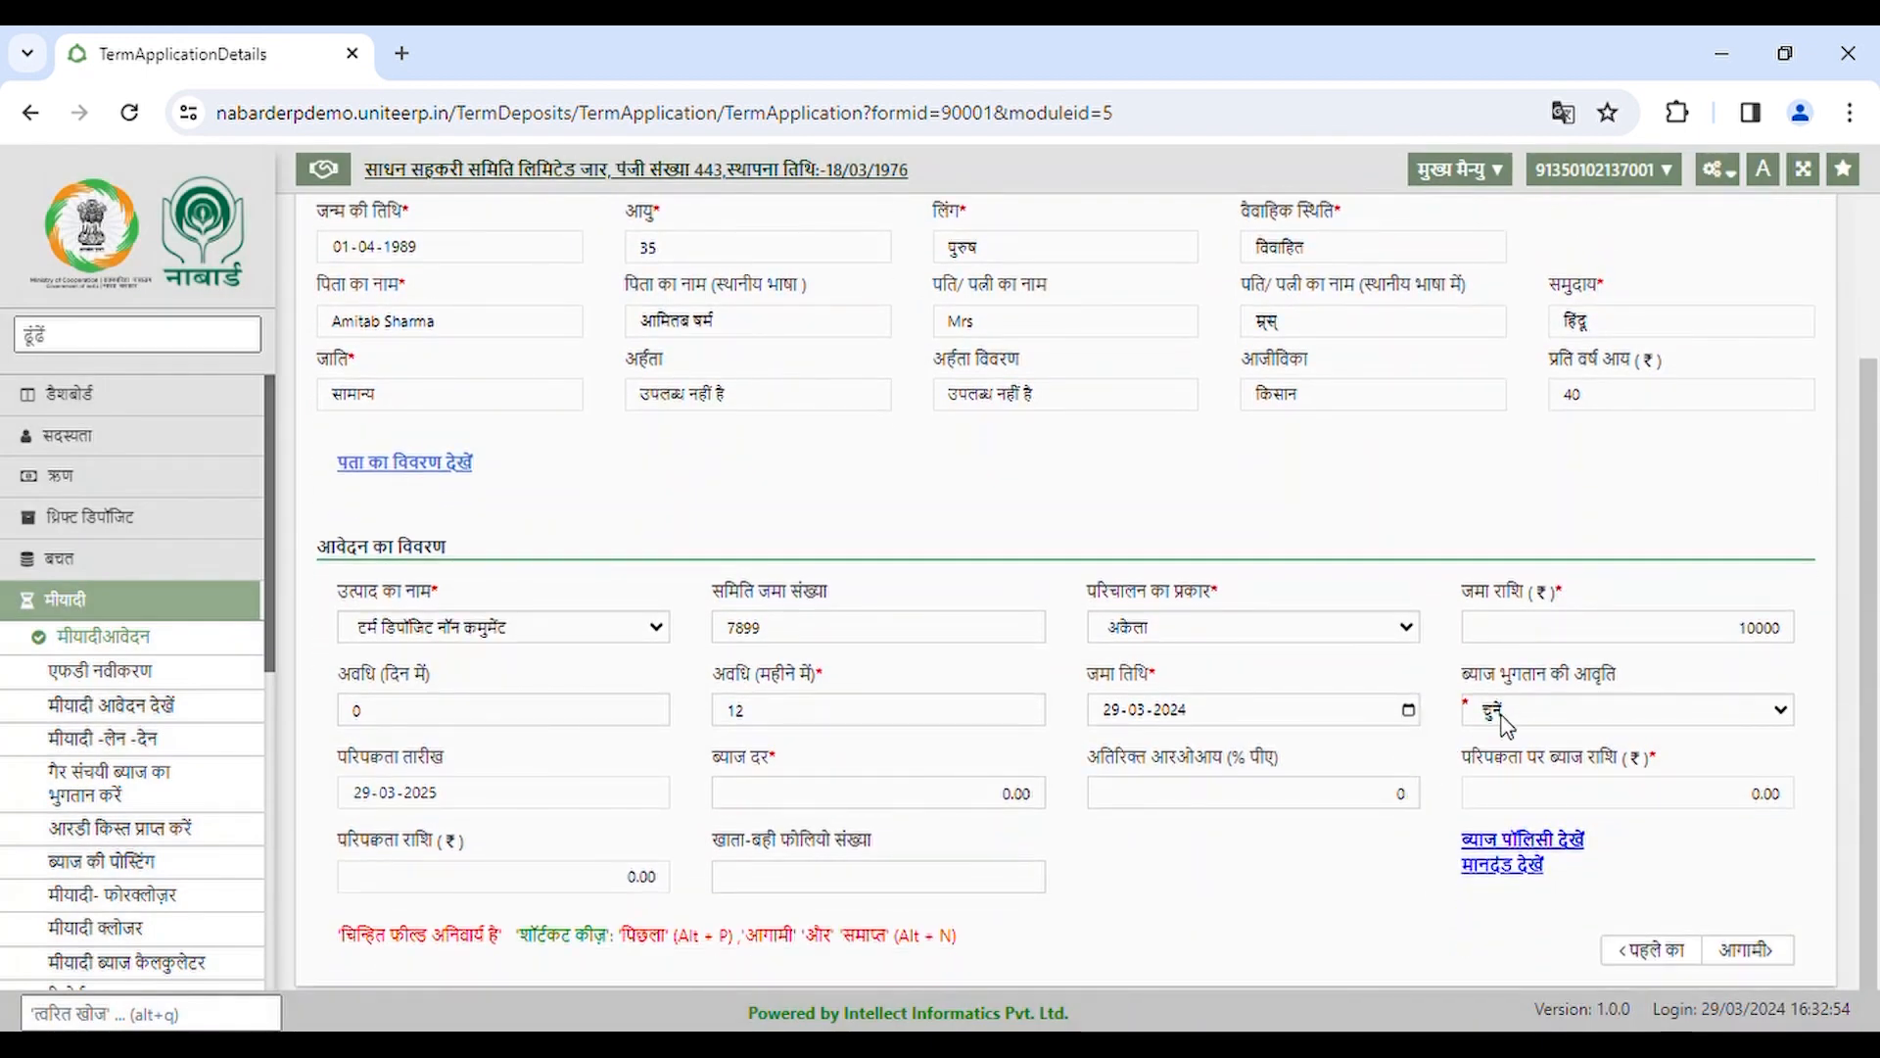
# - Set the interest payment frequency to बंद करने का समय and the interest rate to 5.50
pyautogui.click(1505, 724)
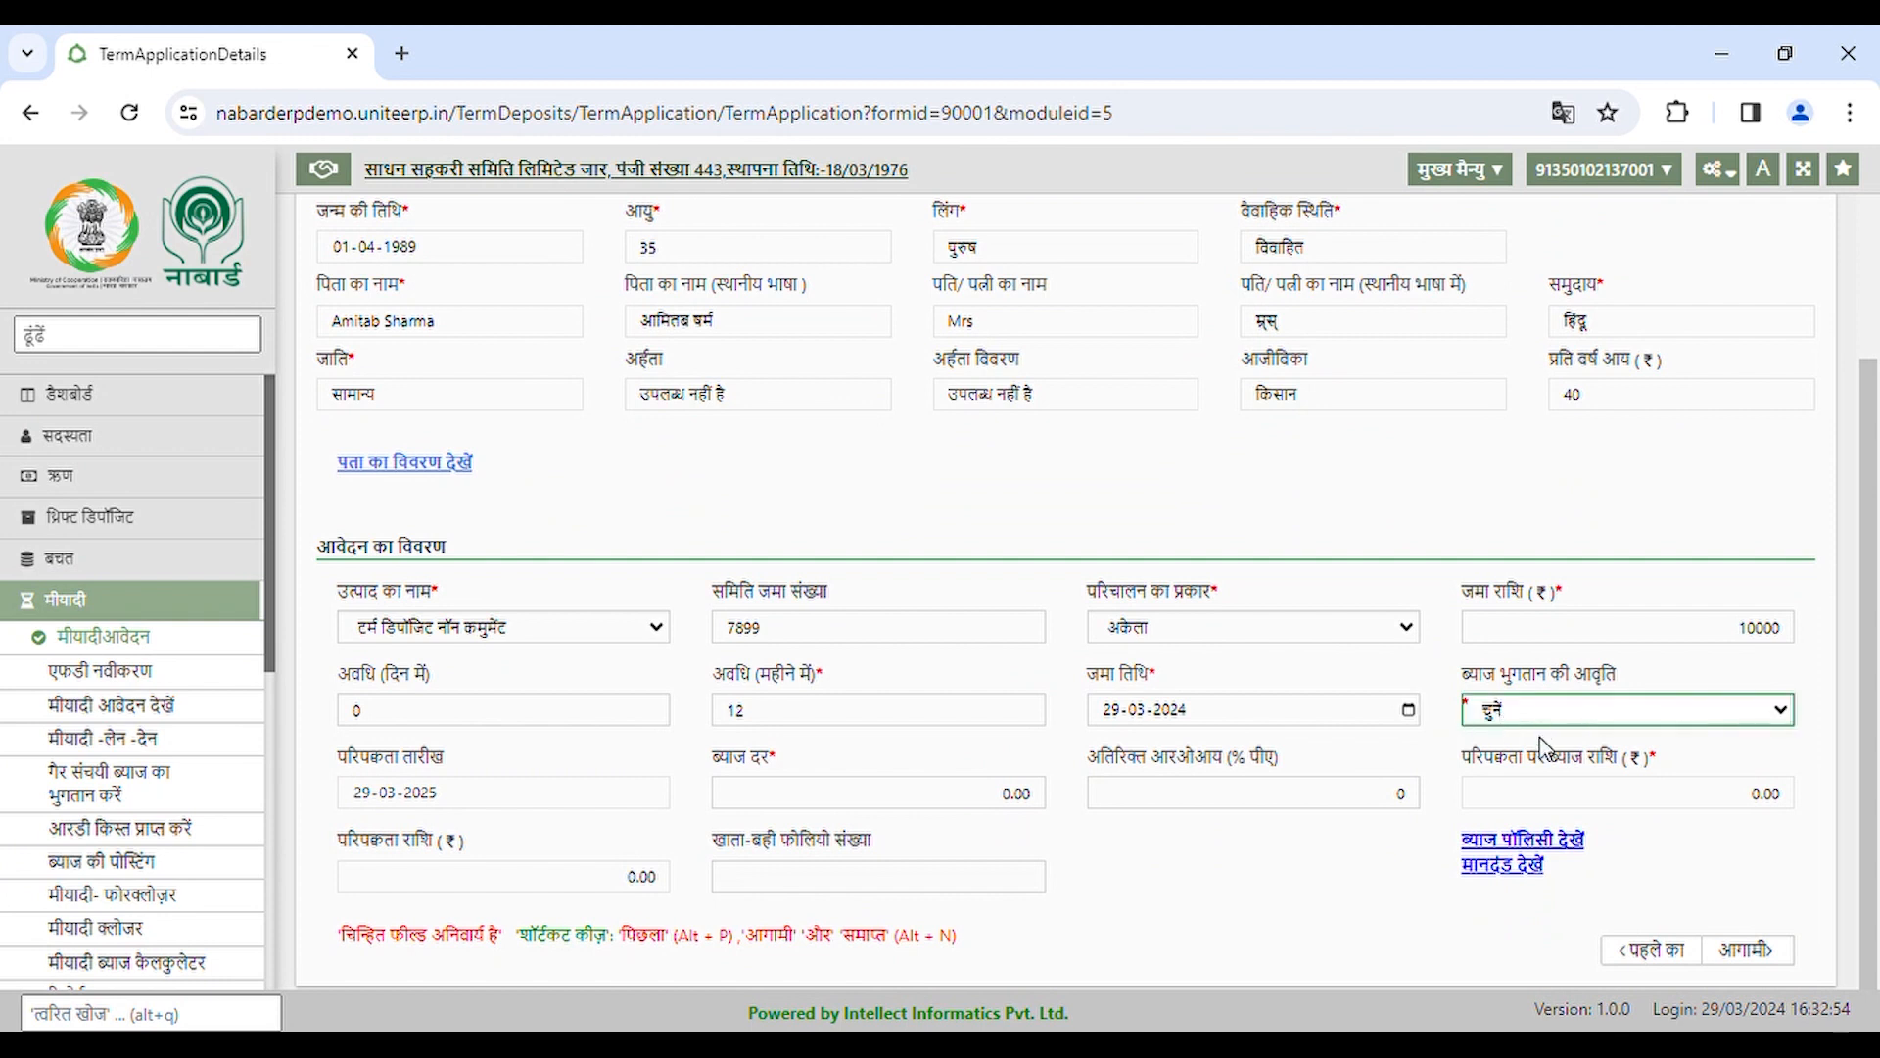
pyautogui.click(871, 794)
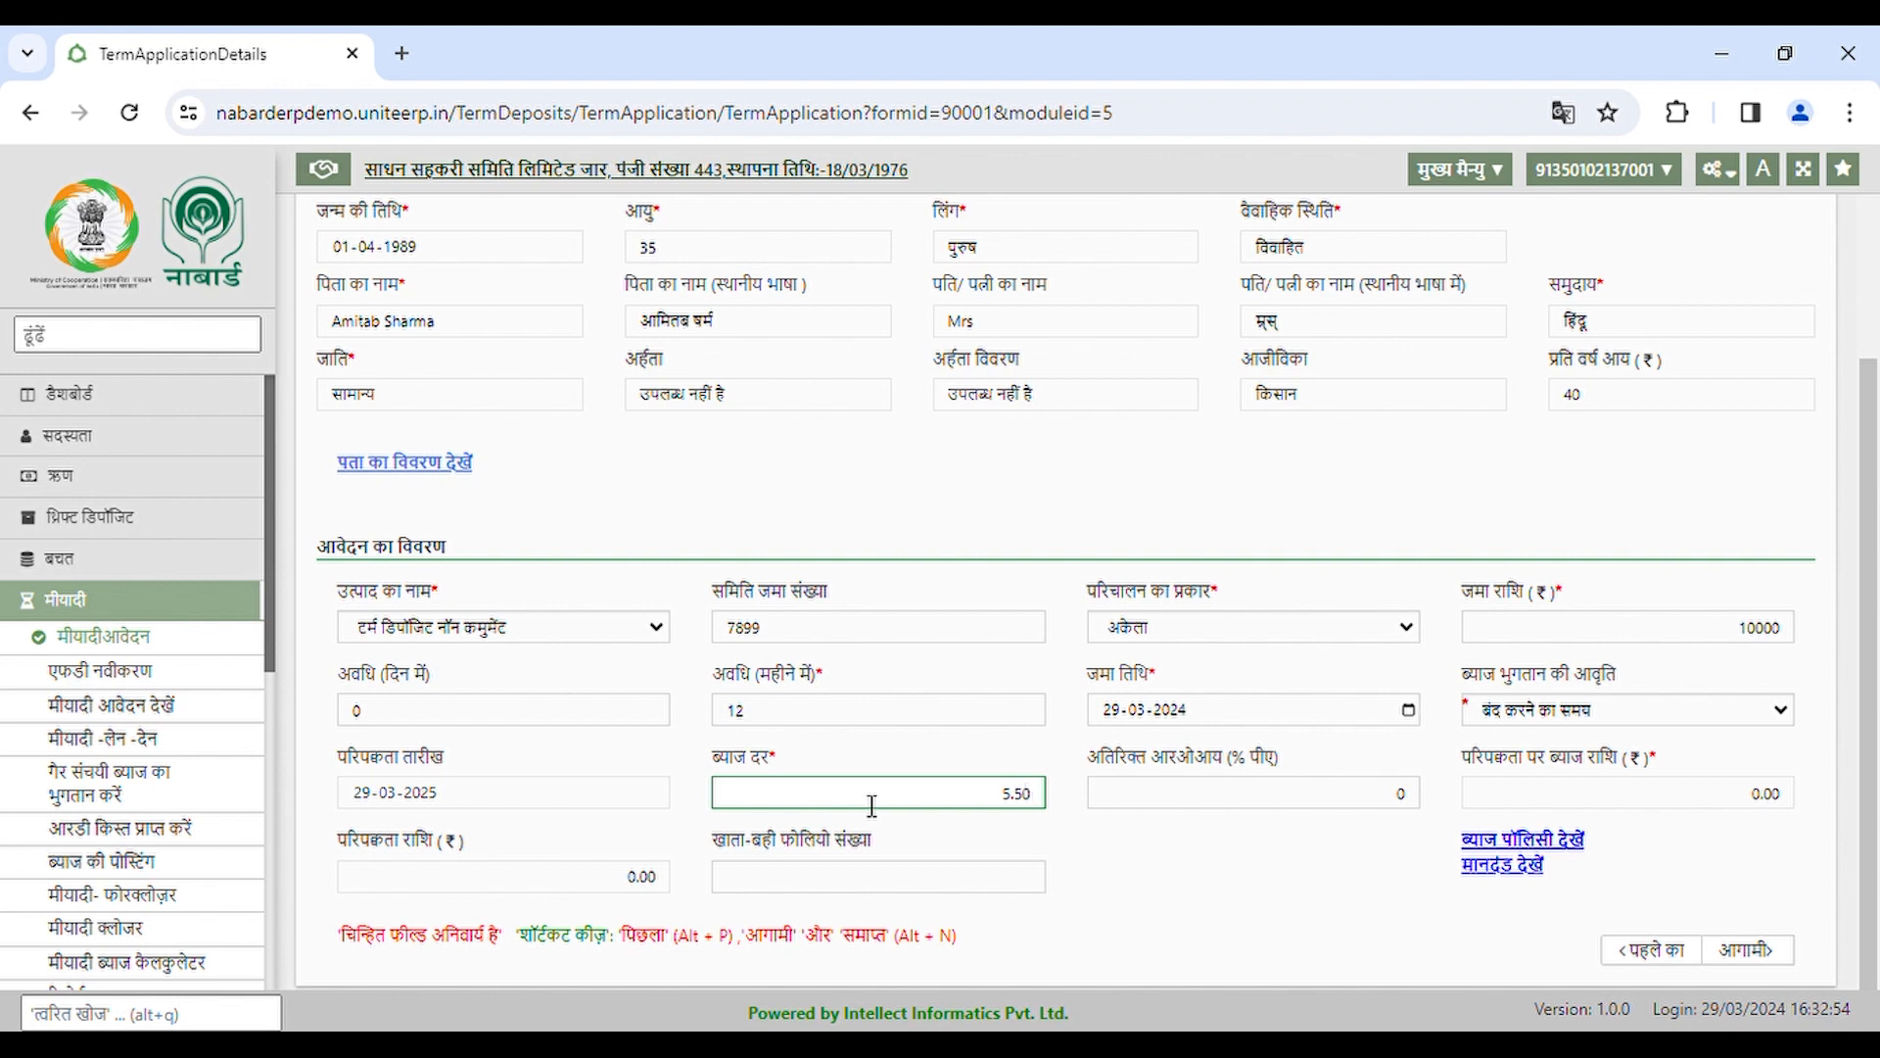
pyautogui.press('Tab')
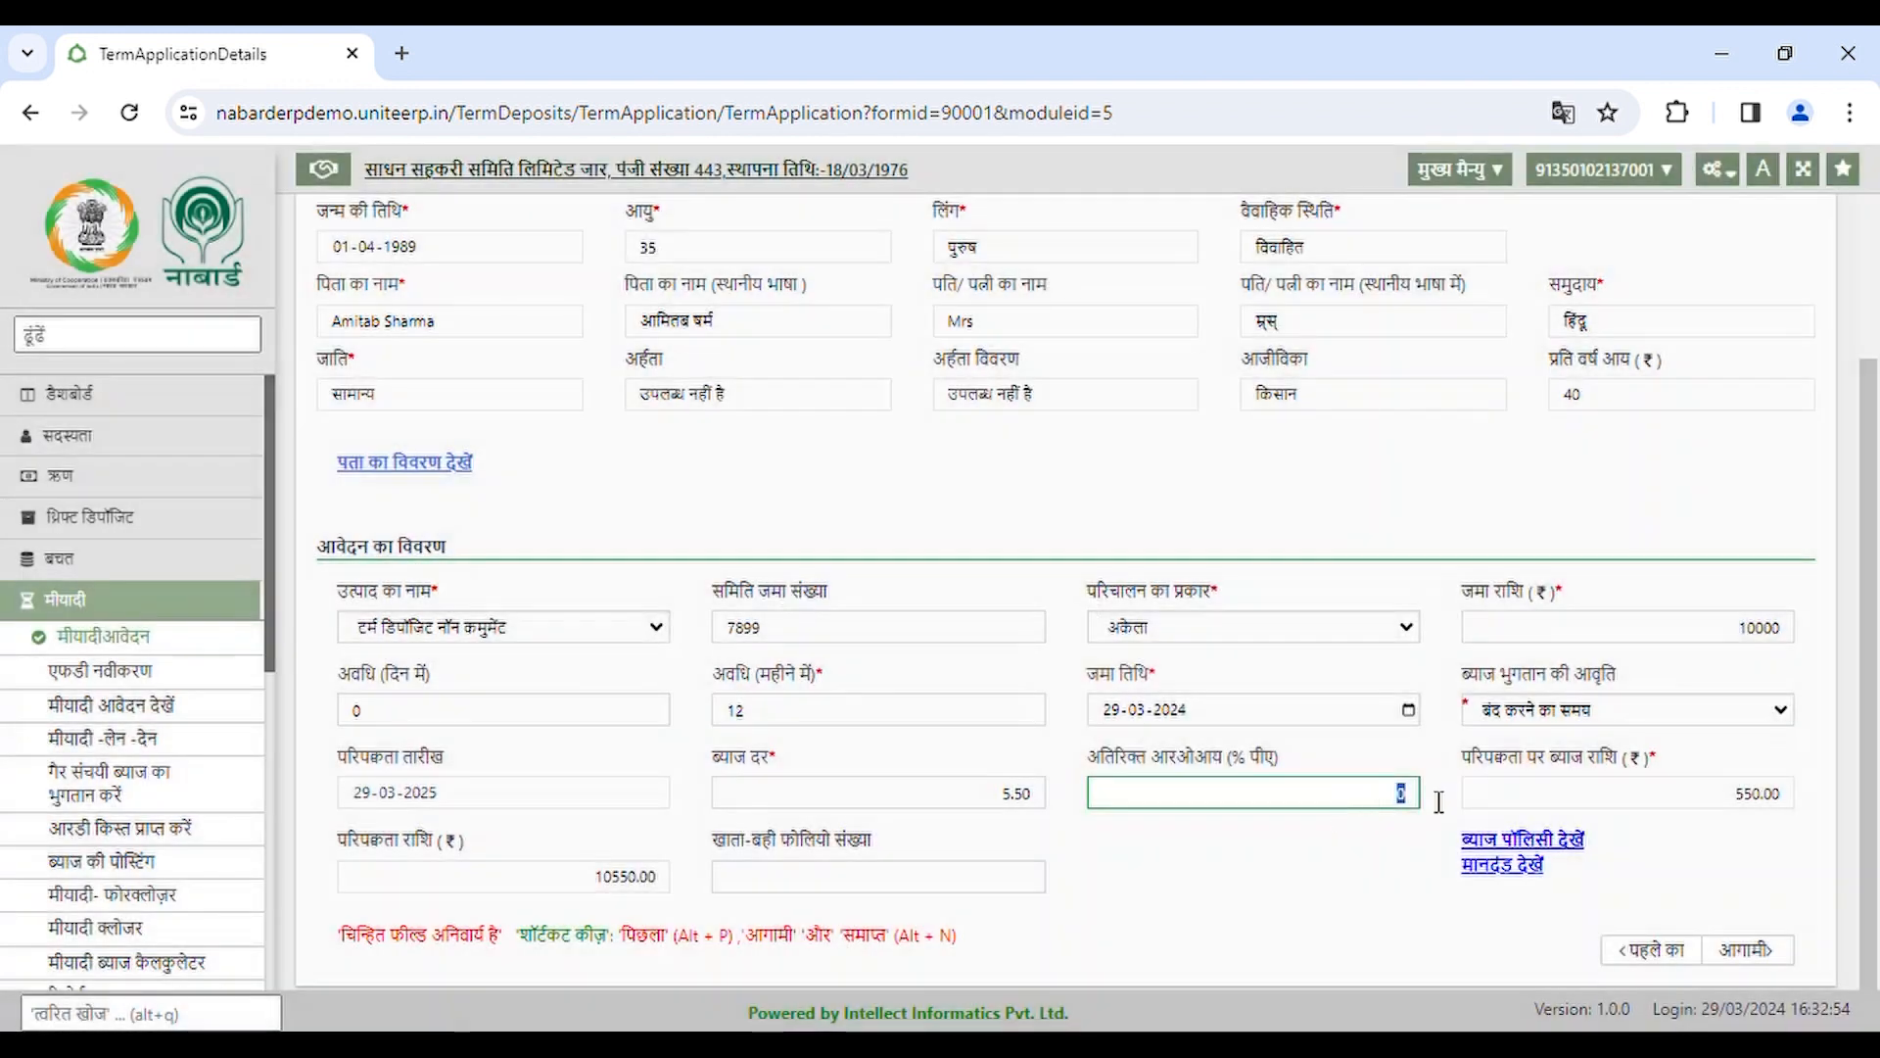
# - Leave the ledger folio number blank, continue past the joint-holder details and enter the nominee's admission number
pyautogui.click(789, 881)
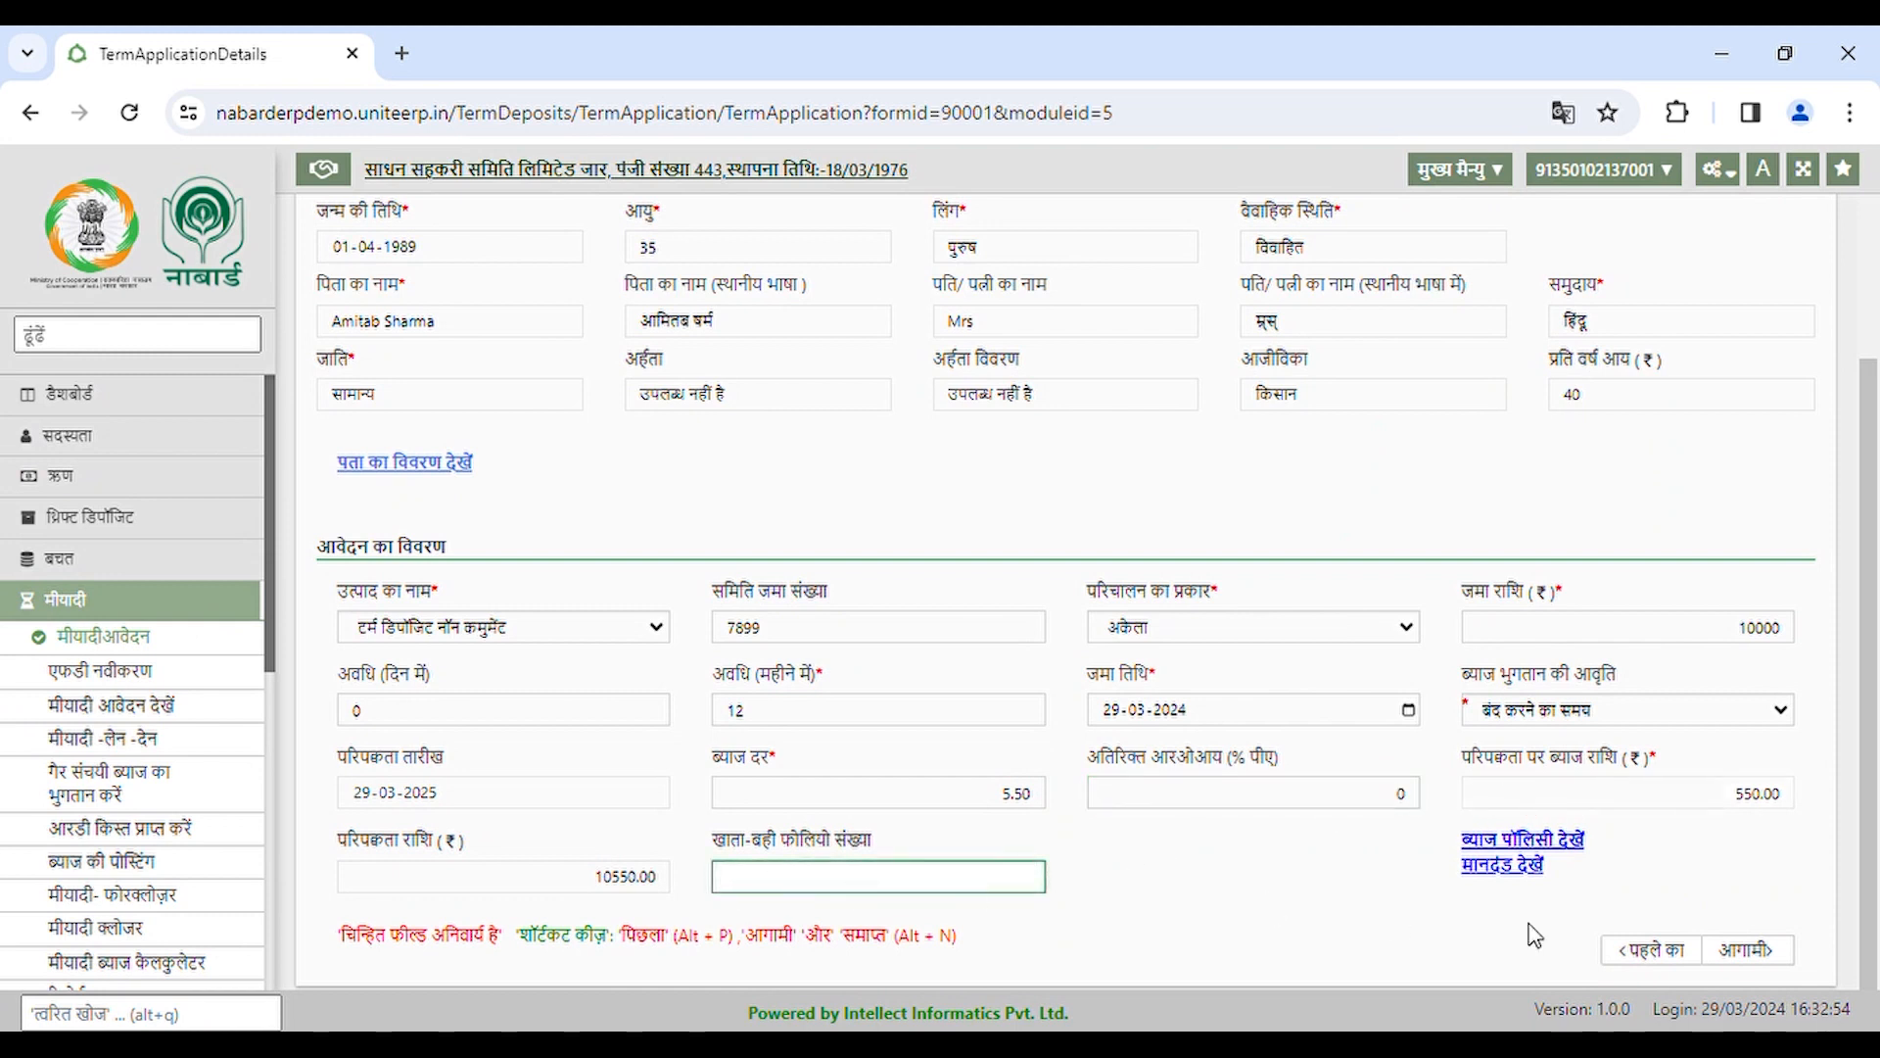
pyautogui.click(1749, 958)
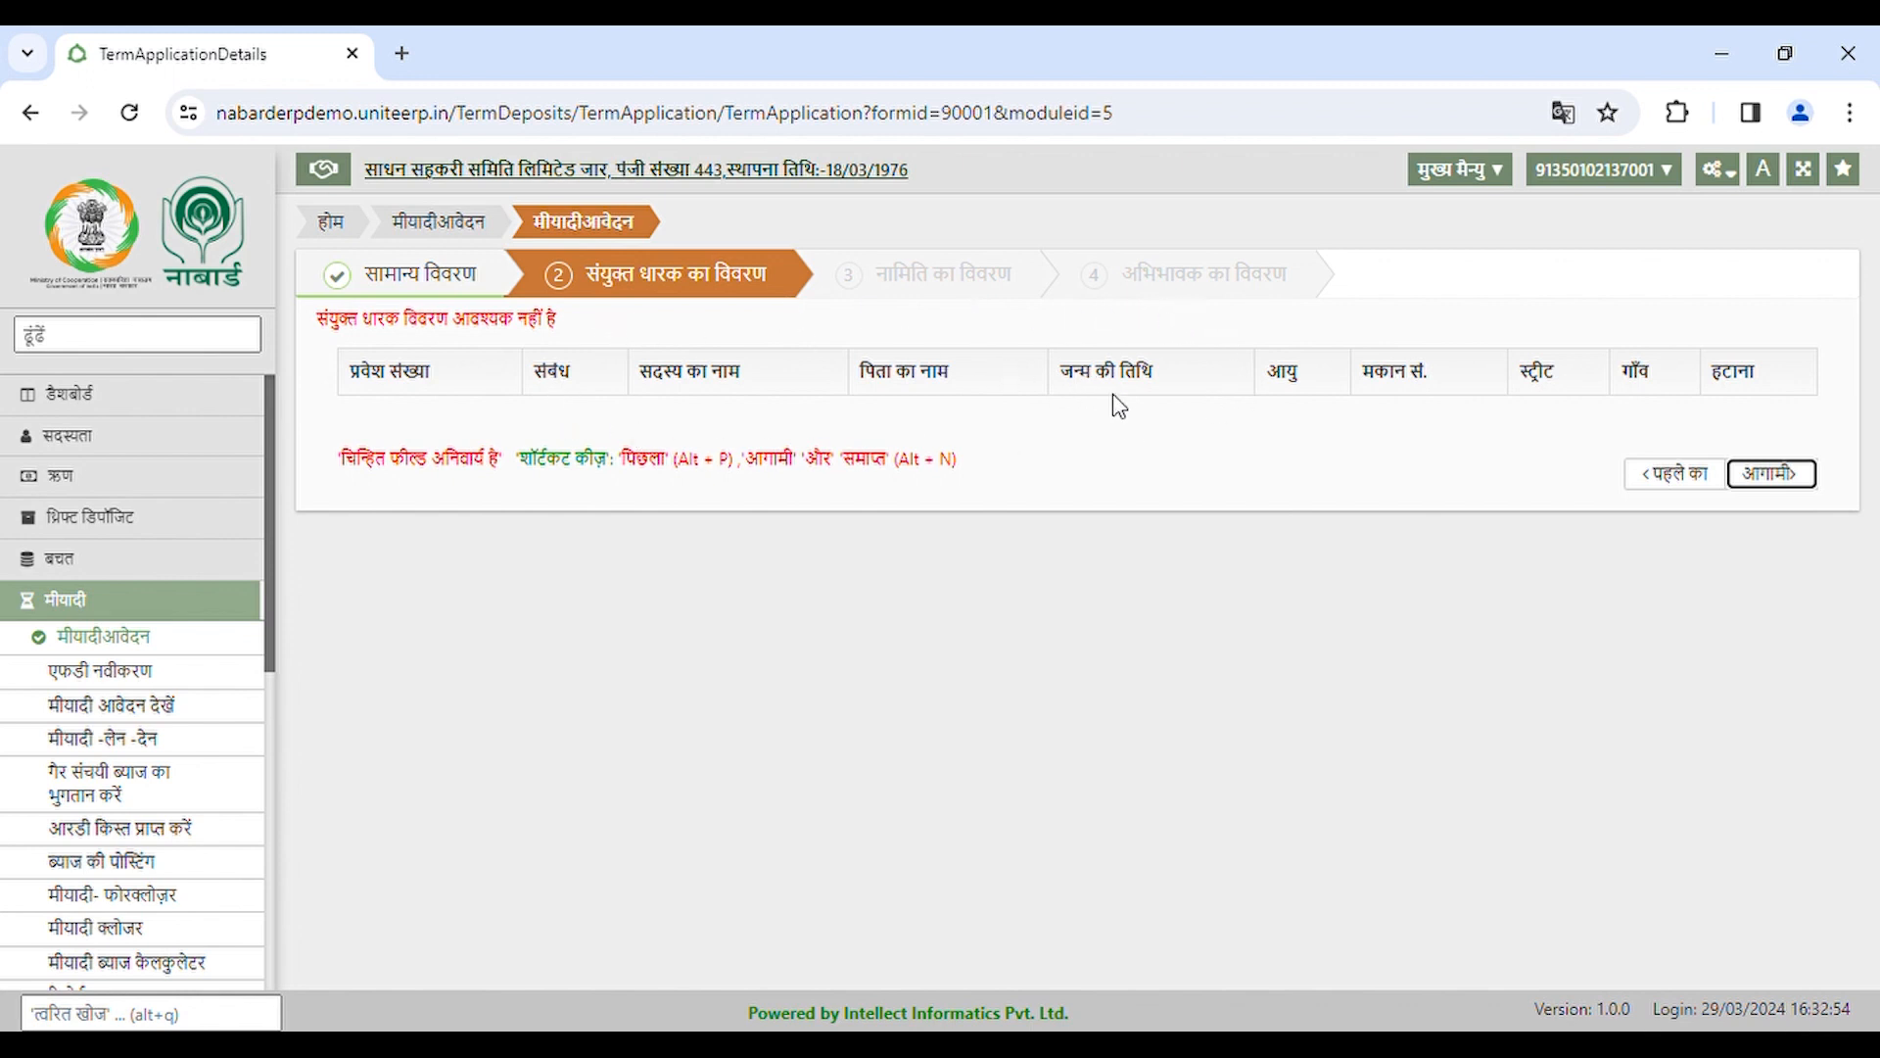
pyautogui.click(1775, 477)
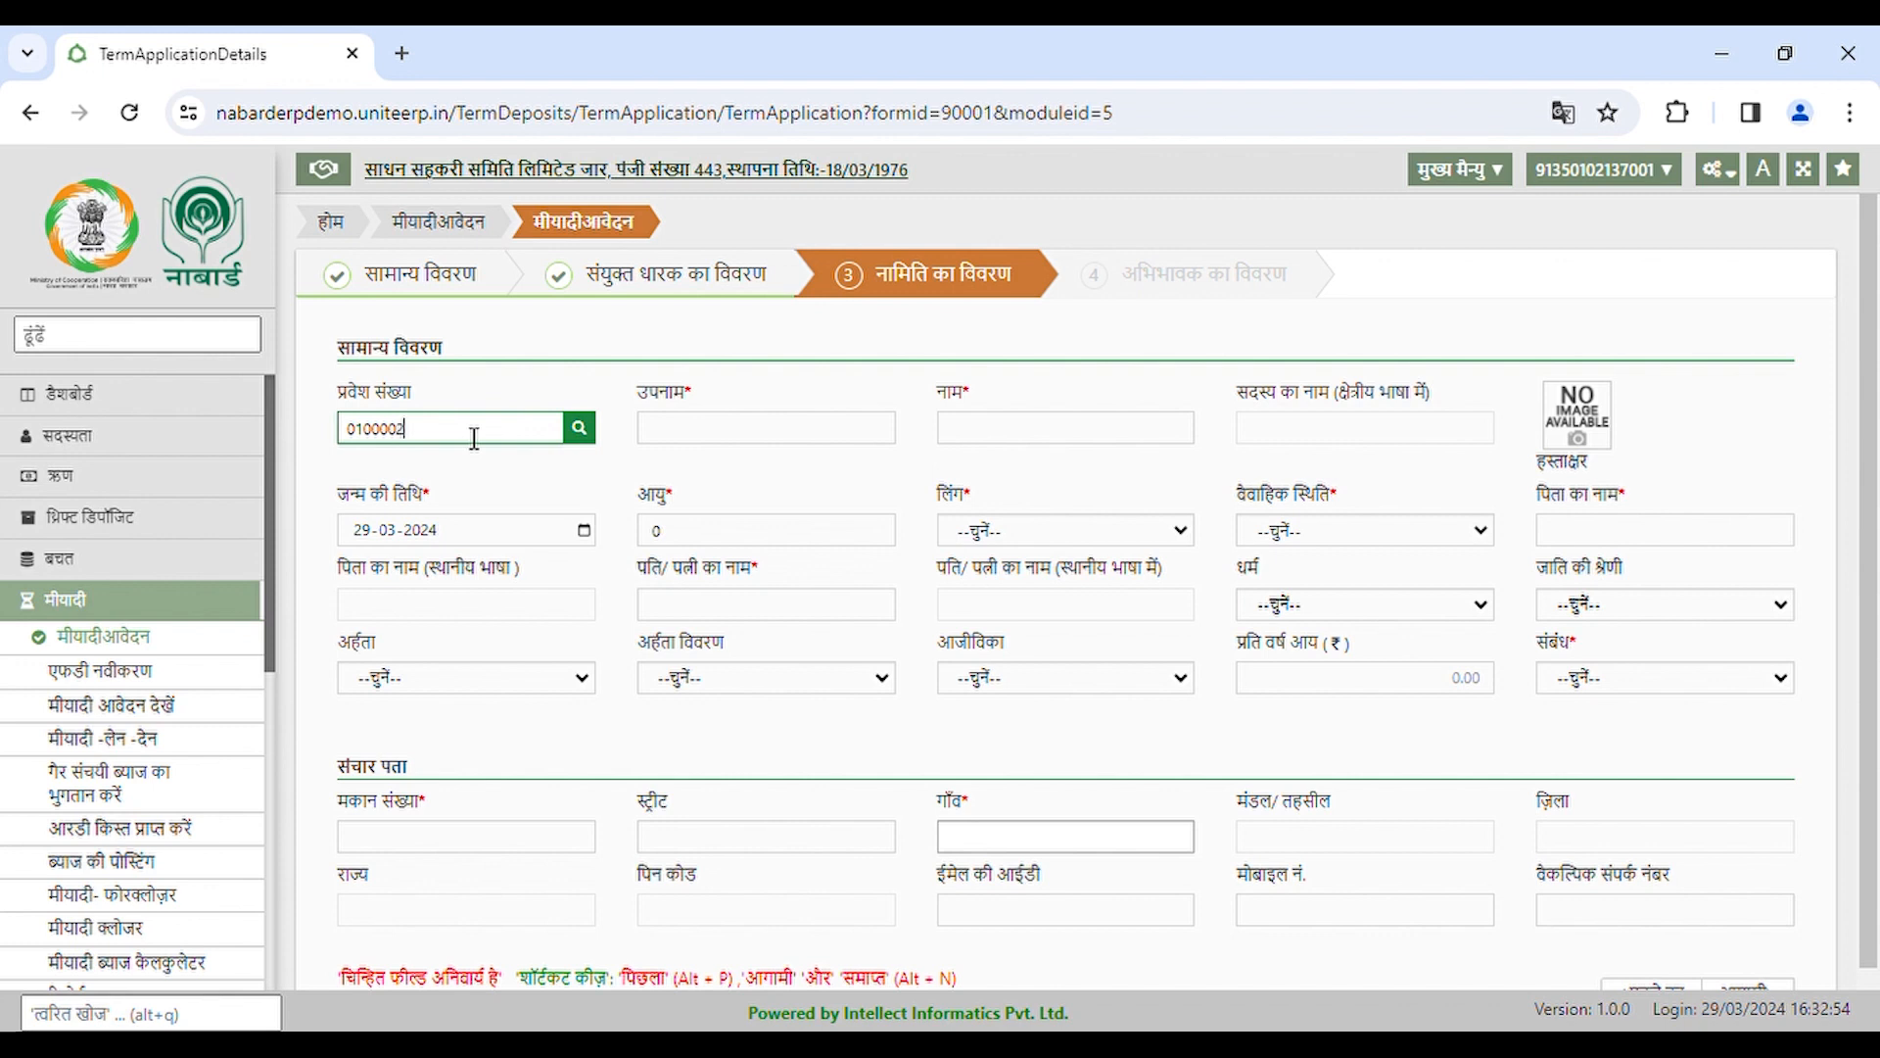
# - Load the nominee's details, leave the guardian details blank, then finish the non-cumulative deposit application and acknowledge it
pyautogui.click(651, 465)
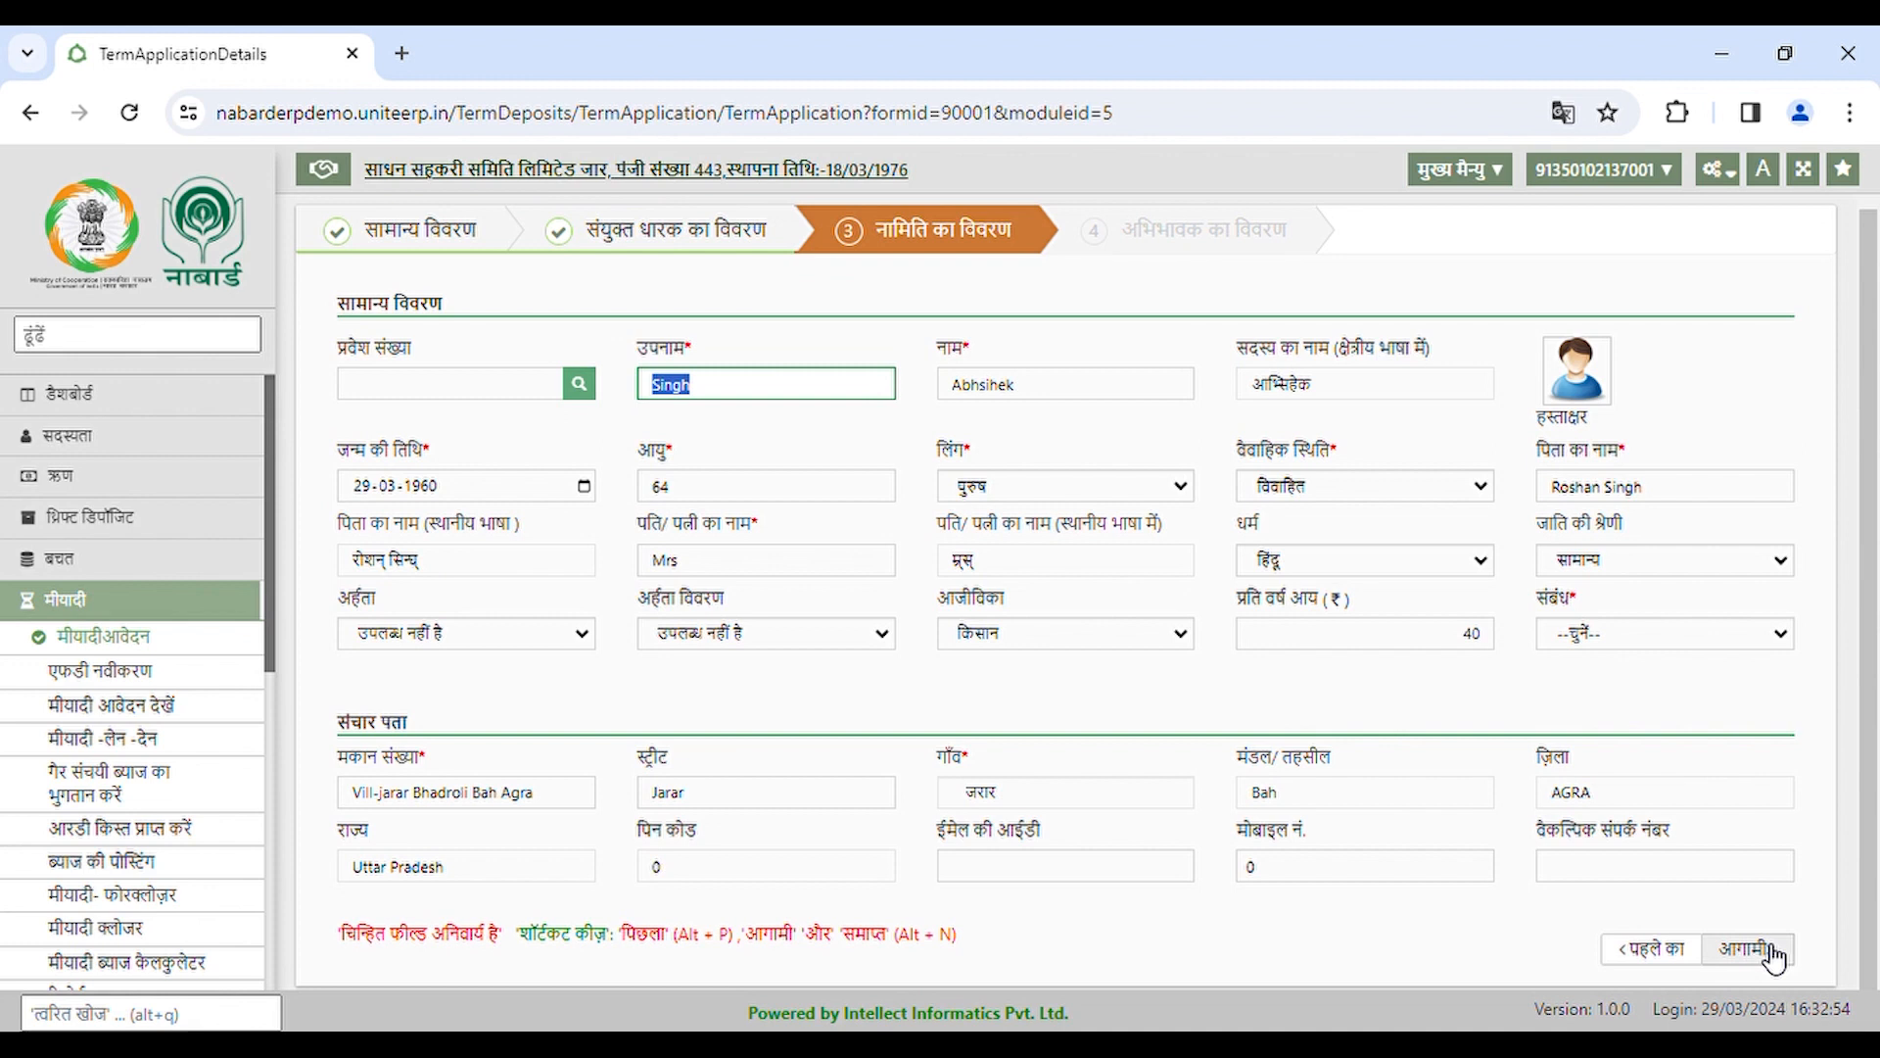
pyautogui.click(1772, 955)
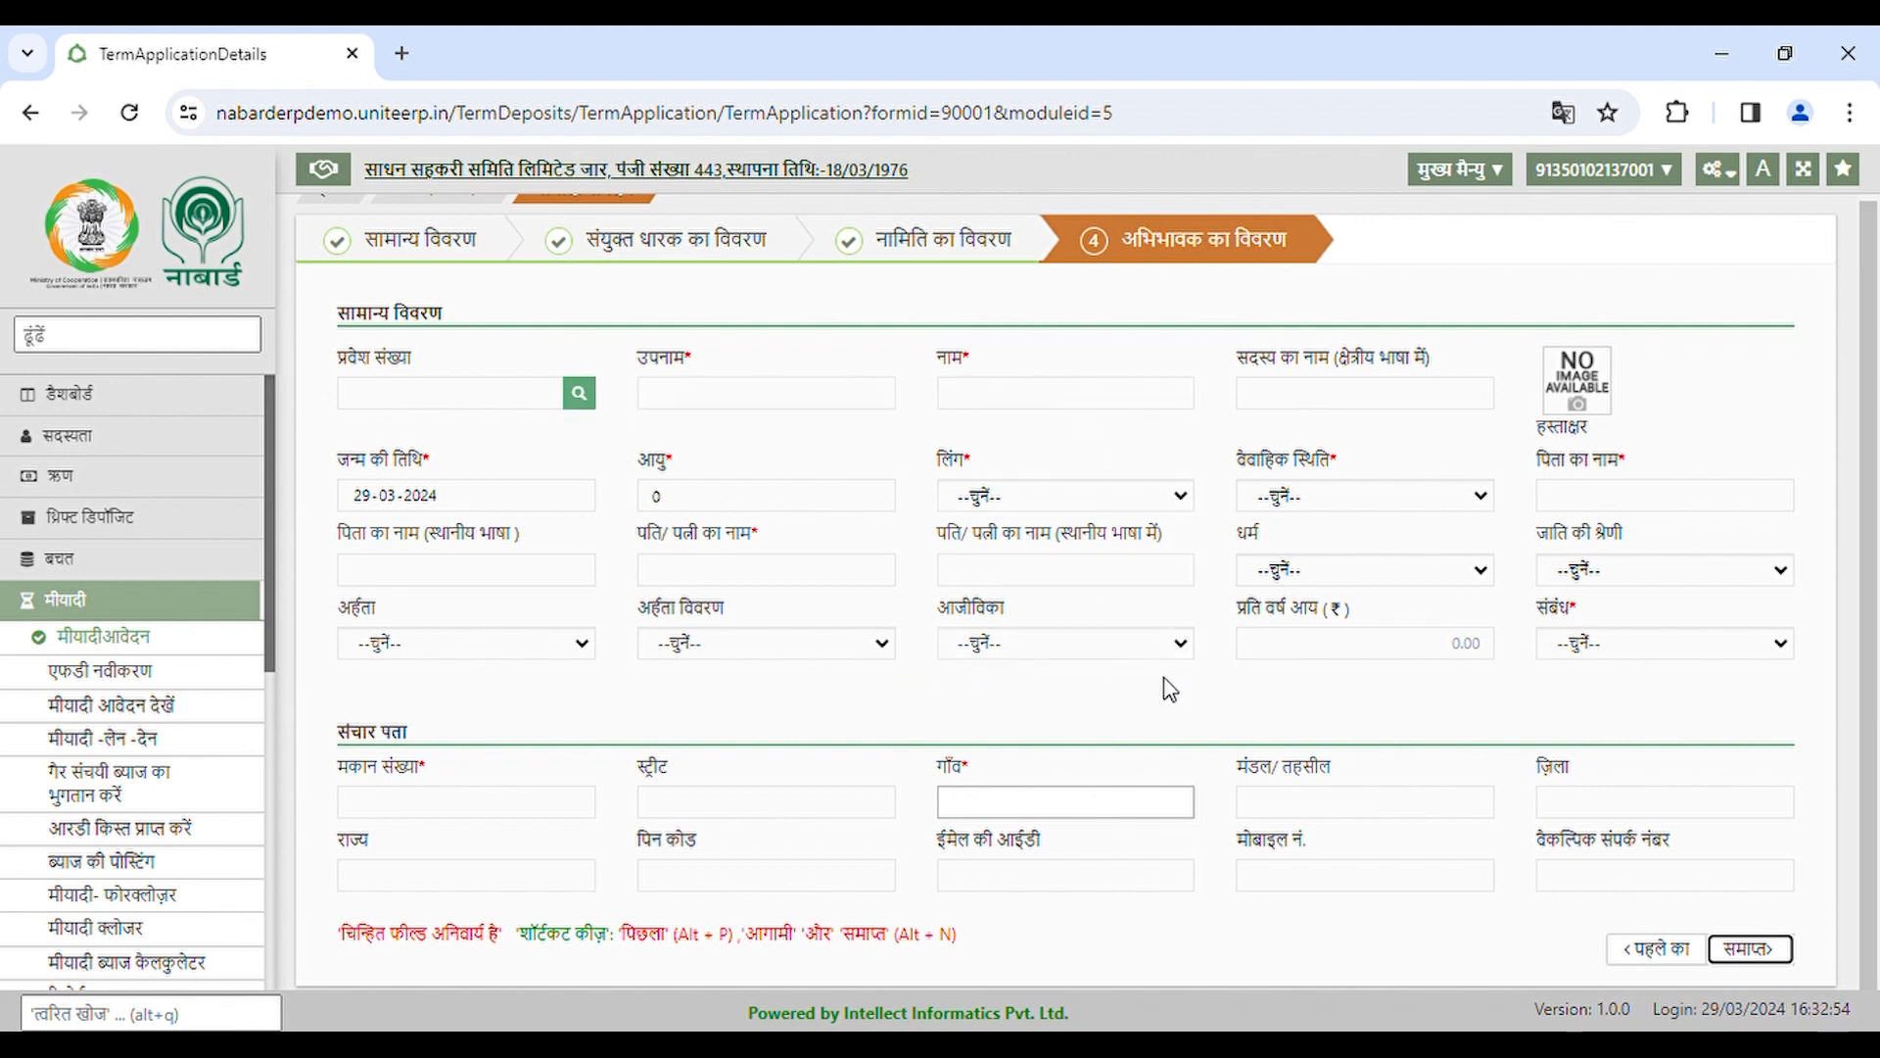
pyautogui.click(464, 407)
pyautogui.click(1753, 950)
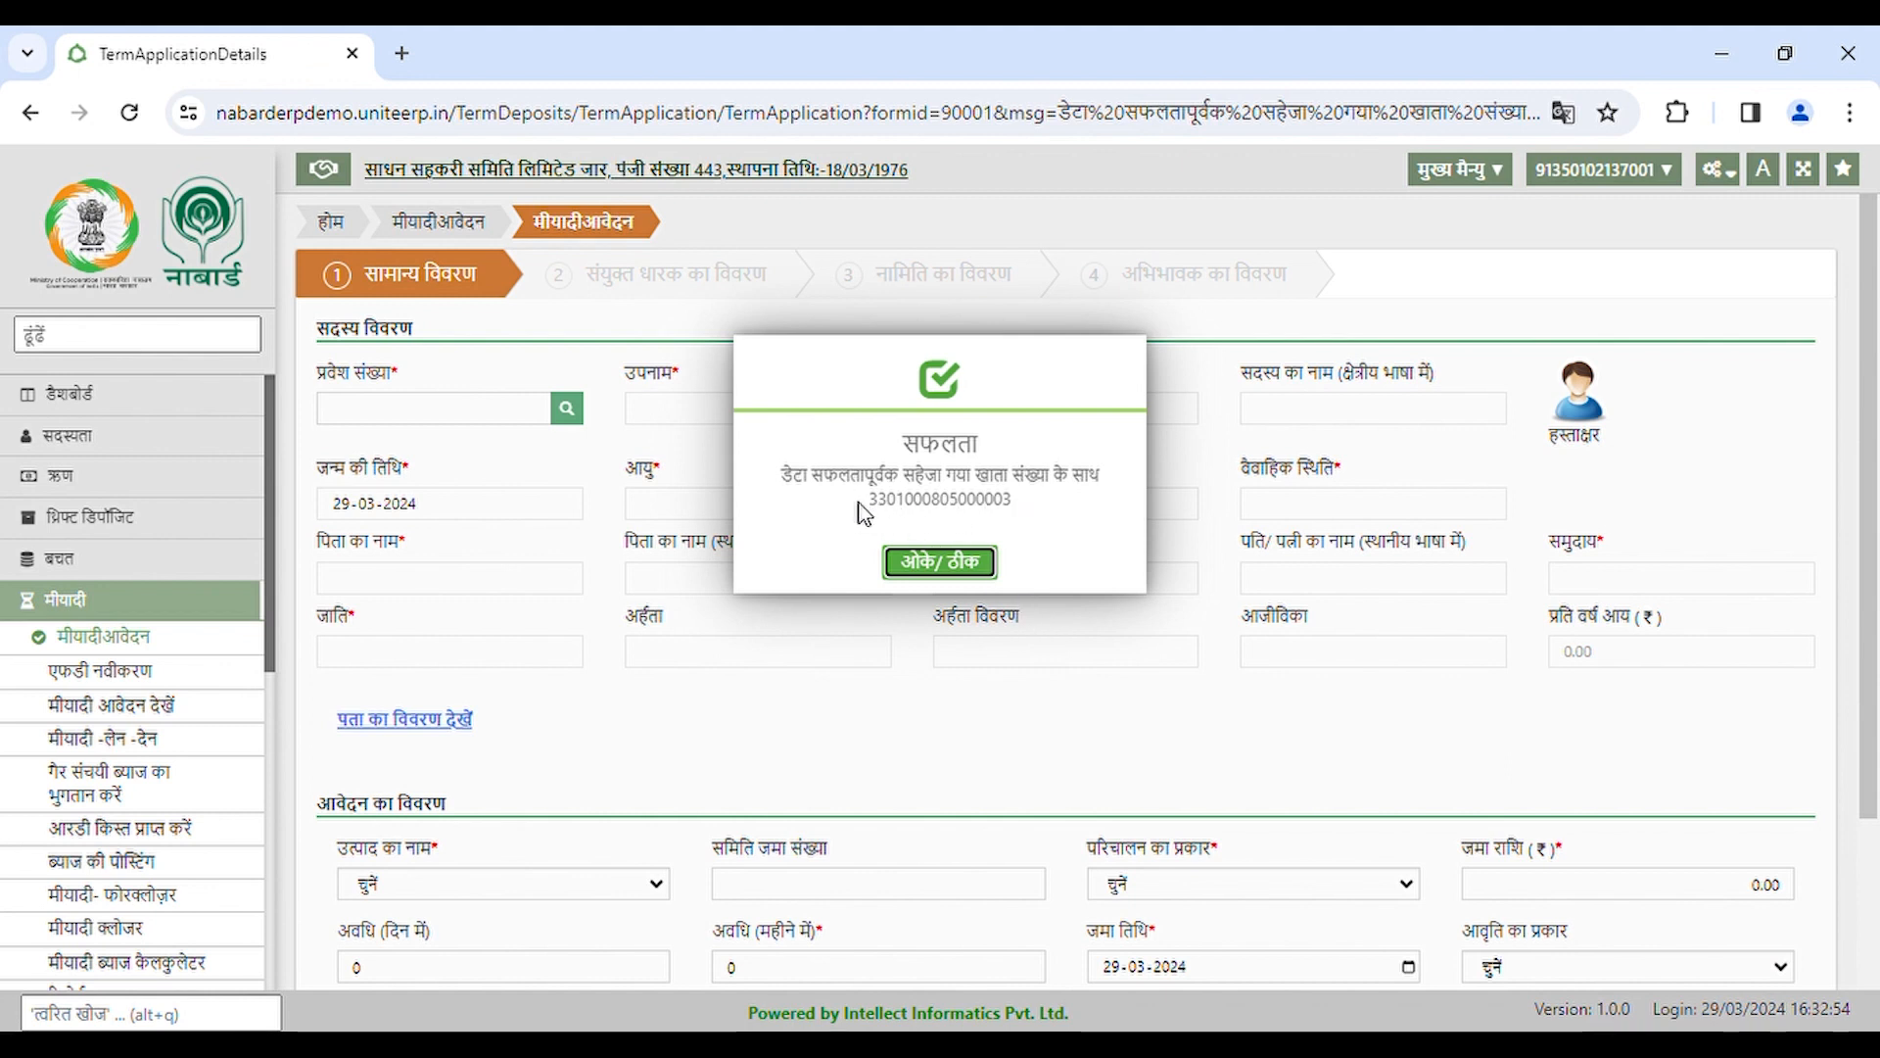
pyautogui.click(940, 562)
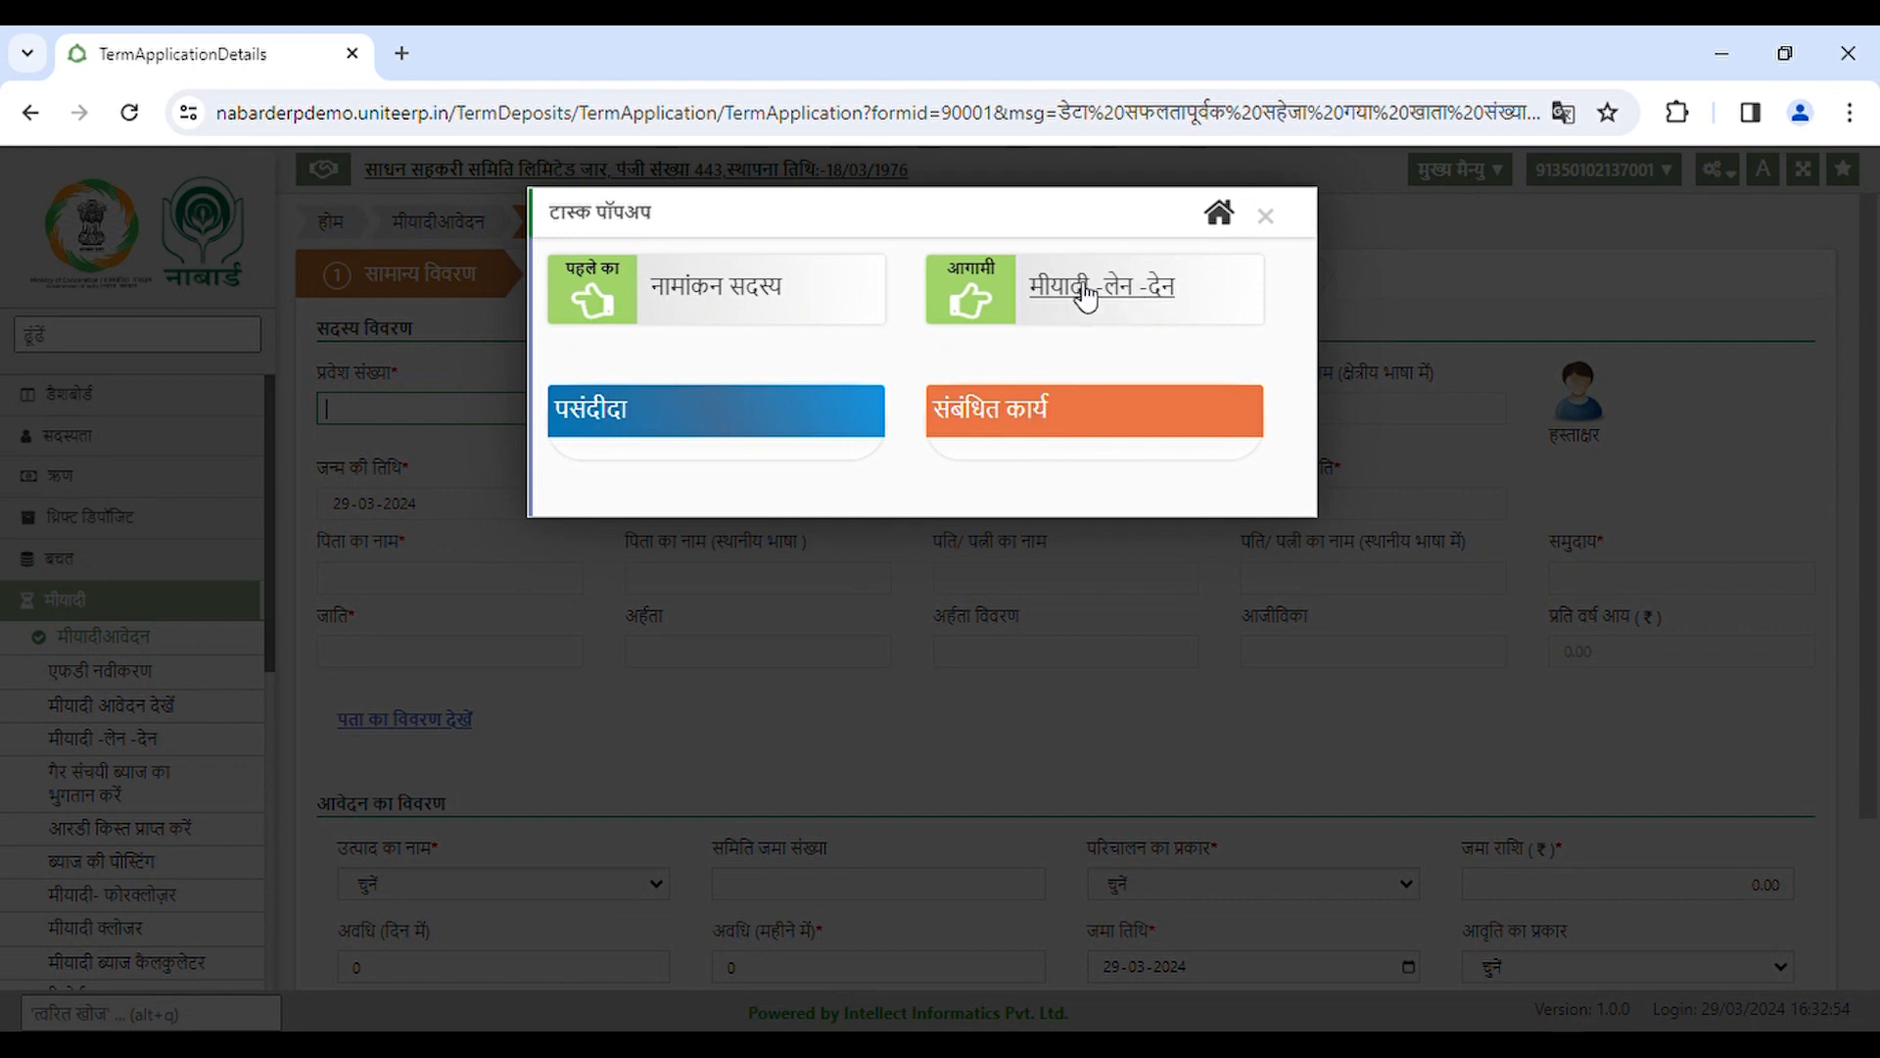
# - Open the term deposit transaction for the member, load the member's non-cumulative deposit account and set the voucher type to नकद
pyautogui.click(1123, 294)
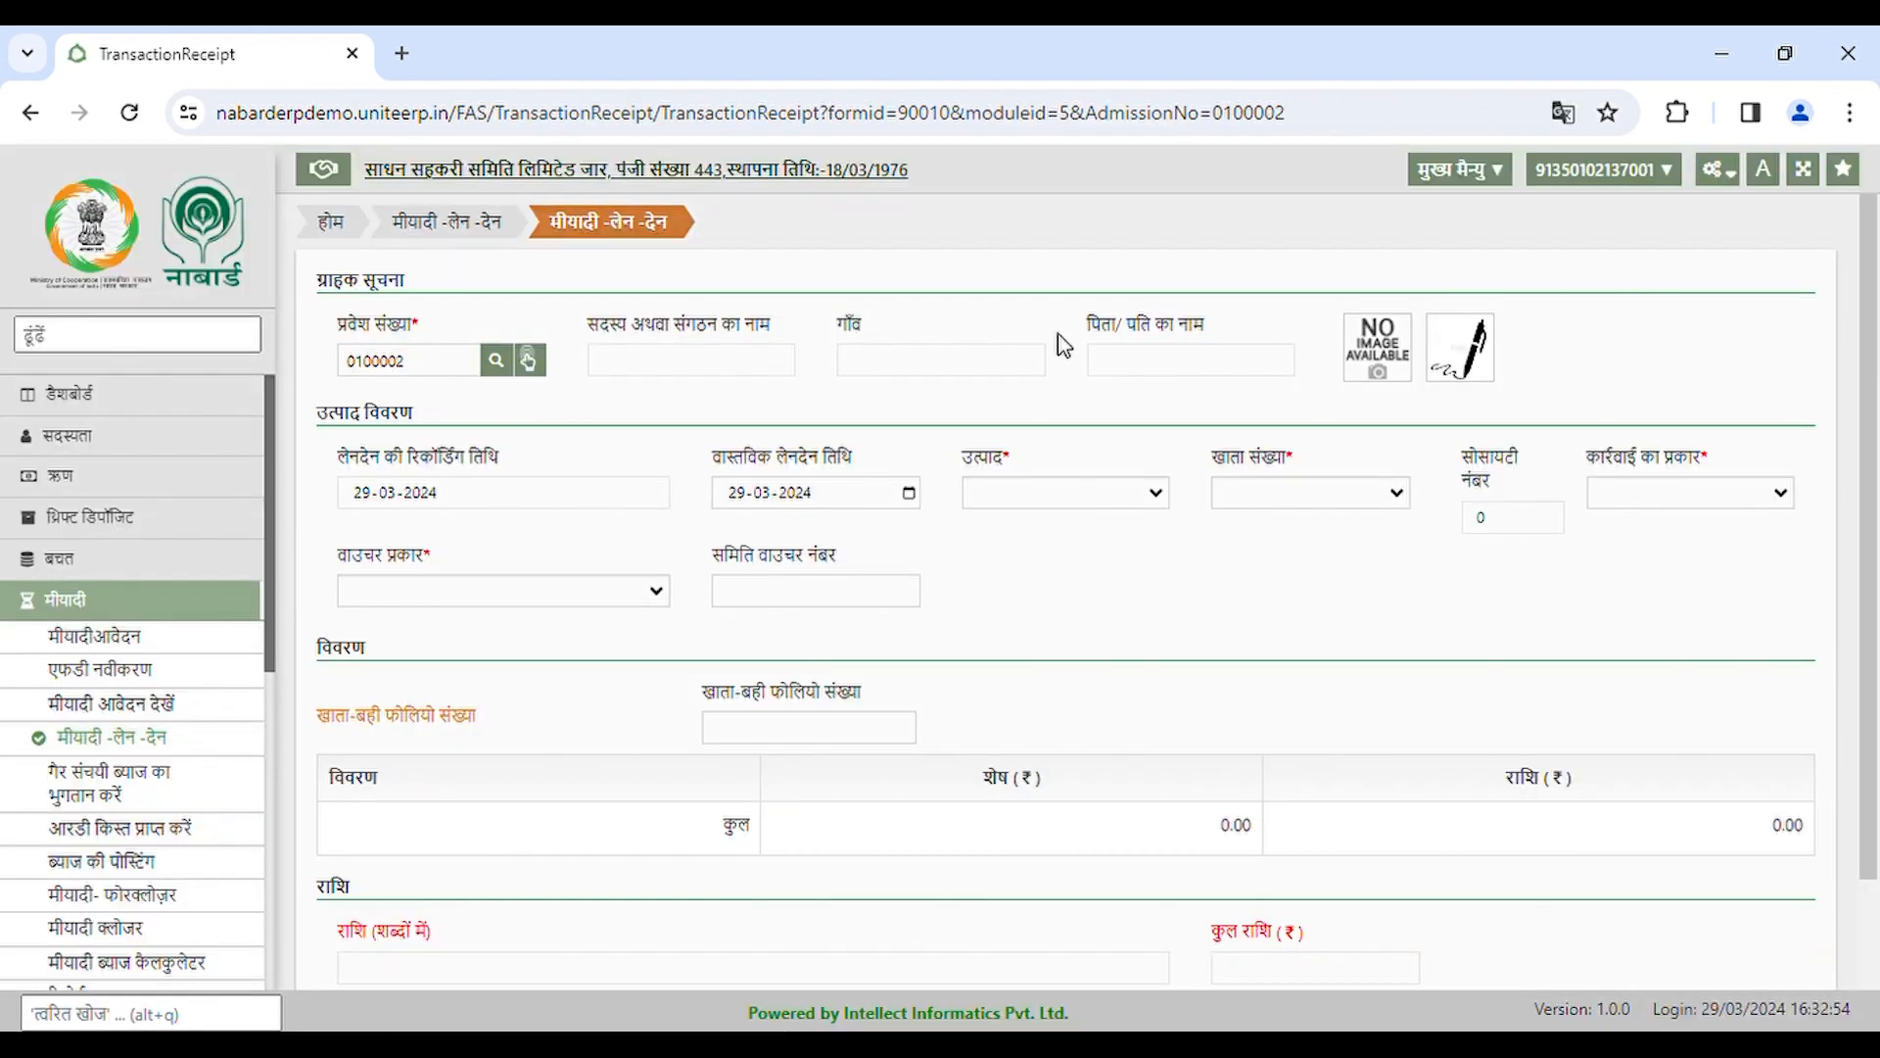
pyautogui.click(436, 372)
pyautogui.press('Tab')
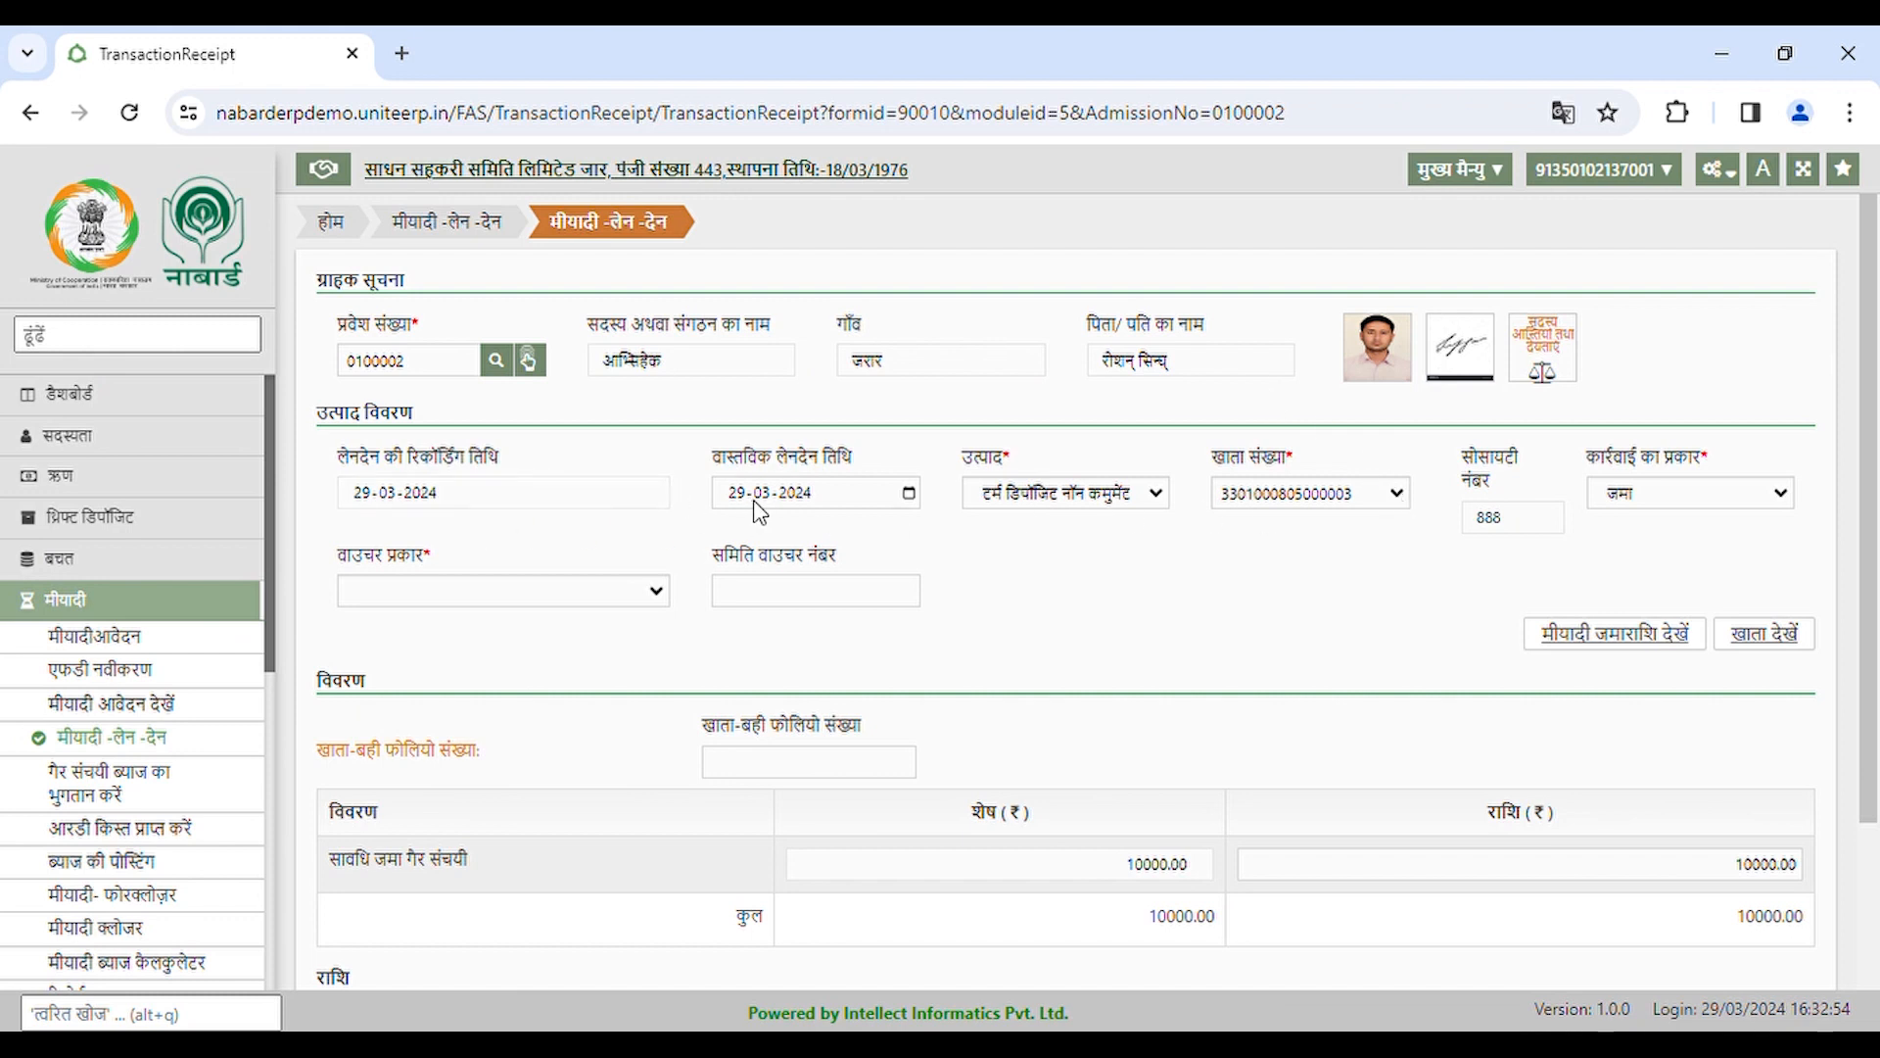
pyautogui.click(1157, 500)
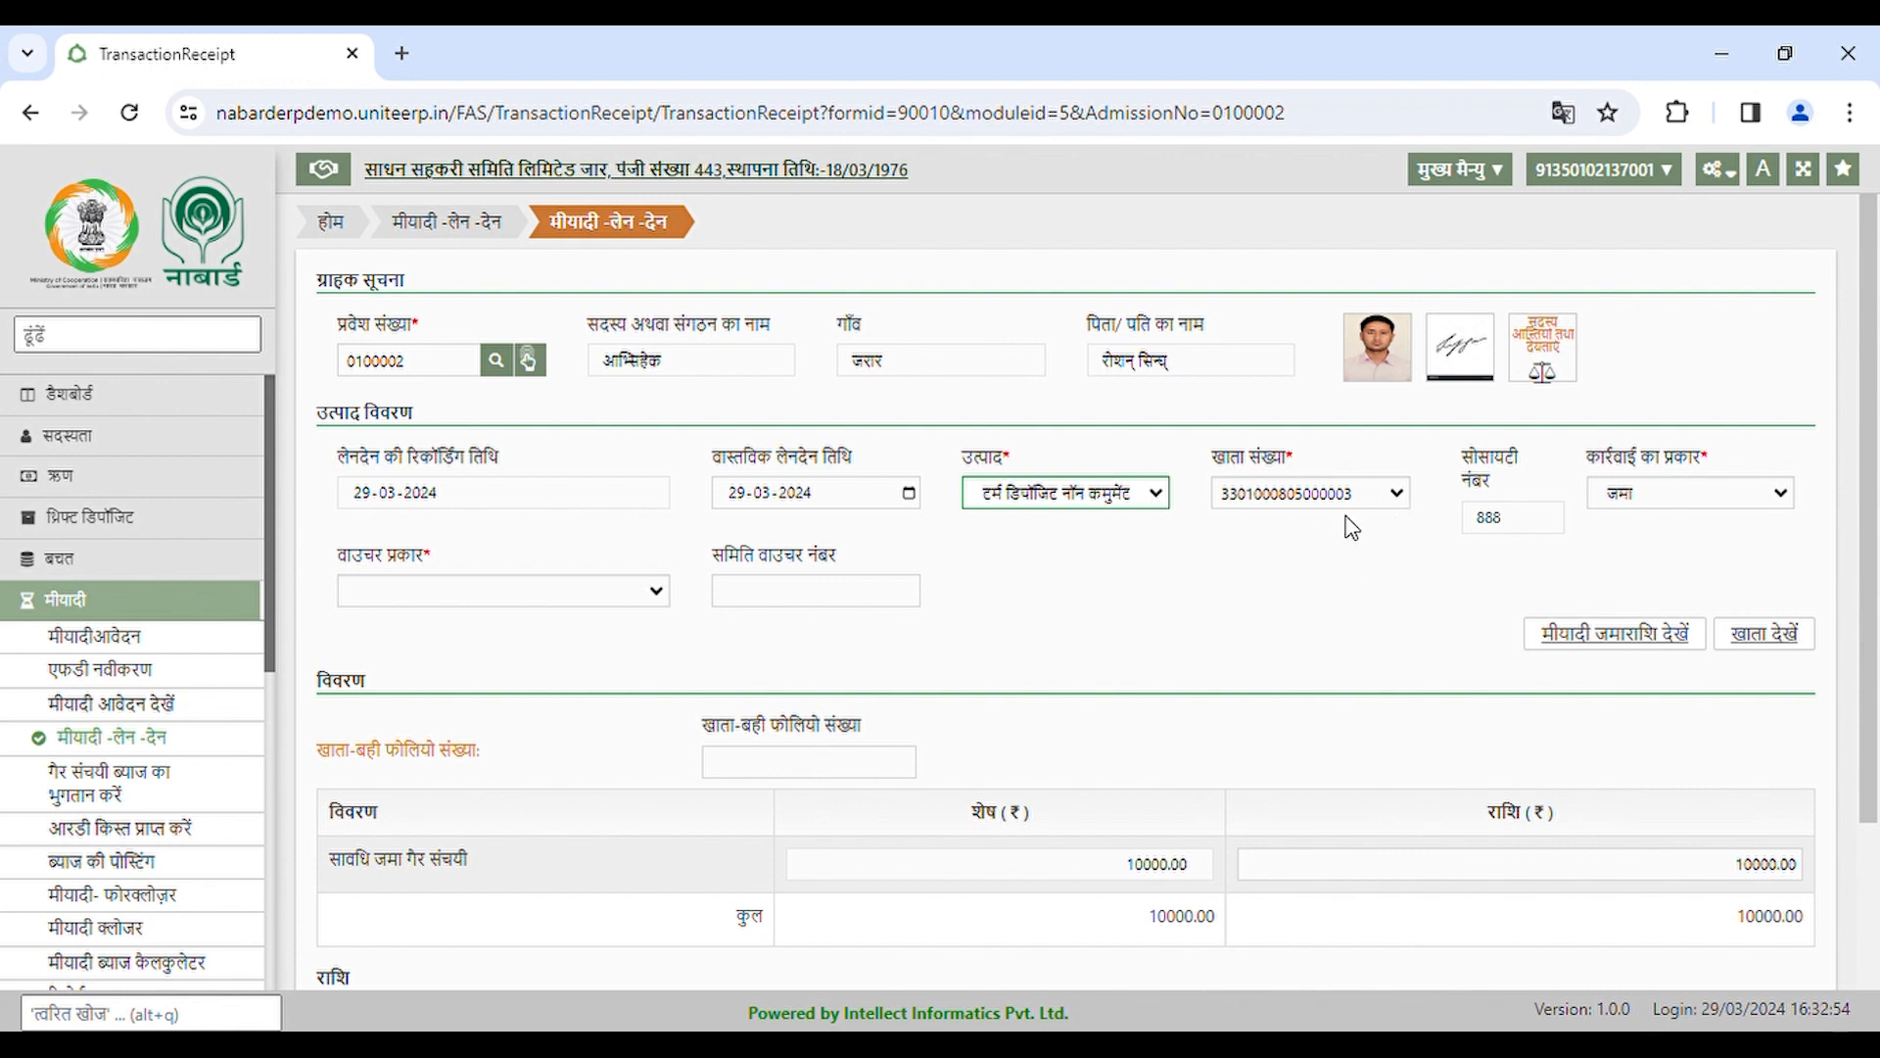
pyautogui.click(572, 598)
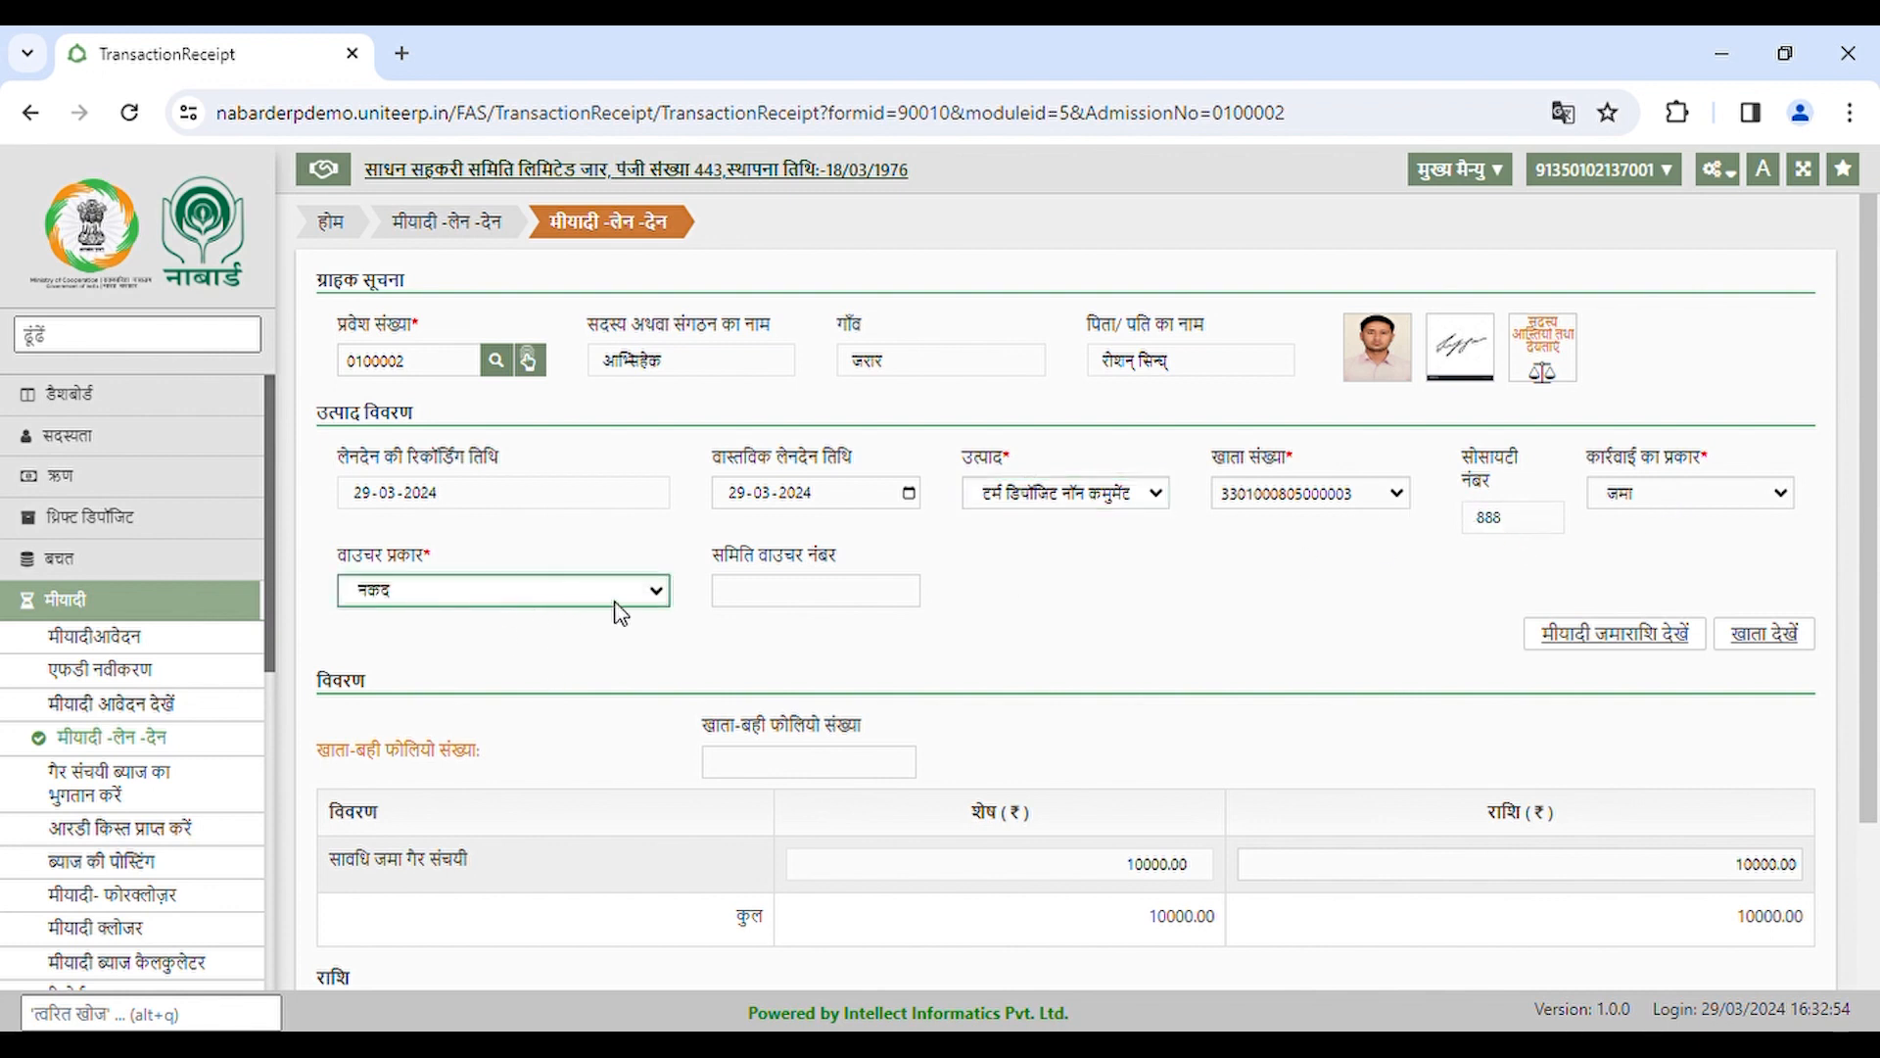
# - Try the ट्रान्सफर voucher type, close the batch creation window without choosing a batch, and return the voucher type to नकद
pyautogui.scroll(-3, 621, 615)
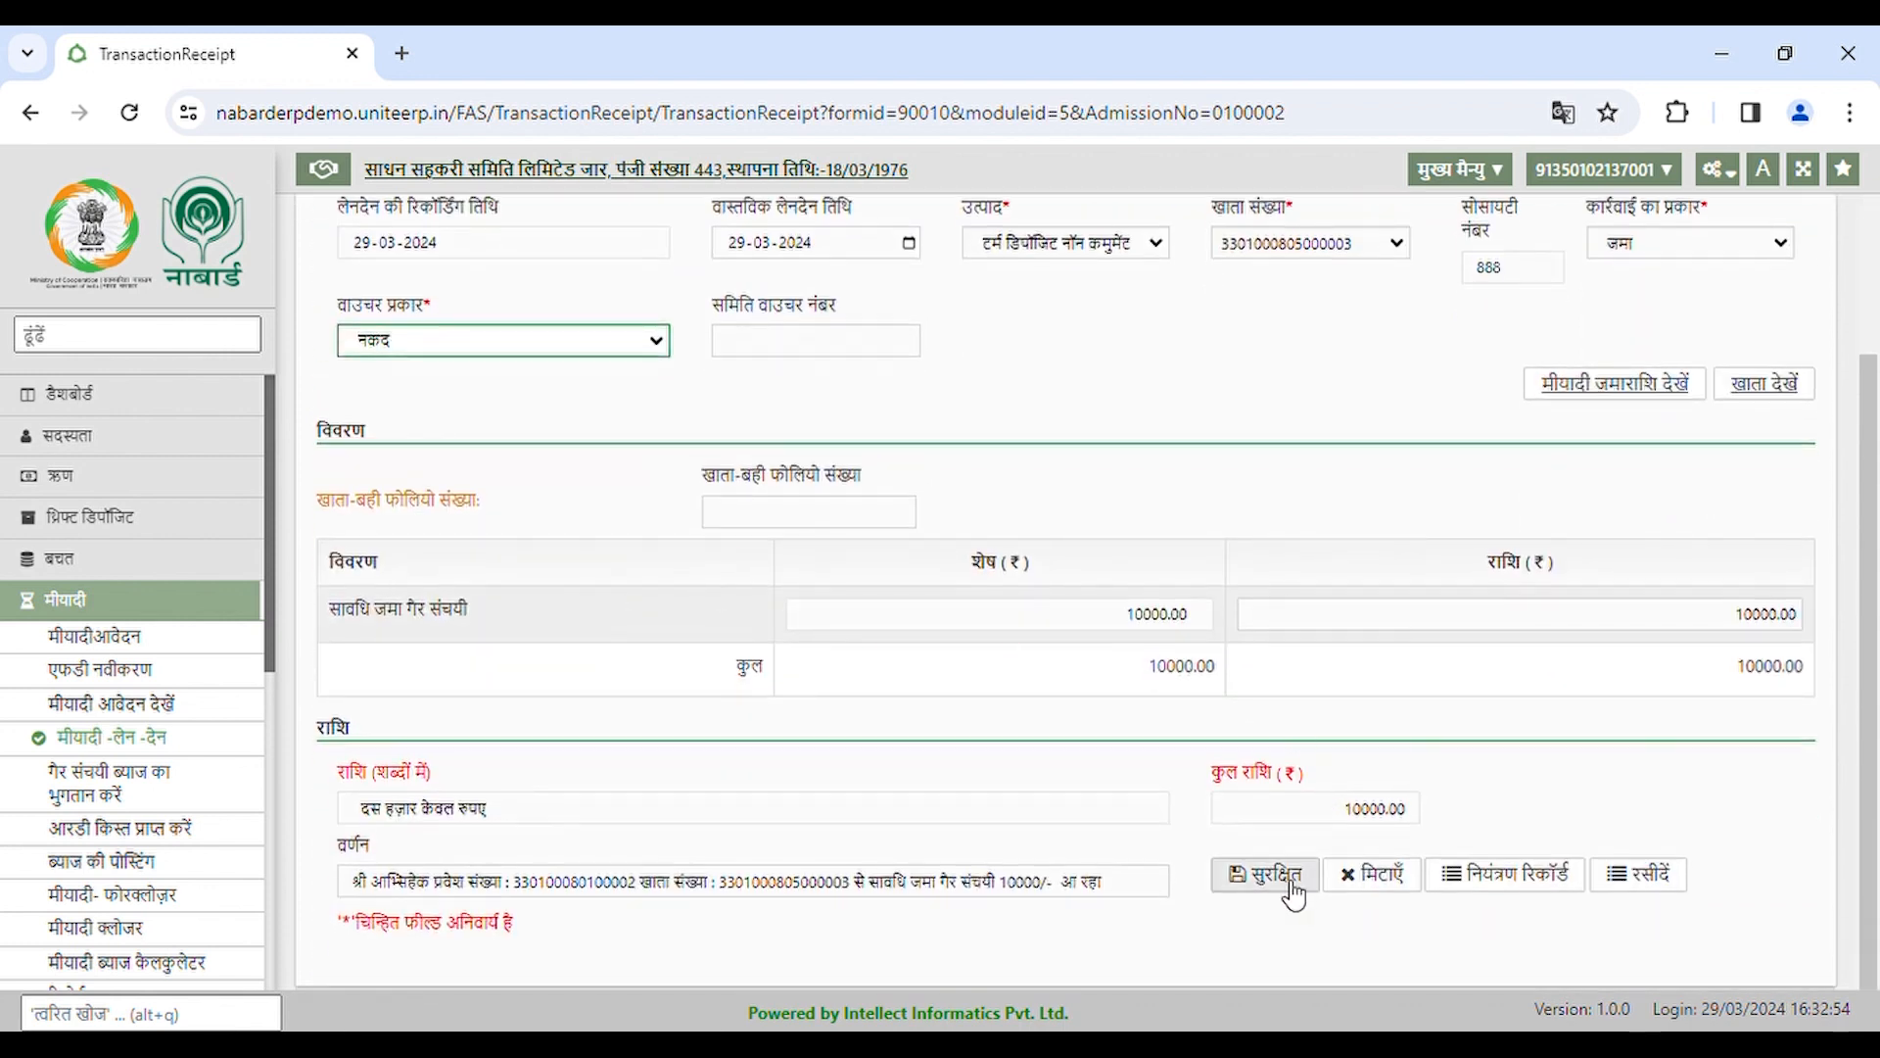
pyautogui.scroll(2, 864, 453)
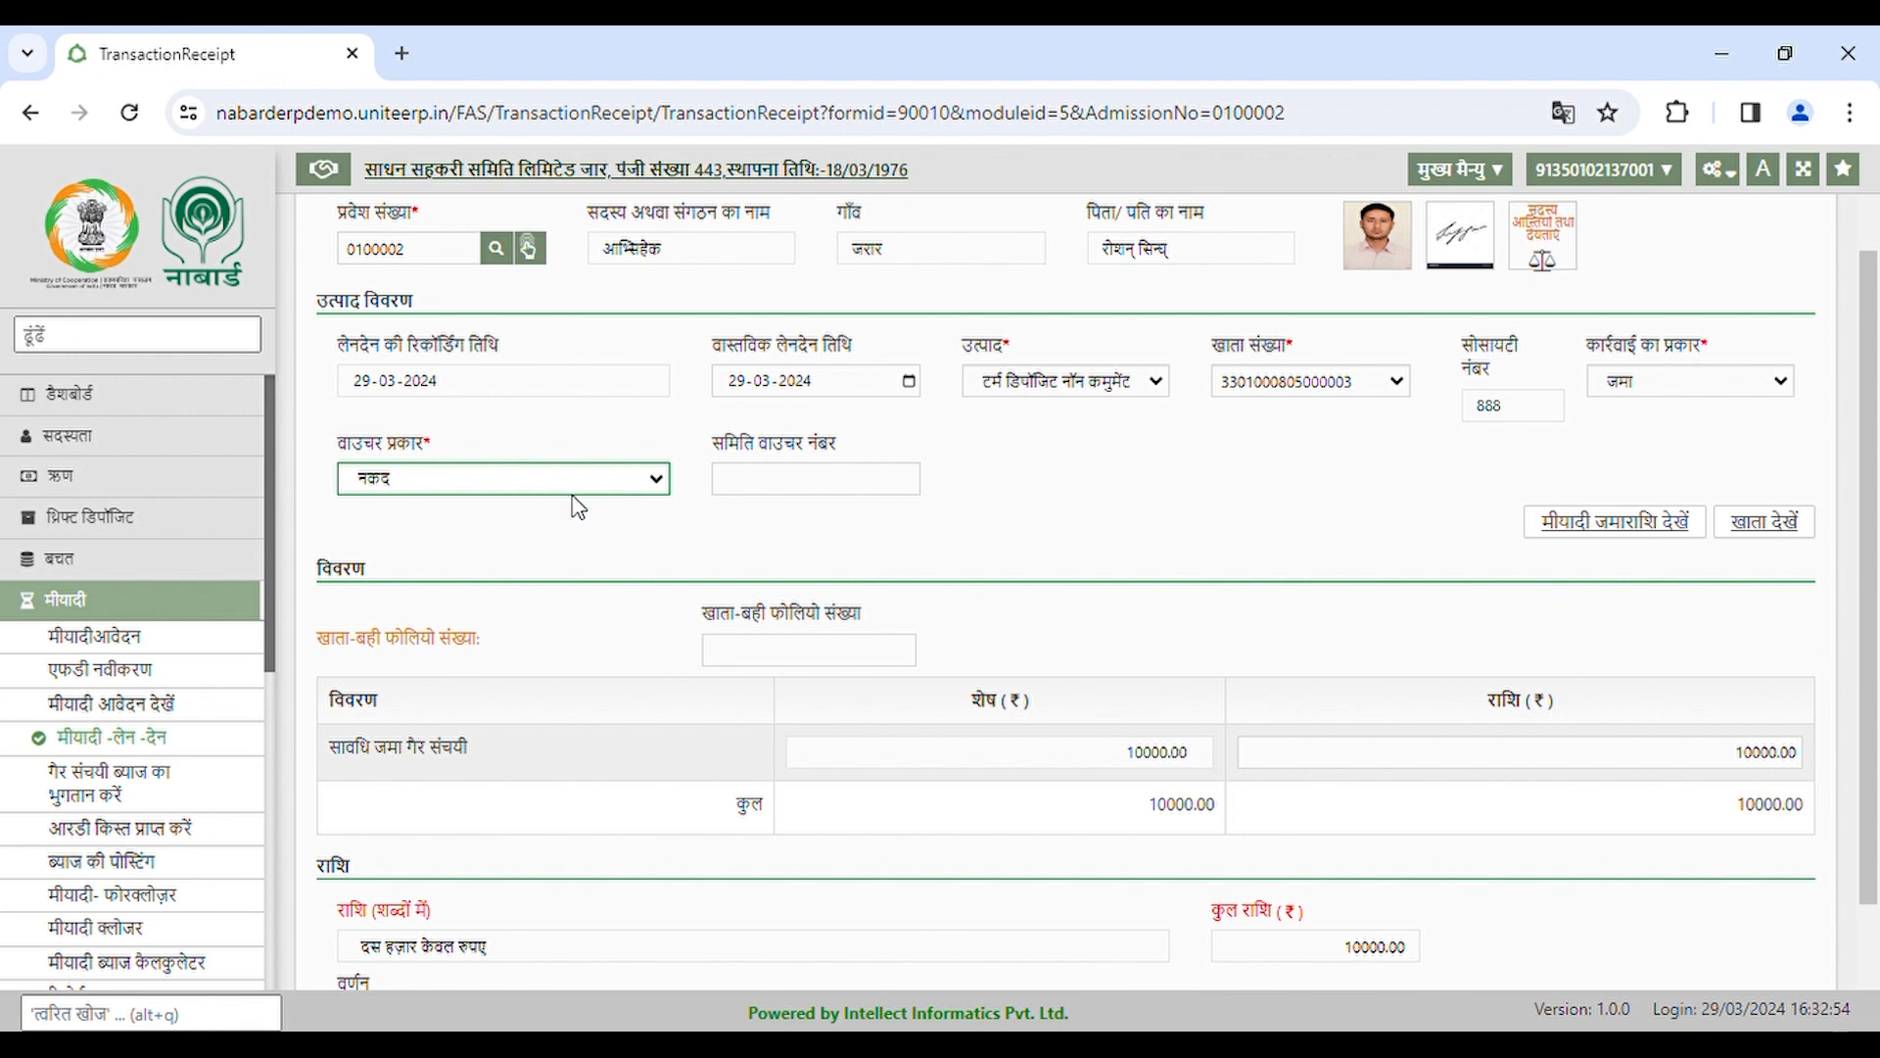
pyautogui.click(478, 549)
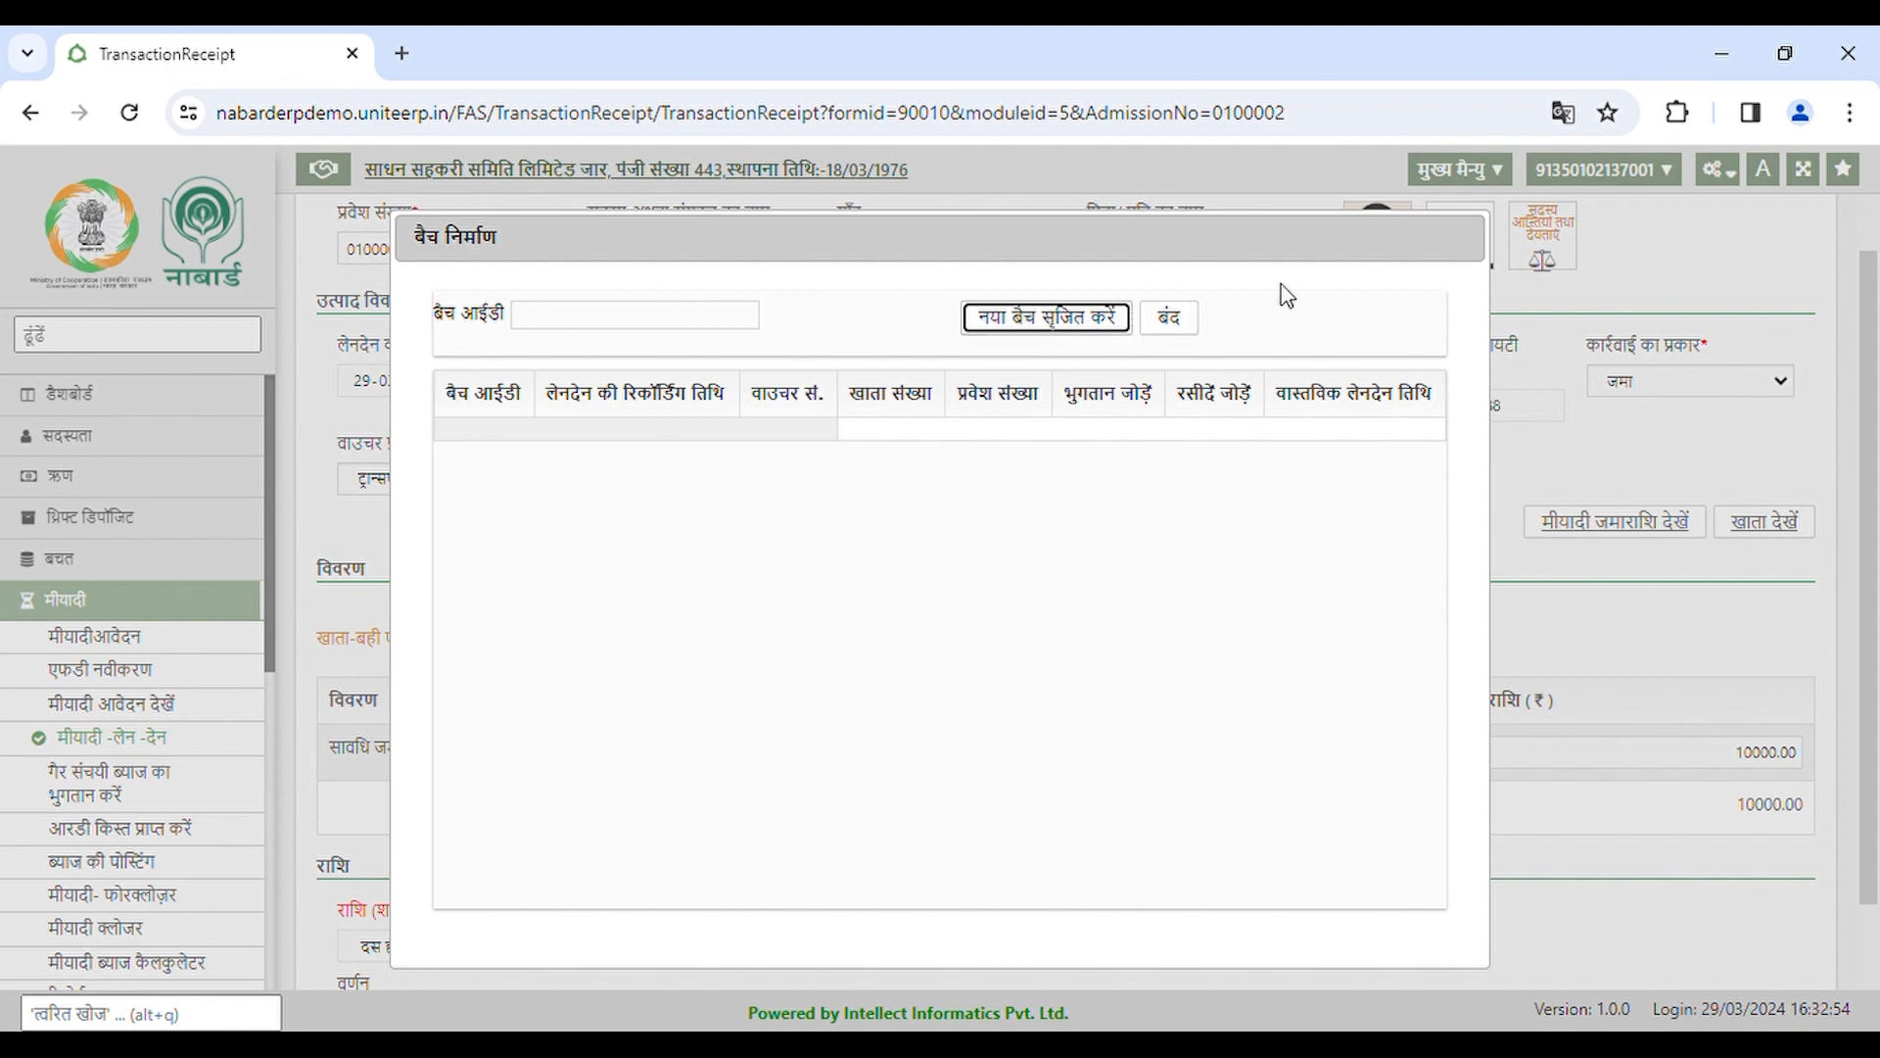
pyautogui.click(1171, 323)
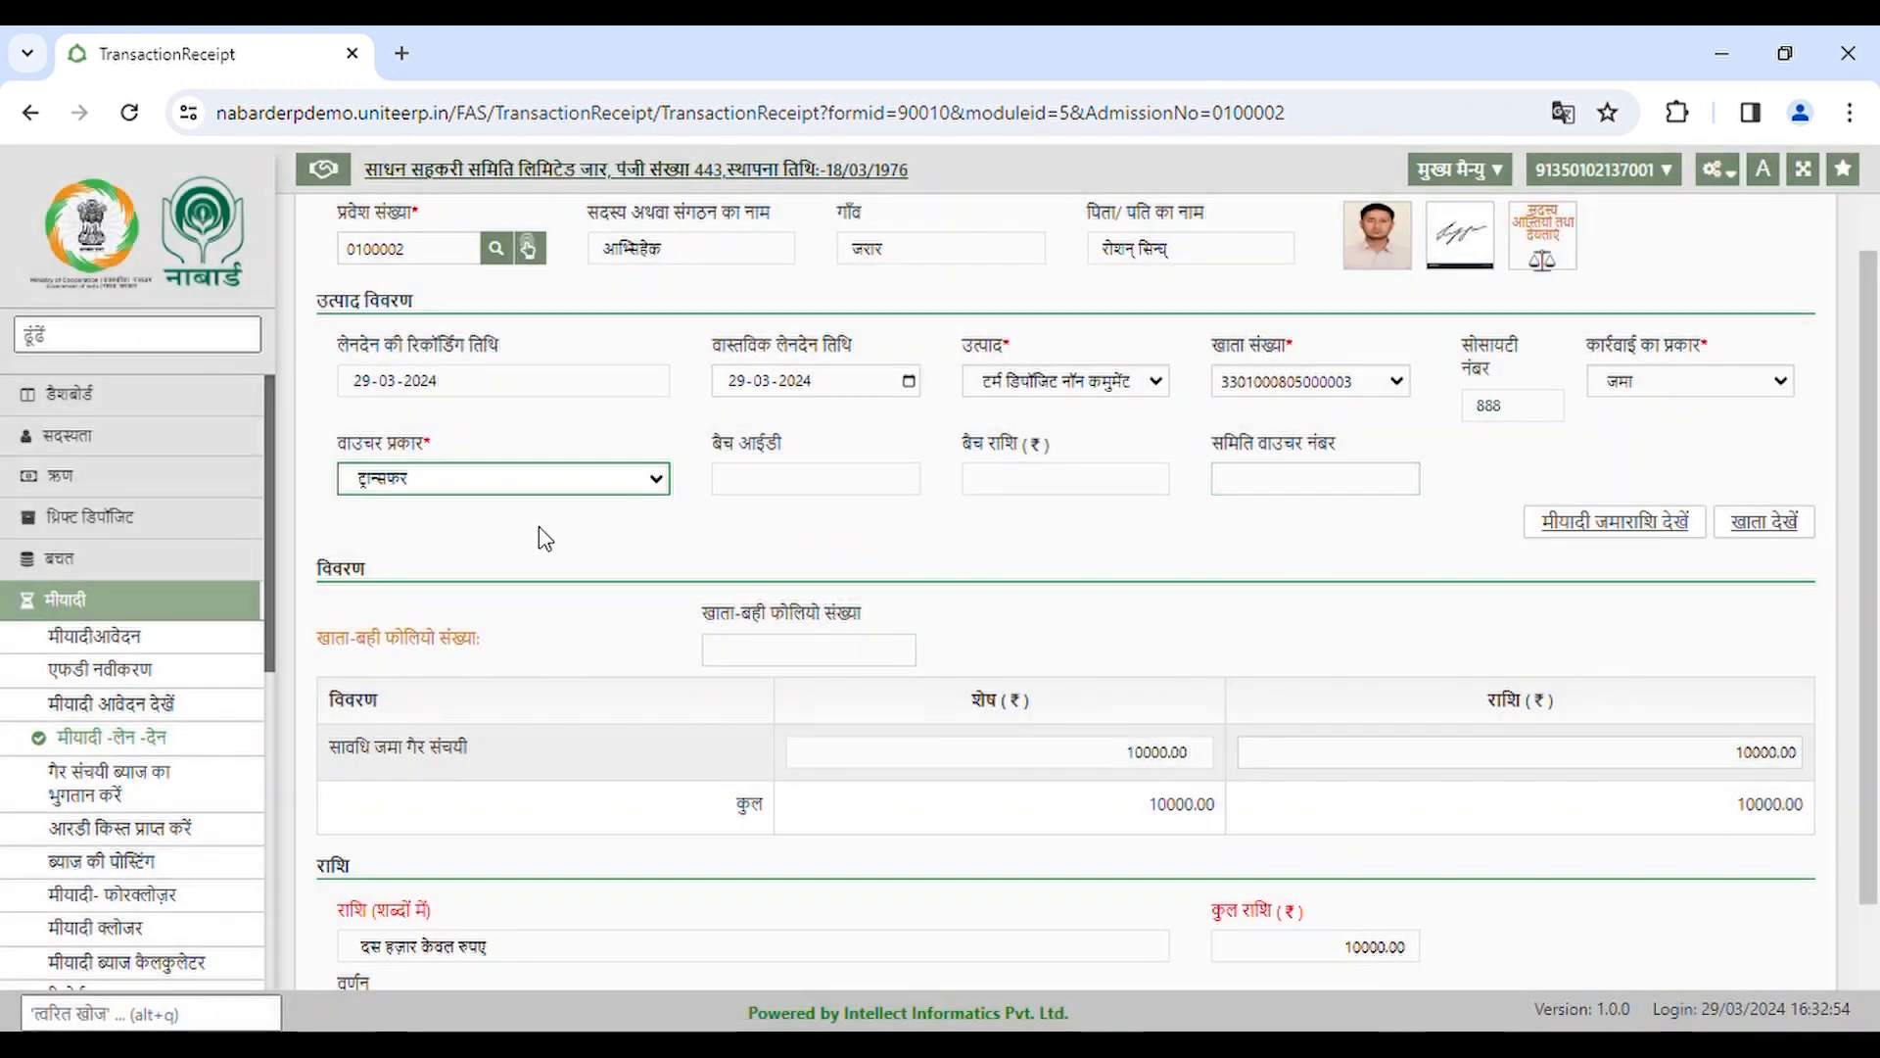
pyautogui.click(539, 526)
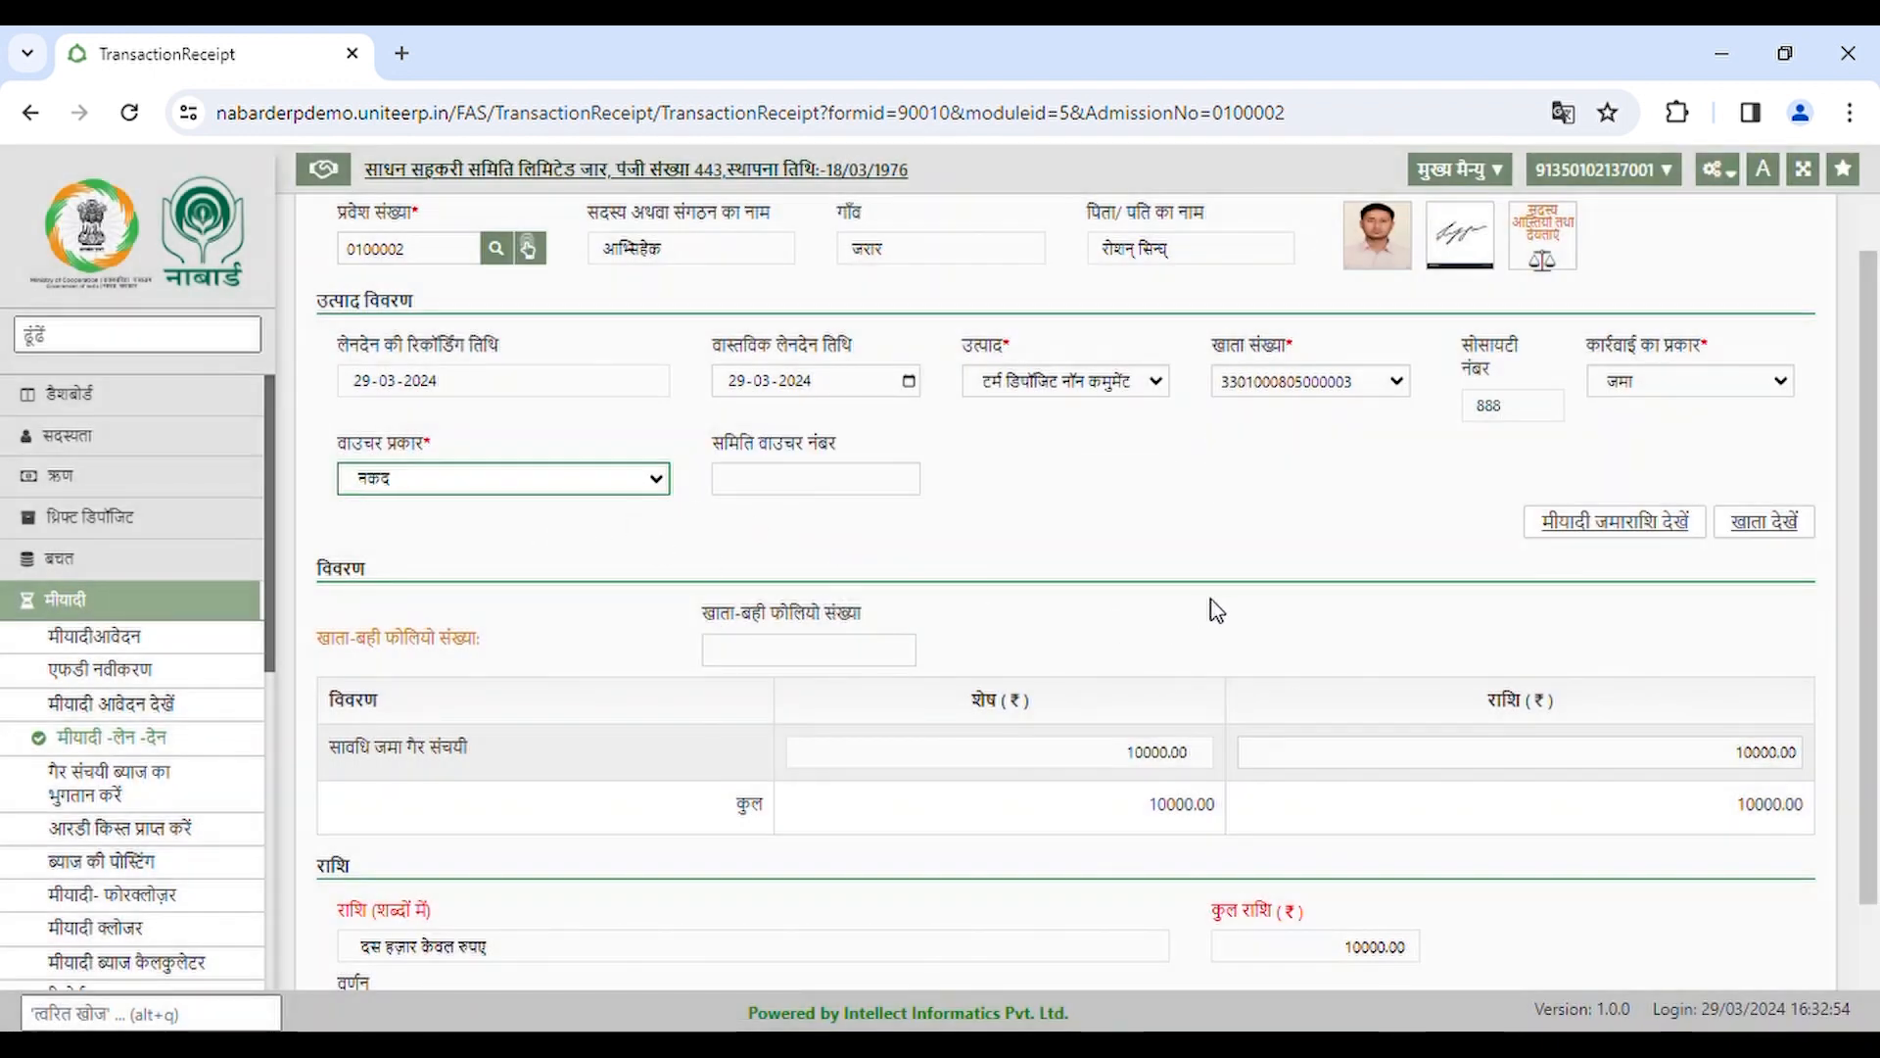
# - Save the 10000 cash deposit transaction and confirm it
pyautogui.scroll(-2, 1203, 603)
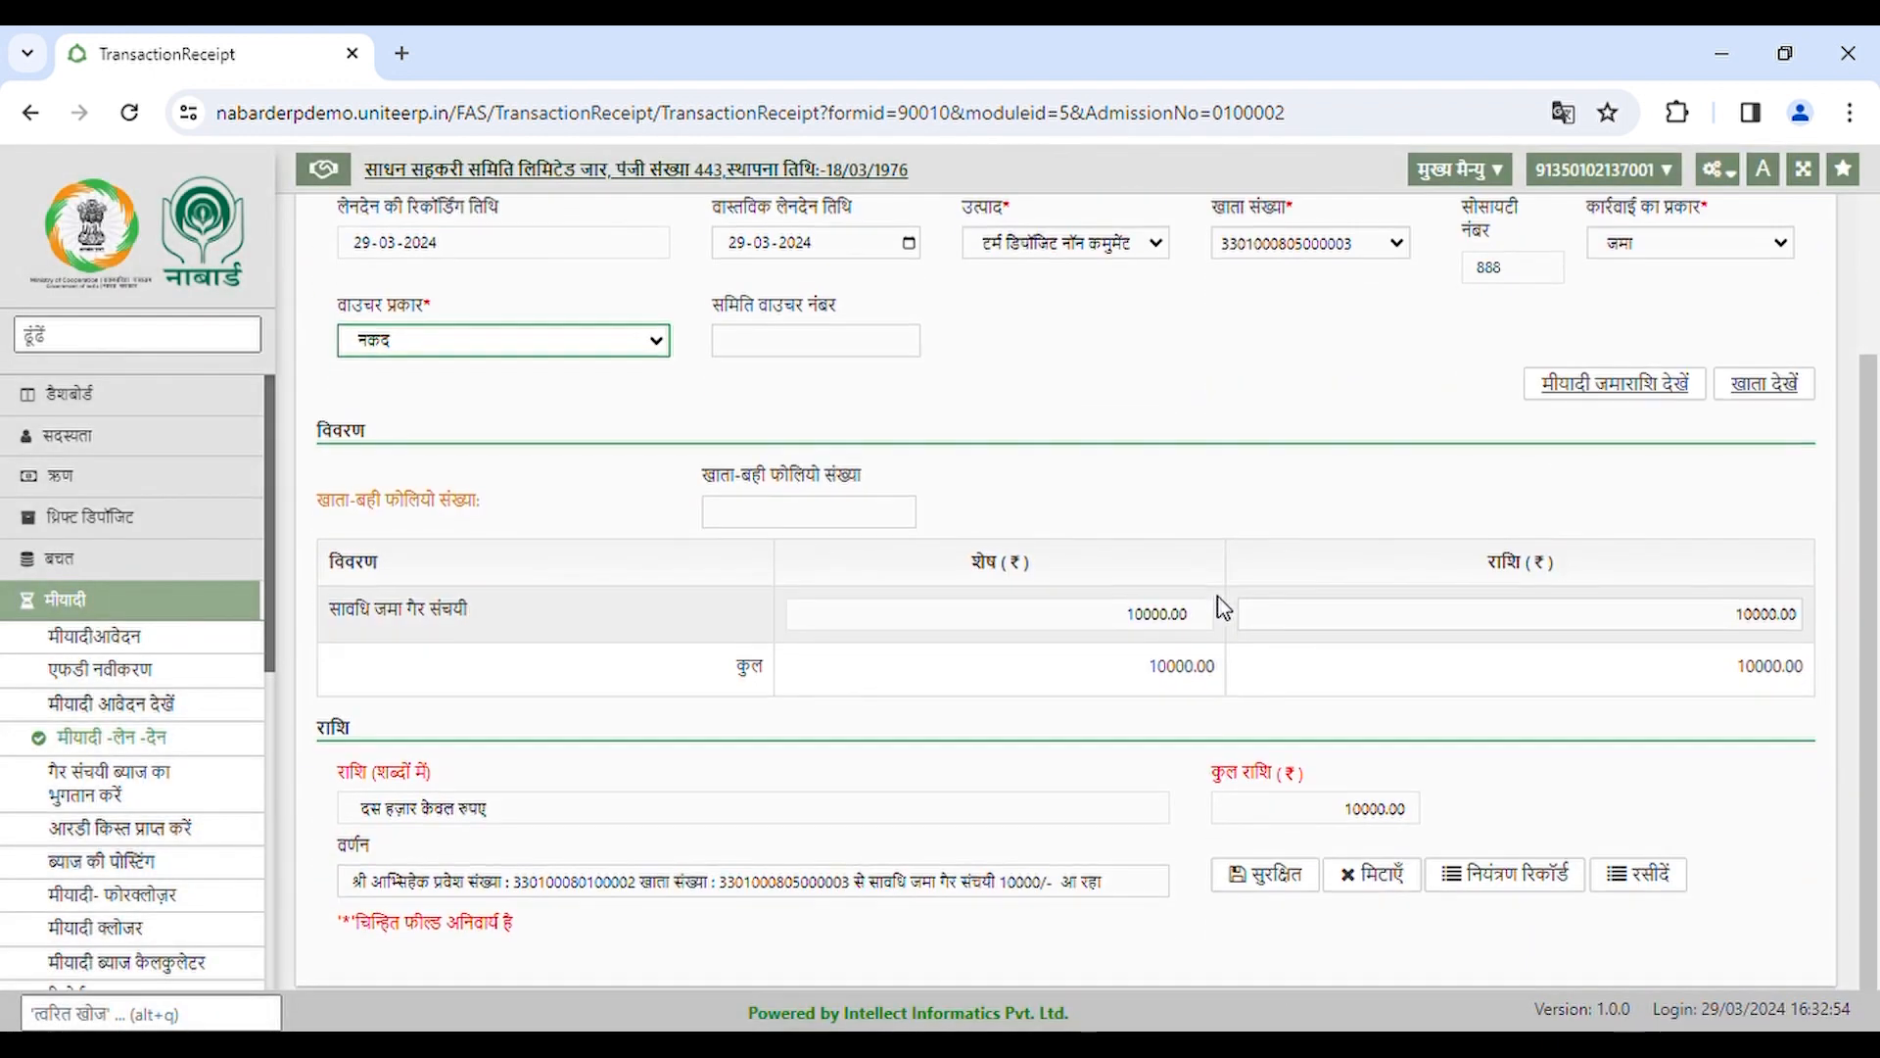
pyautogui.click(1270, 875)
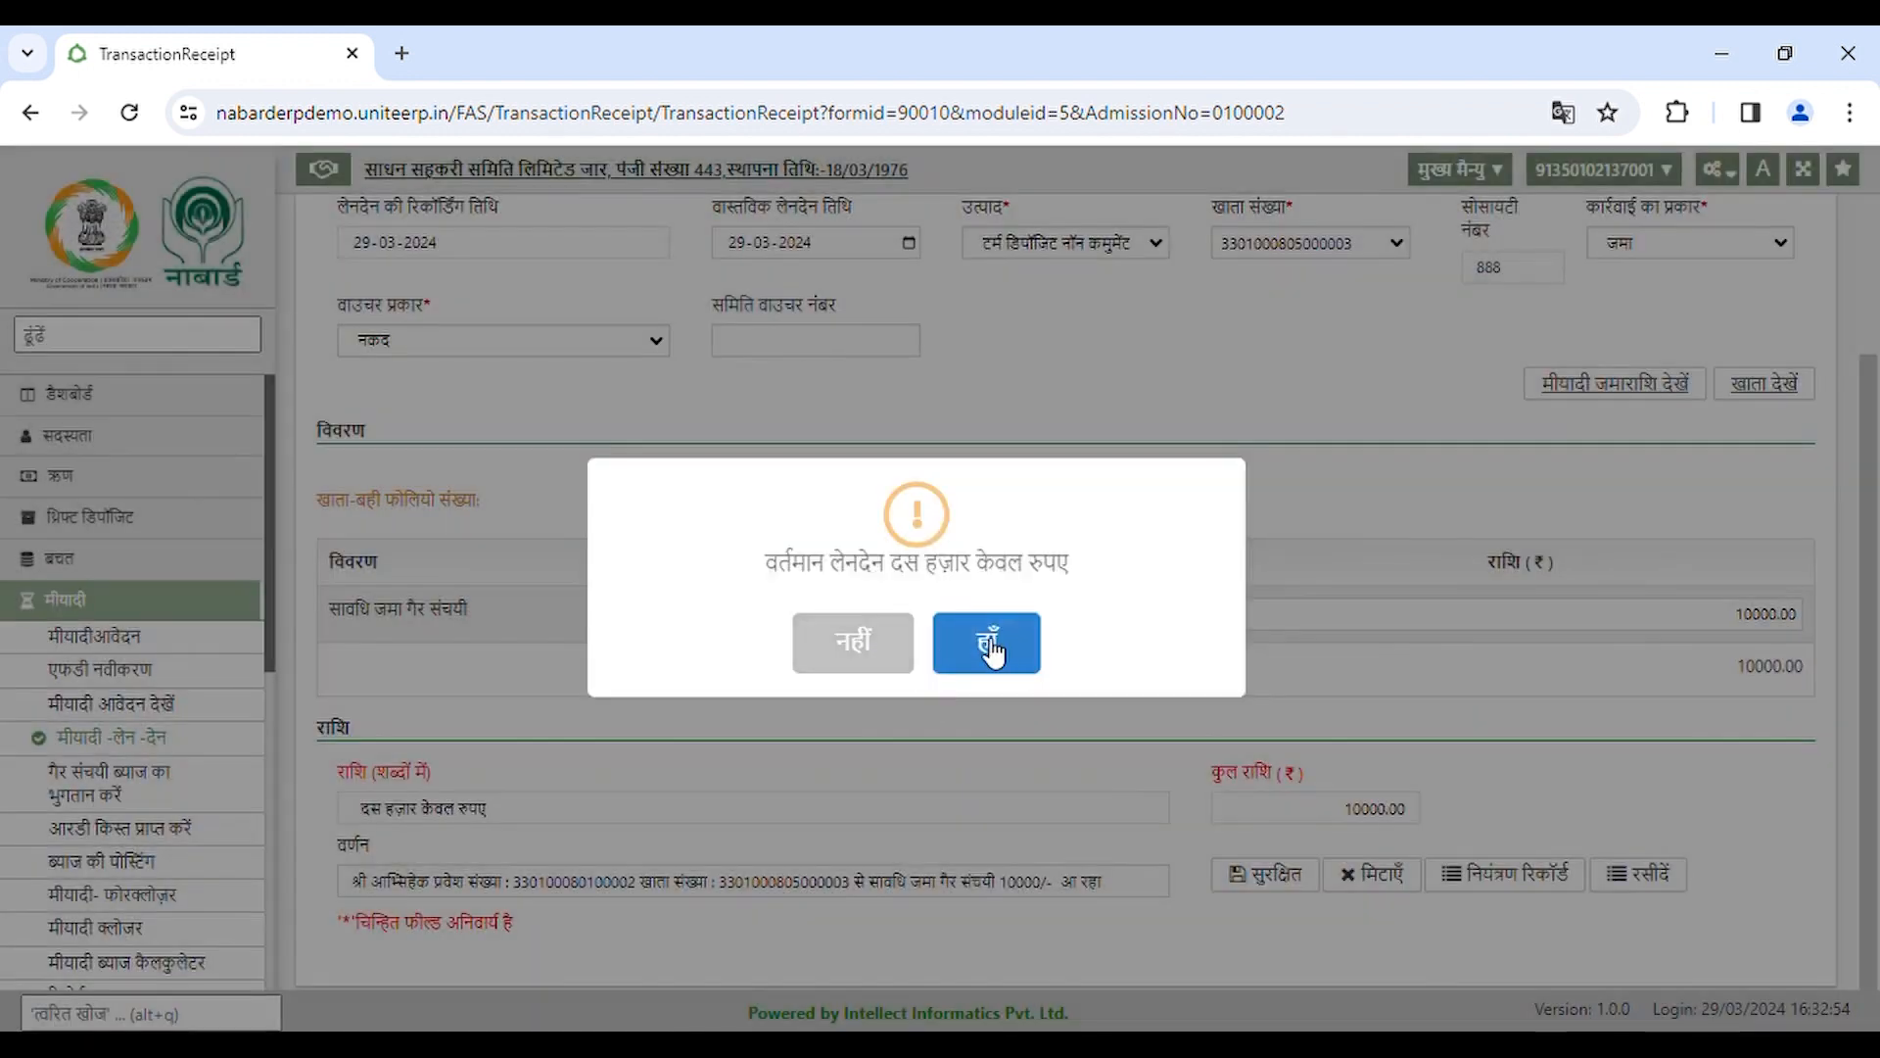
pyautogui.click(989, 645)
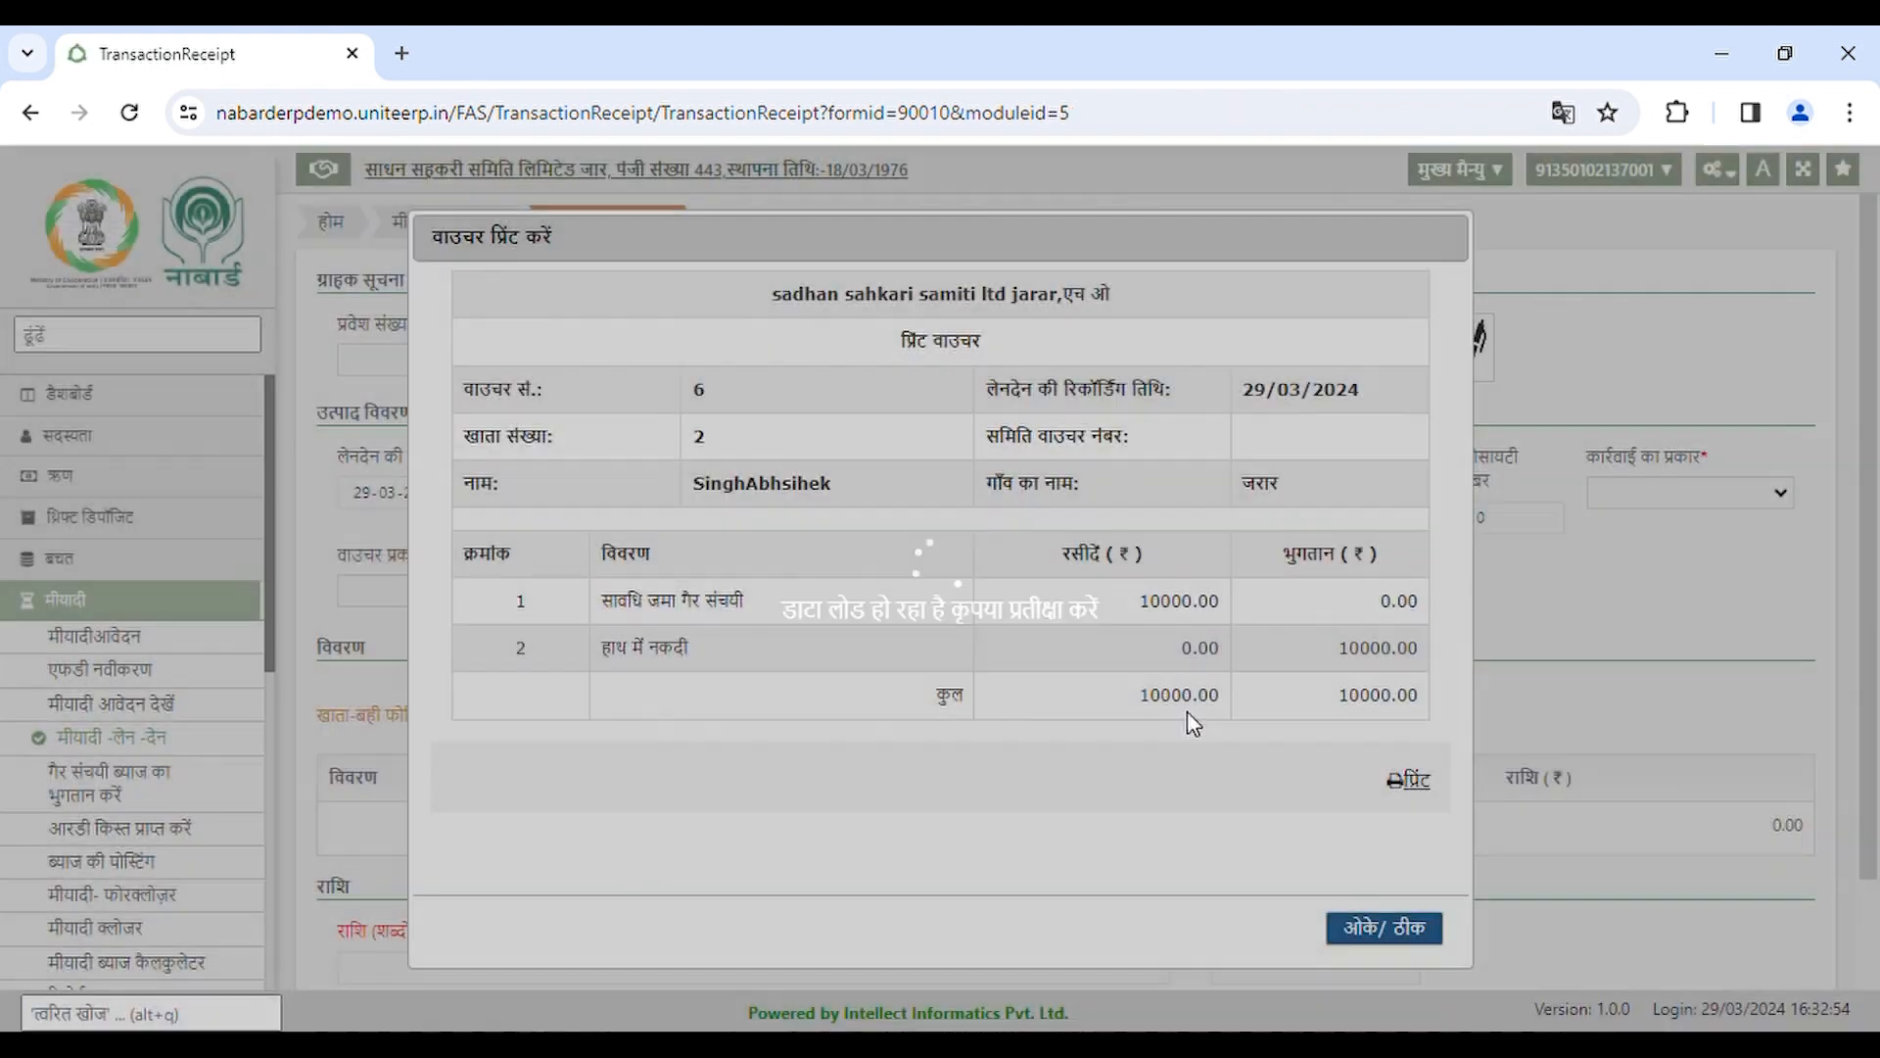
# - Open the printable voucher for the deposit, then close it and dismiss the voucher print window
pyautogui.click(1415, 780)
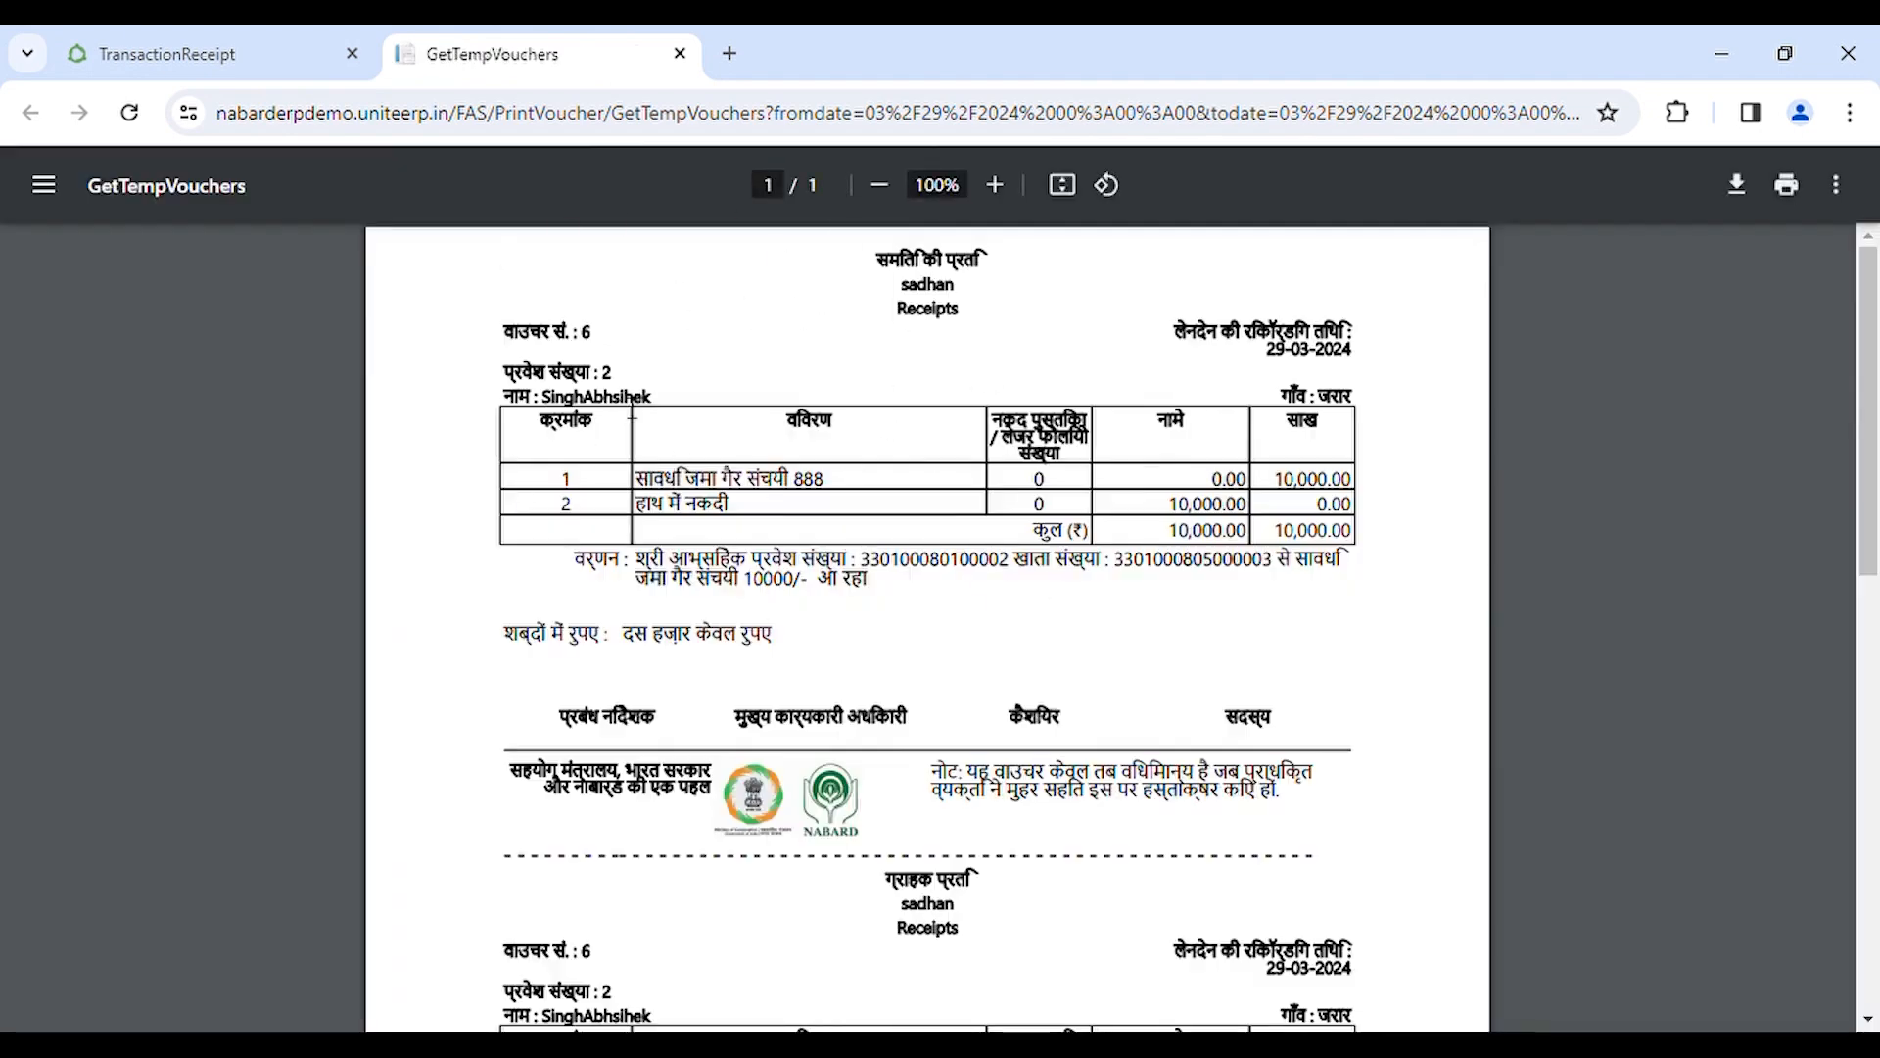
pyautogui.click(683, 55)
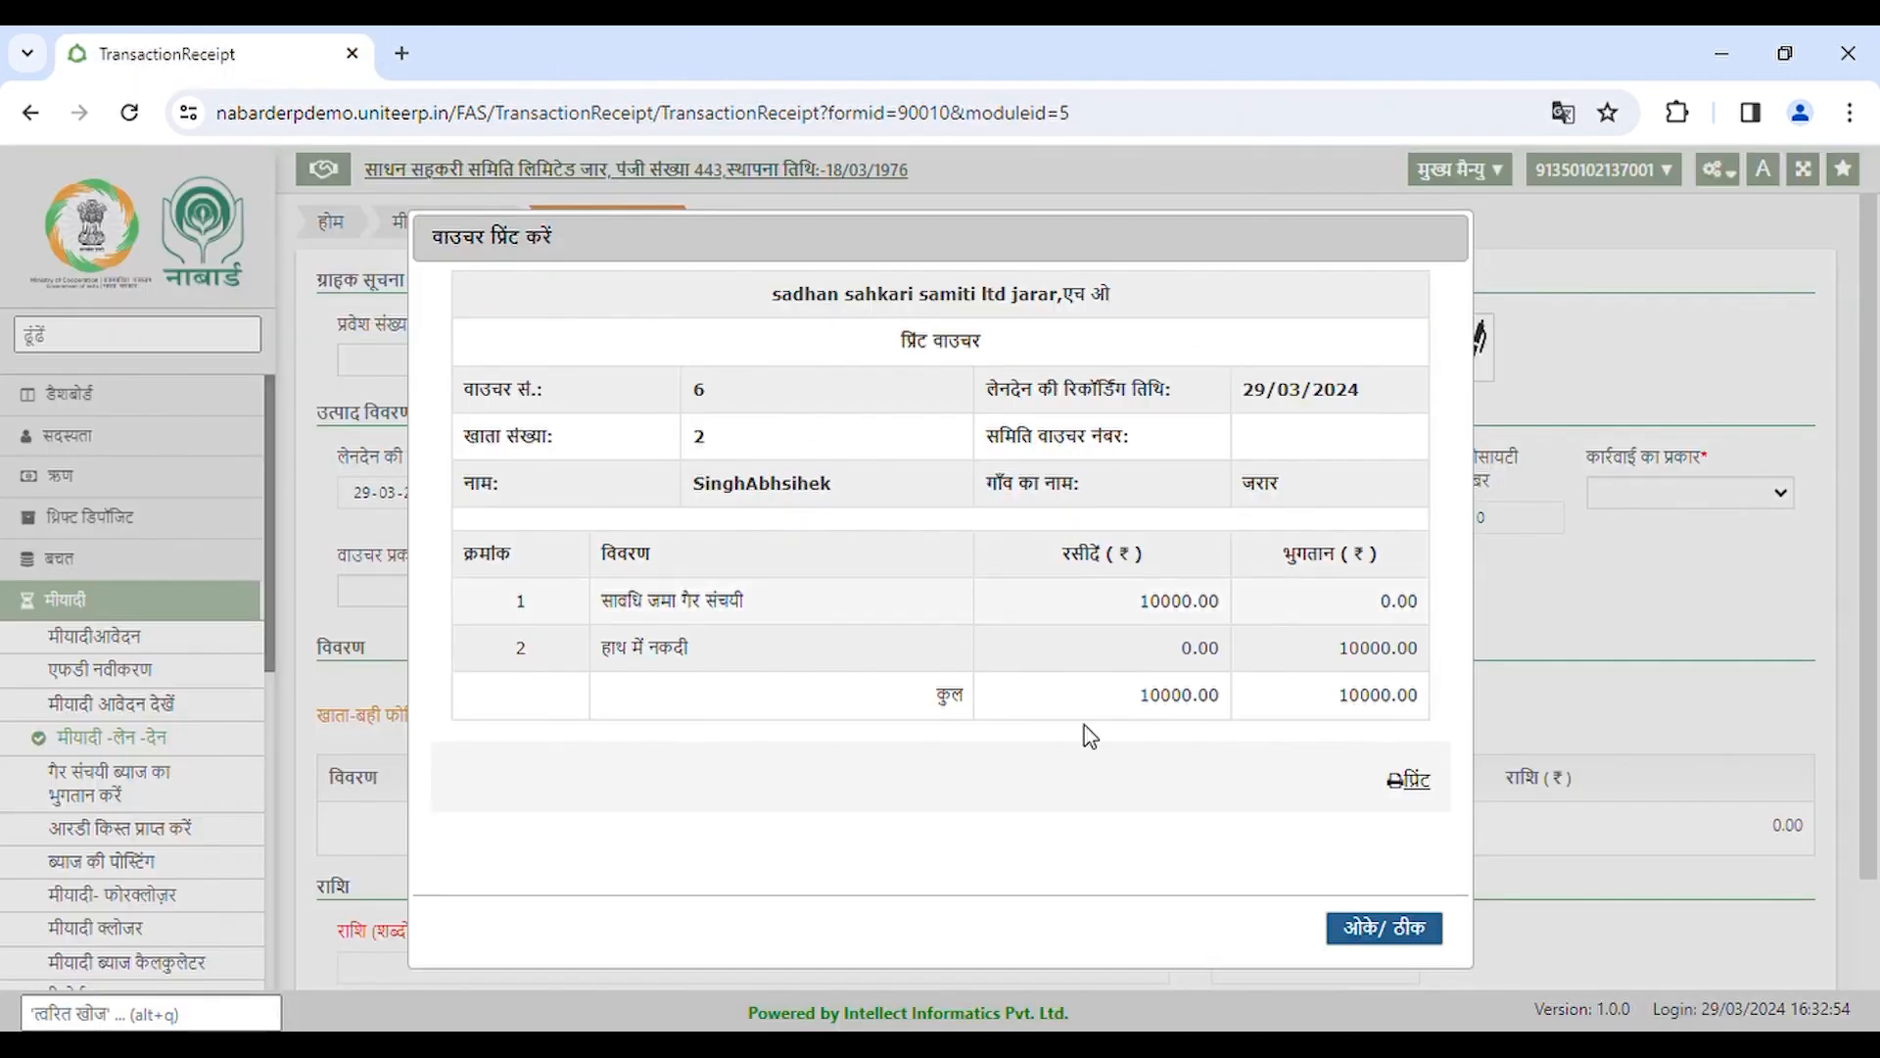
pyautogui.click(1408, 931)
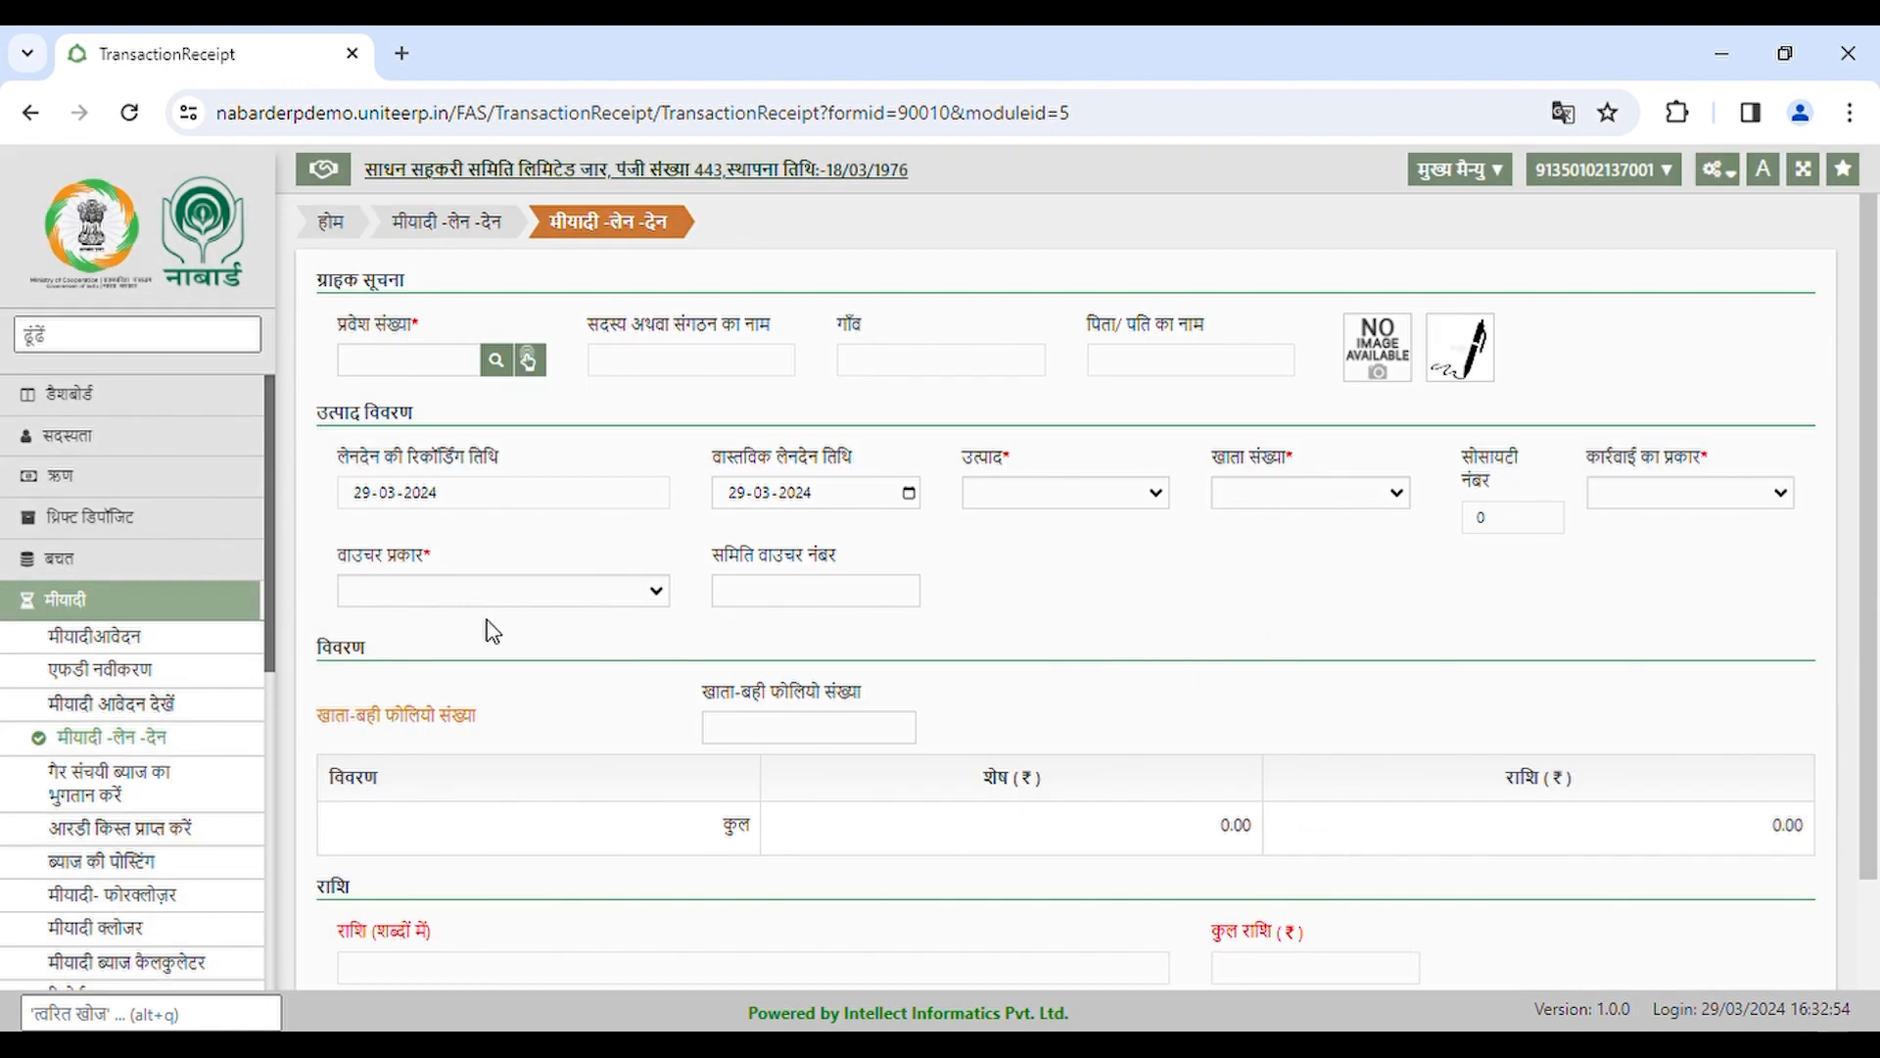
# - Start a new term deposit application, load the member by admission number and choose आवर्ती जमा as the product
pyautogui.click(110, 605)
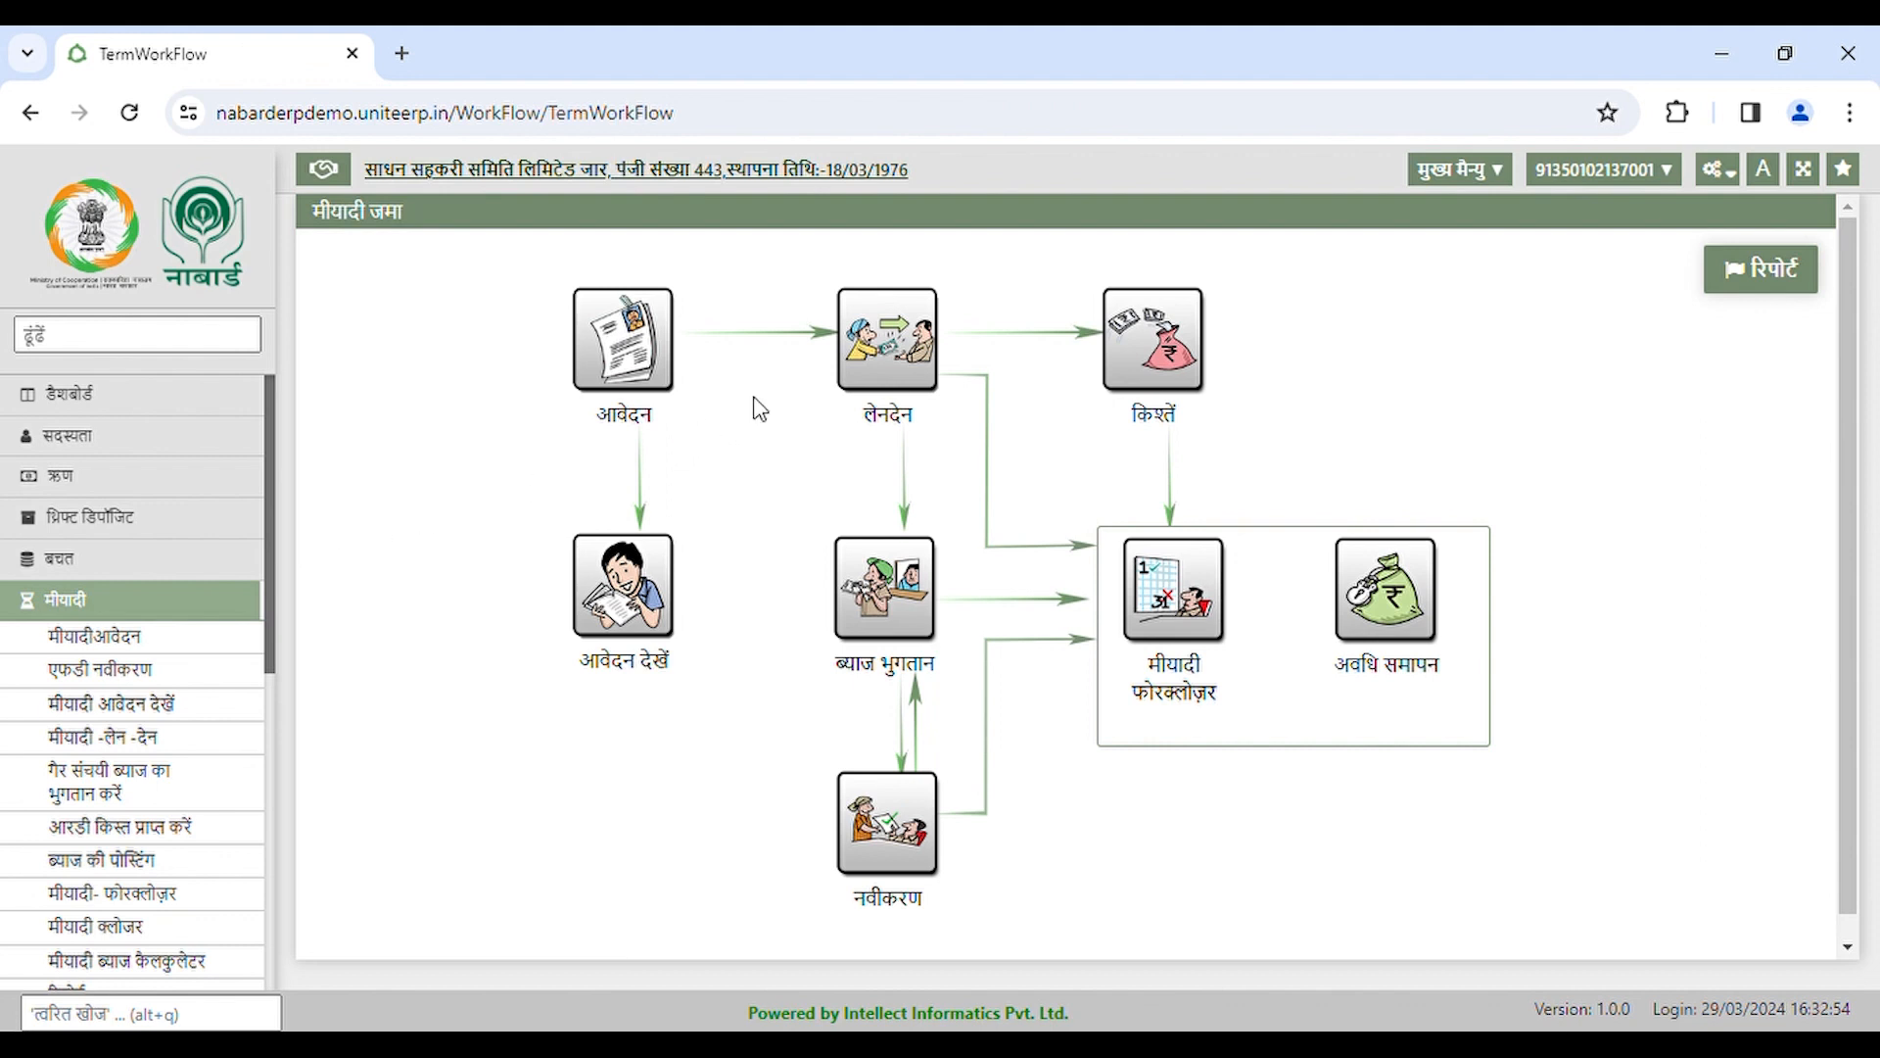
pyautogui.click(662, 354)
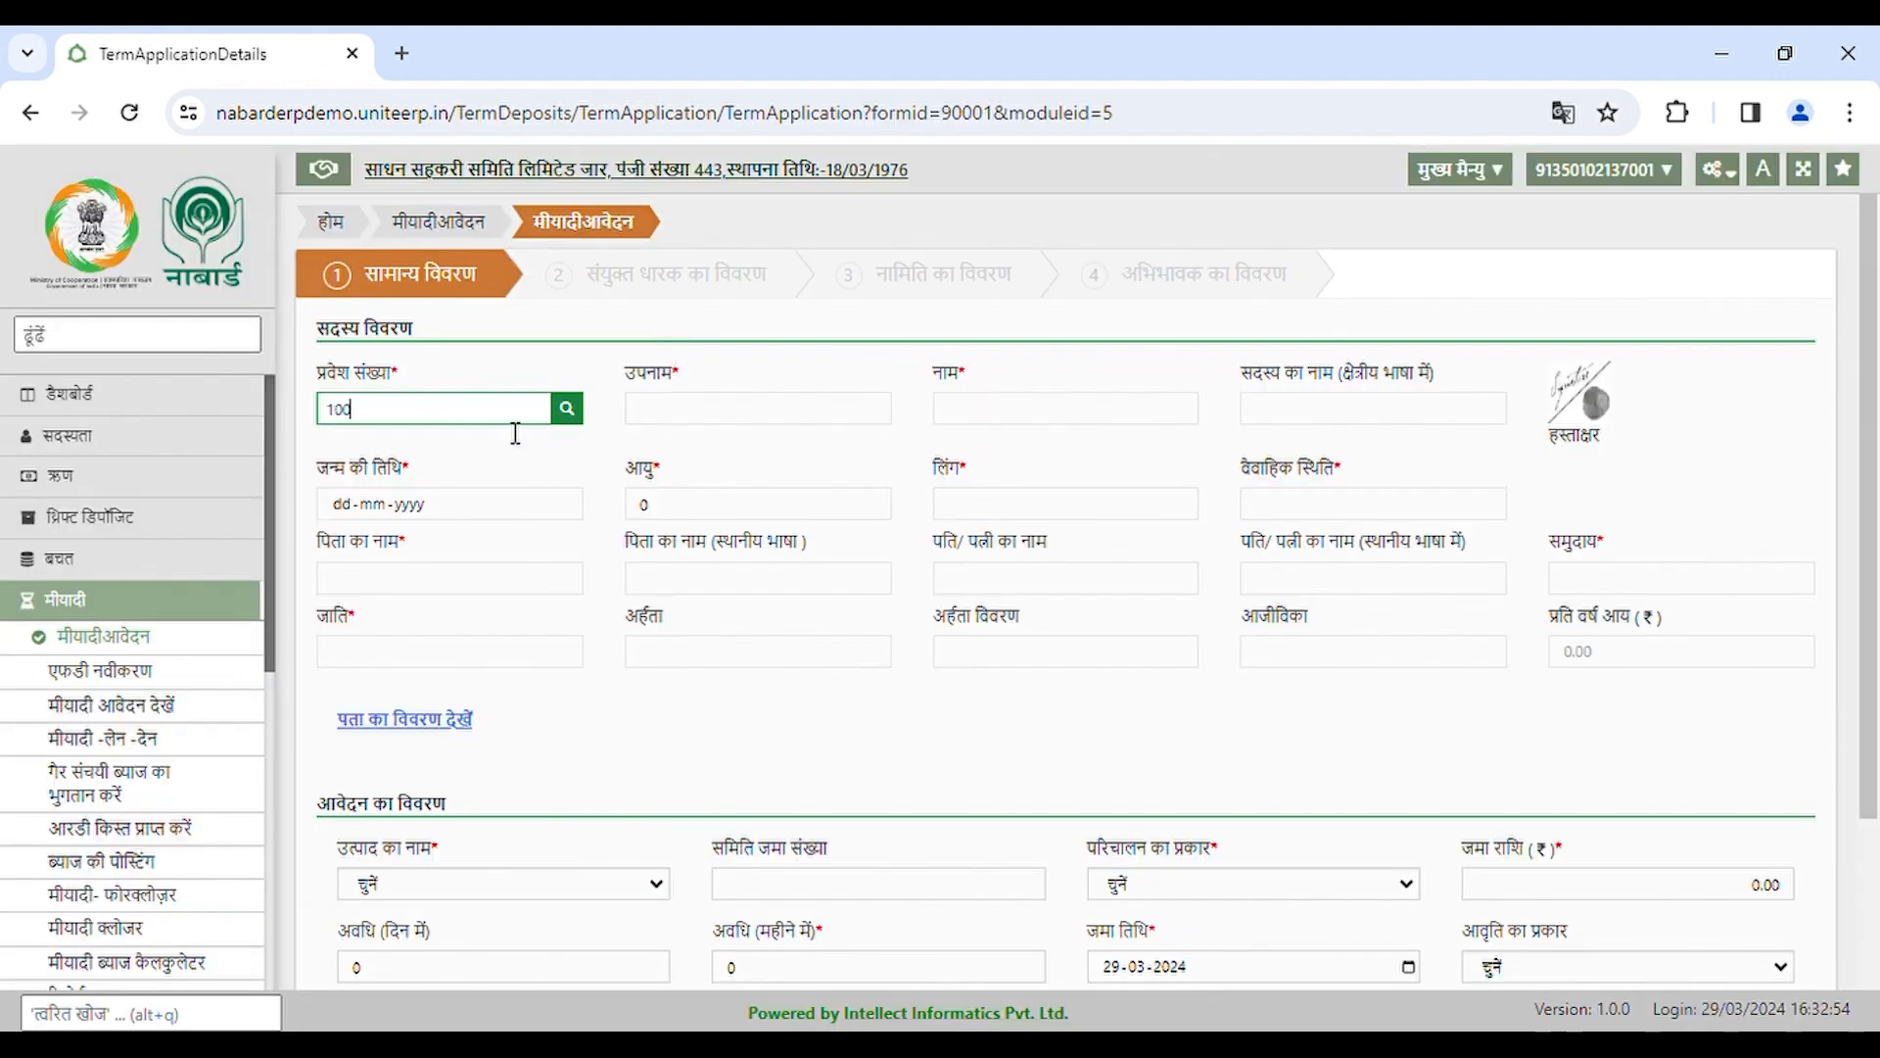
pyautogui.press('Tab')
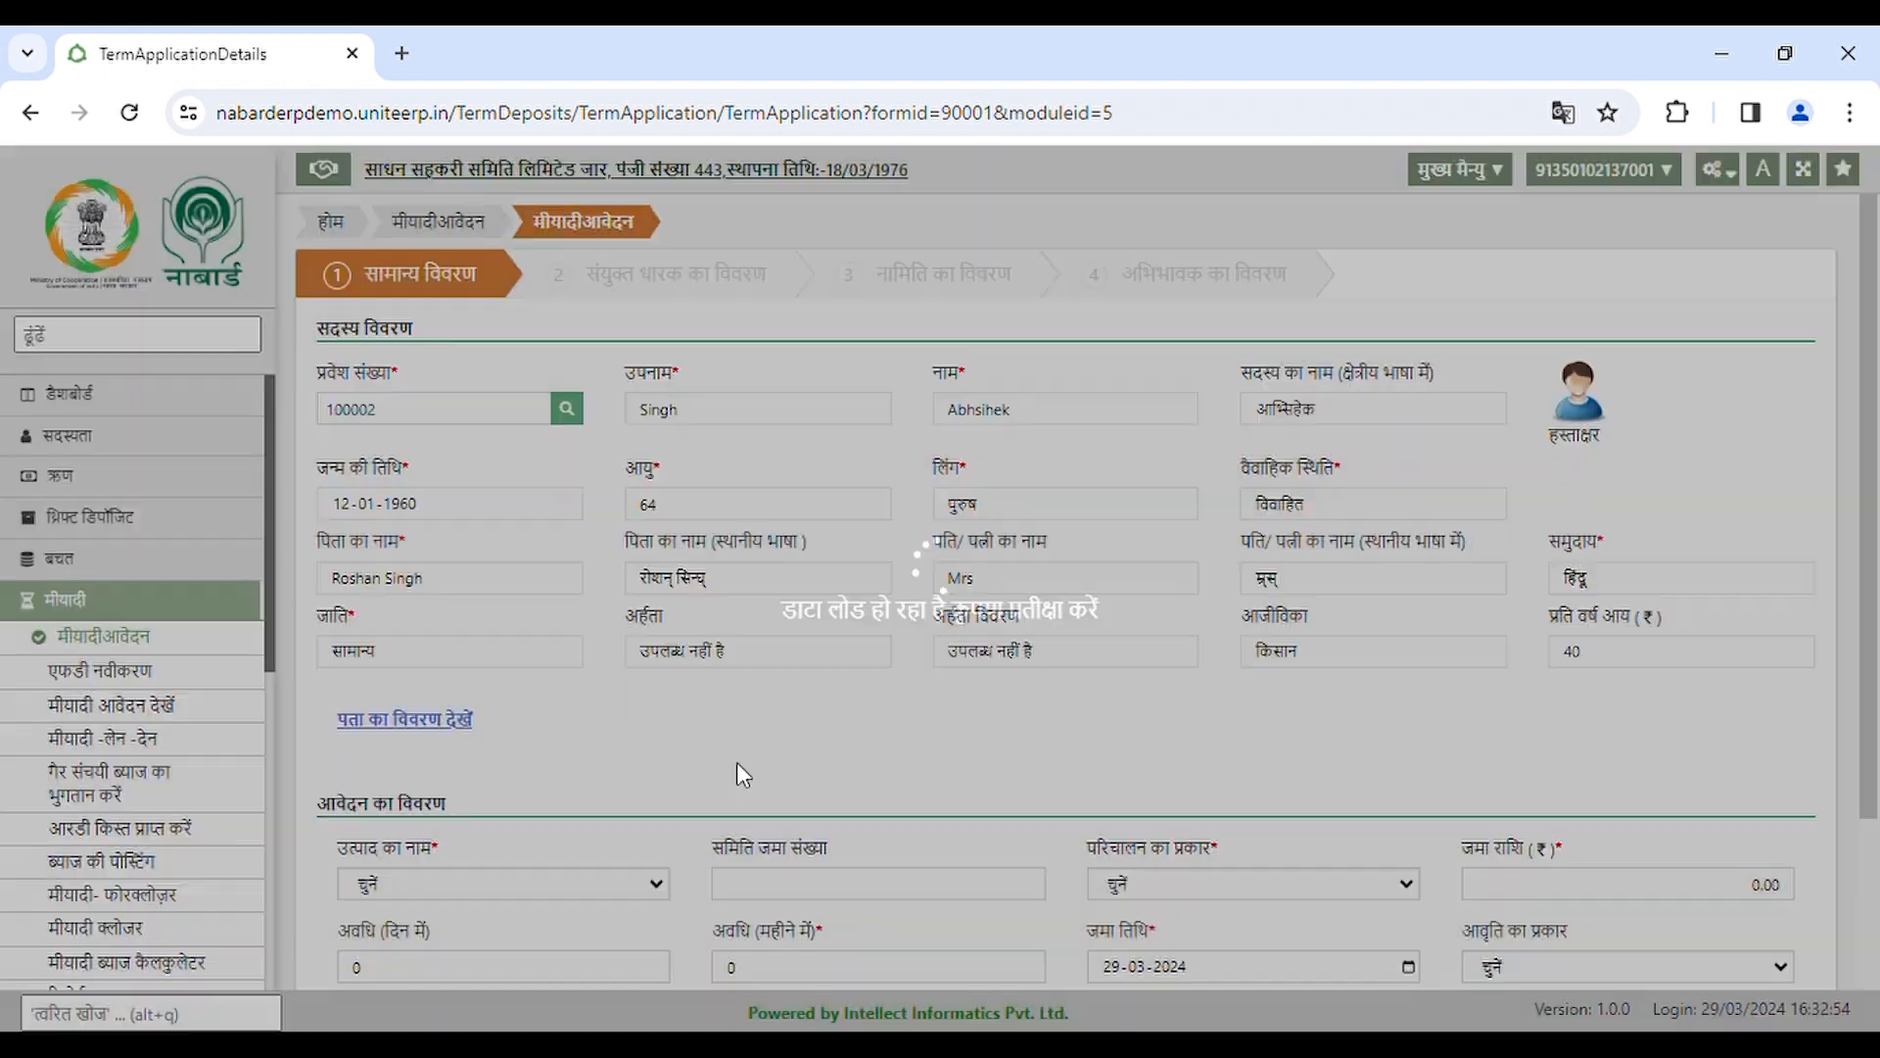
pyautogui.scroll(-3, 599, 762)
pyautogui.click(516, 632)
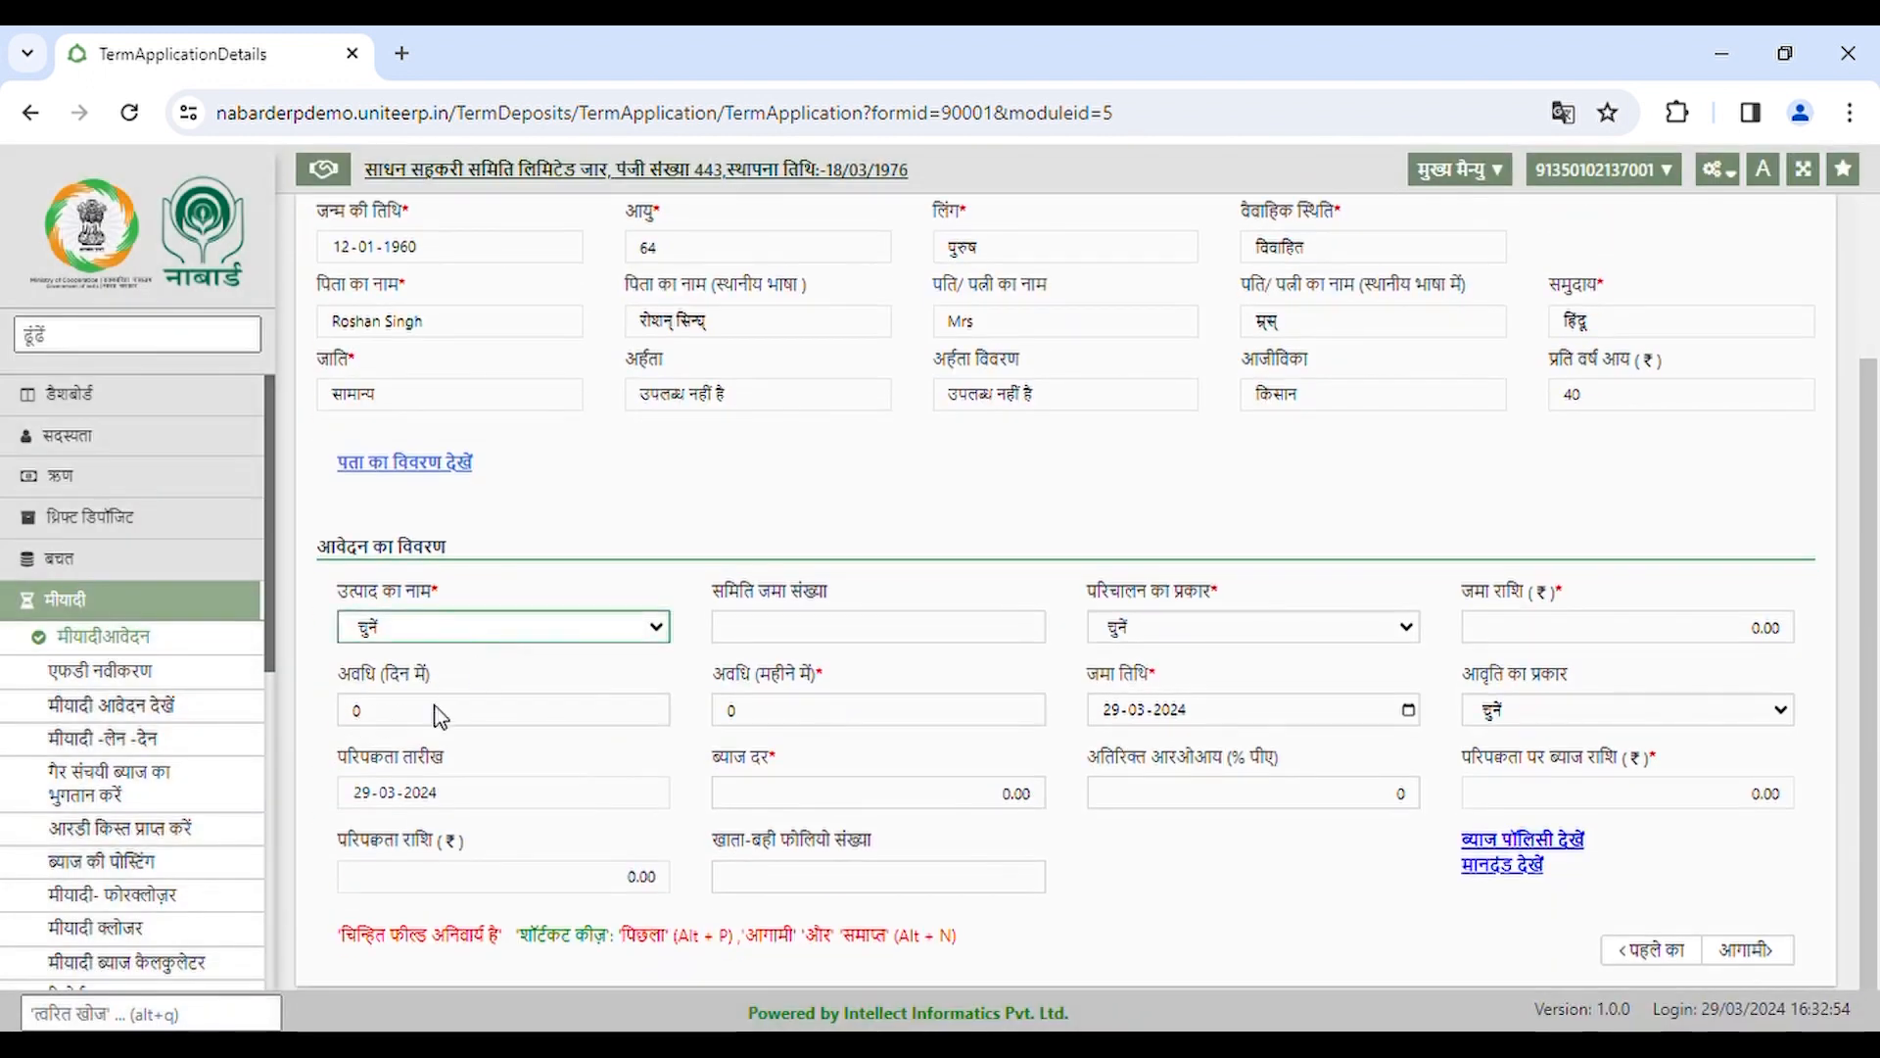
pyautogui.press('Down')
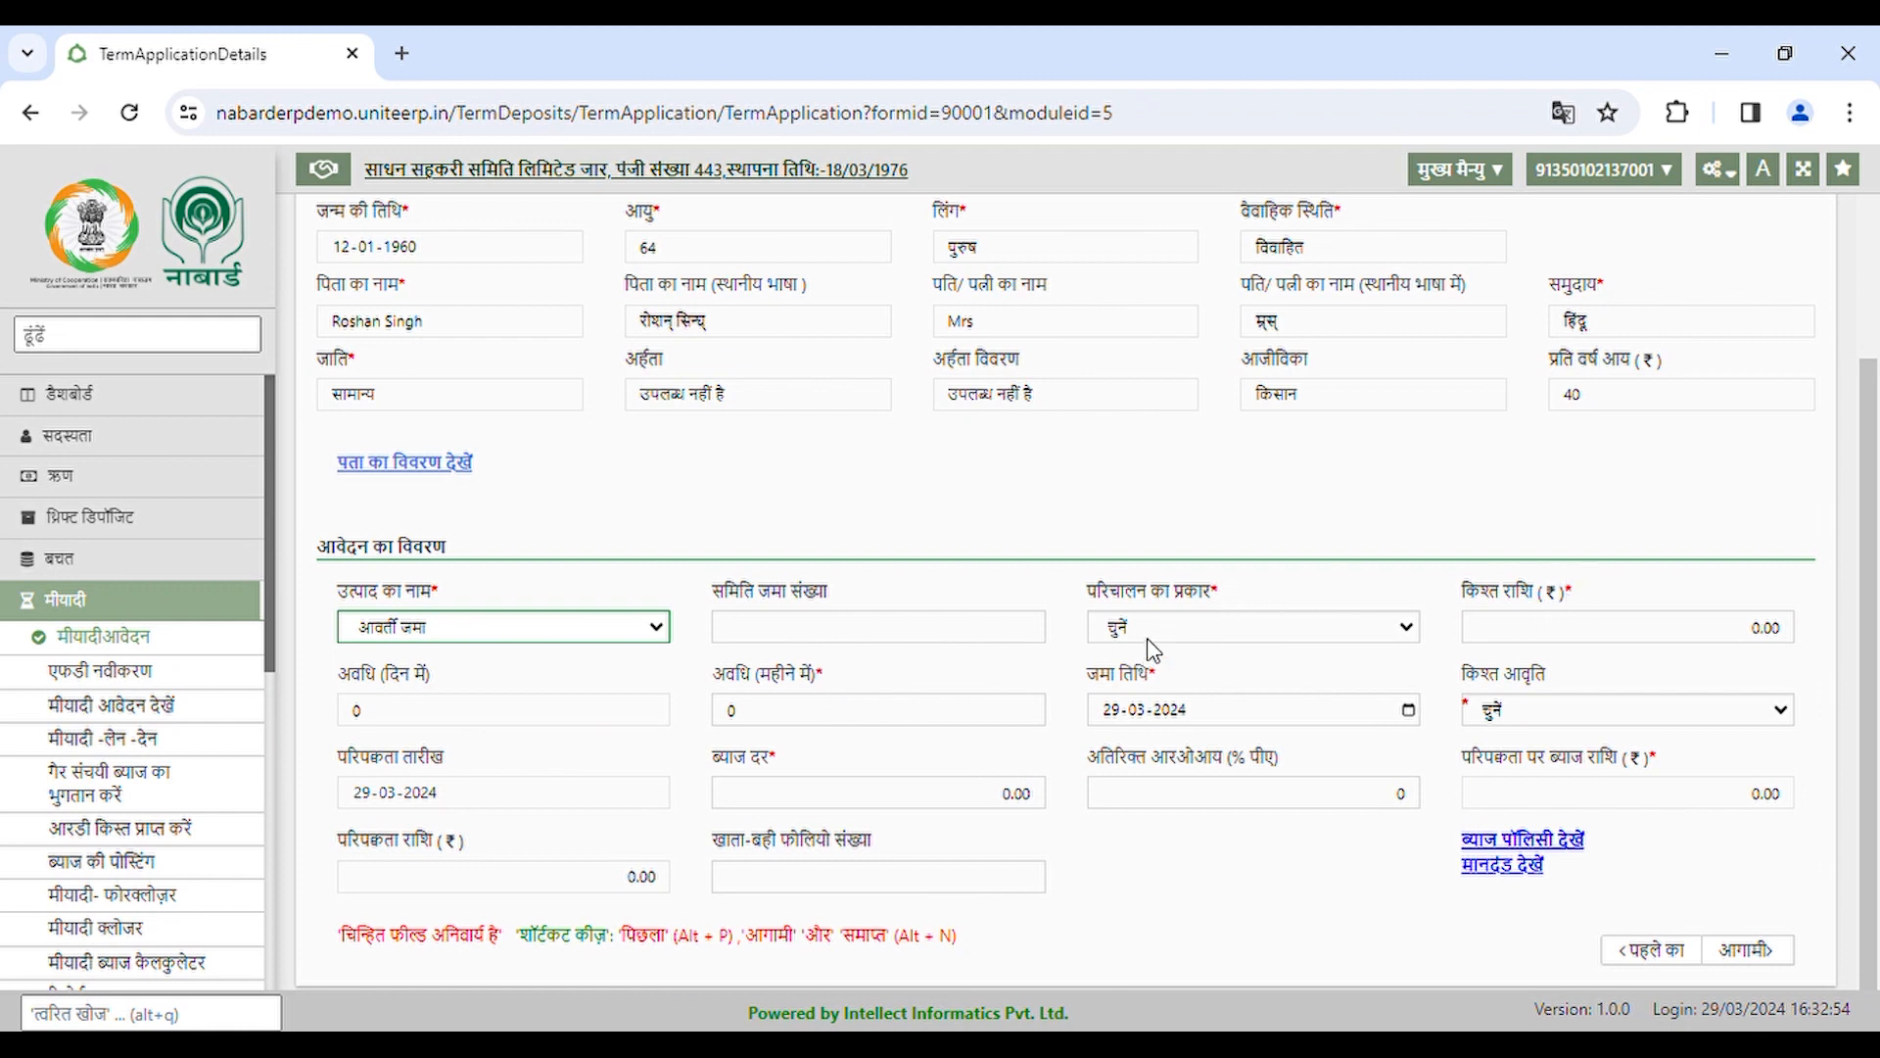
# - Enter the society deposit number, set the operation type to अकेला and the installment amount to 500
pyautogui.click(974, 642)
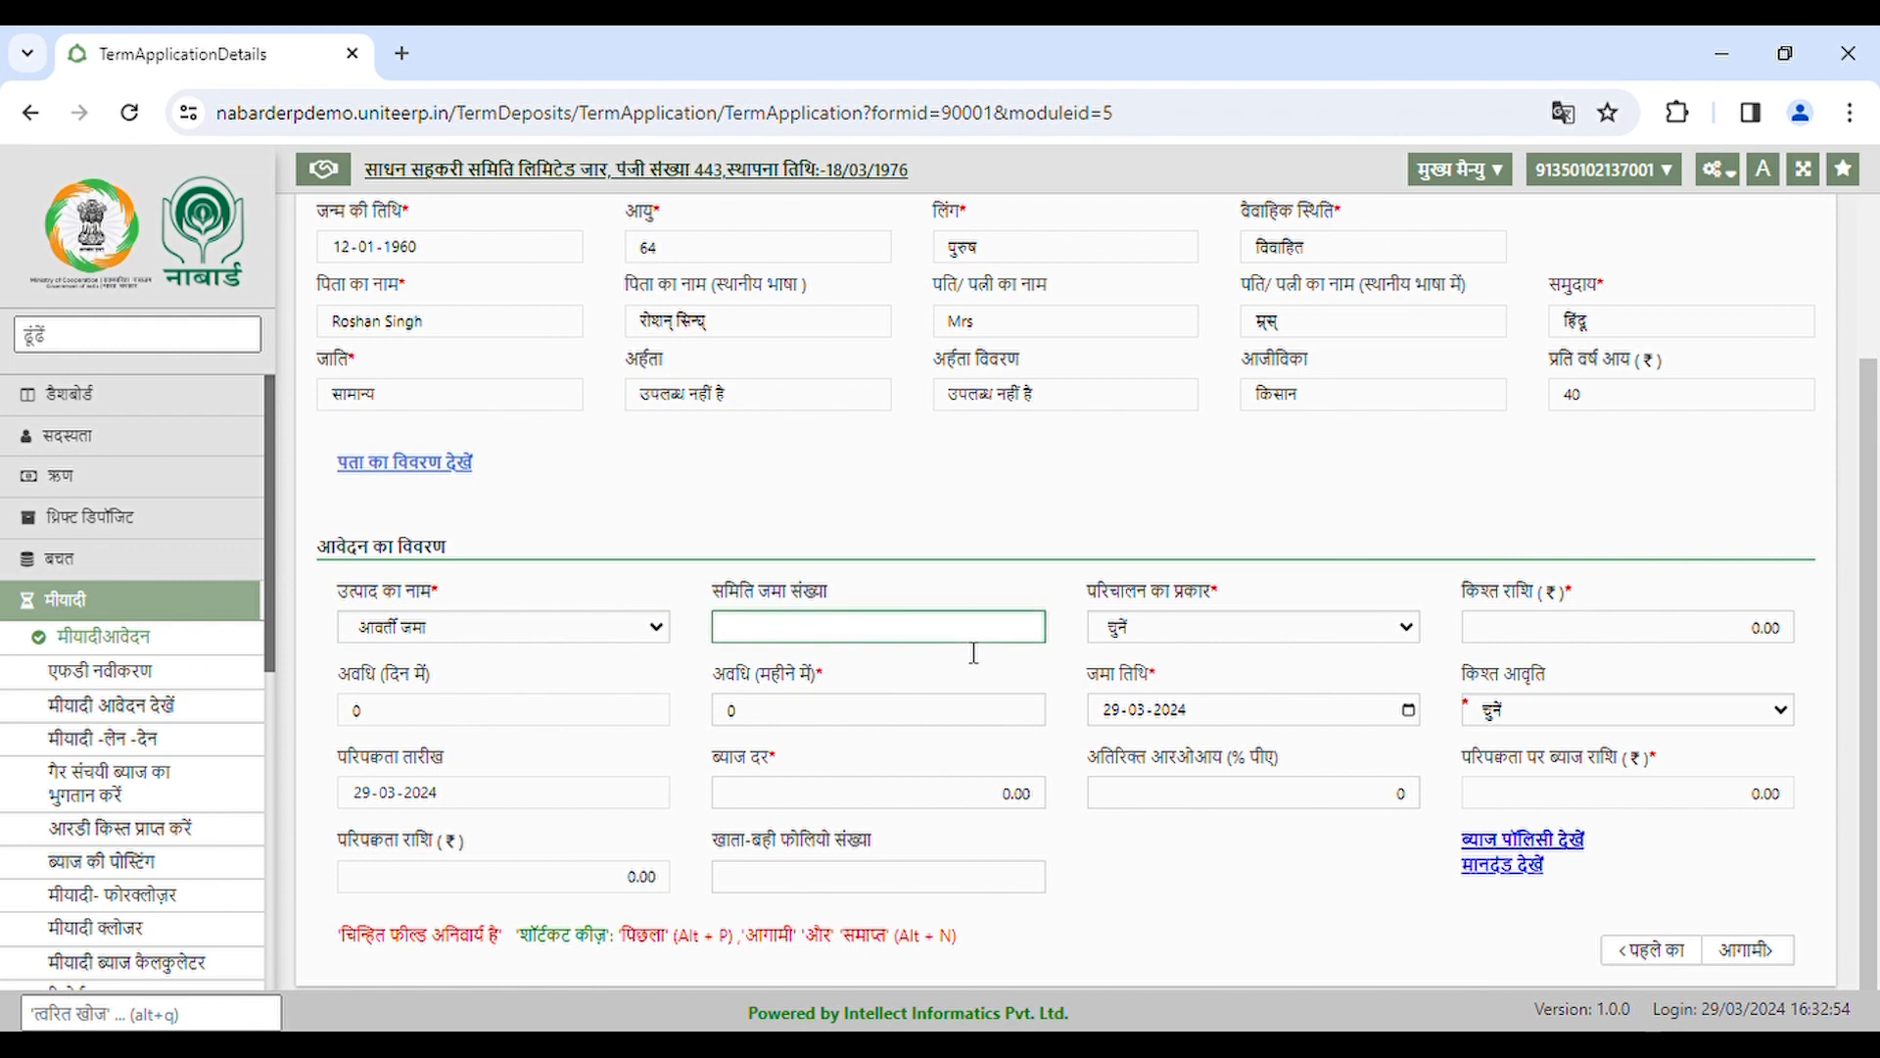
pyautogui.click(1218, 625)
pyautogui.press('Down')
pyautogui.click(1709, 638)
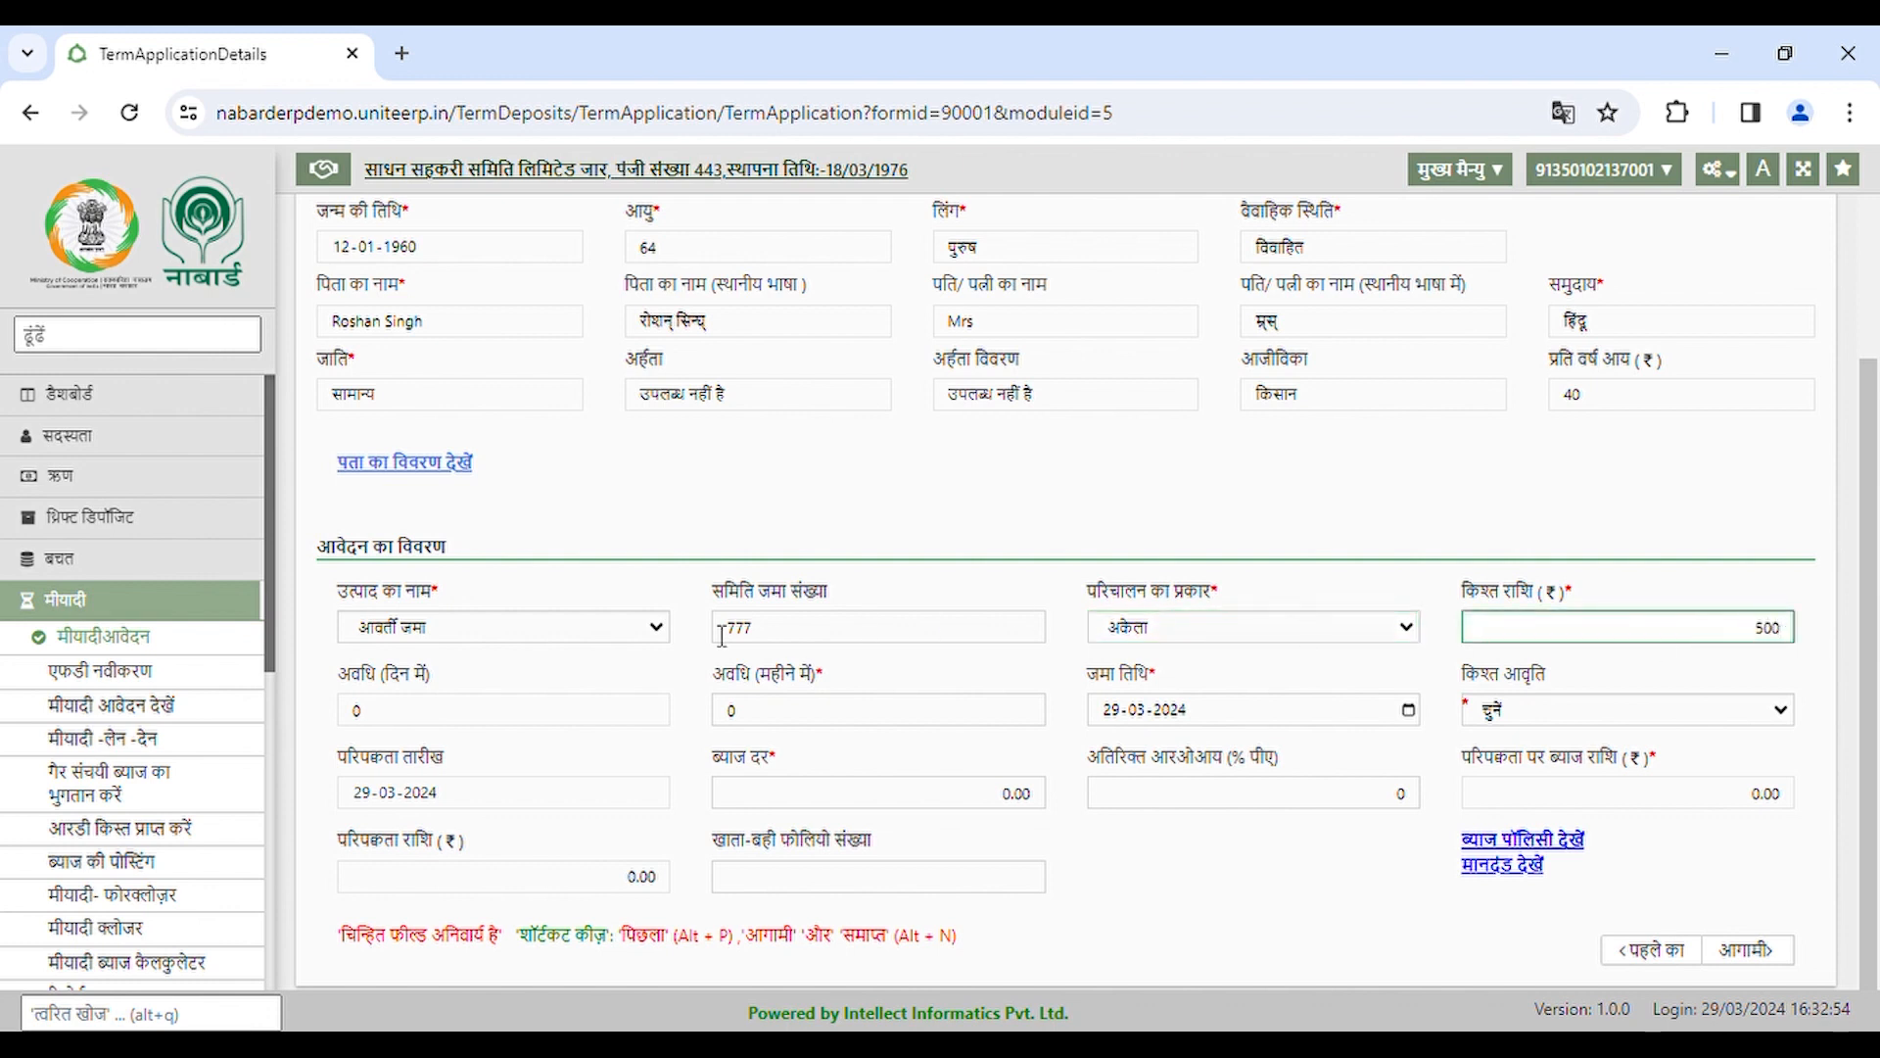
# - Set the recurring deposit period to 12 months
pyautogui.click(544, 688)
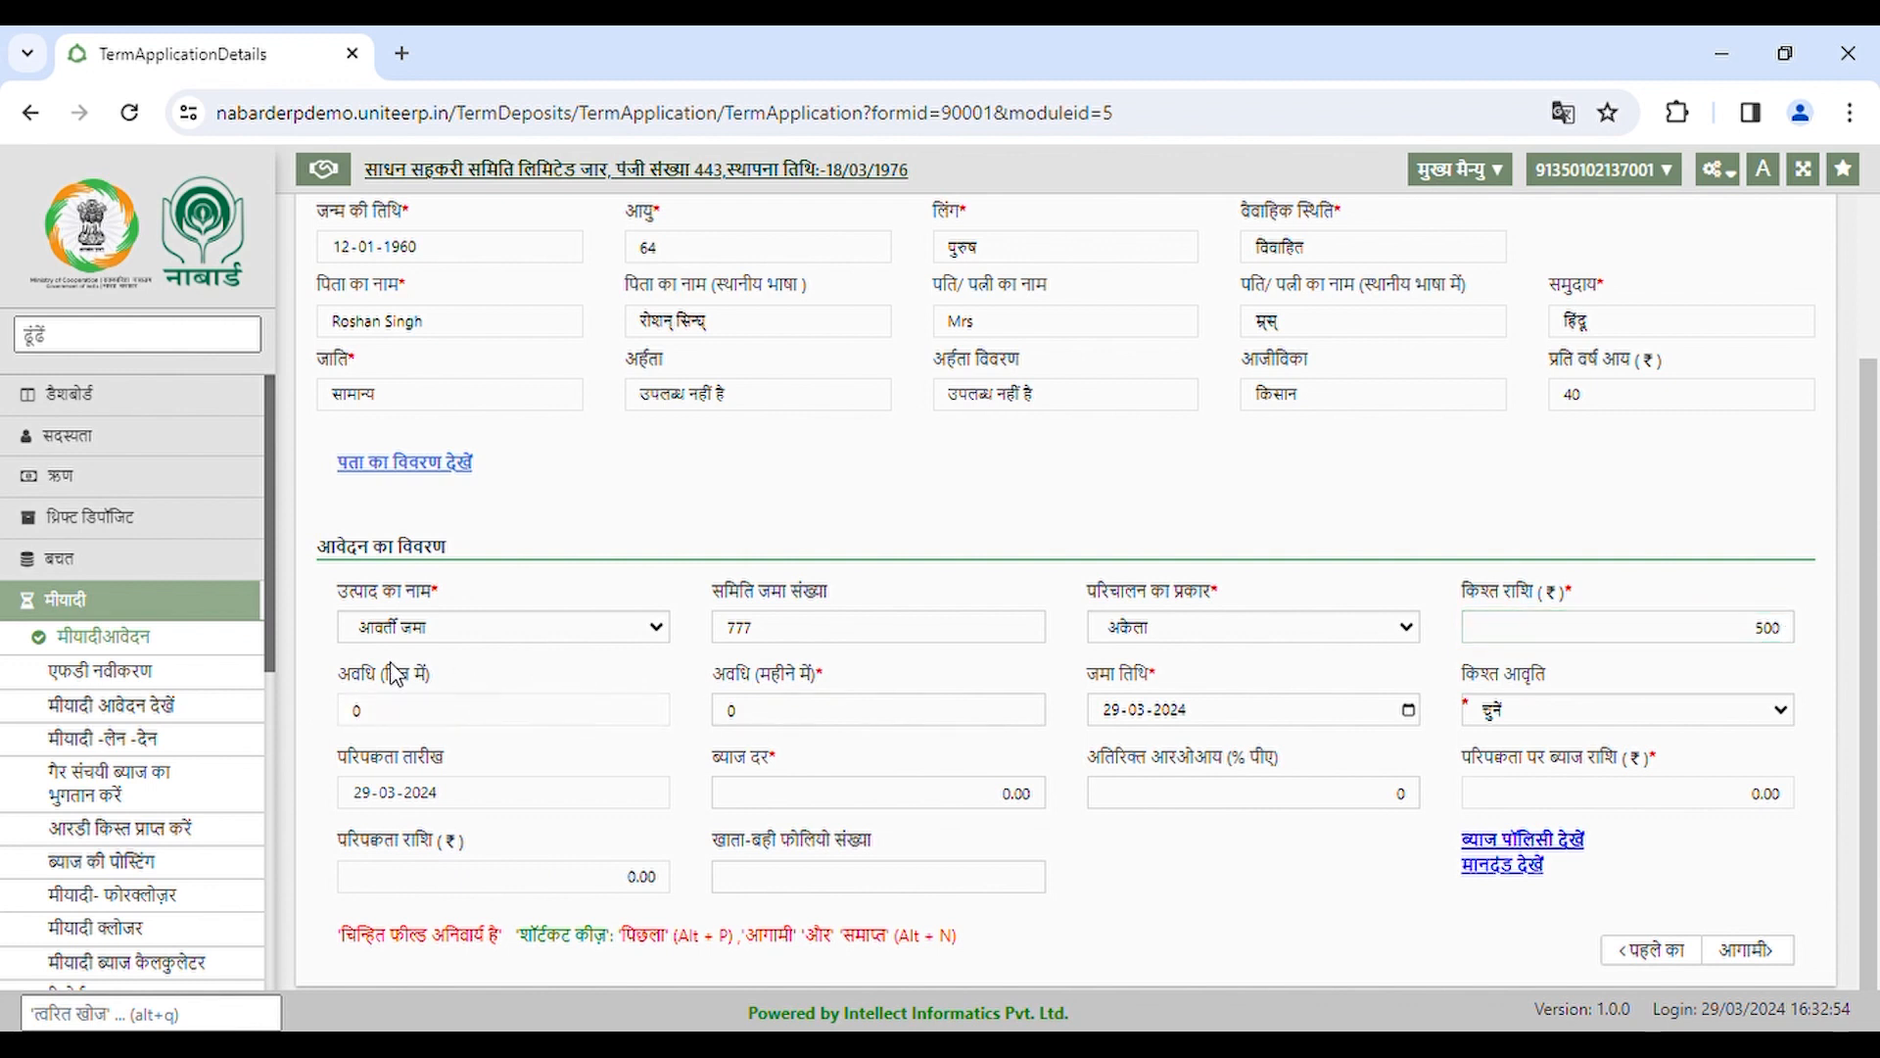
pyautogui.click(755, 725)
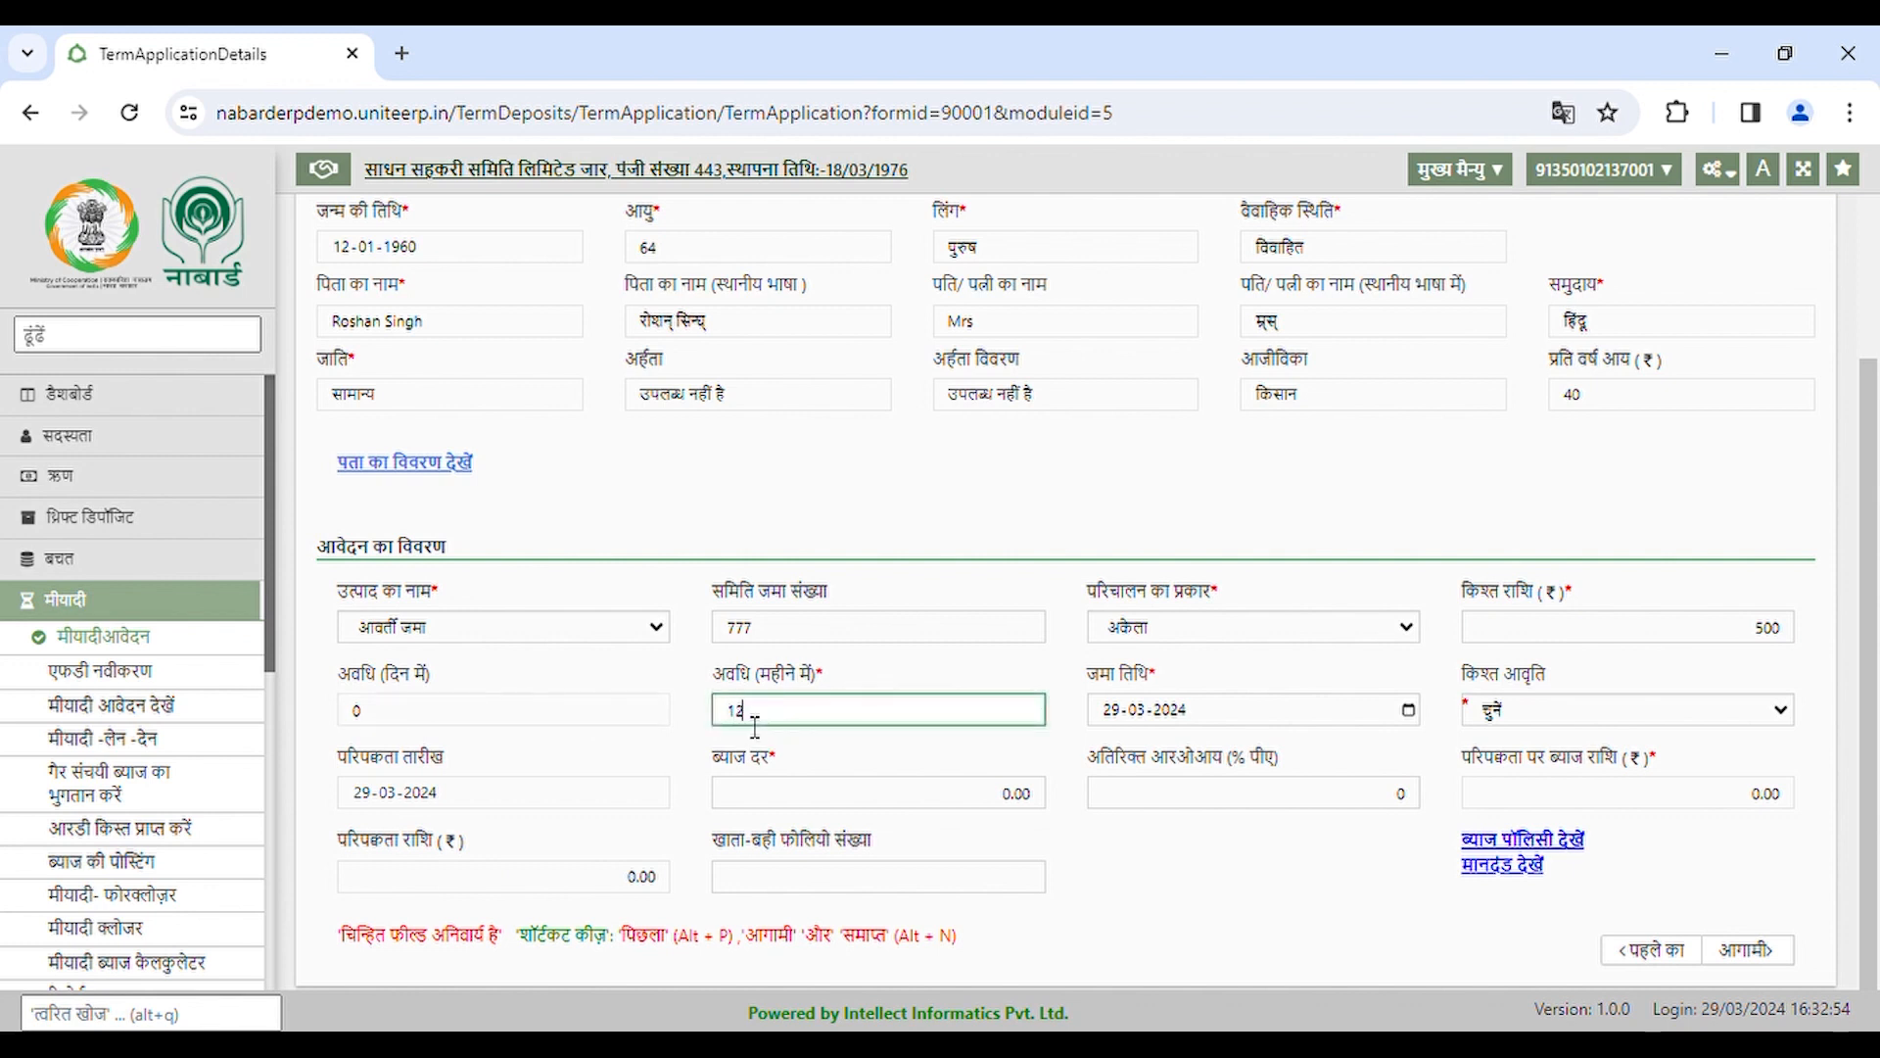
pyautogui.click(1200, 749)
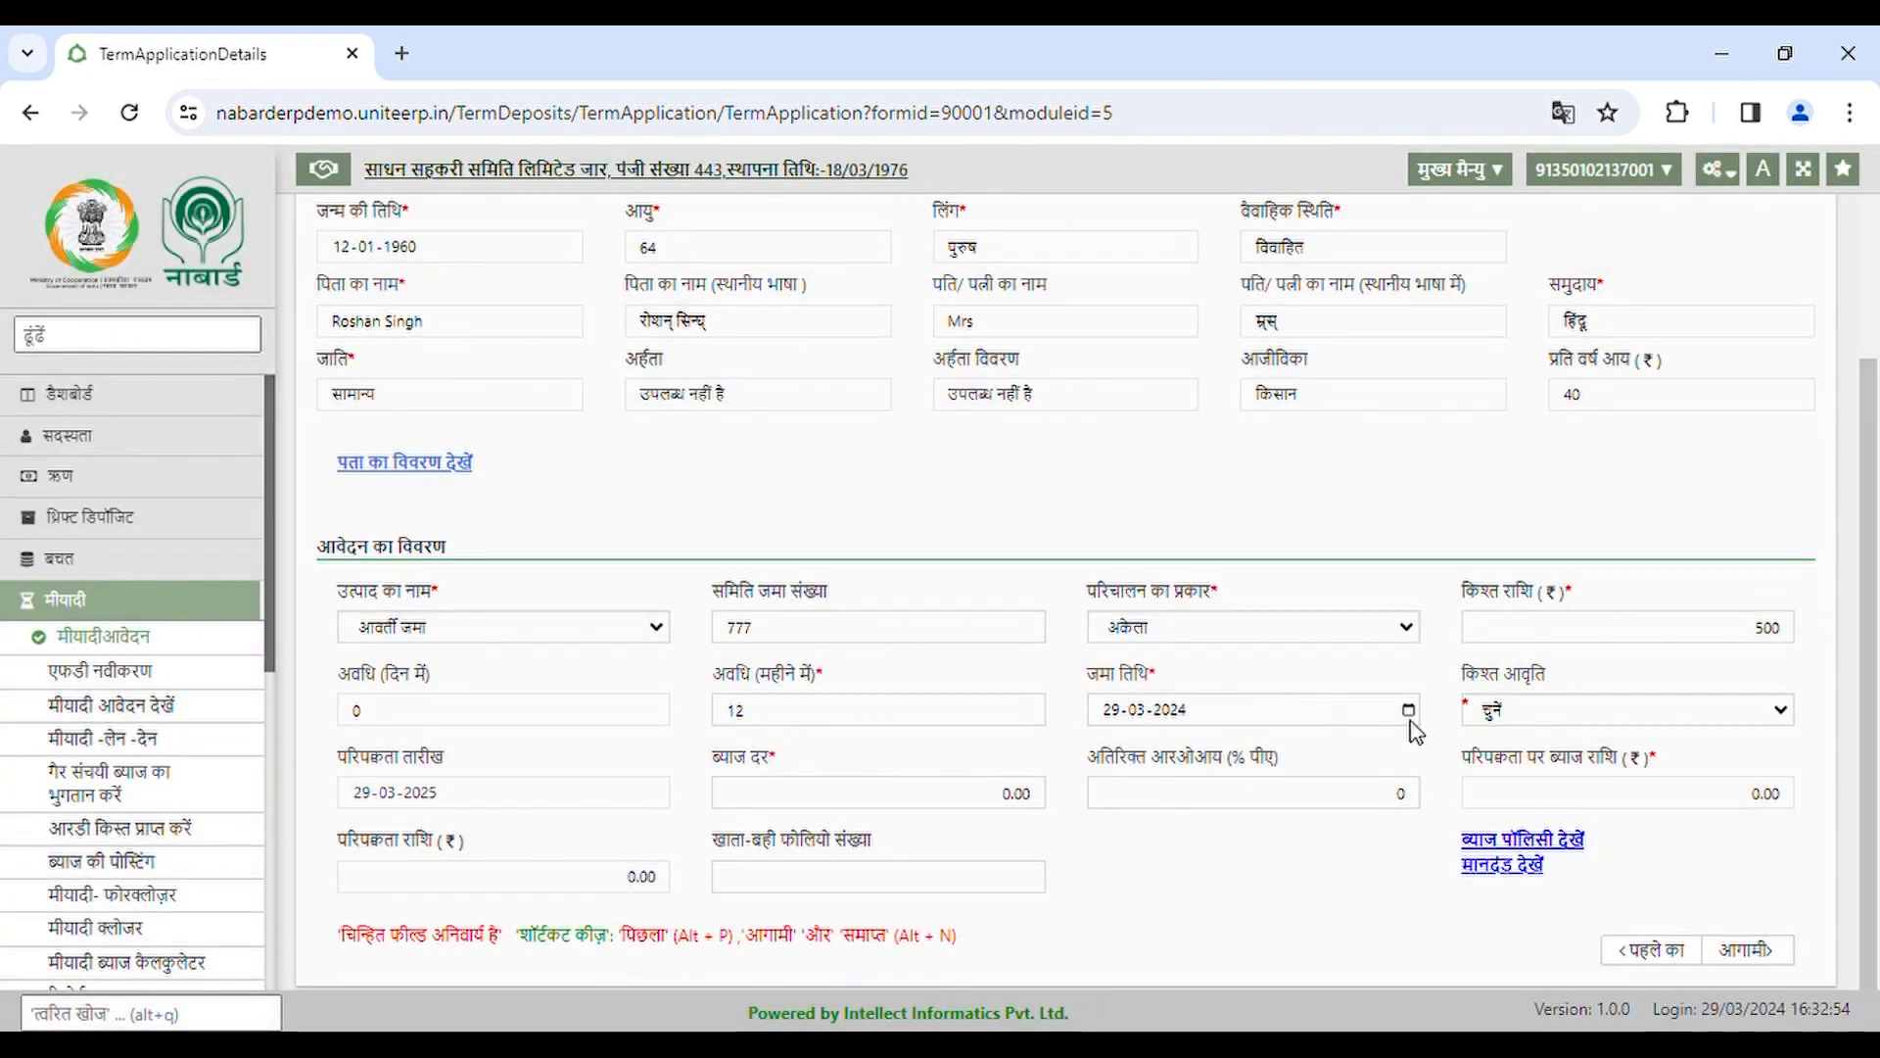
# - Set the installment frequency to महीने के and the interest rate to 5.5
pyautogui.click(1545, 720)
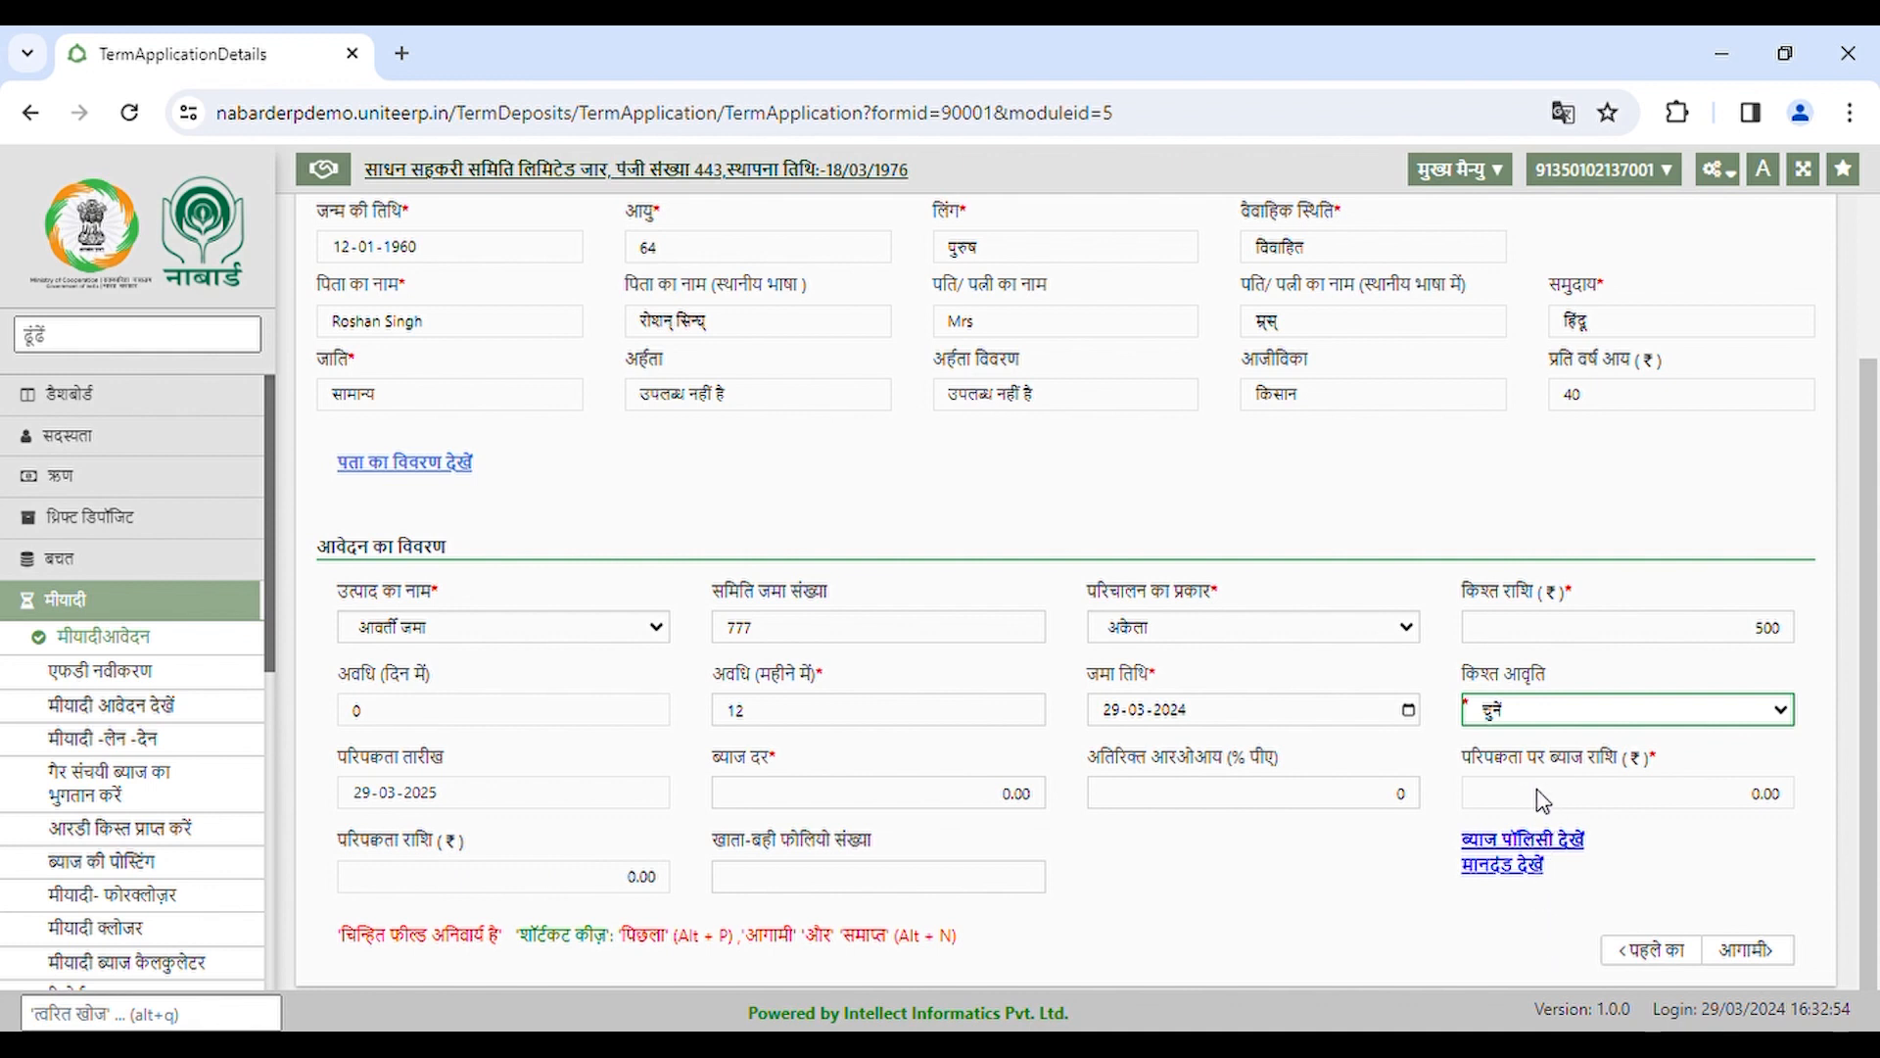
pyautogui.press('Down')
pyautogui.click(979, 805)
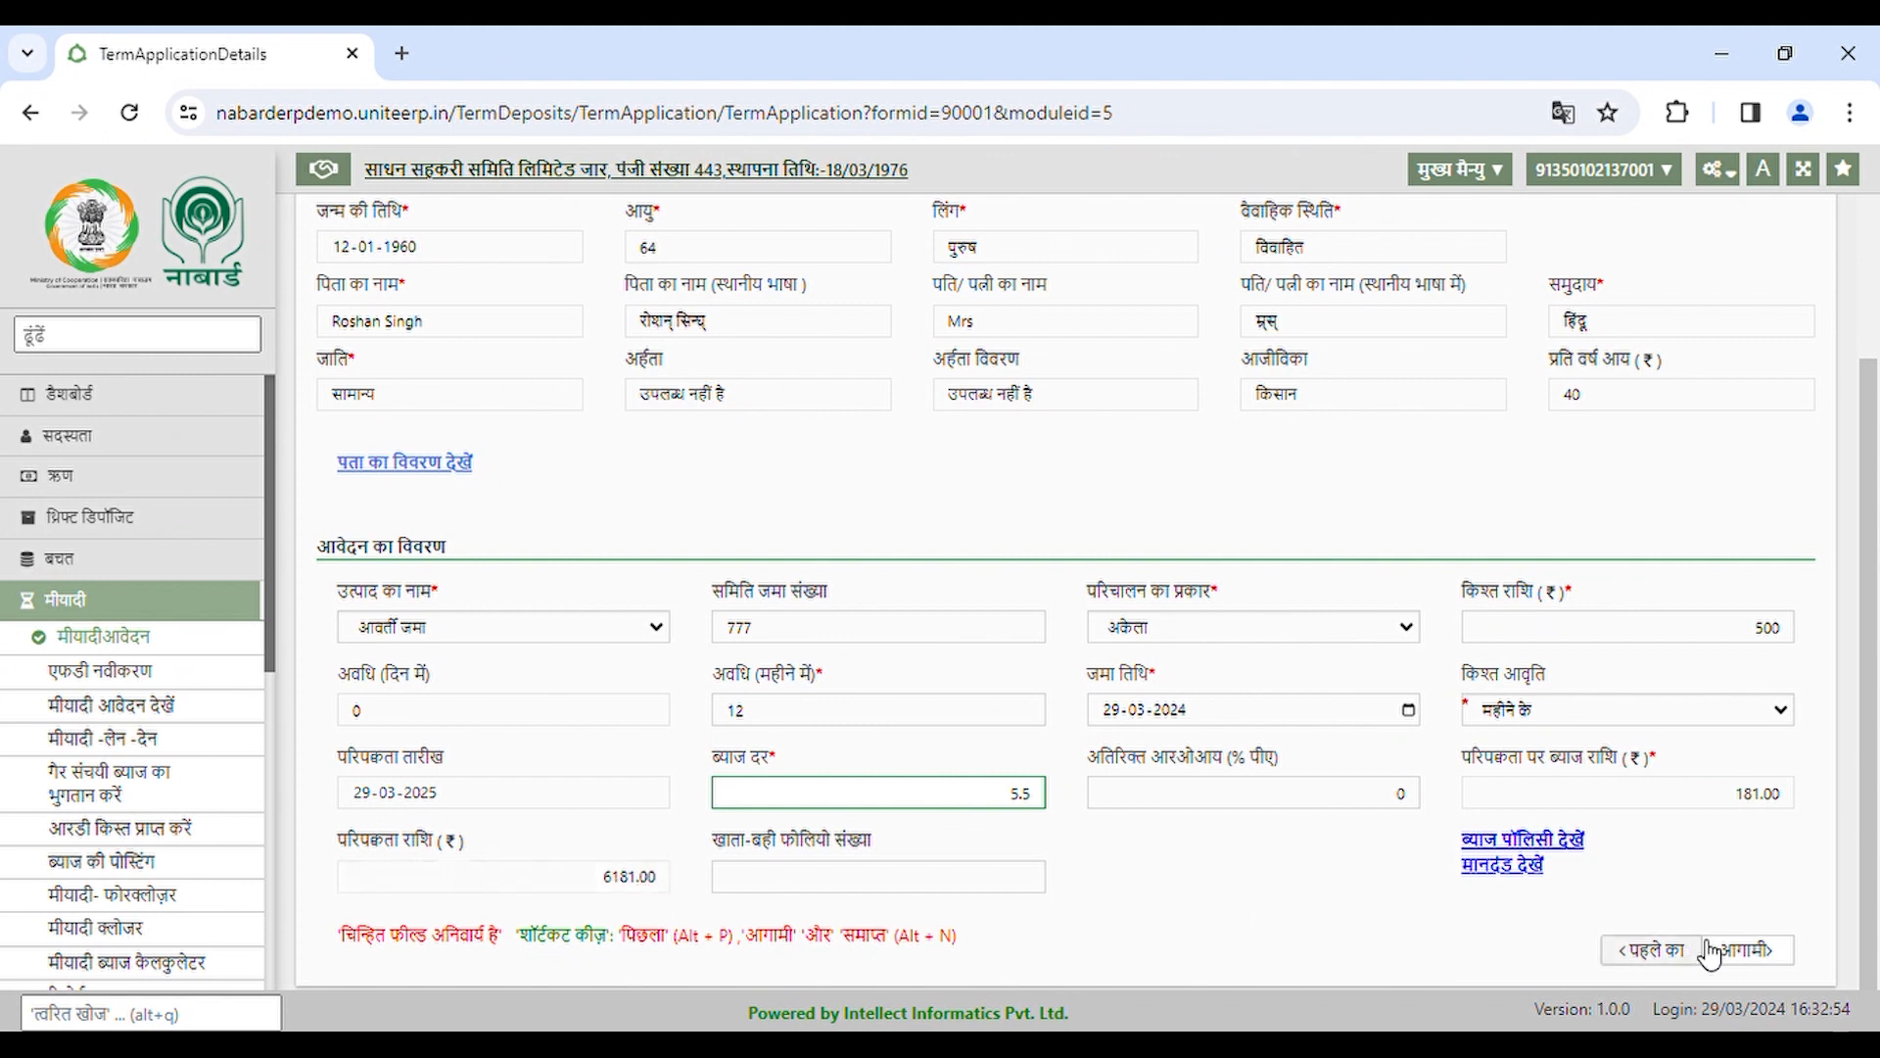
# - Continue from the application details past the joint holder section to the nominee details
pyautogui.click(1752, 950)
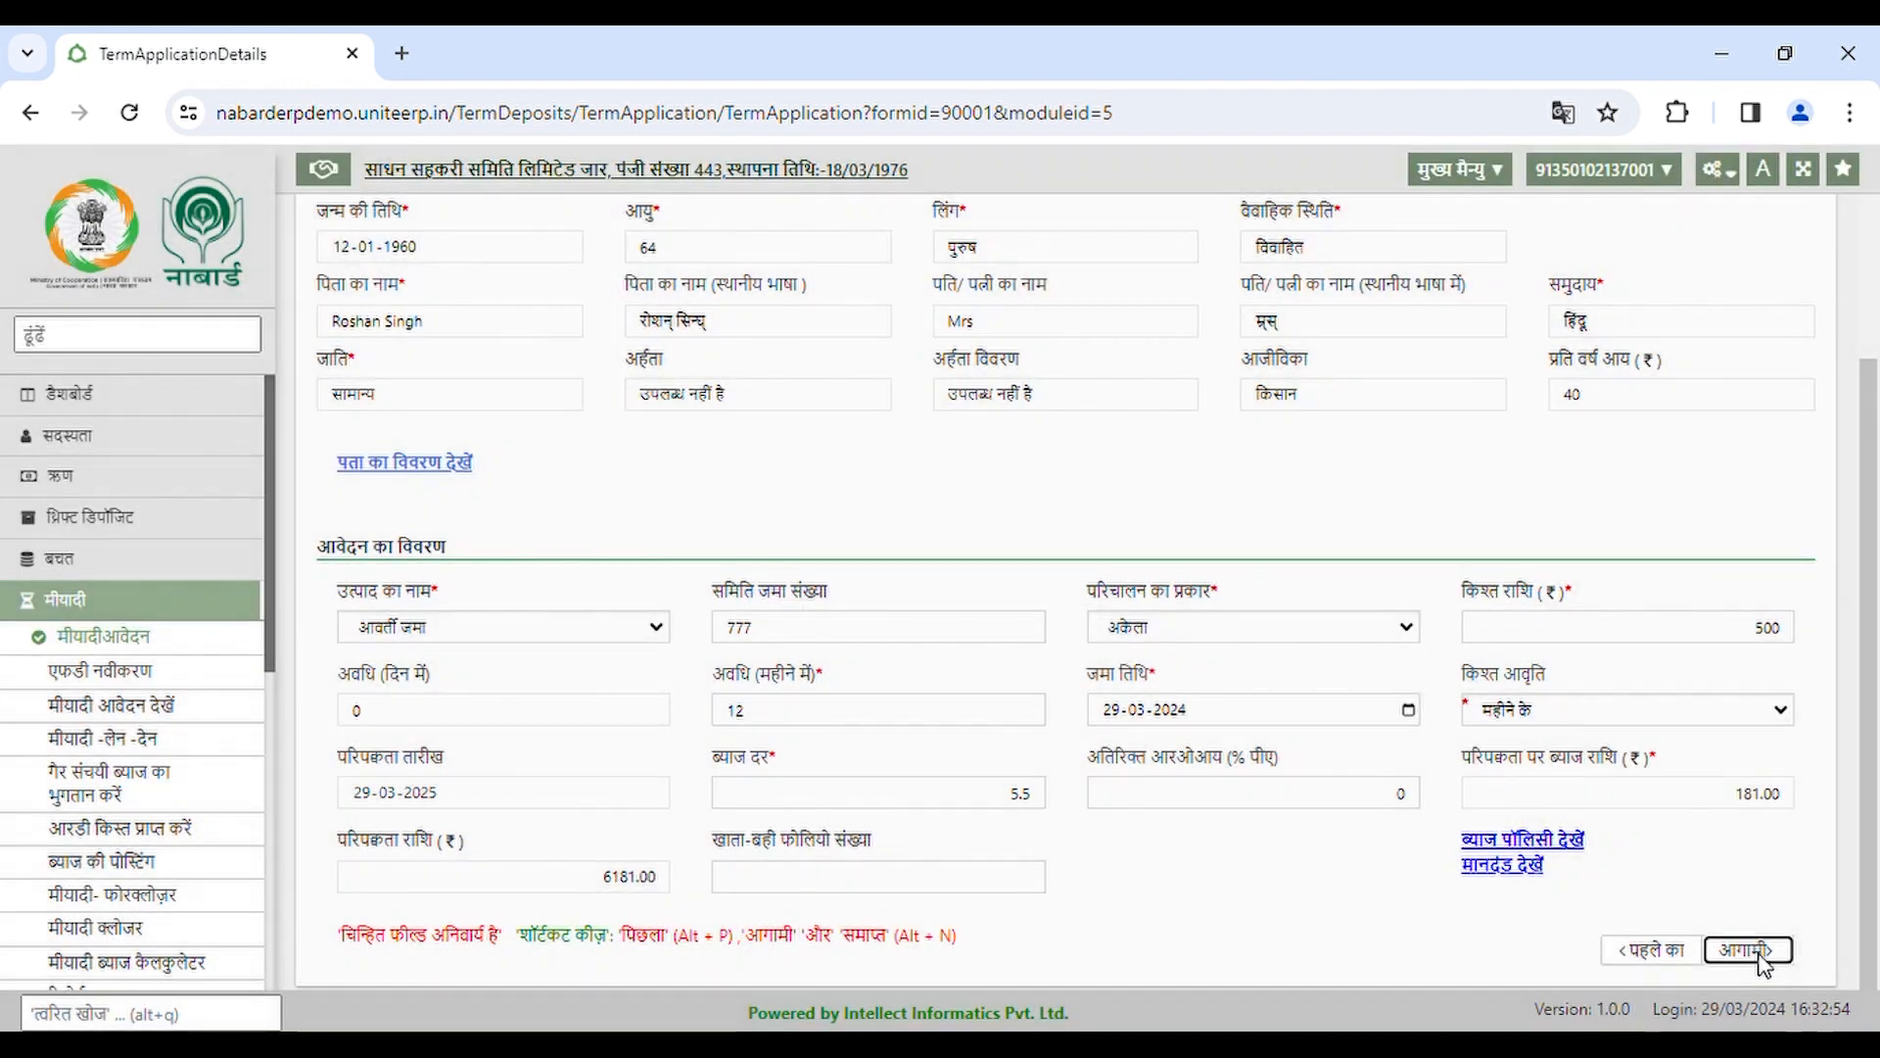
pyautogui.click(1753, 950)
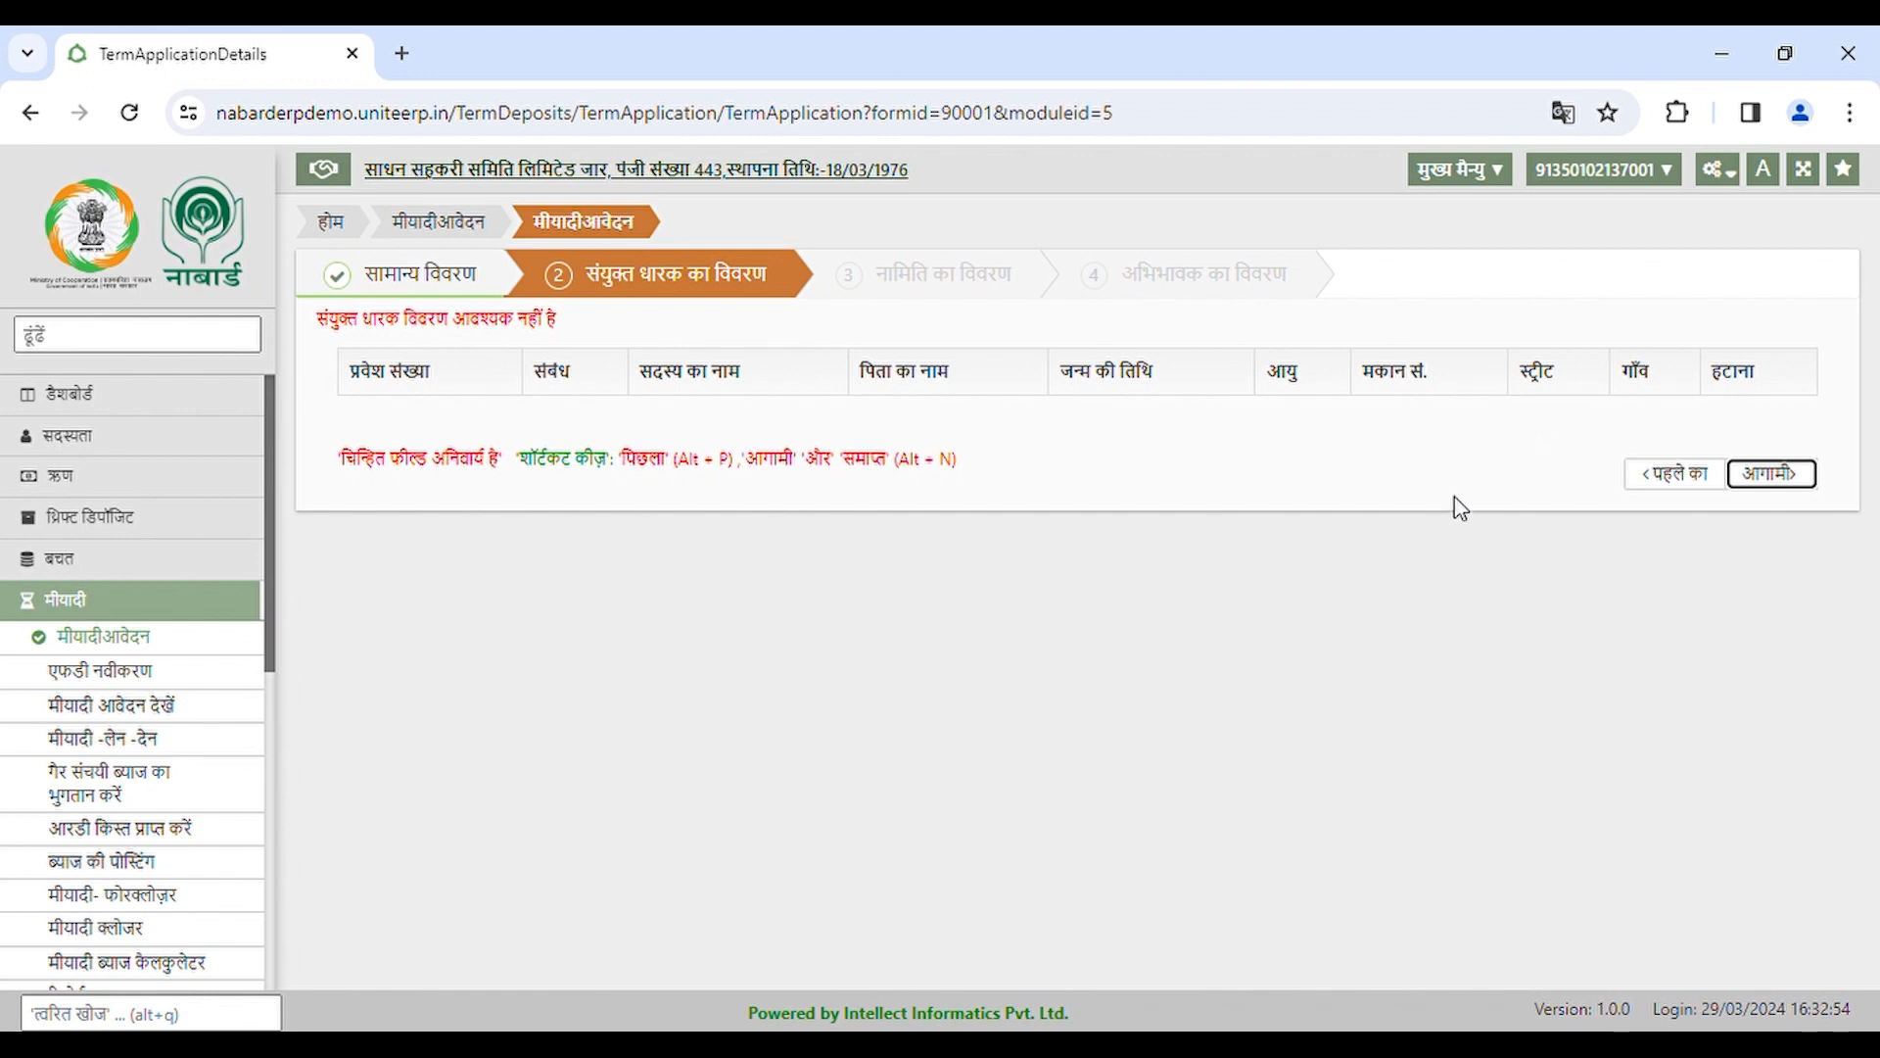
pyautogui.click(1774, 475)
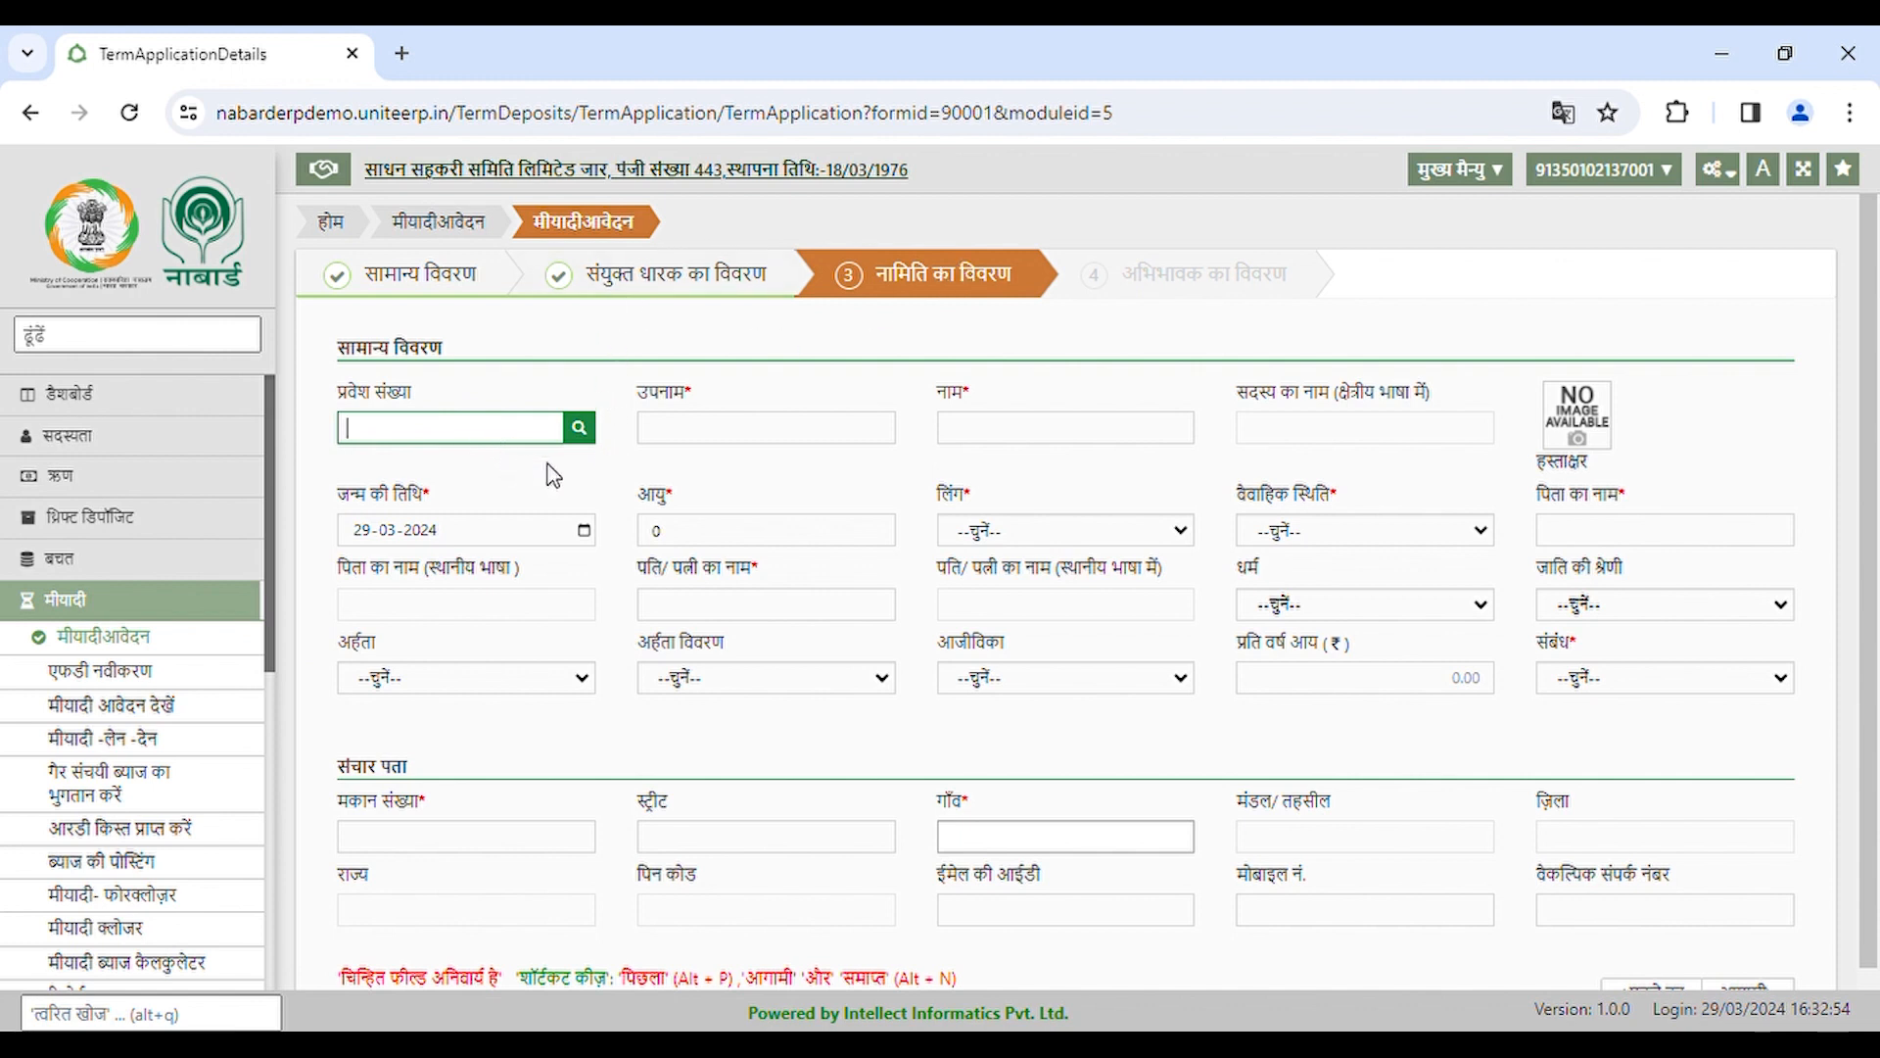
pyautogui.click(581, 428)
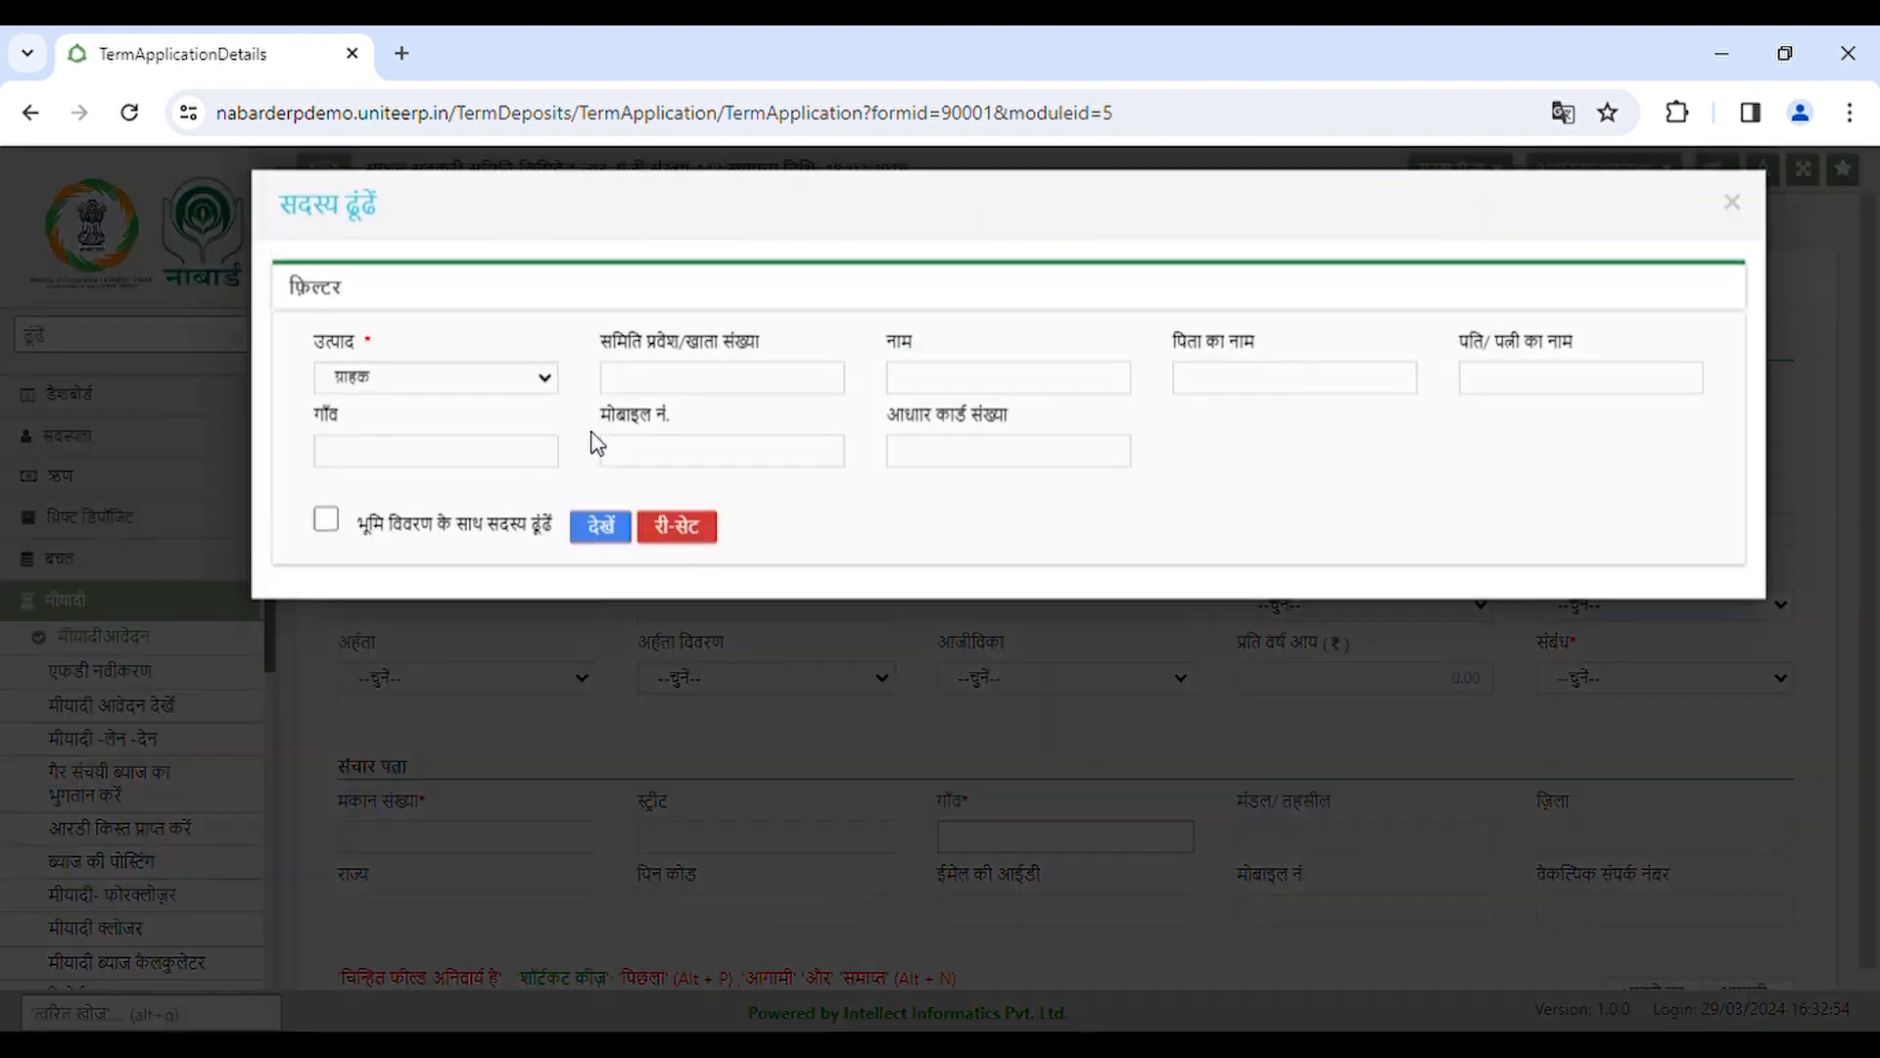
pyautogui.click(908, 404)
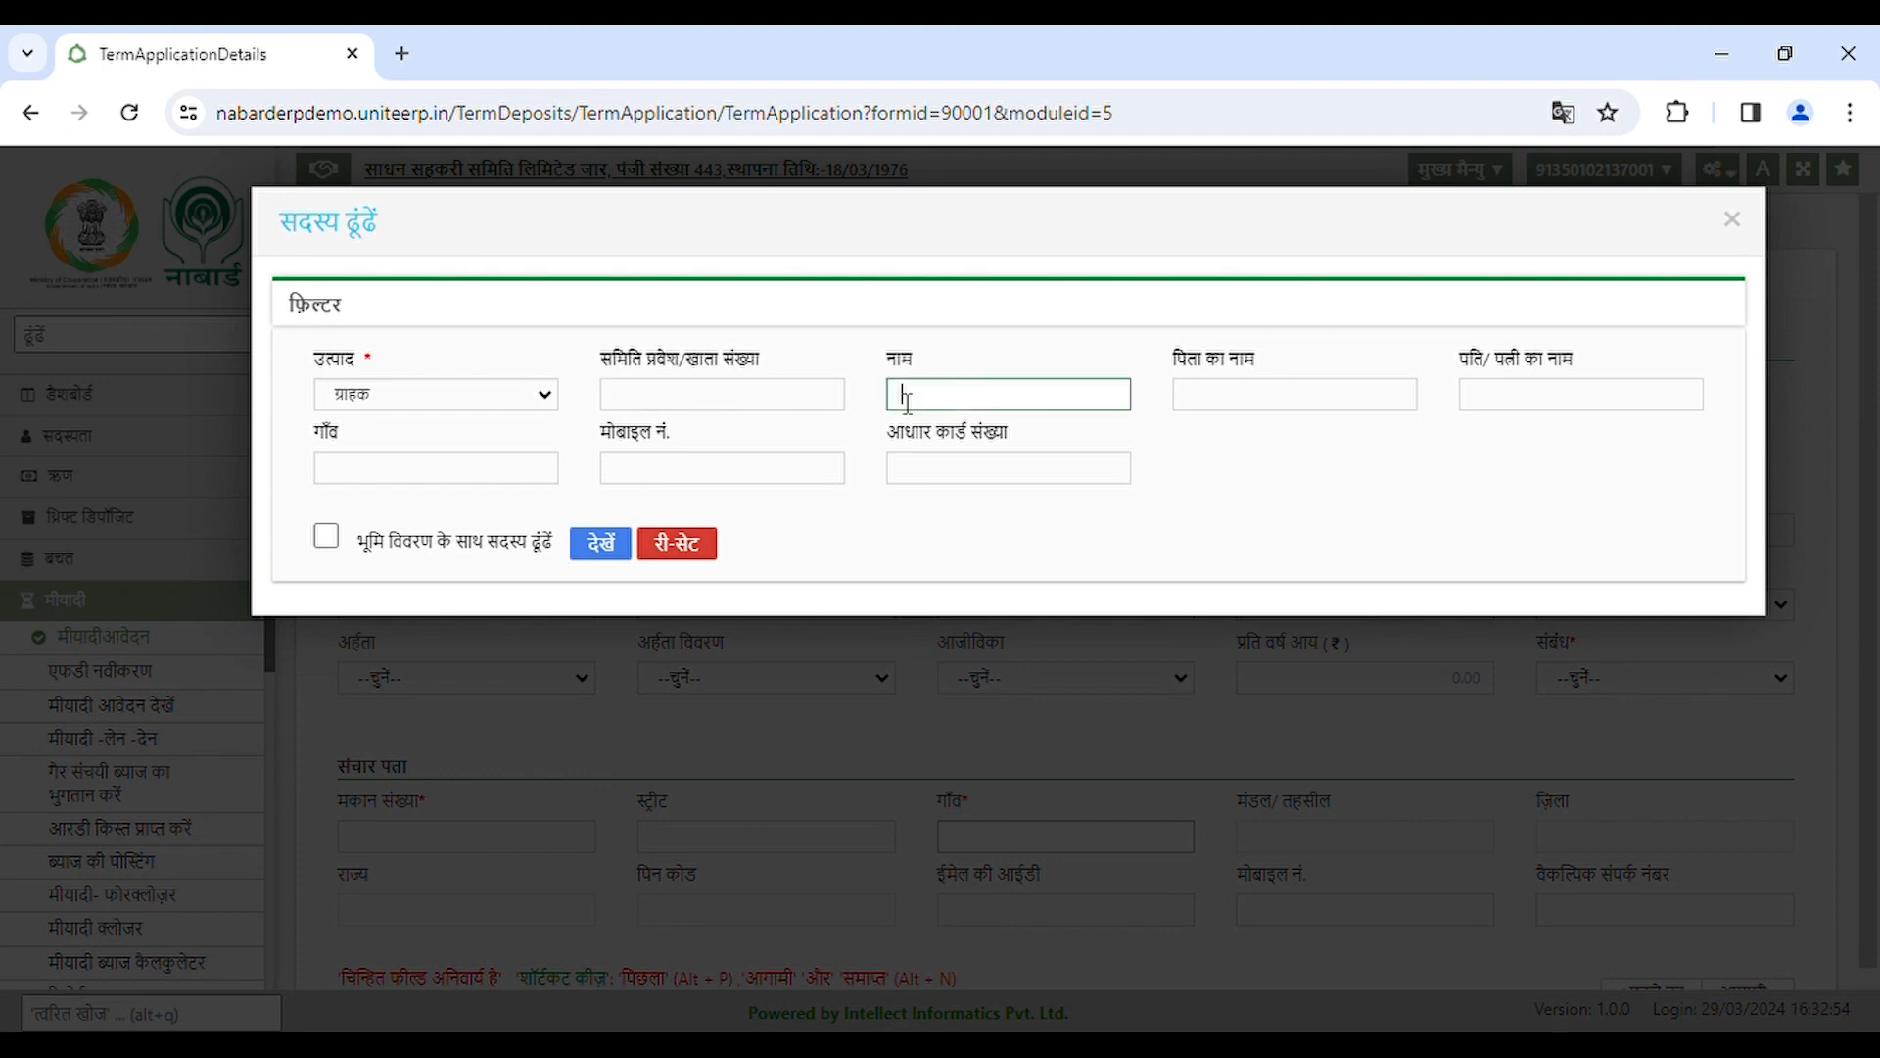
pyautogui.click(1732, 219)
# - Leave the nominee details blank and continue to the guardian details
pyautogui.click(405, 430)
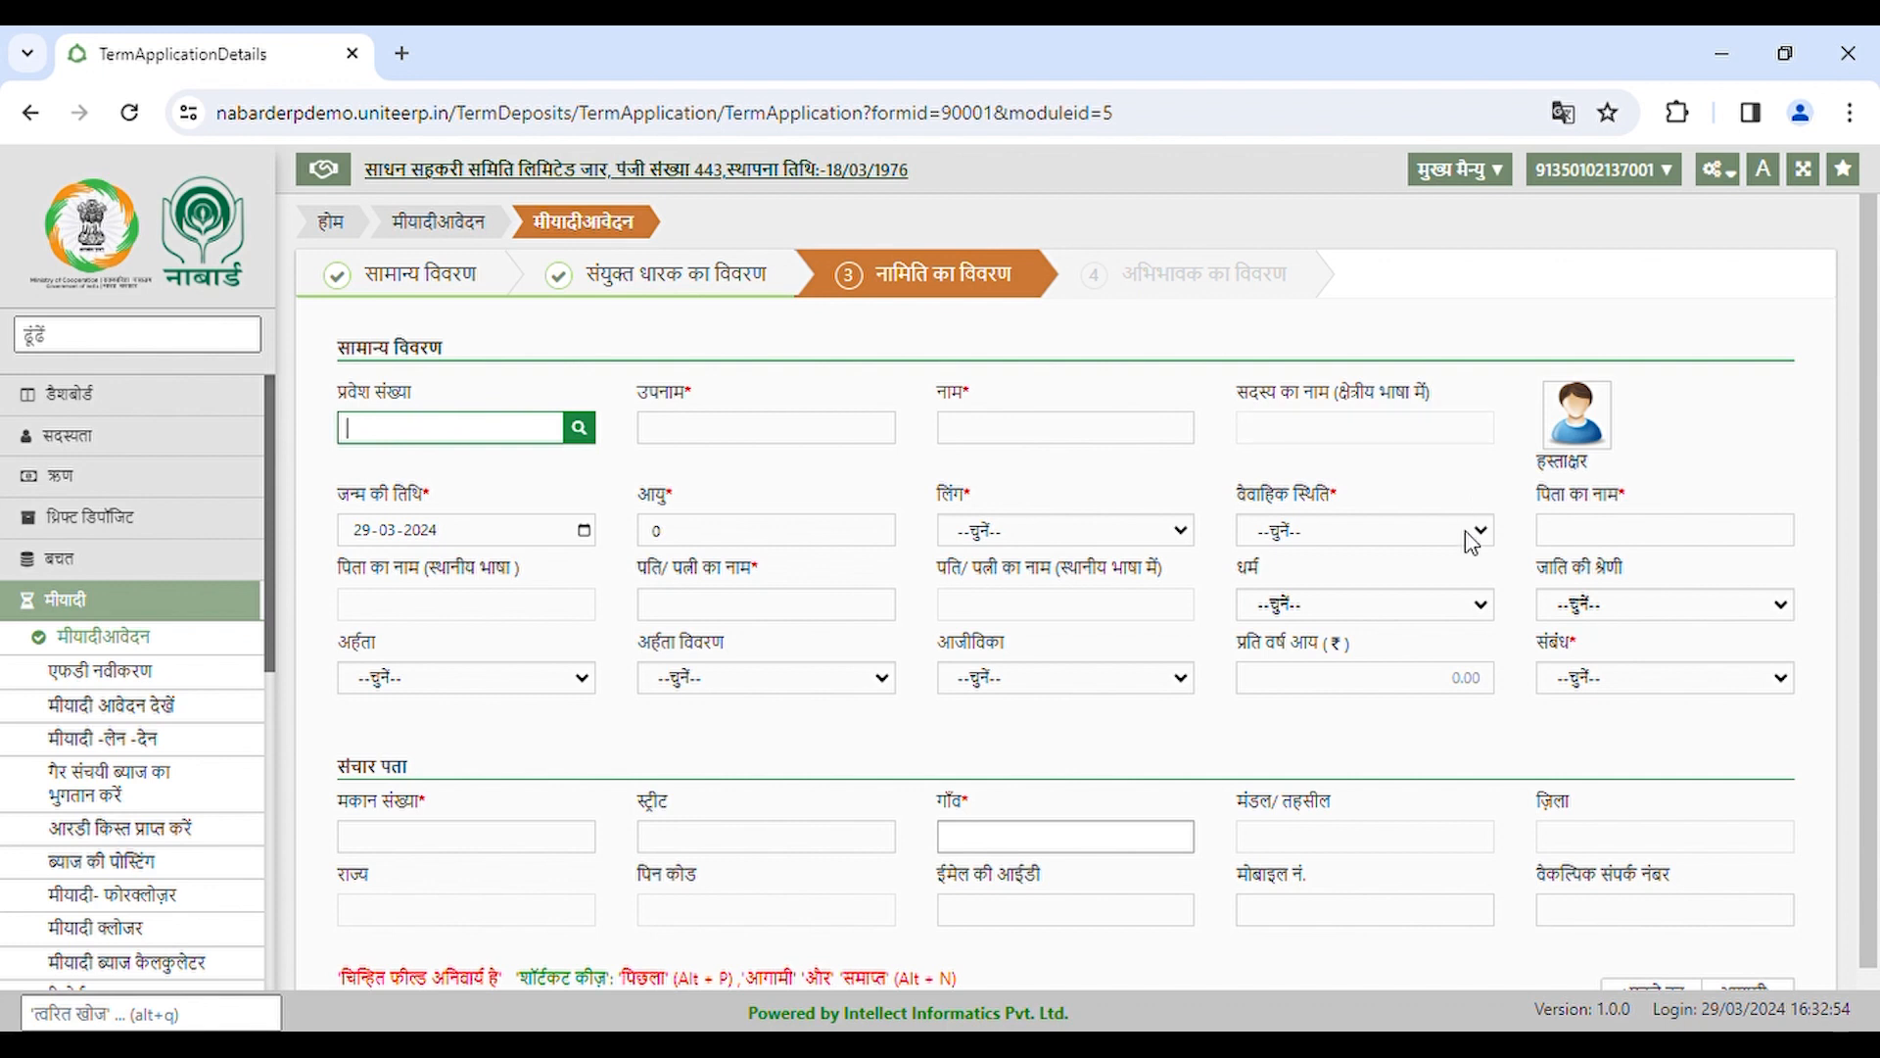
pyautogui.press('Tab')
pyautogui.click(1653, 885)
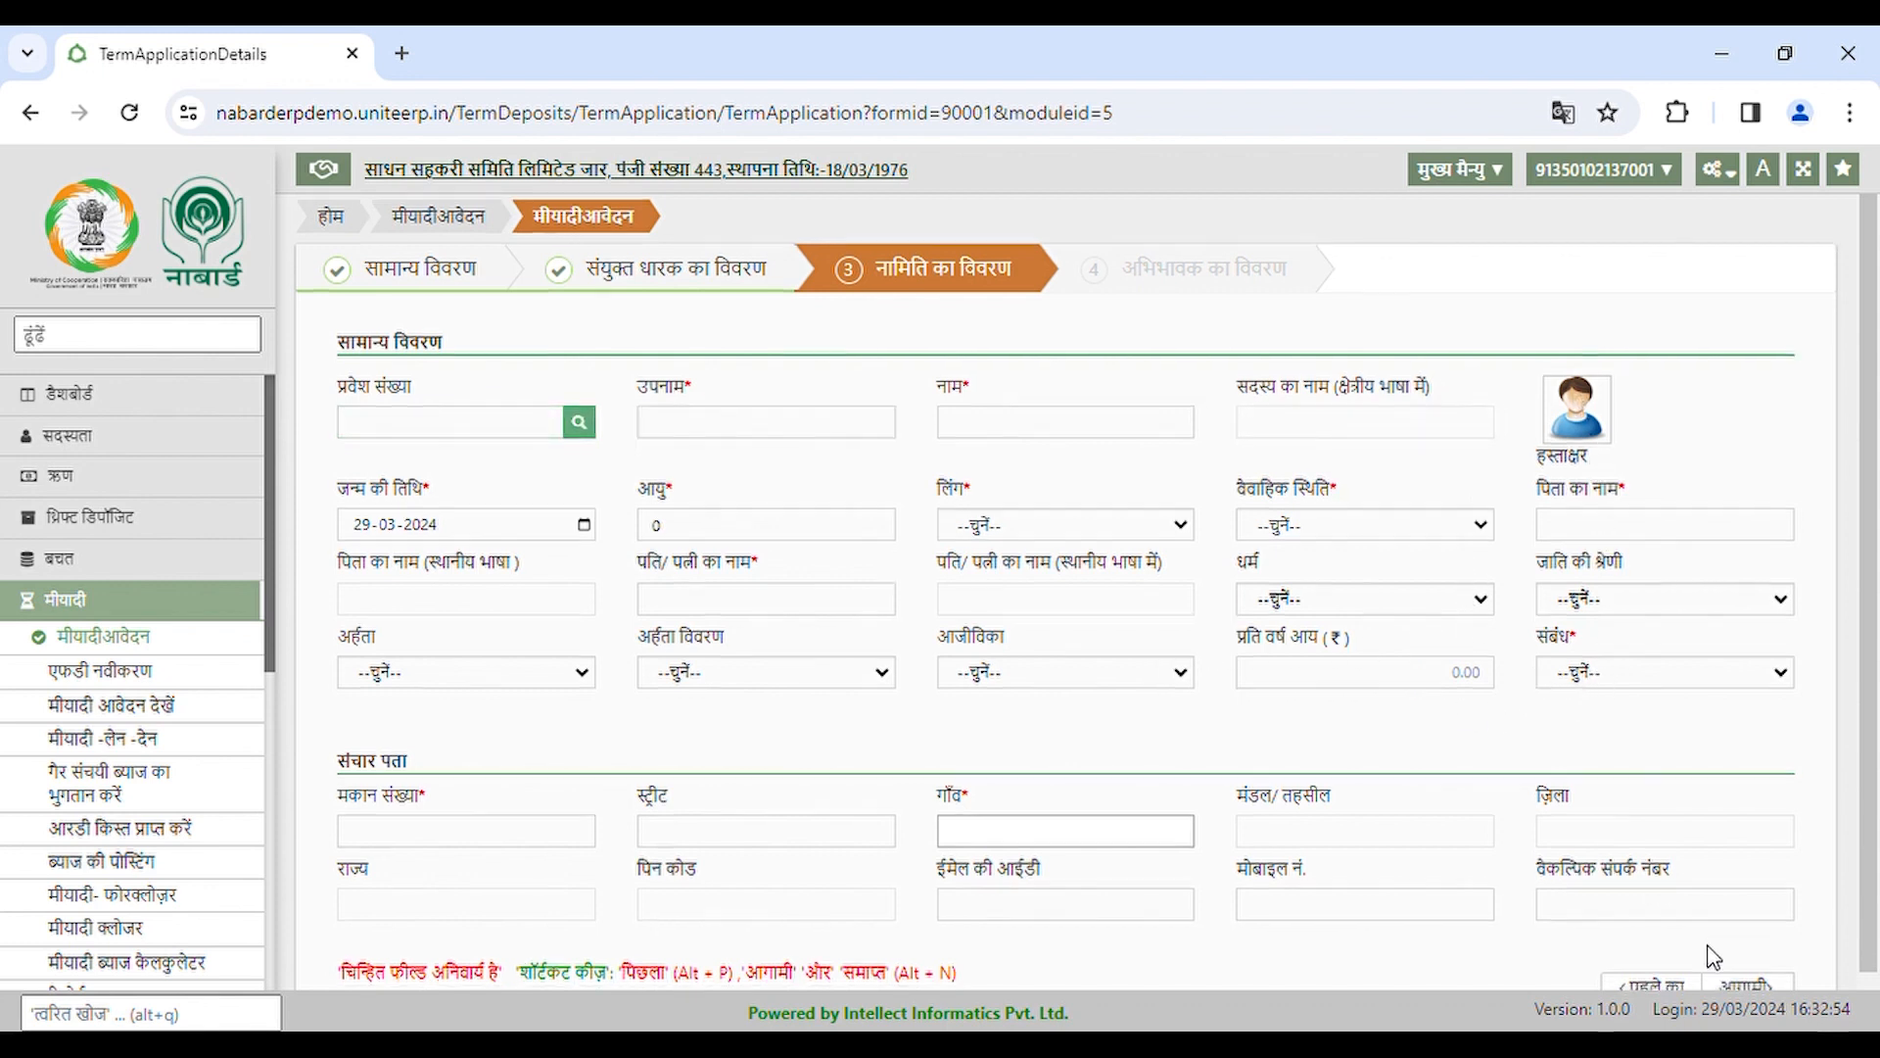
pyautogui.scroll(-1, 1724, 940)
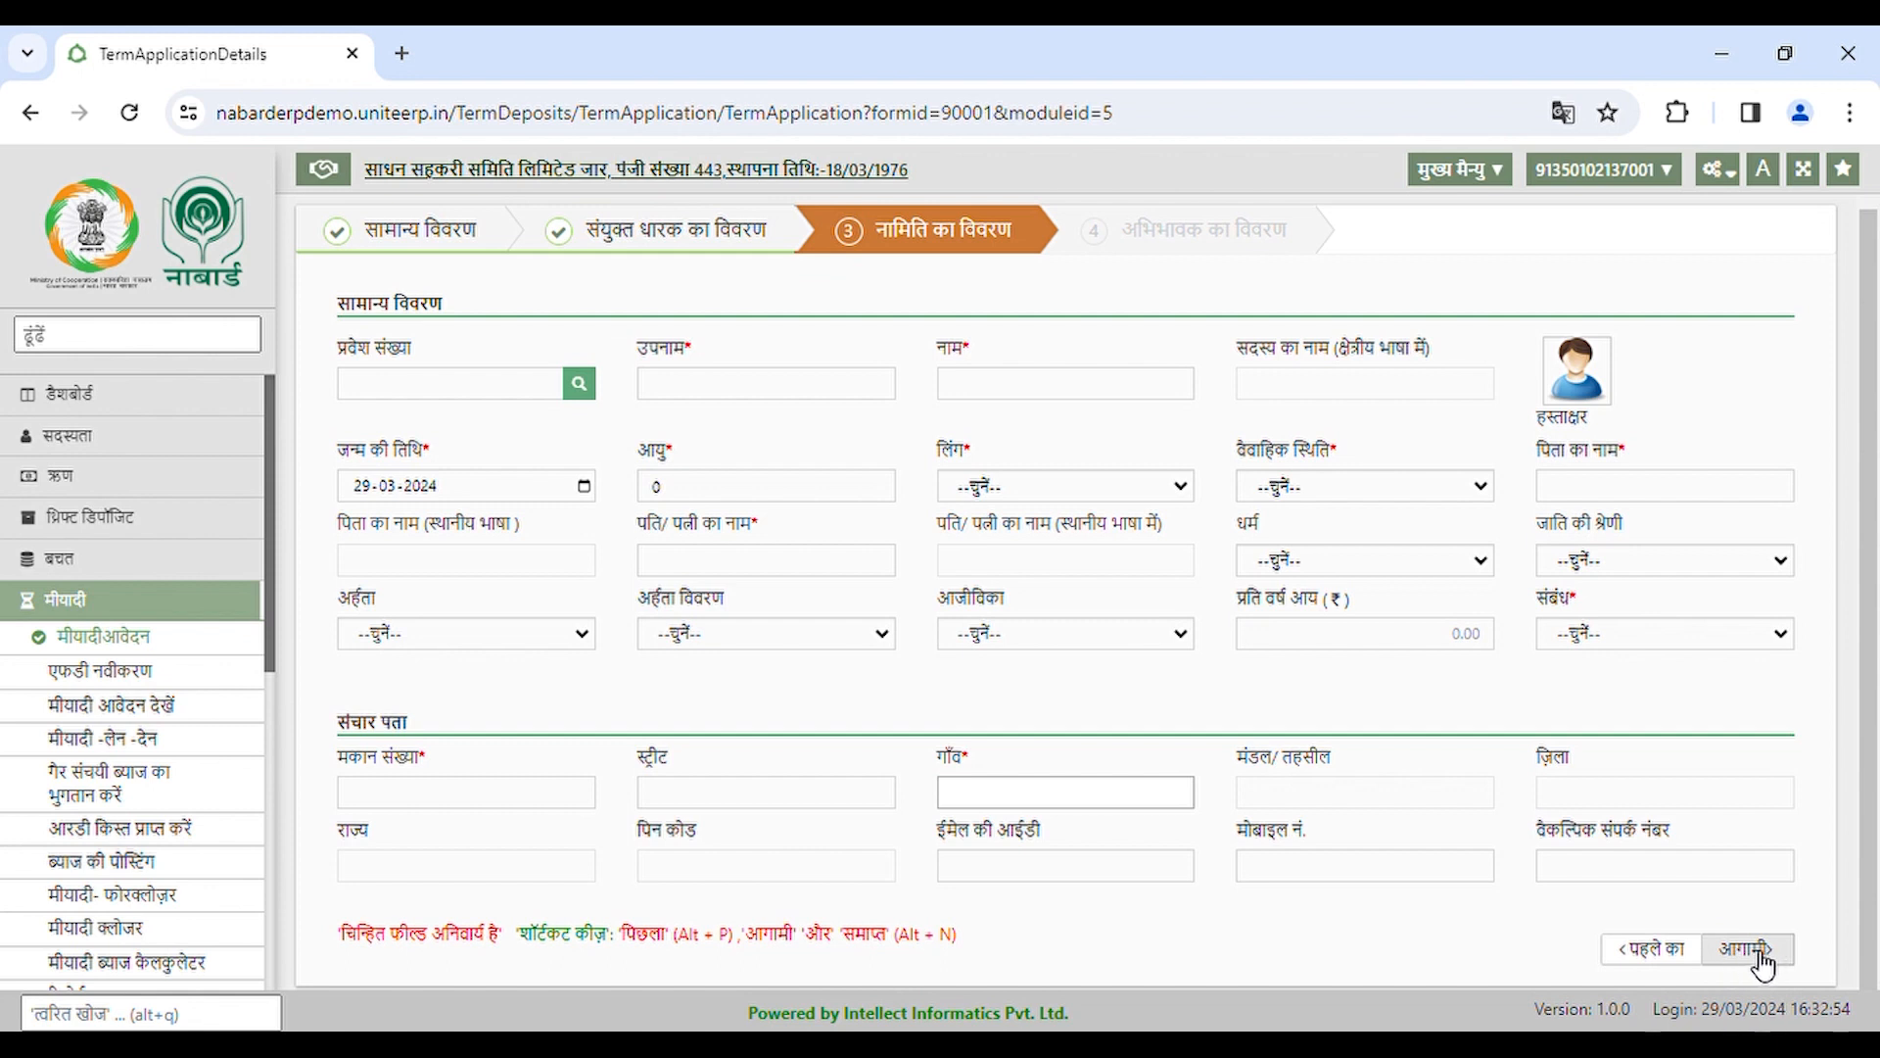
pyautogui.click(714, 397)
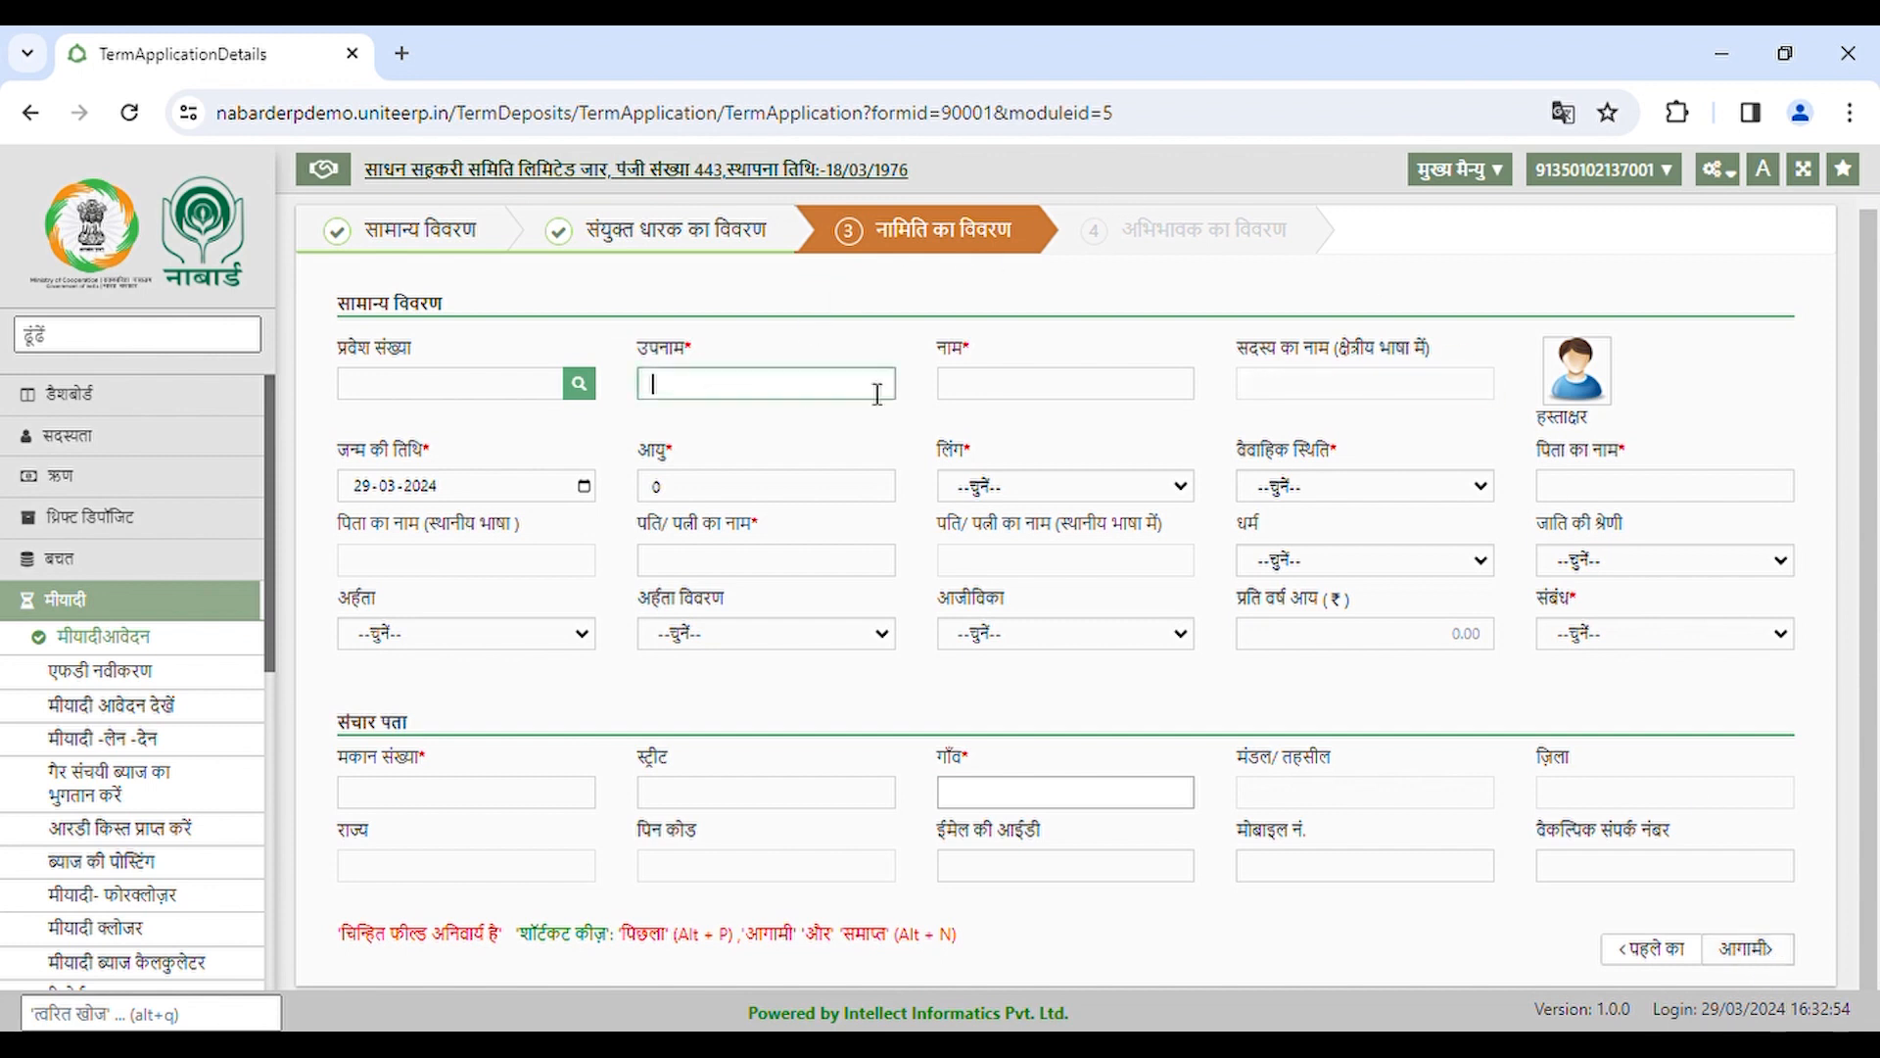
pyautogui.click(1016, 392)
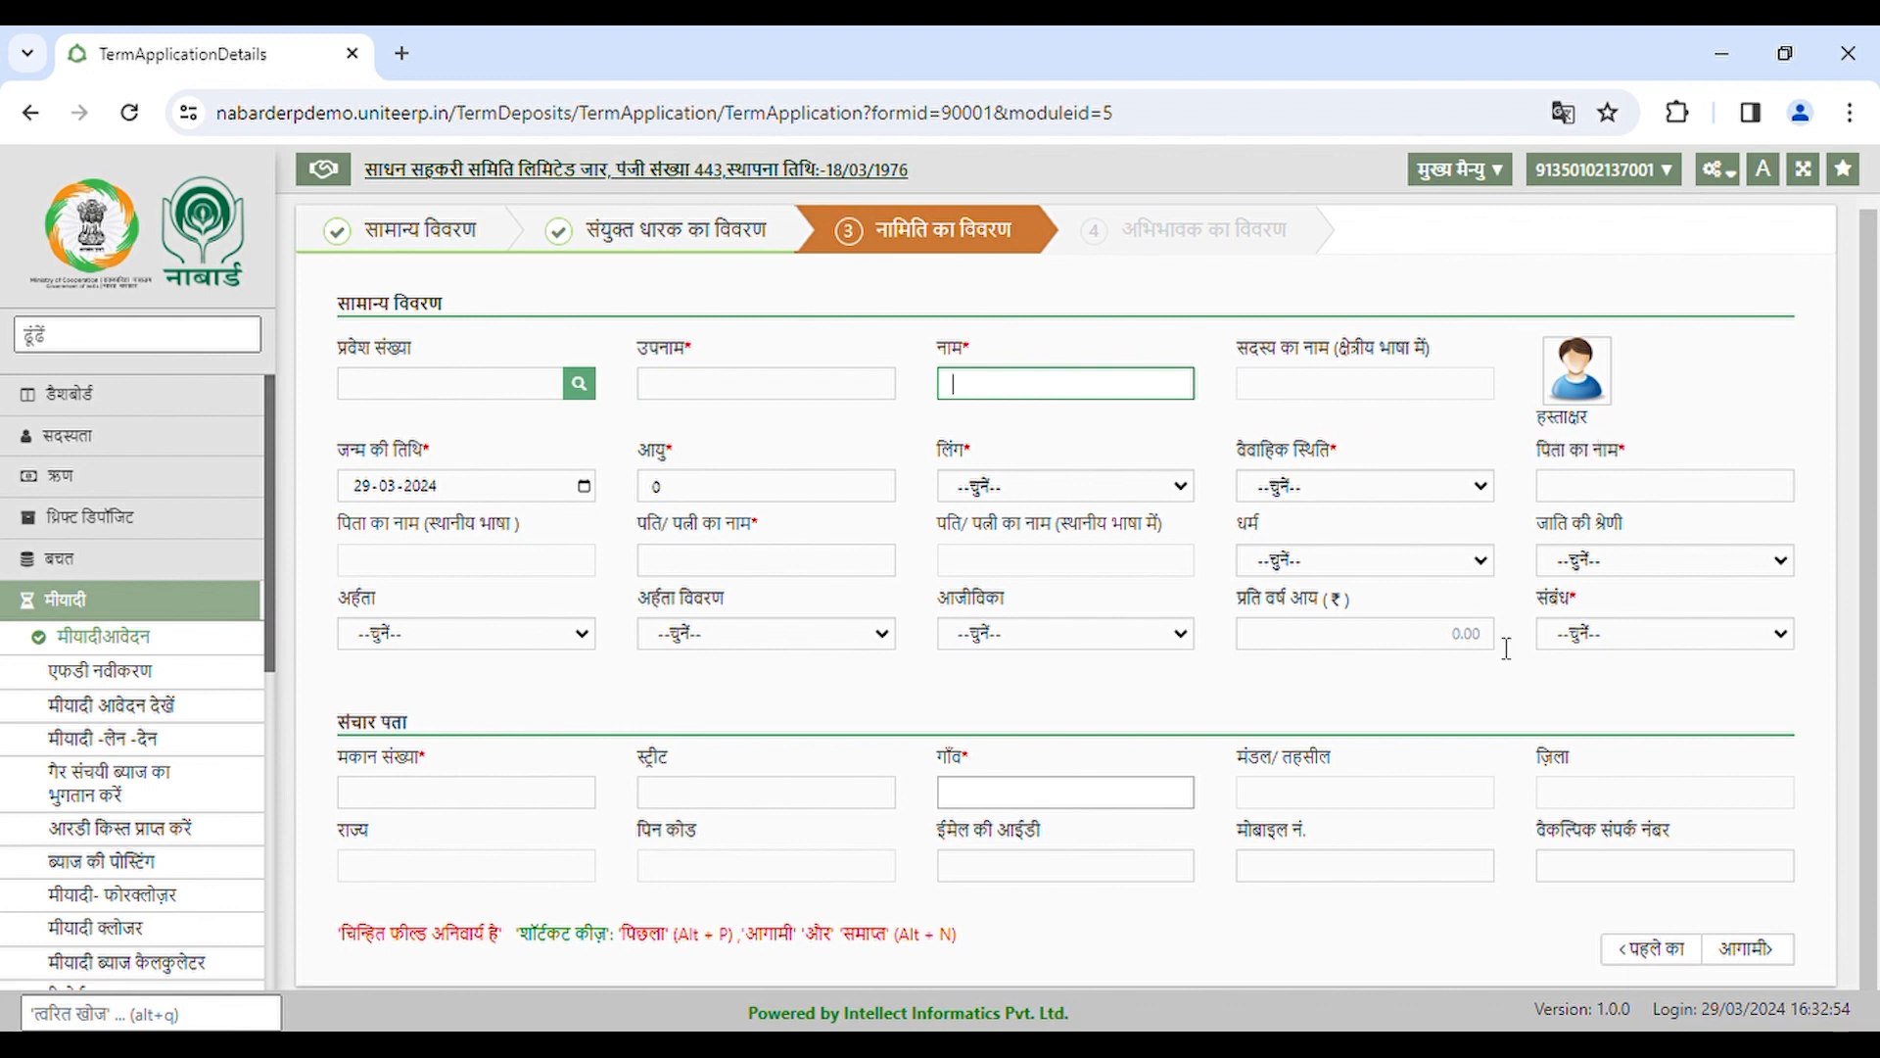
pyautogui.click(1757, 947)
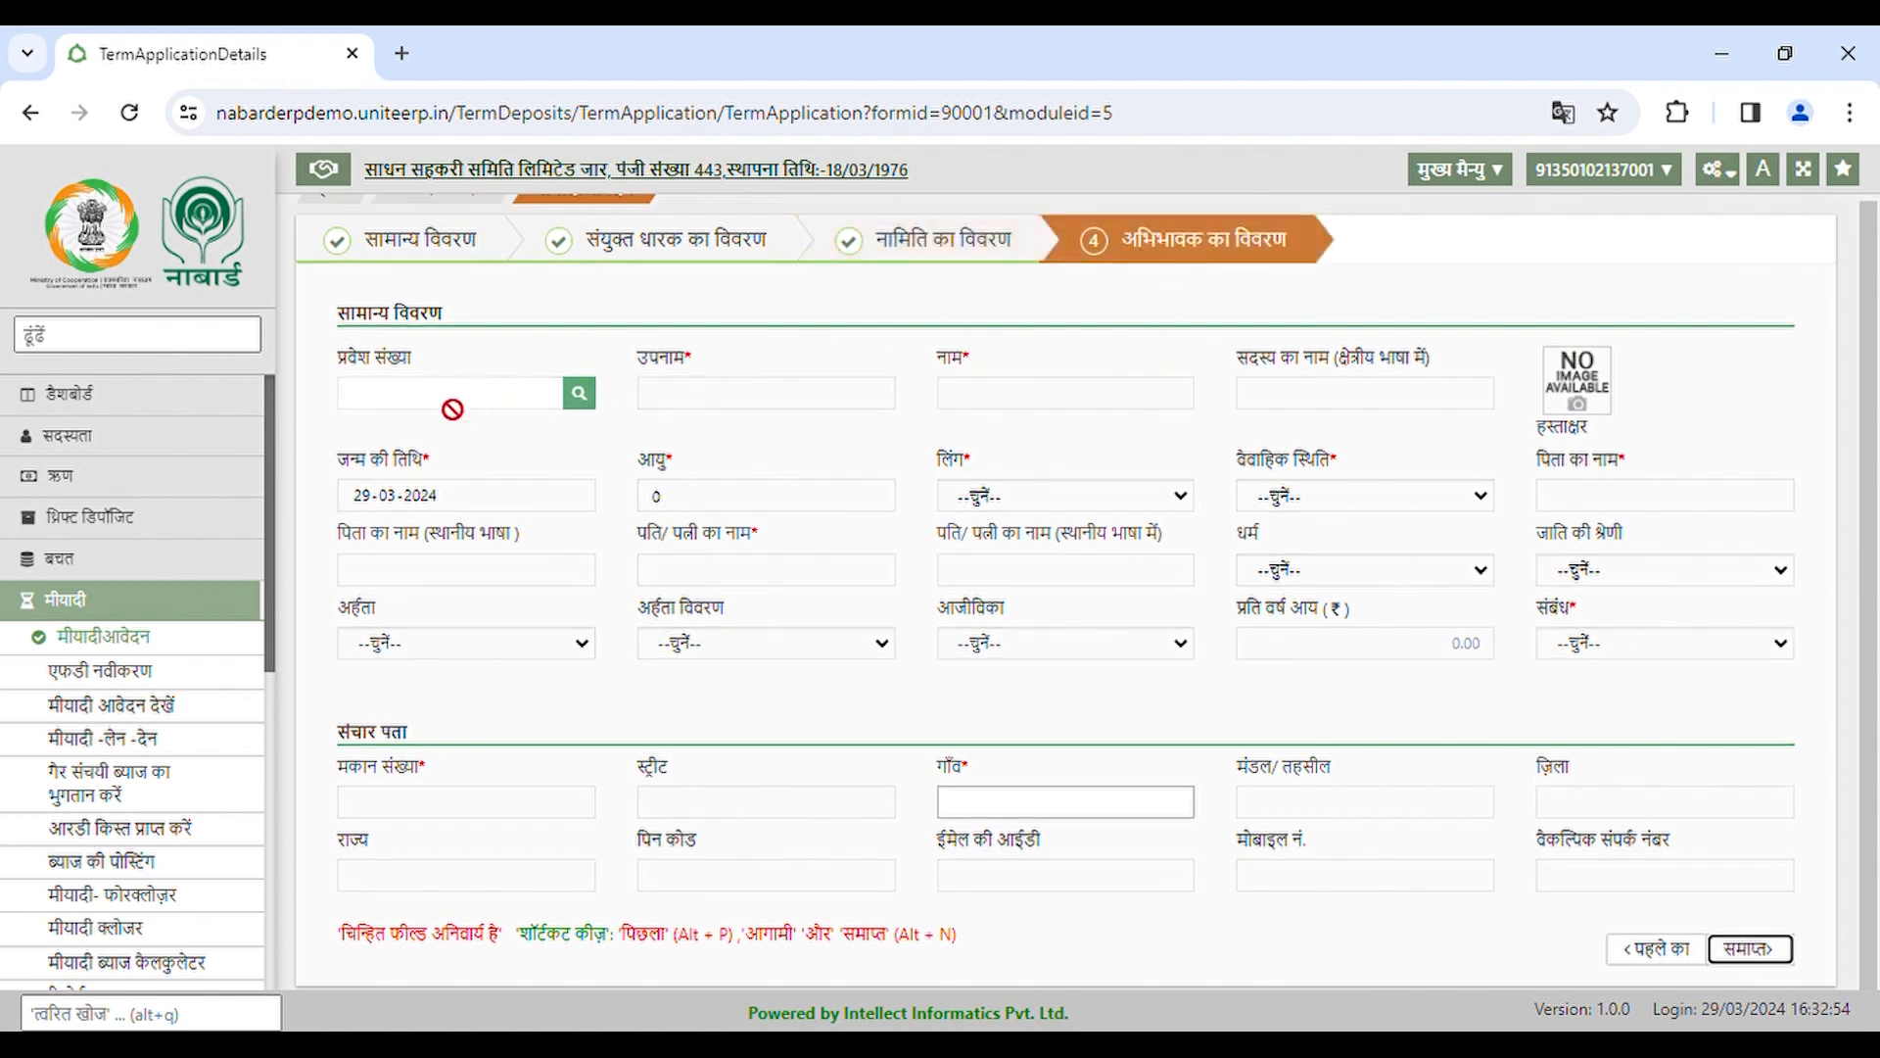
# - Submit the recurring deposit application with the guardian details blank and proceed to its transaction
pyautogui.click(580, 397)
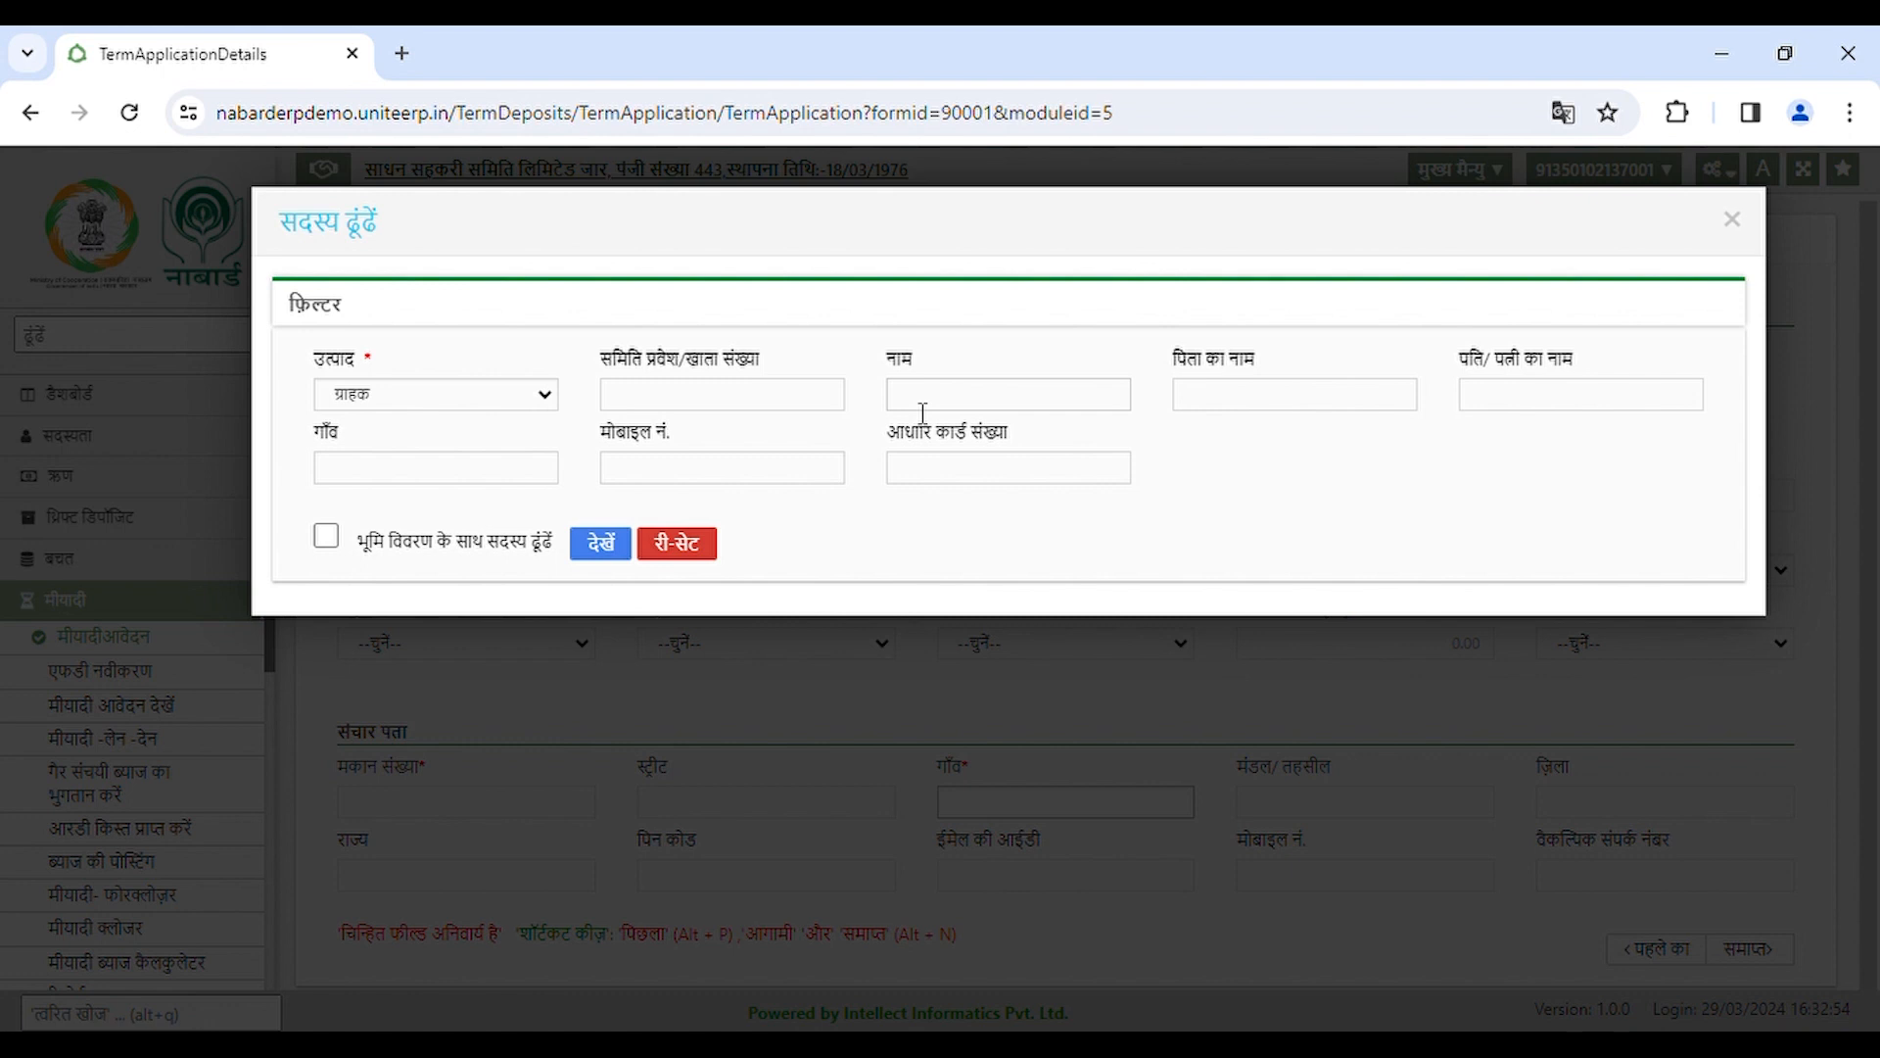
pyautogui.click(1733, 221)
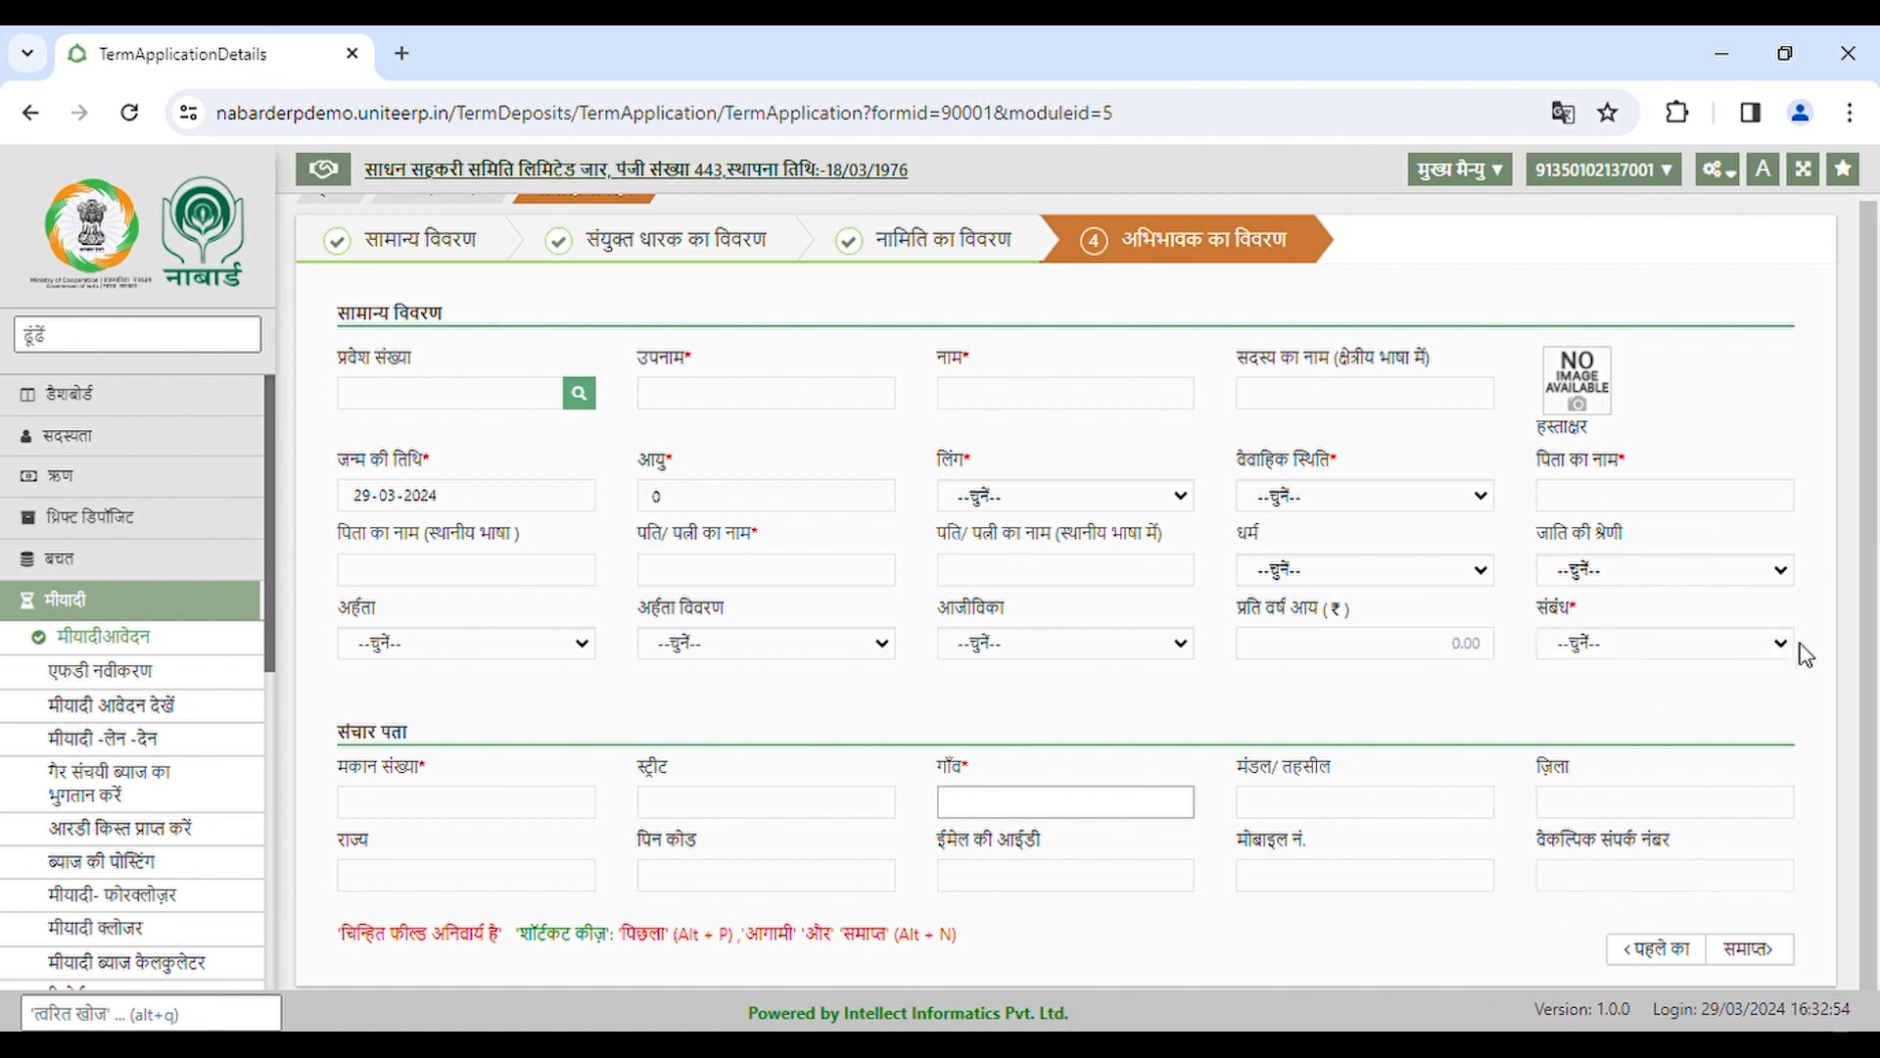
pyautogui.click(1768, 962)
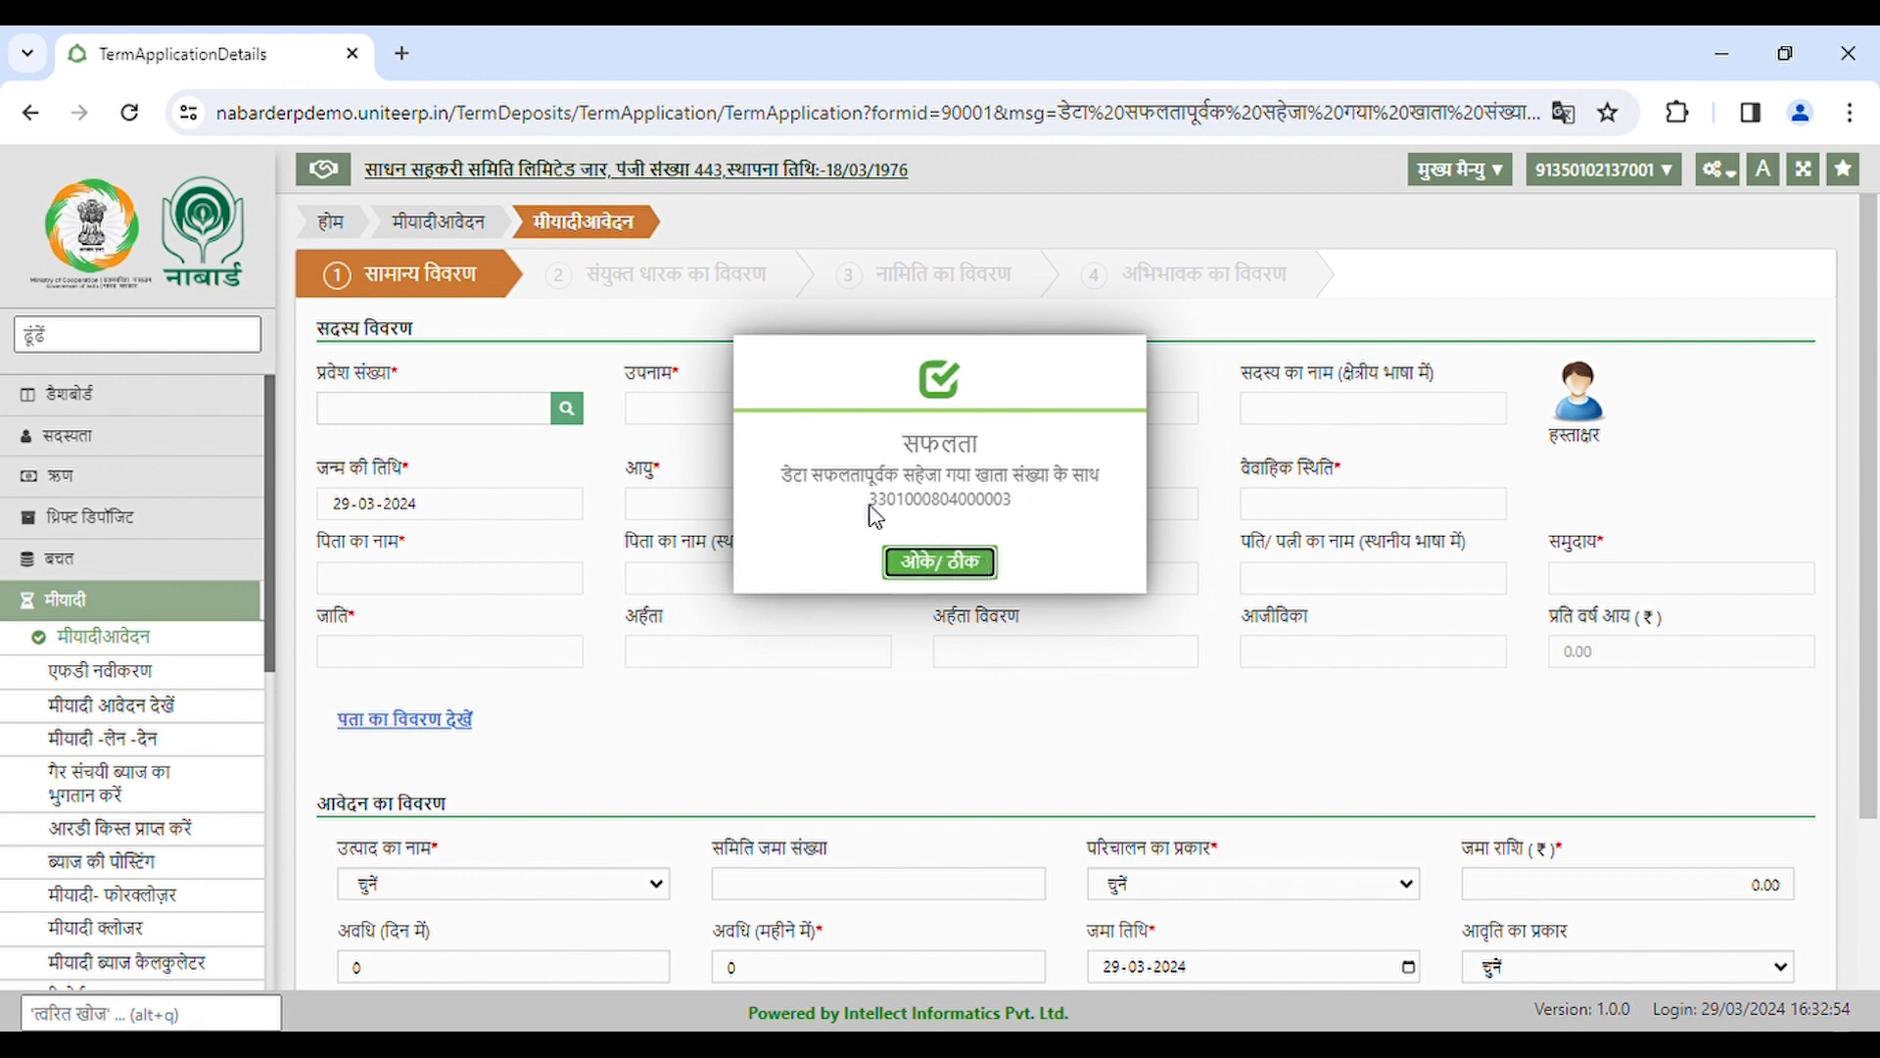
pyautogui.click(980, 566)
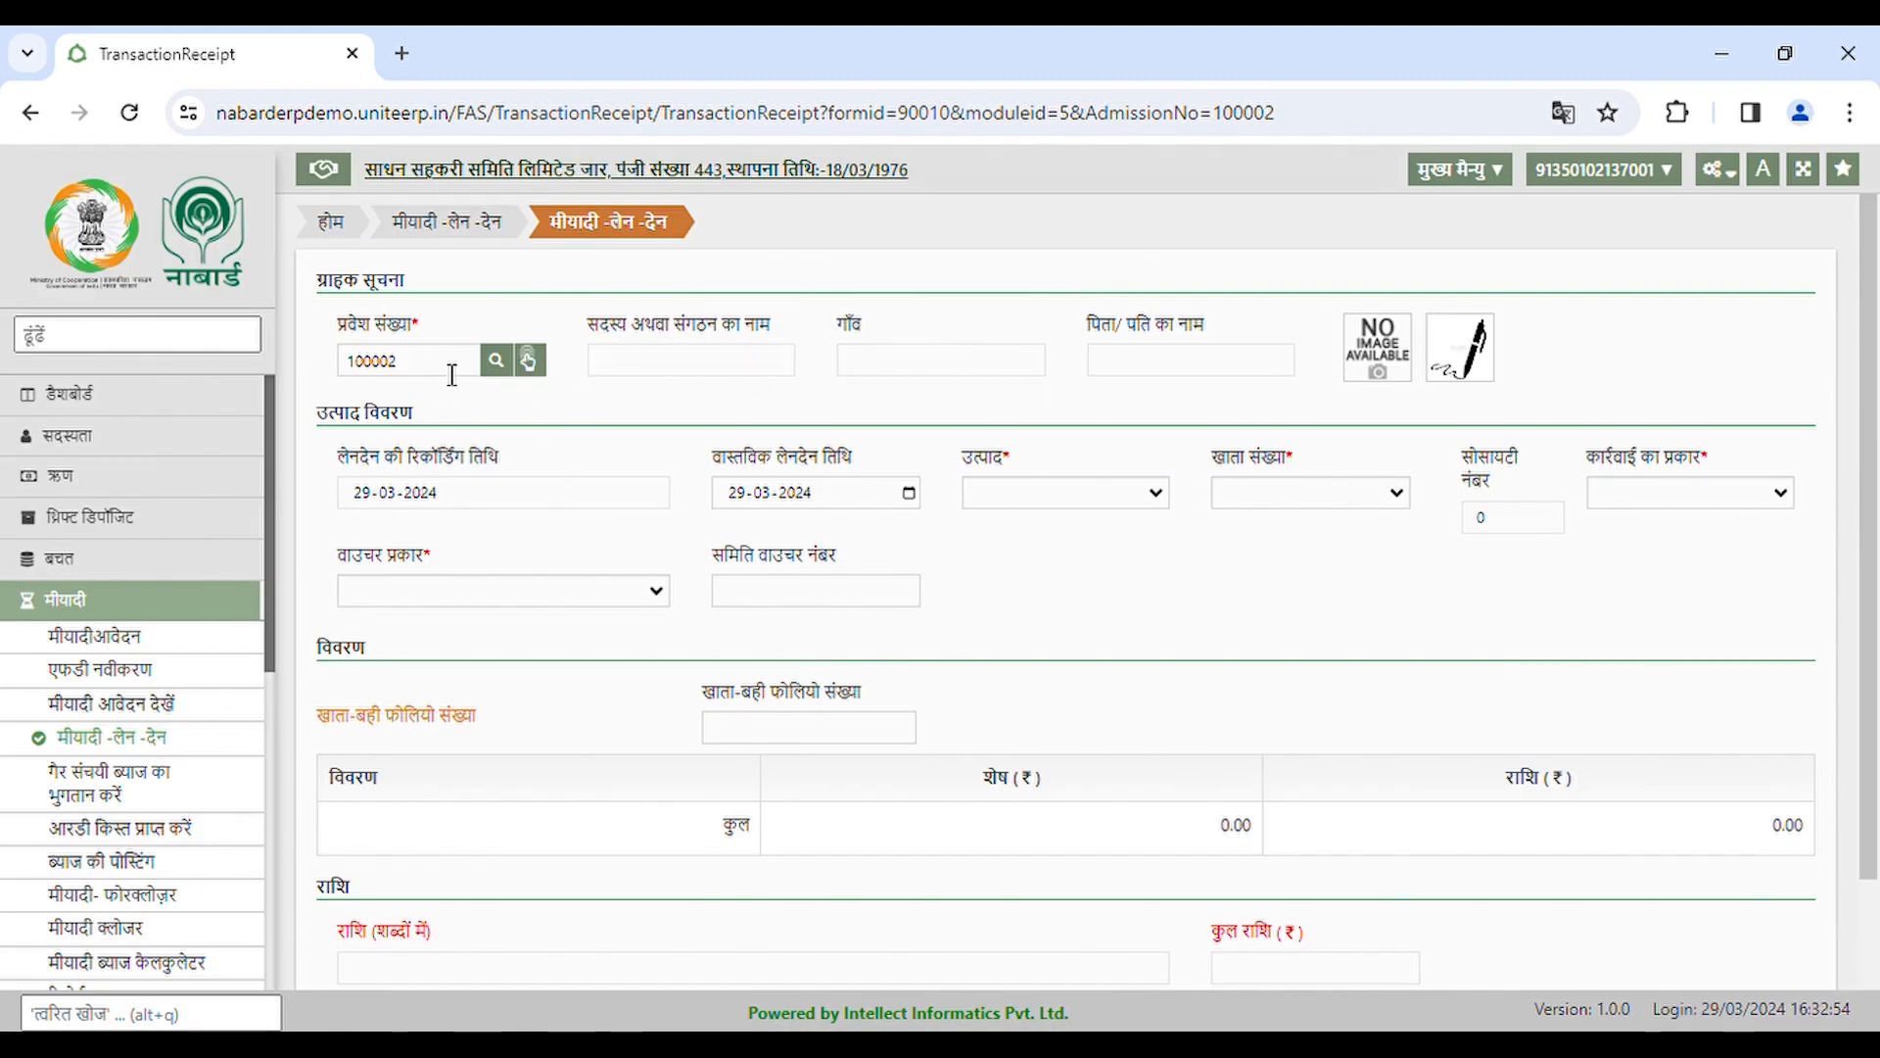
# - Load the member by admission number in the term deposit transaction and choose आवर्ती जमा as the product
pyautogui.click(457, 375)
pyautogui.press('Tab')
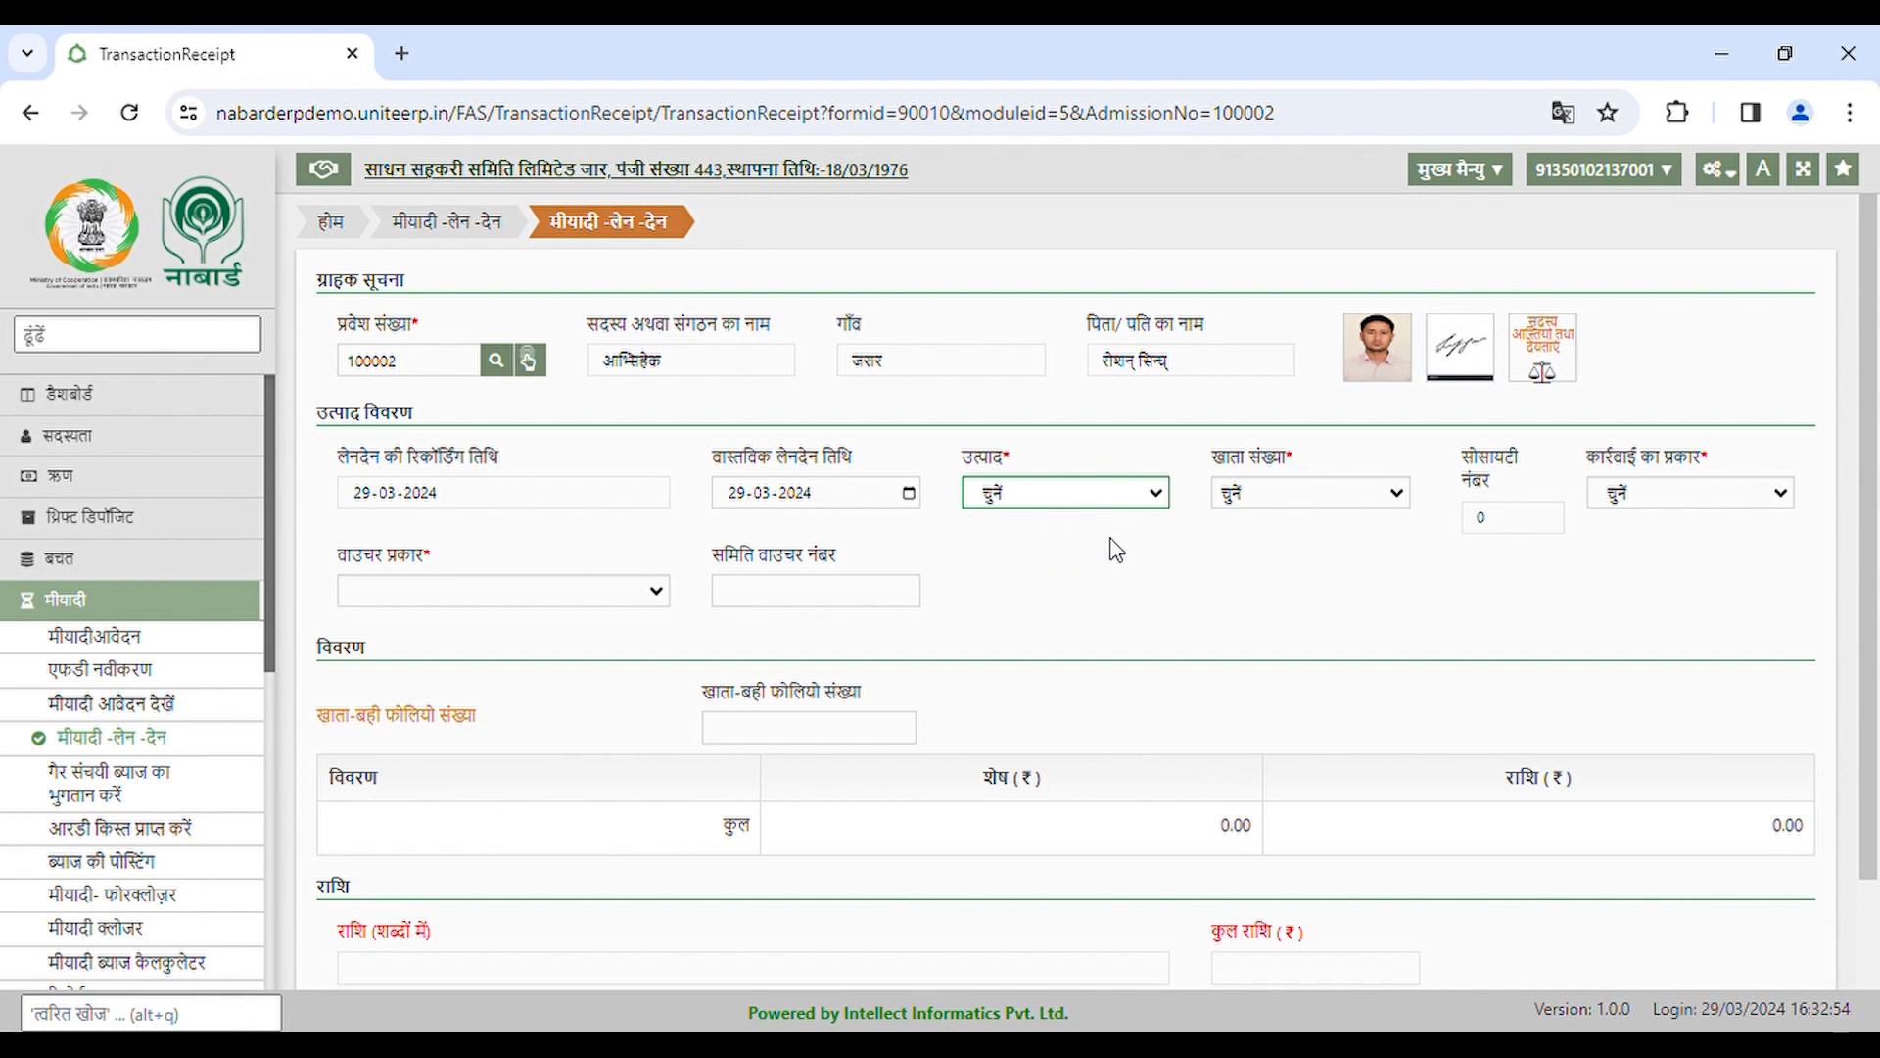
pyautogui.click(1144, 548)
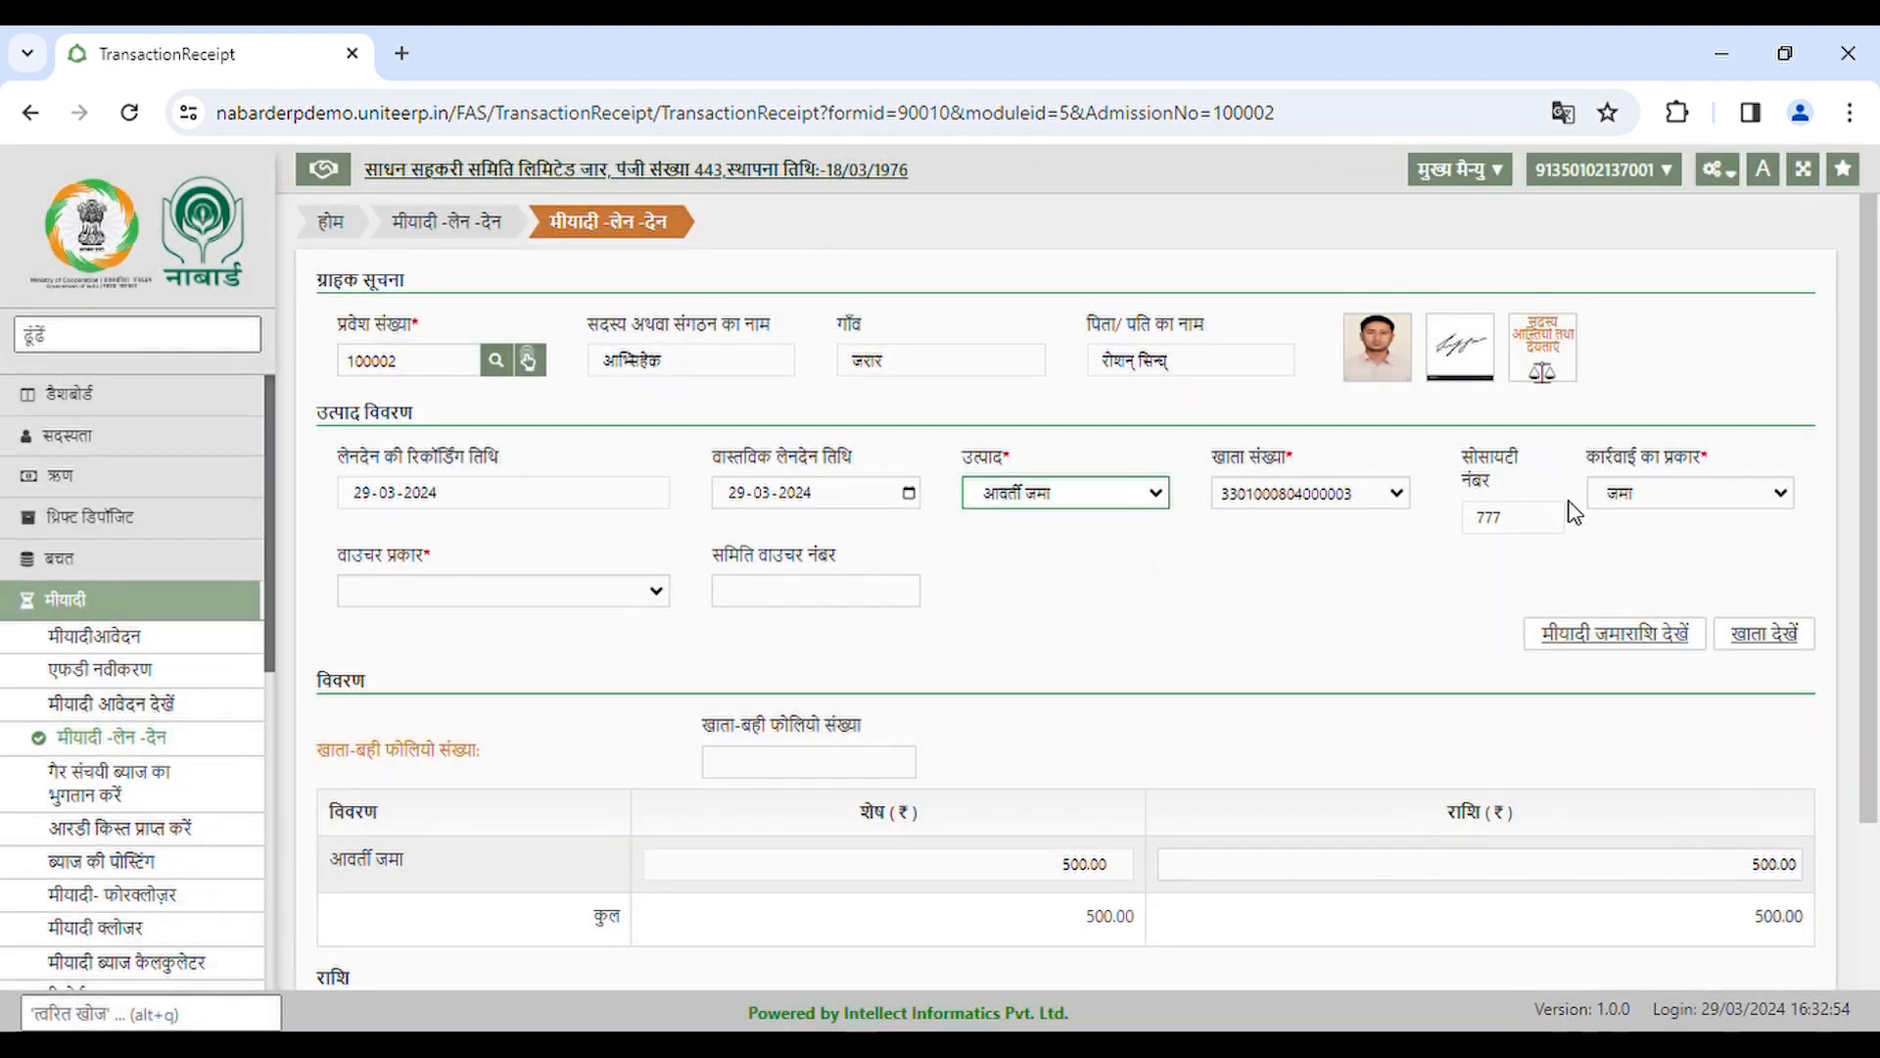
# - Set the receipt's voucher type to ट्रान्सफर and create a new batch for it
pyautogui.click(544, 605)
pyautogui.click(513, 621)
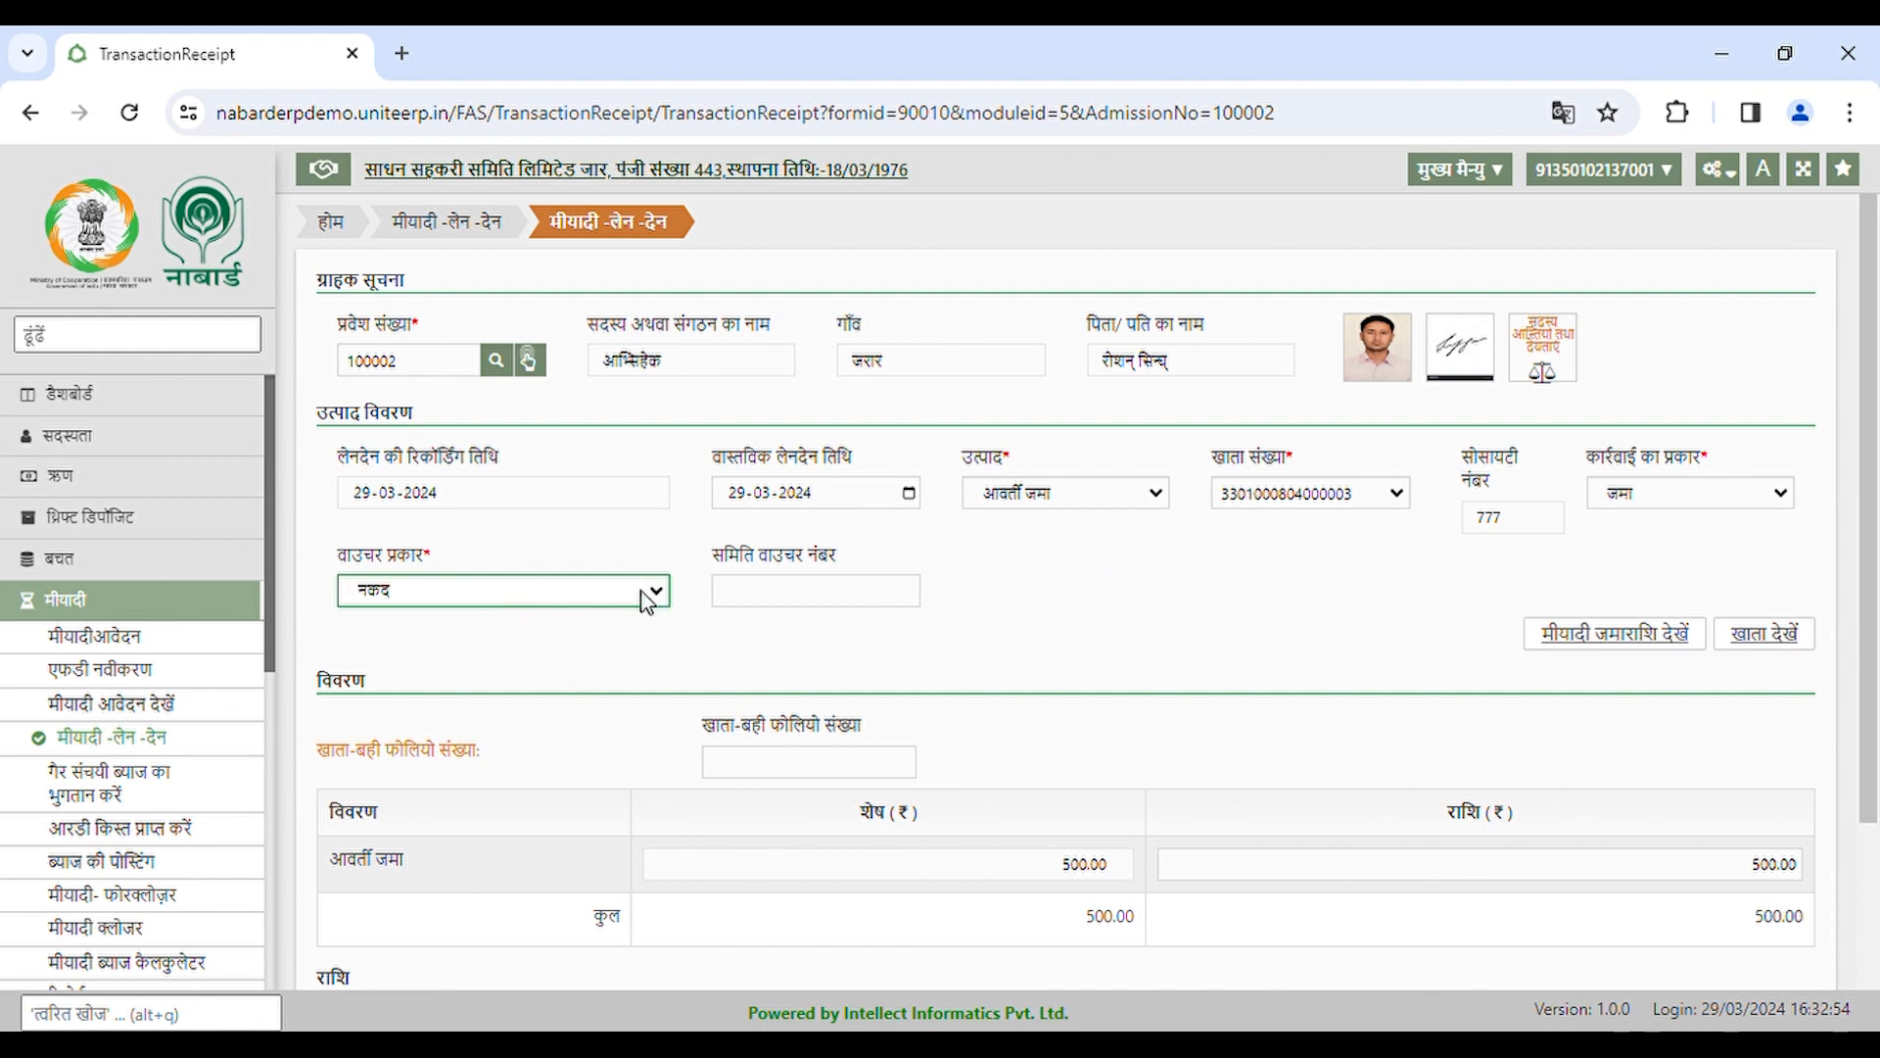
pyautogui.scroll(-2, 1077, 720)
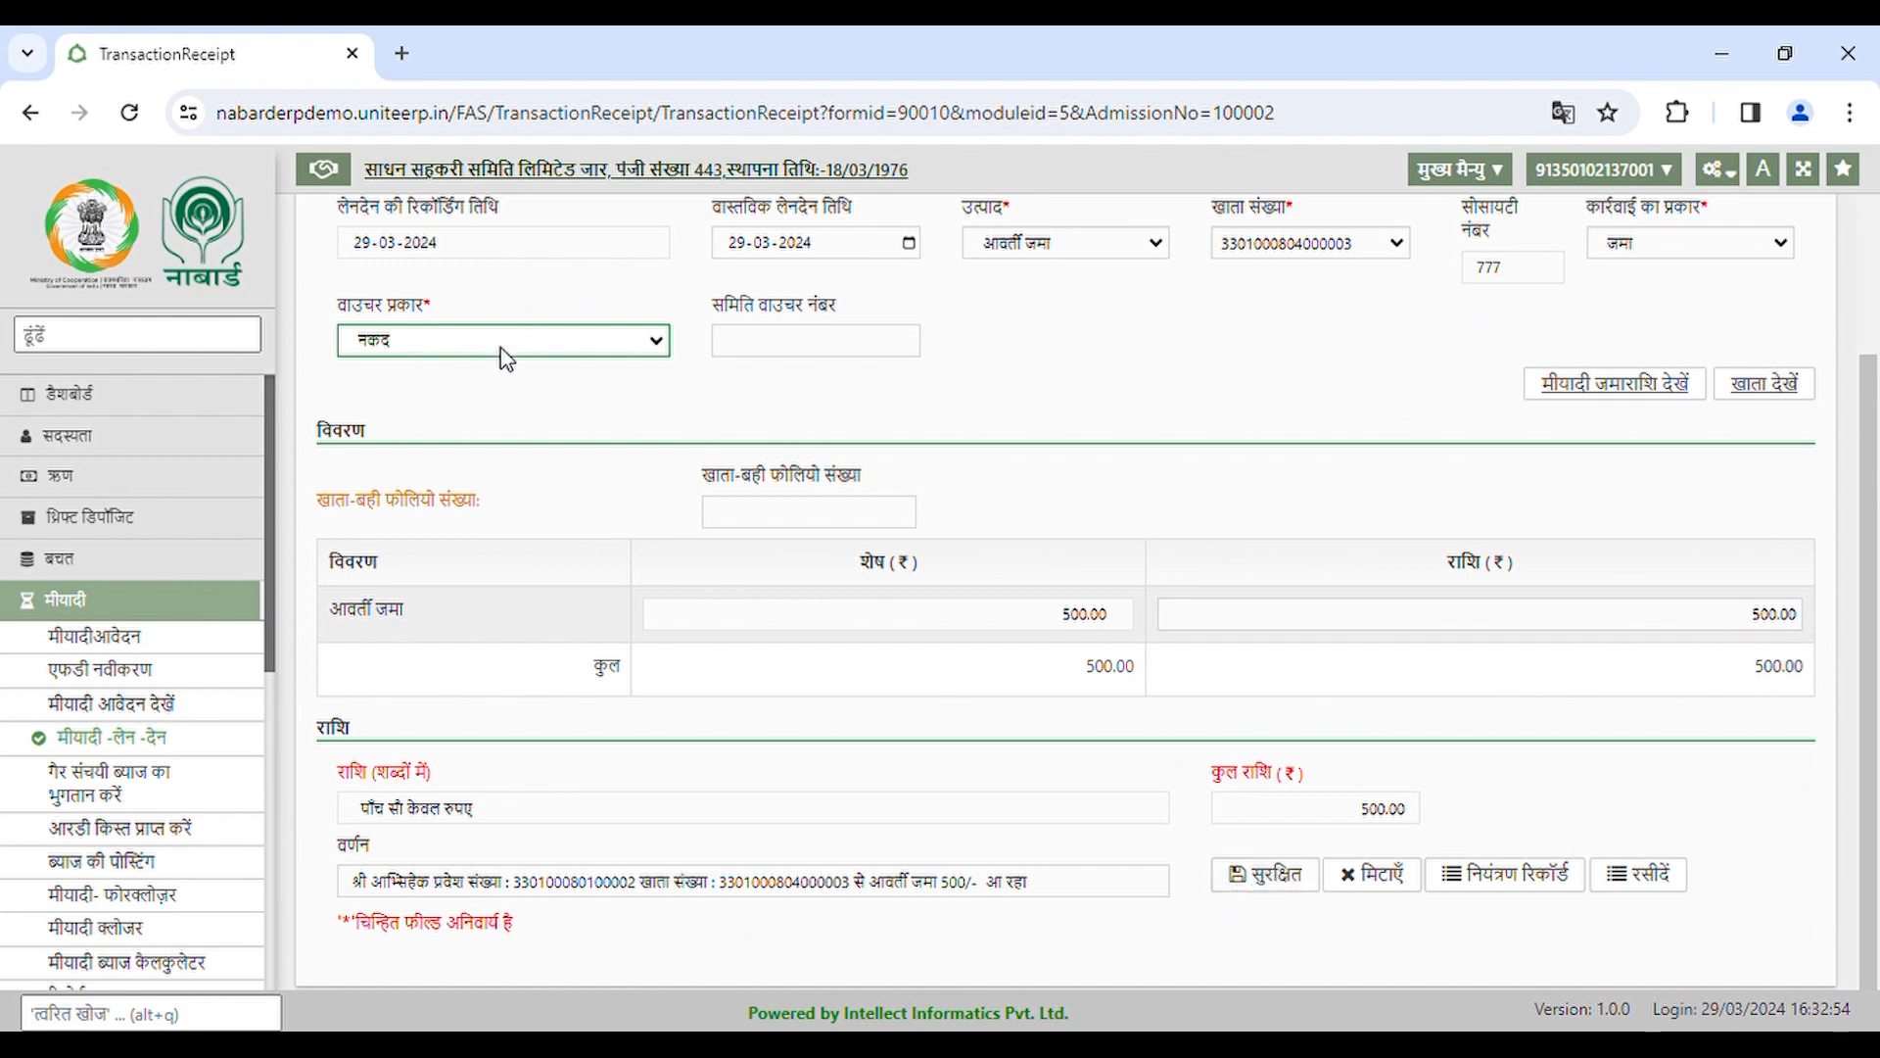
pyautogui.click(448, 428)
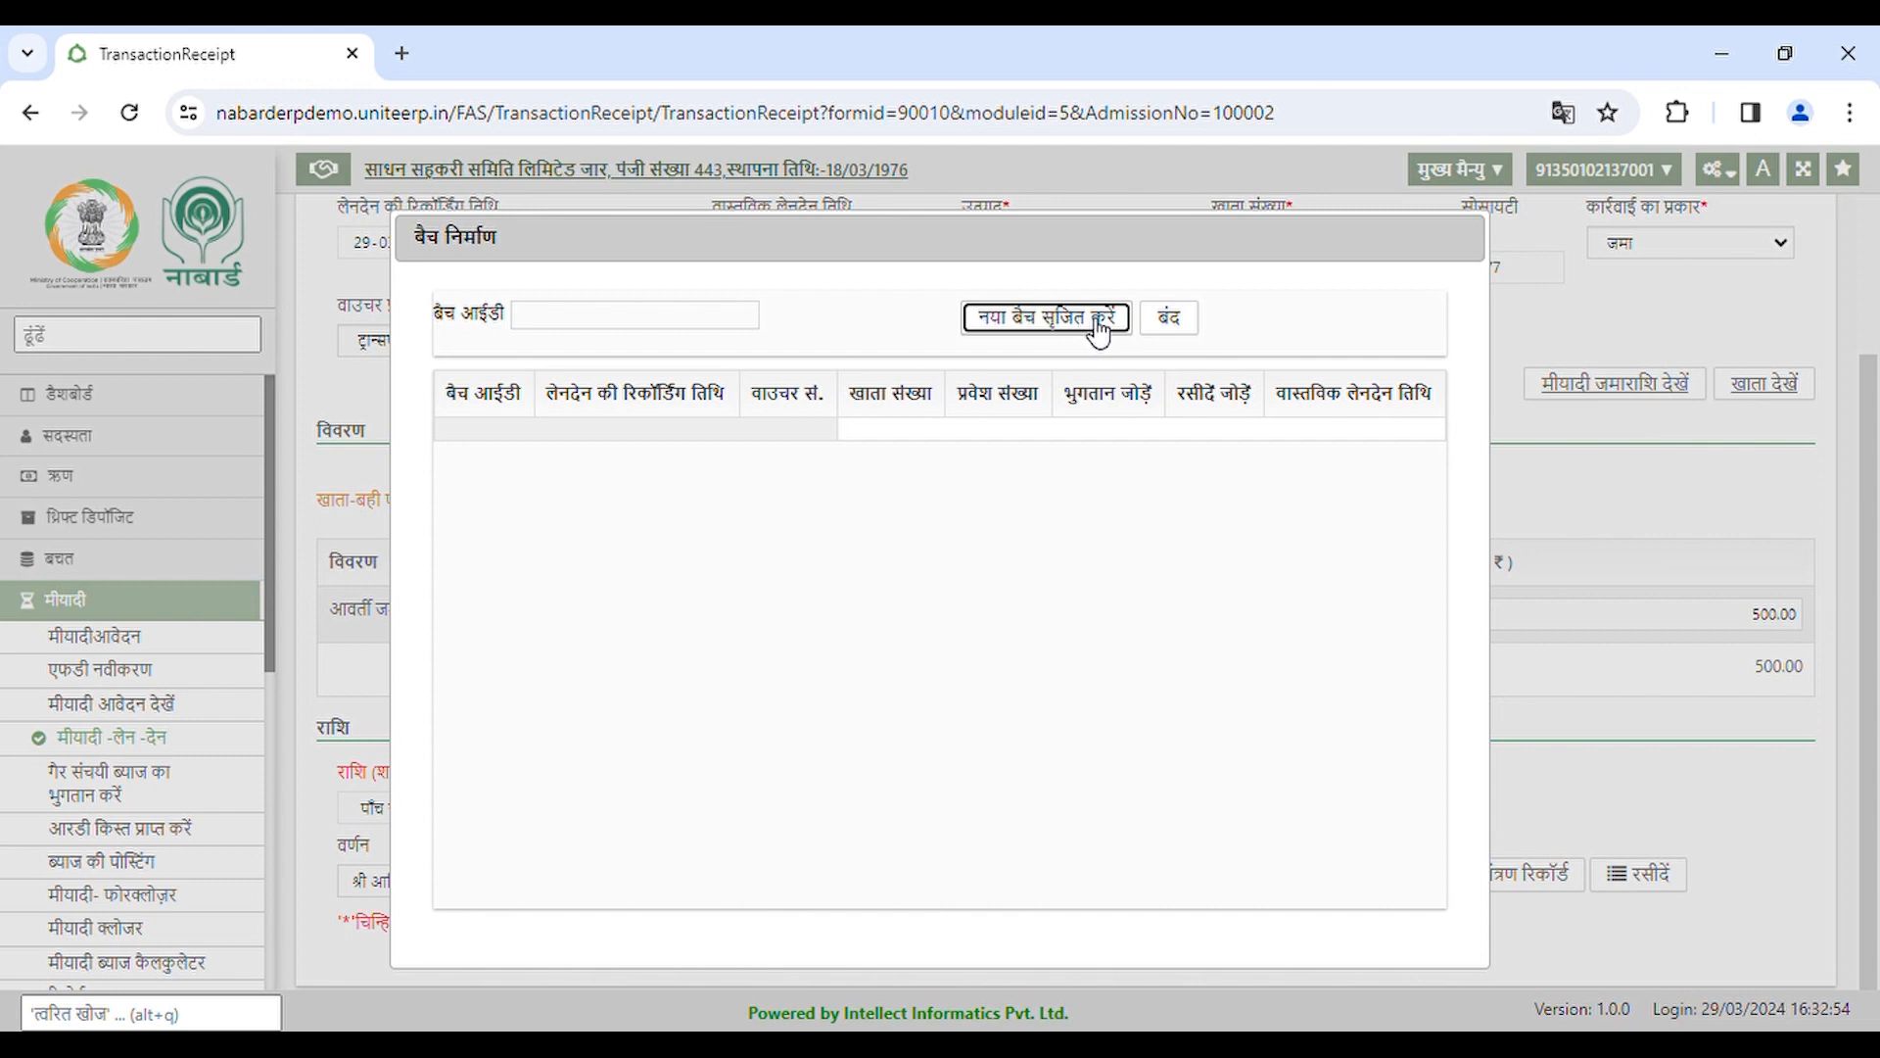
pyautogui.click(1095, 322)
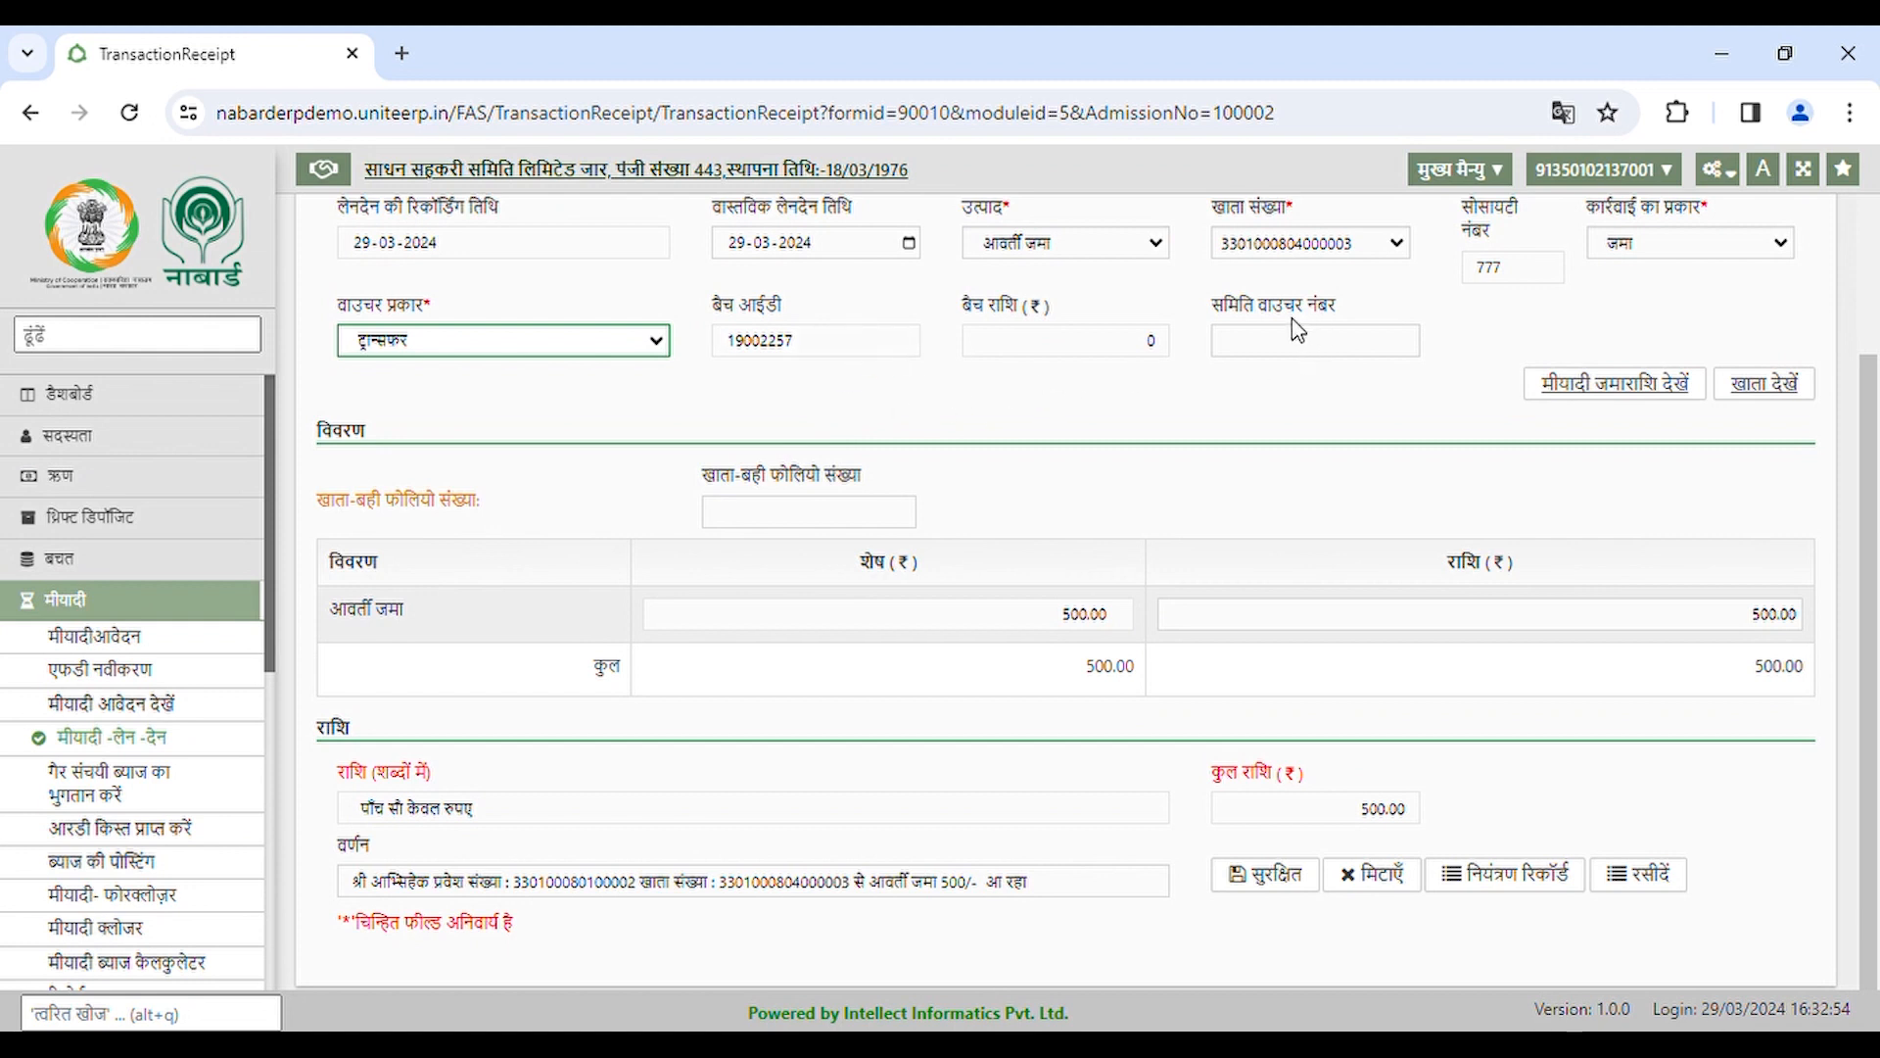
# - Enter 22 as the society voucher number, then save and confirm the recurring deposit receipt
pyautogui.click(1274, 347)
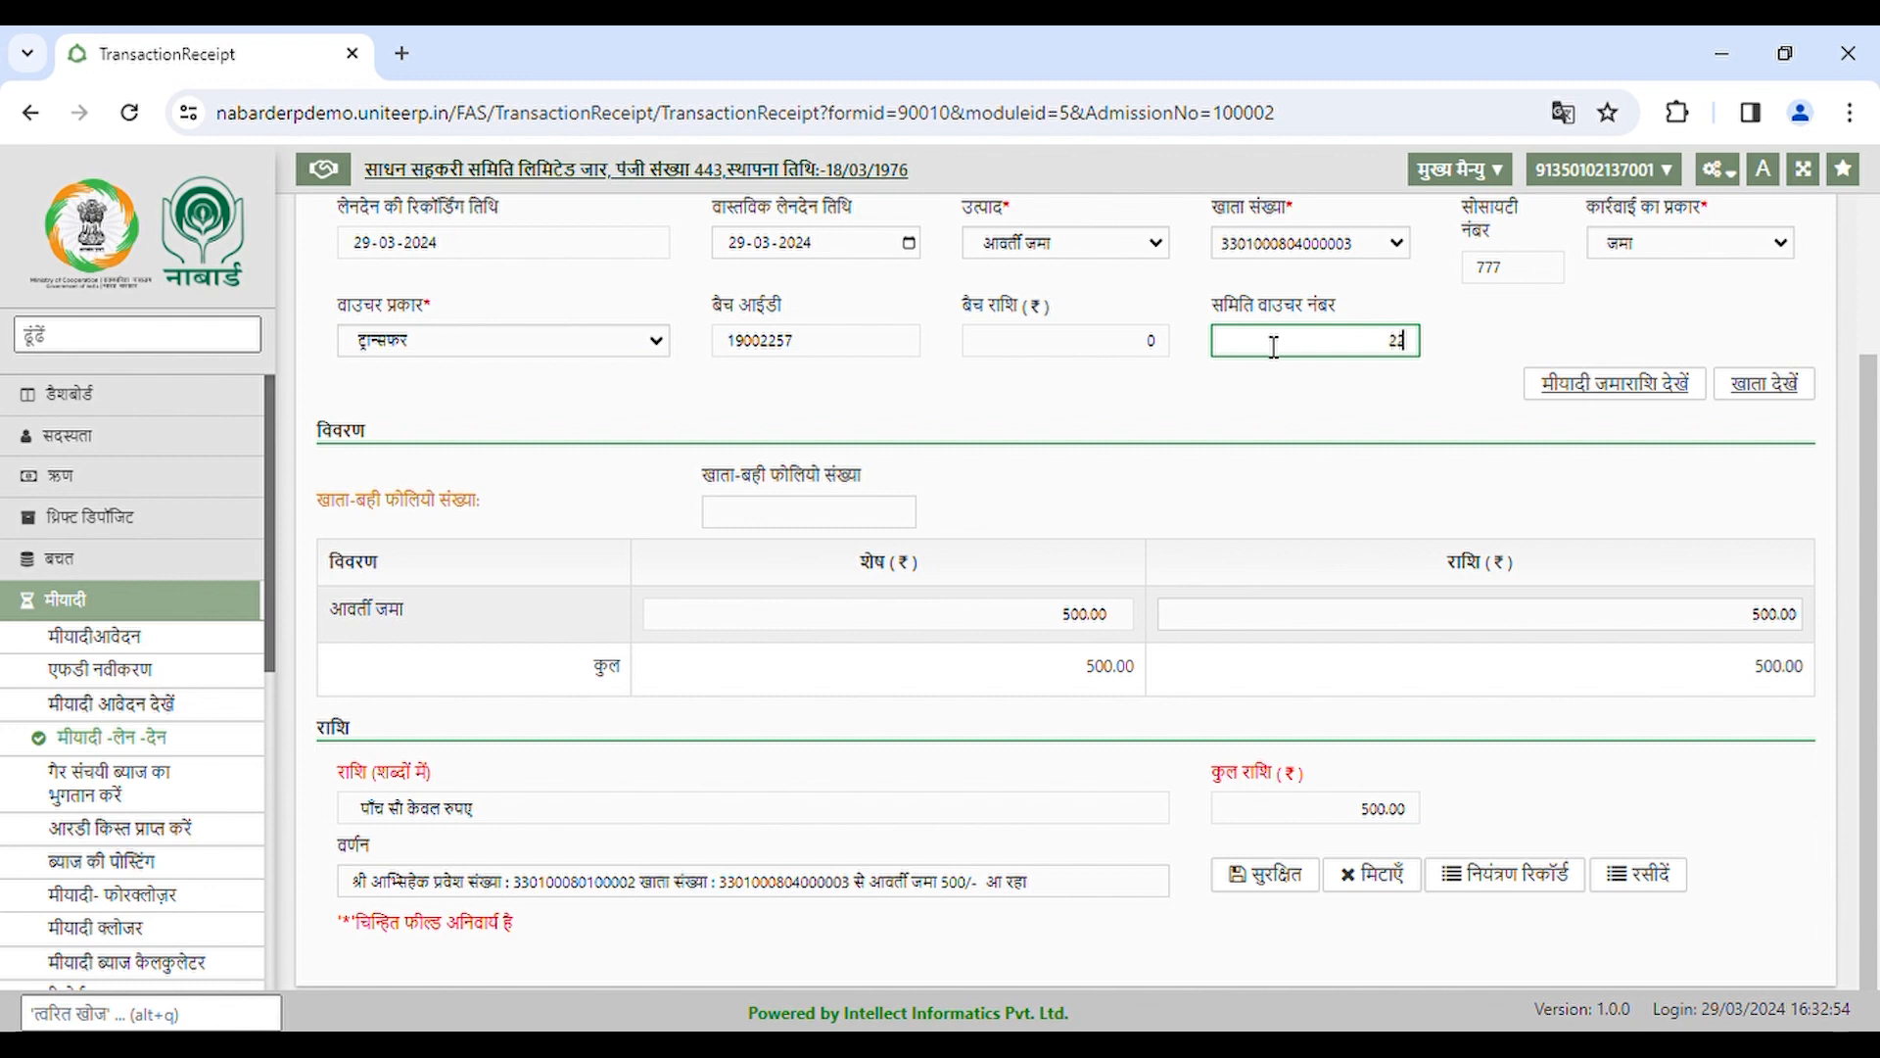
pyautogui.click(1299, 891)
pyautogui.click(991, 639)
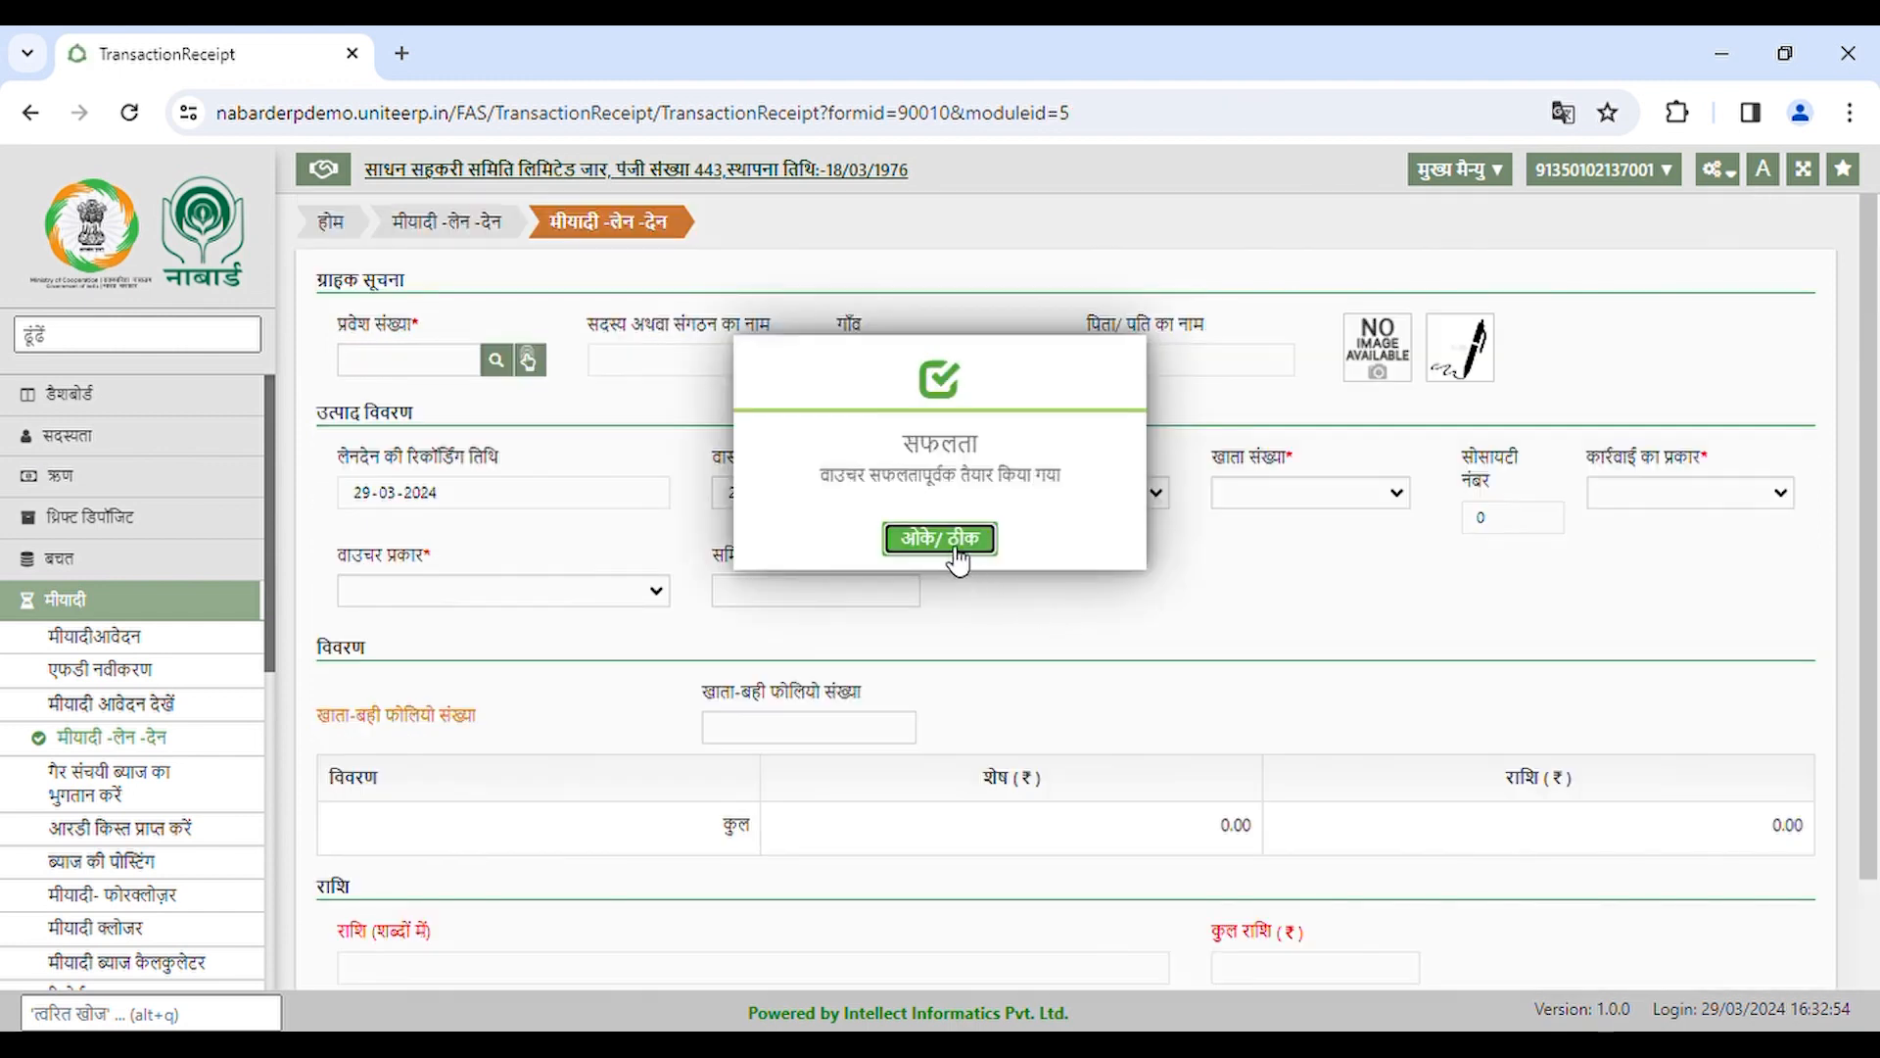
pyautogui.click(963, 549)
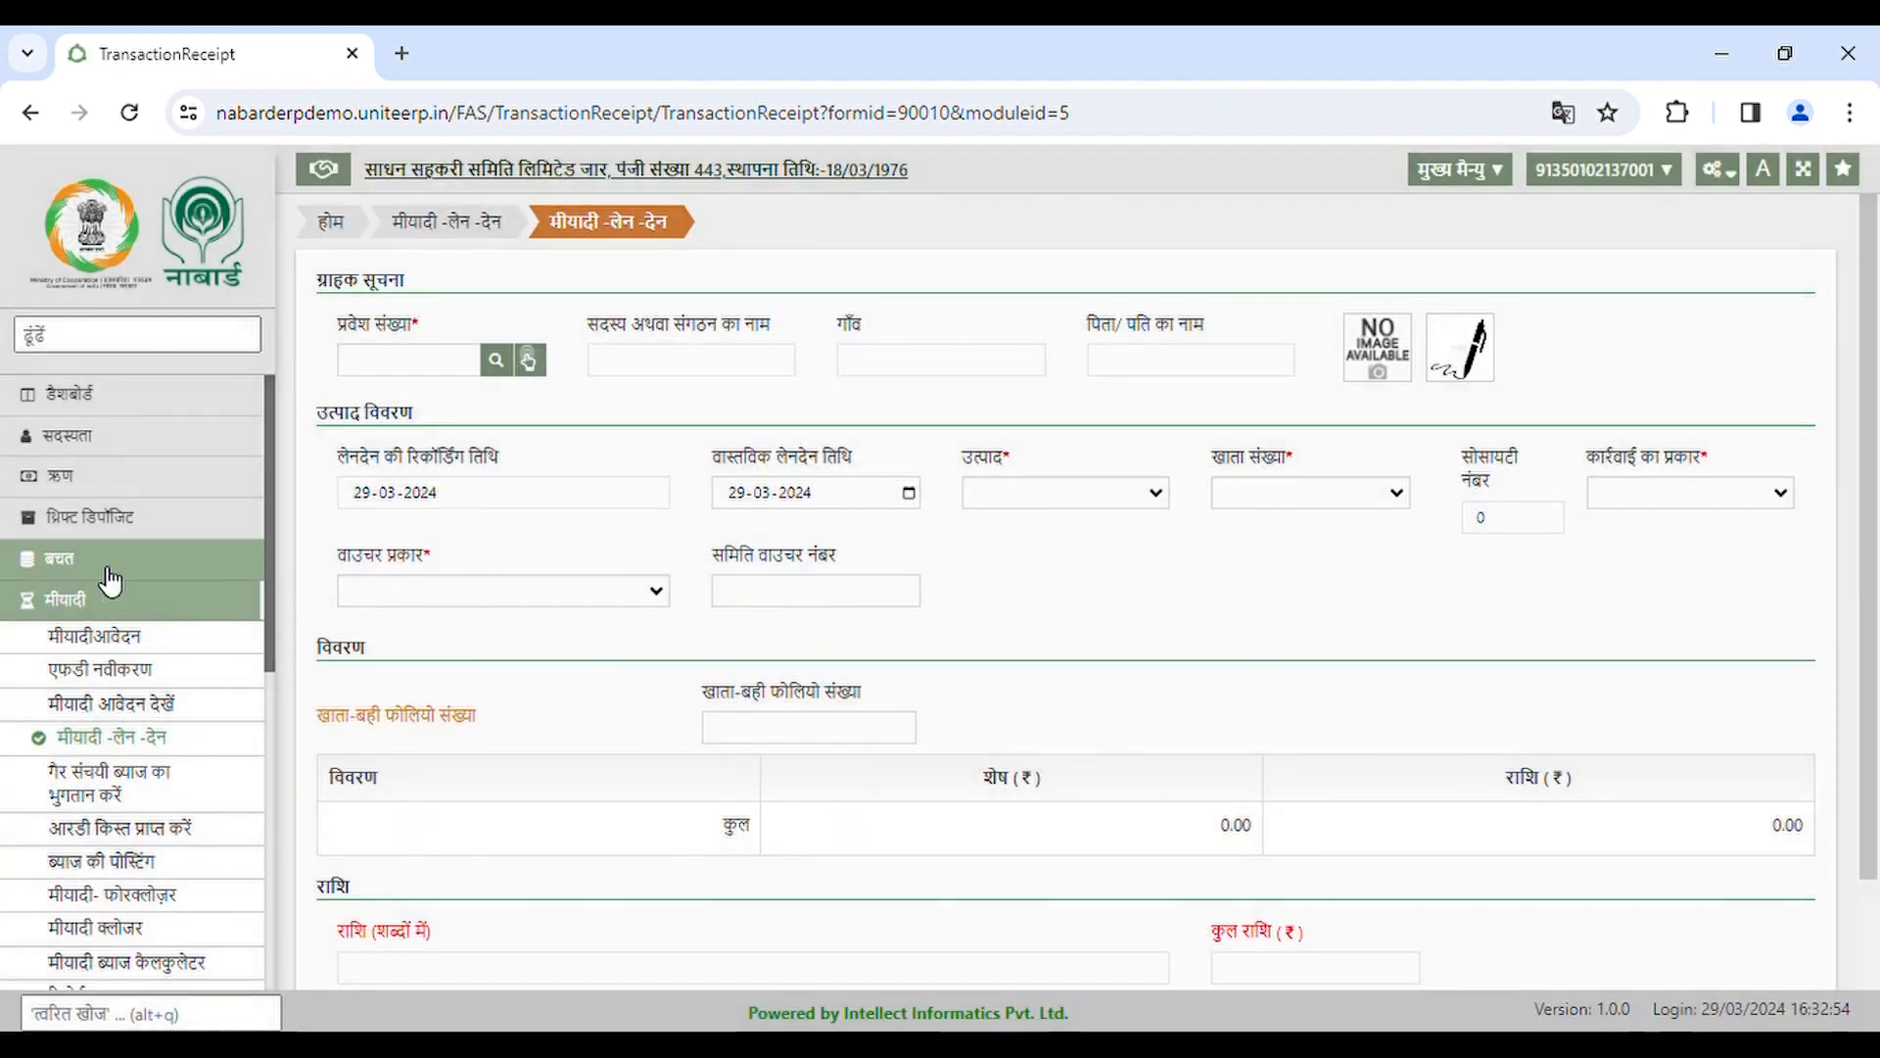
# - Open the savings withdrawal form, load the member, and select बचत जमा with voucher type ट्रान्सफर
pyautogui.click(120, 560)
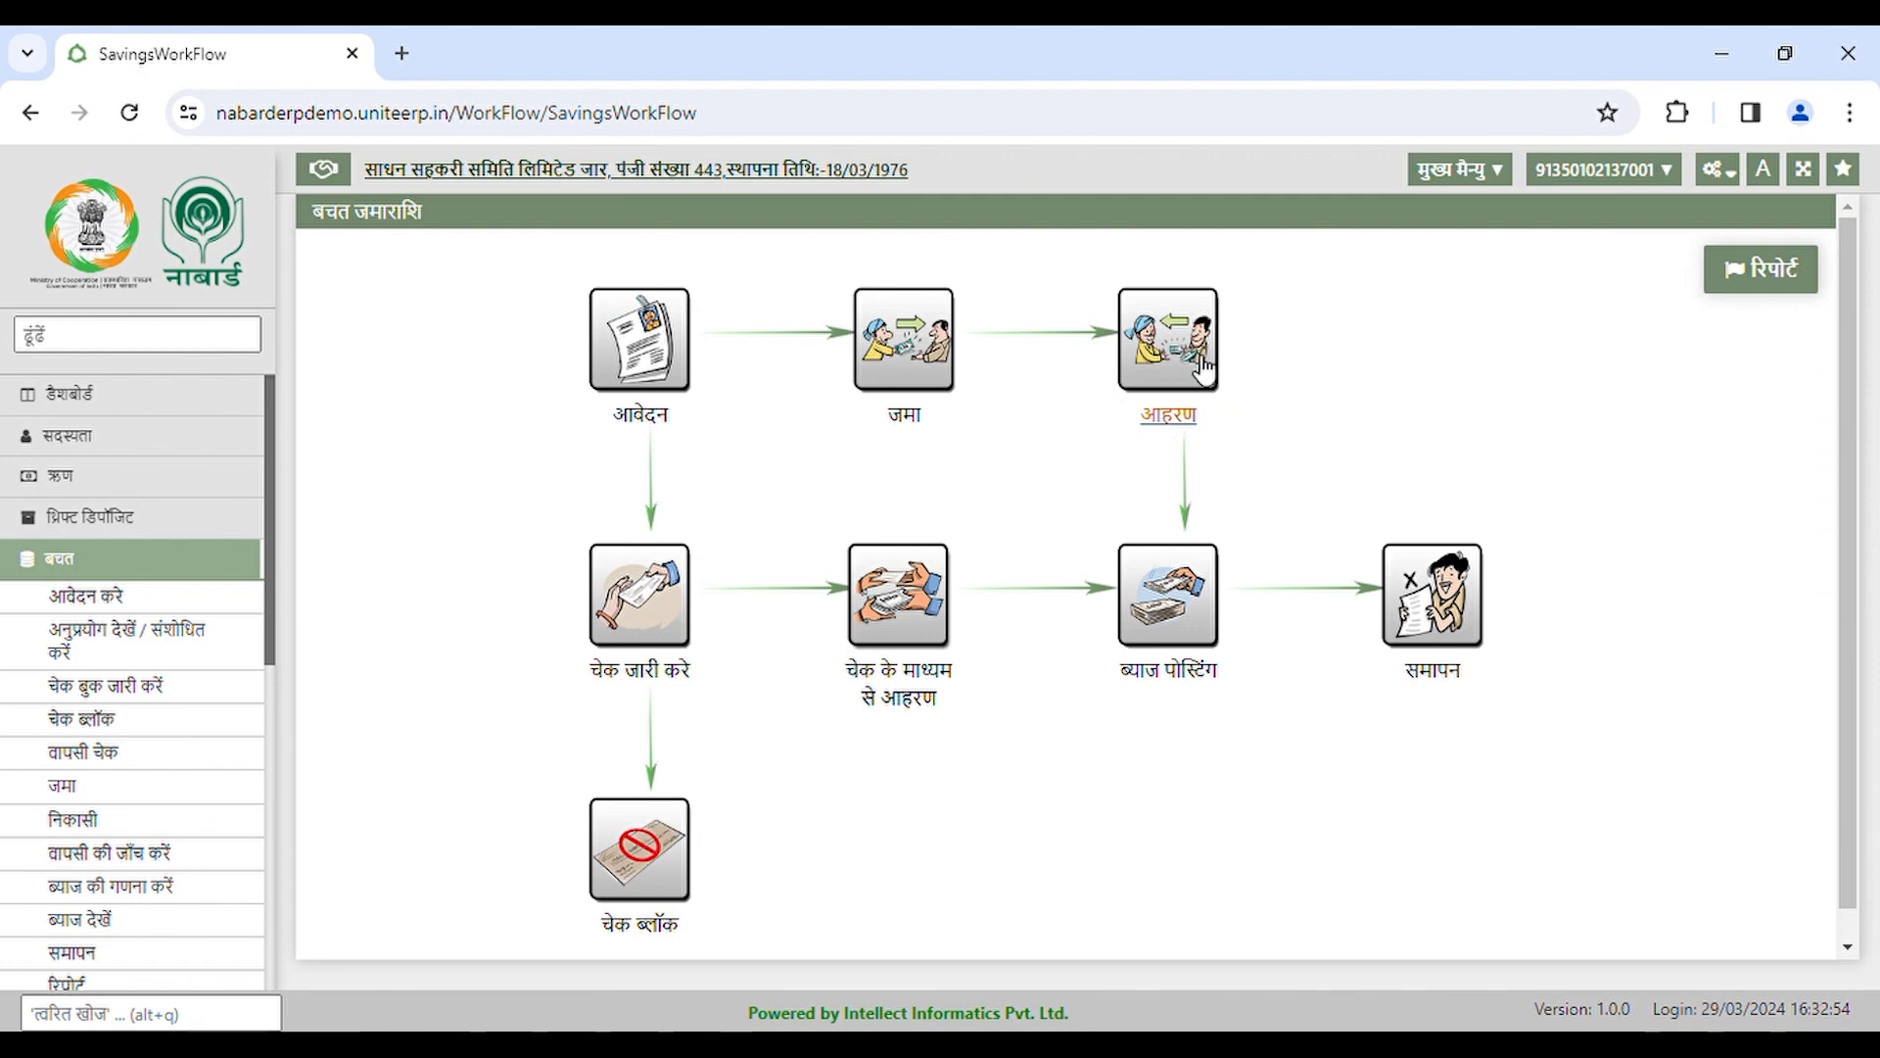
pyautogui.click(1203, 369)
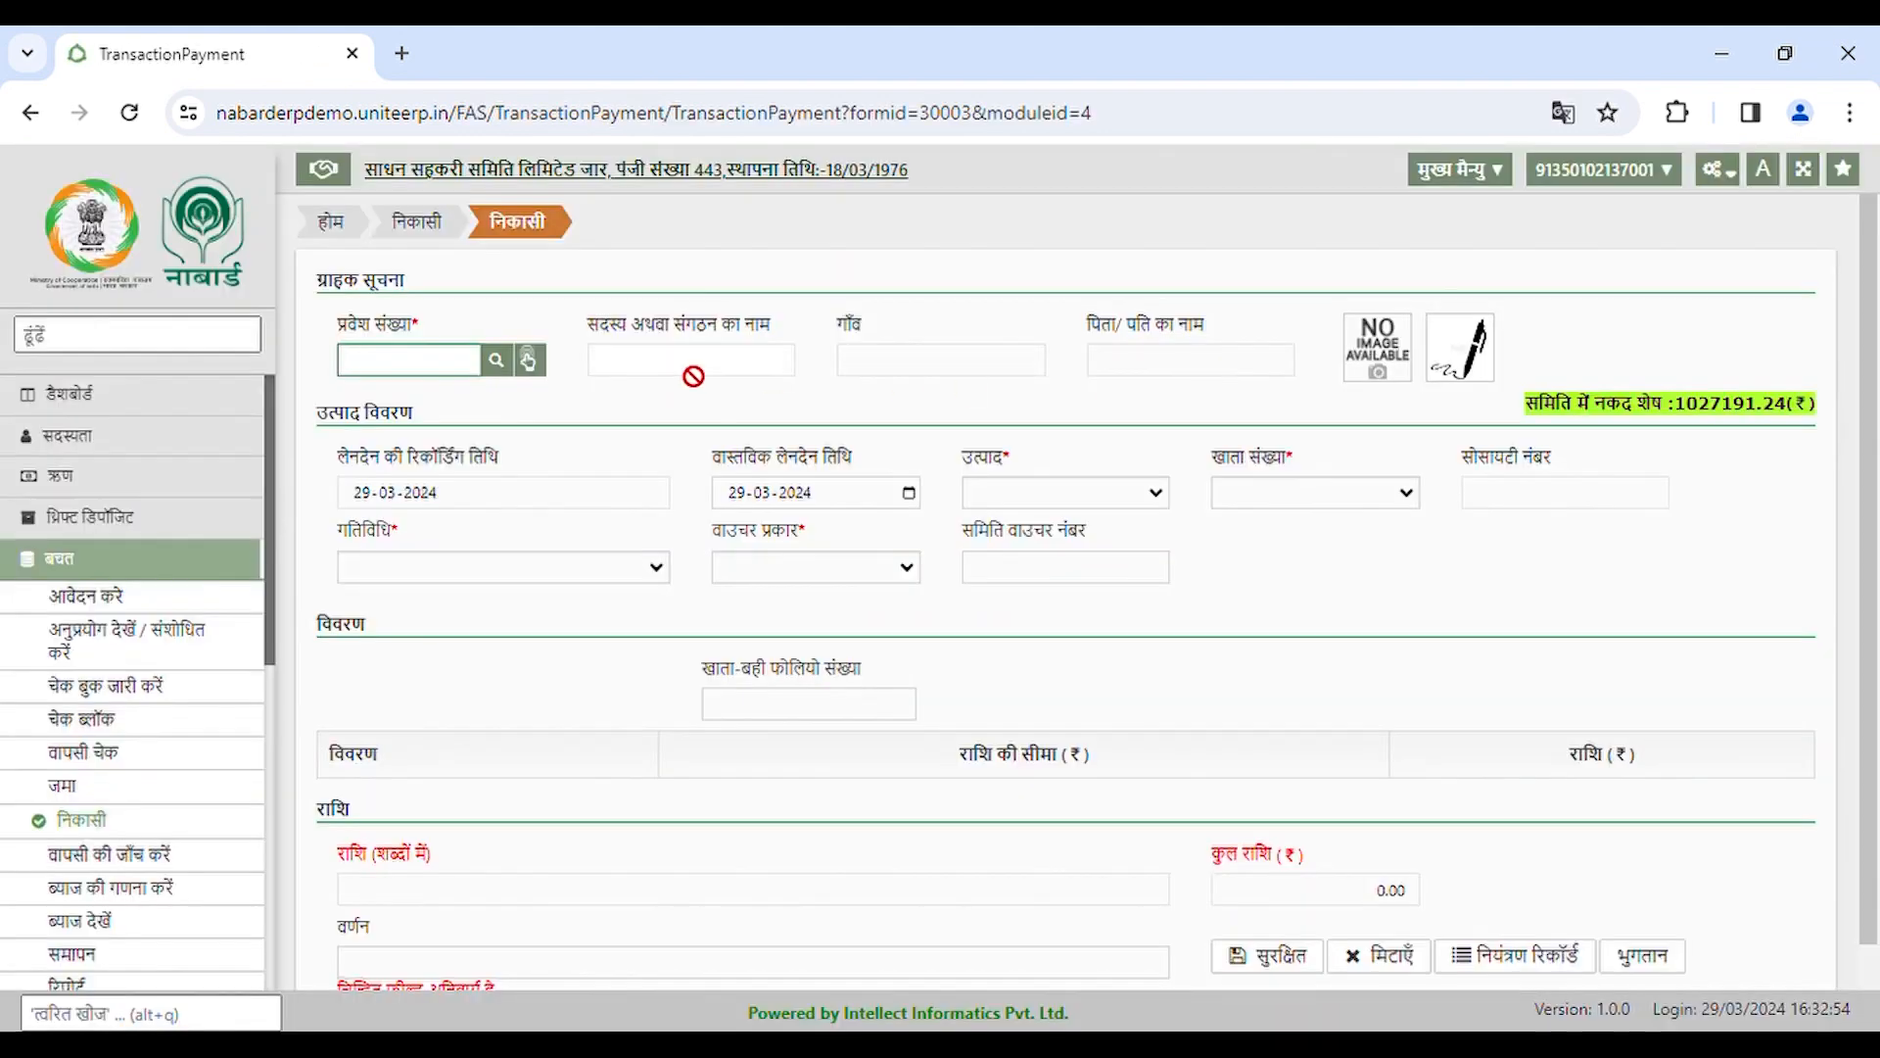
pyautogui.click(401, 379)
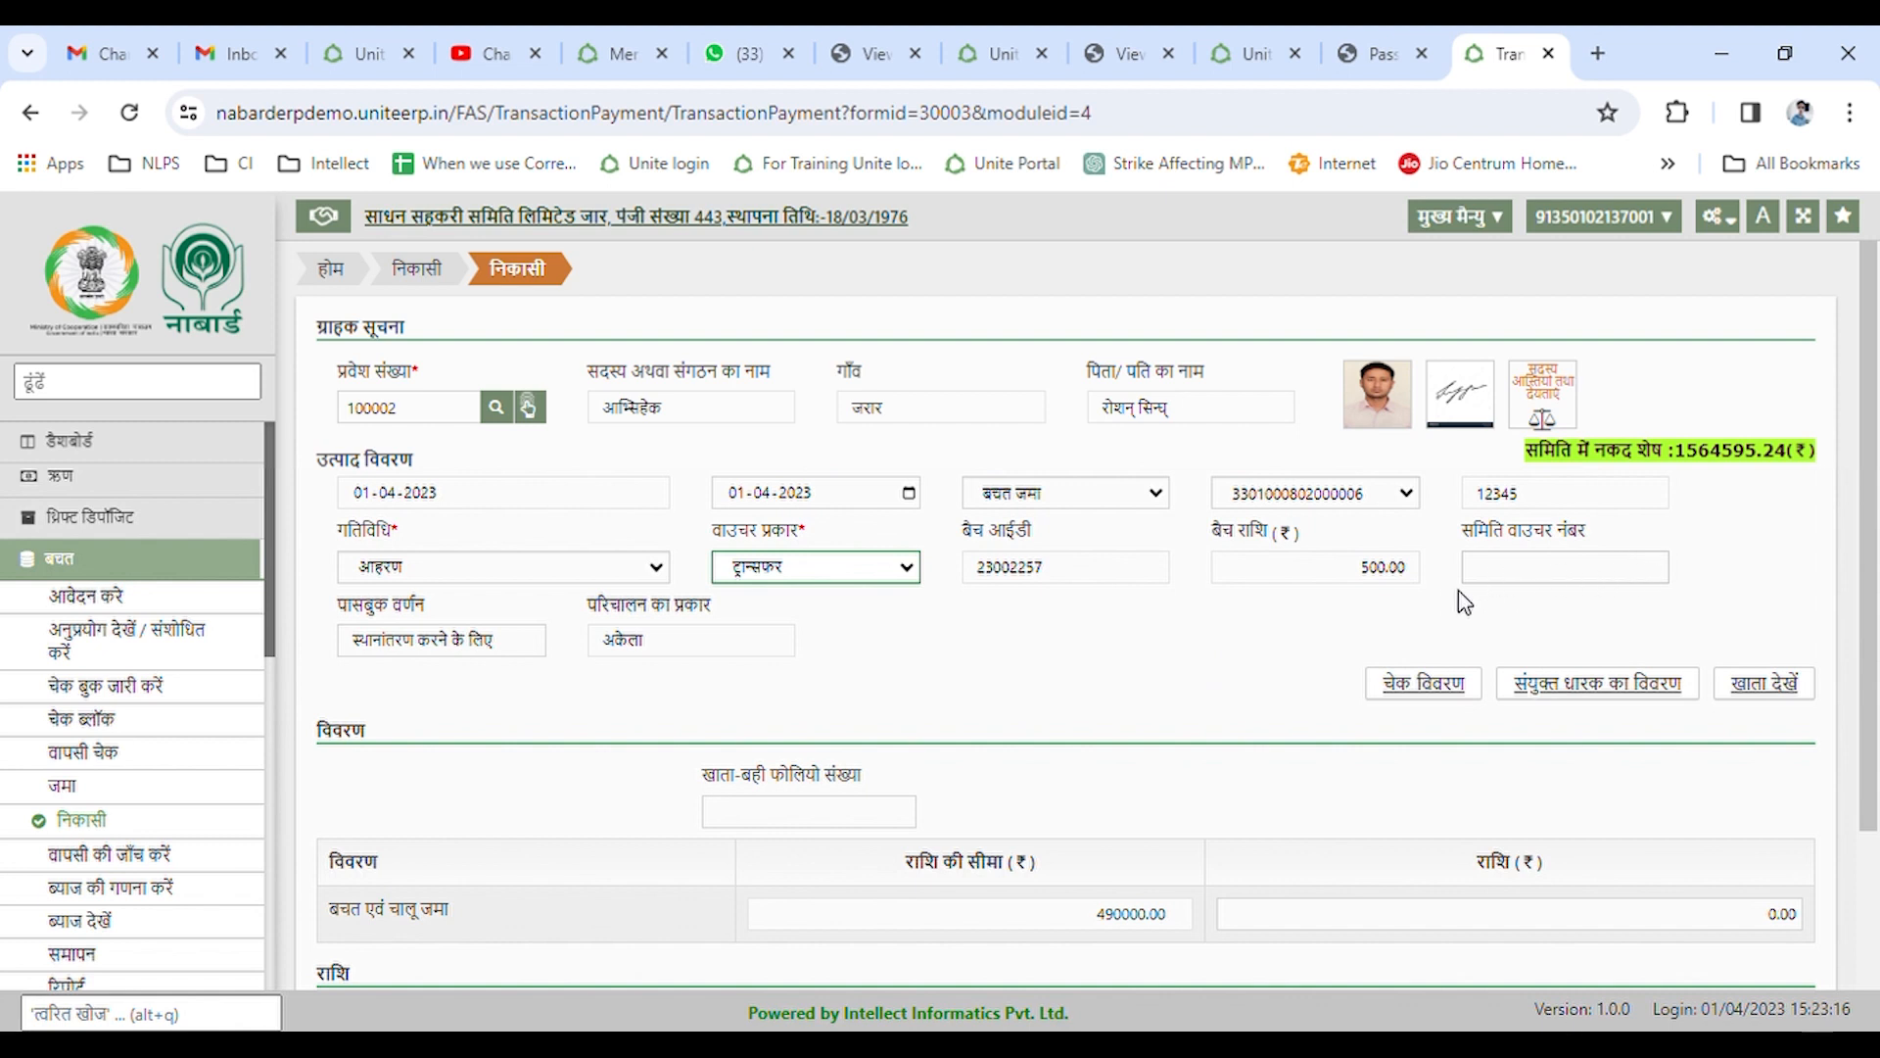
# - Enter a withdrawal amount of 500, save and confirm the savings transfer, and close its voucher
pyautogui.click(1645, 678)
pyautogui.write('5')
pyautogui.click(1132, 698)
pyautogui.click(1286, 893)
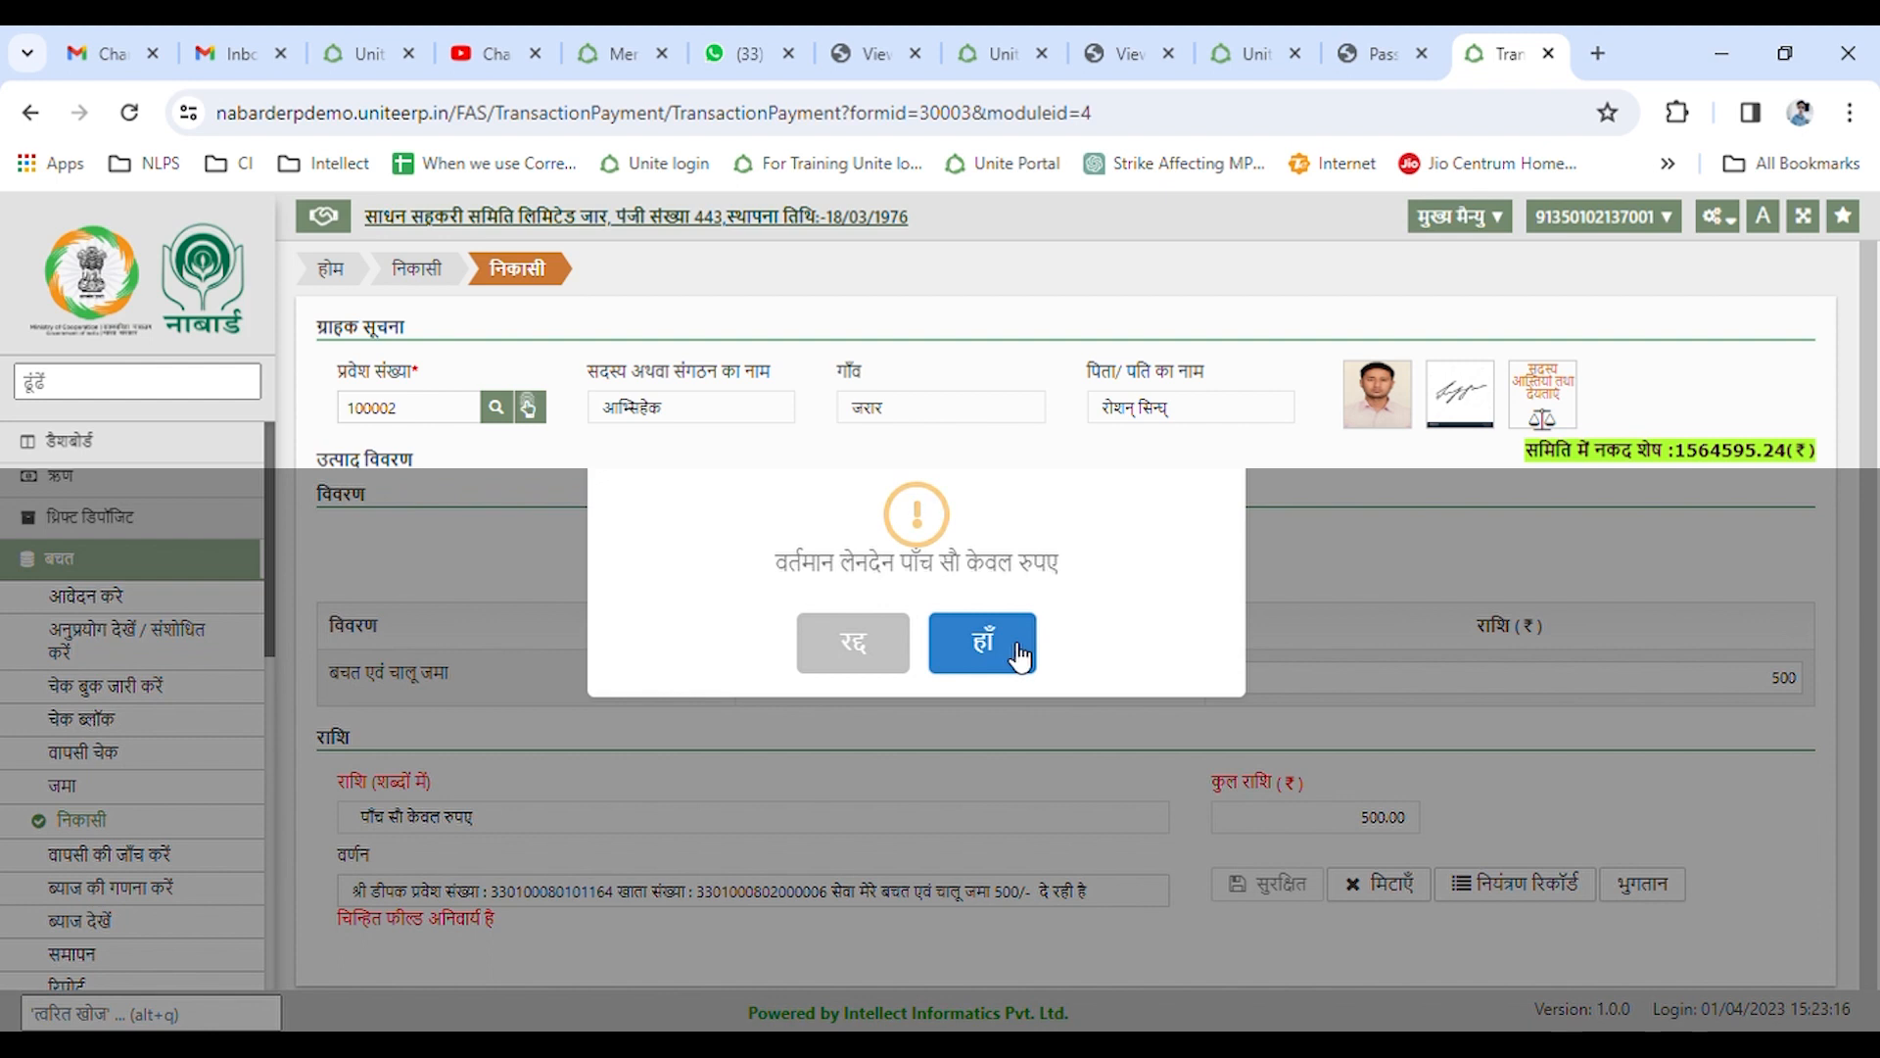
pyautogui.click(1019, 656)
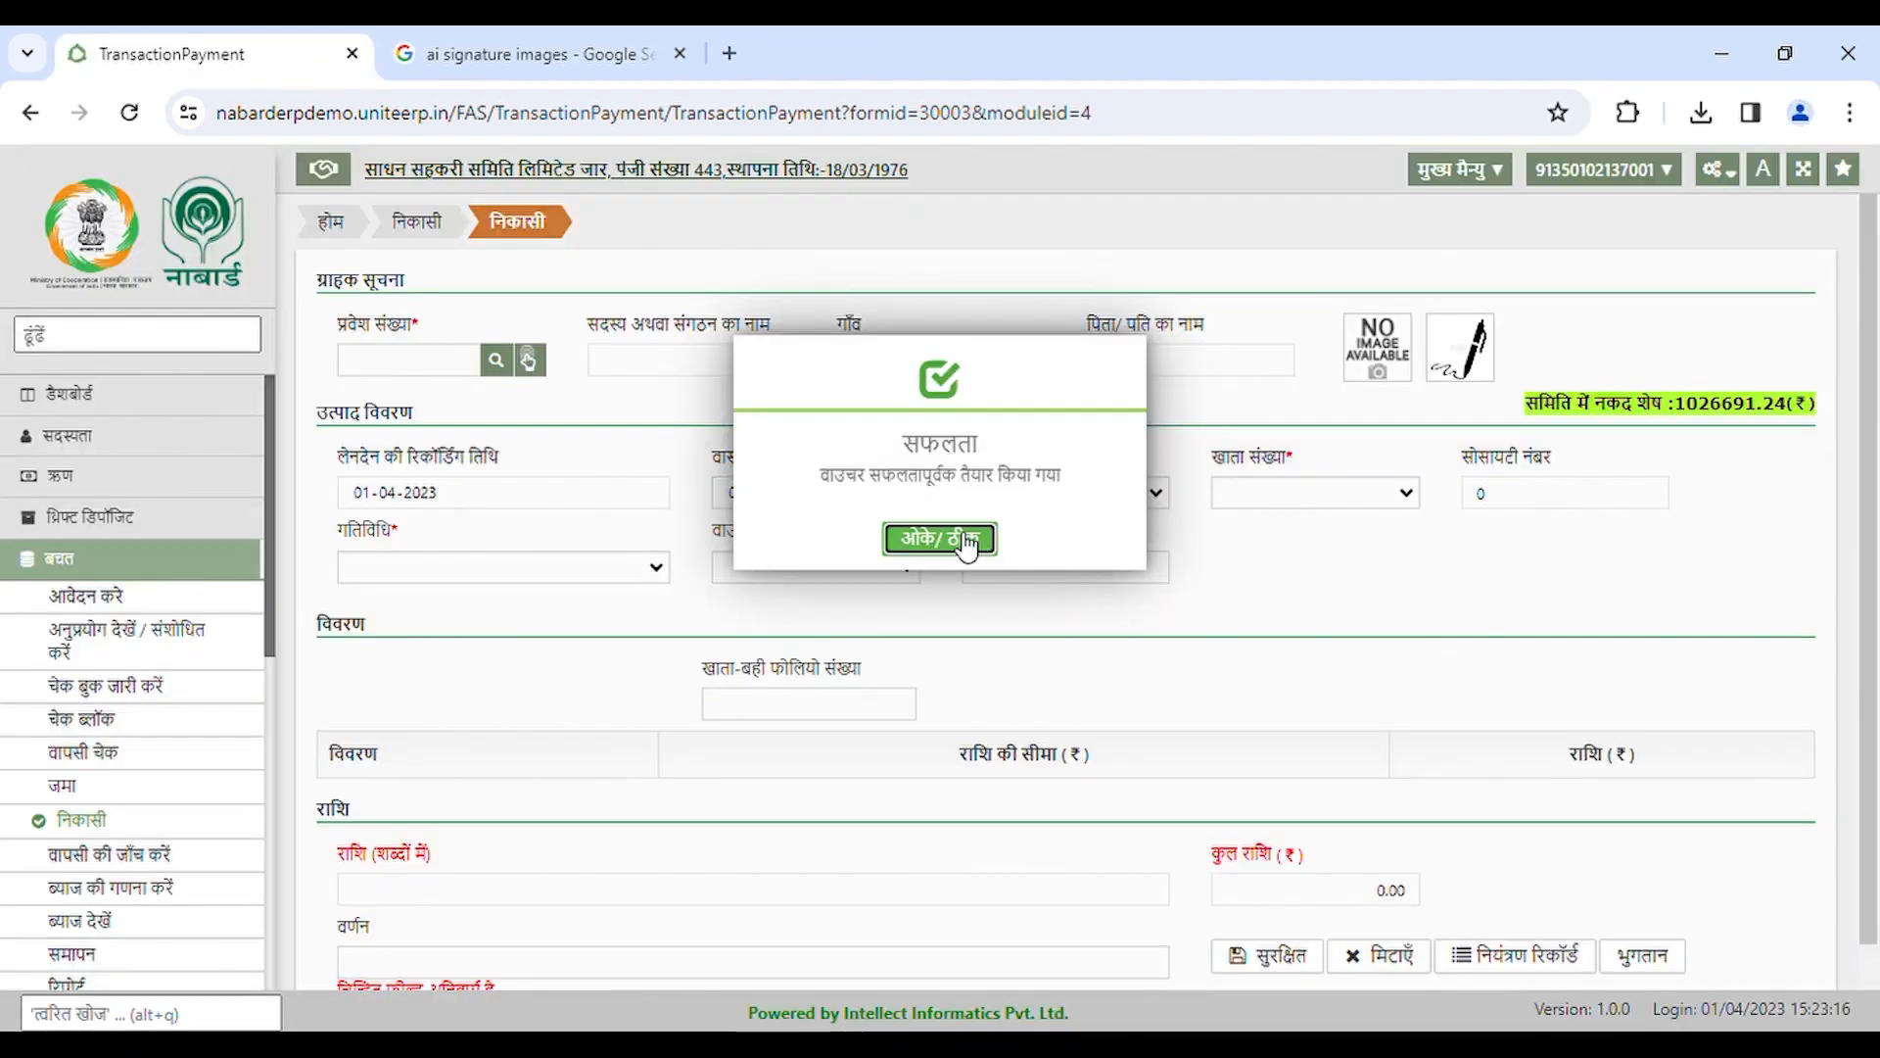
pyautogui.click(966, 541)
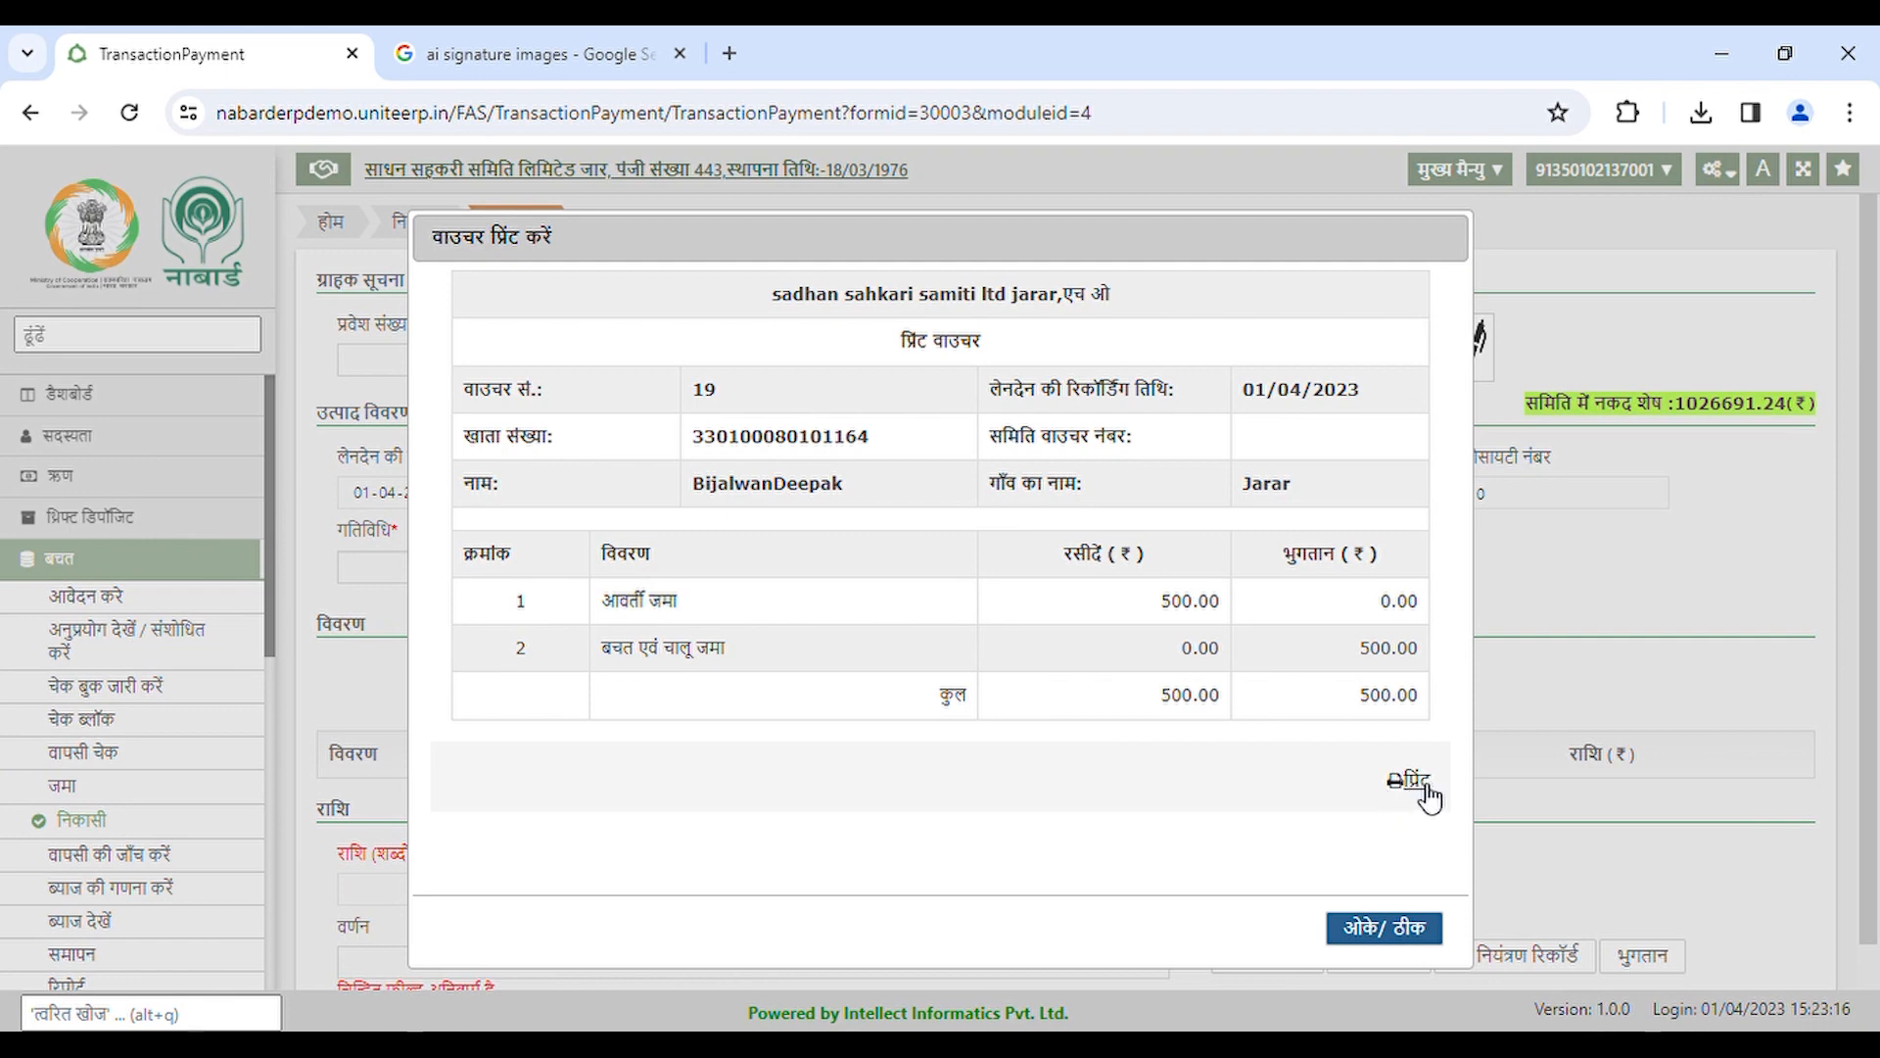
pyautogui.click(1417, 937)
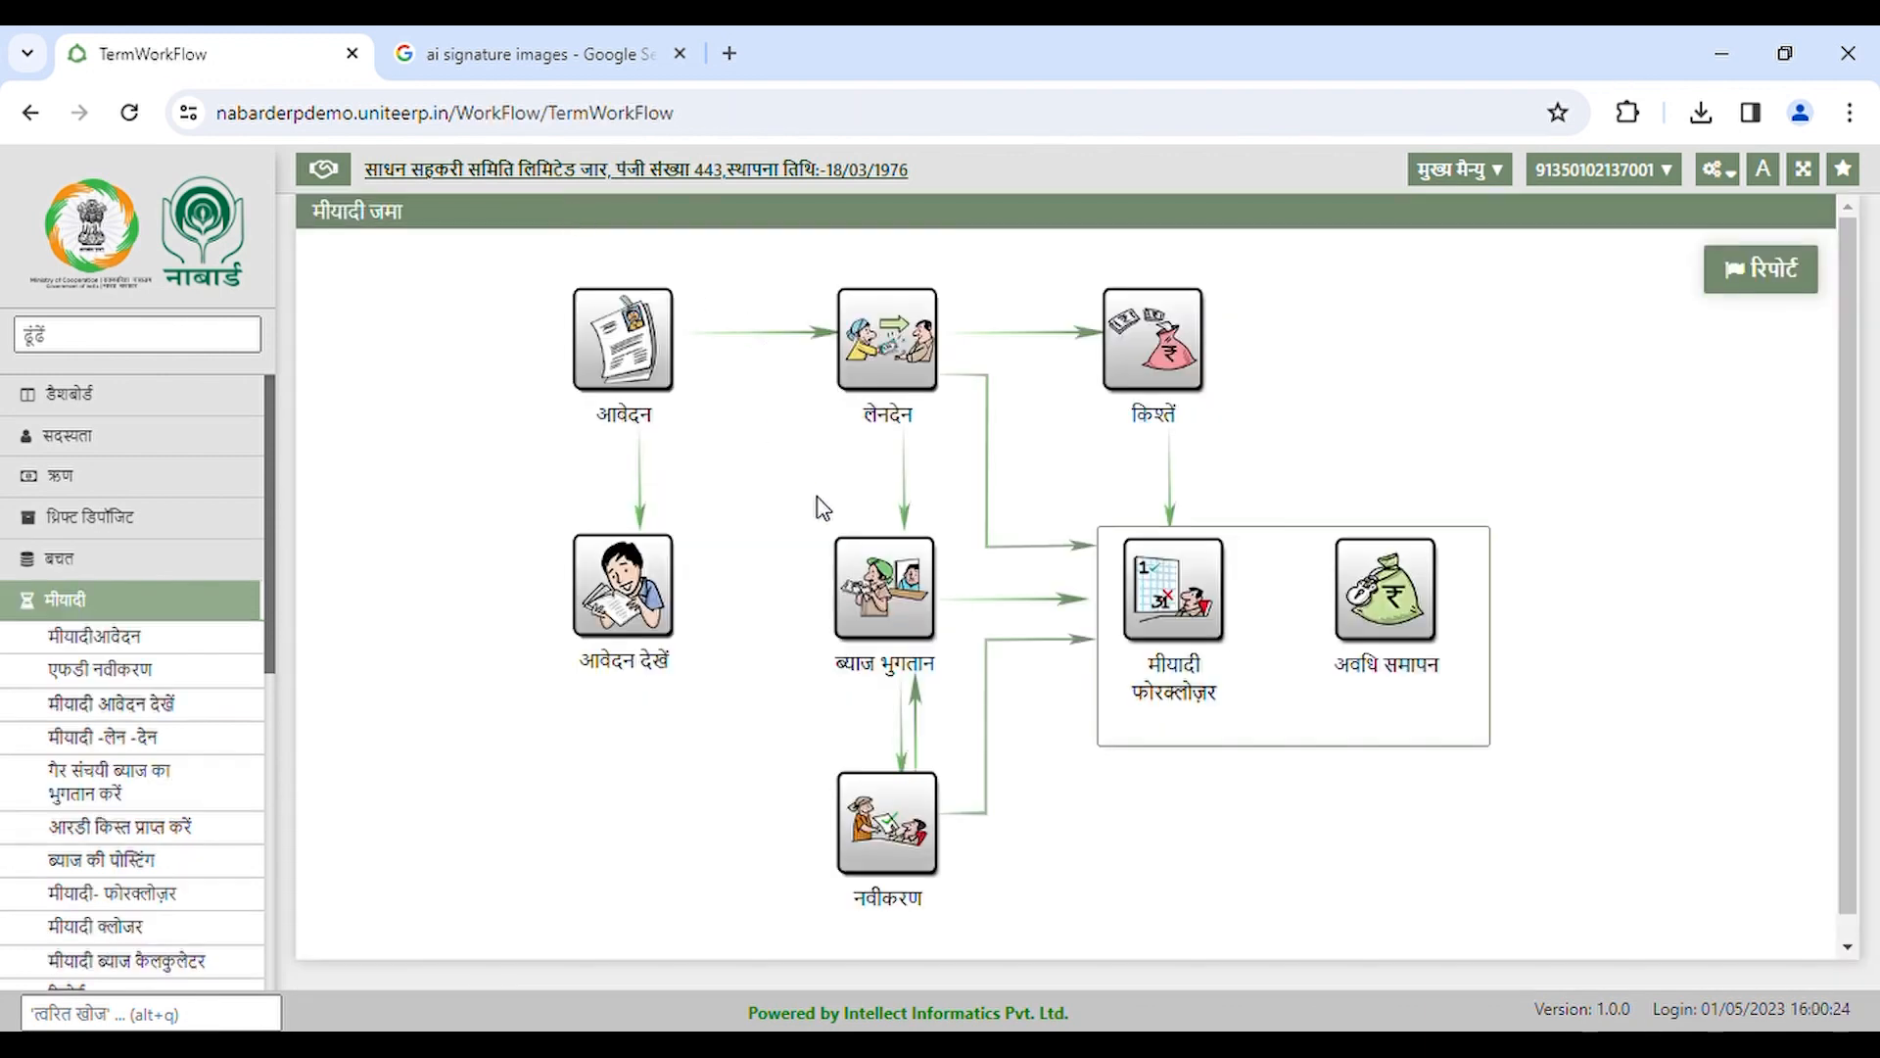
# - Open the recurring deposit installment receipt form, load the member by admission number and choose Recurring Deposits
pyautogui.click(1165, 368)
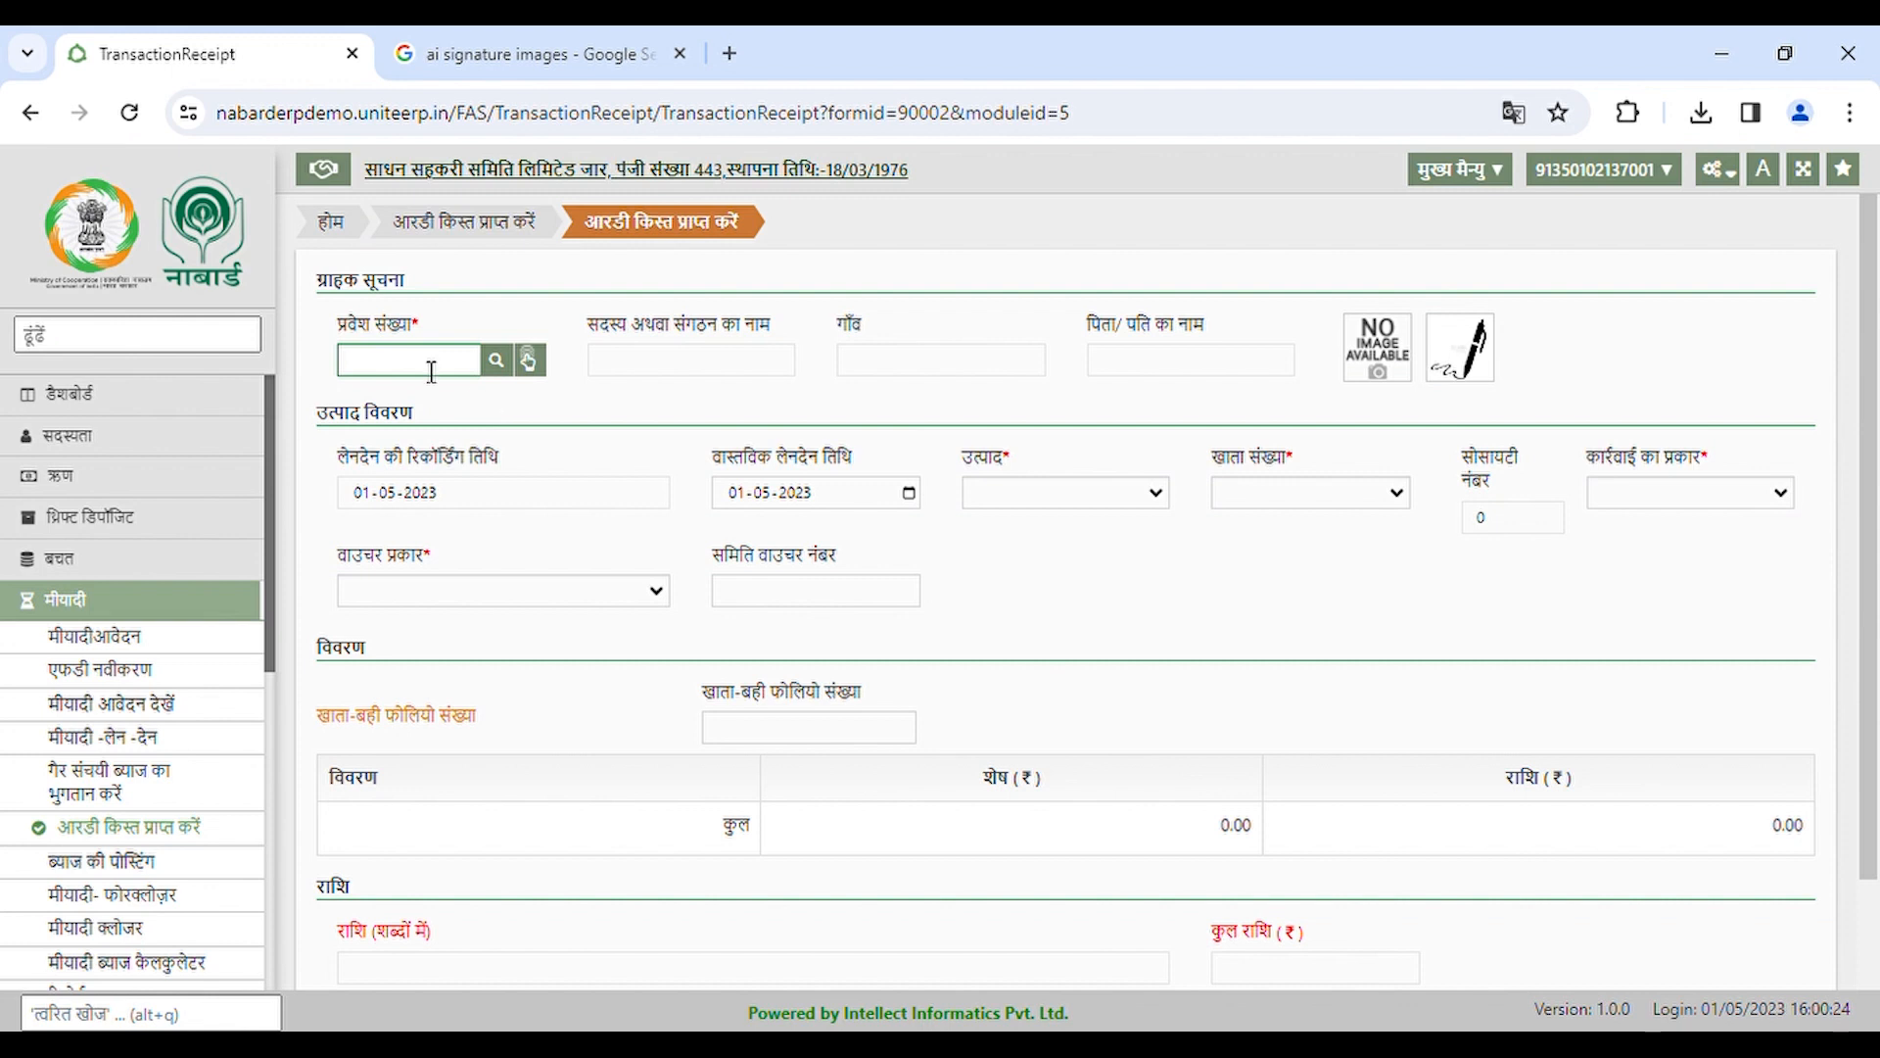
pyautogui.write('0101164')
pyautogui.click(516, 414)
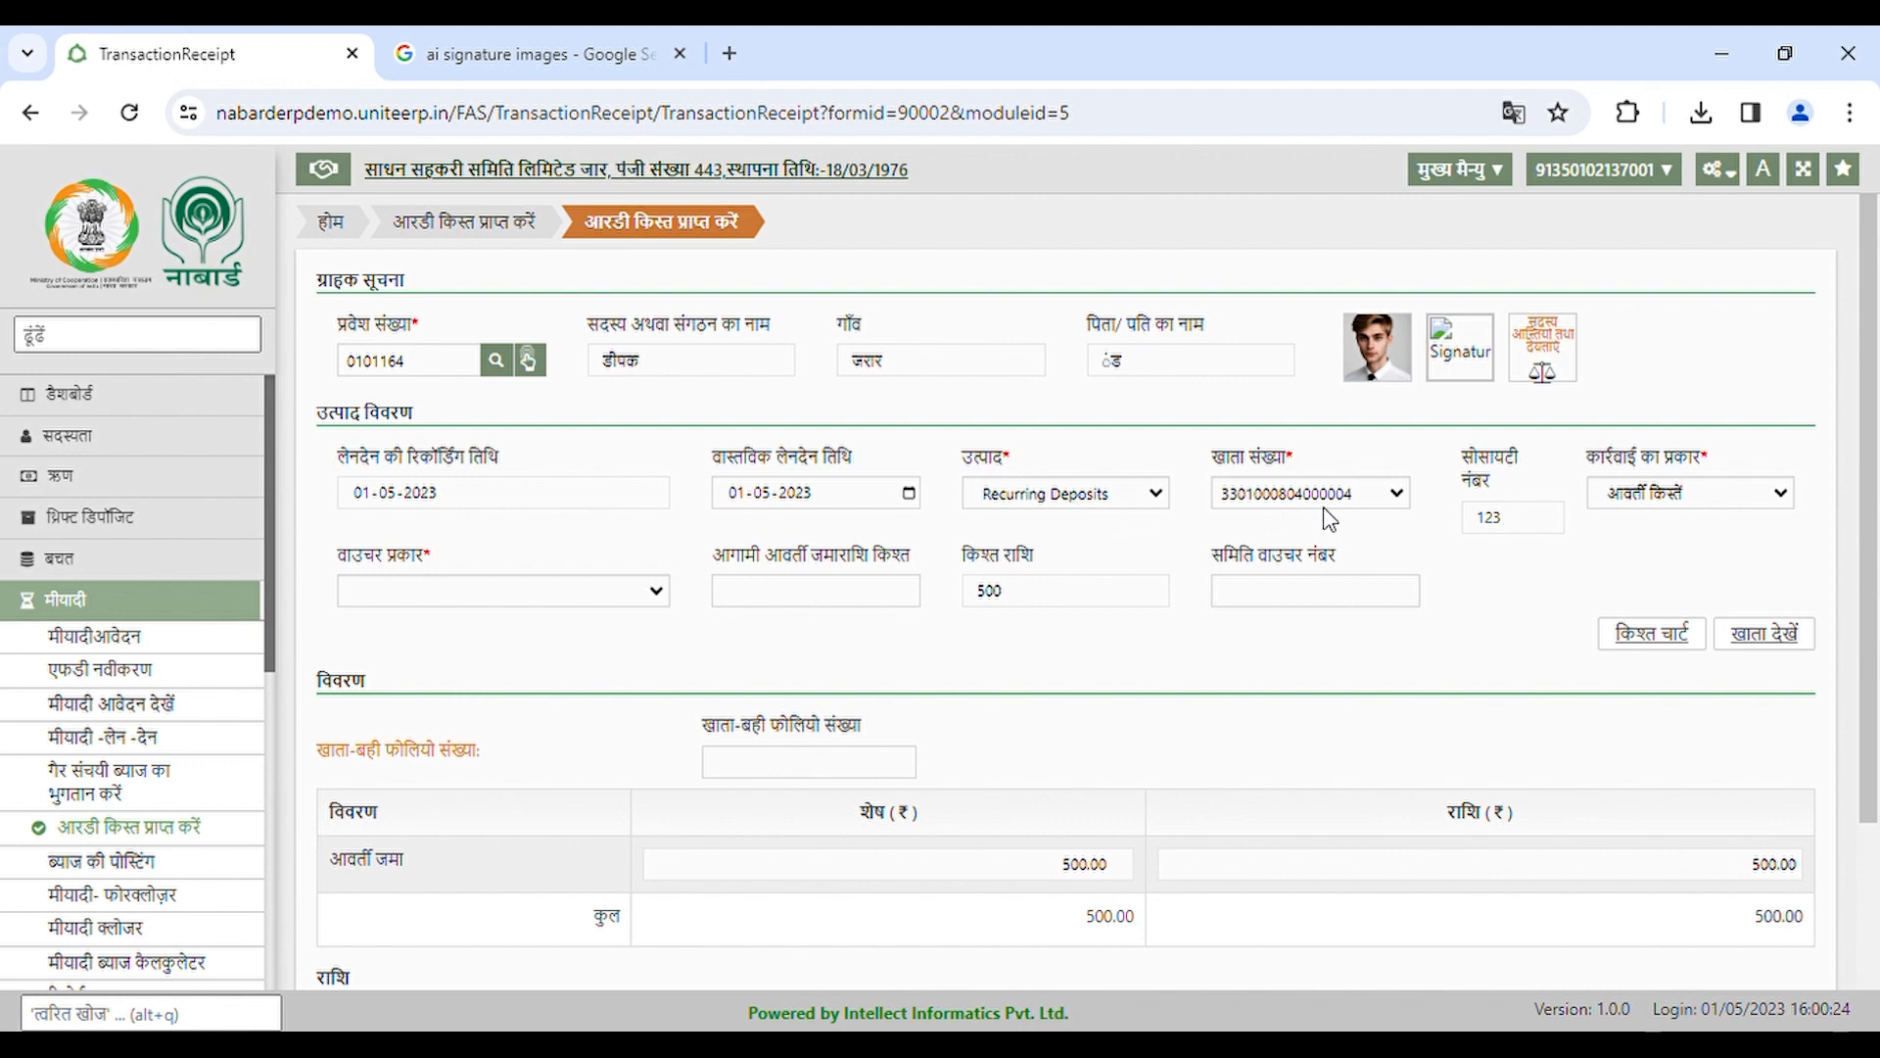
# - Set the recurring deposit receipt's voucher type to नकद and the number of upcoming installments to 1
pyautogui.click(591, 599)
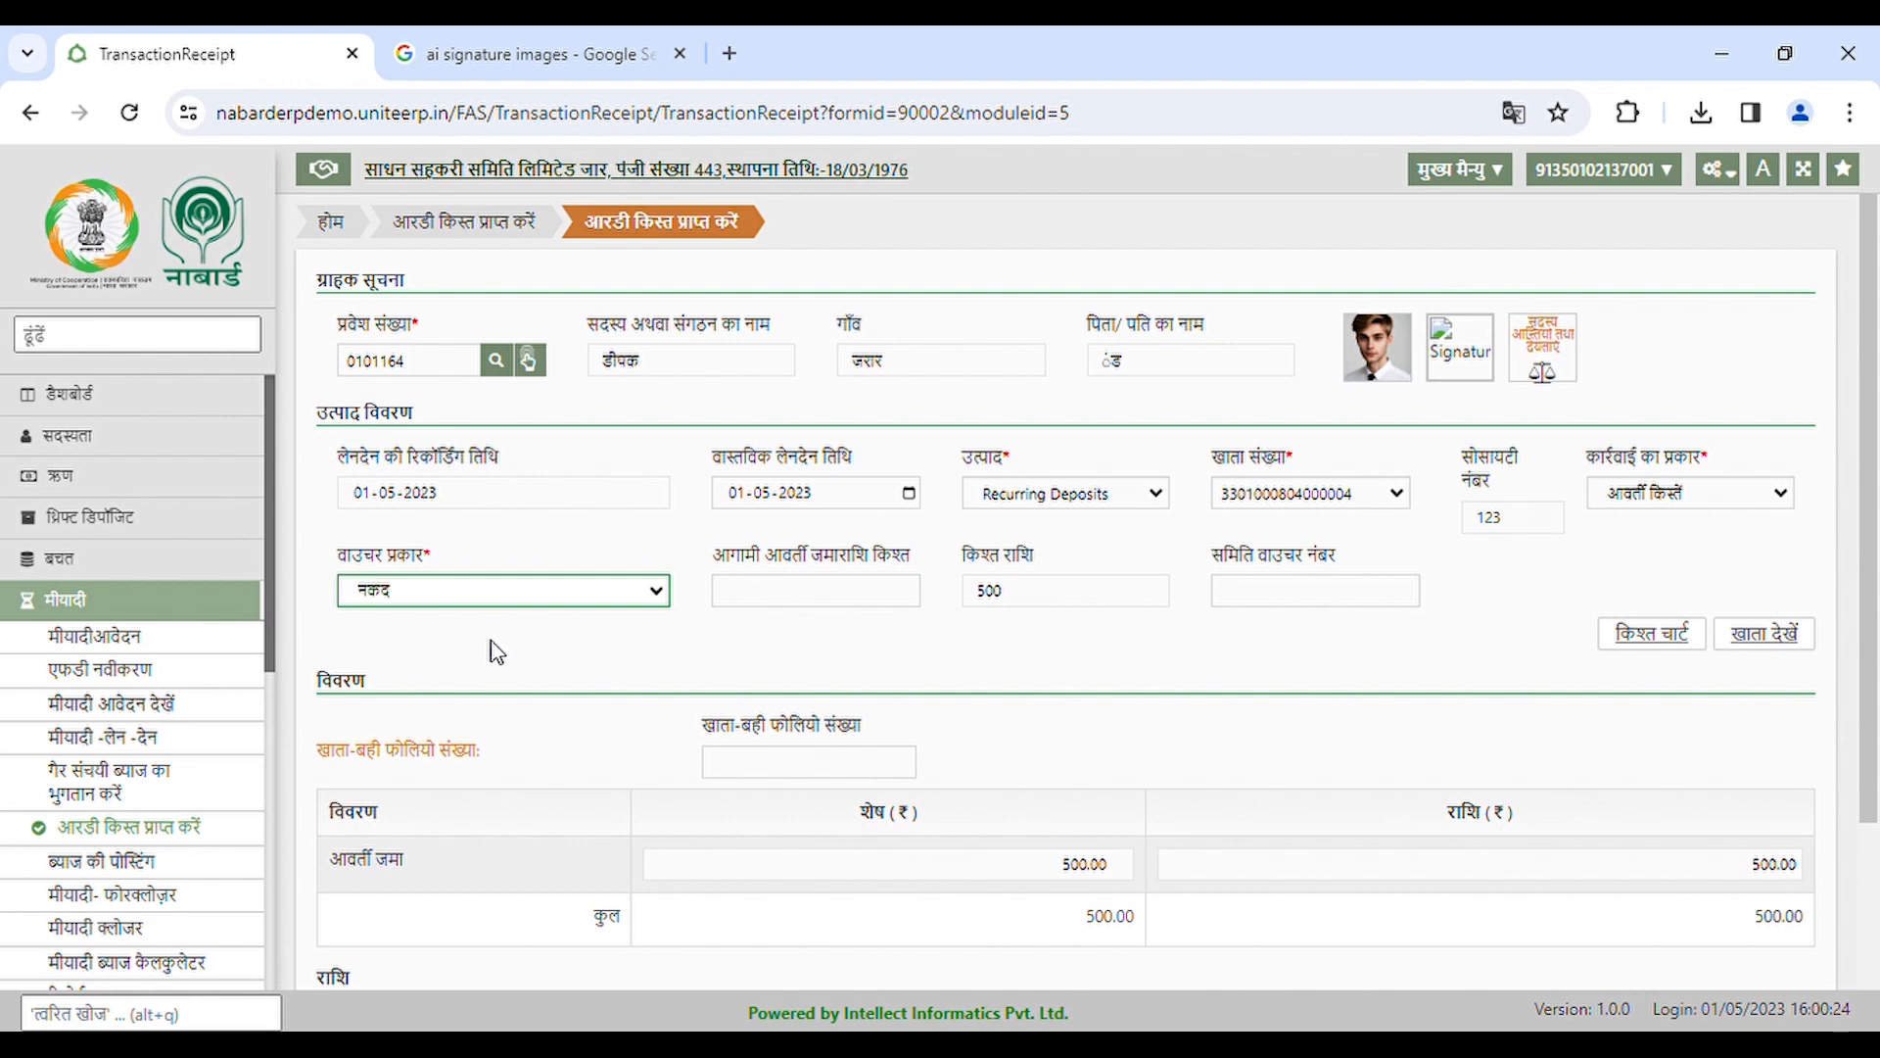
pyautogui.click(762, 600)
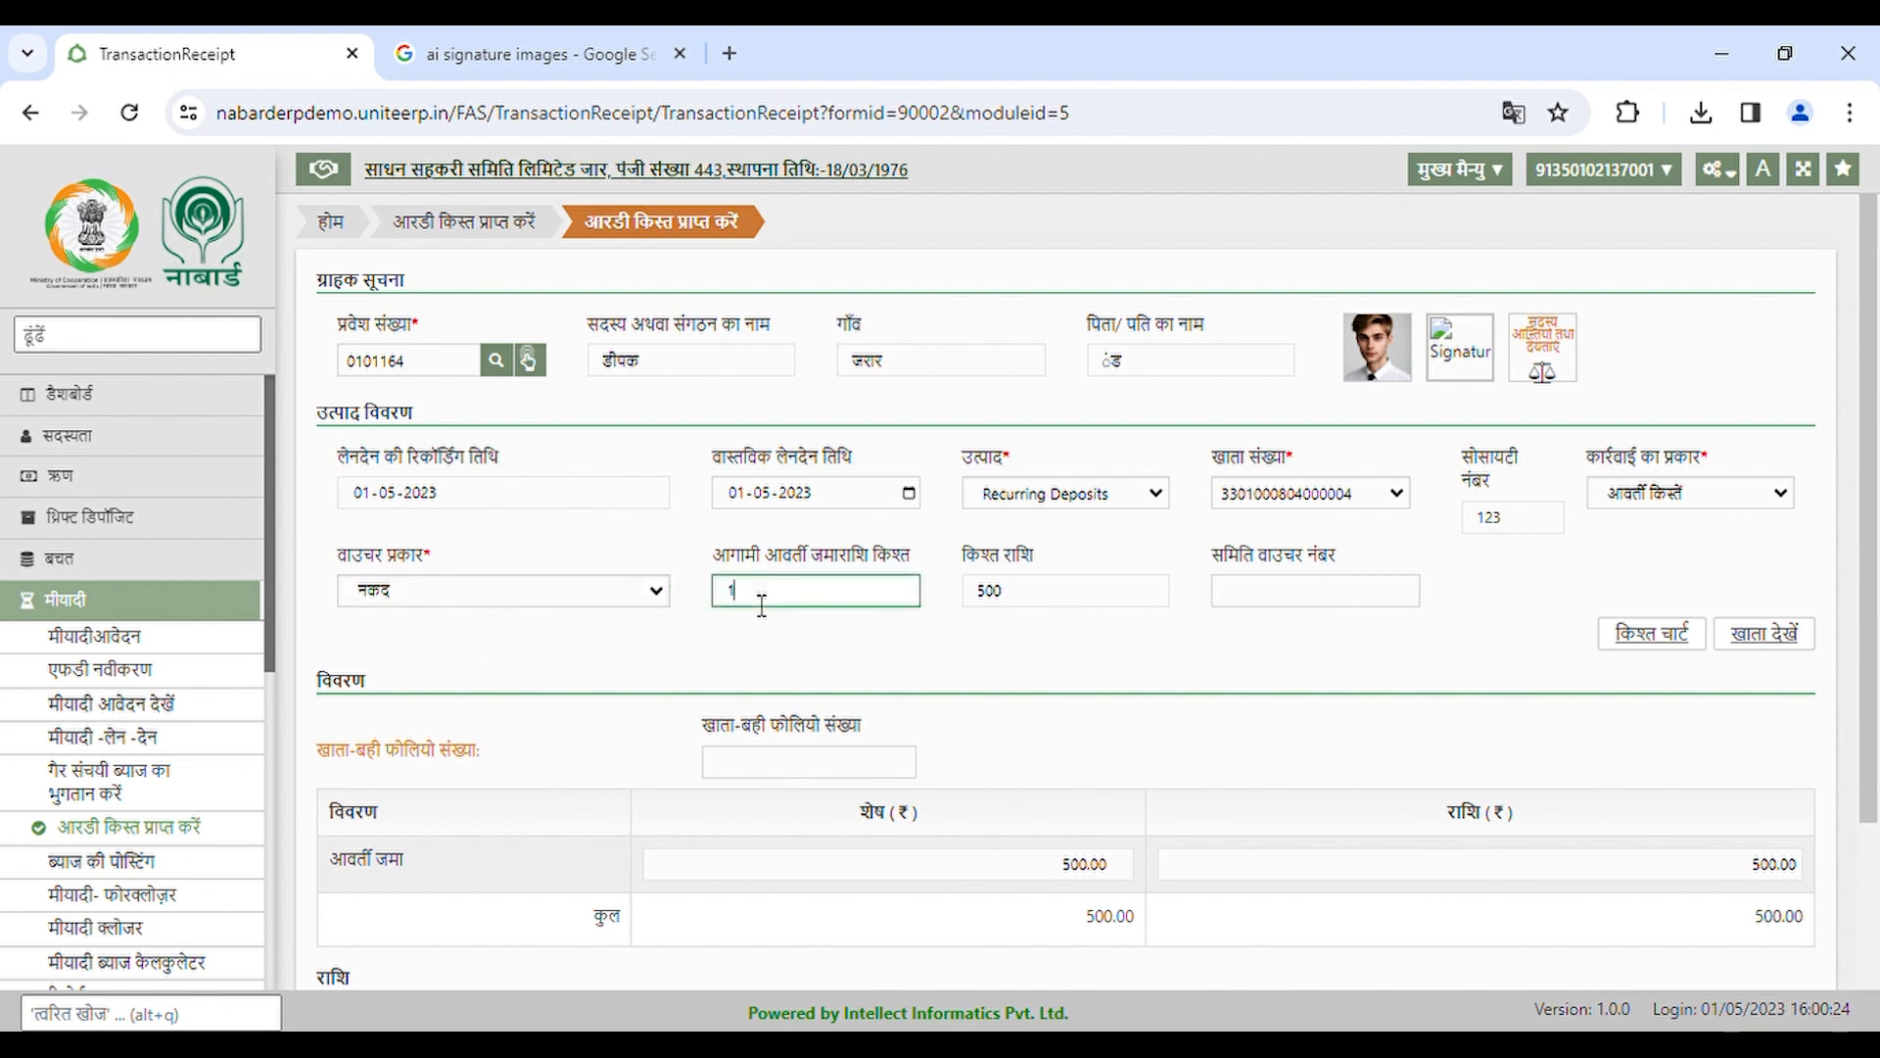
pyautogui.click(1019, 674)
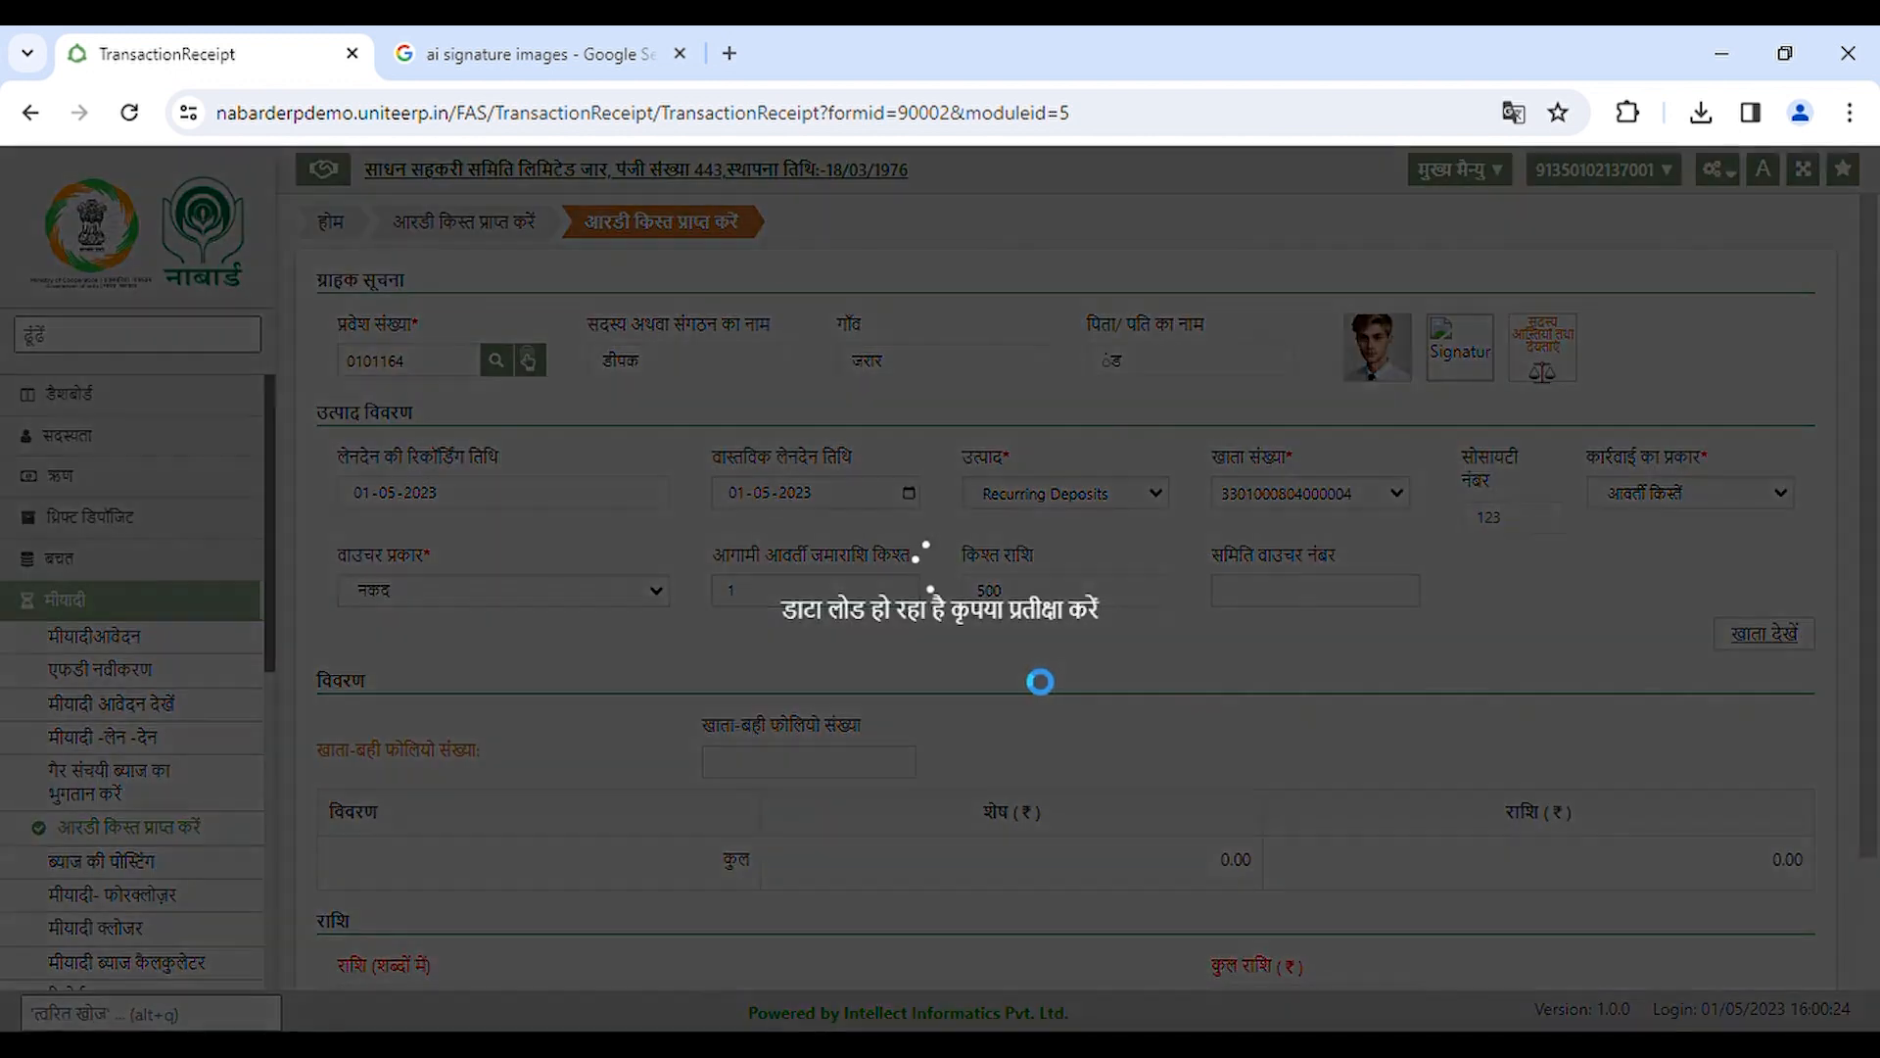
# - Save and confirm the recurring deposit installment receipt, and close its voucher
pyautogui.scroll(-2, 1335, 721)
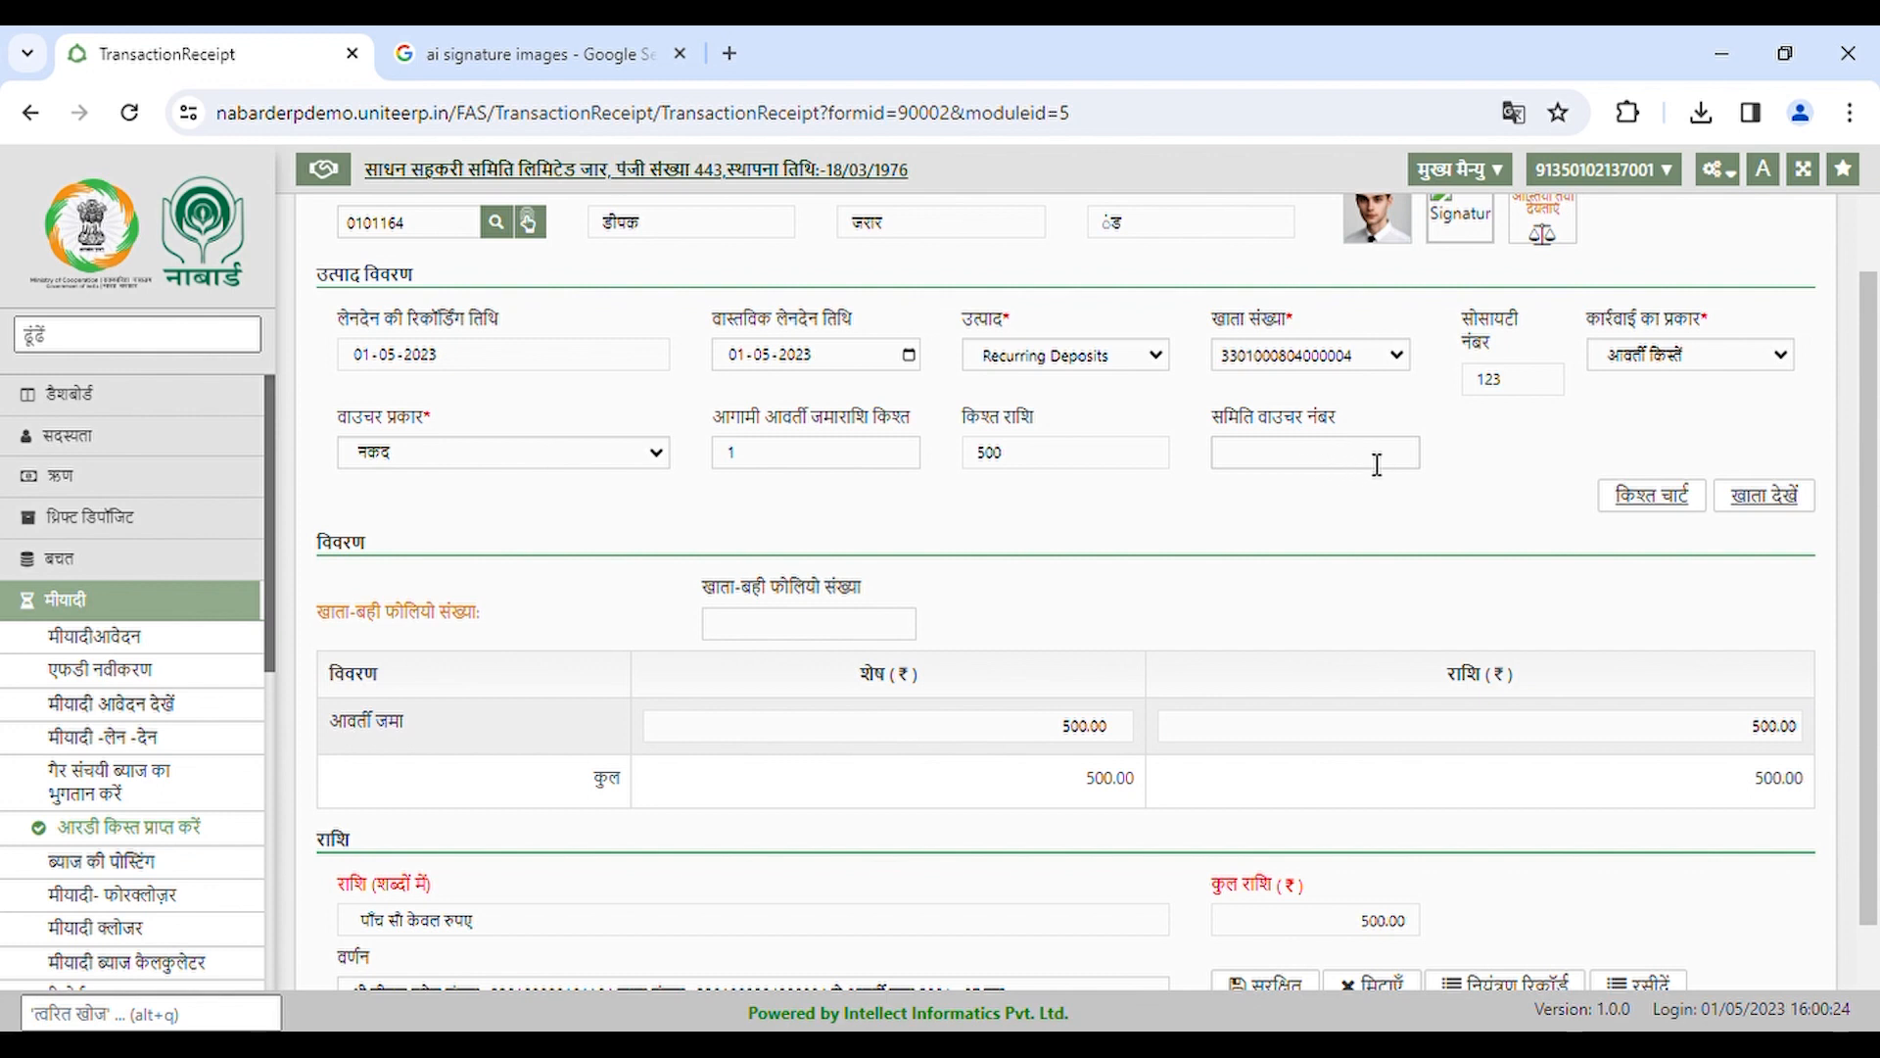
pyautogui.scroll(-1, 1373, 466)
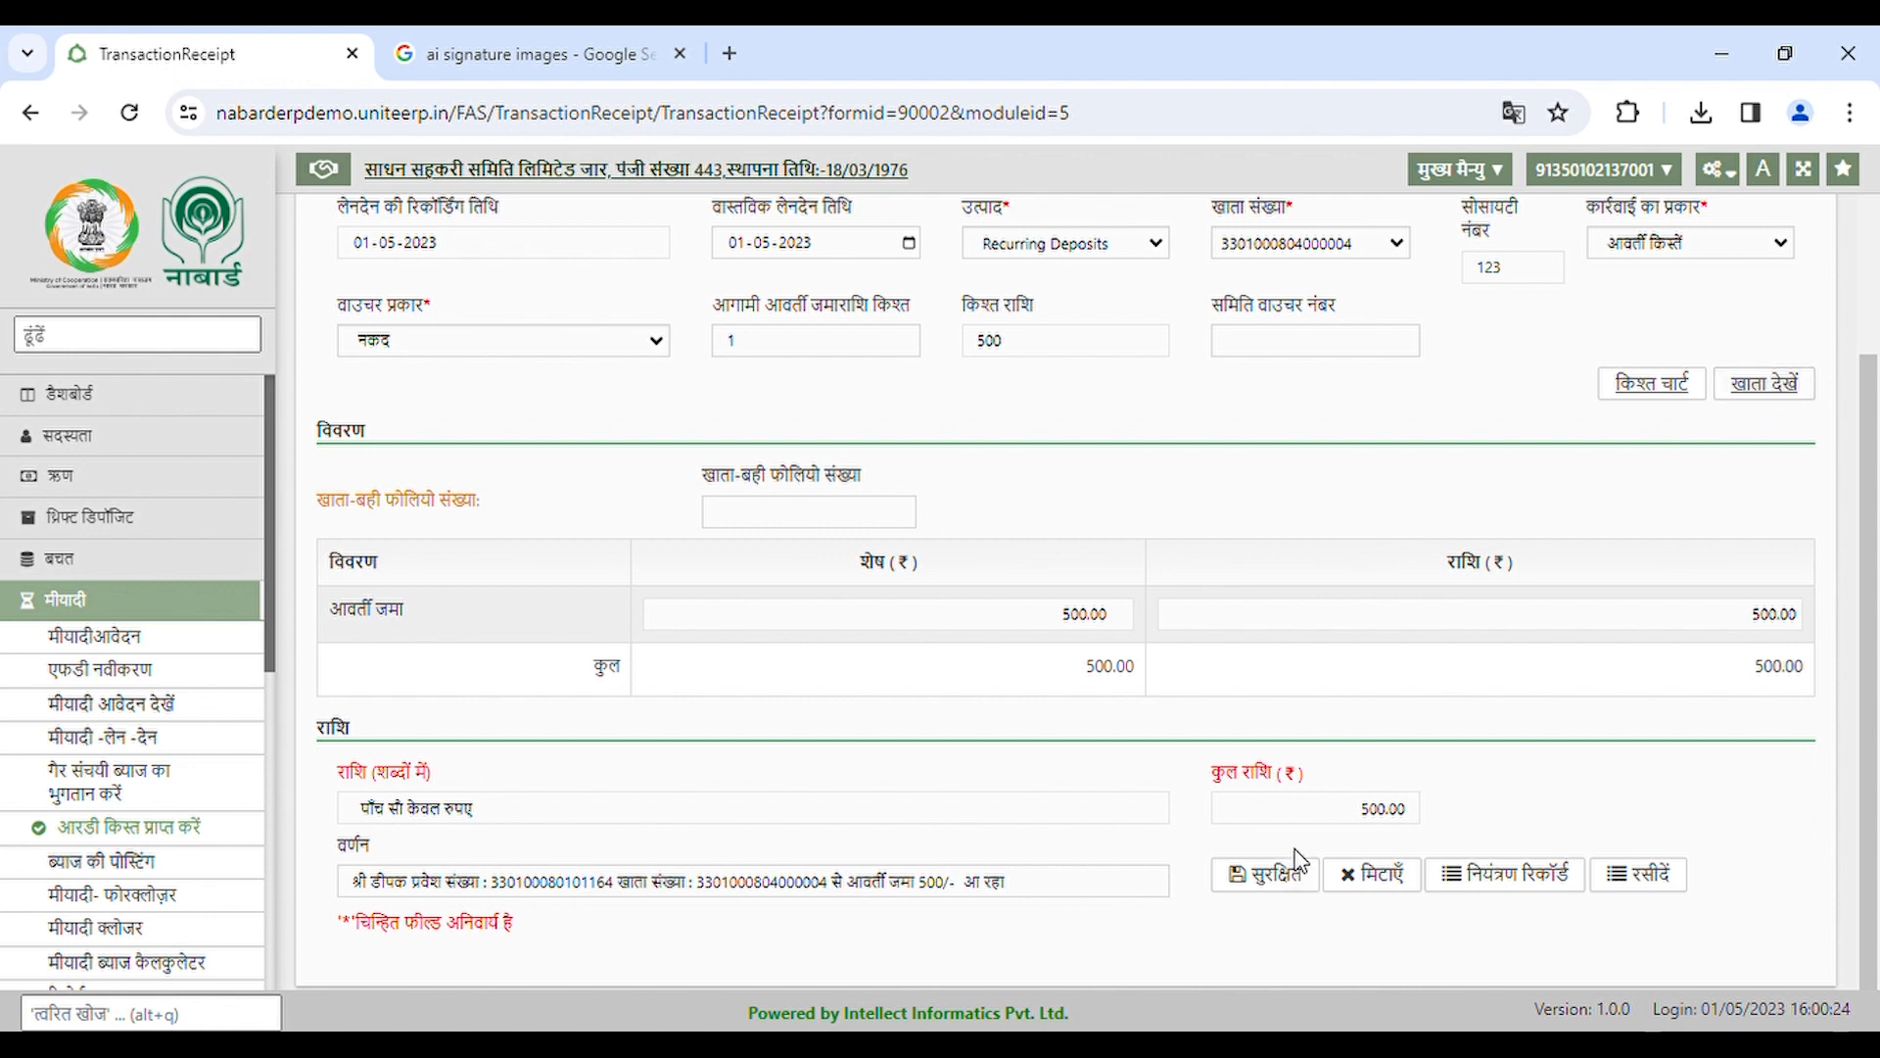
pyautogui.click(1267, 873)
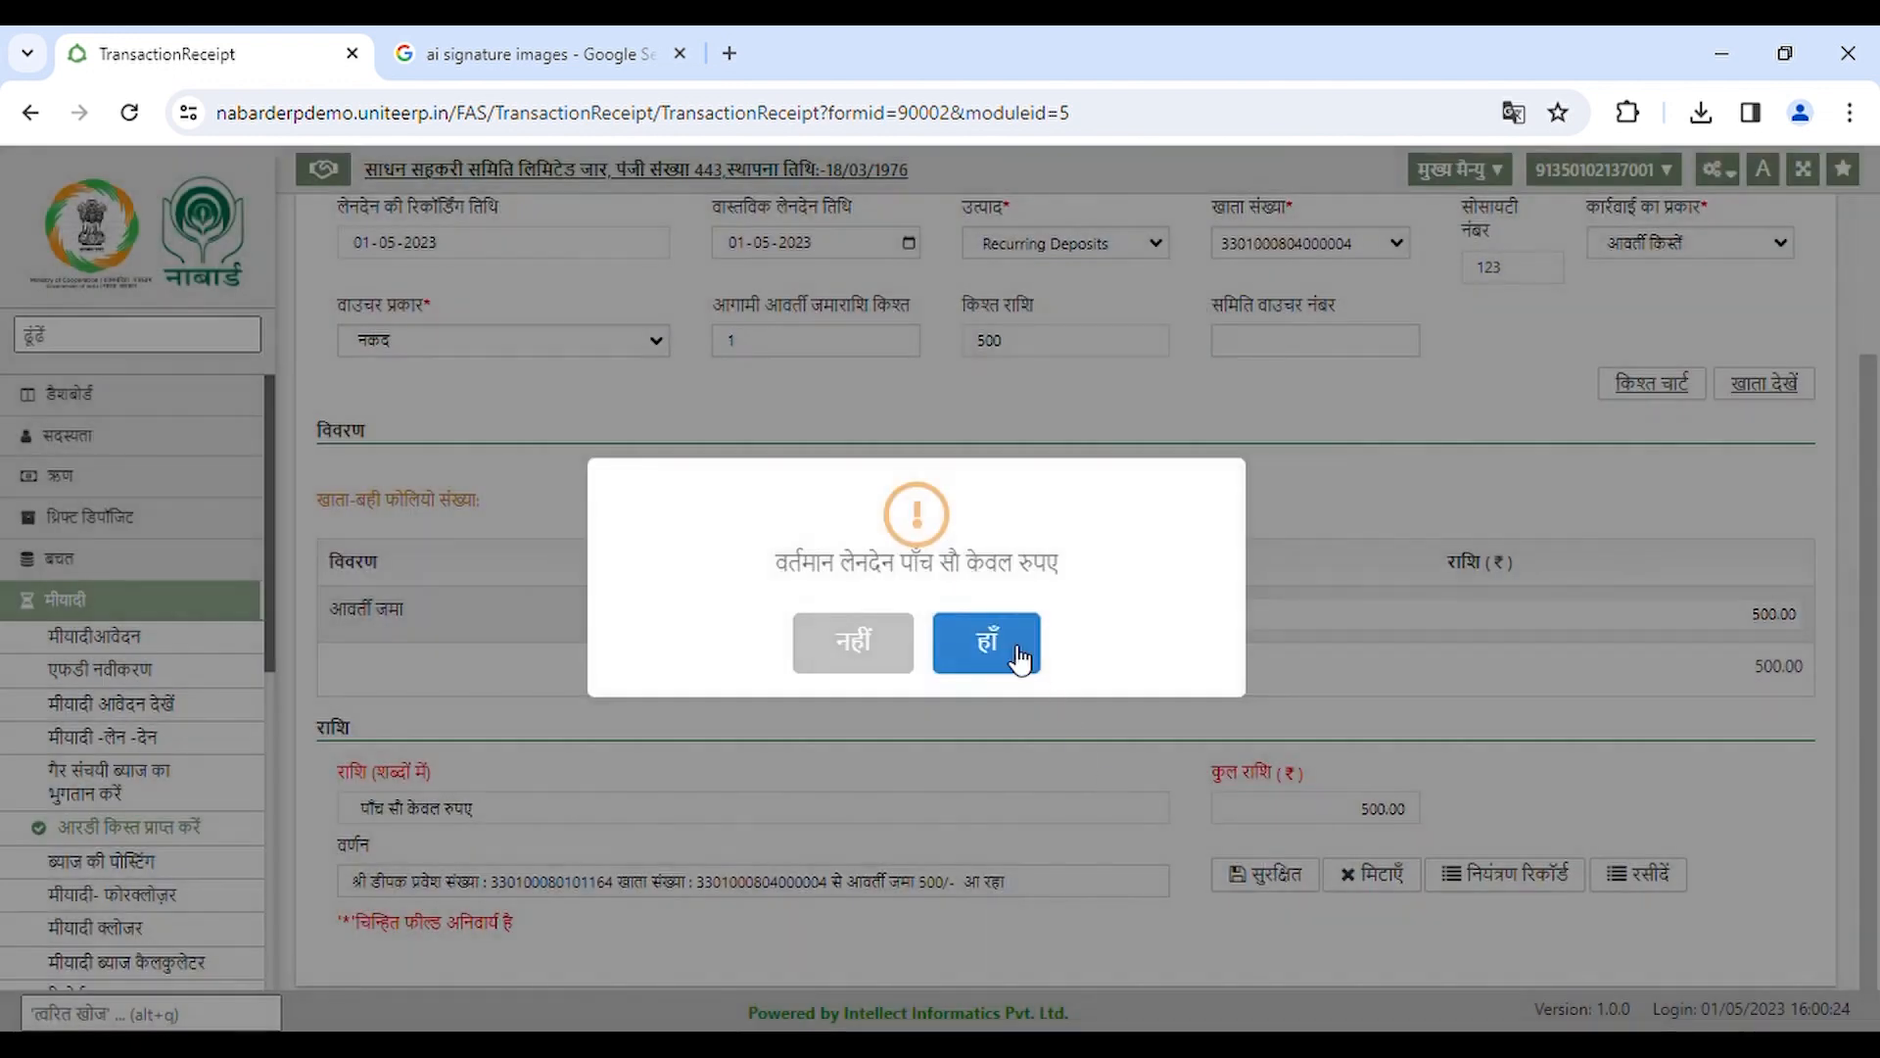
pyautogui.click(1017, 656)
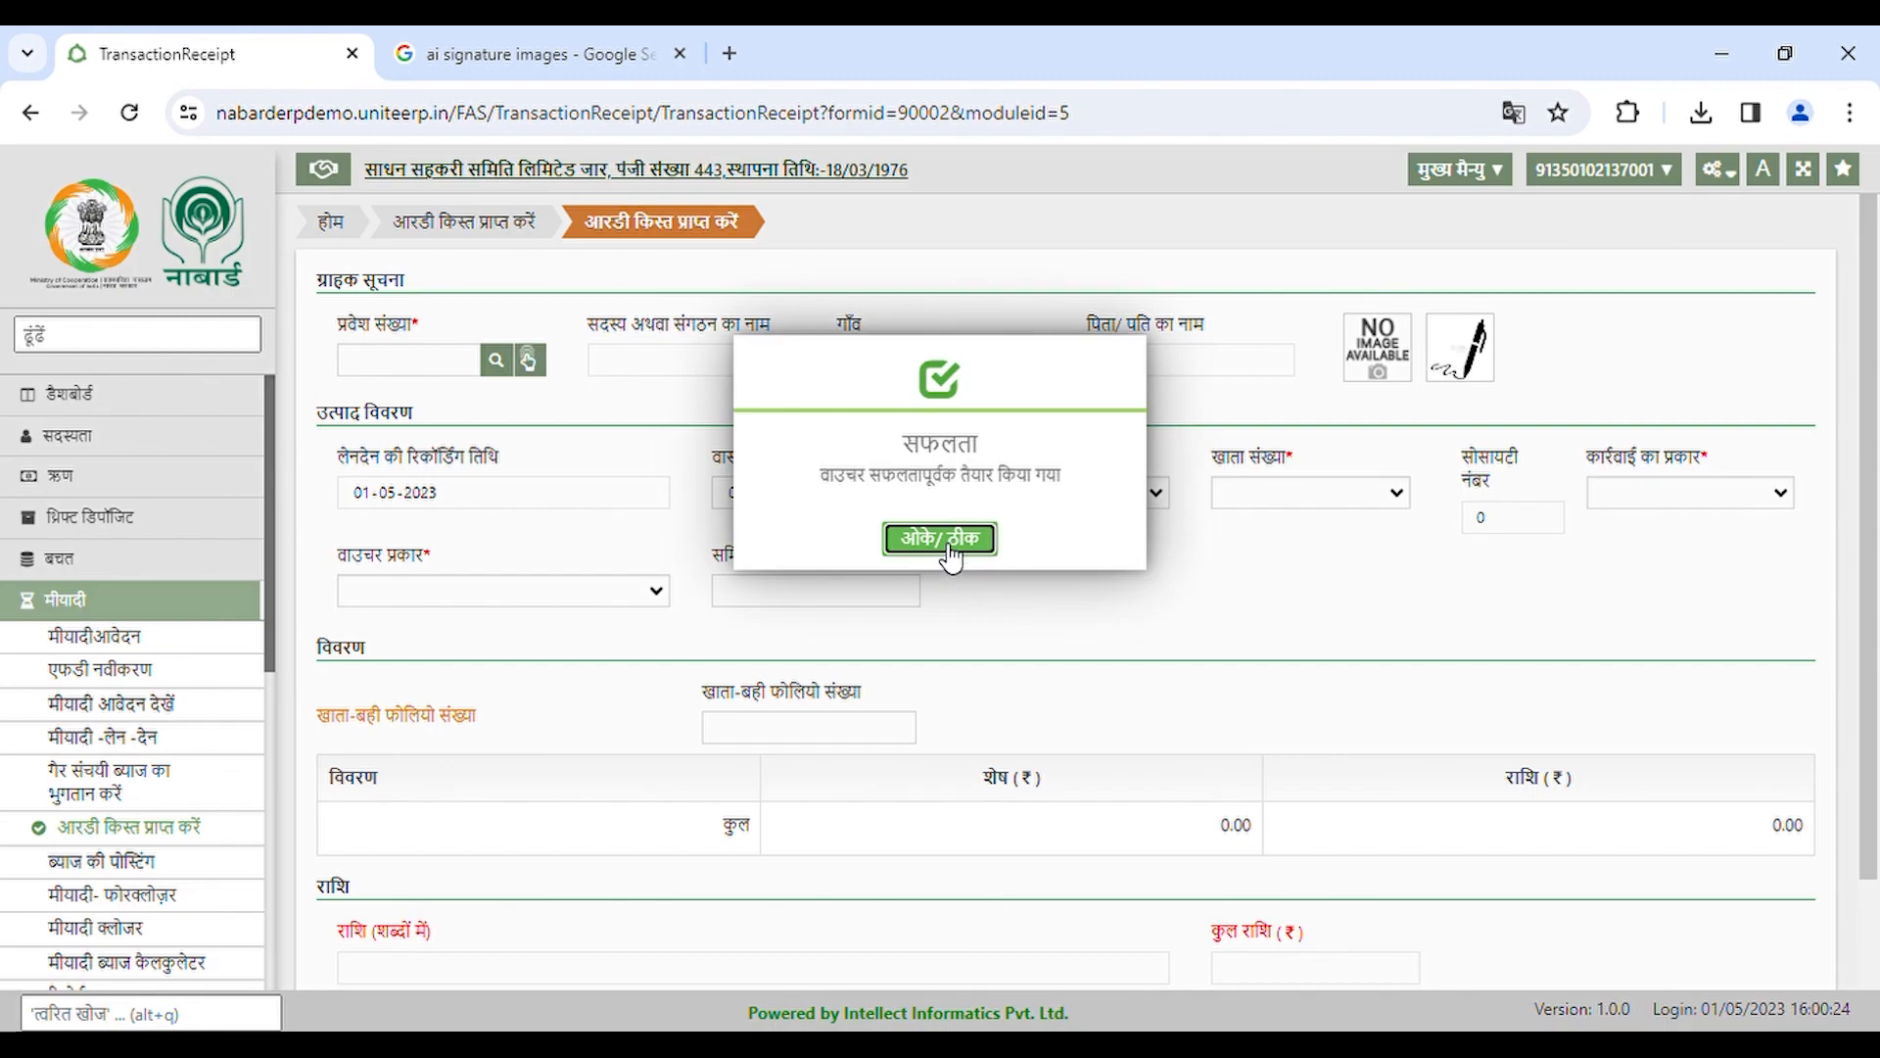
pyautogui.click(938, 541)
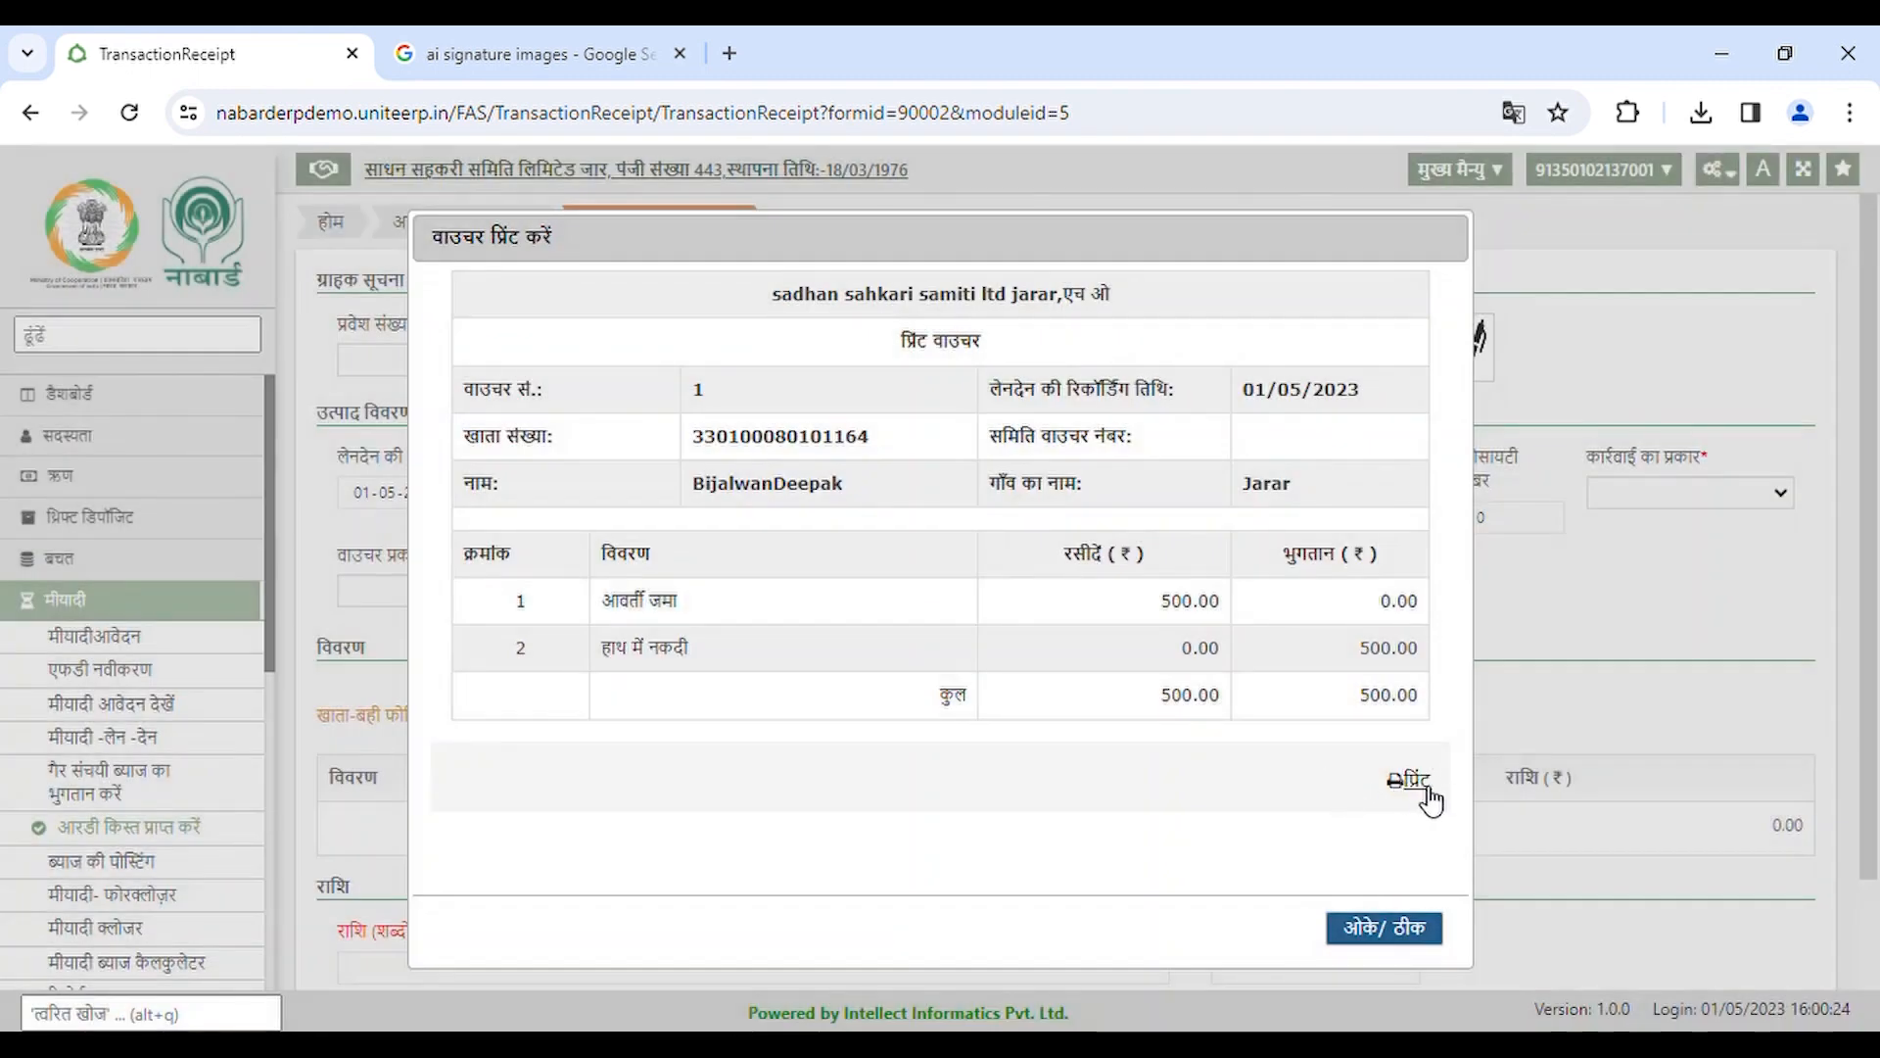
pyautogui.click(1392, 942)
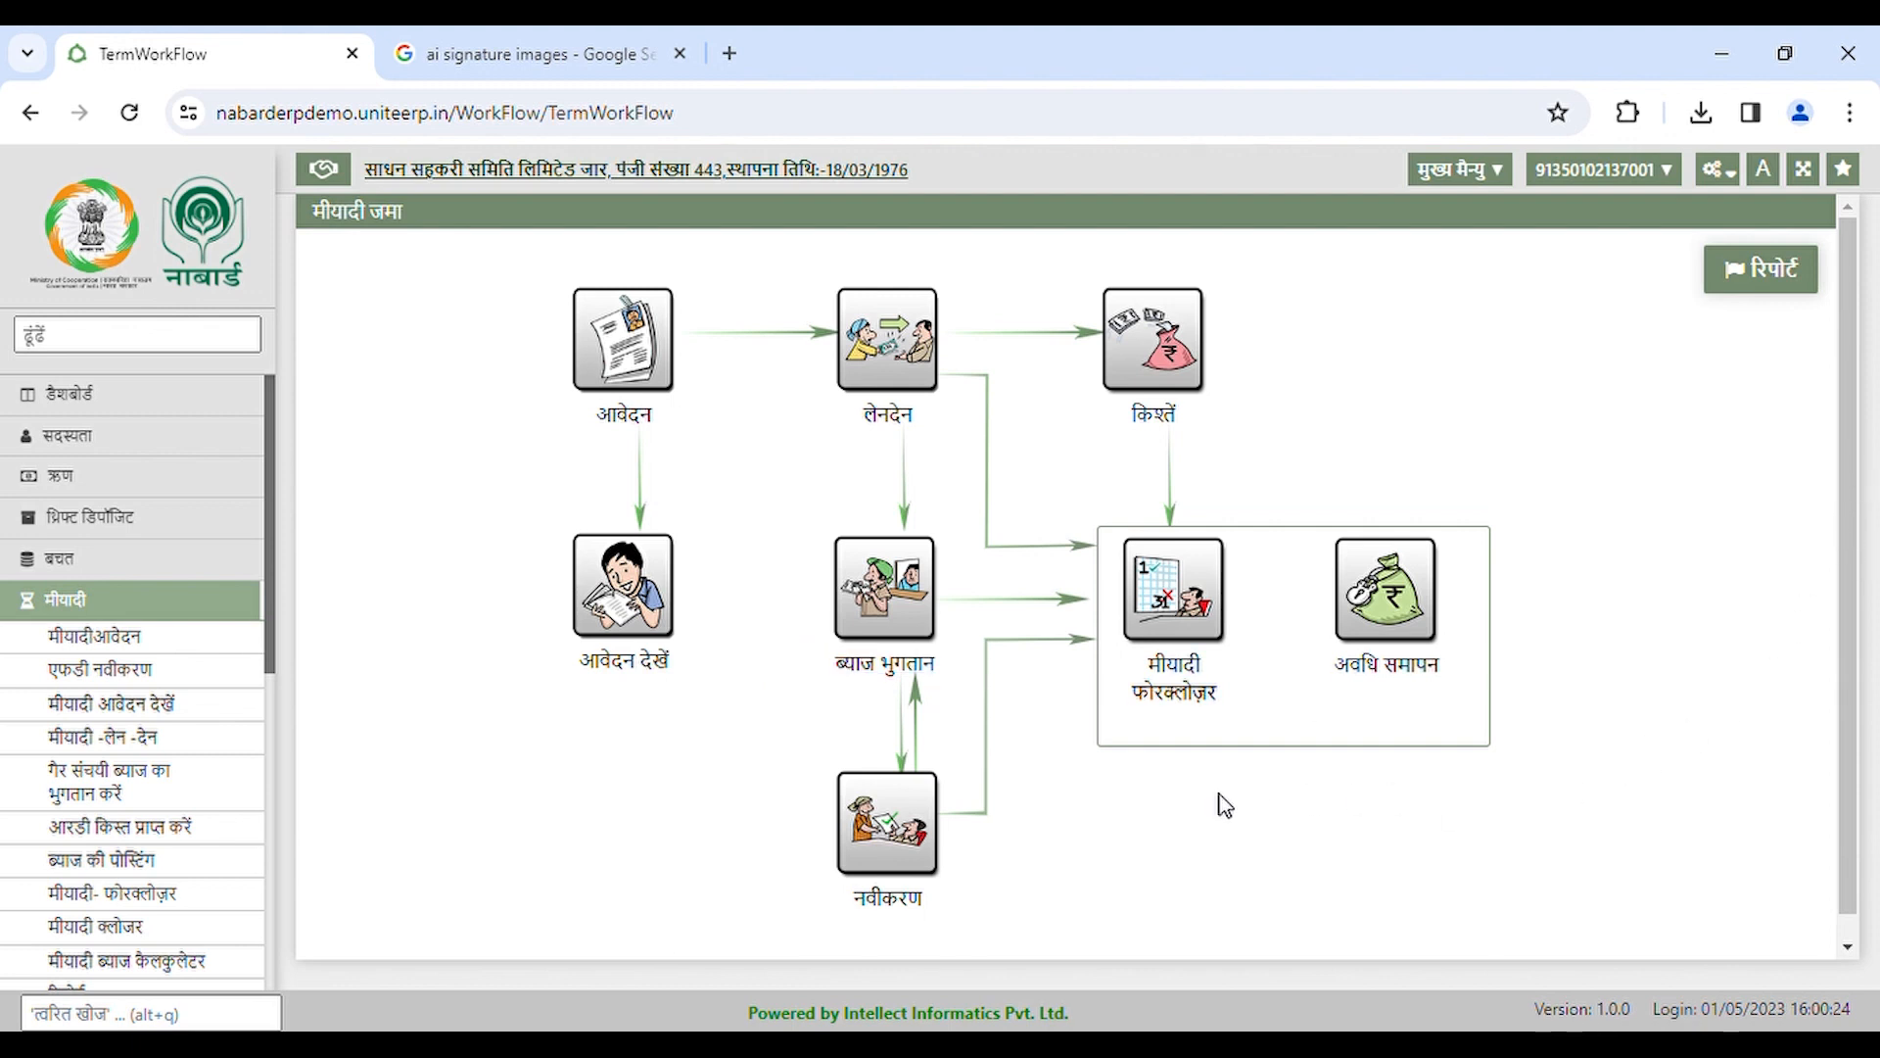
# - Open the non-cumulative interest payment form, load the member by admission number, and select the non-cumulative term deposit with voucher type नकद
pyautogui.click(896, 600)
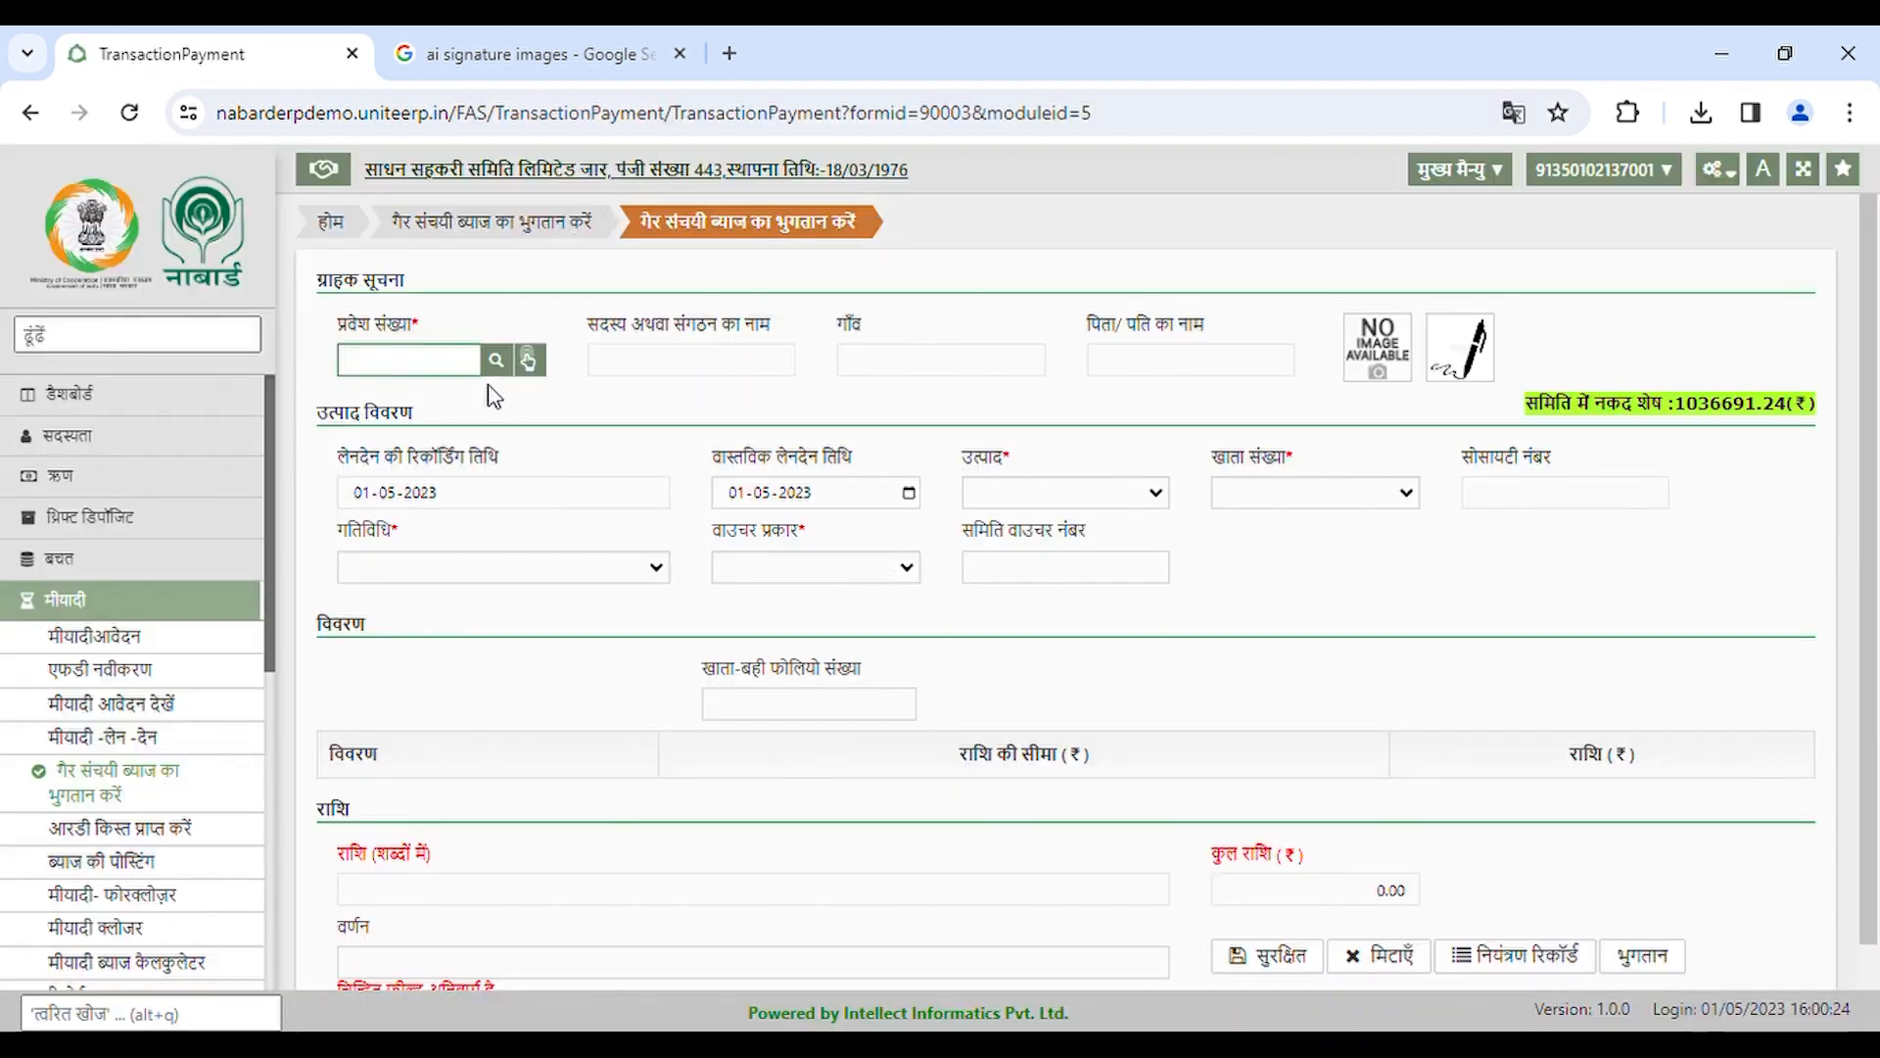
pyautogui.write('0101164')
pyautogui.click(595, 452)
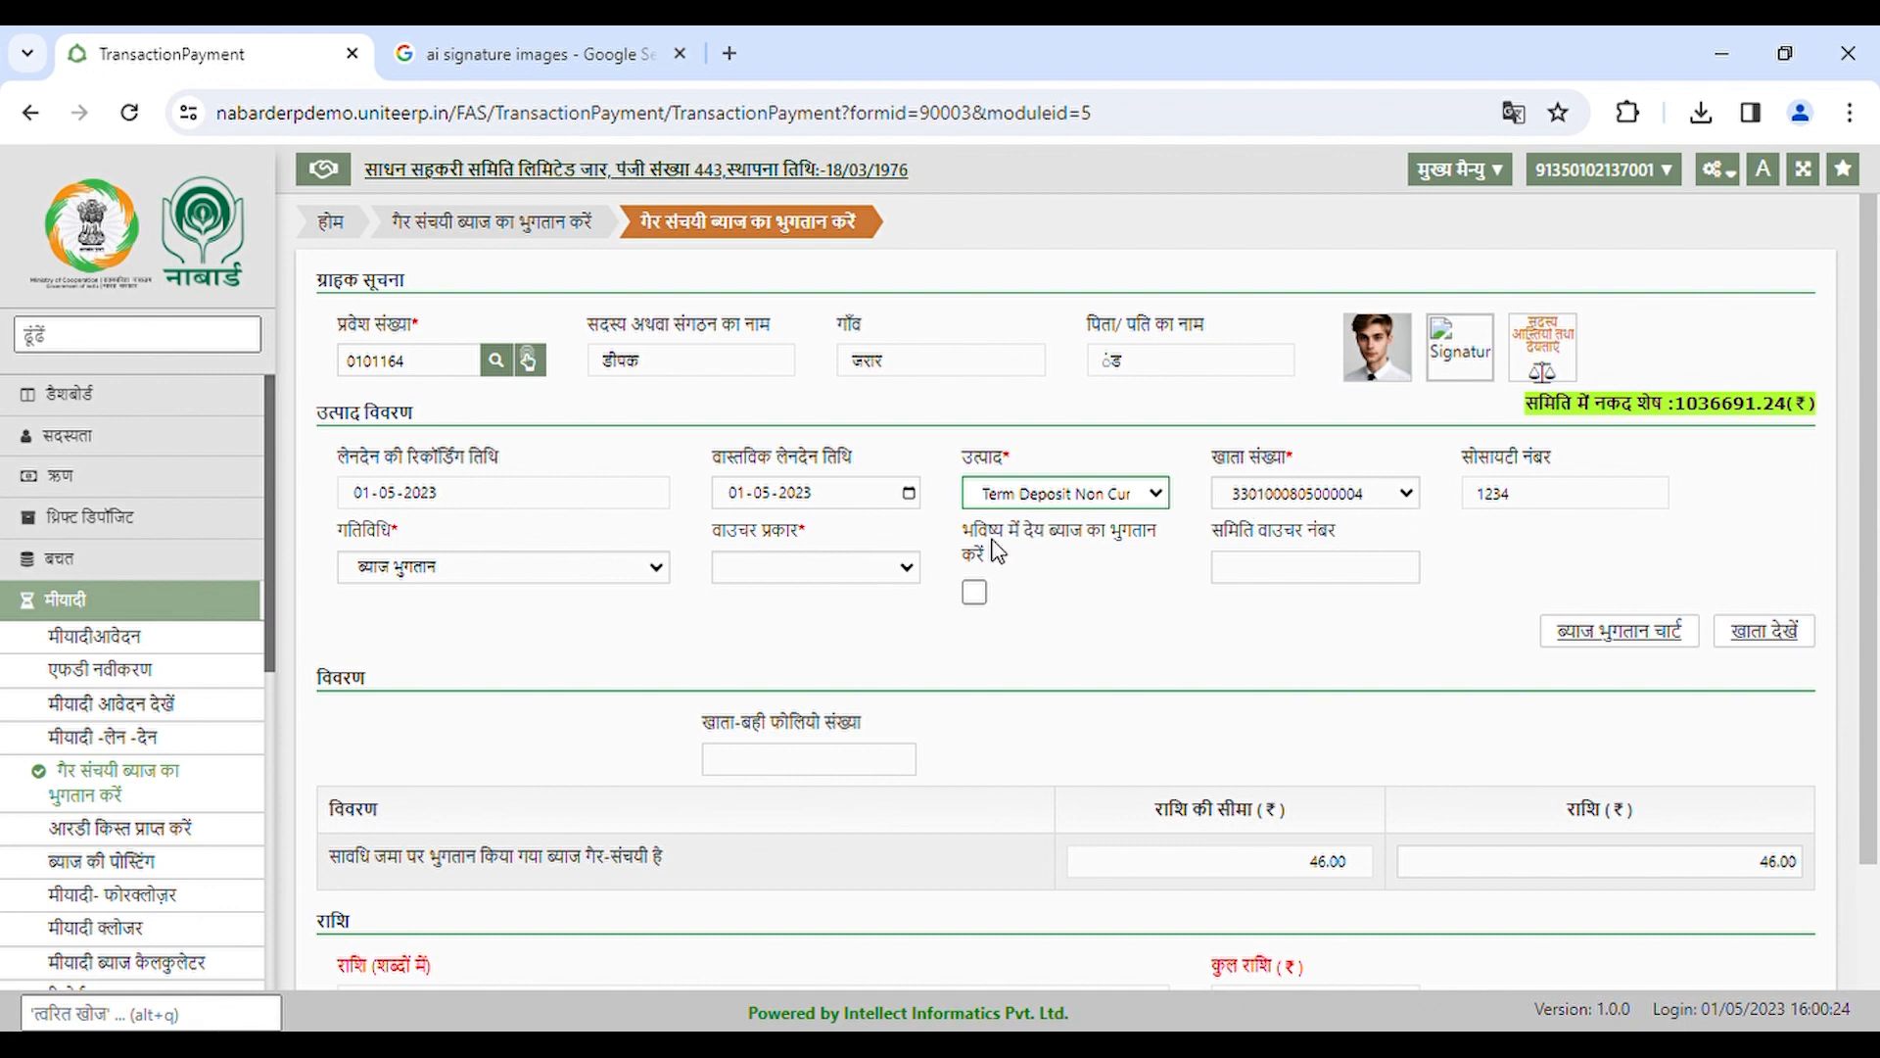
pyautogui.click(864, 570)
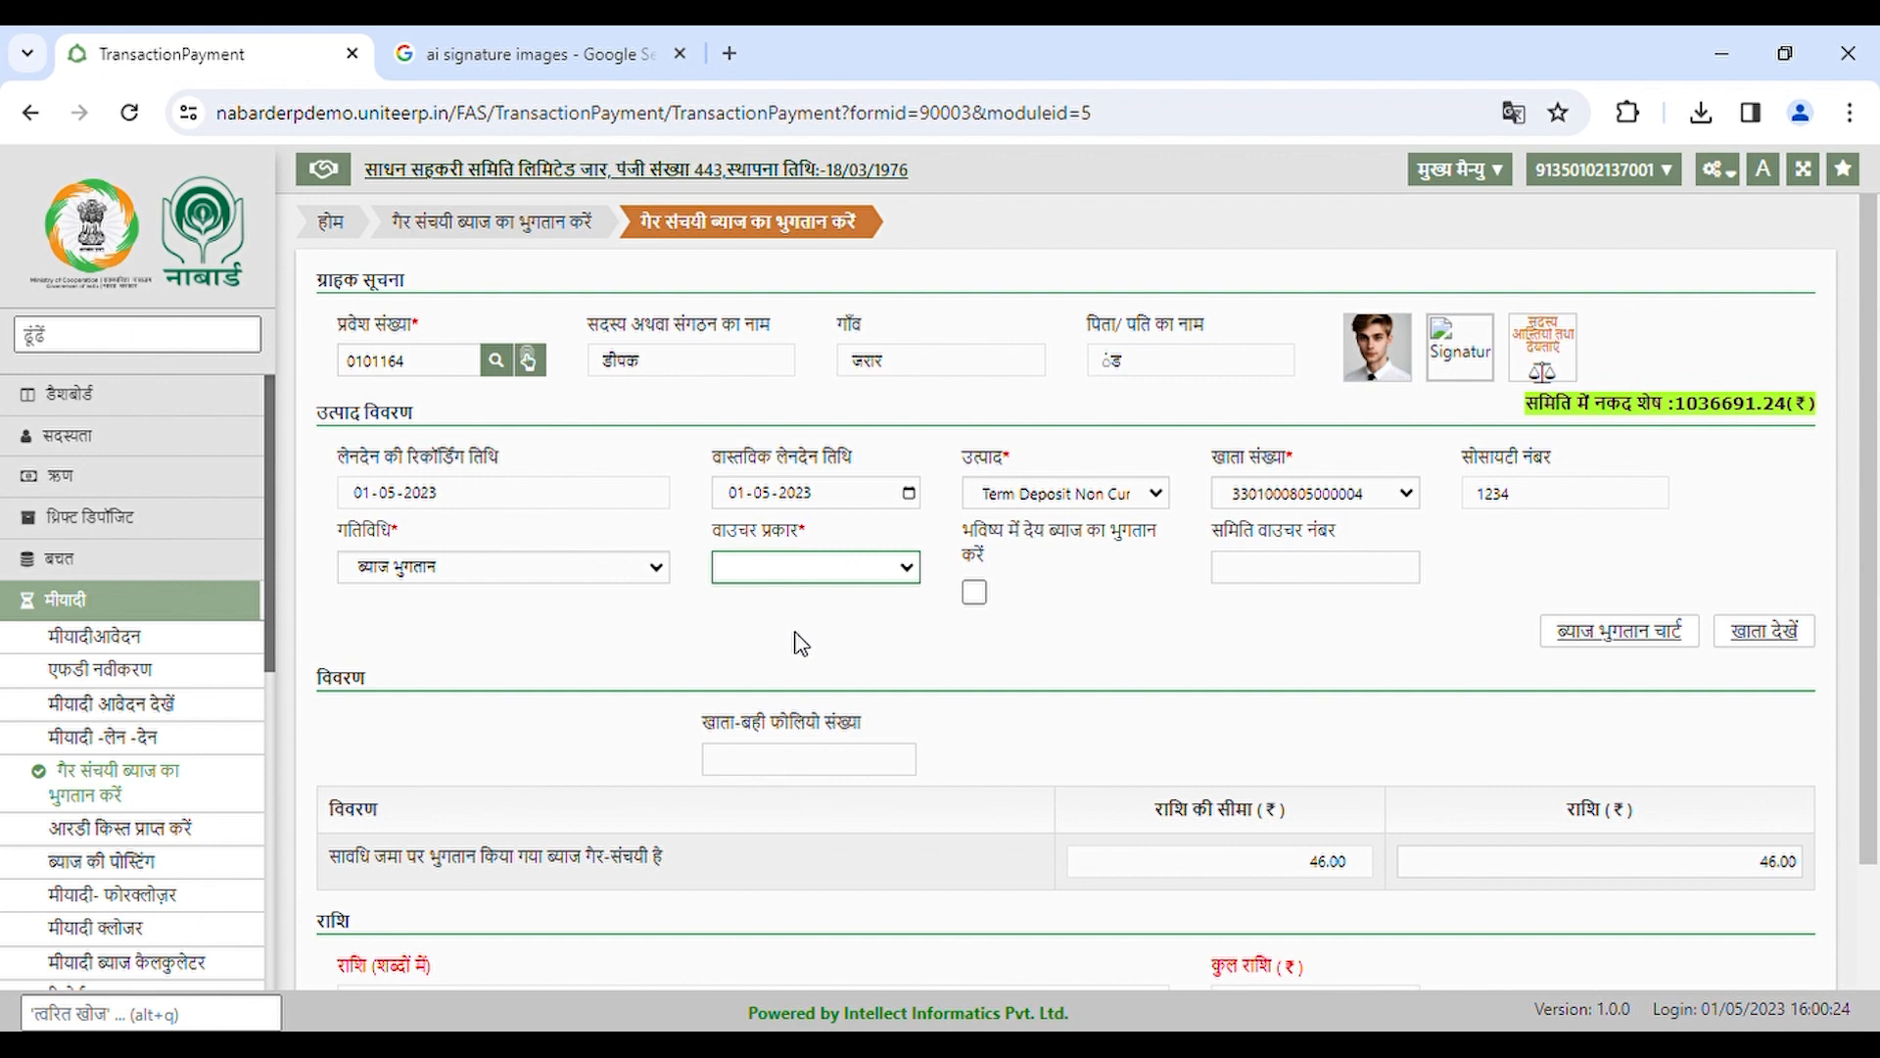
pyautogui.click(810, 621)
# - Save and confirm the non-cumulative deposit's interest payment, and close its voucher
pyautogui.scroll(-2, 1079, 588)
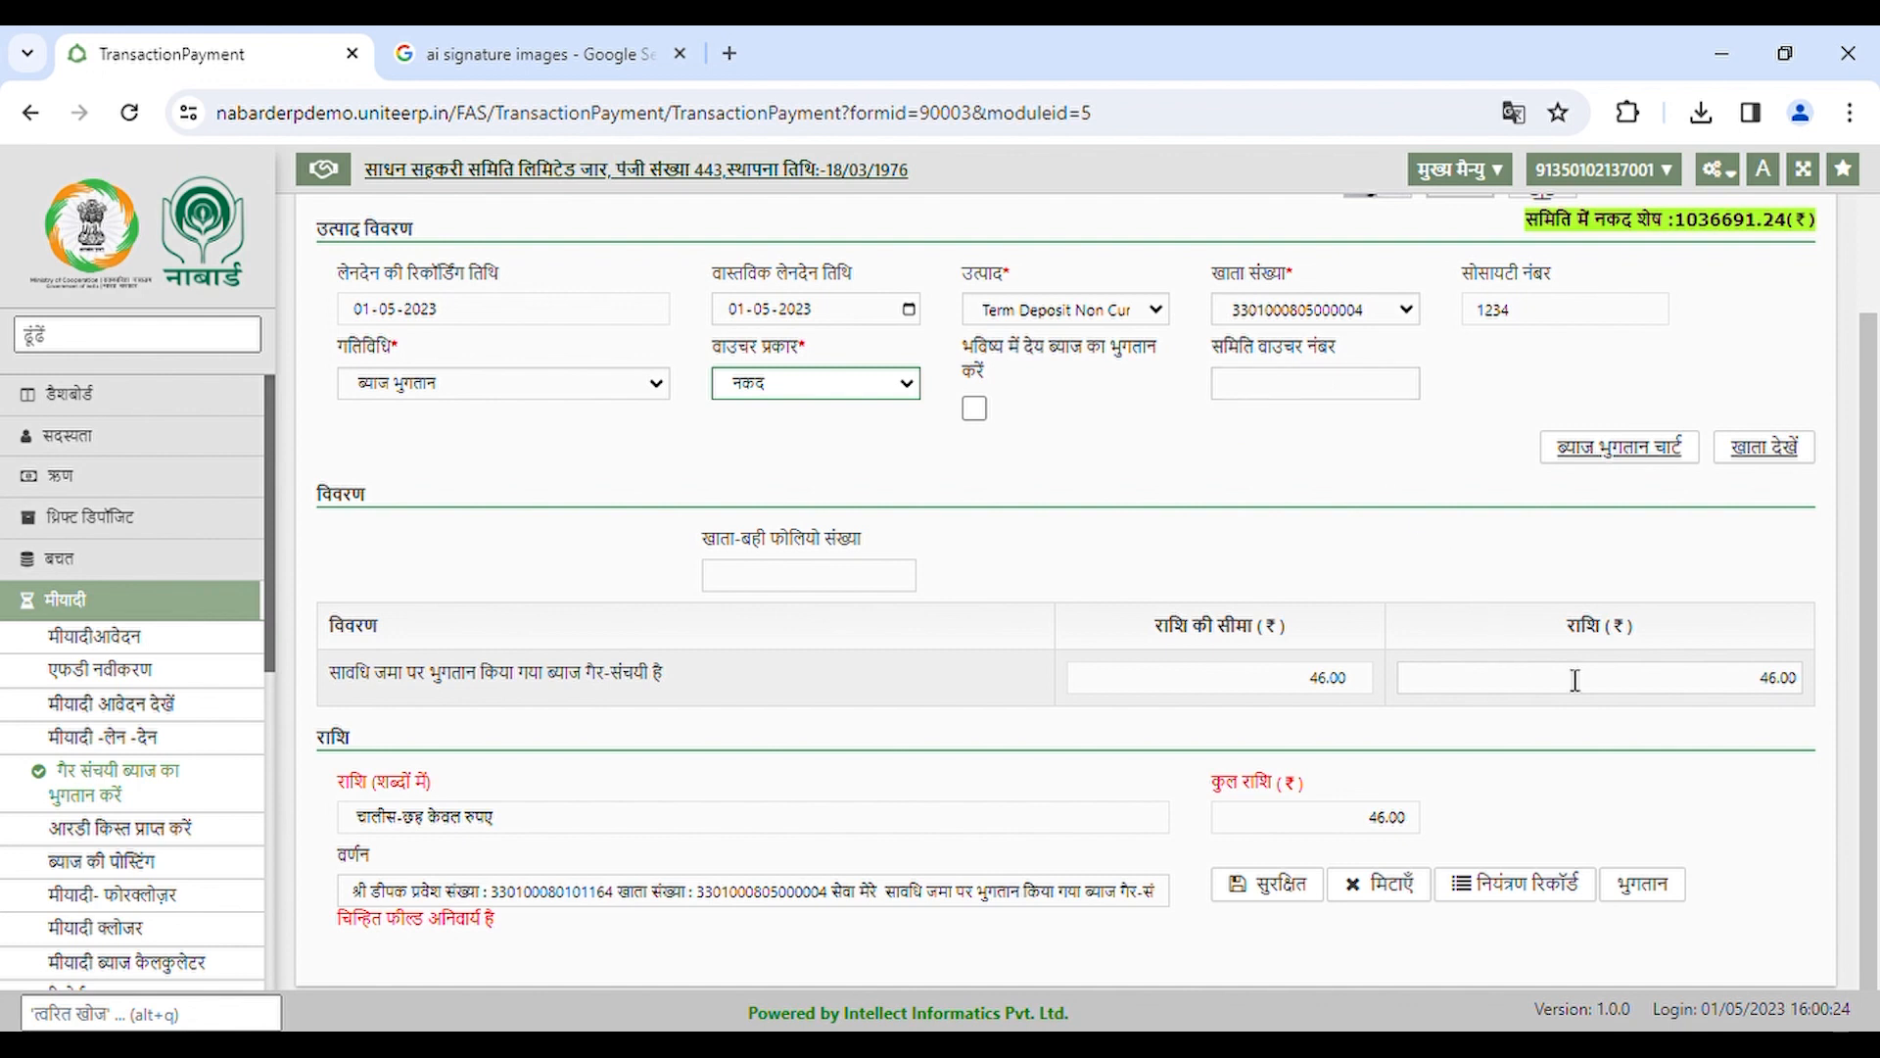
pyautogui.click(1285, 884)
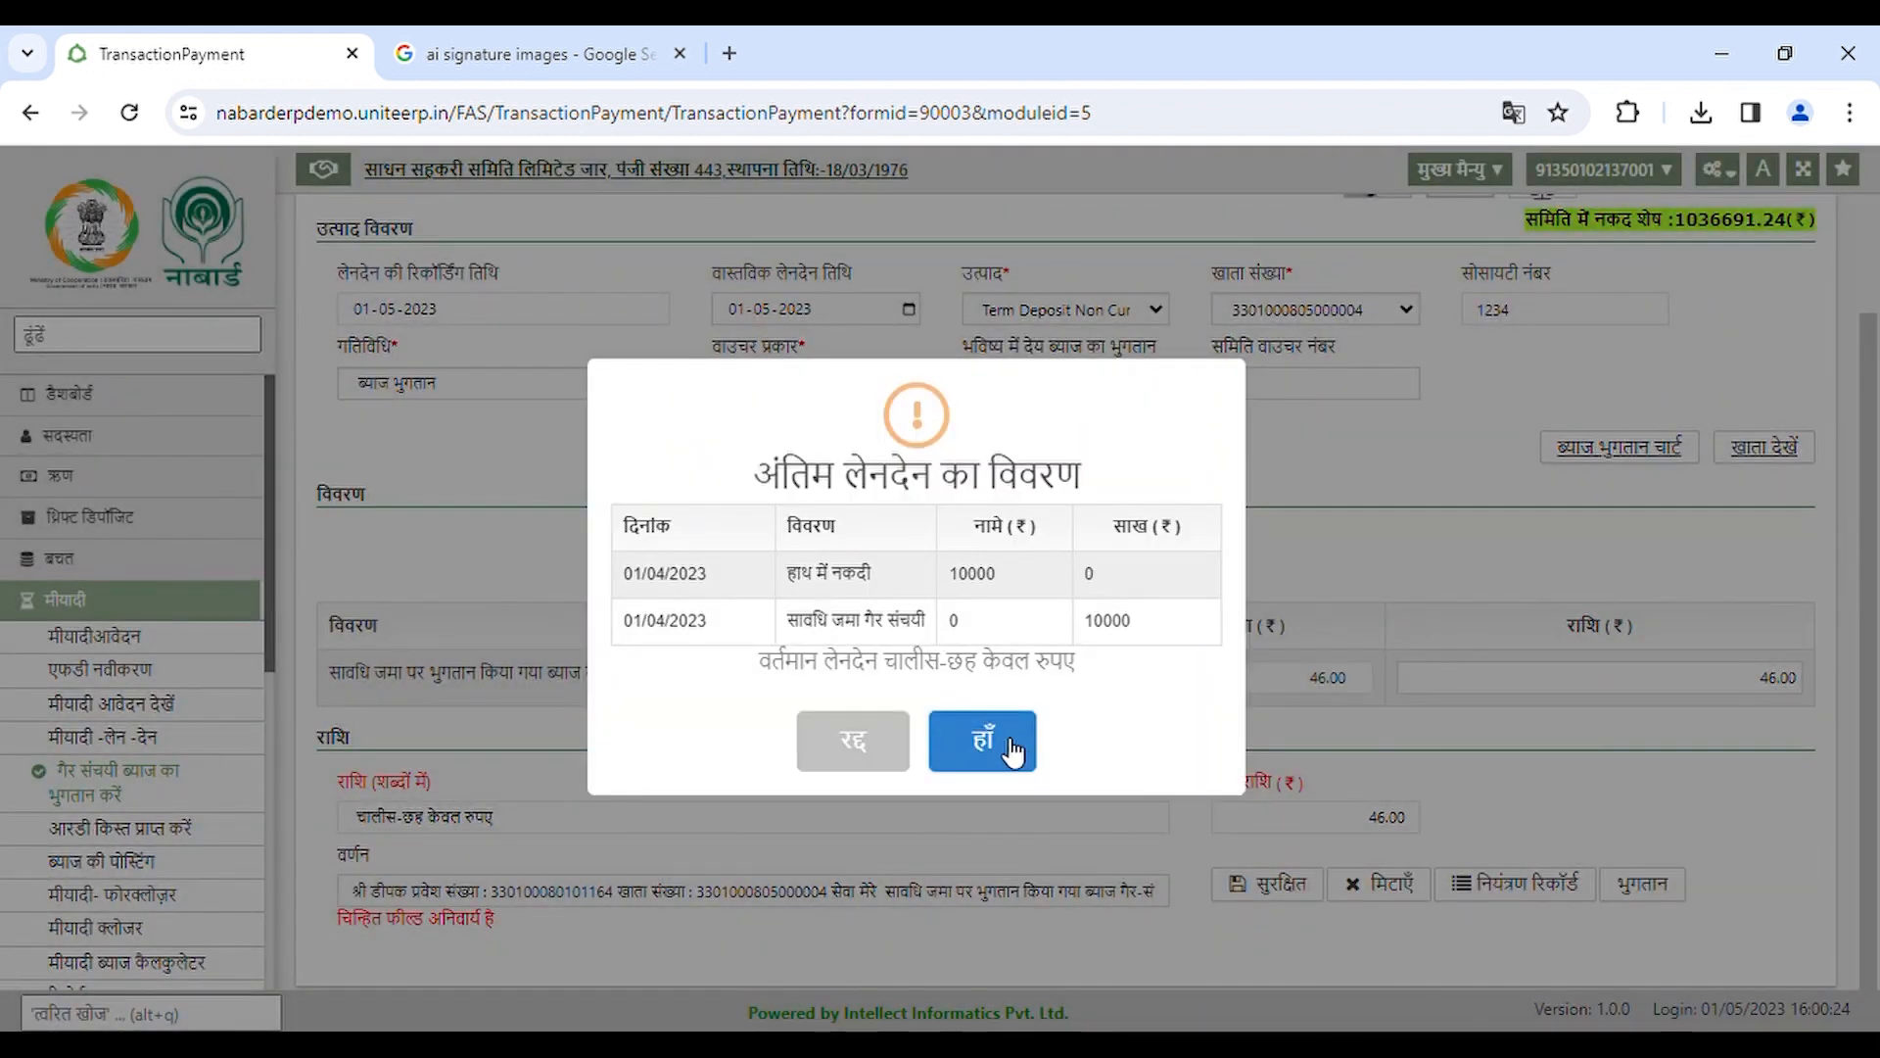
pyautogui.click(1013, 751)
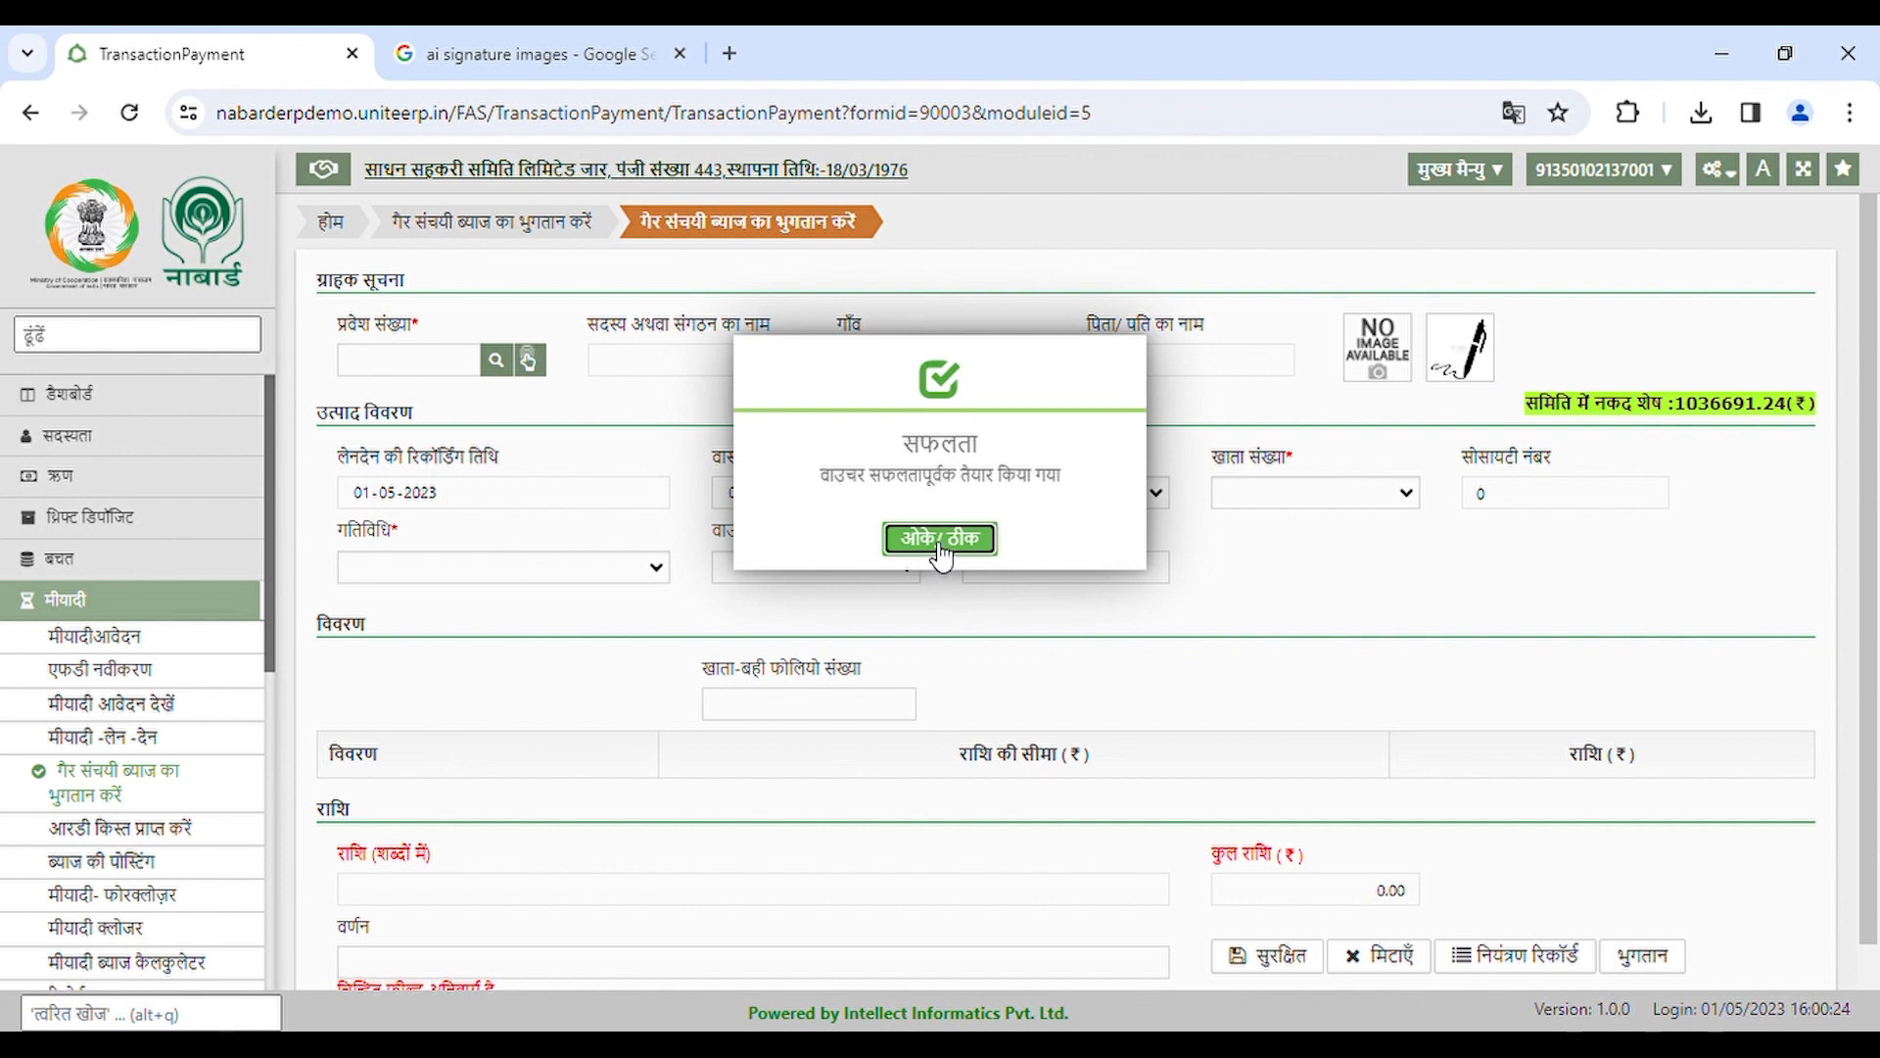
pyautogui.click(940, 540)
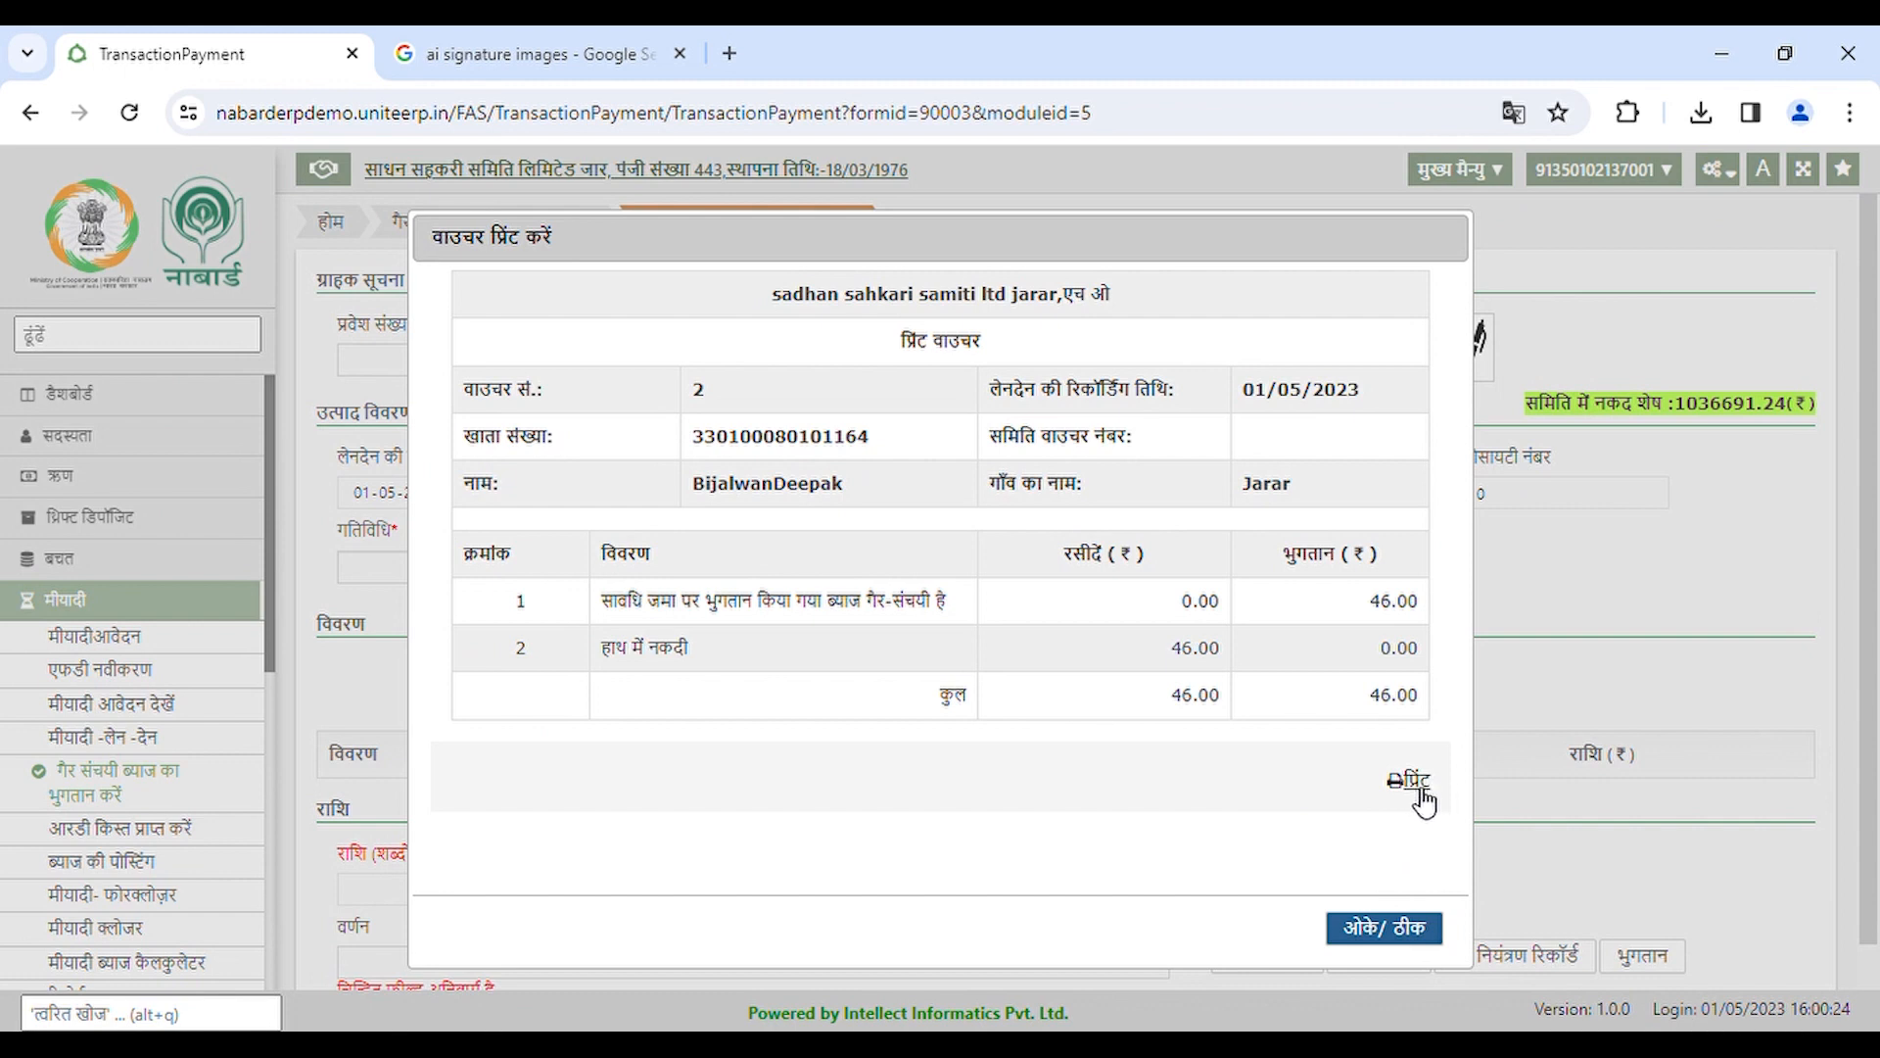
pyautogui.click(1408, 938)
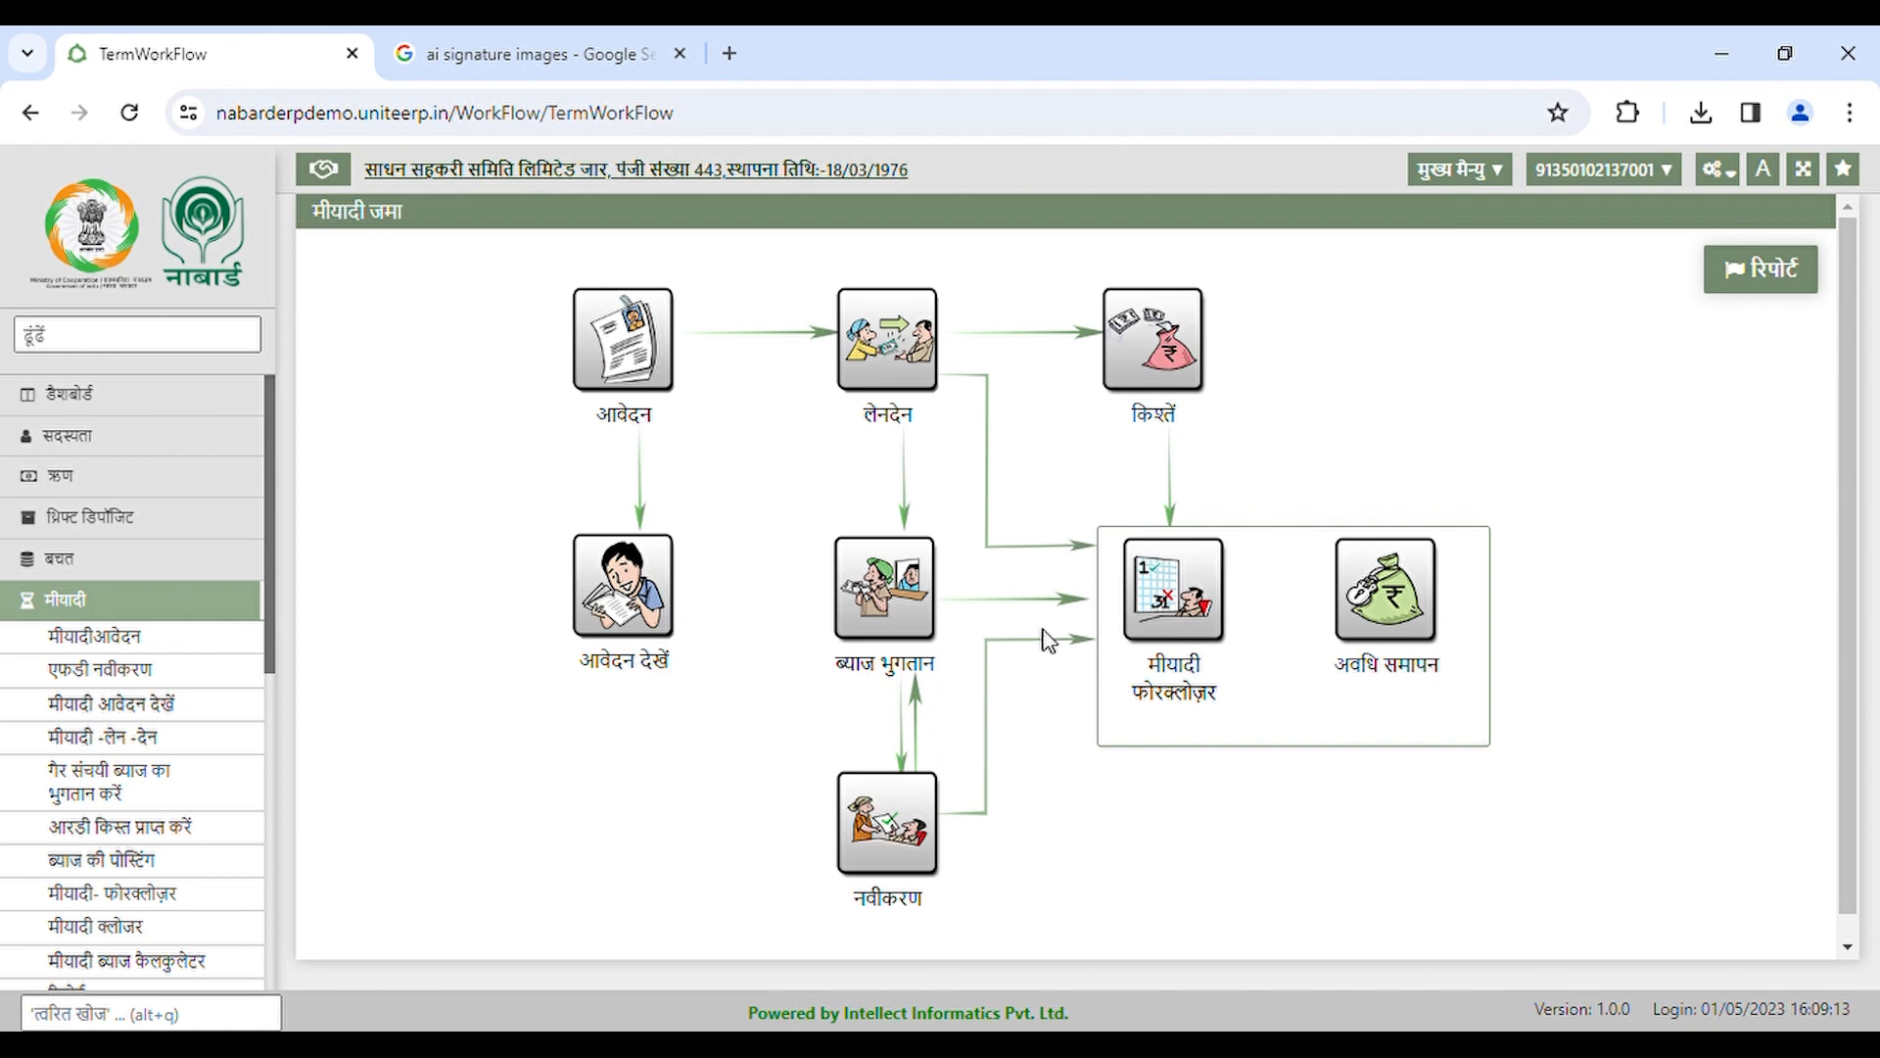
# - Open the term deposit foreclosure form, load the member by admission number, and select the cumulative term deposit with voucher type नकद
pyautogui.click(1189, 612)
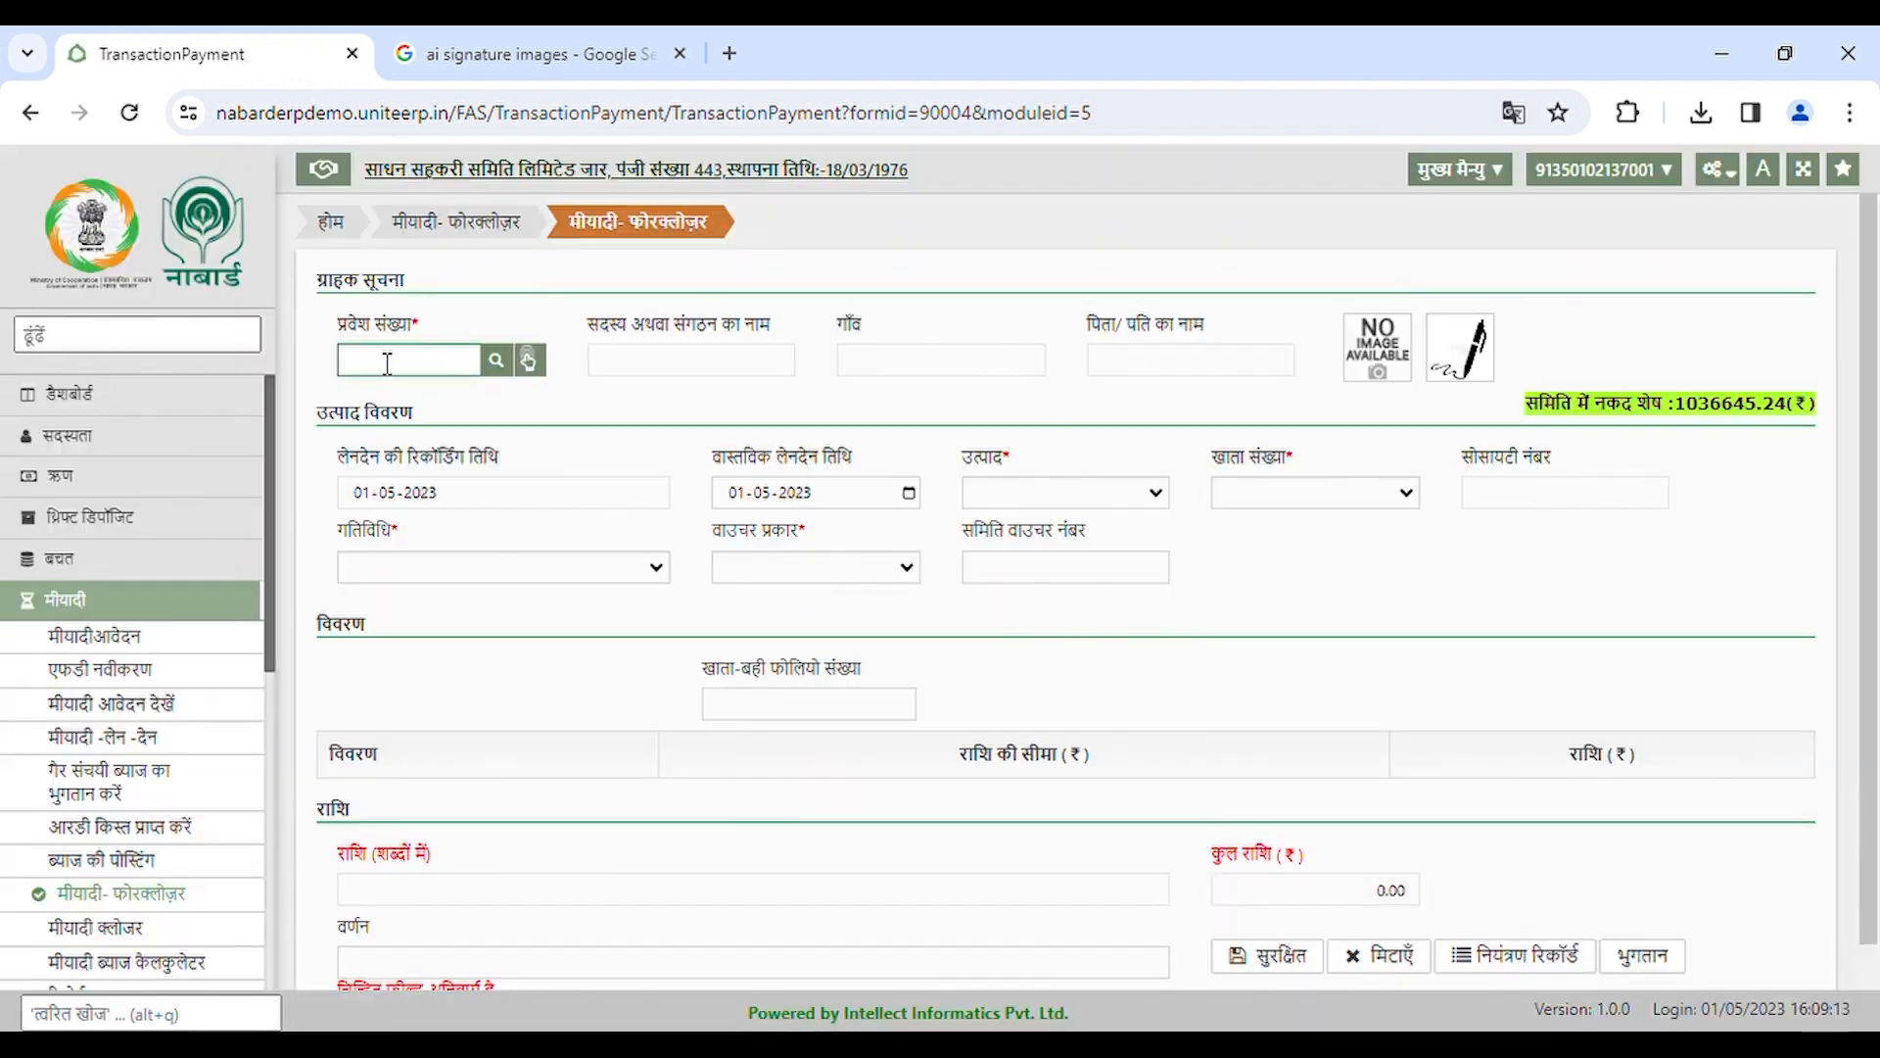
pyautogui.write('0101164')
pyautogui.click(550, 410)
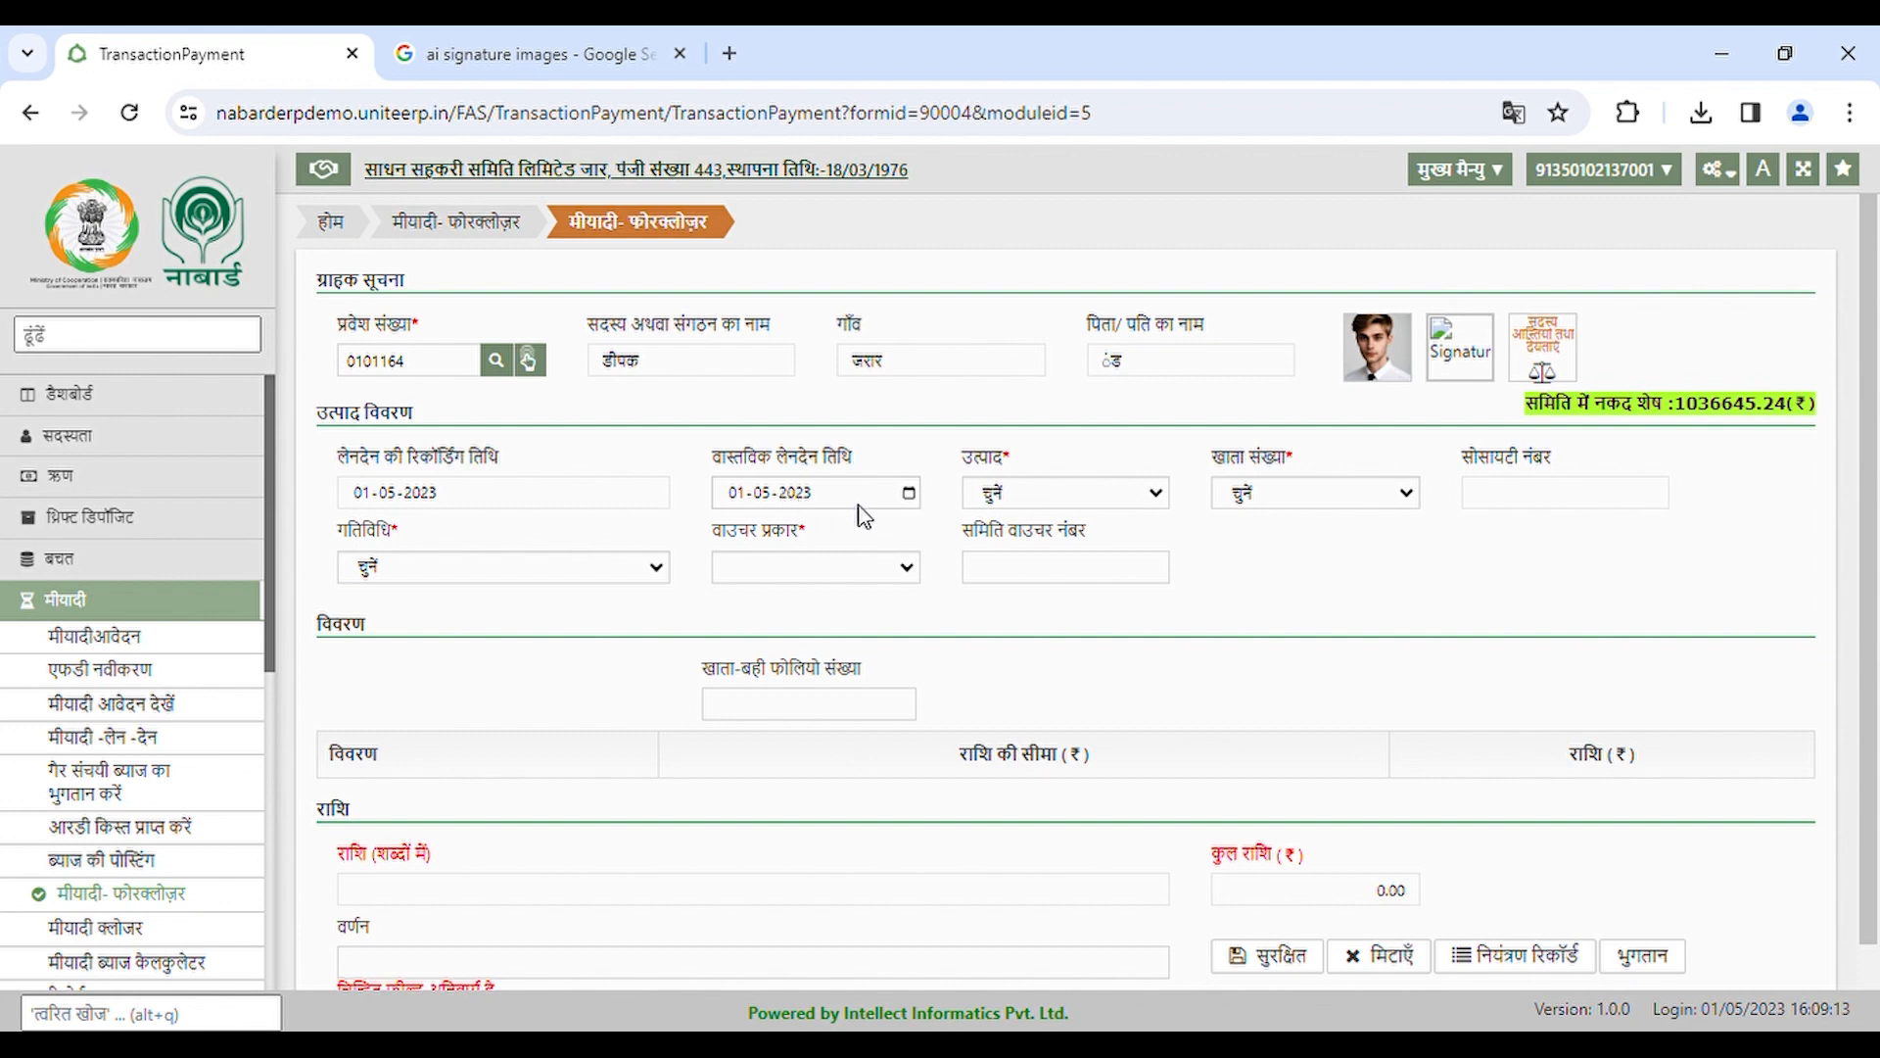
pyautogui.click(1074, 501)
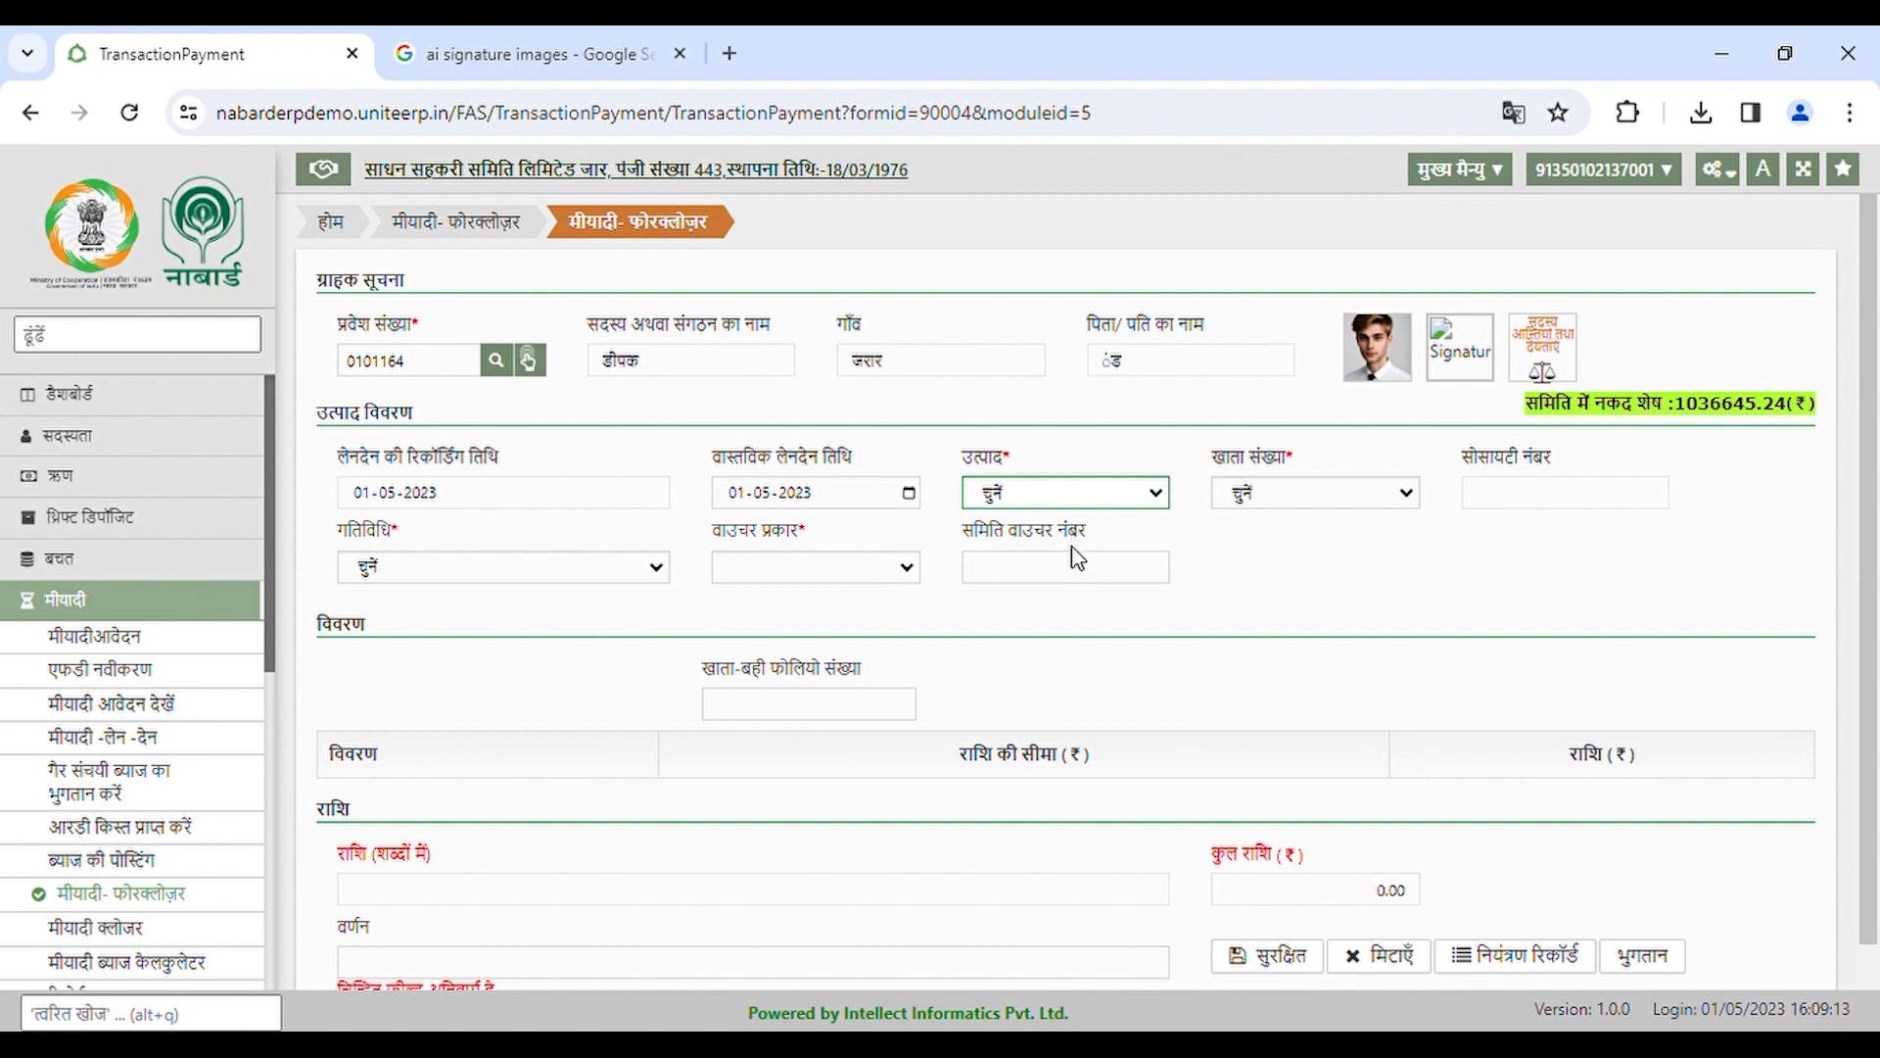
pyautogui.press('Down')
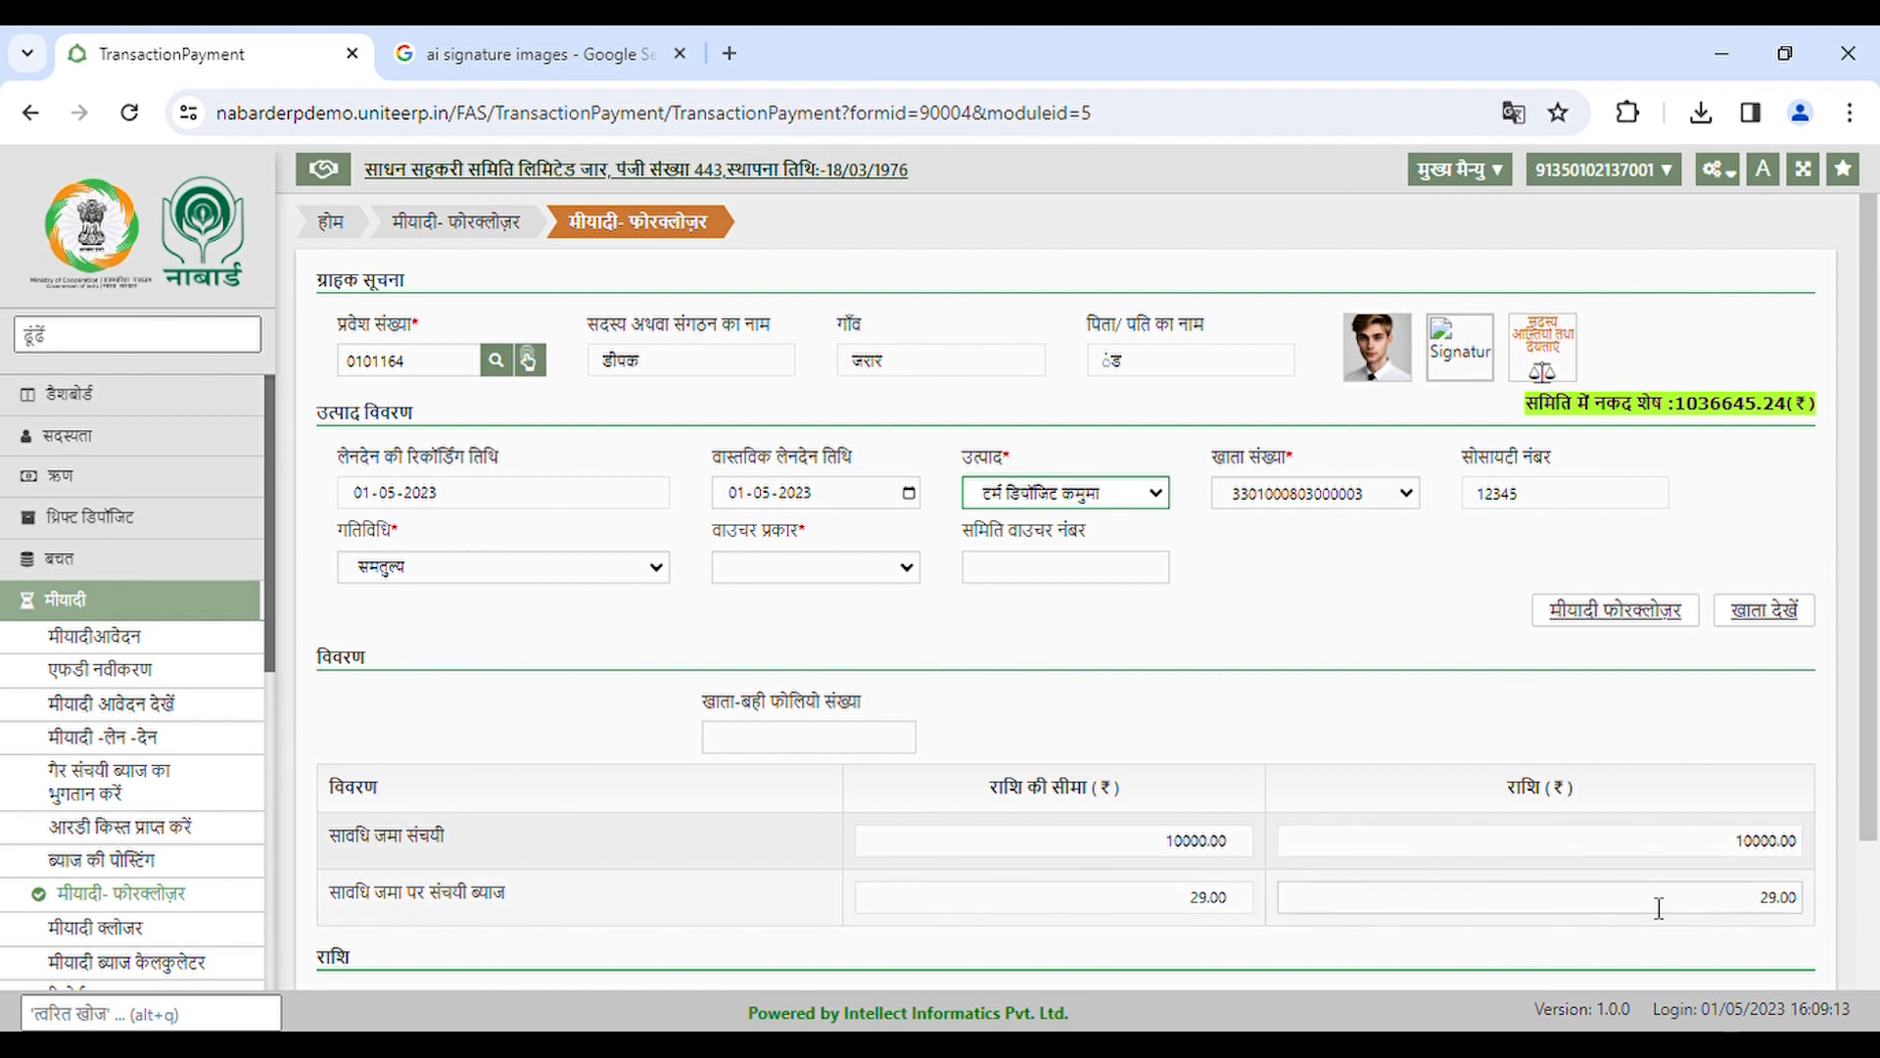
pyautogui.scroll(-1, 1472, 805)
pyautogui.click(818, 440)
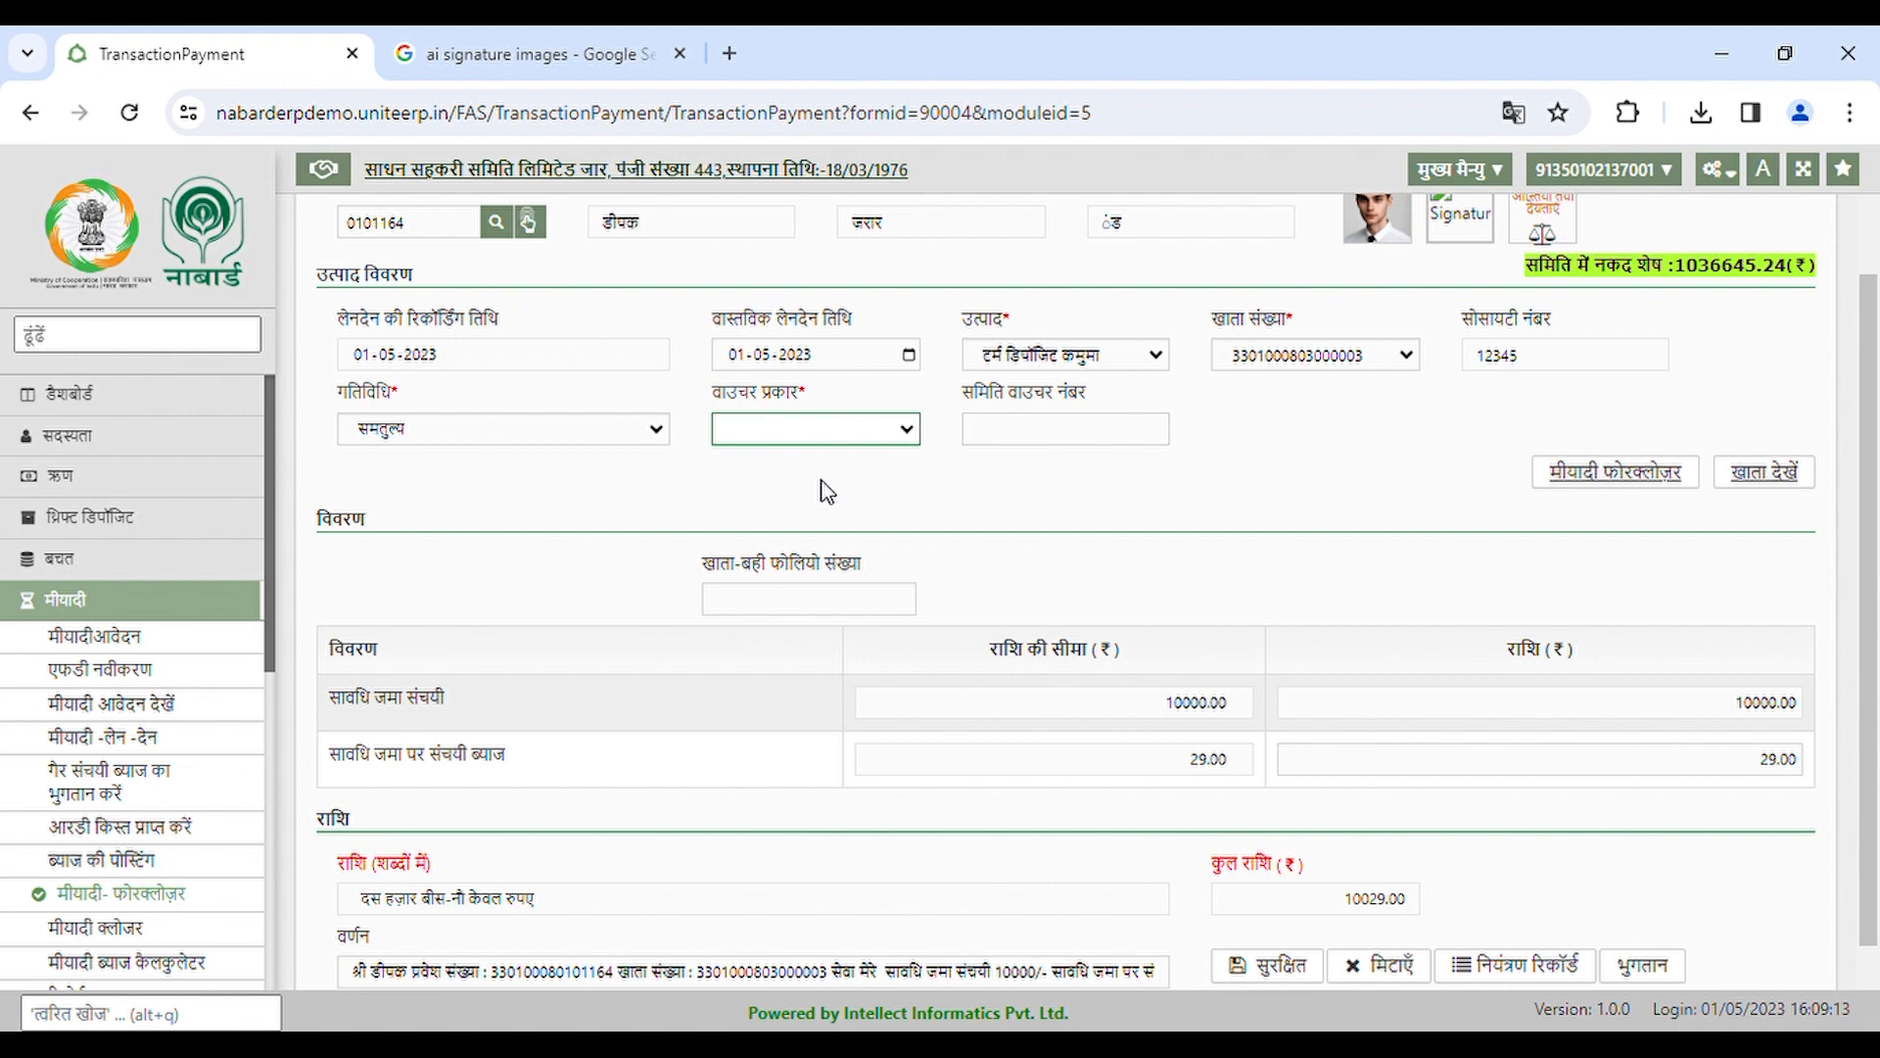
pyautogui.press('Down')
# - Save and confirm the cumulative term deposit's foreclosure payment, and close its voucher
pyautogui.scroll(-1, 821, 498)
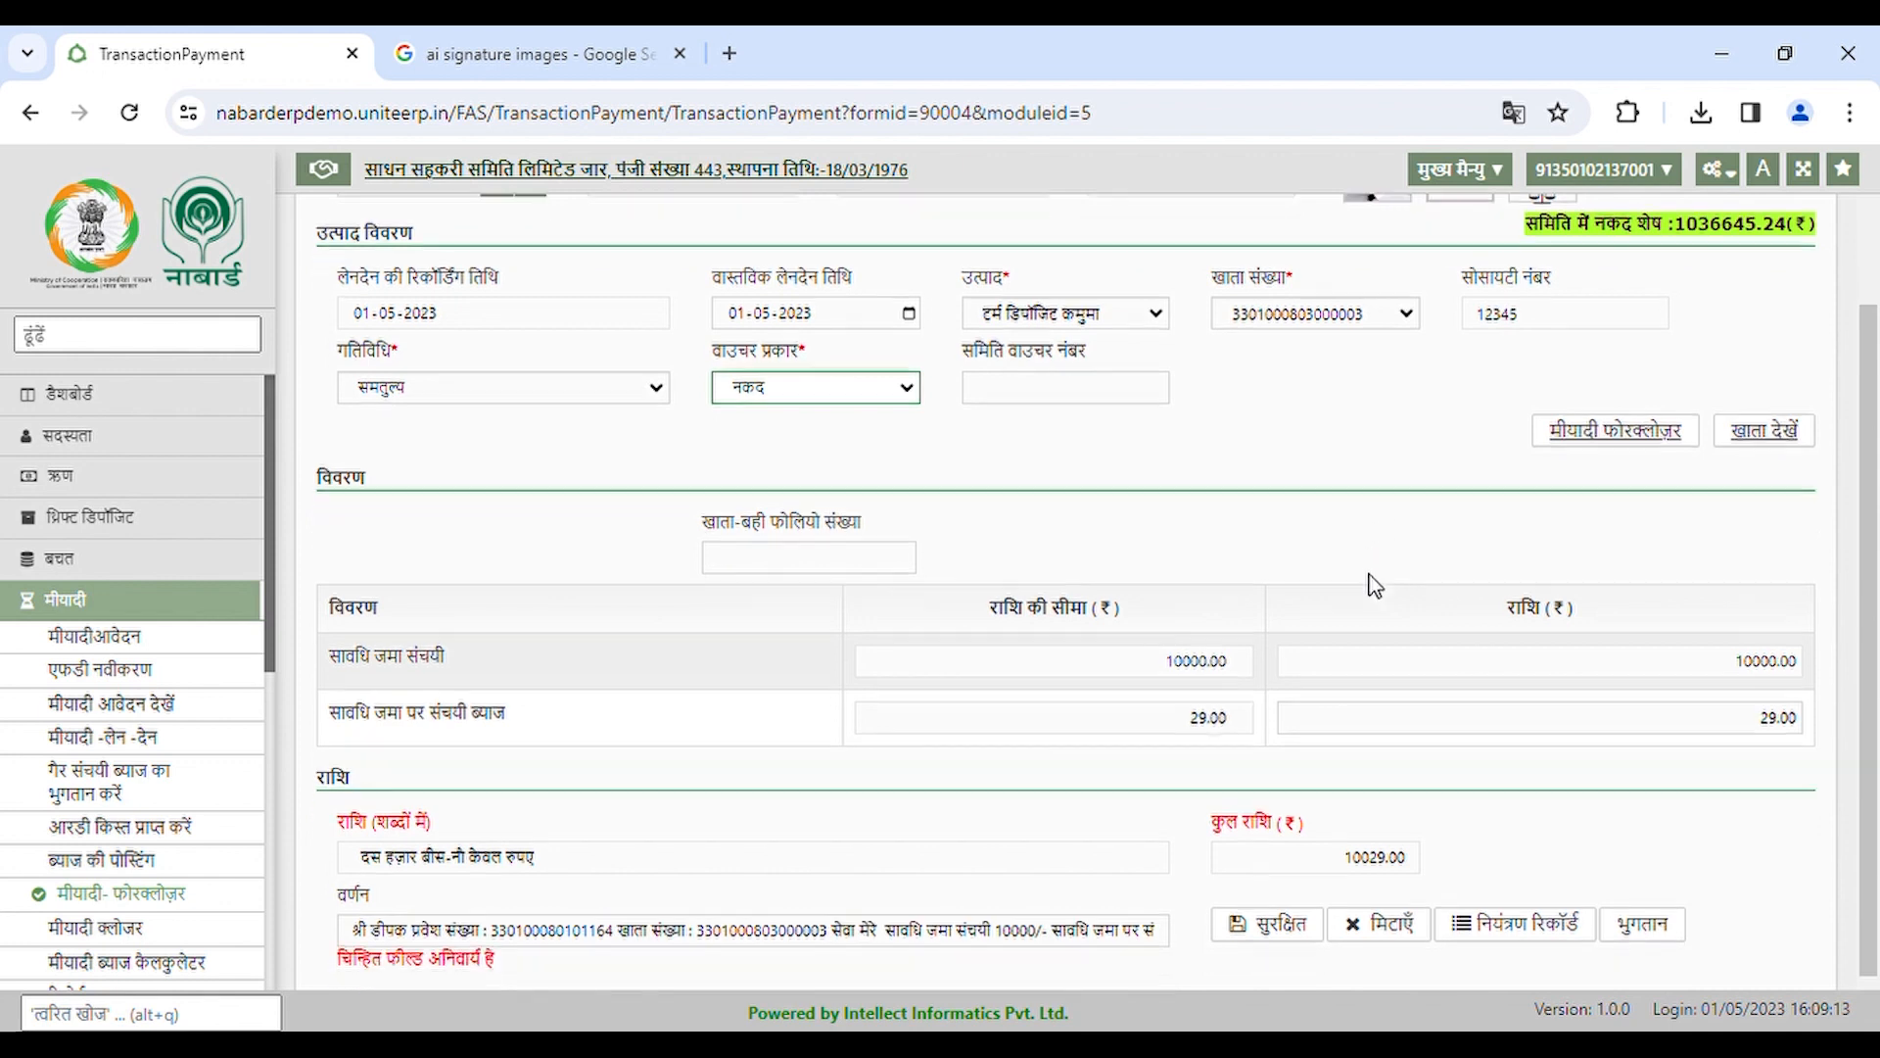
pyautogui.click(1273, 886)
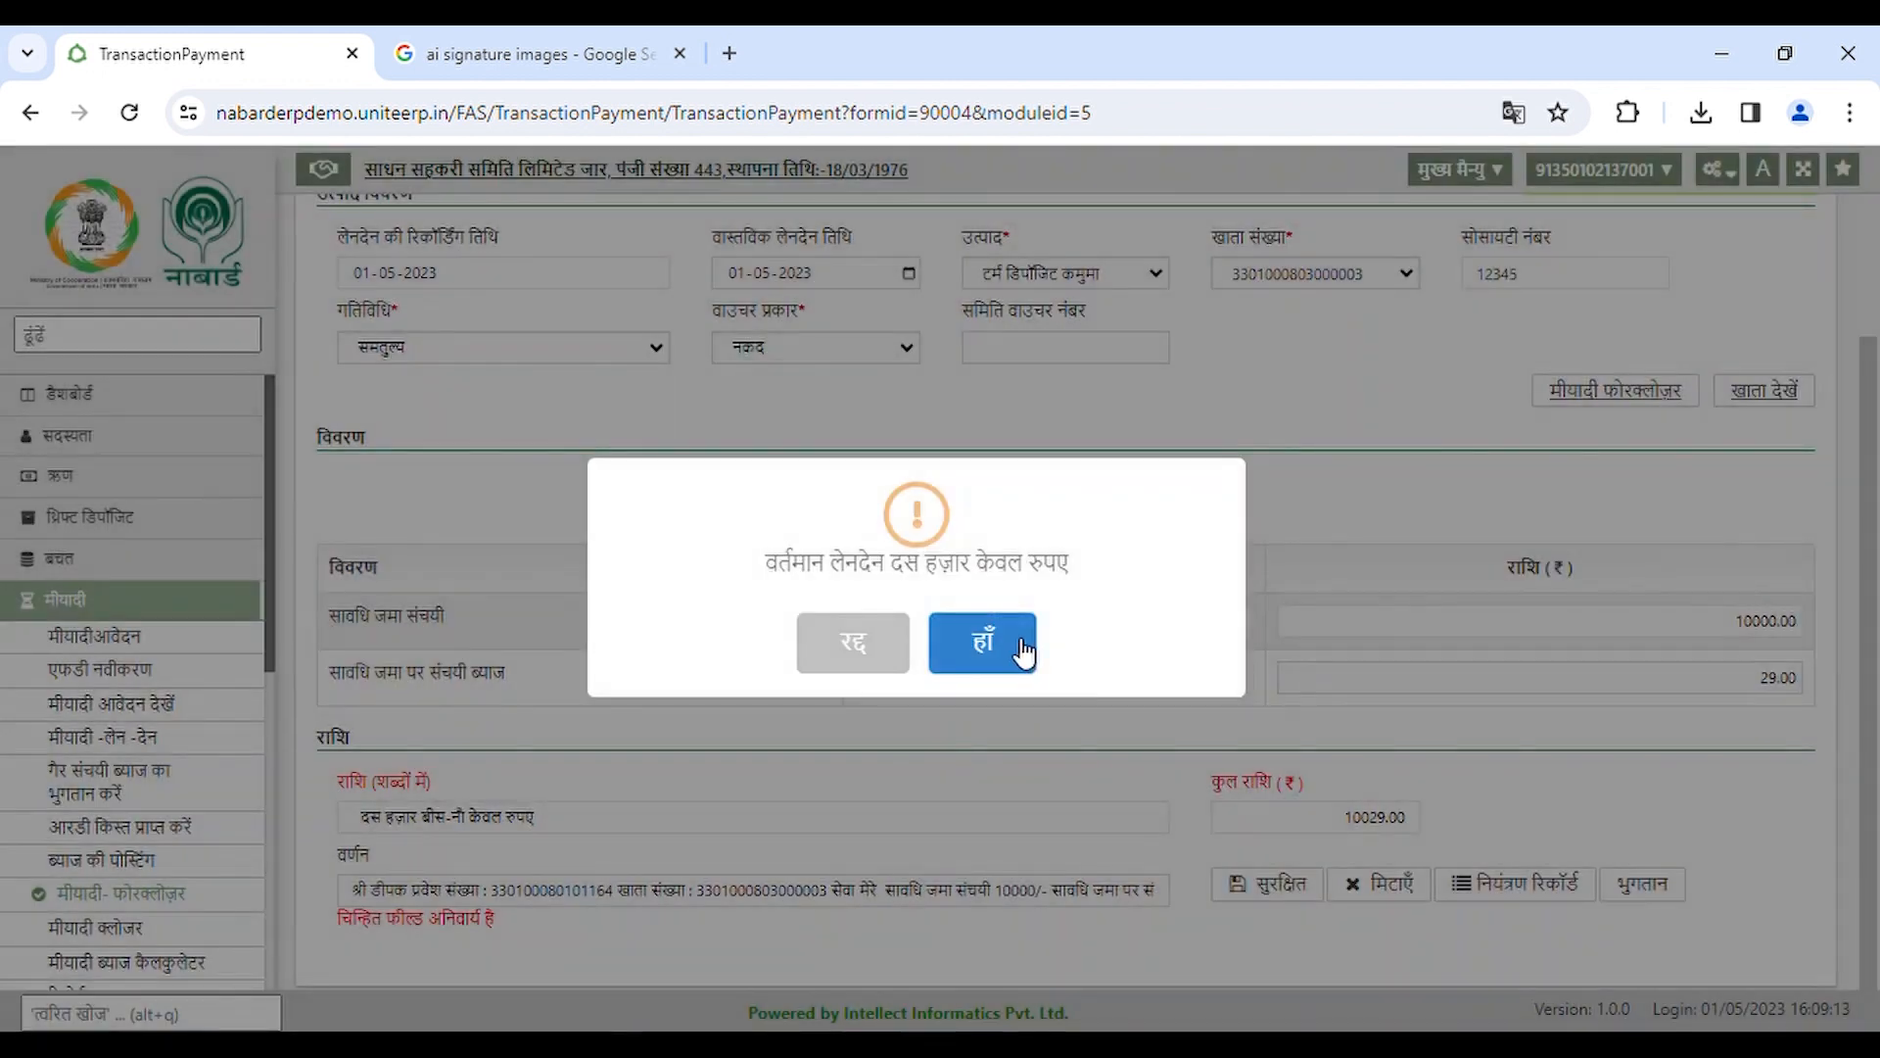
pyautogui.click(1020, 647)
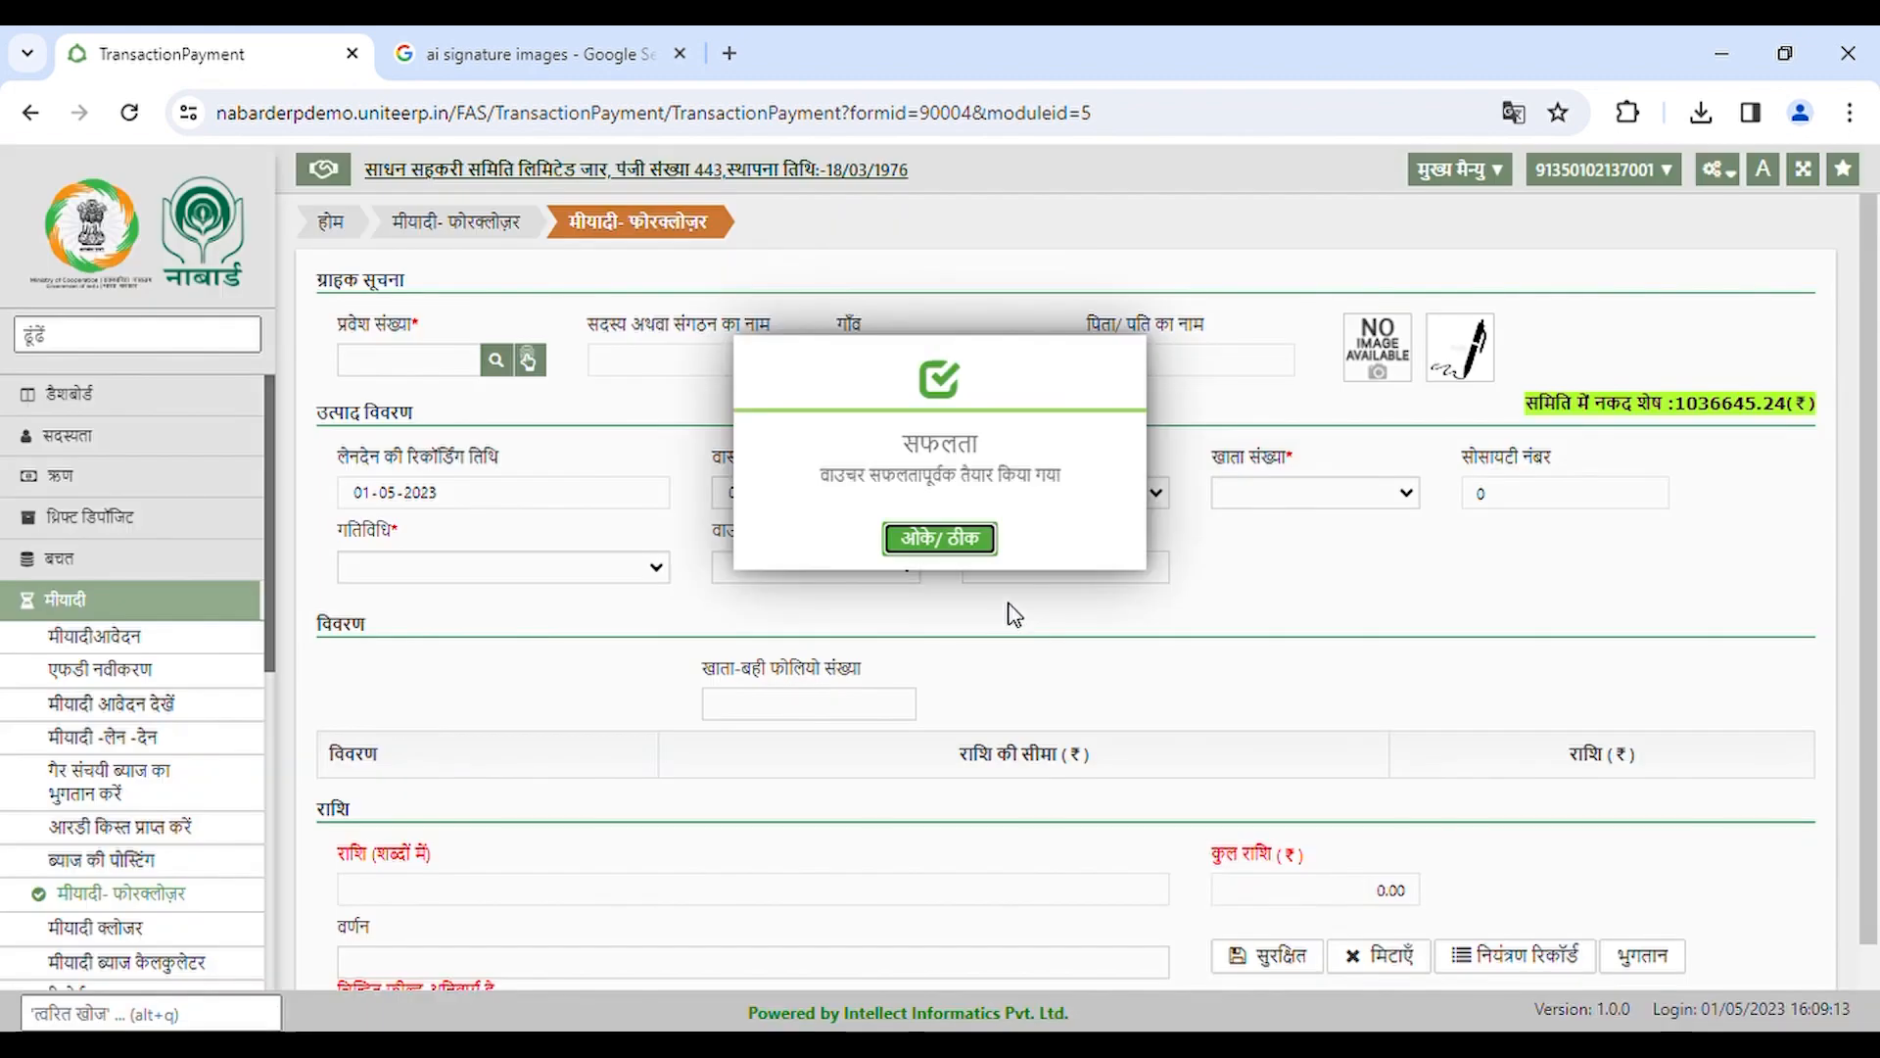
pyautogui.click(952, 544)
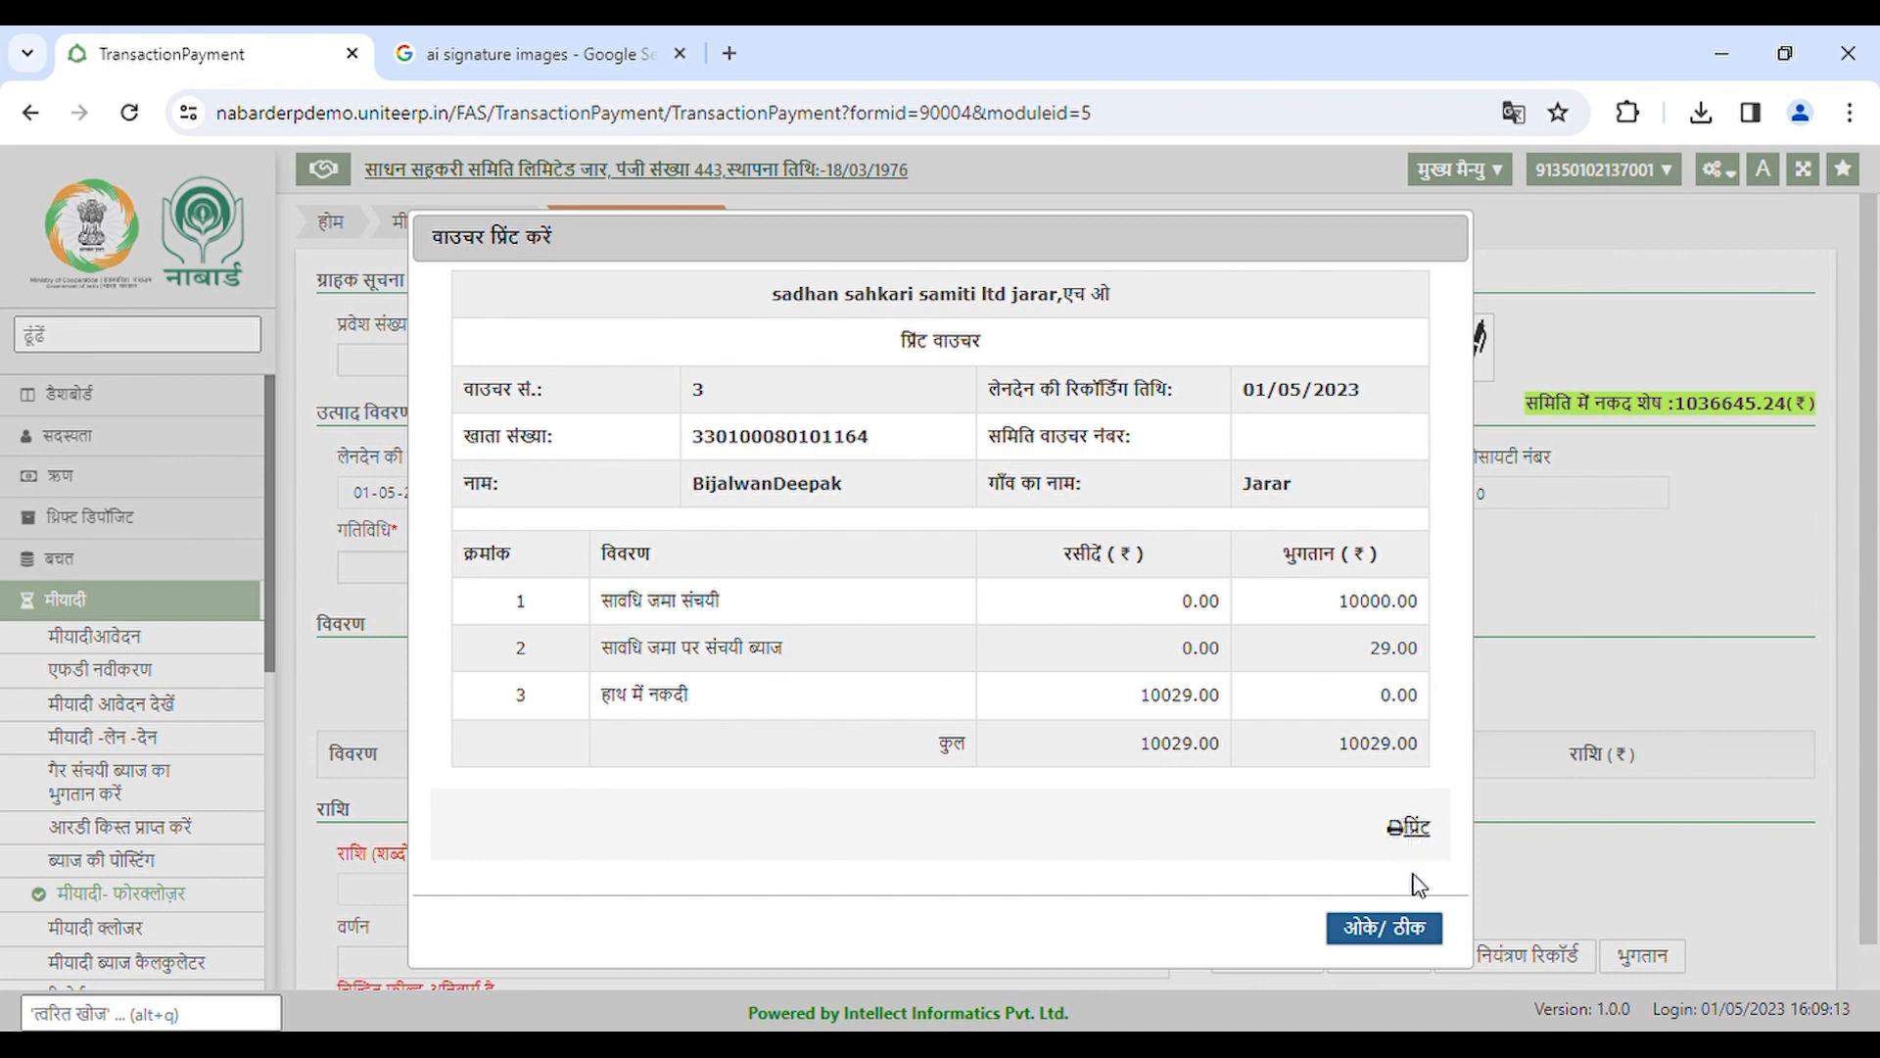
pyautogui.click(1405, 943)
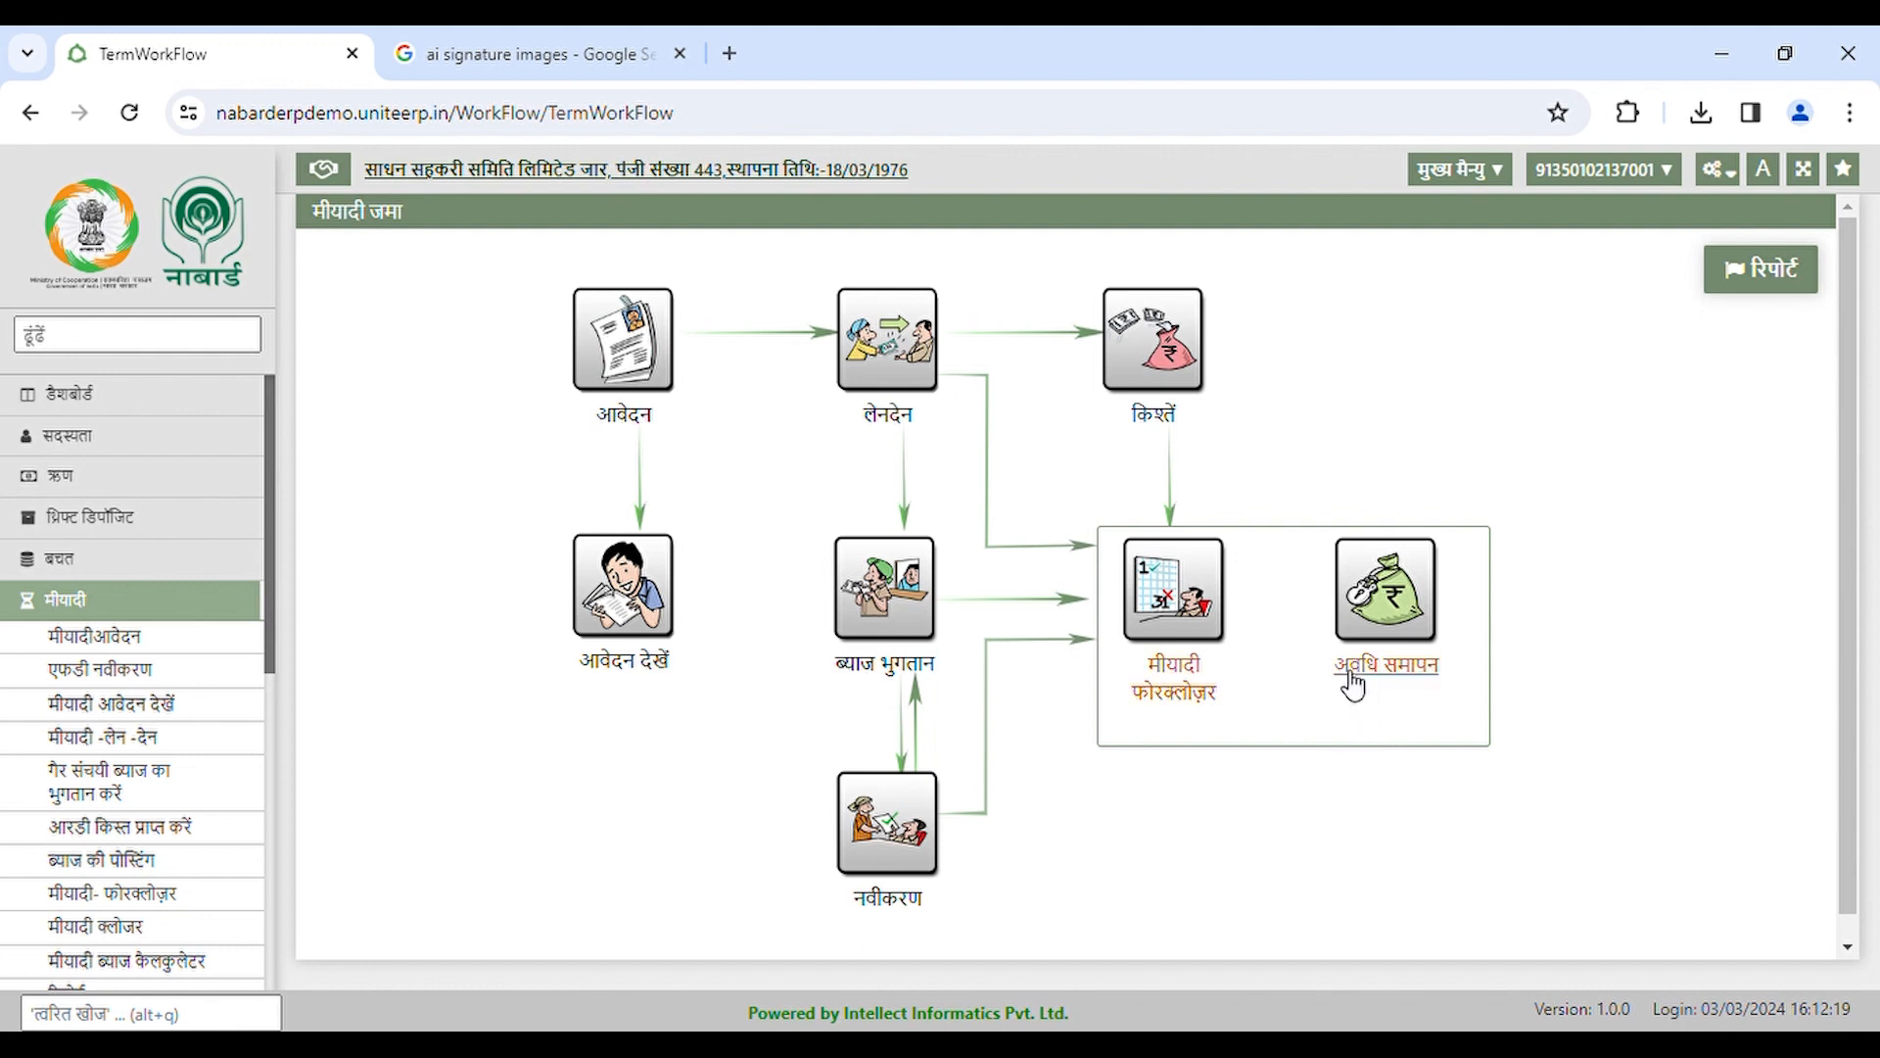
# - Open the term deposit closure form, load the member by admission number, and select the non-cumulative term deposit with voucher type नकद
pyautogui.click(1398, 613)
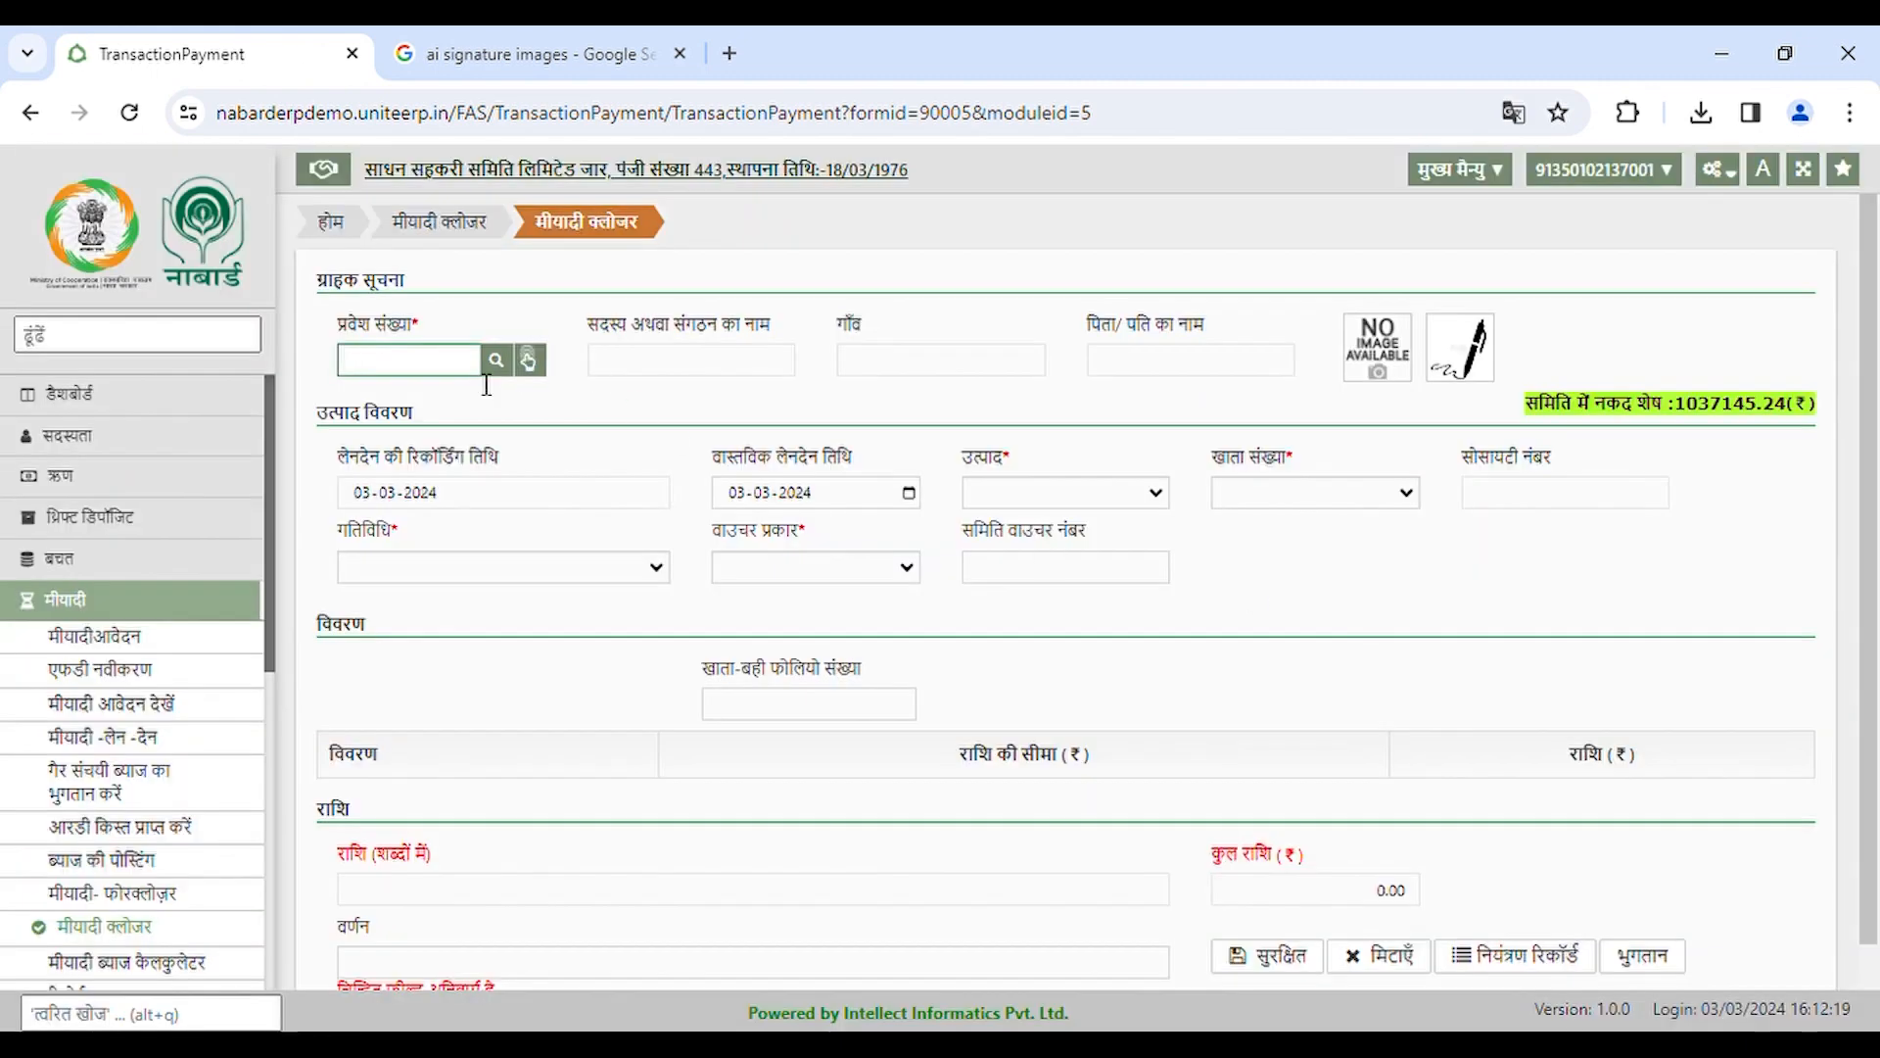
pyautogui.write('0101164')
pyautogui.click(597, 439)
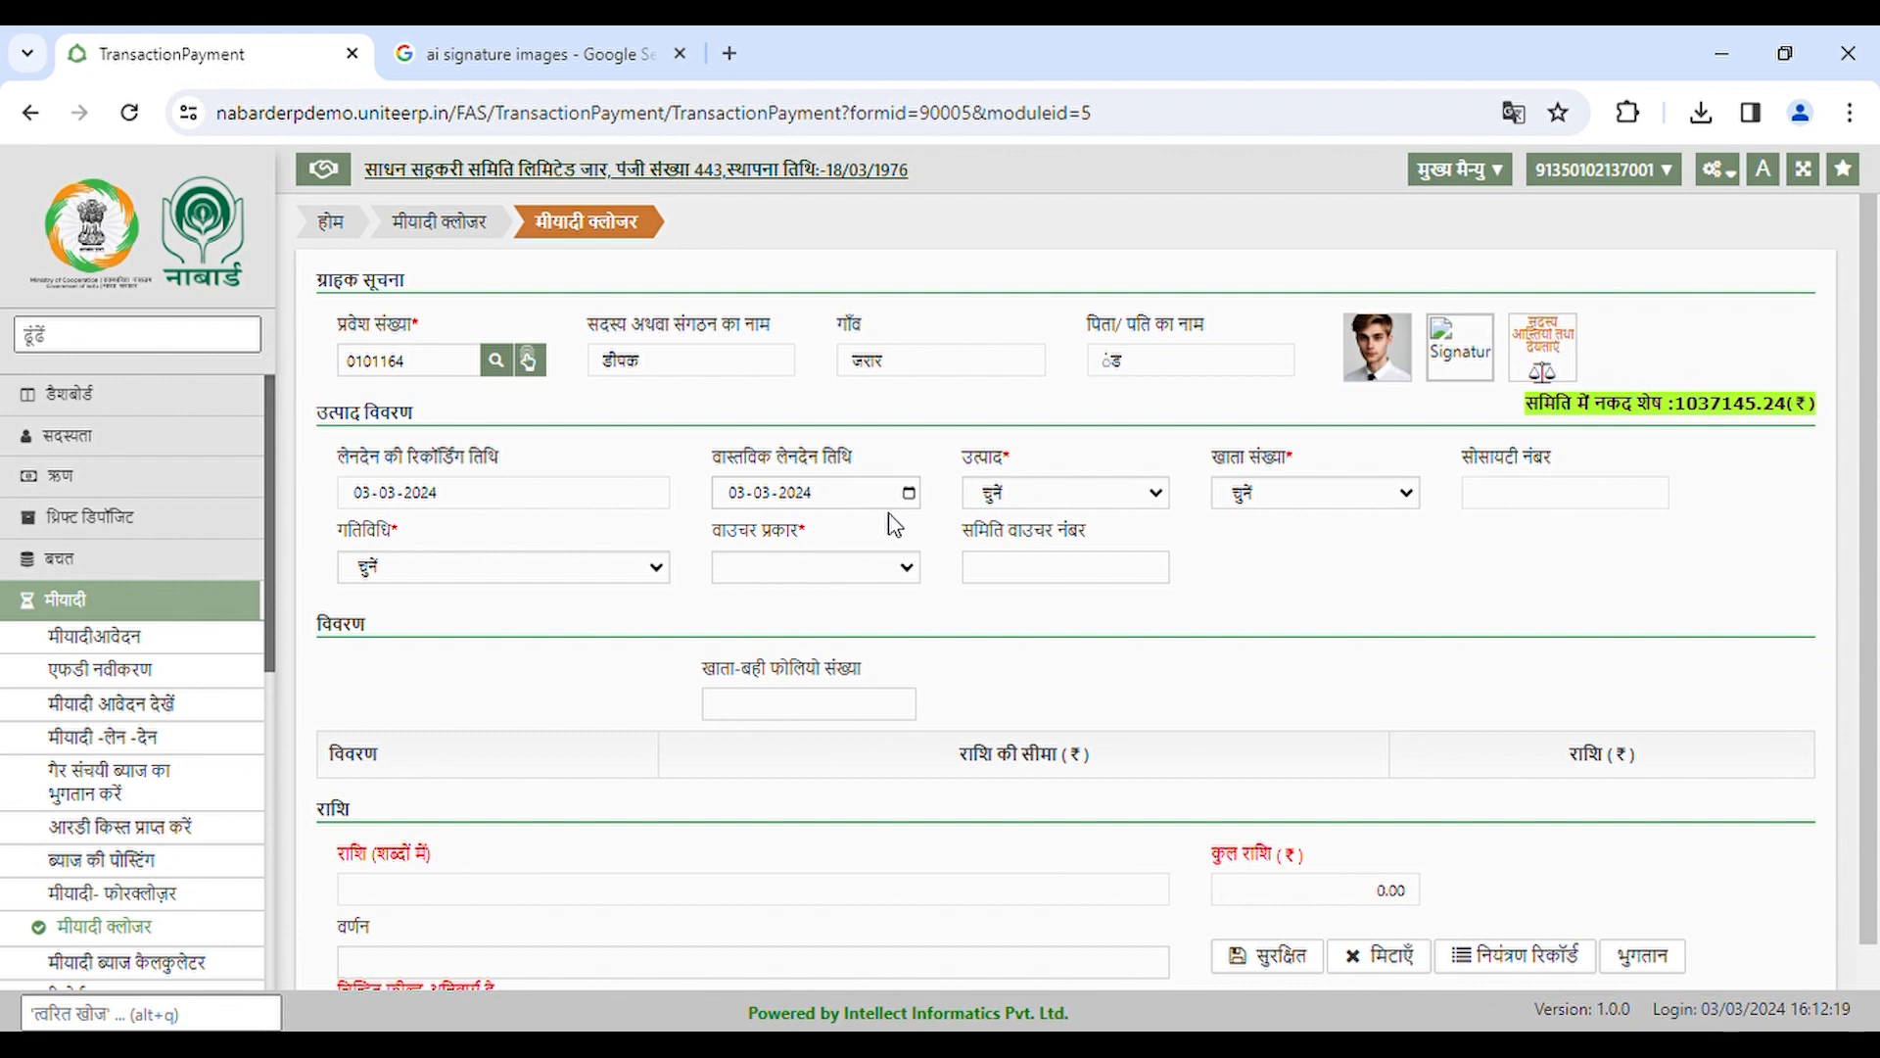
pyautogui.click(1113, 506)
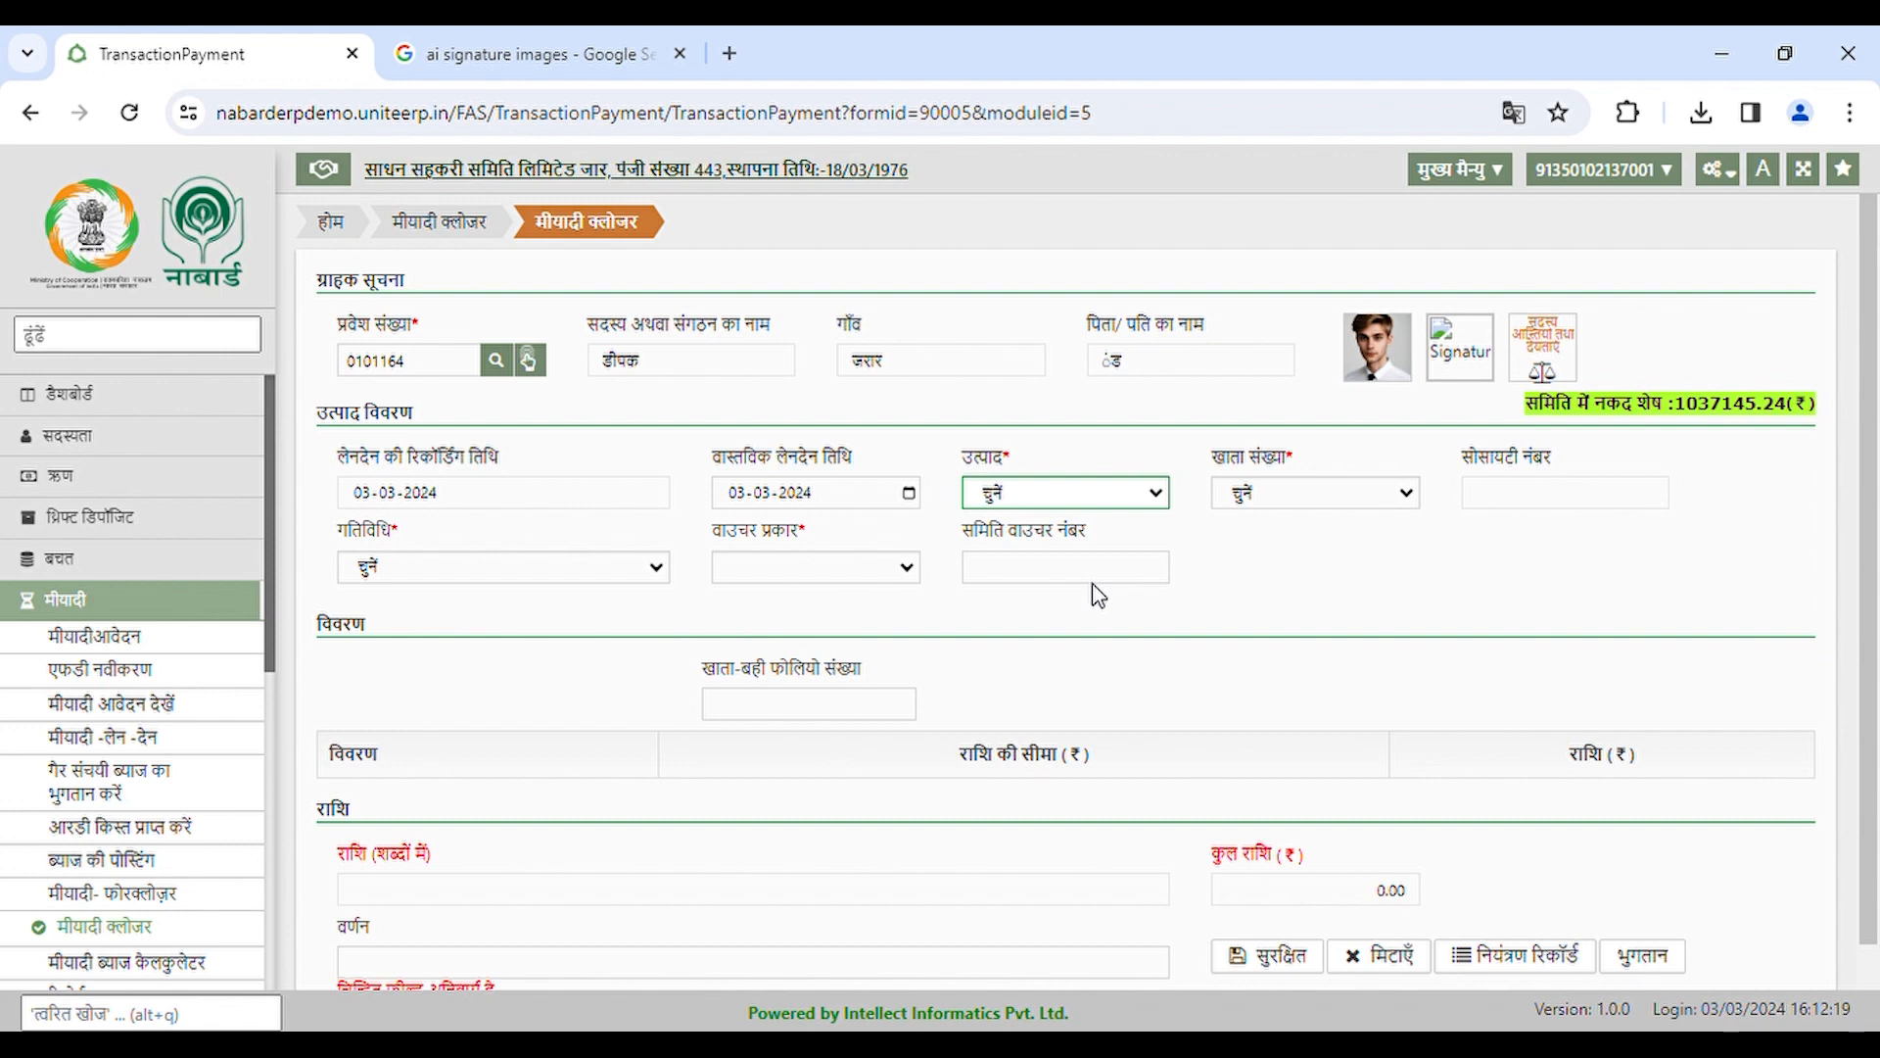
pyautogui.click(1310, 545)
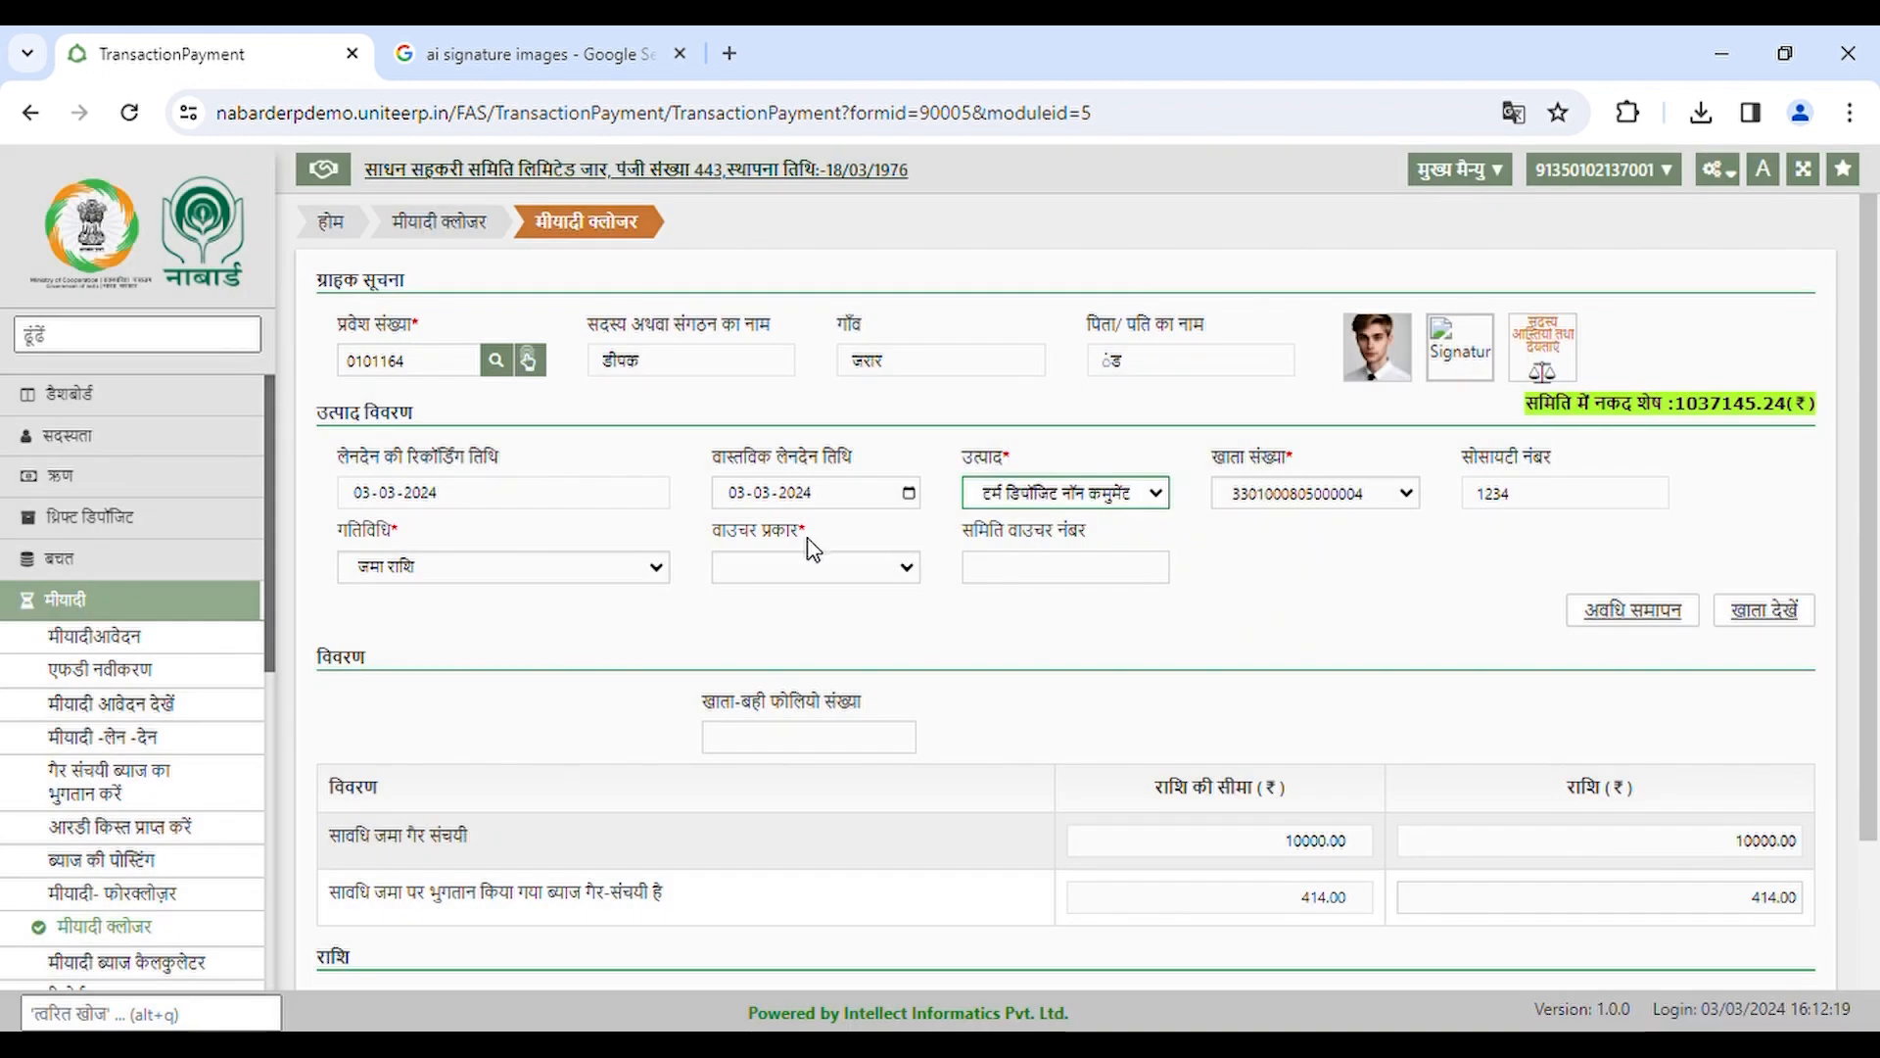
pyautogui.click(851, 574)
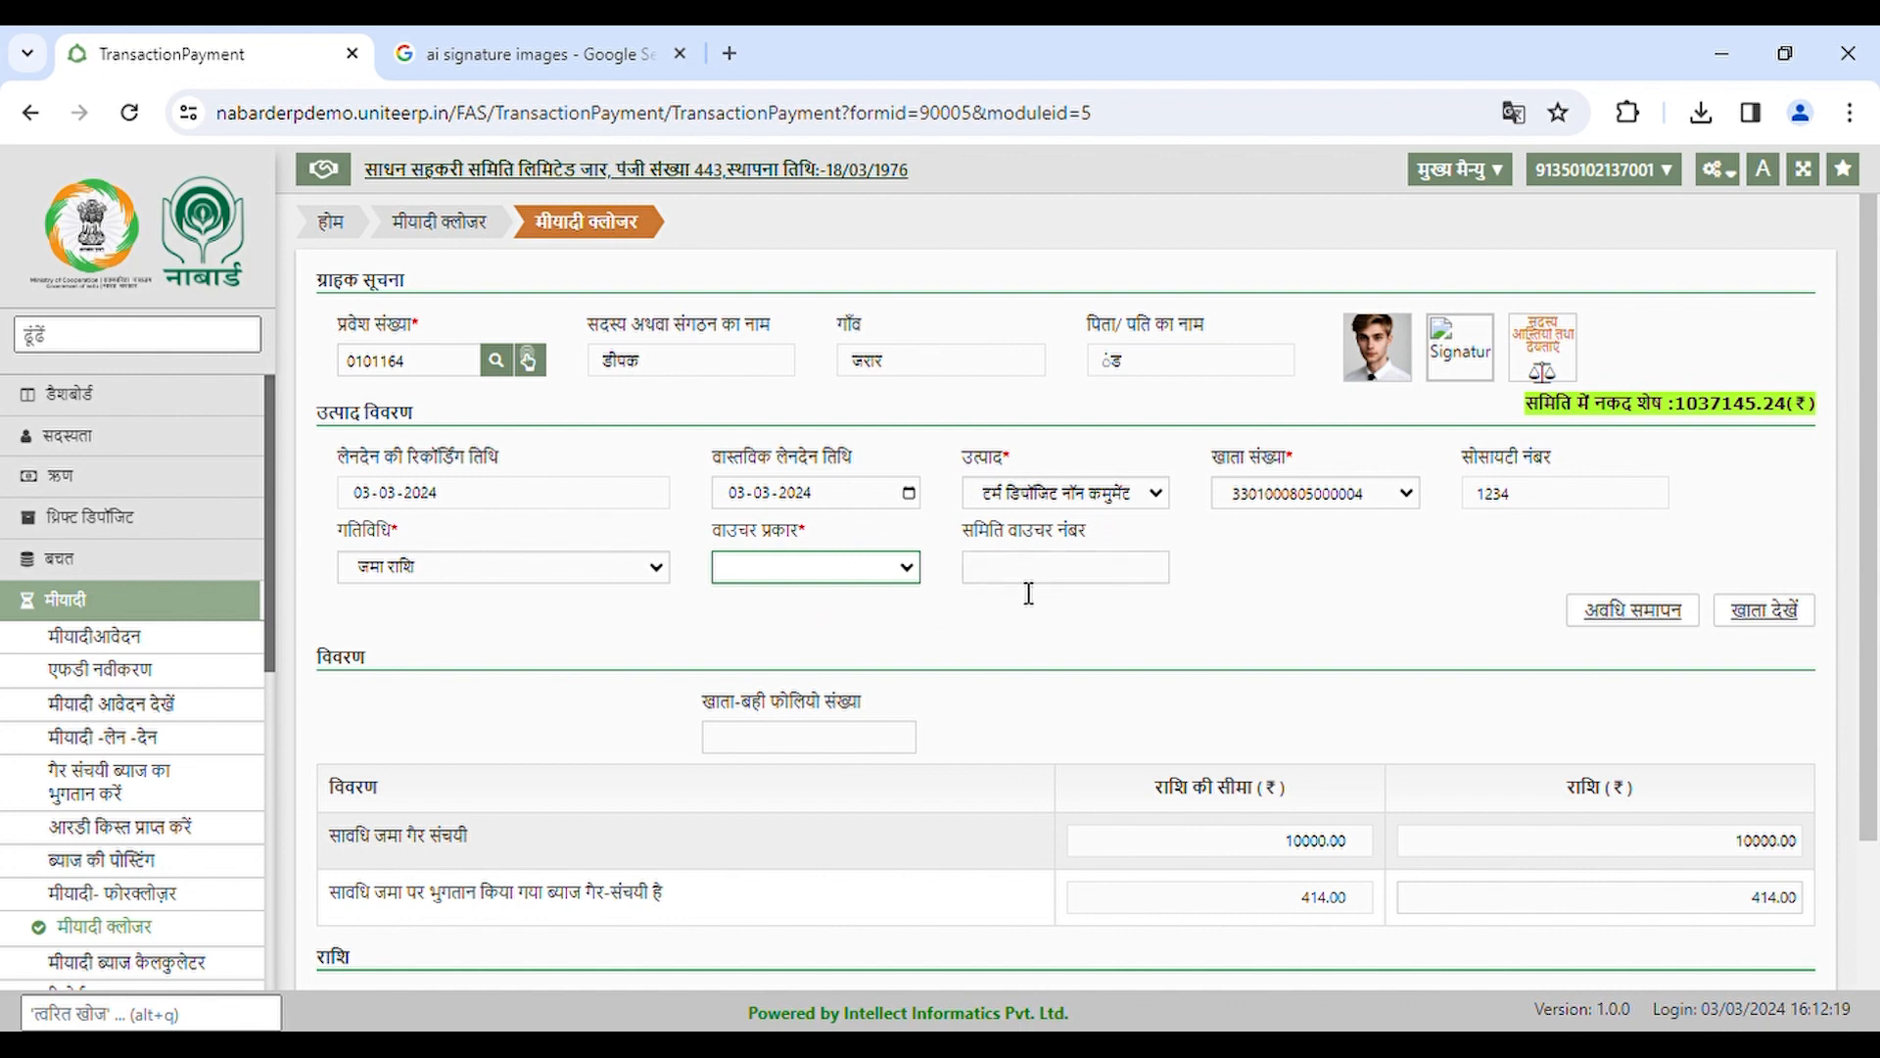
pyautogui.click(814, 632)
# - Save and confirm the closure payment for the non-cumulative term deposit
pyautogui.scroll(-3, 1307, 699)
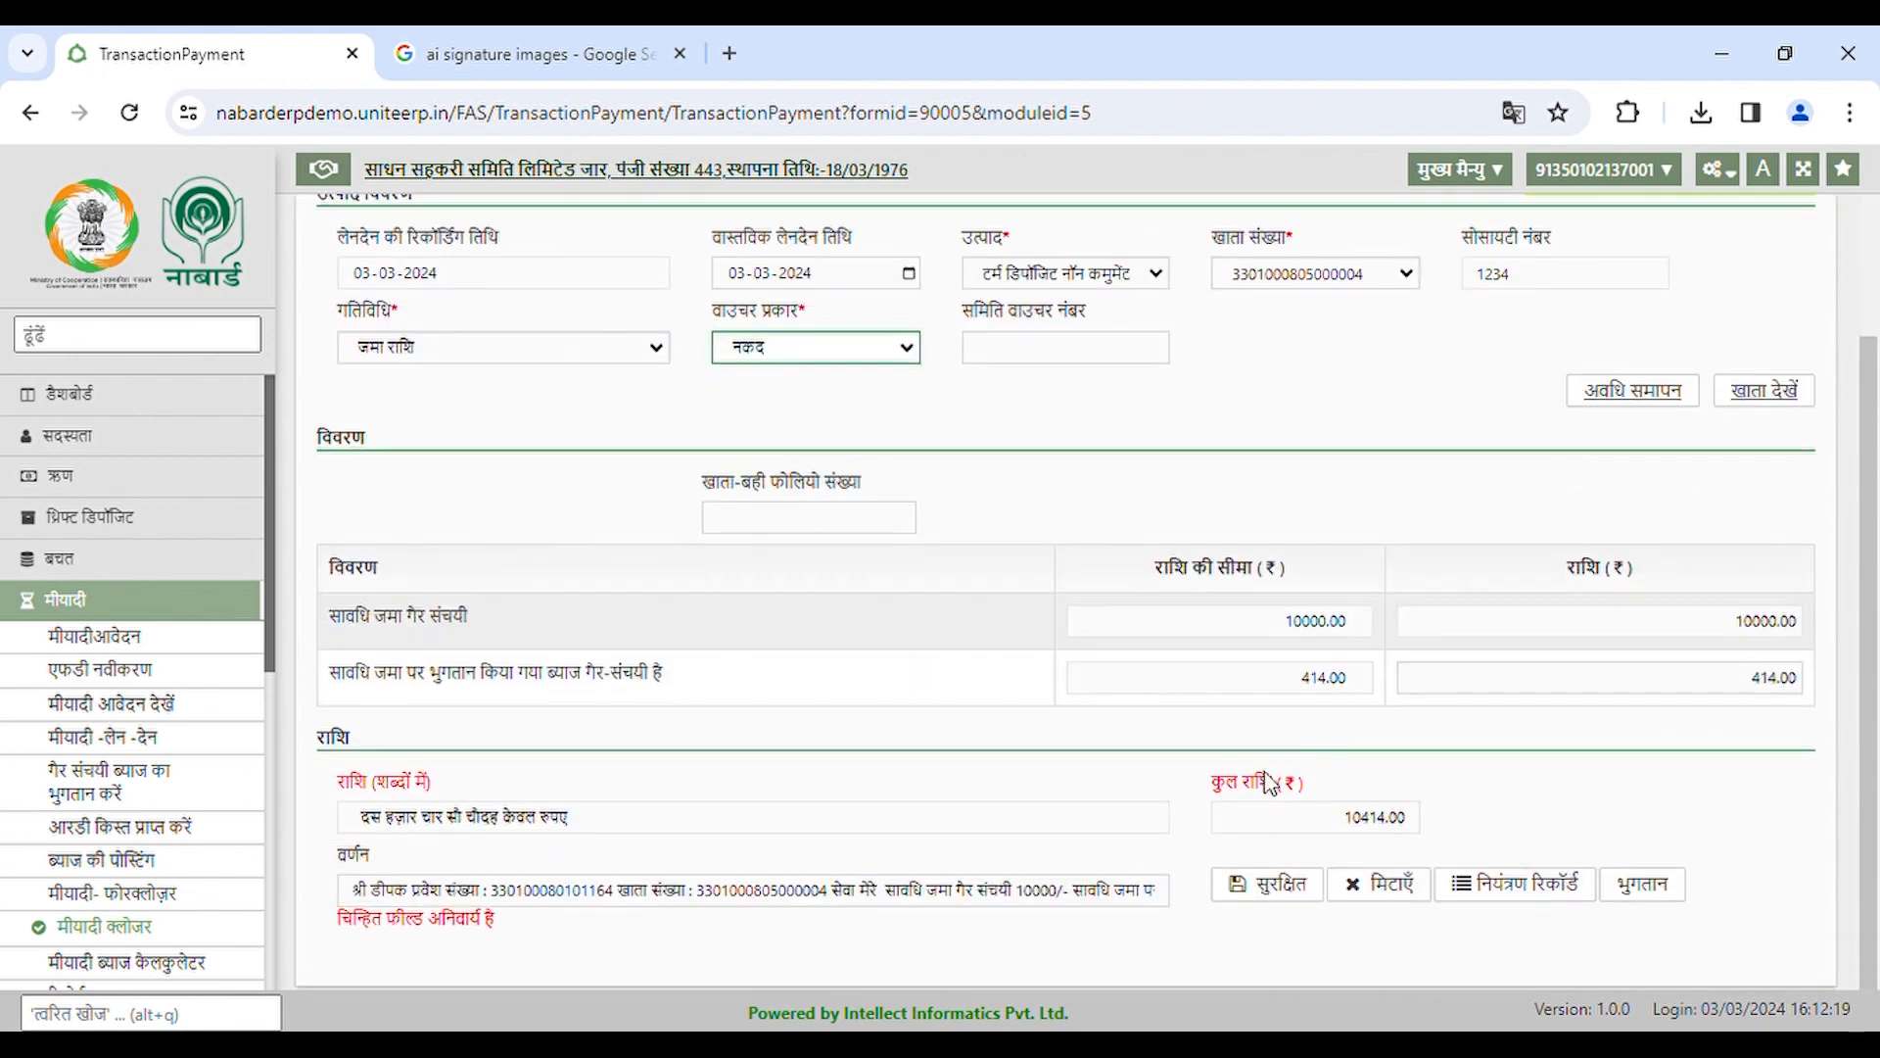
pyautogui.click(1268, 890)
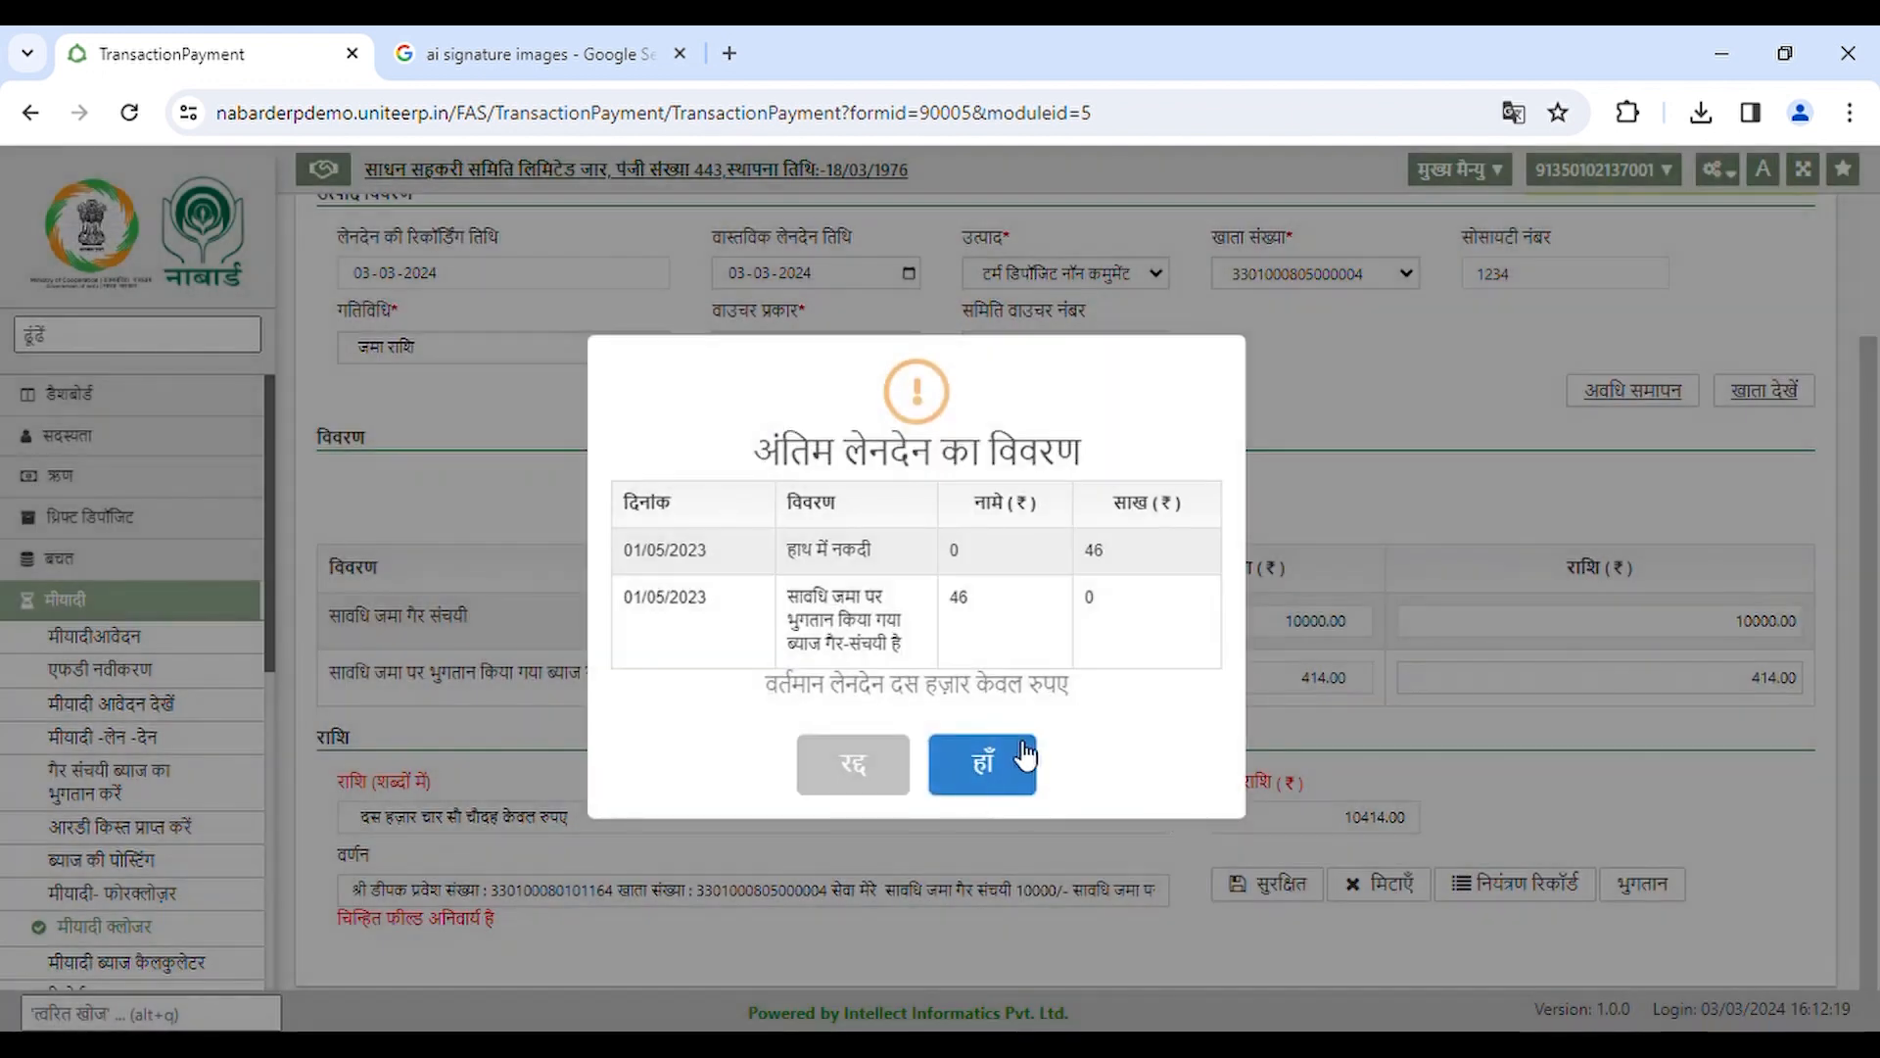
pyautogui.click(1025, 763)
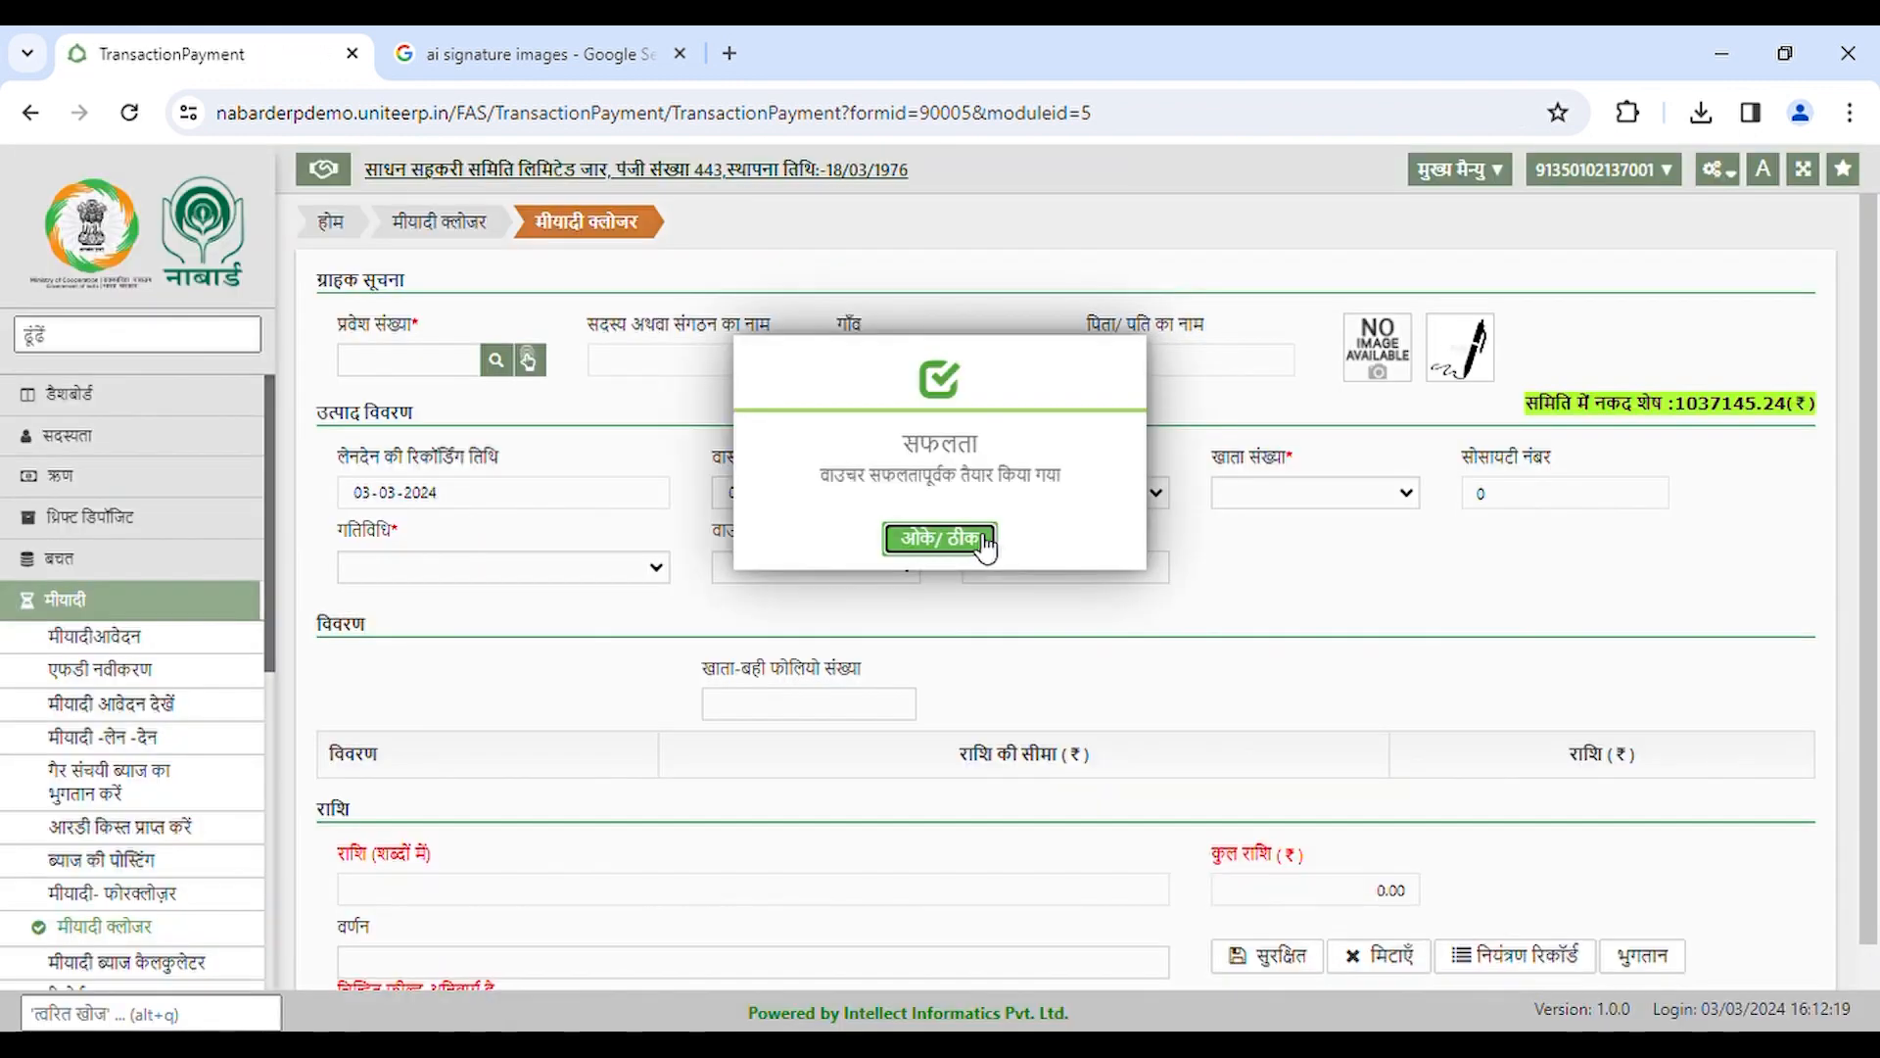
# - Acknowledge the deposit closure payment and close its voucher without printing
pyautogui.click(976, 537)
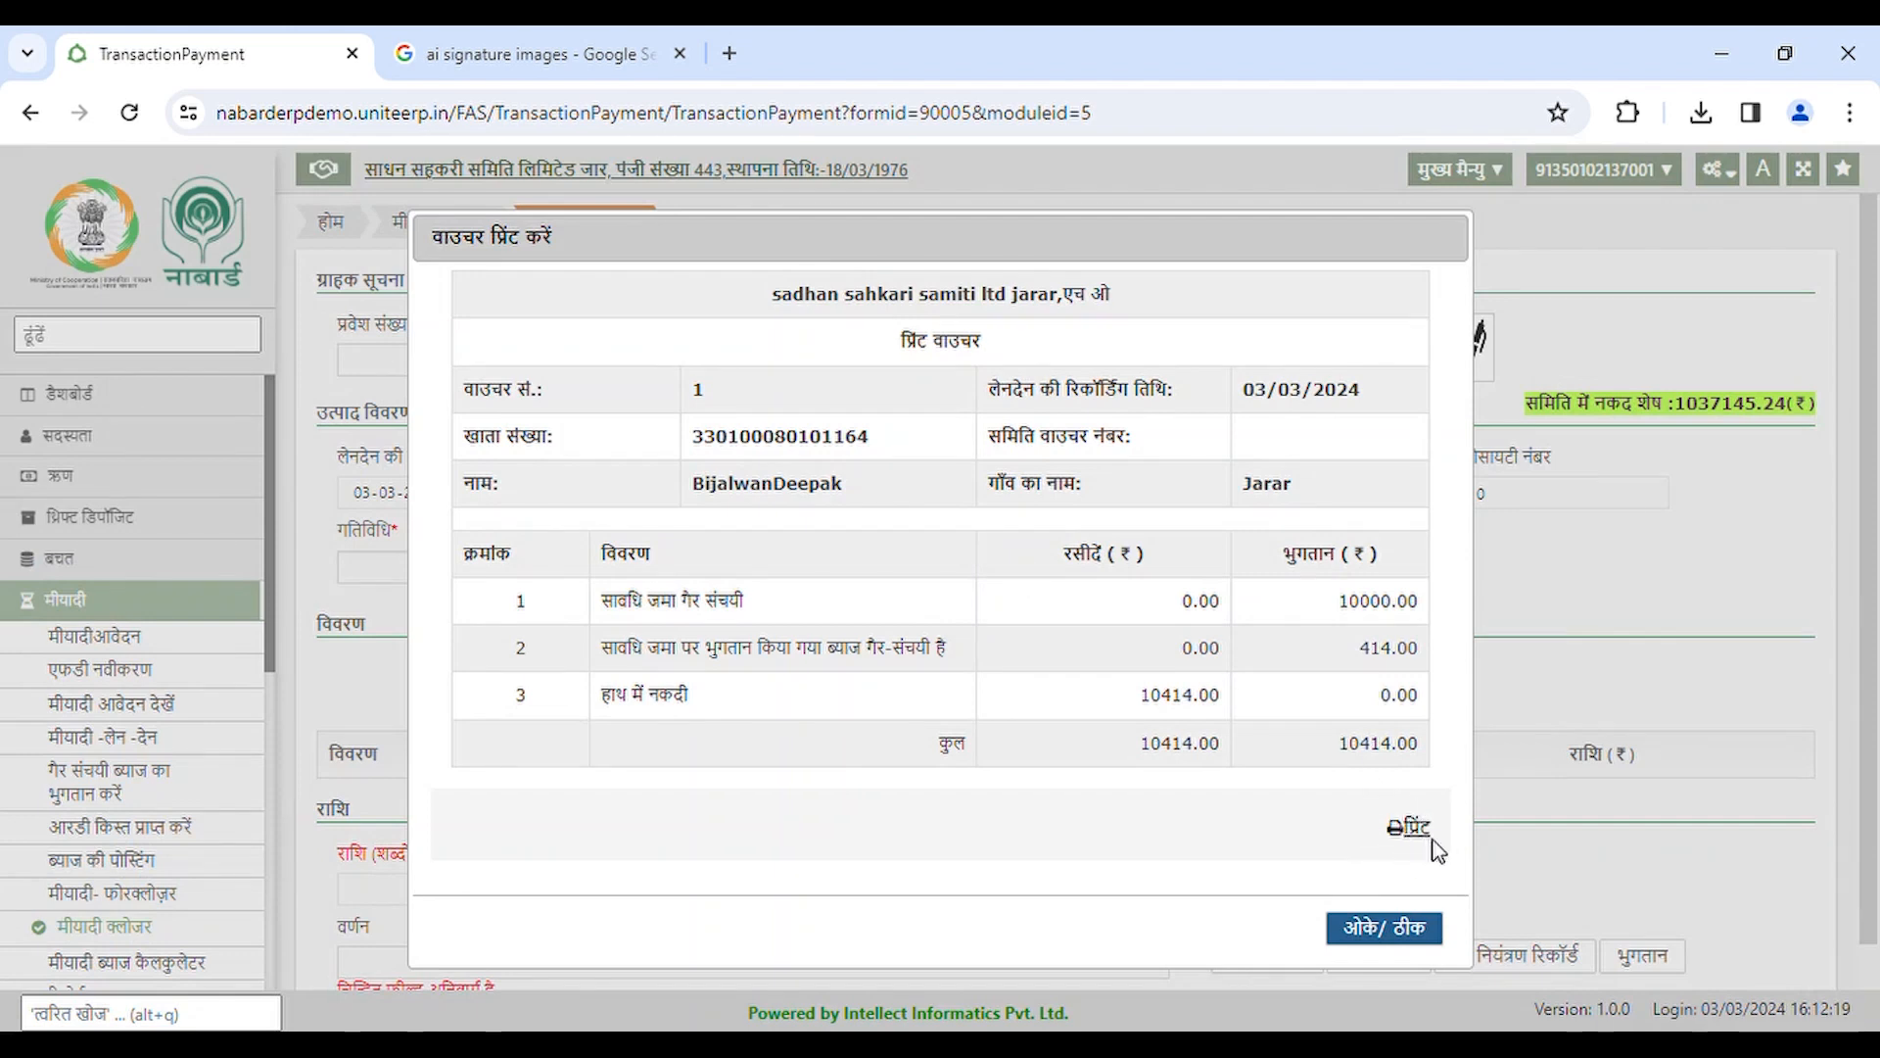
pyautogui.click(1400, 933)
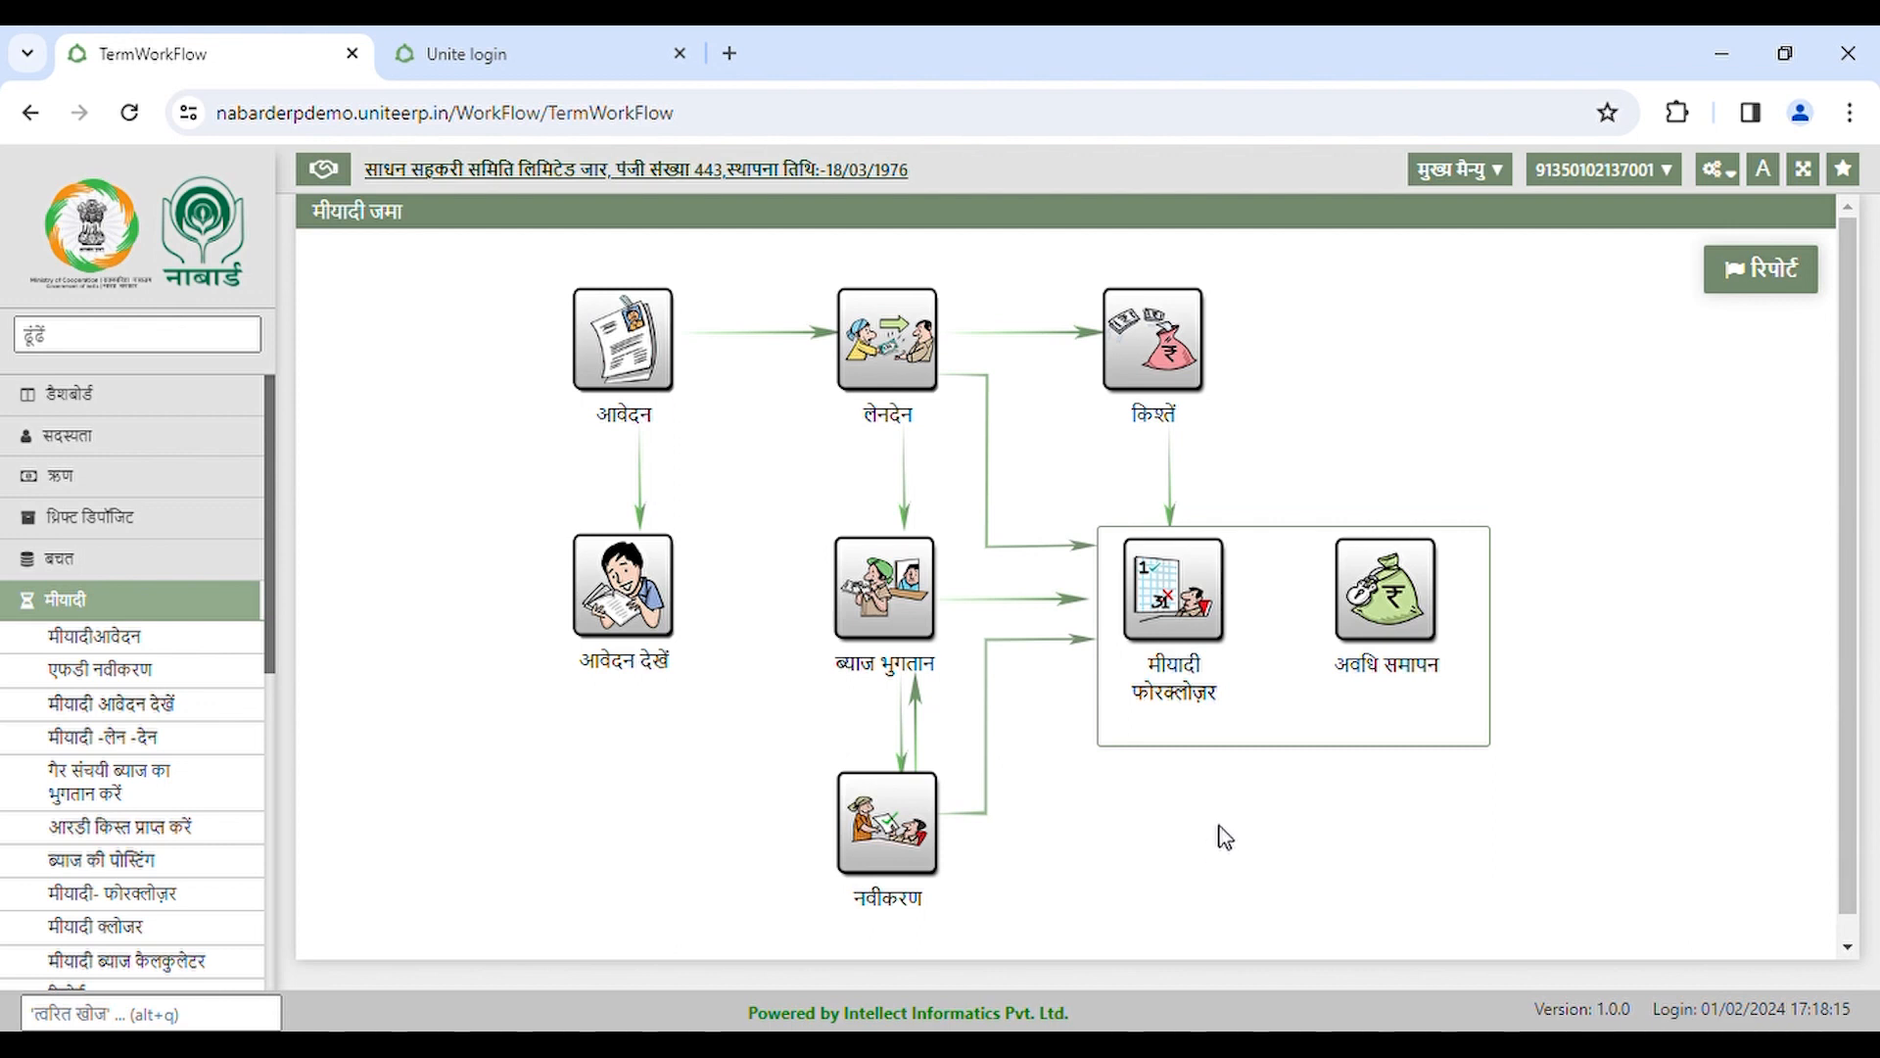
# - Open the term deposit renewal form, load the member by admission number, and select the member's टर्म डिपॉजिट नॉन कमुमेंट deposit account
pyautogui.click(902, 829)
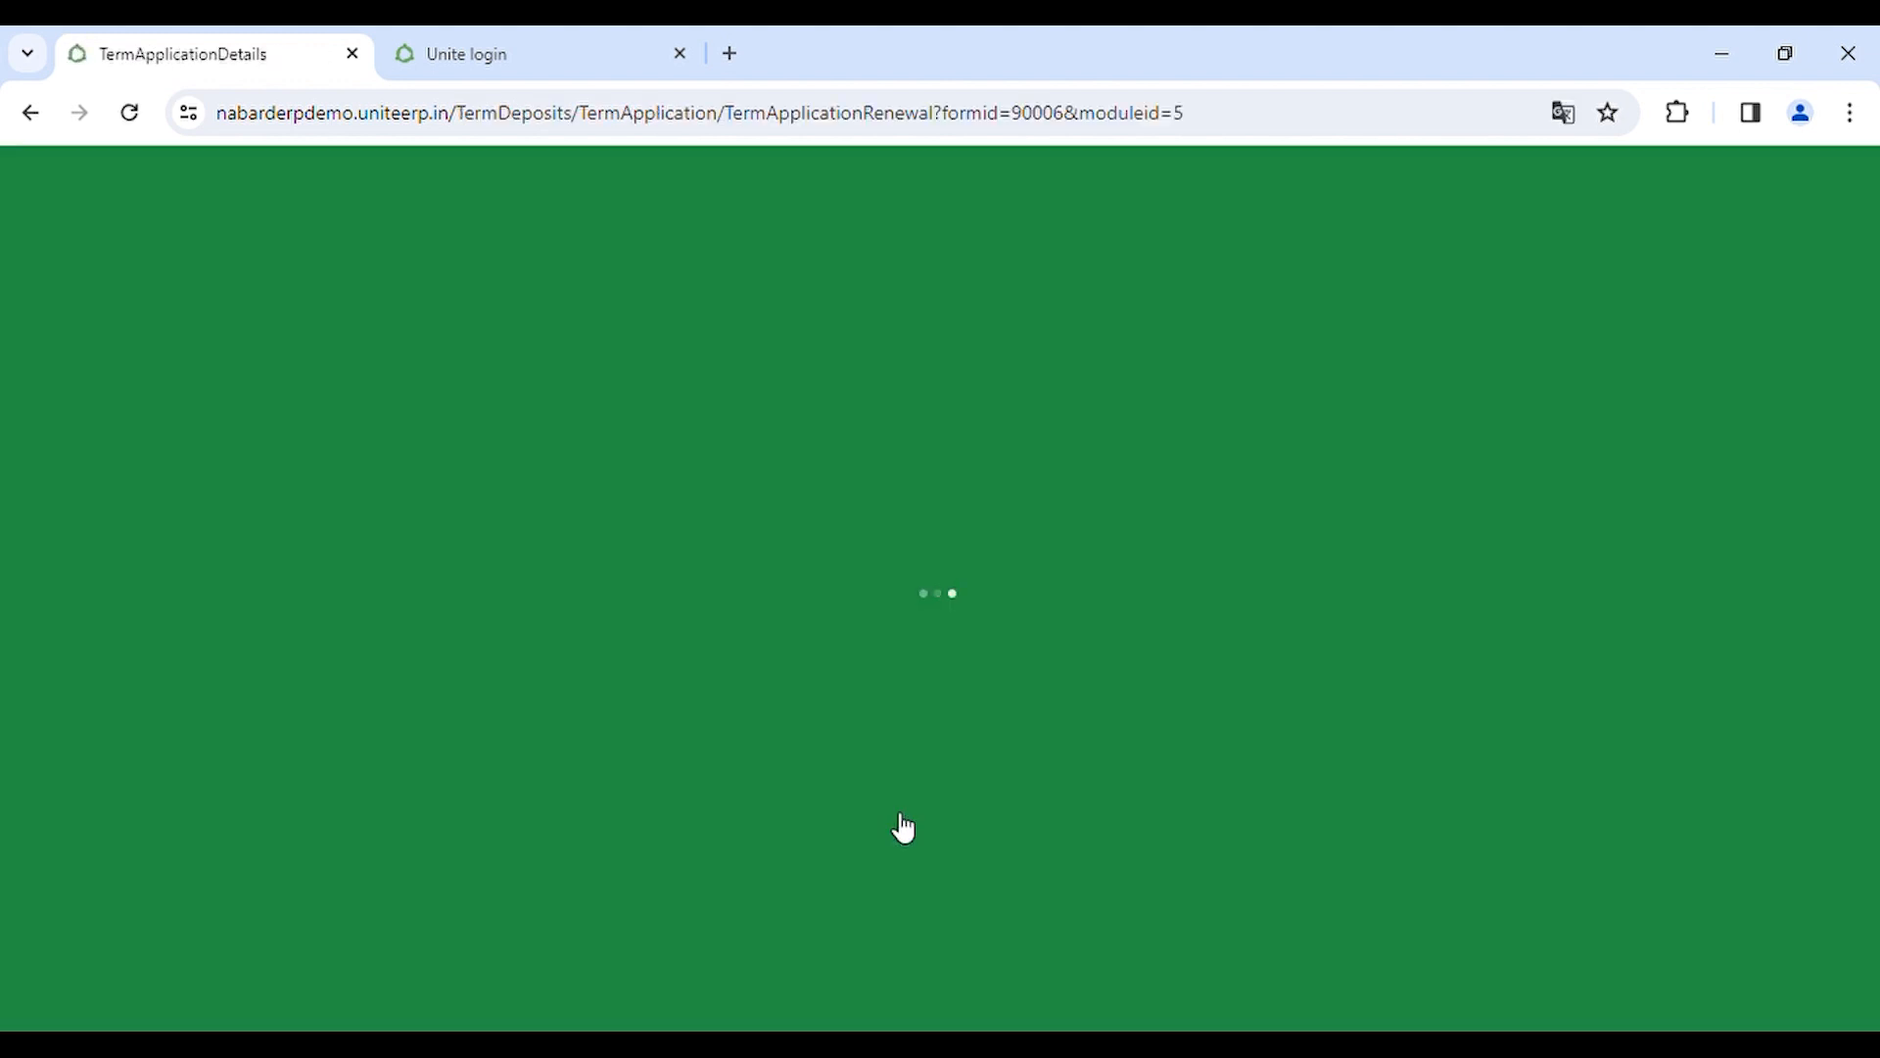
pyautogui.write('0101165')
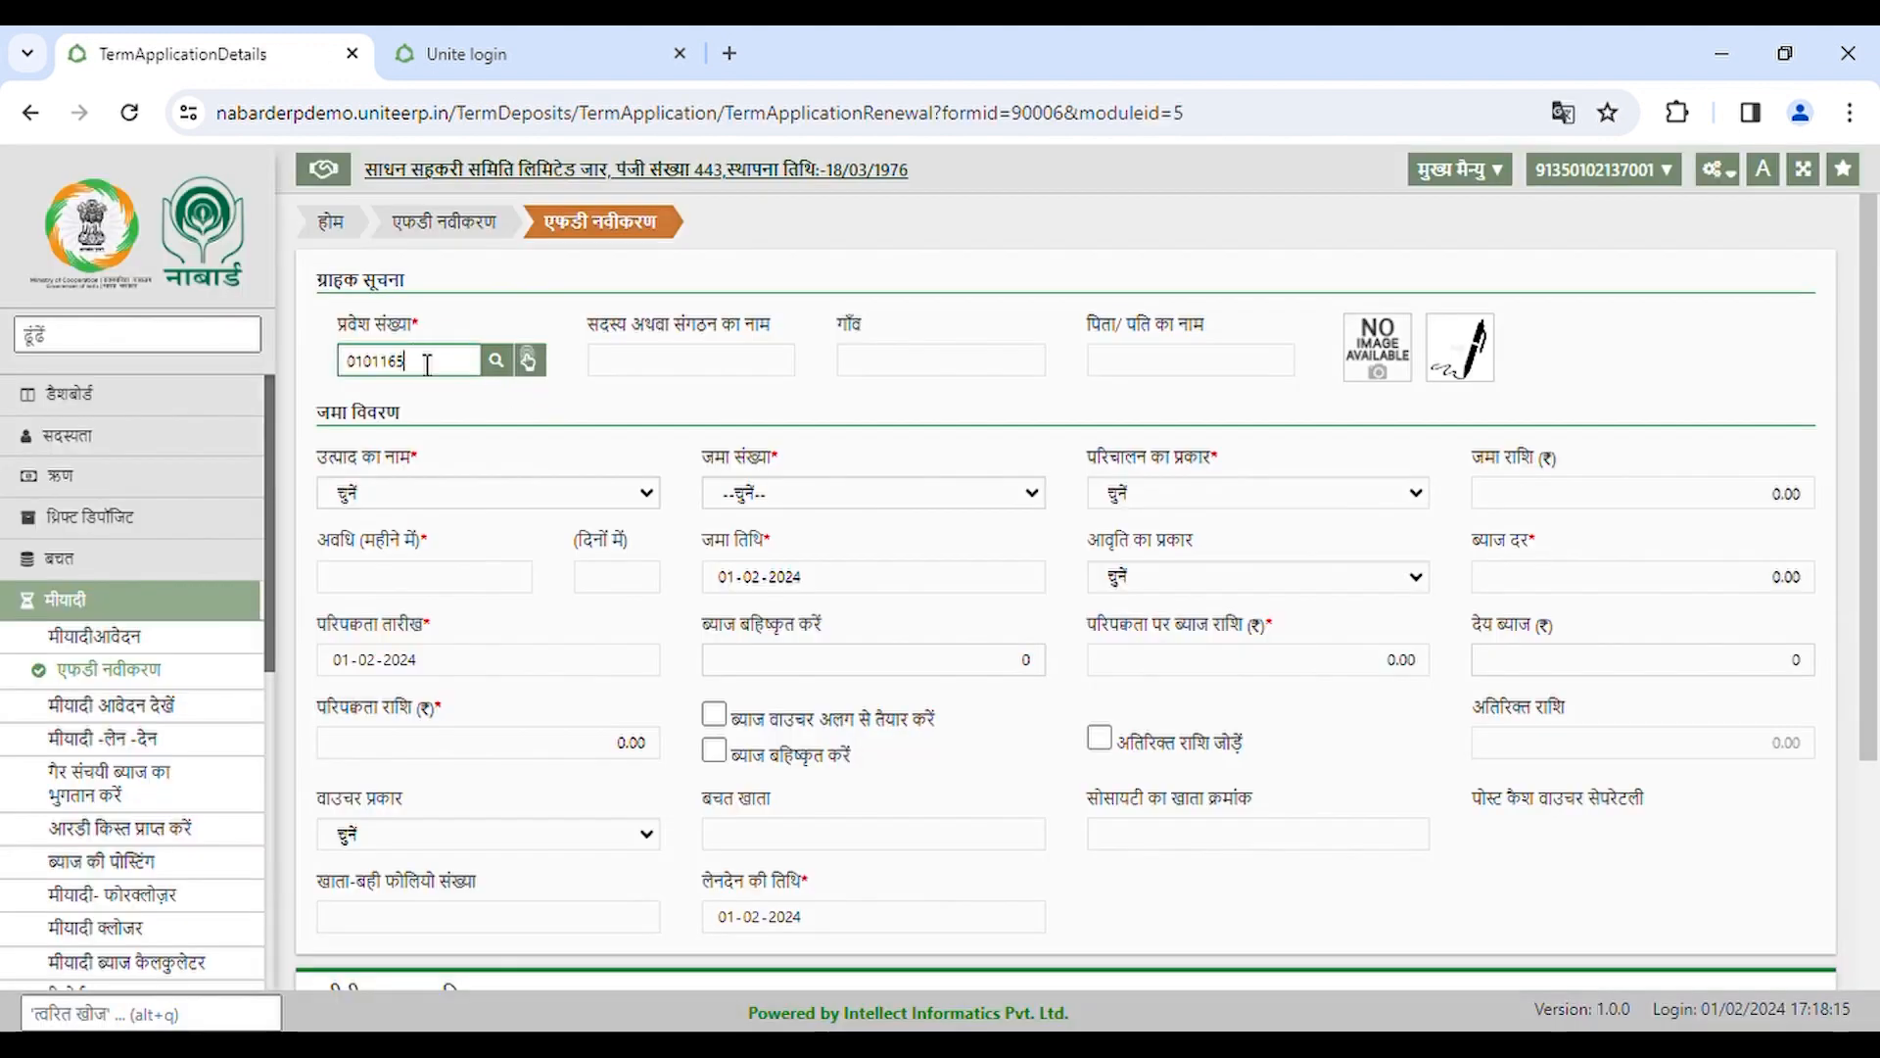
pyautogui.click(538, 416)
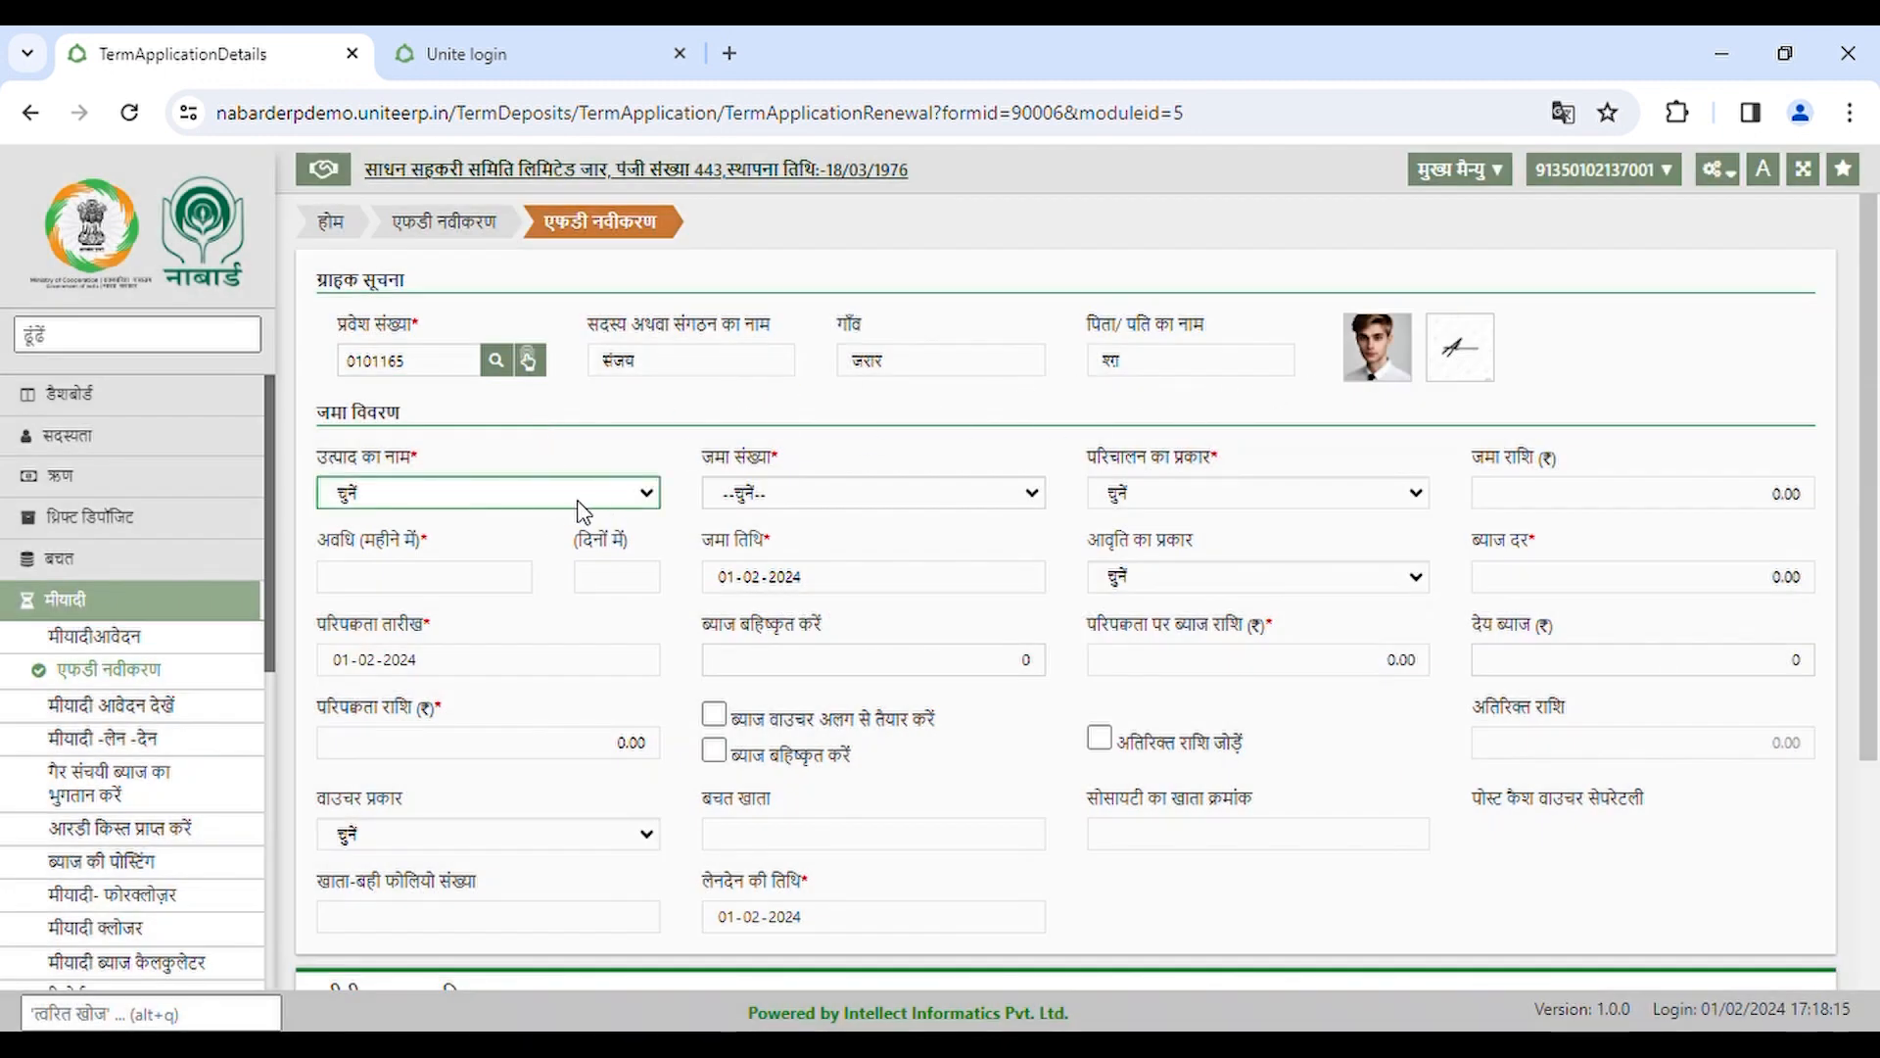
pyautogui.click(534, 528)
pyautogui.click(879, 498)
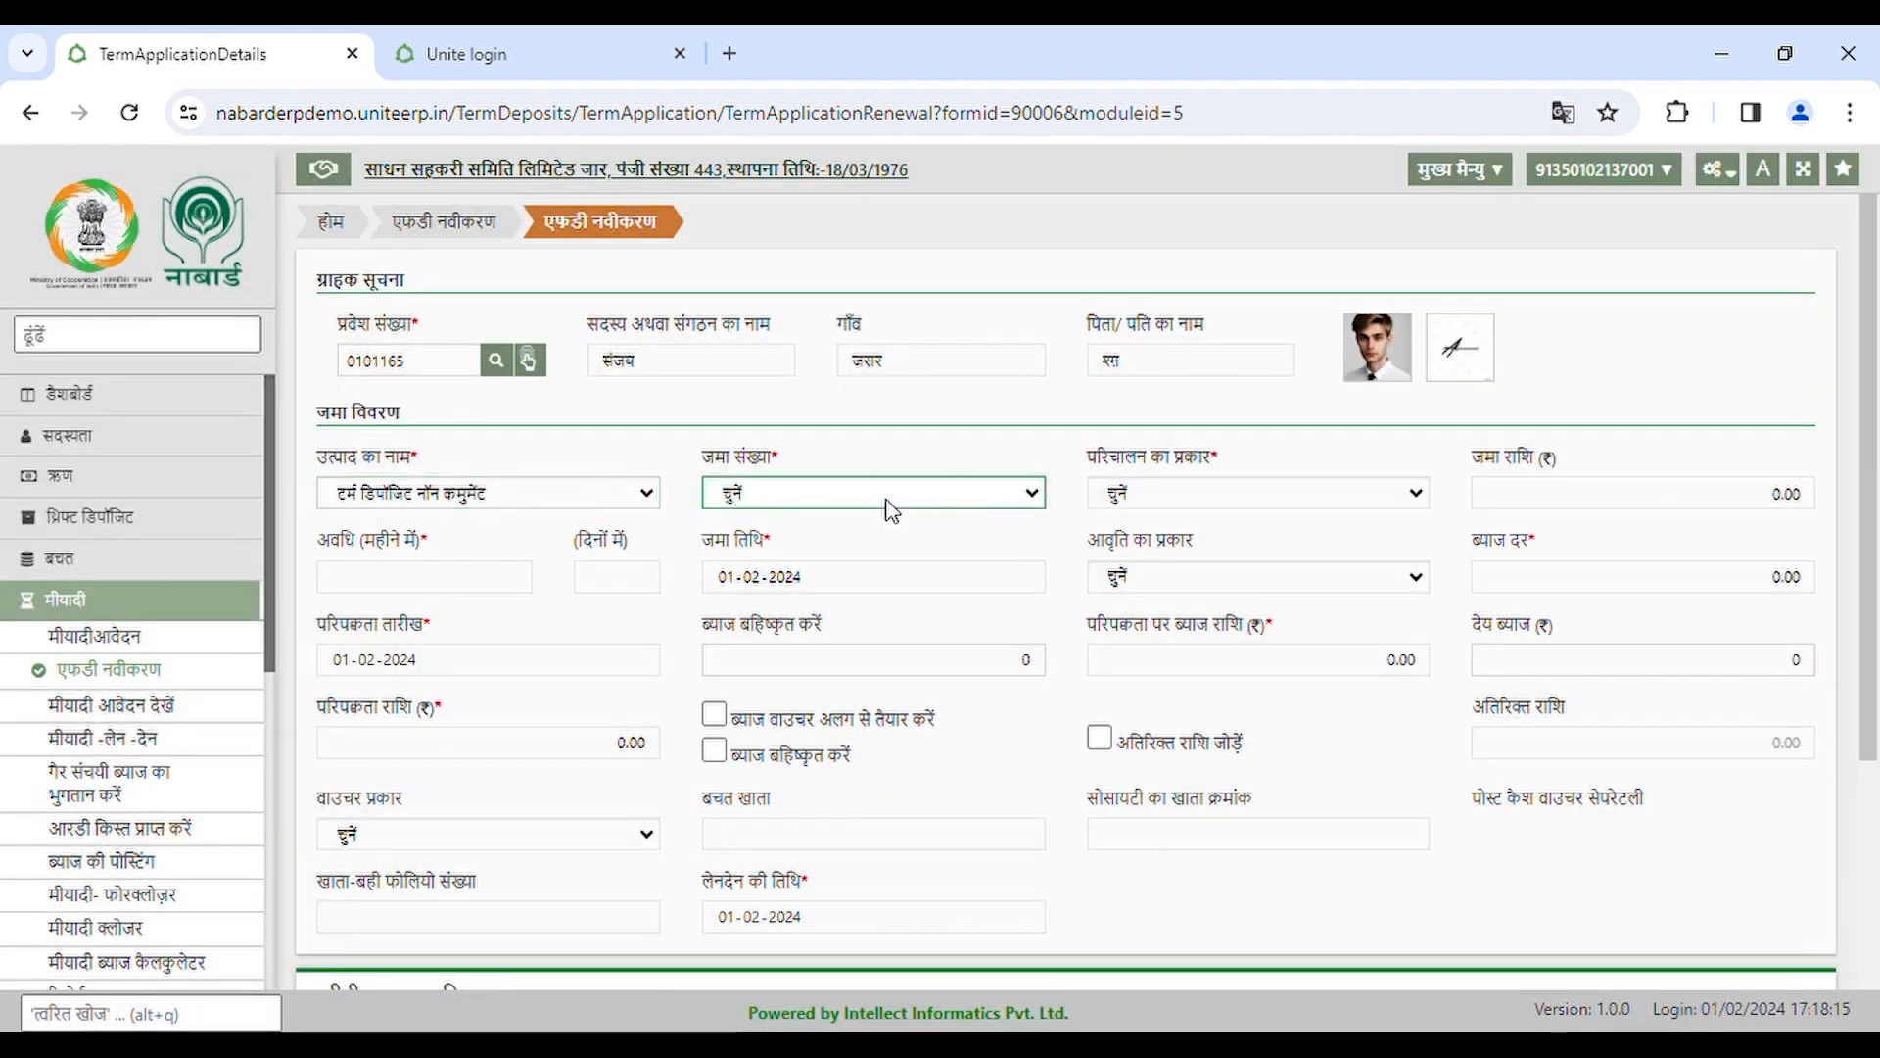
pyautogui.click(852, 549)
# - In the renewal details, set the term to 12 months, the new deposit number to 456 and the yearly interest rate to 5.50%
pyautogui.scroll(-1, 1162, 529)
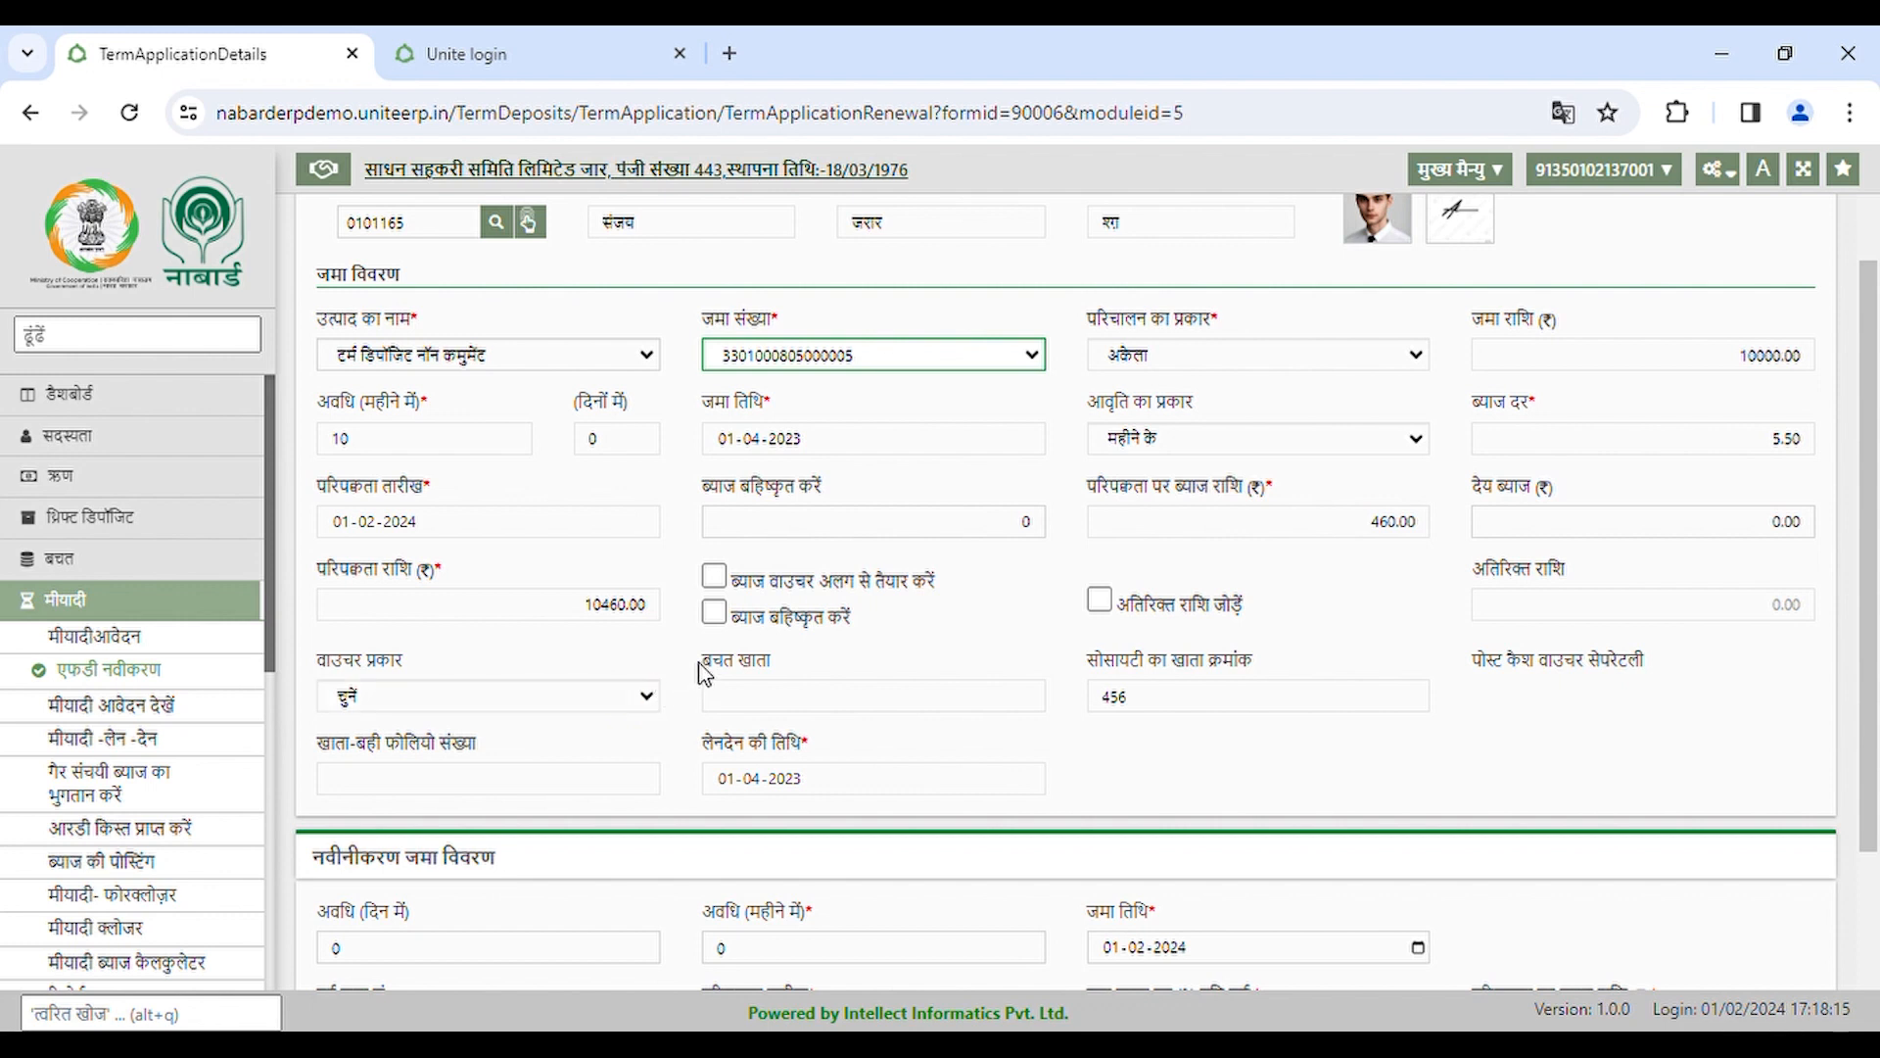
pyautogui.scroll(-1, 705, 672)
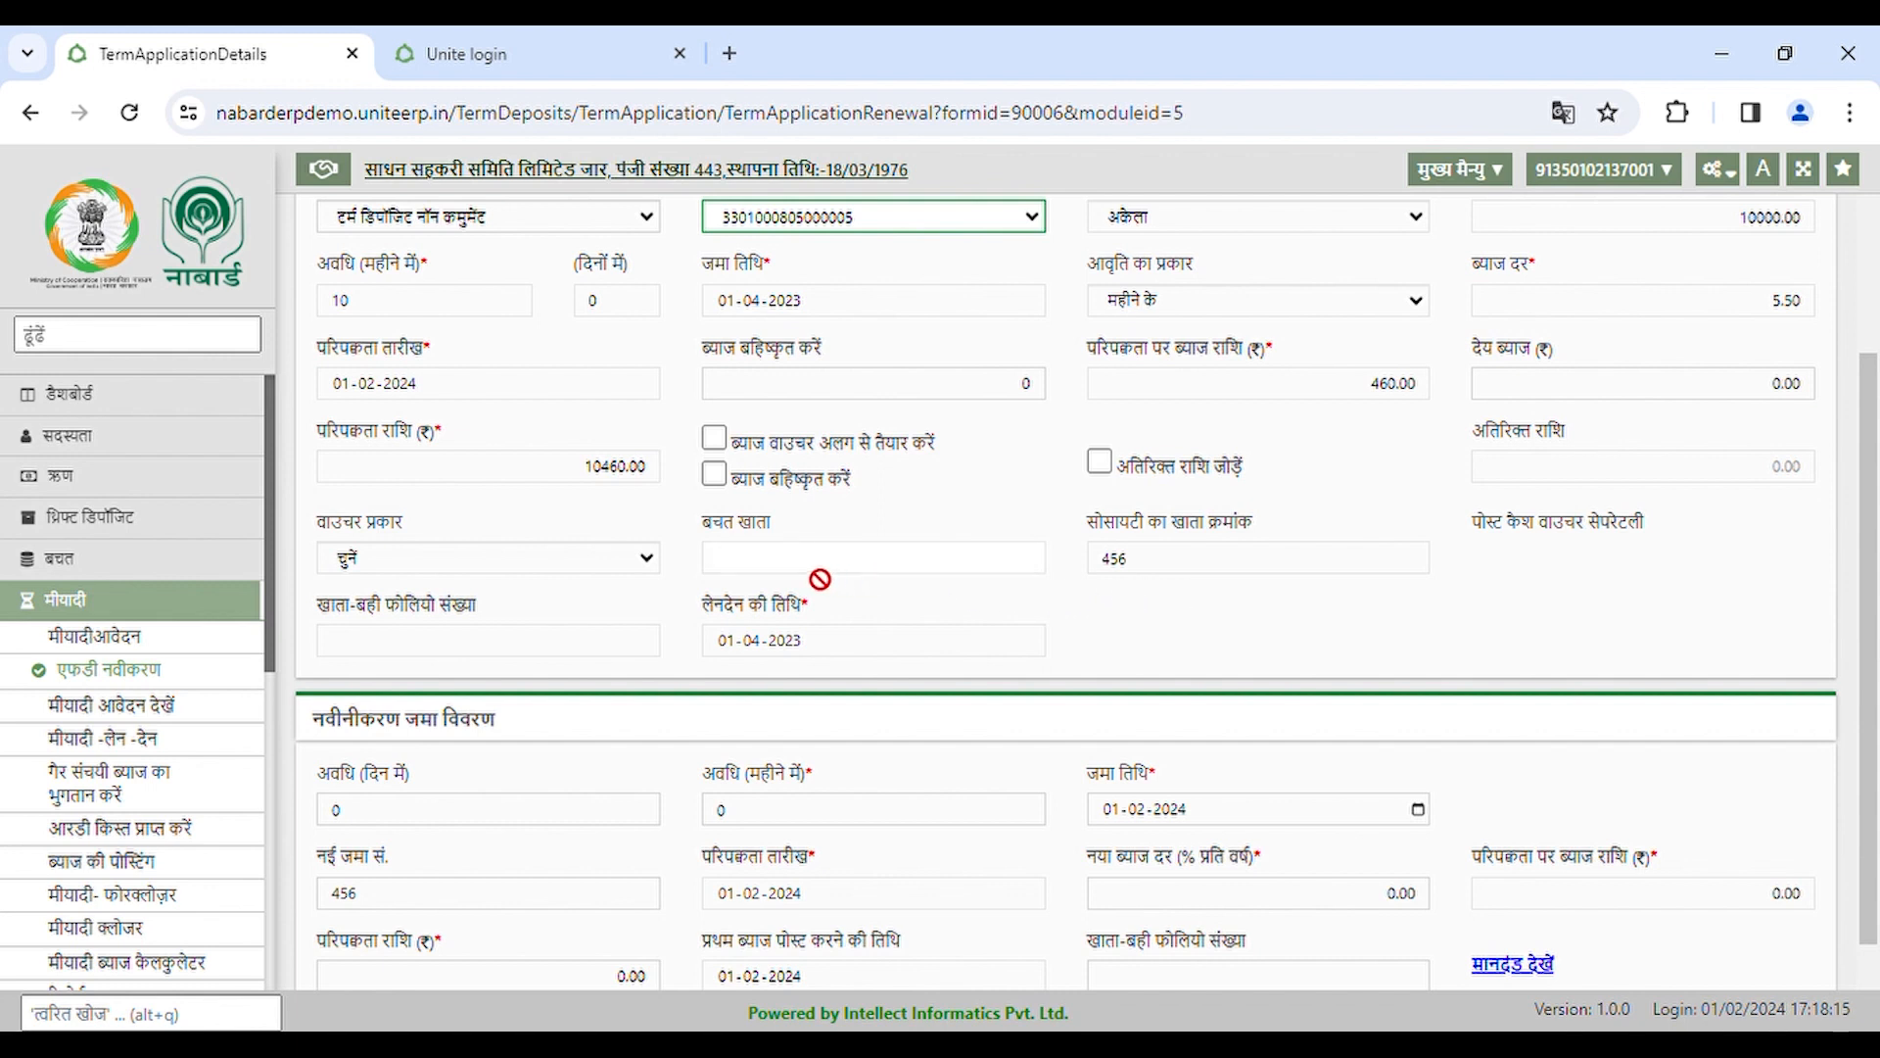
pyautogui.scroll(2, 820, 578)
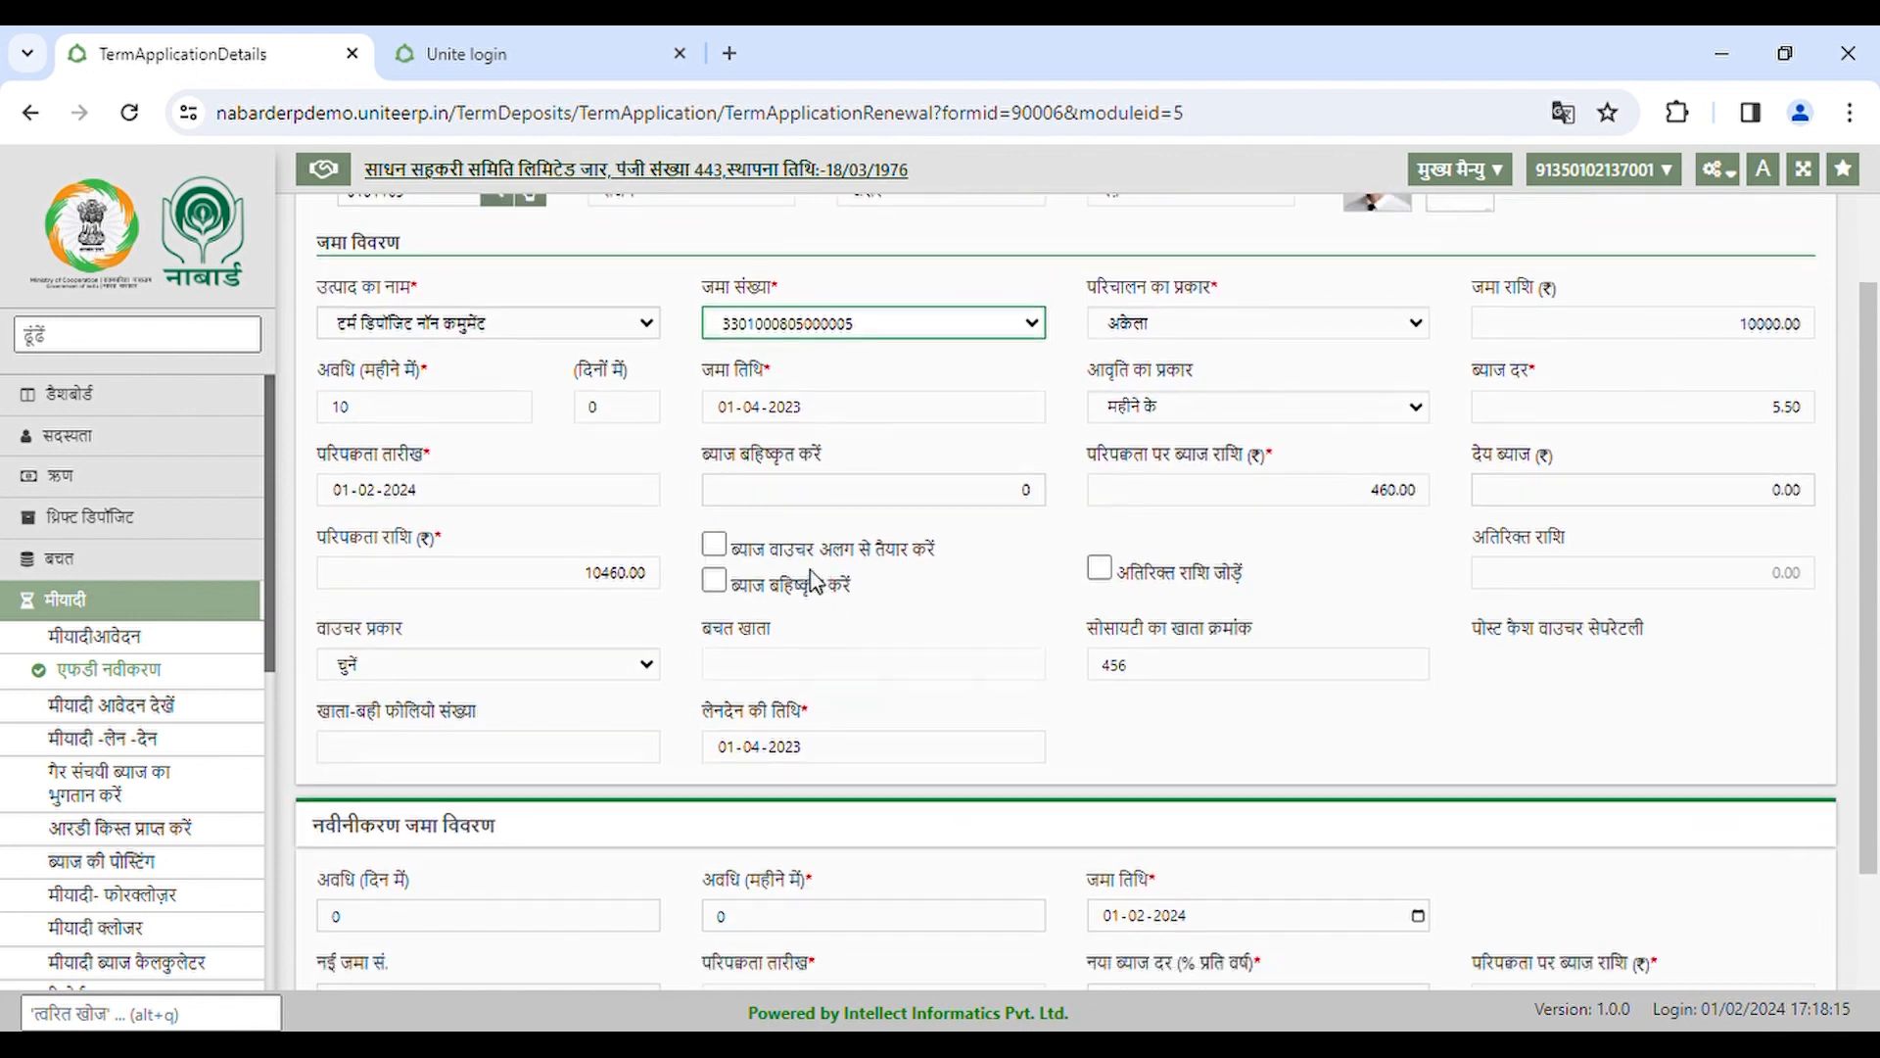
pyautogui.scroll(-3, 819, 579)
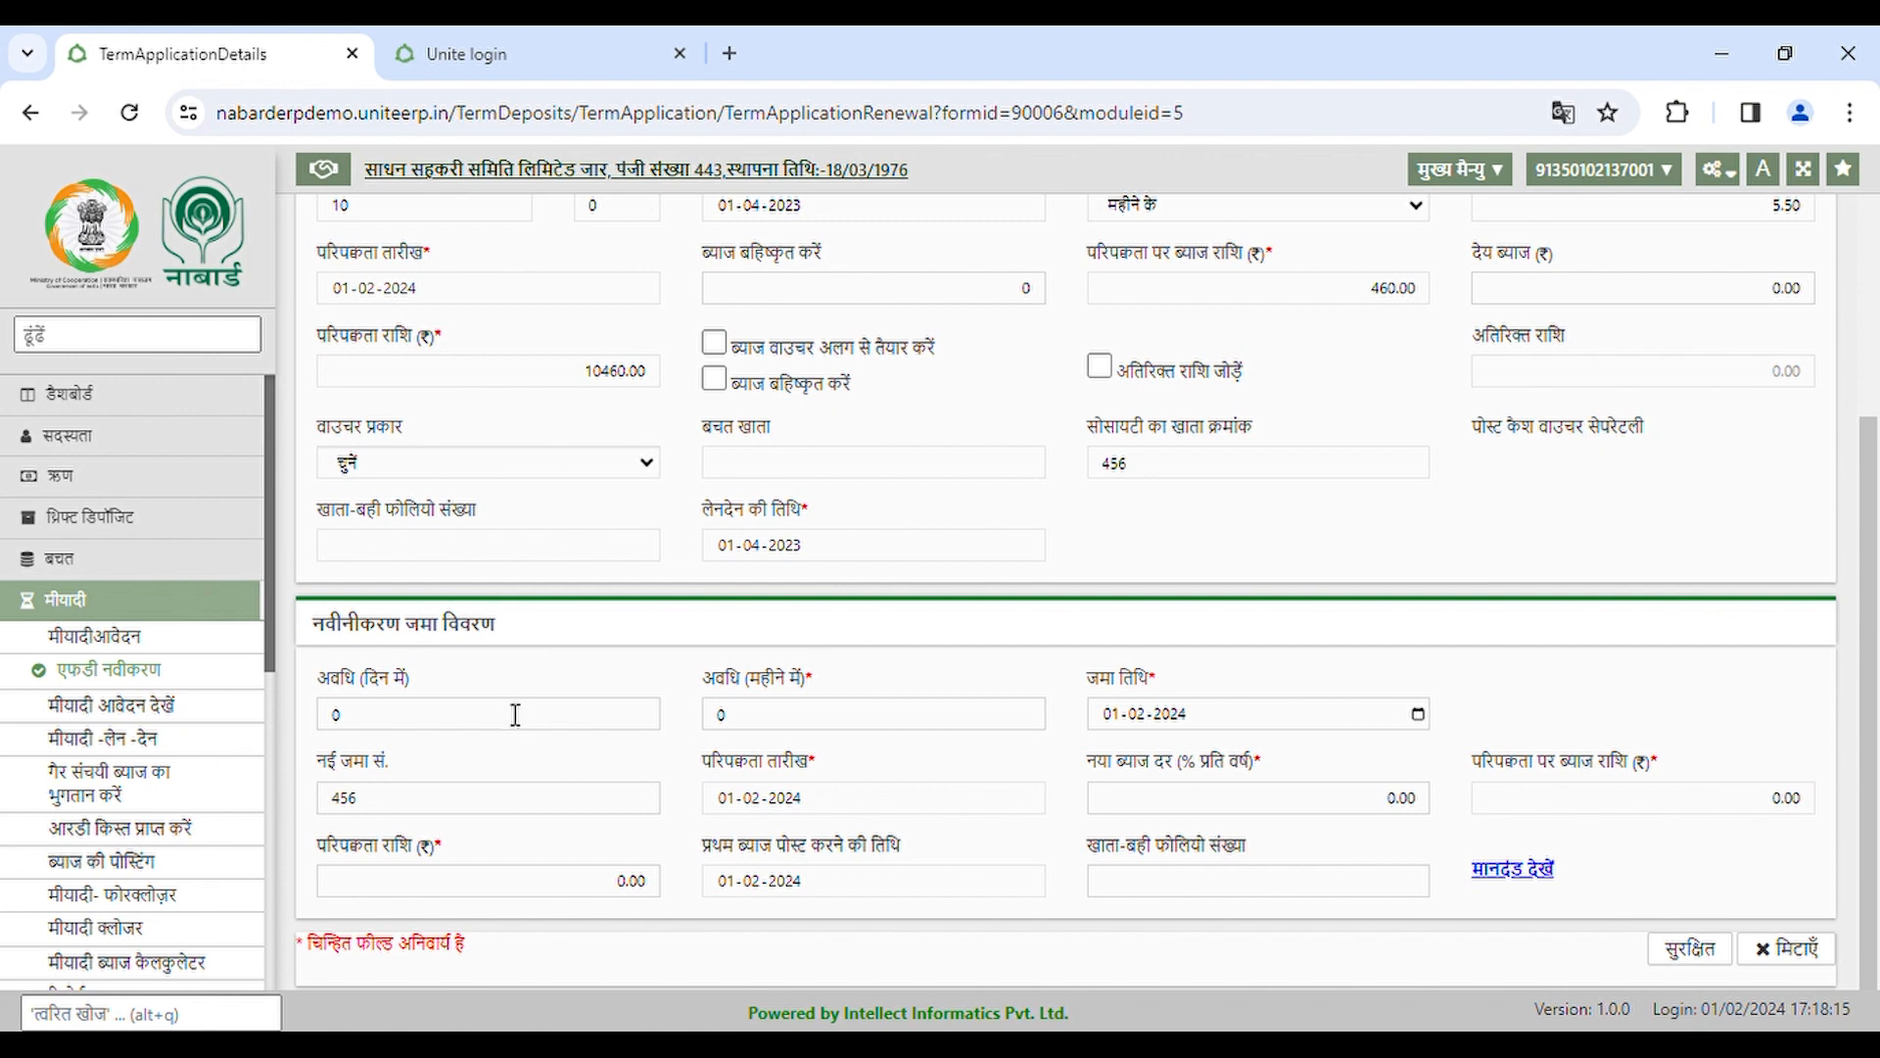
pyautogui.click(762, 725)
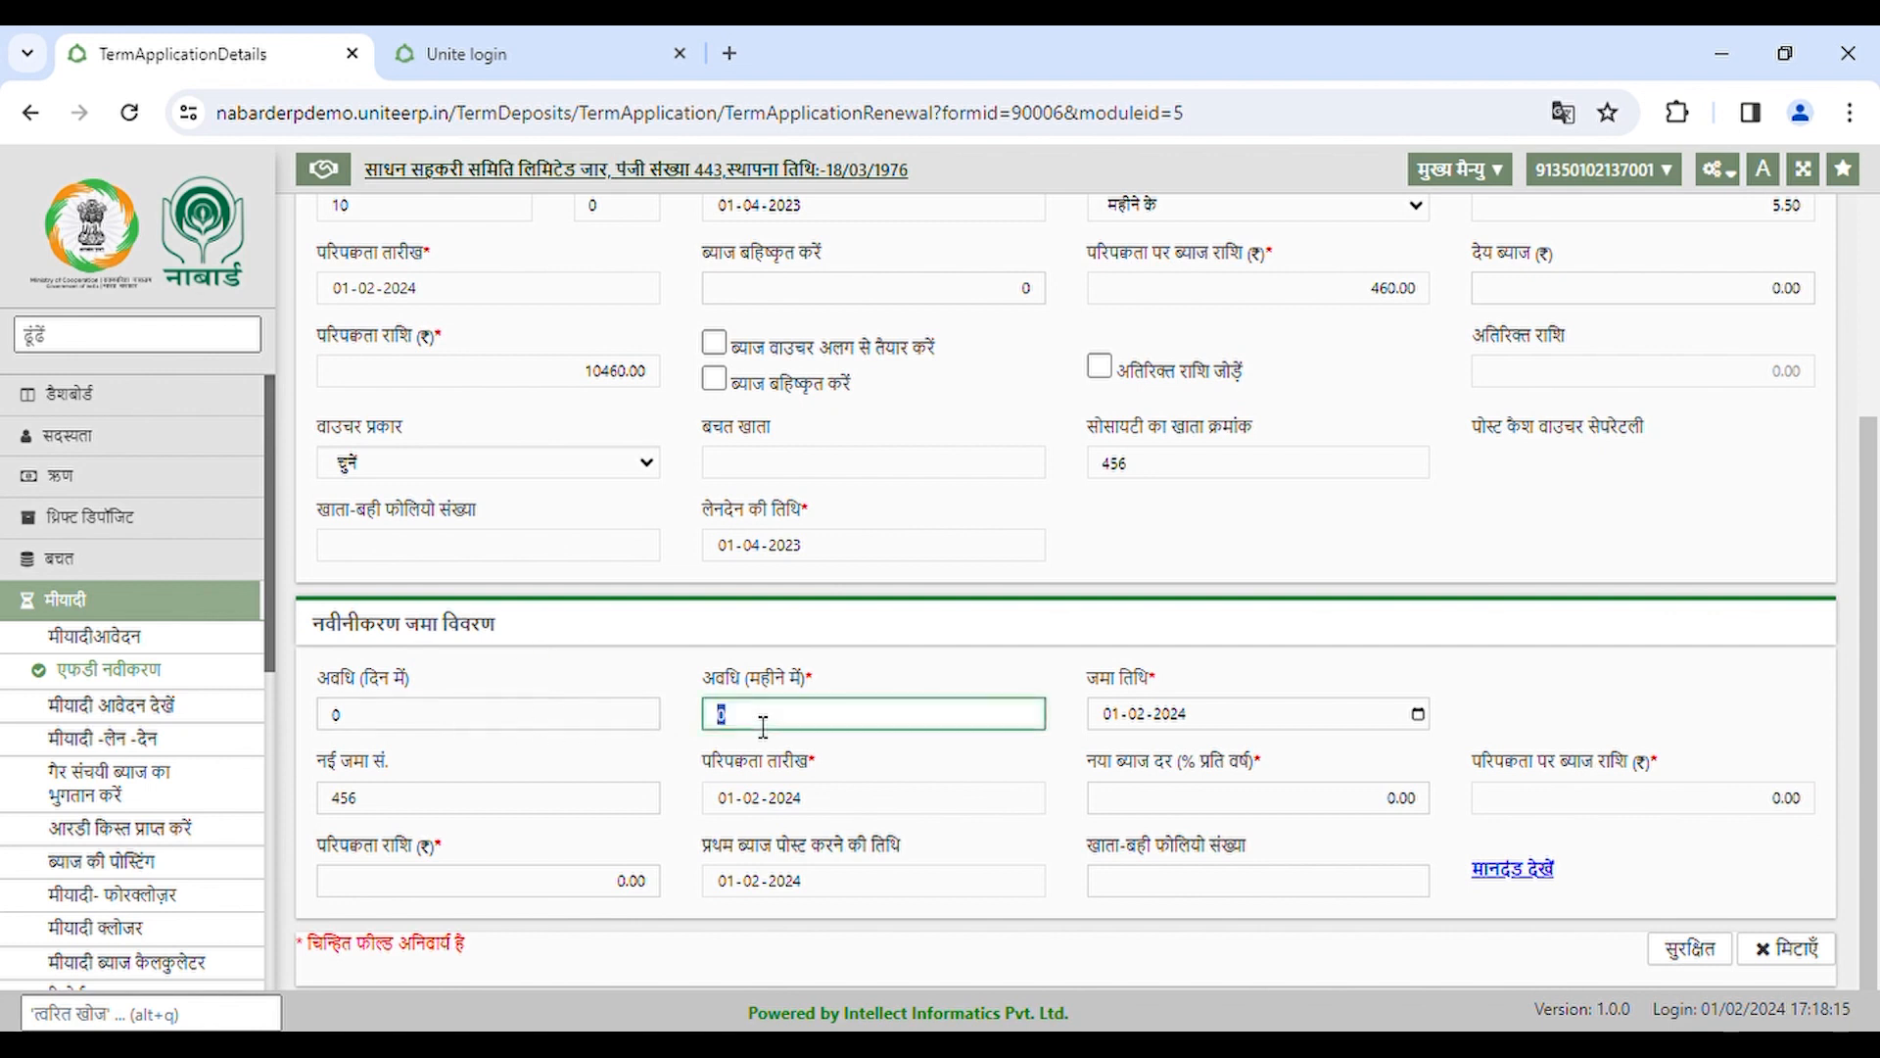
pyautogui.write('12')
pyautogui.press('Tab')
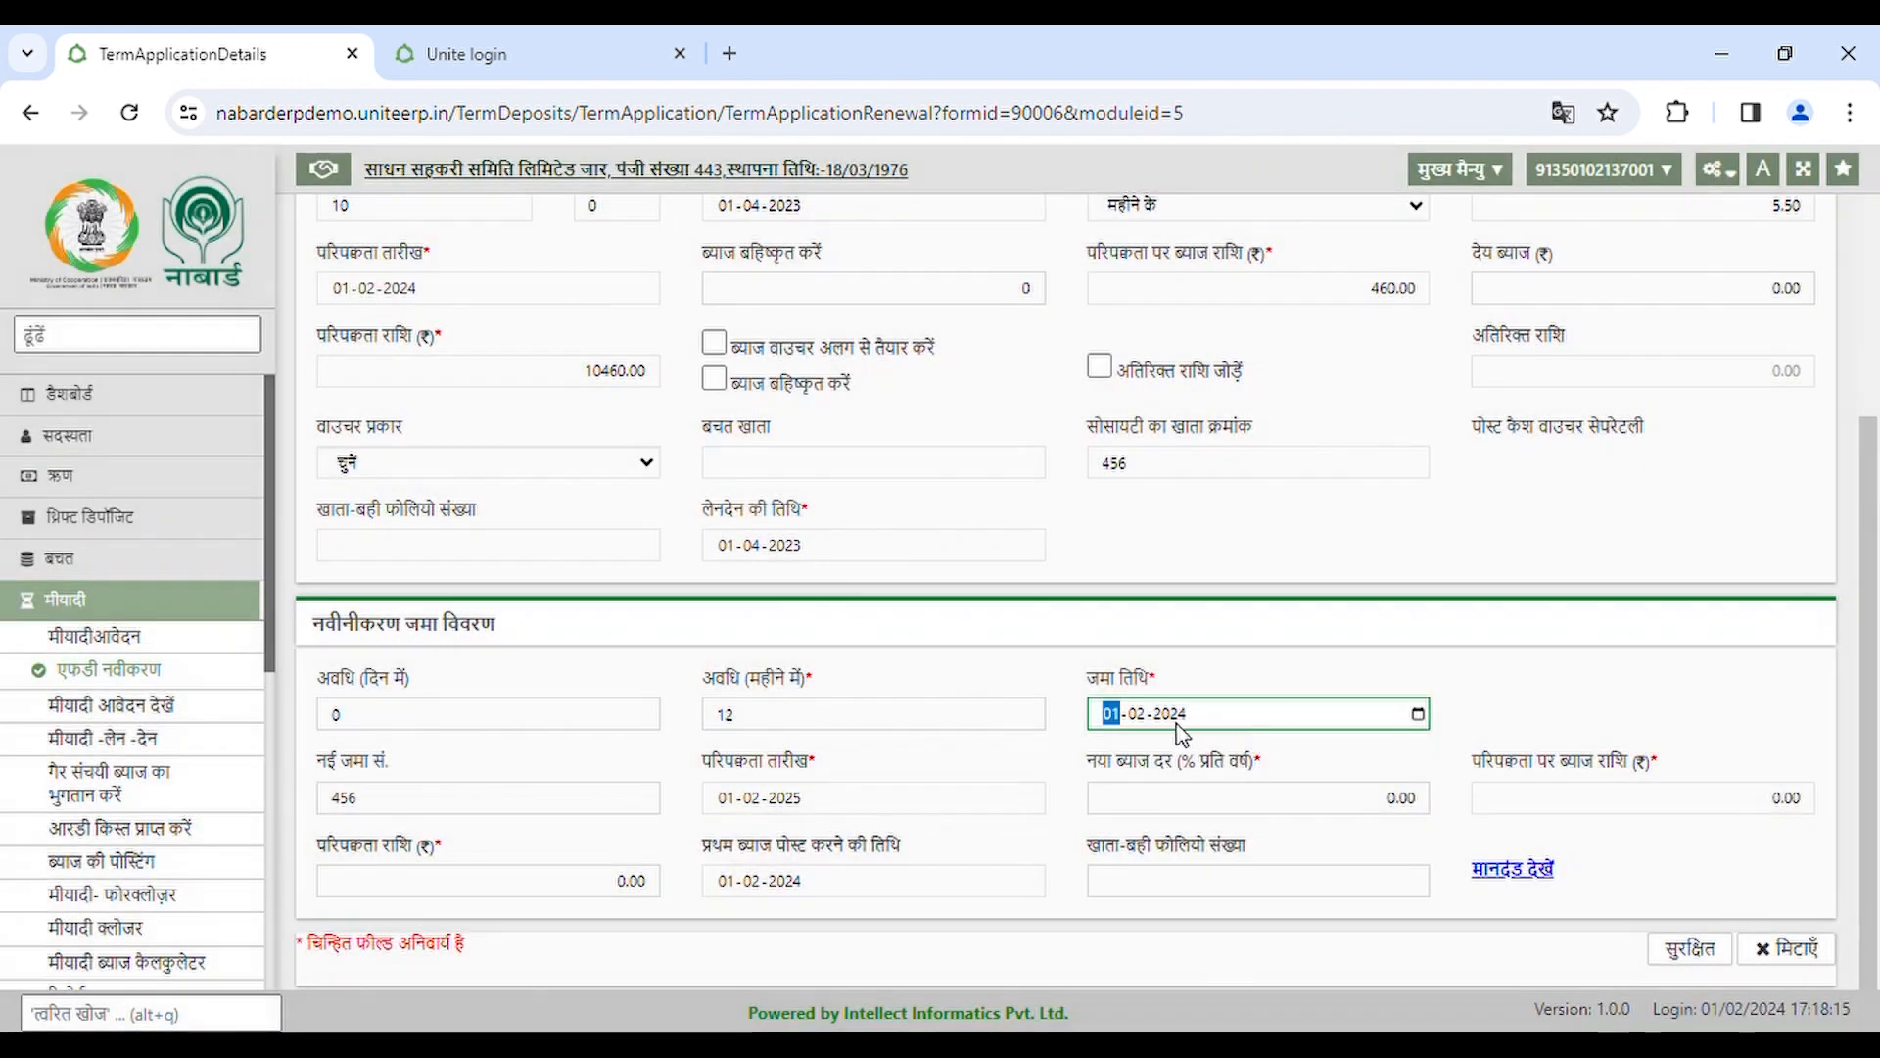
pyautogui.click(401, 805)
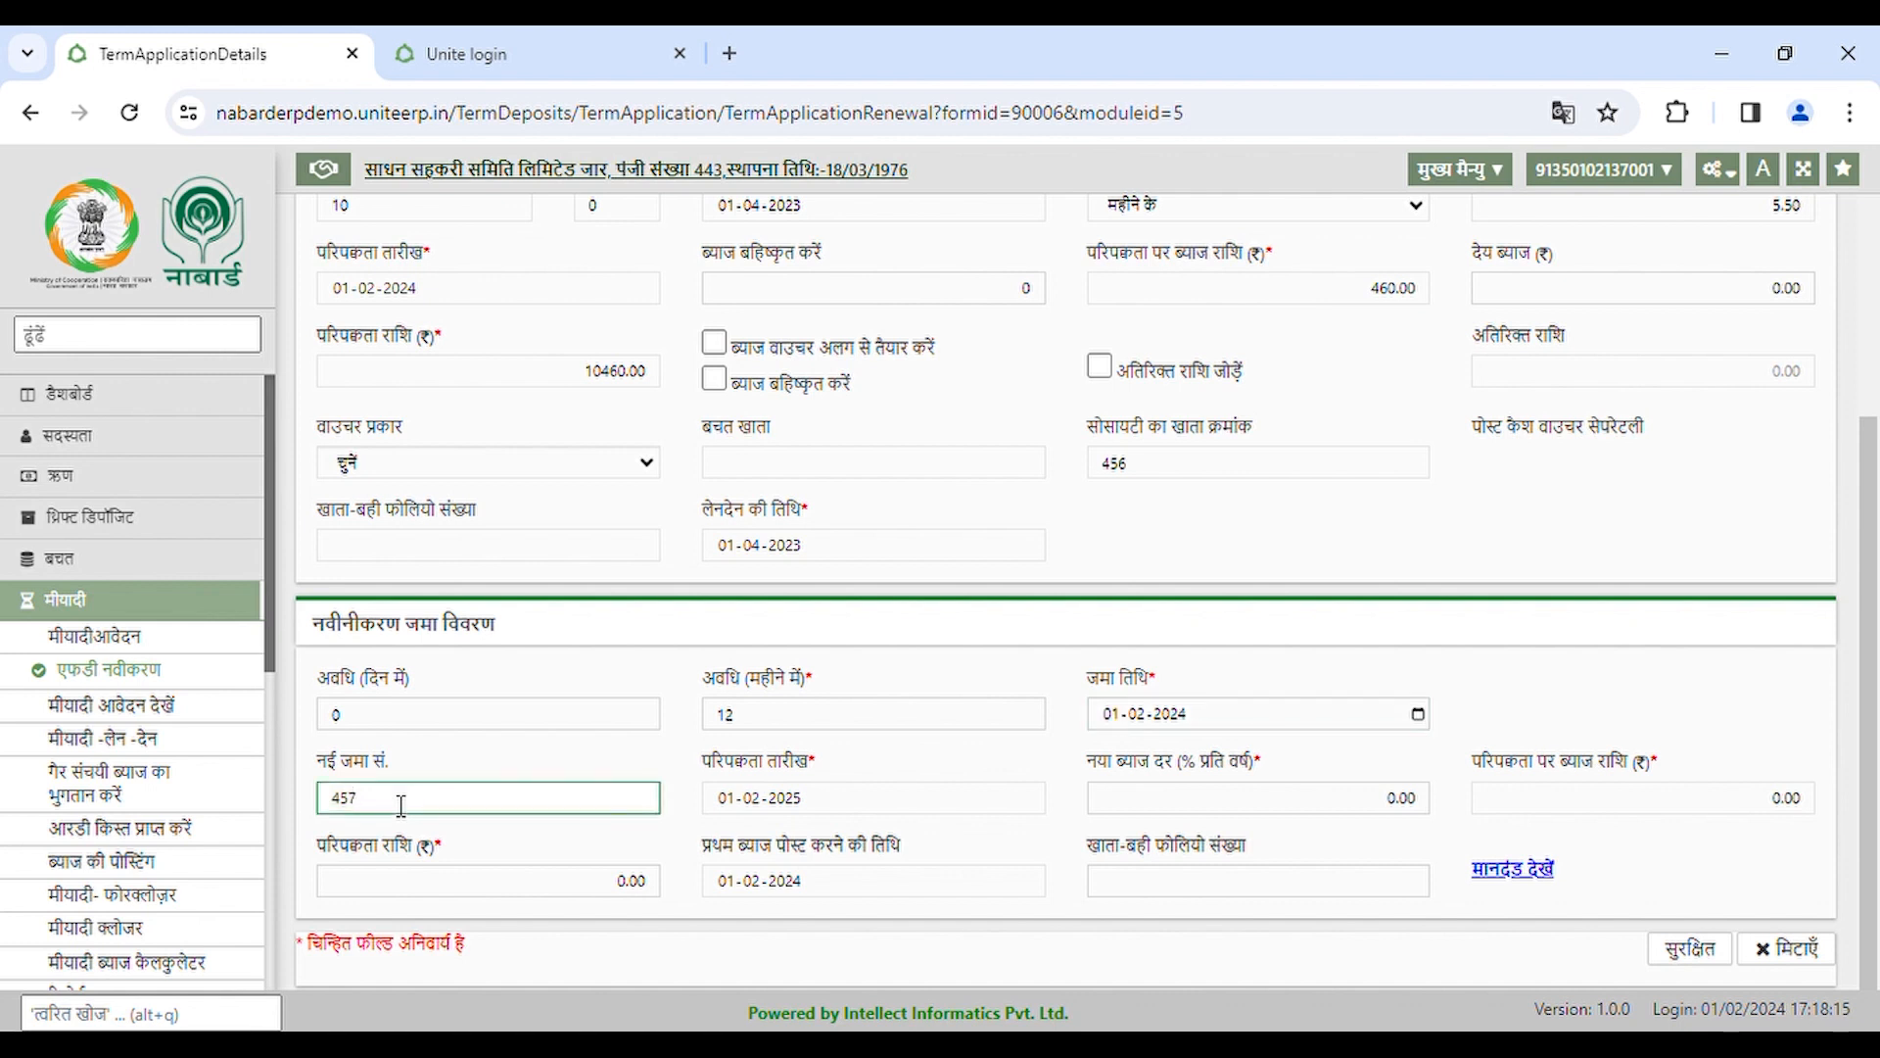
pyautogui.press('Tab')
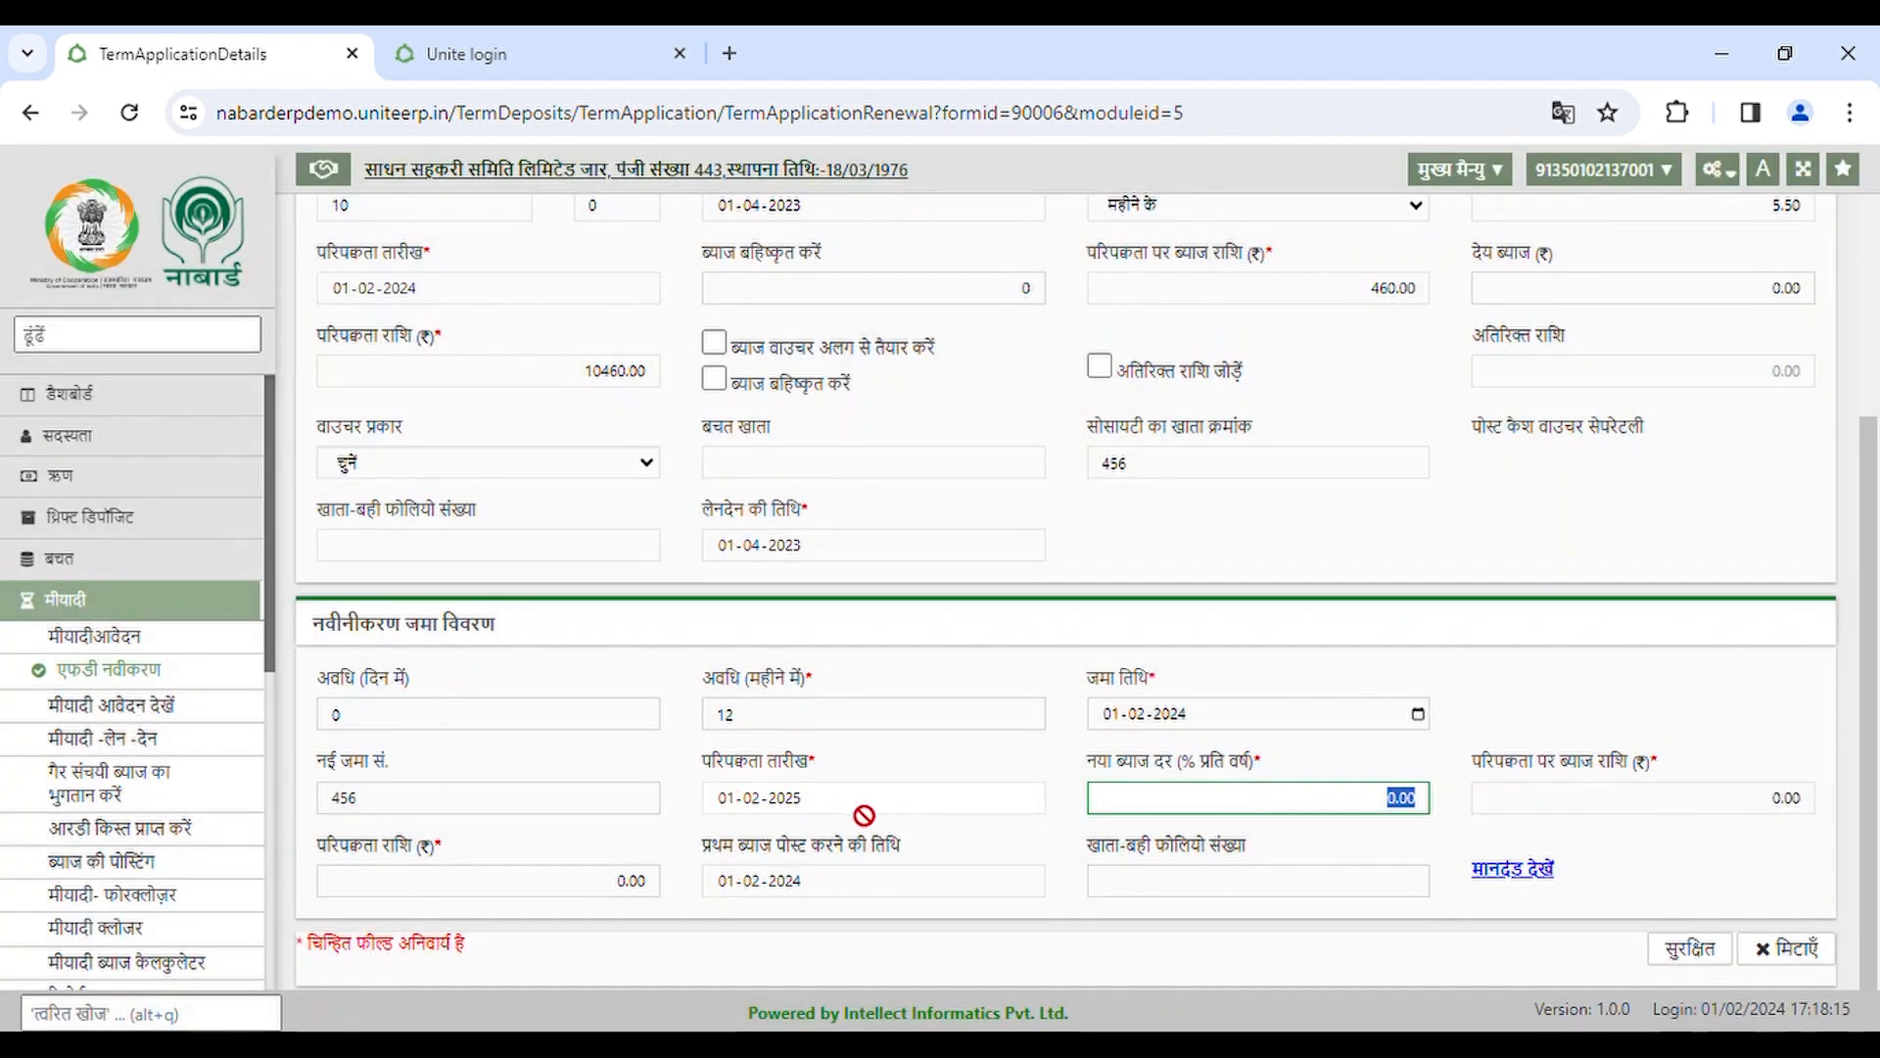
pyautogui.write('5.50')
pyautogui.press('Tab')
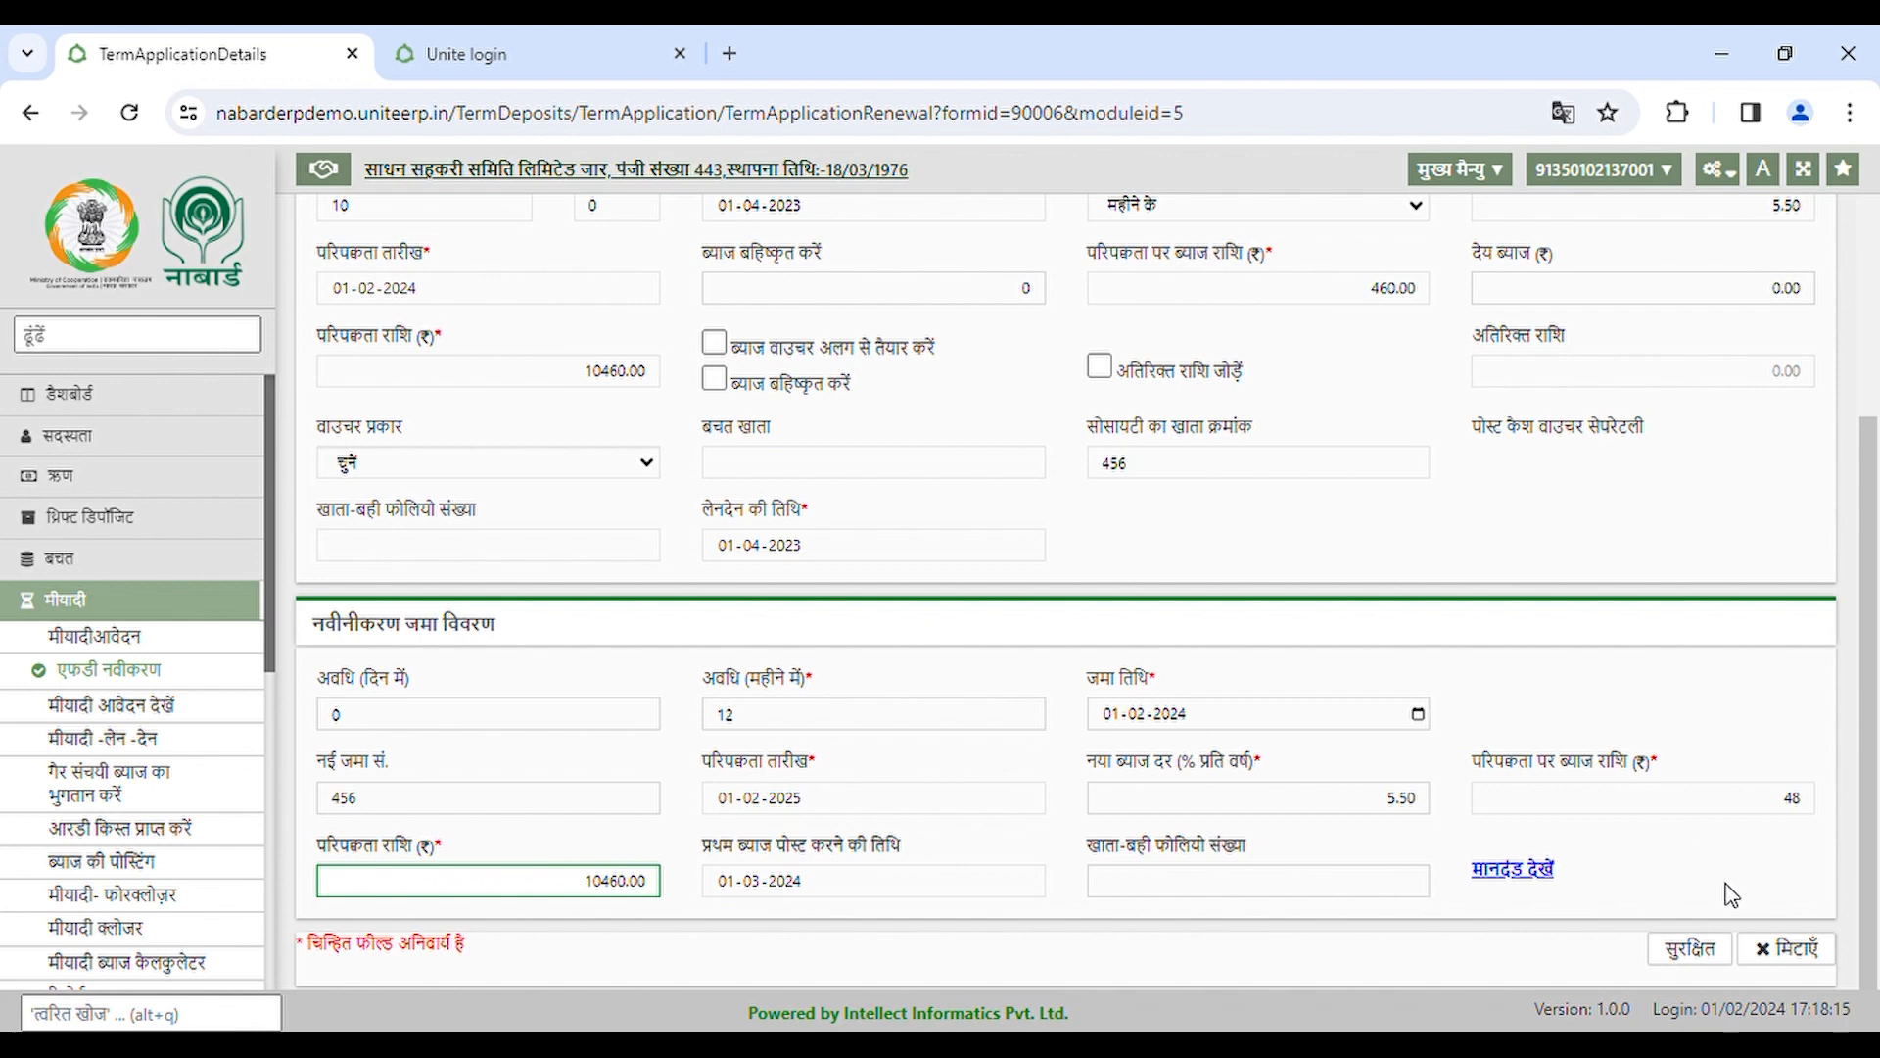
# - Save the term deposit renewal, acknowledge it, and close its voucher without printing
pyautogui.click(1701, 951)
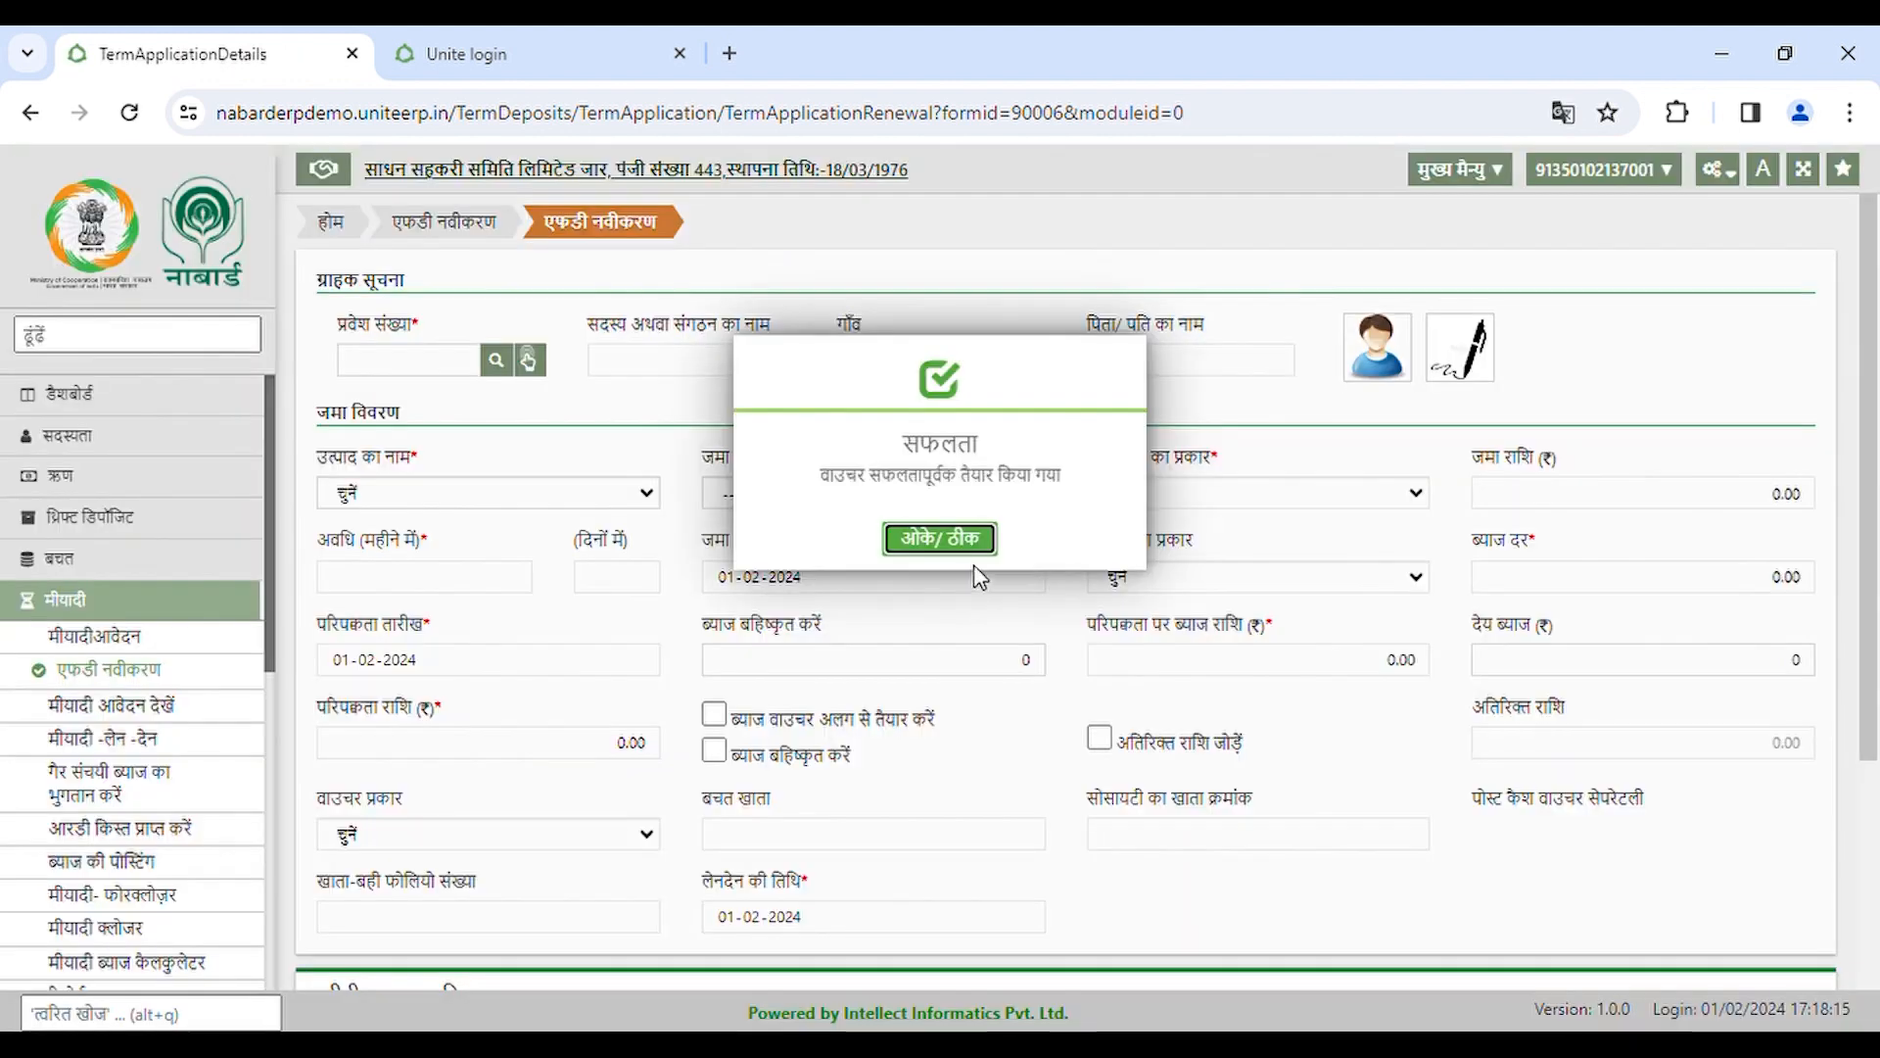
pyautogui.click(965, 546)
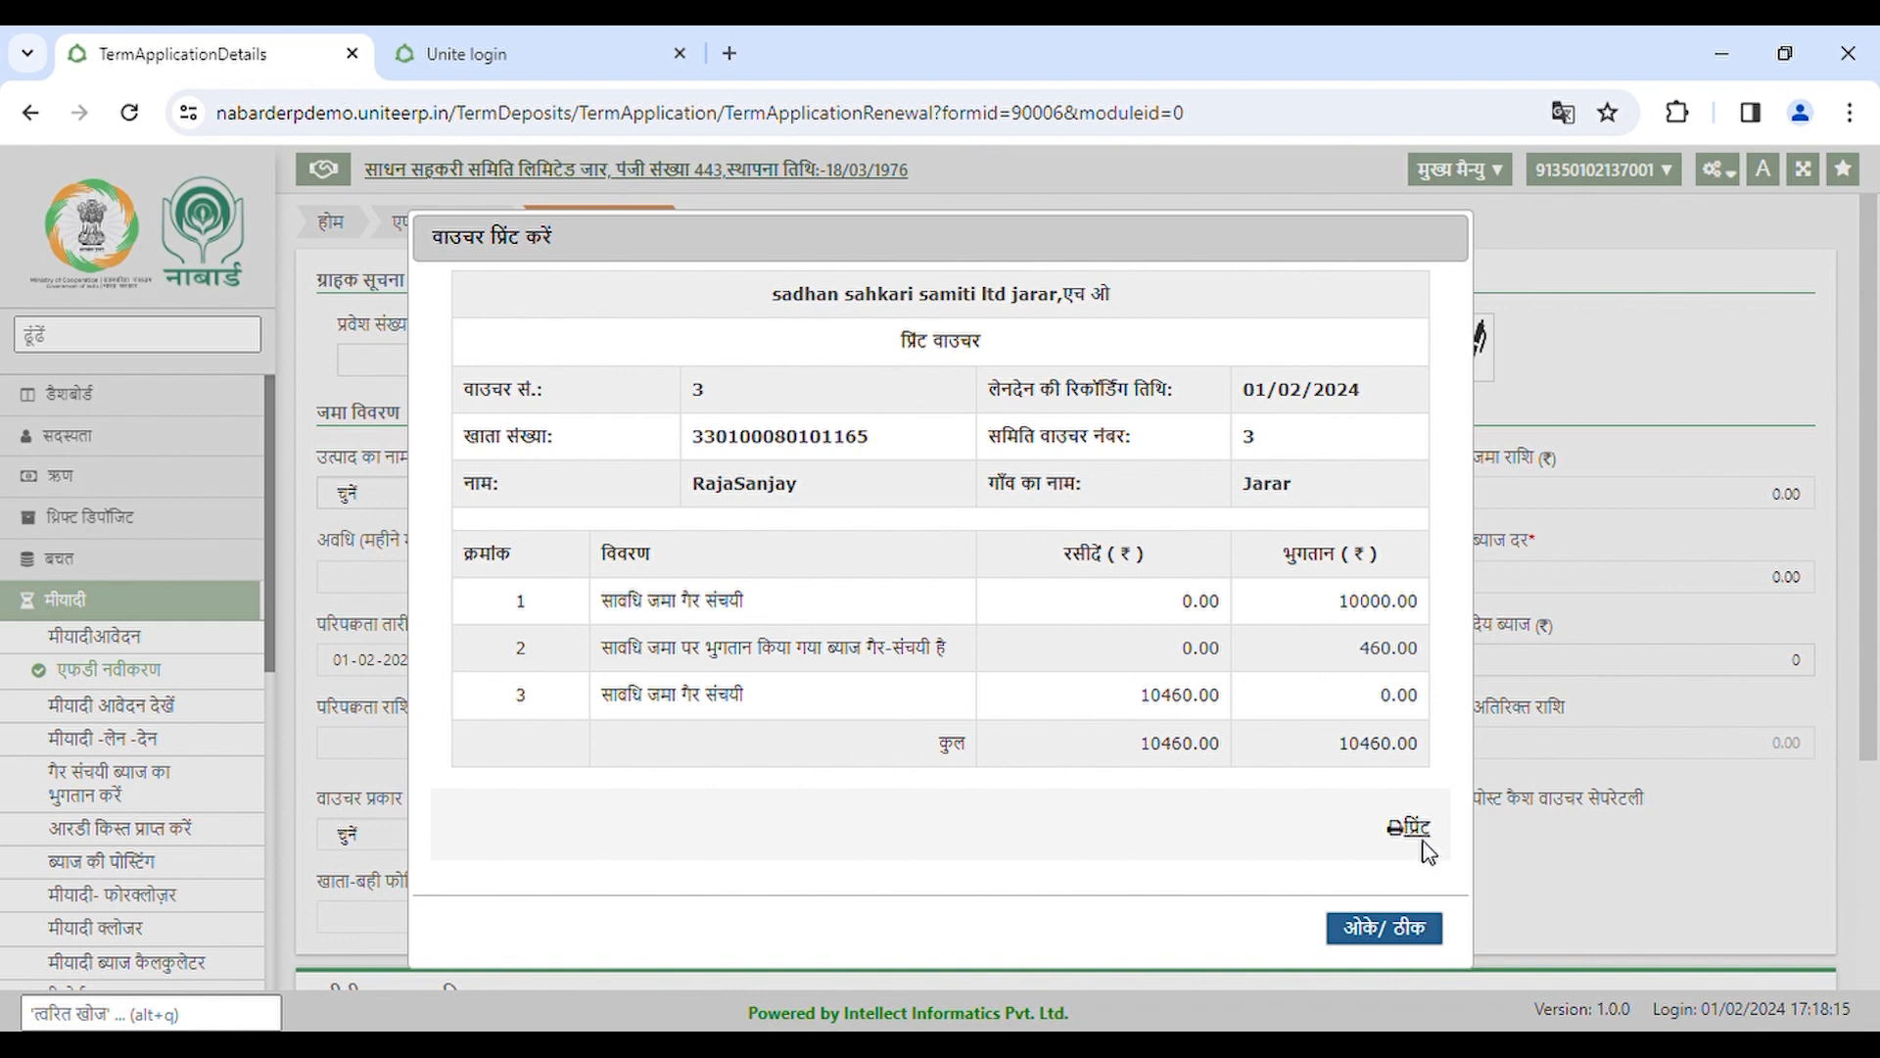
pyautogui.click(1421, 943)
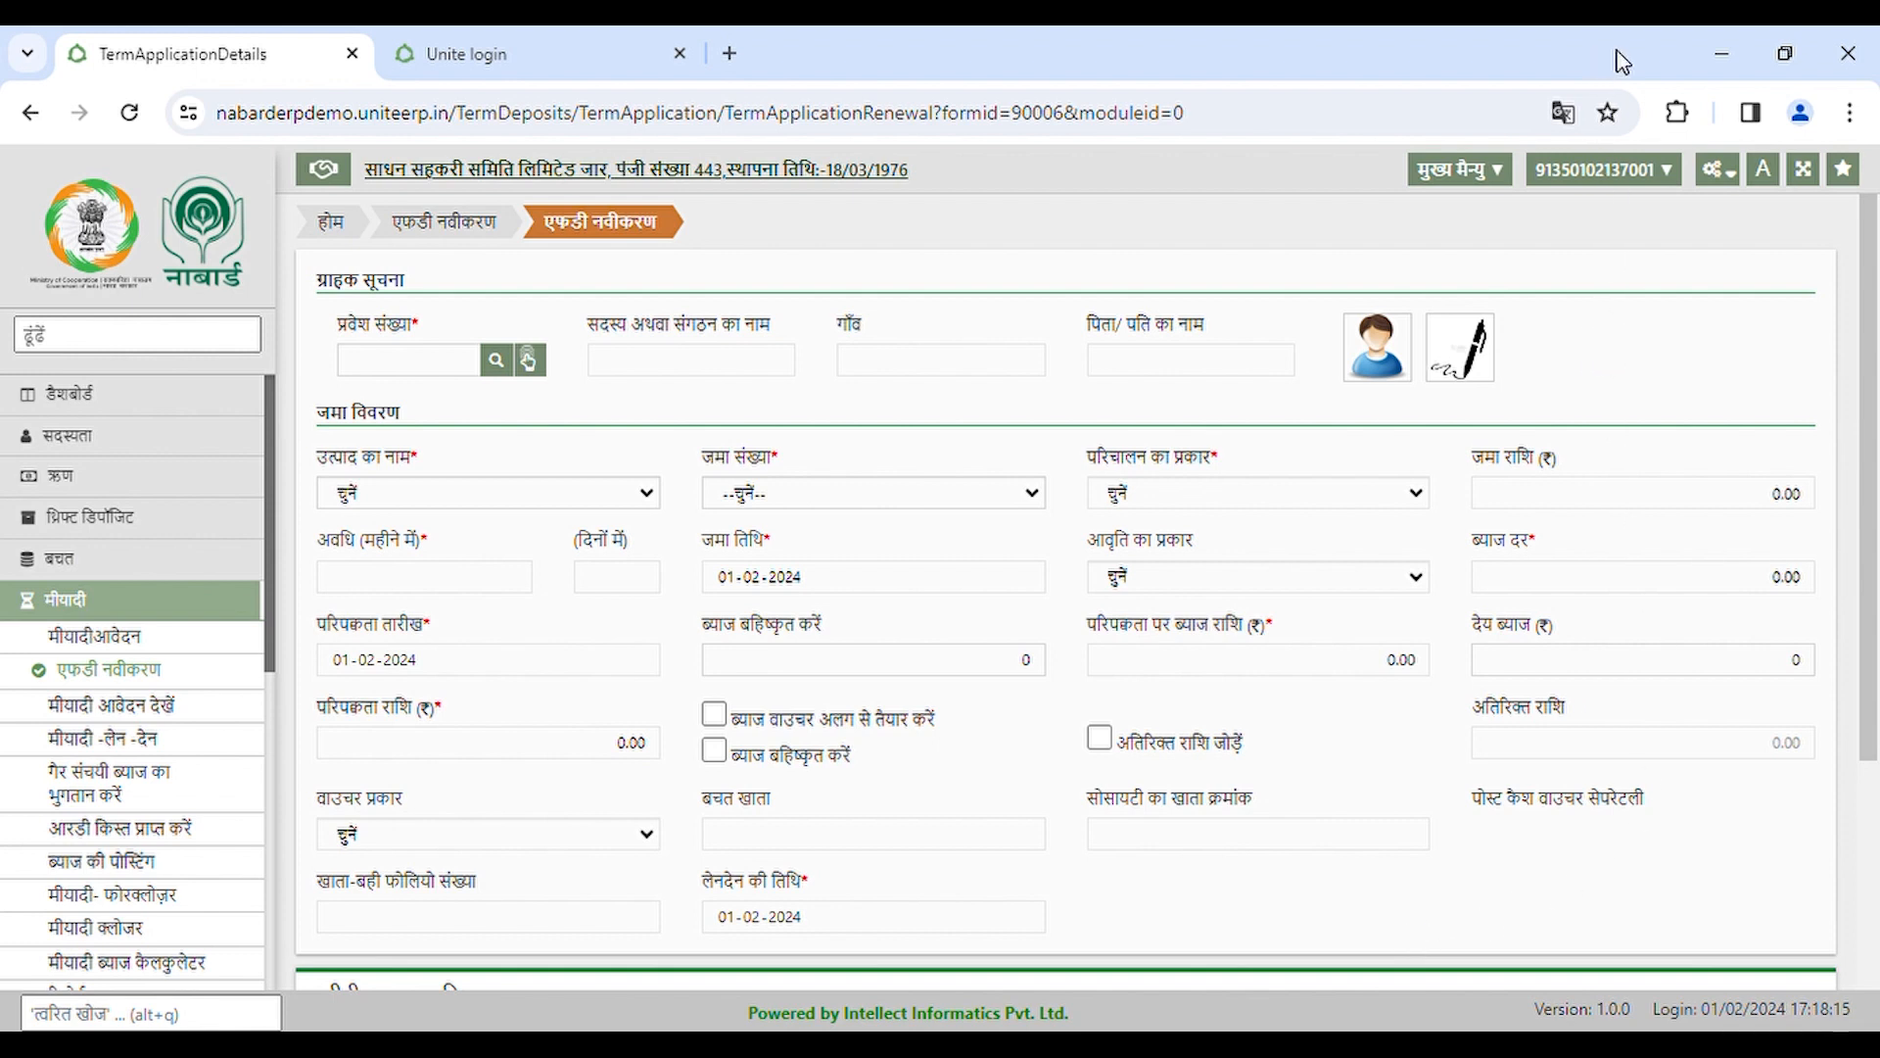
# - Open the fixed deposit certificate report (नियत जमा प्रमाणपत्र), load the member by admission number, view the deposit's certificate, and close it
pyautogui.scroll(-1, 196, 474)
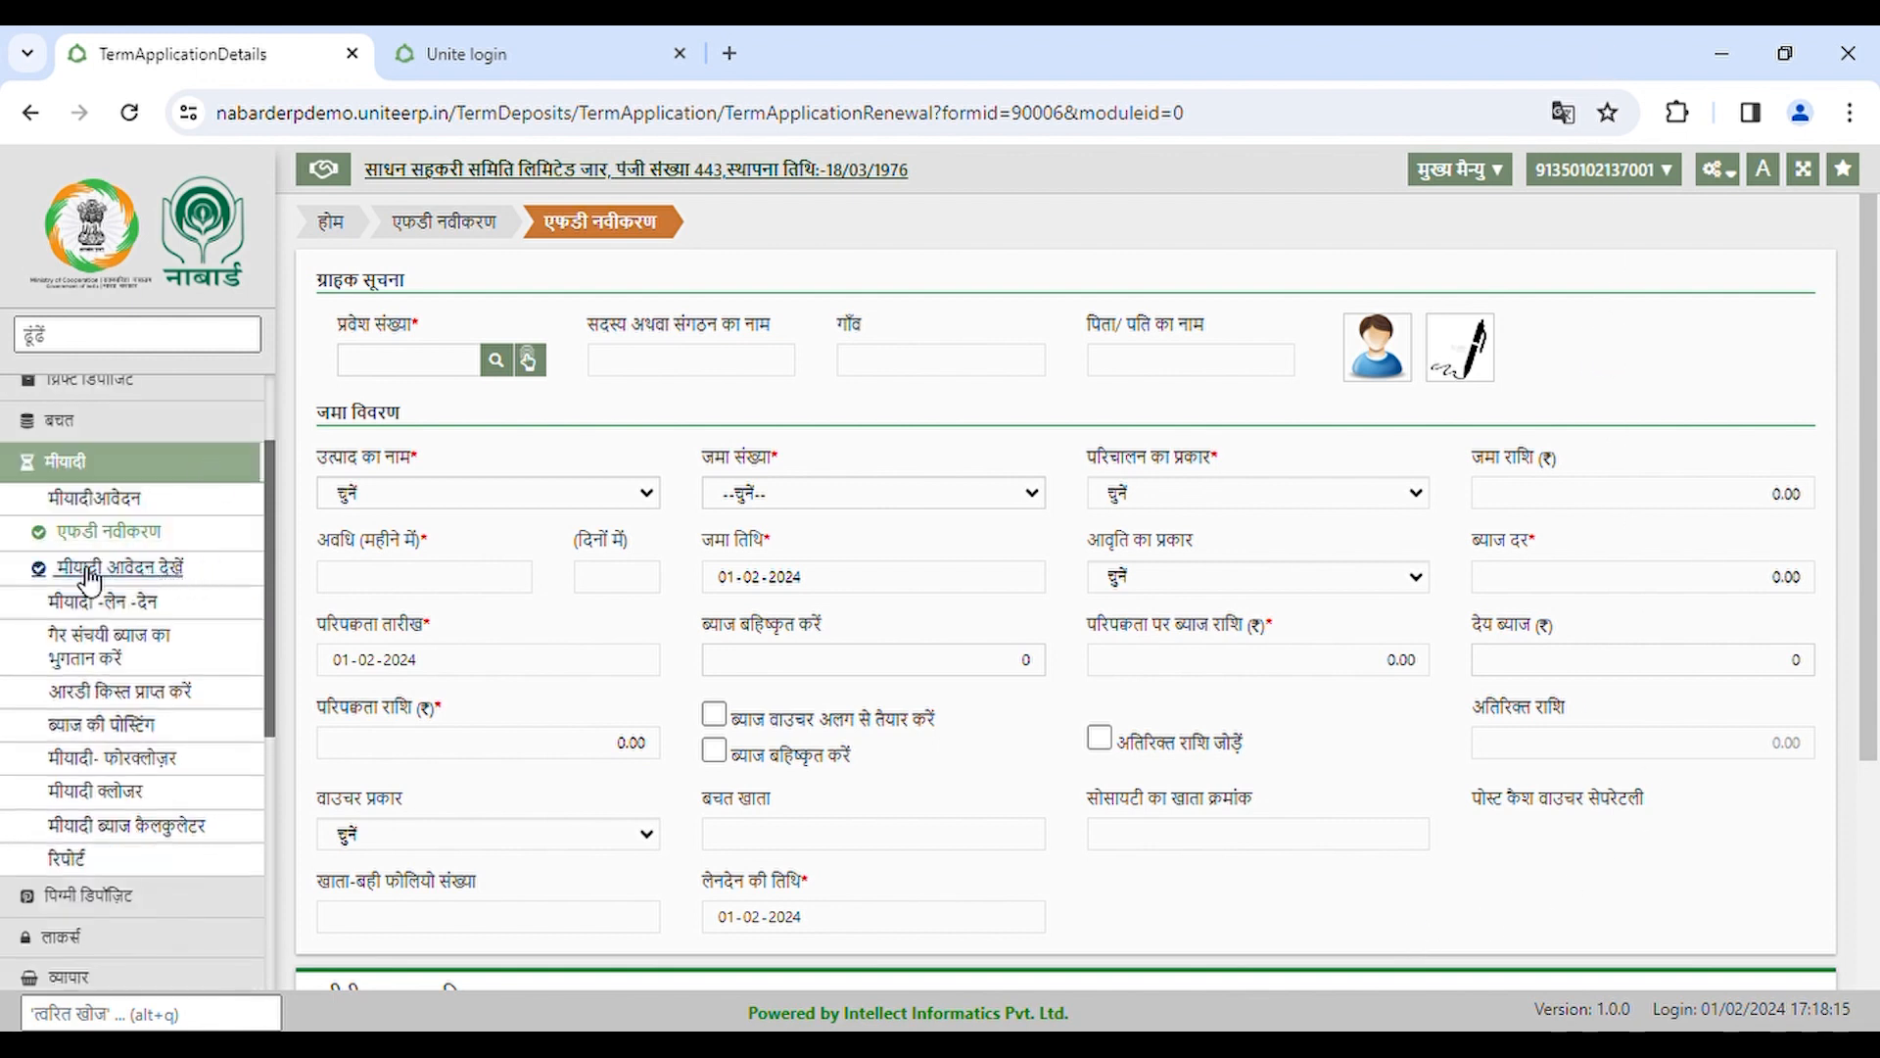
pyautogui.click(196, 576)
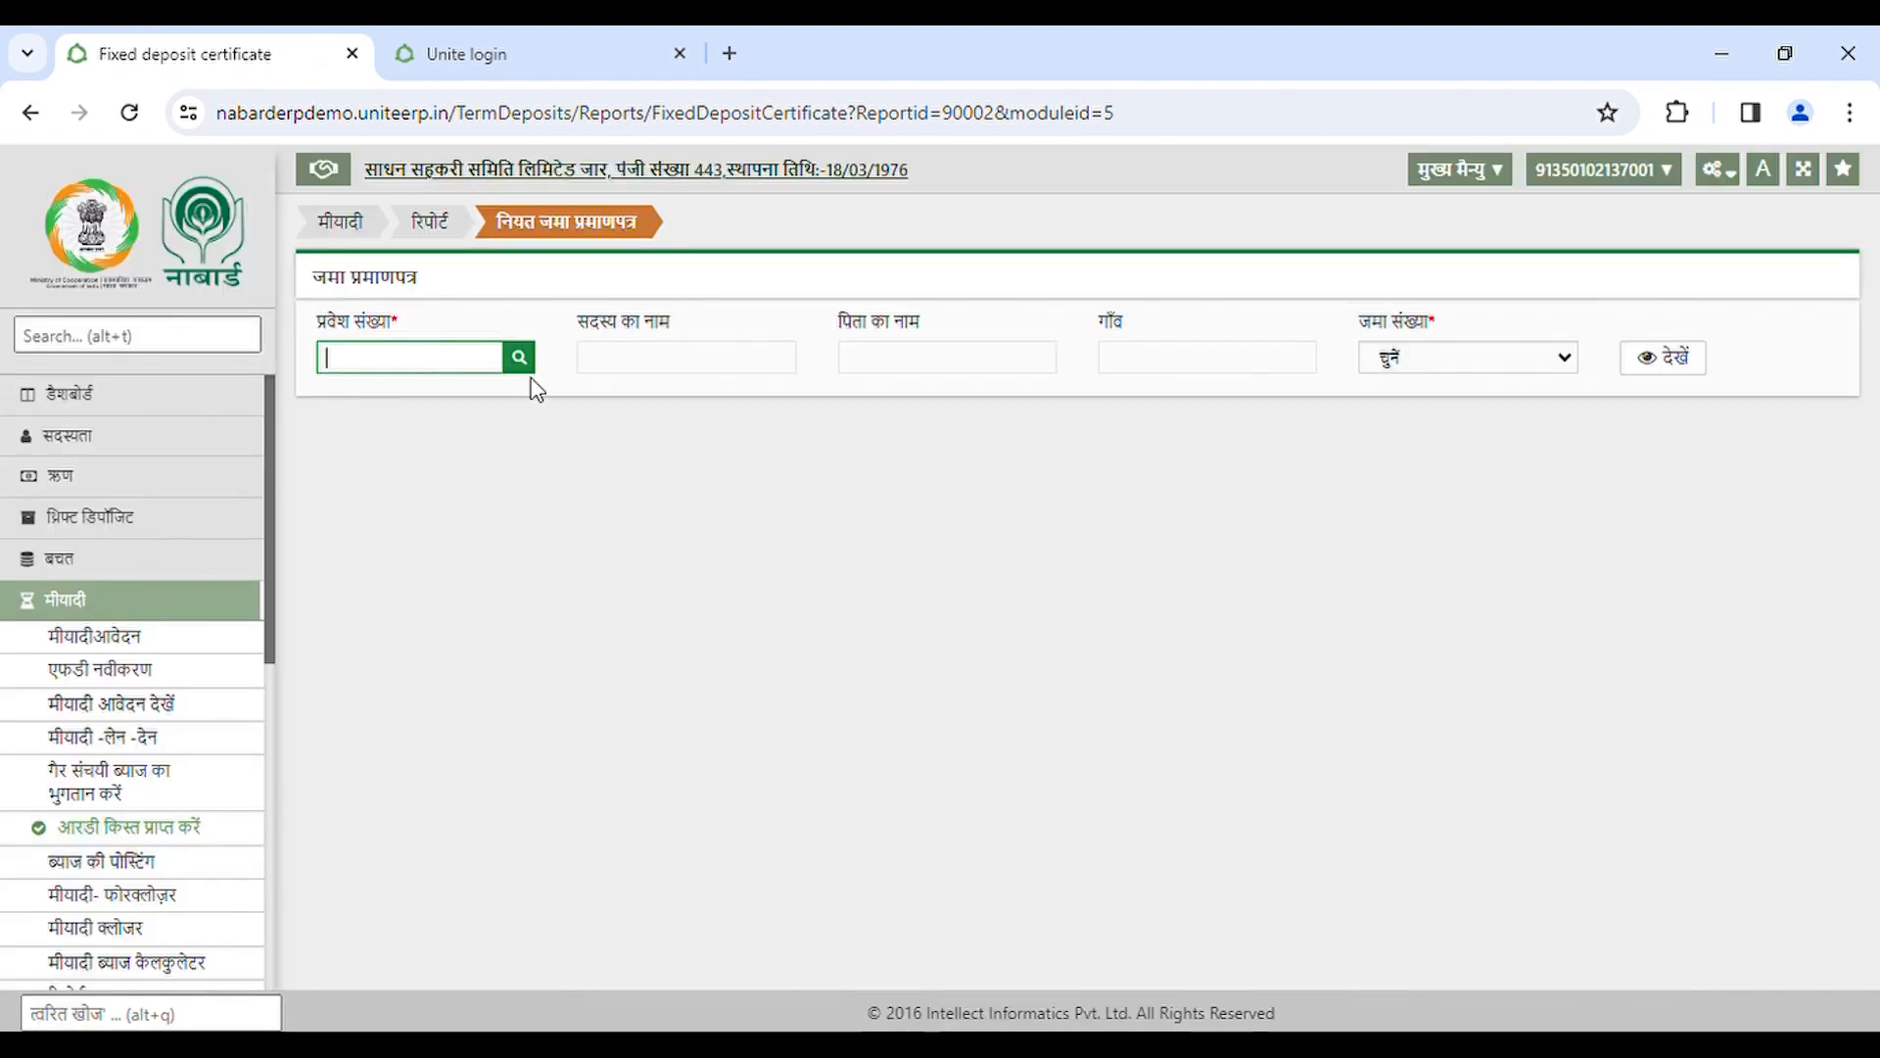
pyautogui.write('0101165')
pyautogui.press('Tab')
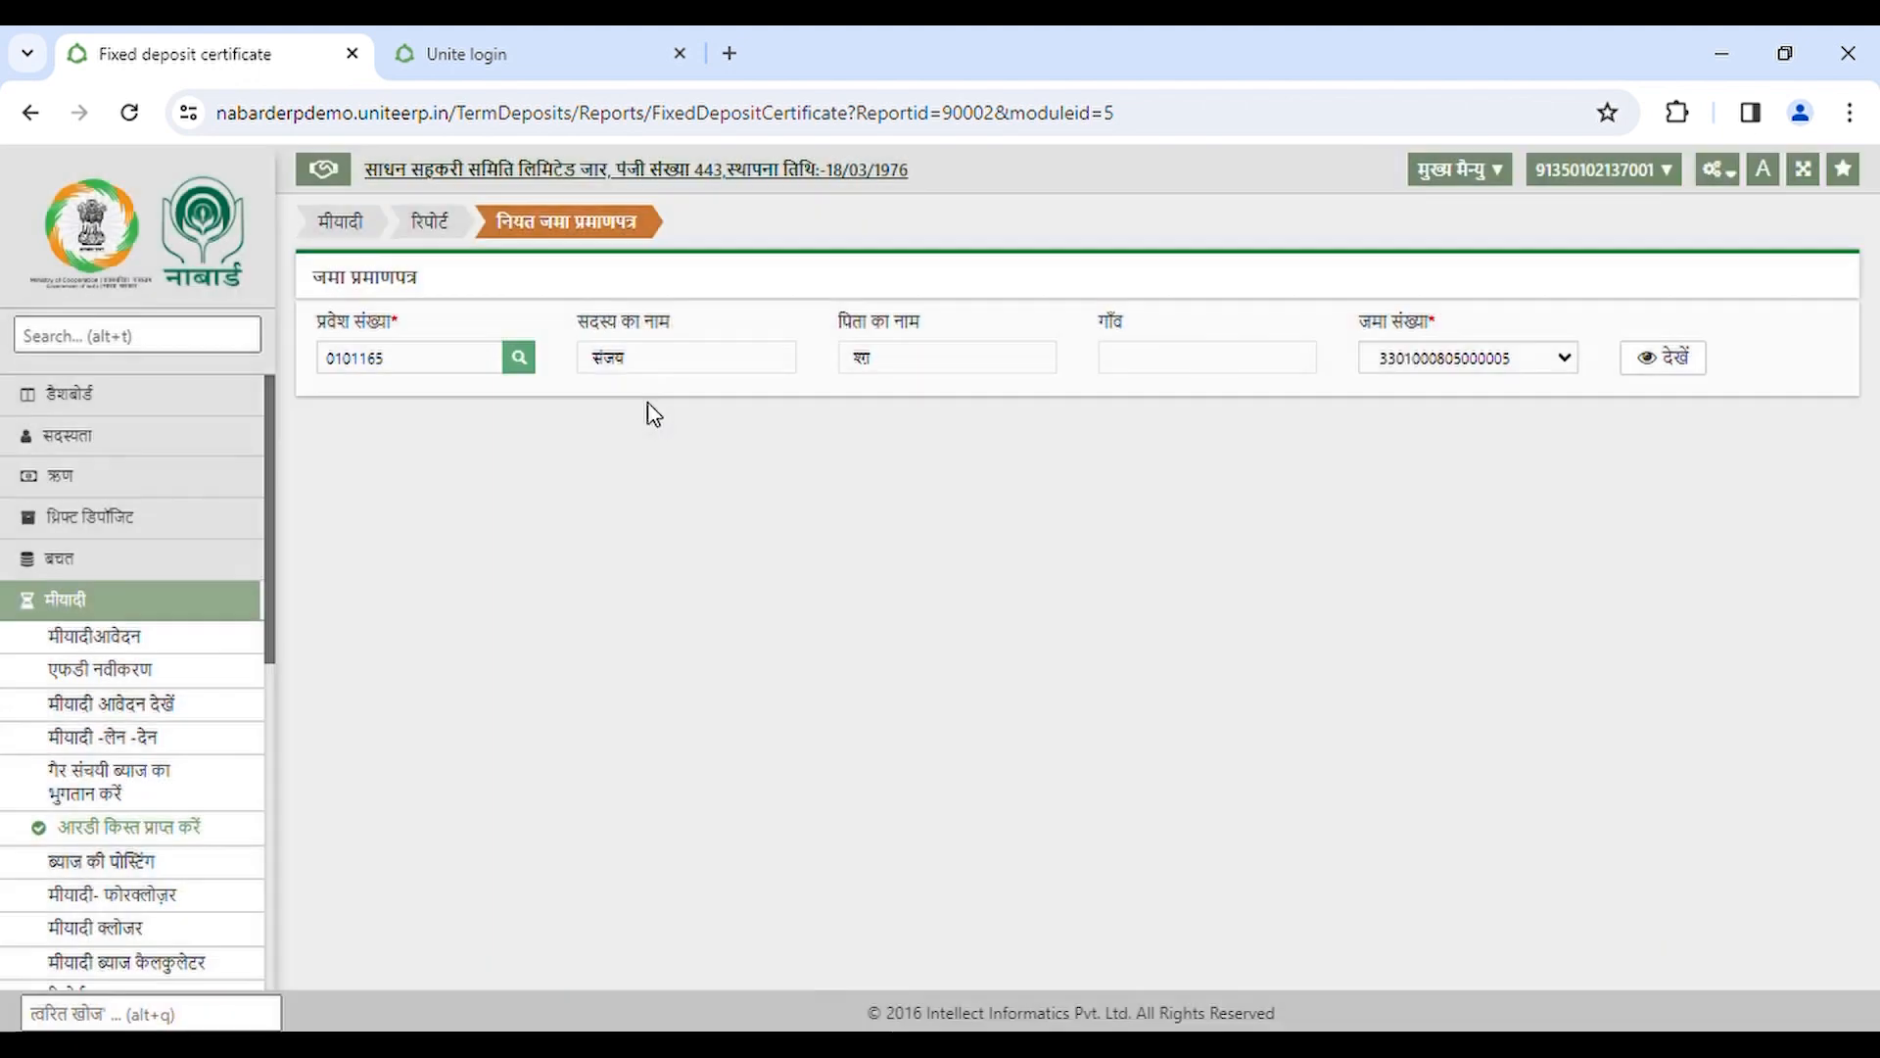
pyautogui.click(1697, 364)
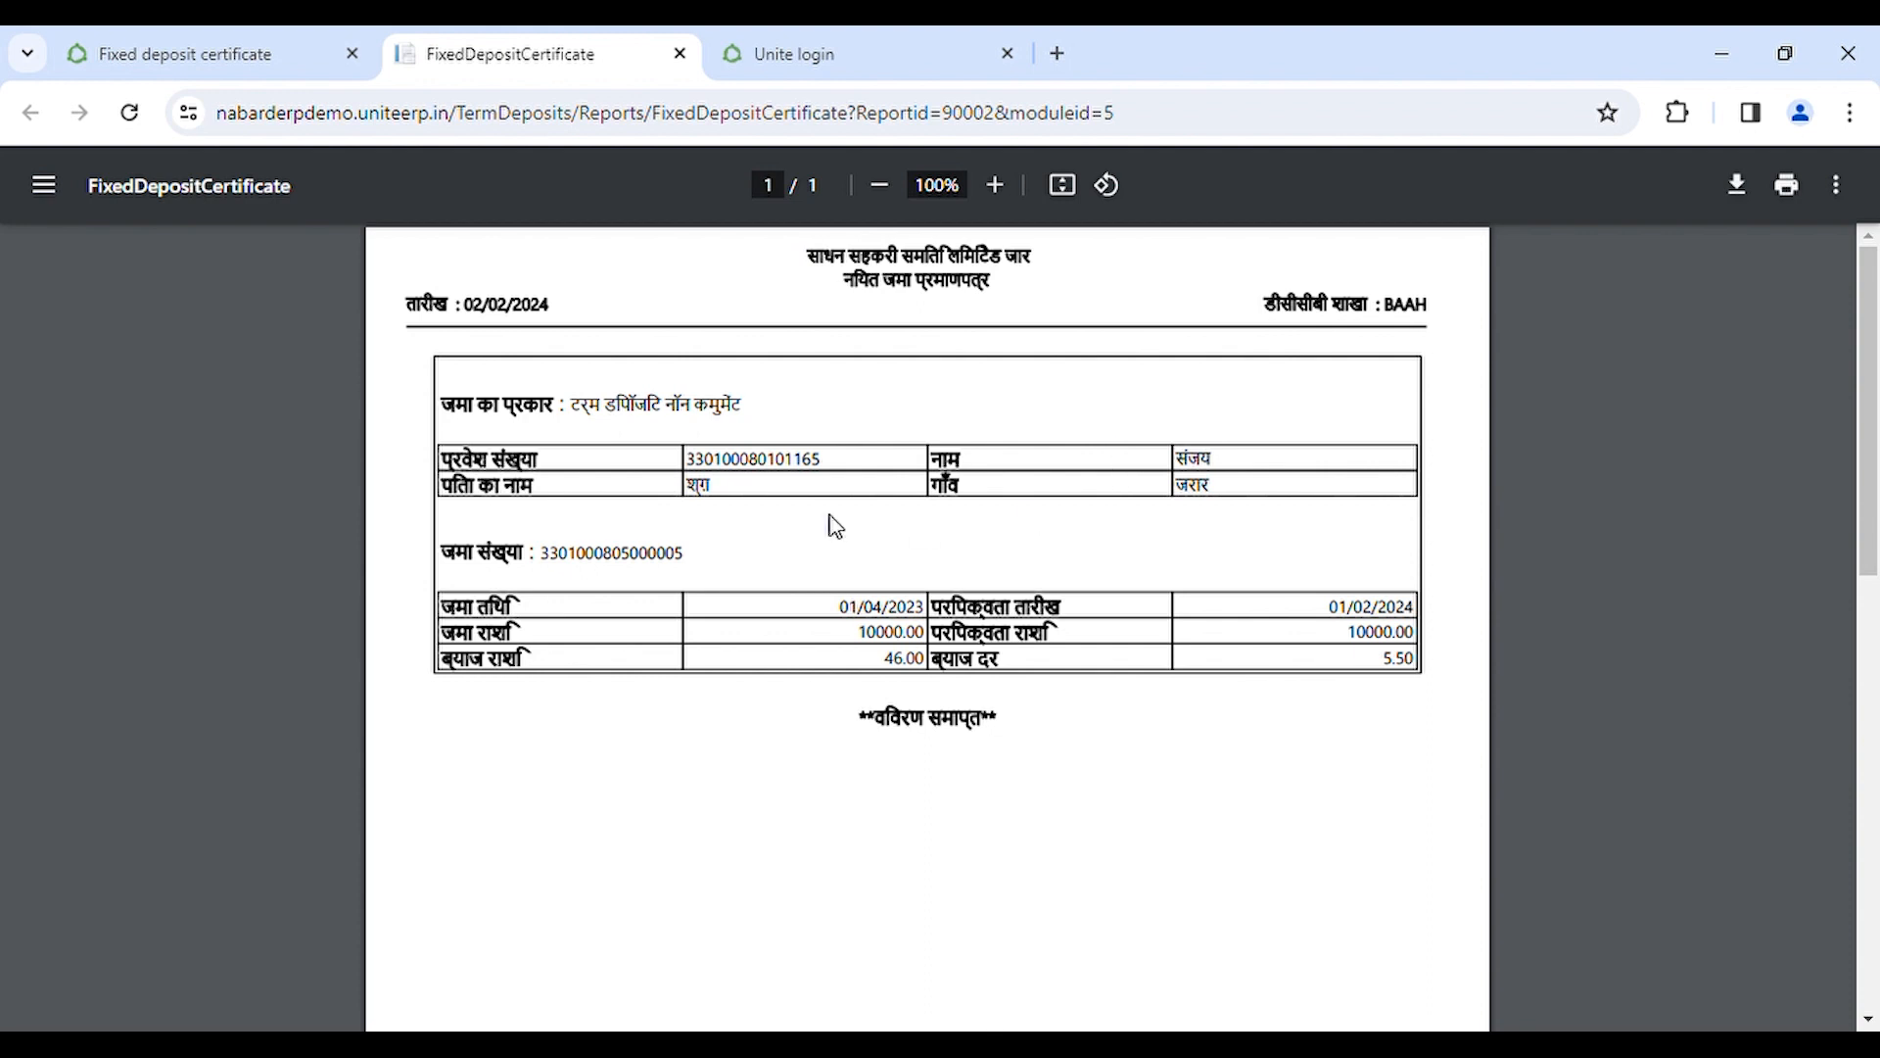
pyautogui.scroll(-3, 1045, 407)
pyautogui.scroll(3, 1045, 408)
pyautogui.click(680, 53)
# - View the अवधि का भुगतान भुगतान report for product टर्म डिपॉजिट कमुमा ordered by पुराना खाता संख्या, then close it and return to the report list
pyautogui.click(431, 223)
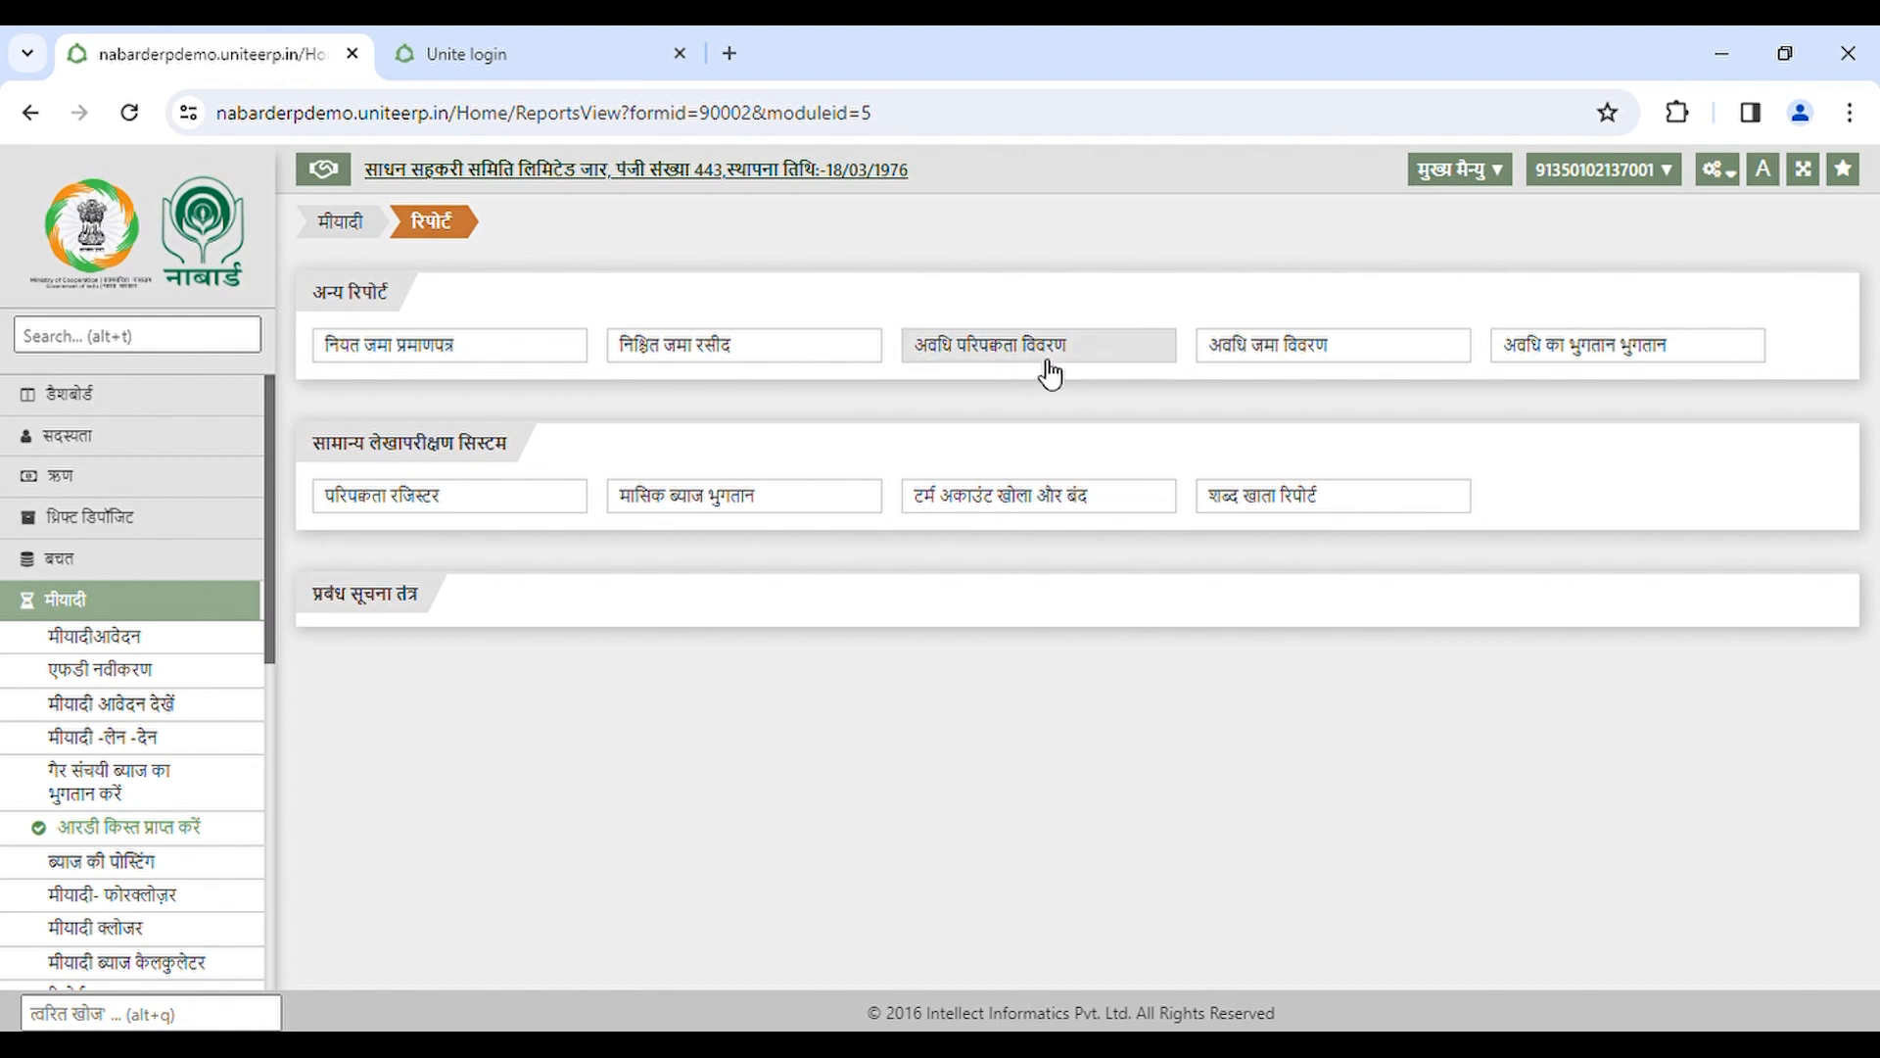
pyautogui.click(1680, 382)
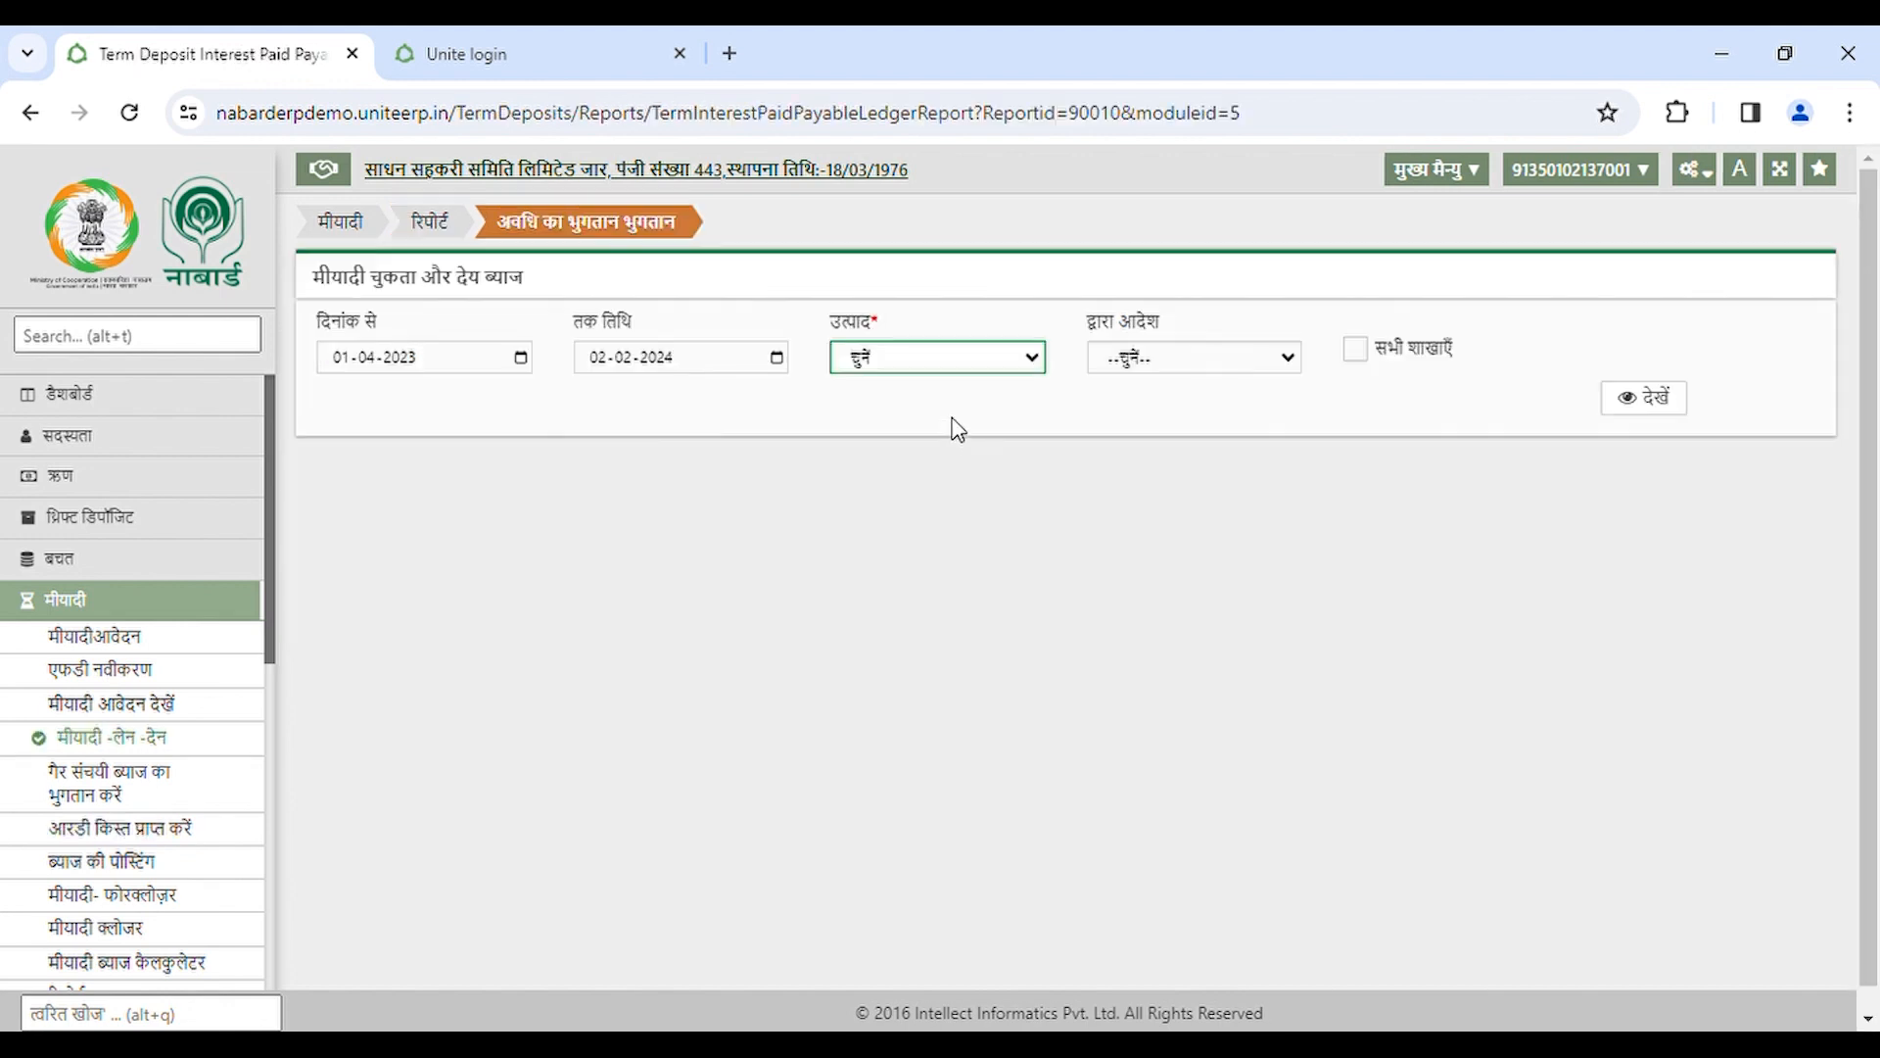
pyautogui.click(955, 416)
pyautogui.click(1216, 356)
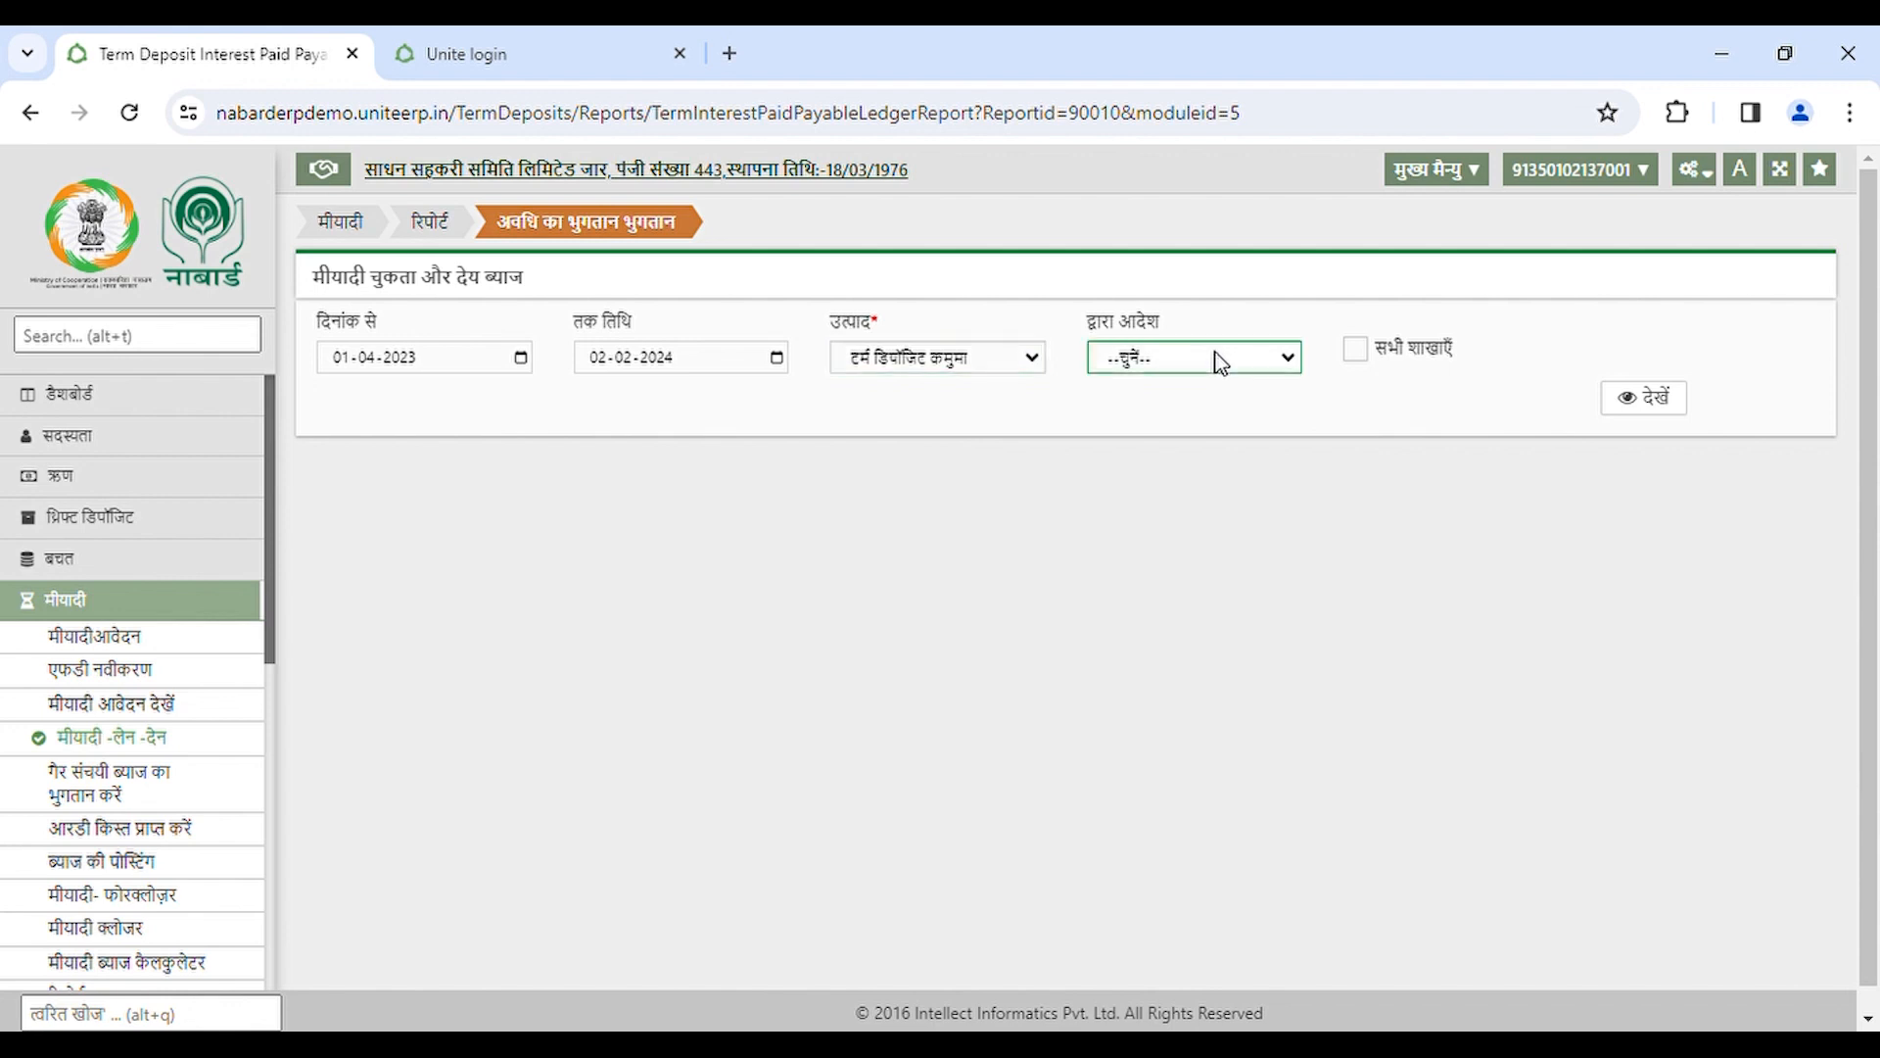
pyautogui.click(1208, 421)
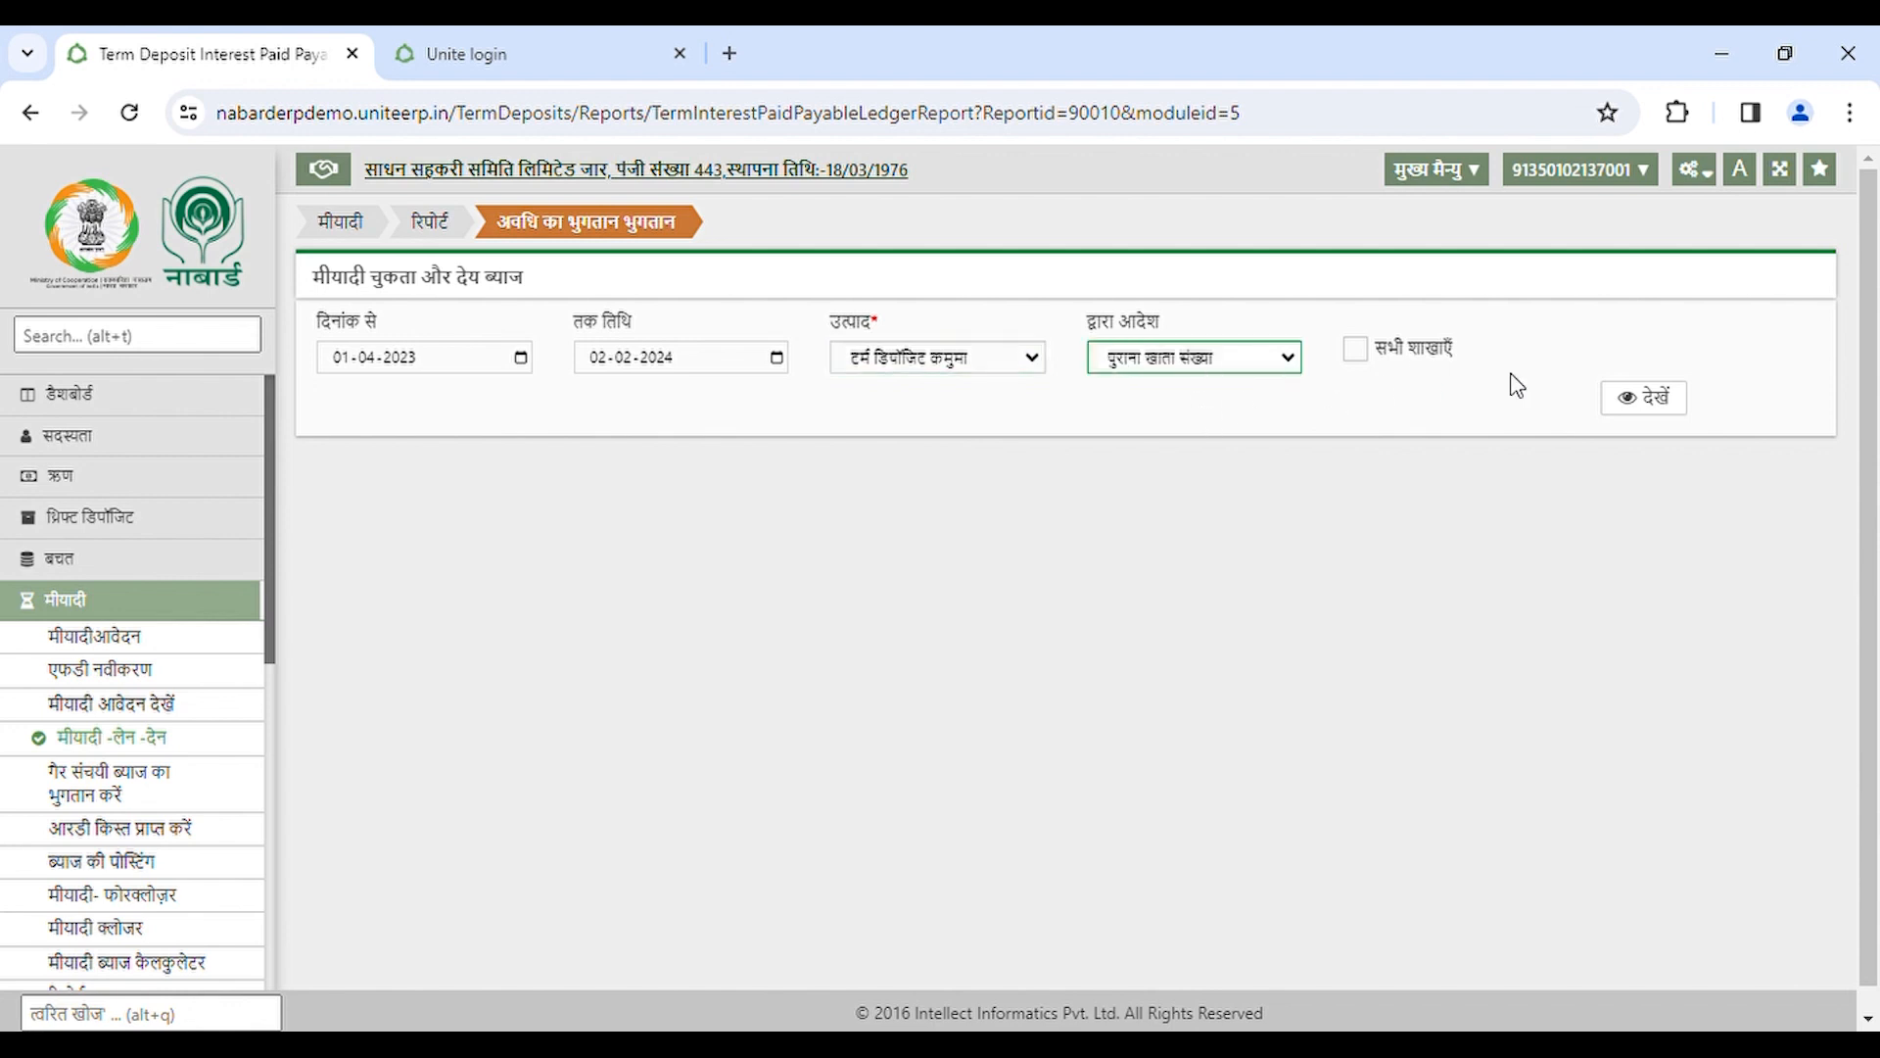
pyautogui.click(1653, 400)
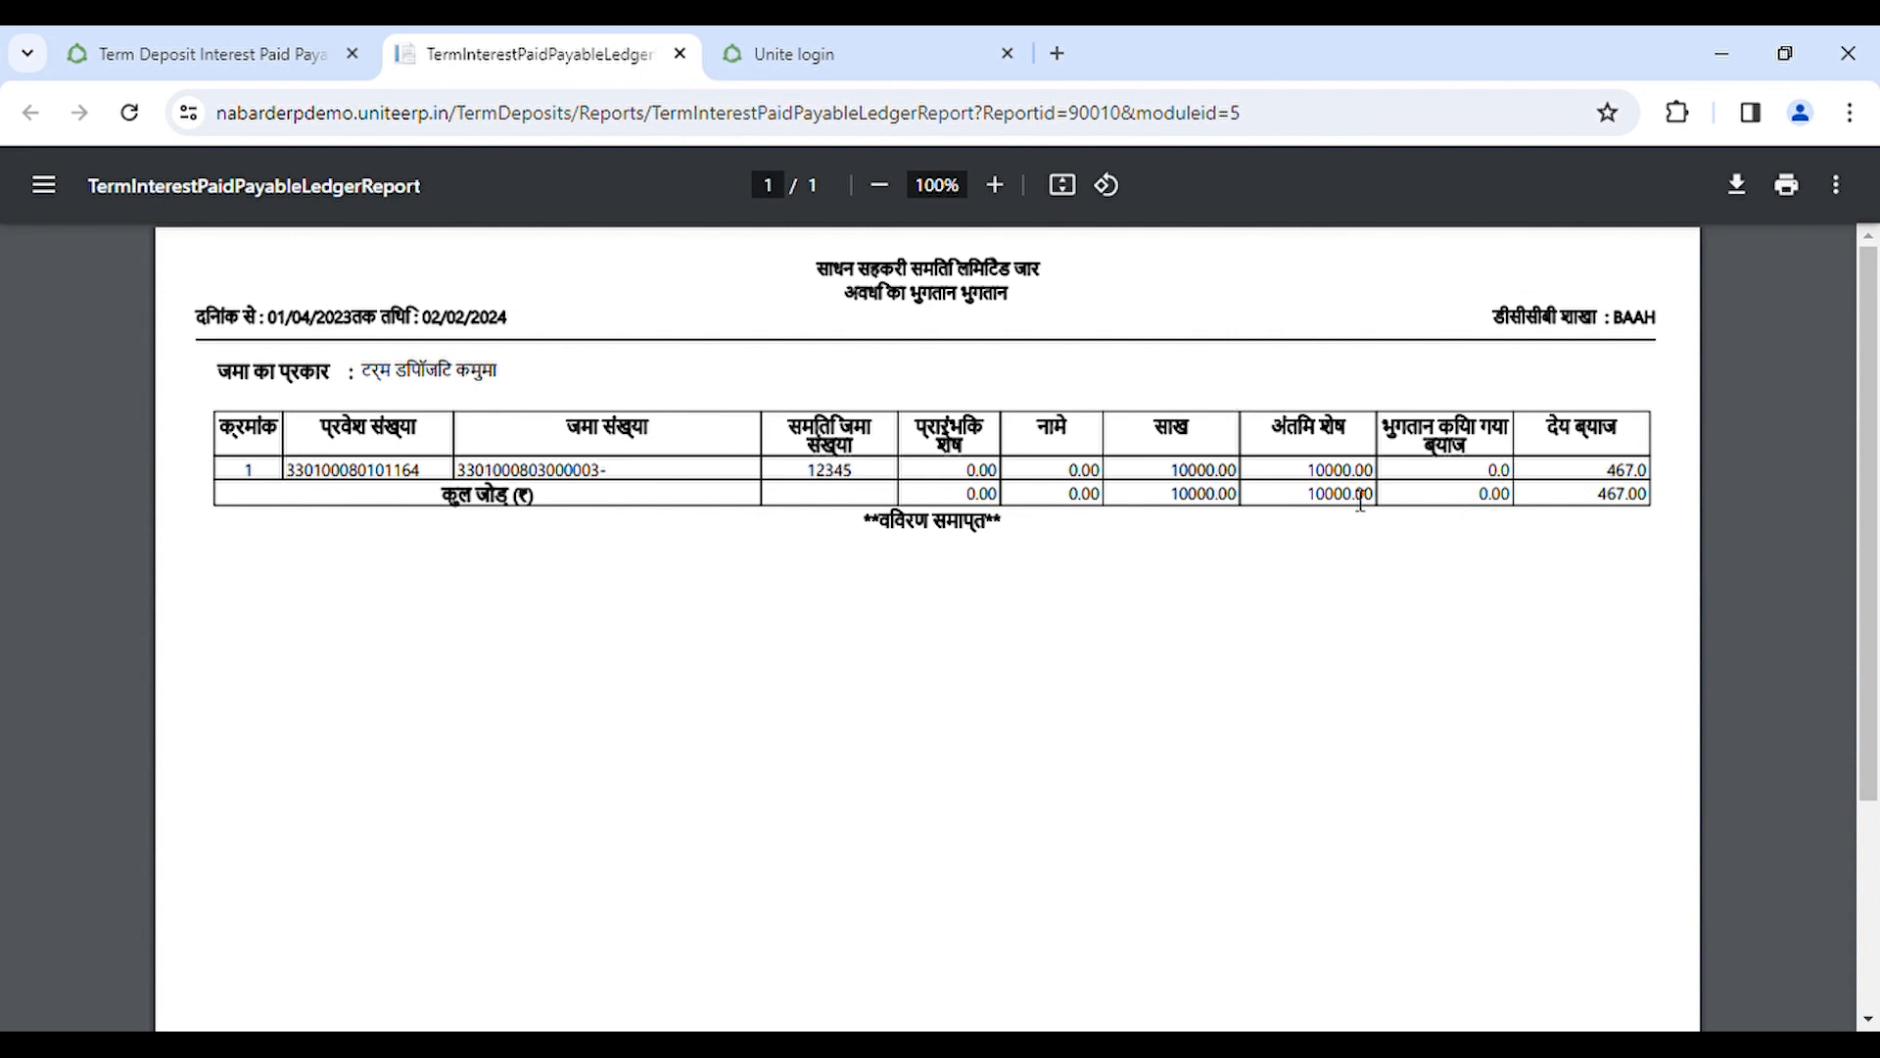
pyautogui.click(681, 55)
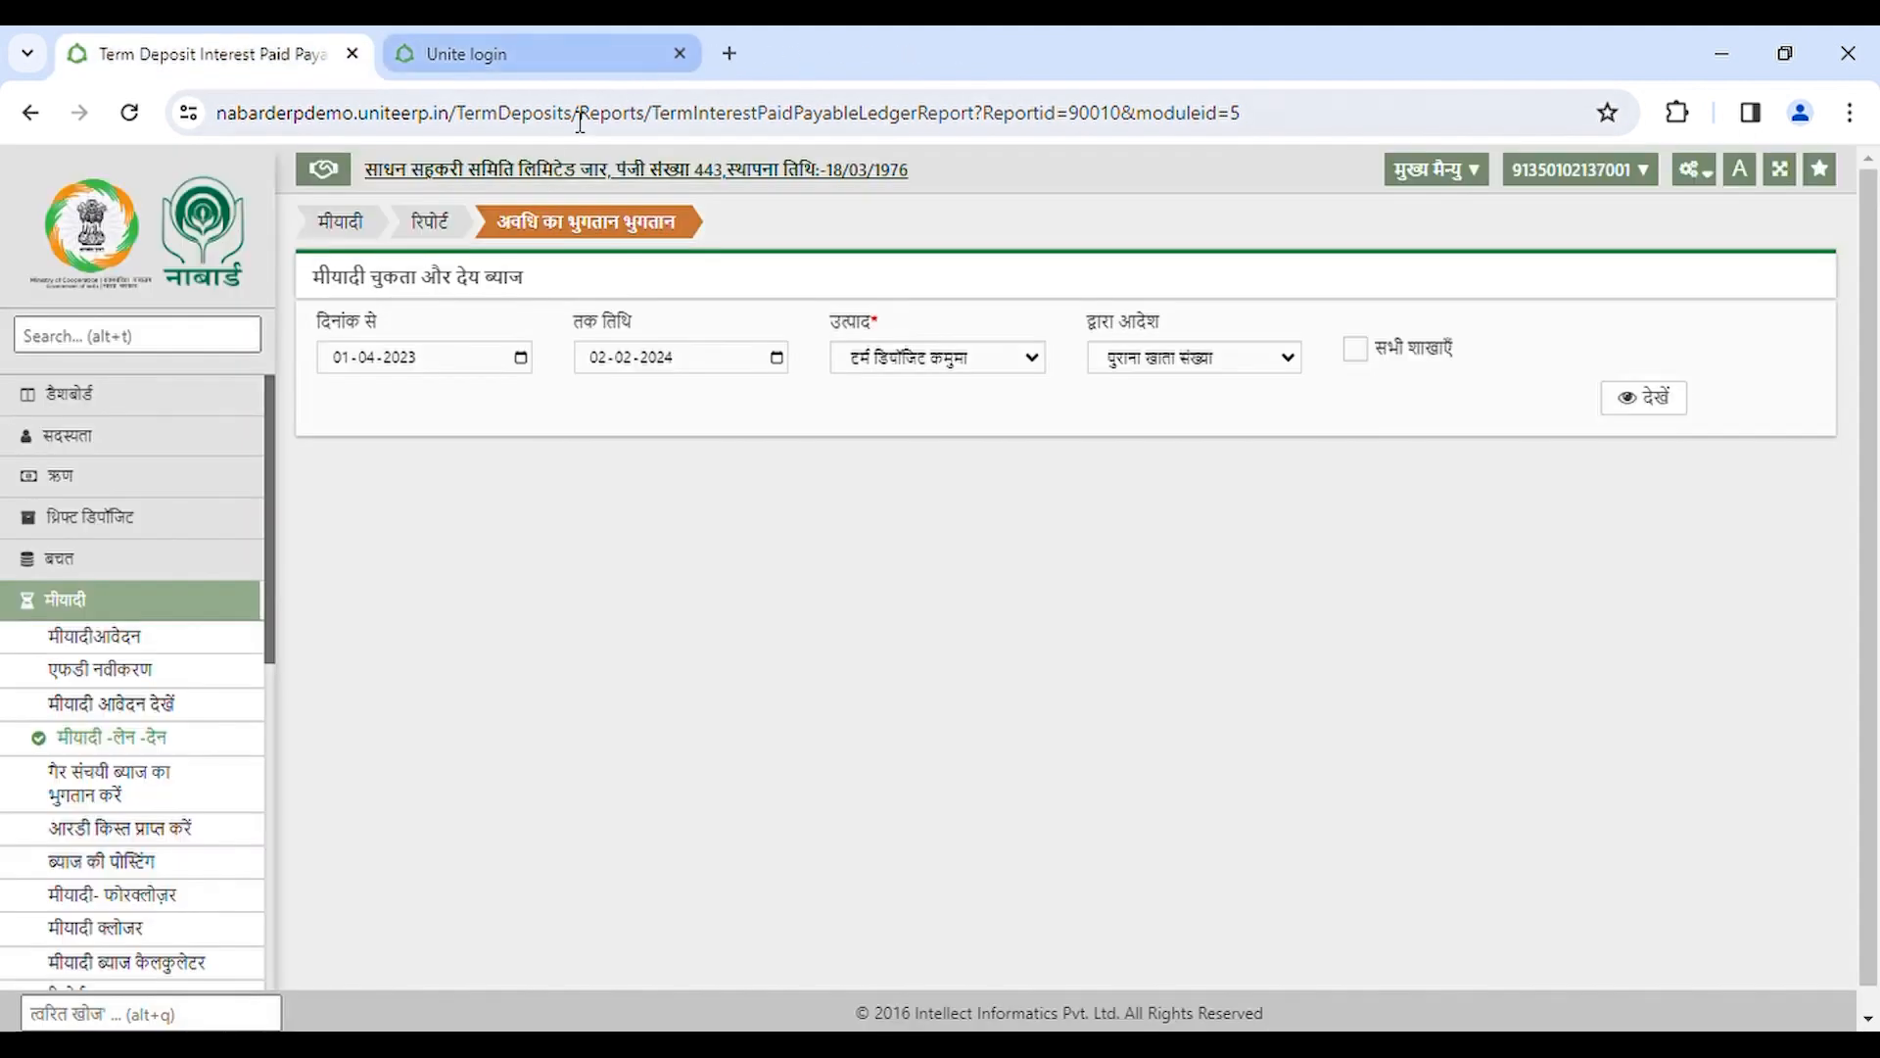
pyautogui.click(429, 227)
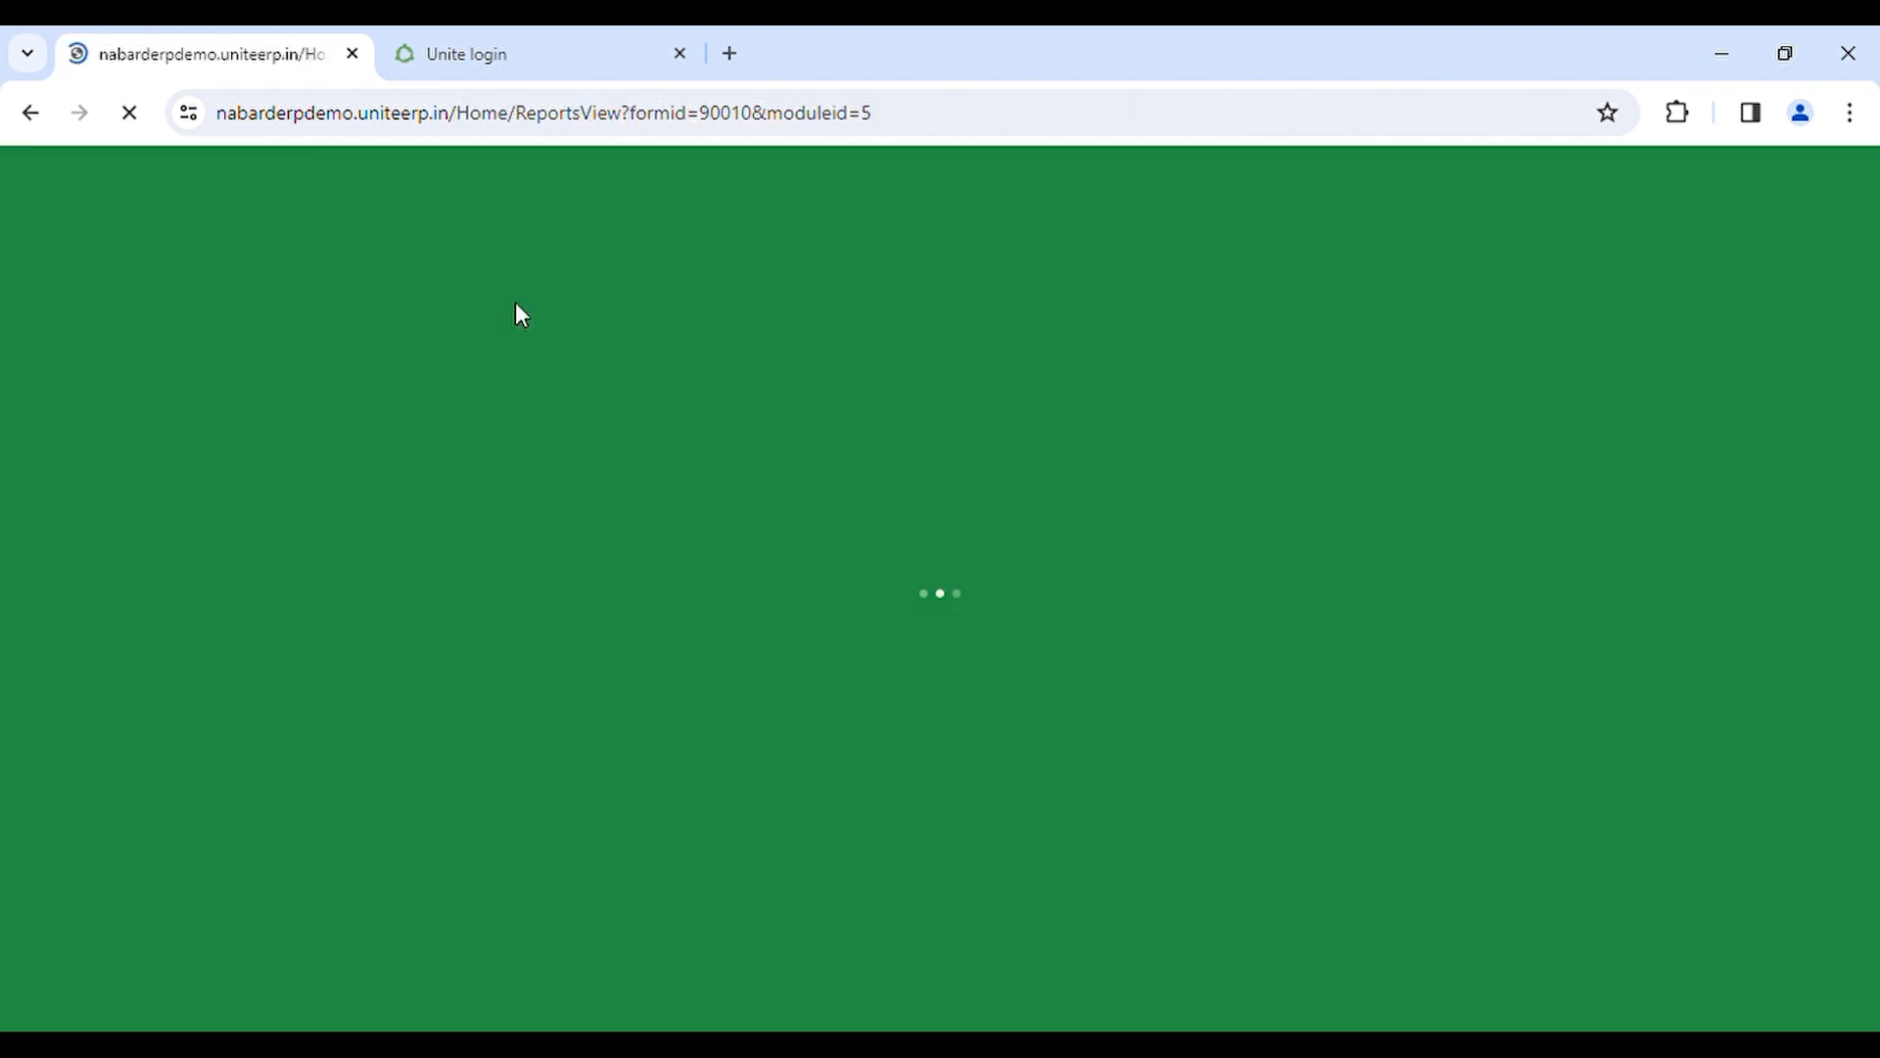